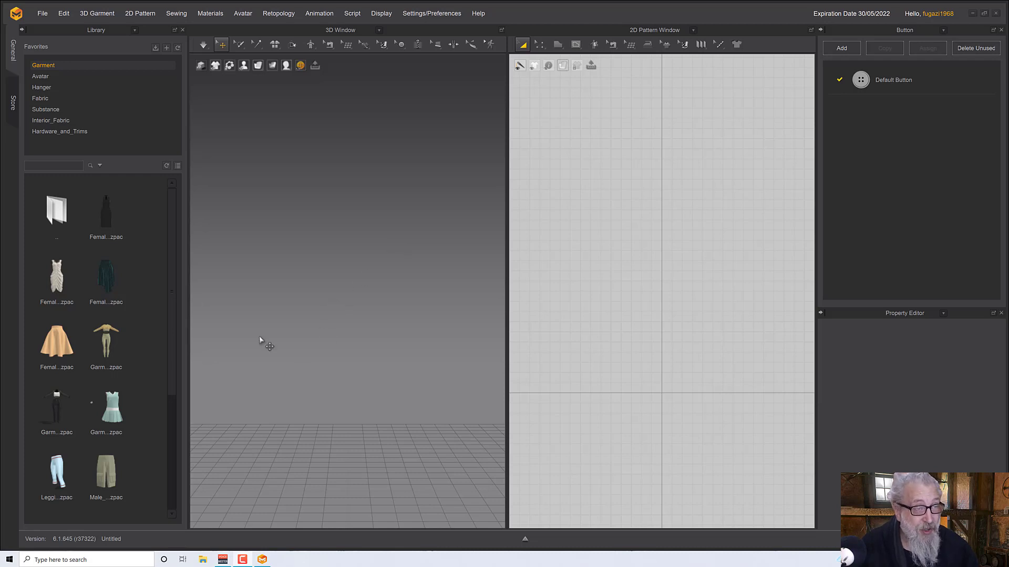
Step: Load the Hana.avt avatar from the Stylized avatar folder into the 3D scene
left_click(52, 76)
left_click(53, 76)
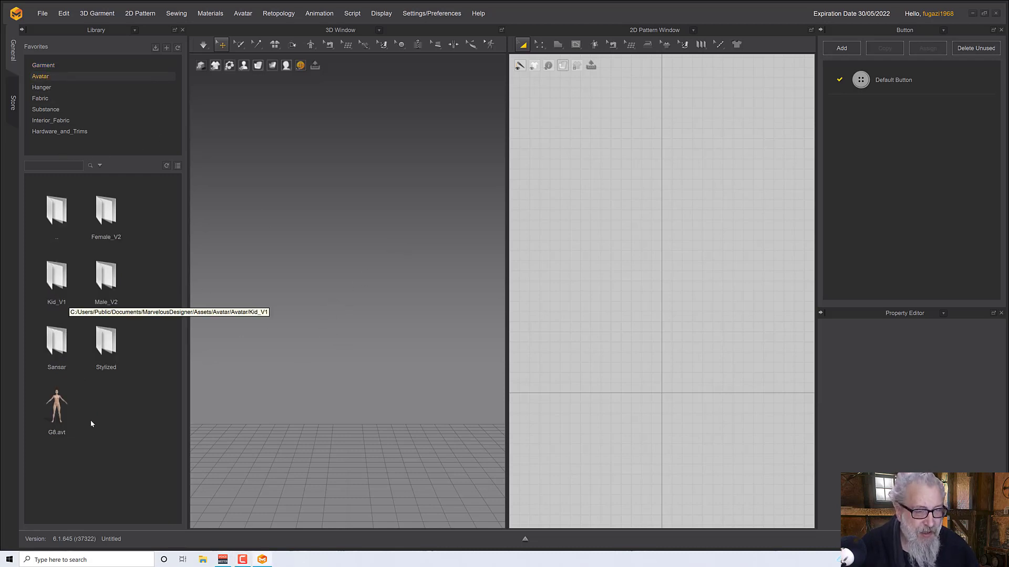
double_click(110, 352)
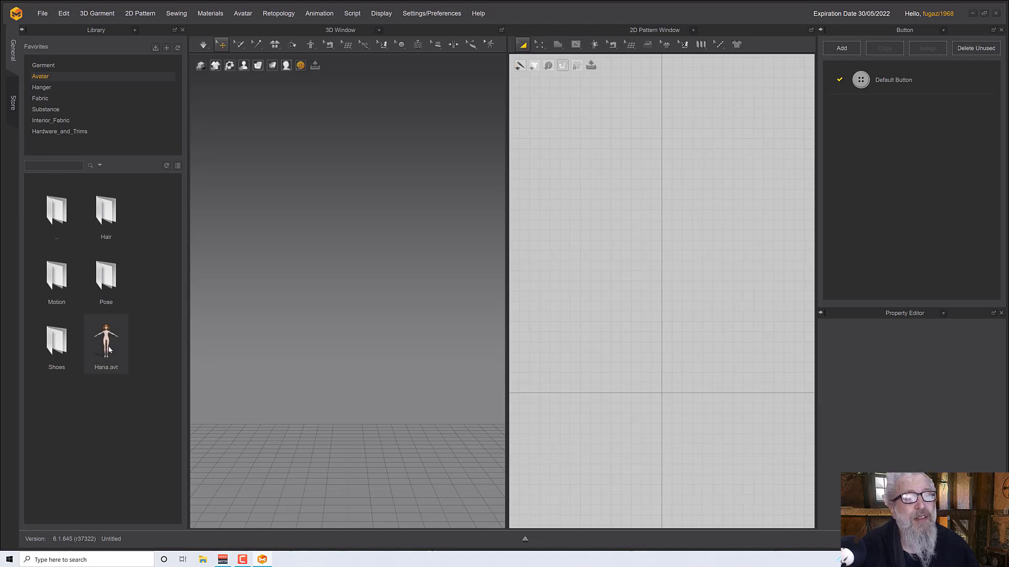
double_click(104, 340)
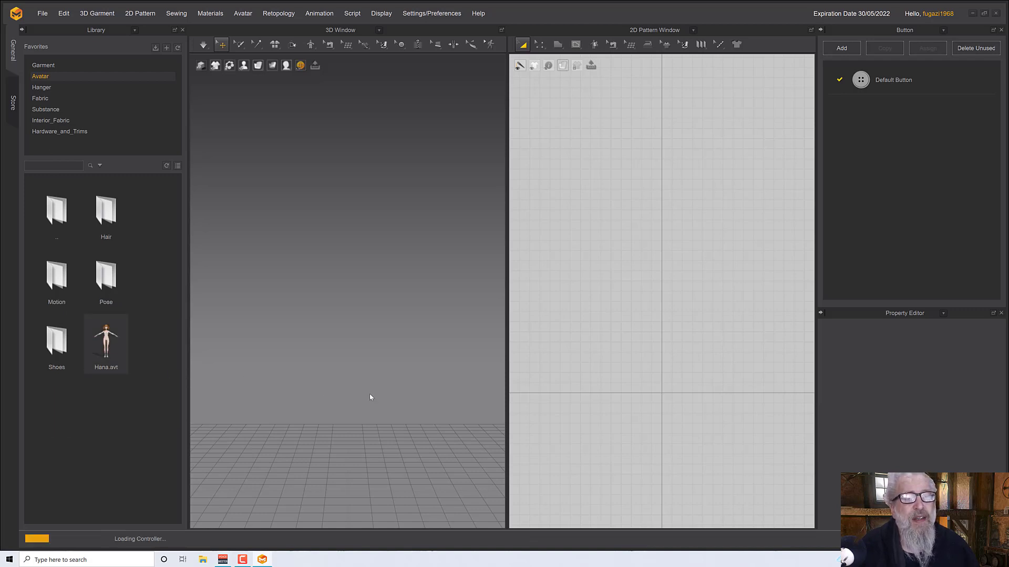
scroll(367, 380, "up", 5)
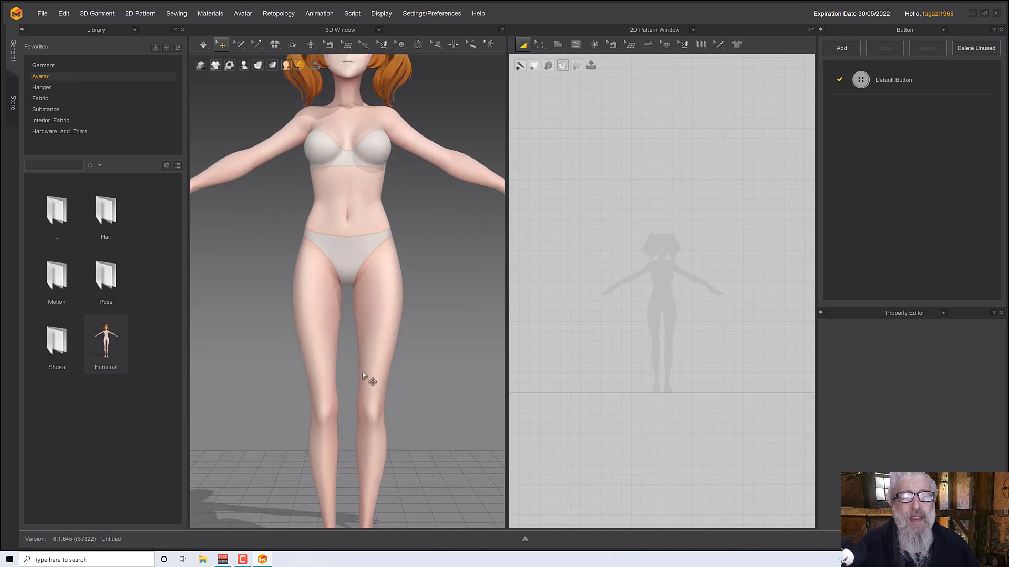
right_click_drag(357, 402, 379, 396)
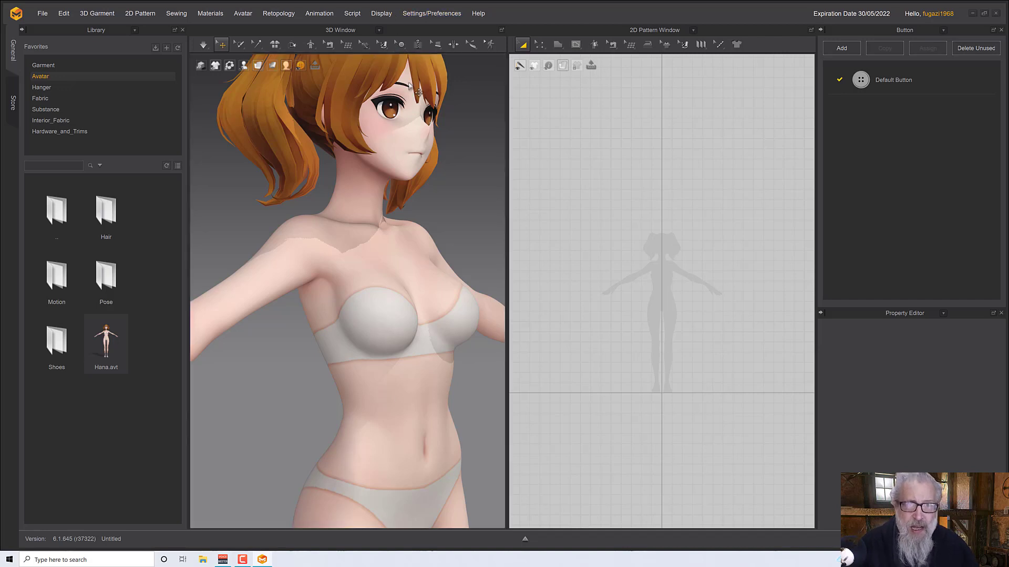
Step: Using Line (Avatar), draw along the lower edge of the avatar's right bra cup to the centre front, with segments about 85 and 70 mm
left_click(364, 44)
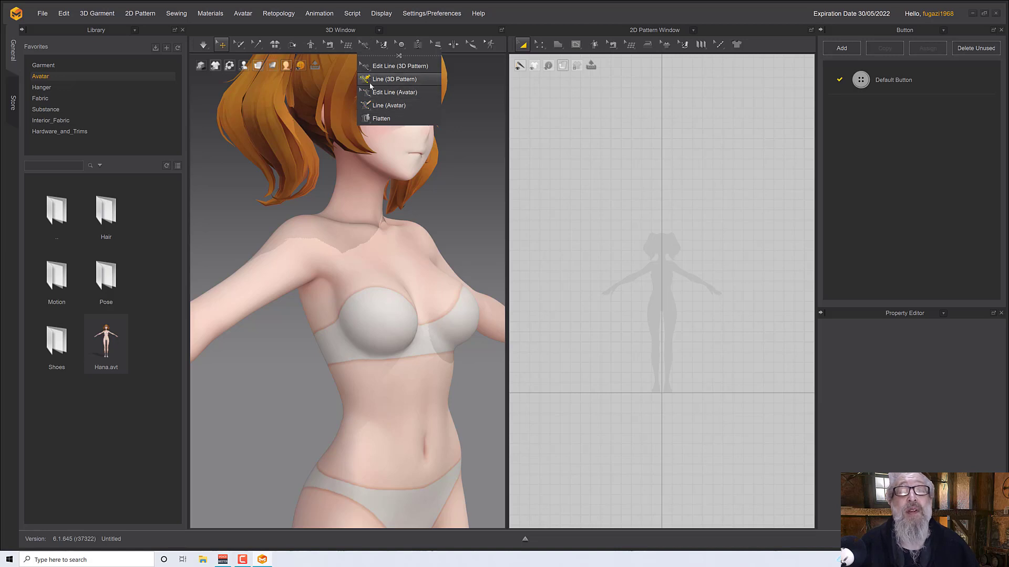
left_click(378, 105)
right_click_drag(436, 237, 439, 372)
middle_click_drag(438, 372, 482, 327)
right_click_drag(482, 326, 422, 293)
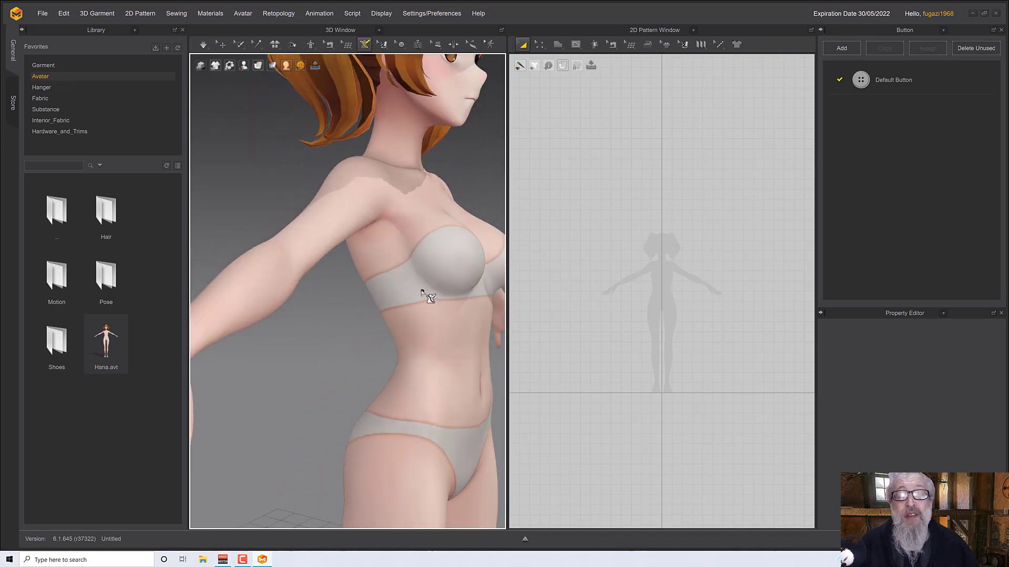
left_click(409, 262)
left_click(456, 296)
right_click_drag(455, 295, 409, 297)
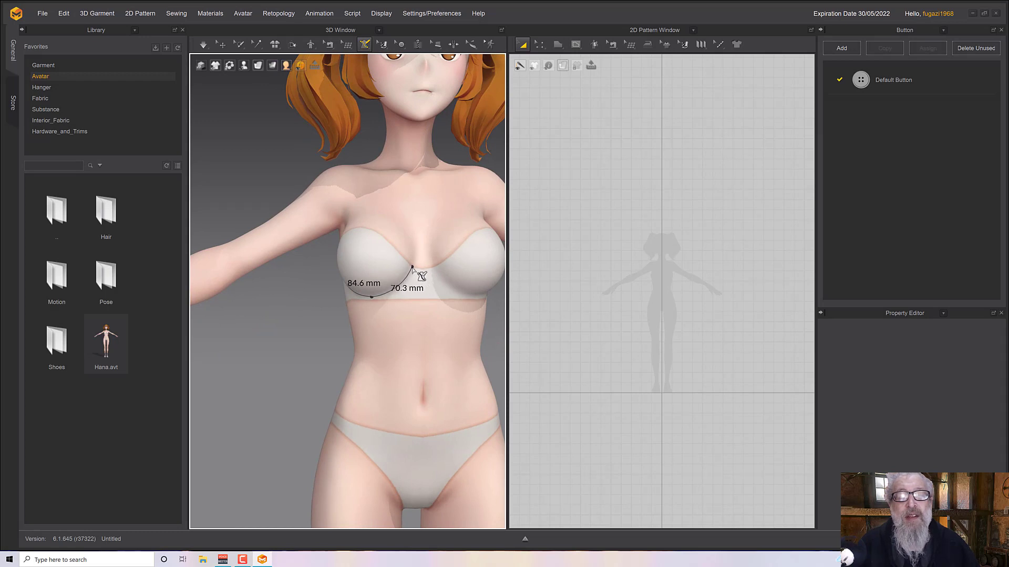
left_click(412, 267)
Step: Close the cup outline over its upper edge back to the starting point, with segments about 76, 59 and 39 mm
mouse_move(419, 271)
right_mouse_down()
mouse_move(429, 284)
mouse_move(428, 262)
right_mouse_up()
left_click(410, 264)
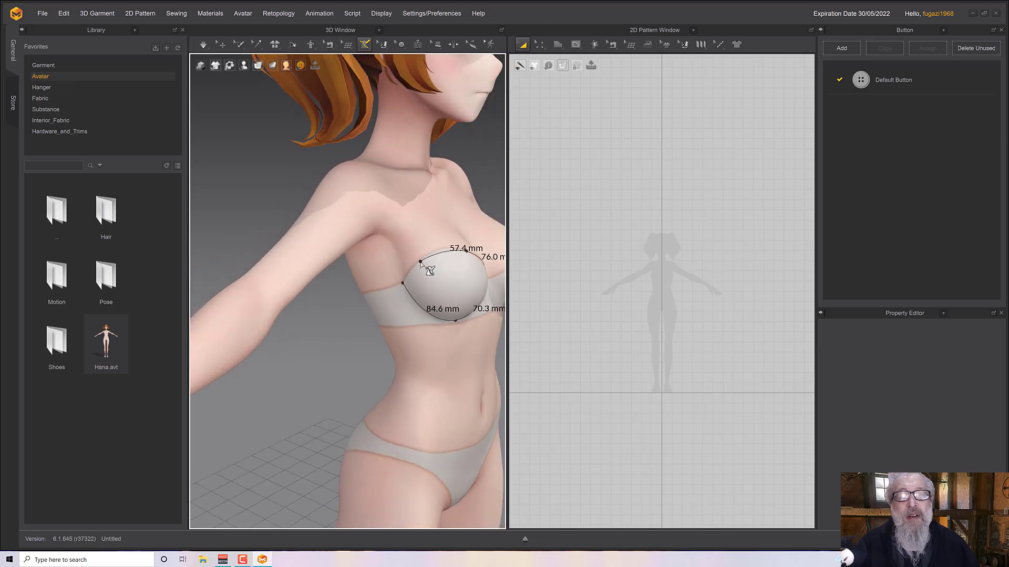
left_click(419, 259)
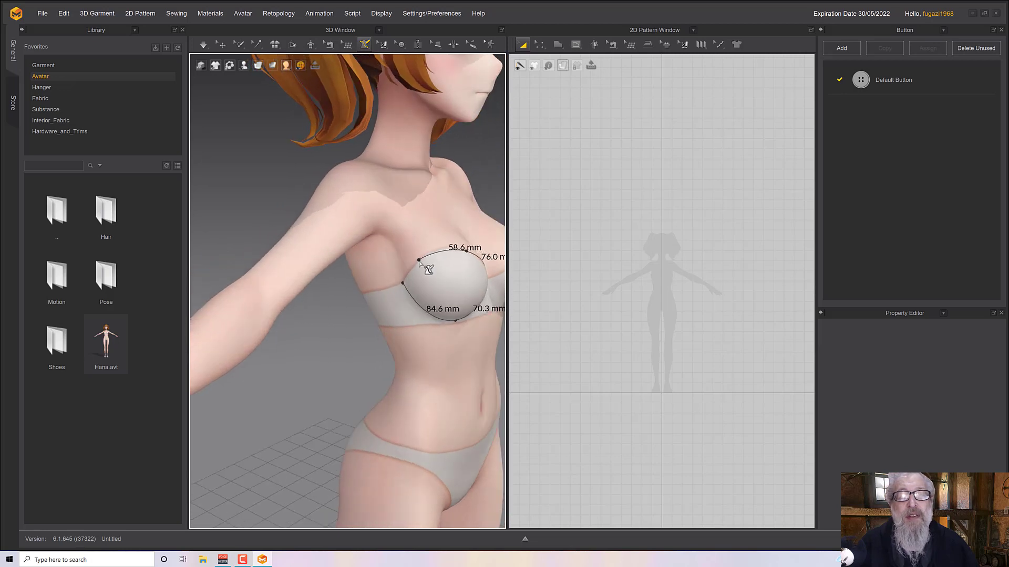
left_click(403, 284)
Step: Using Edit Line (Avatar), add a curve point to the 58.6 mm upper segment of the cup outline and nudge it slightly upward
mouse_move(403, 284)
right_mouse_down()
mouse_move(391, 294)
mouse_move(410, 296)
right_mouse_up()
scroll(391, 294, "up", 2)
scroll(396, 299, "down", 5)
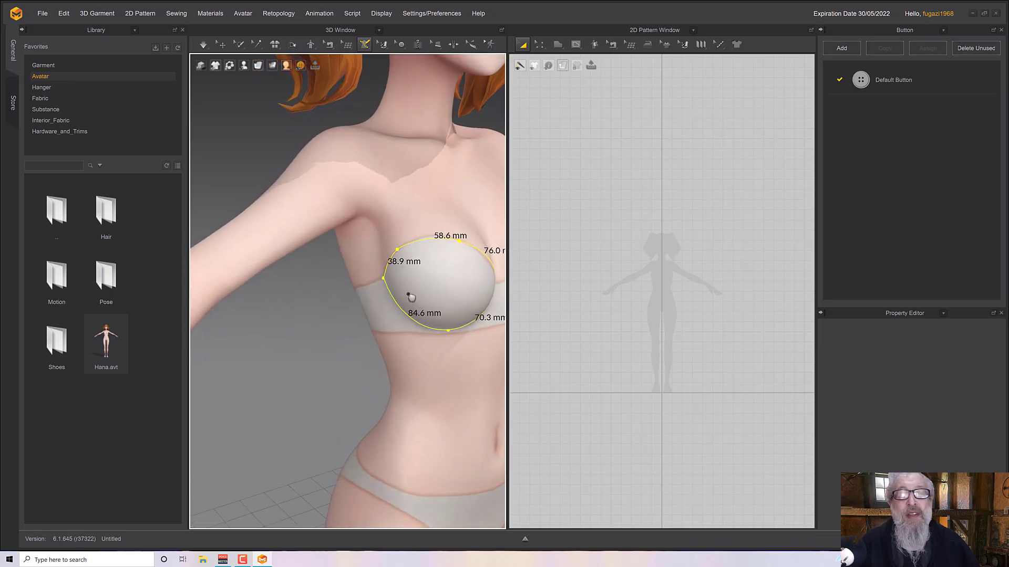
scroll(402, 302, "up", 2)
scroll(395, 306, "up", 2)
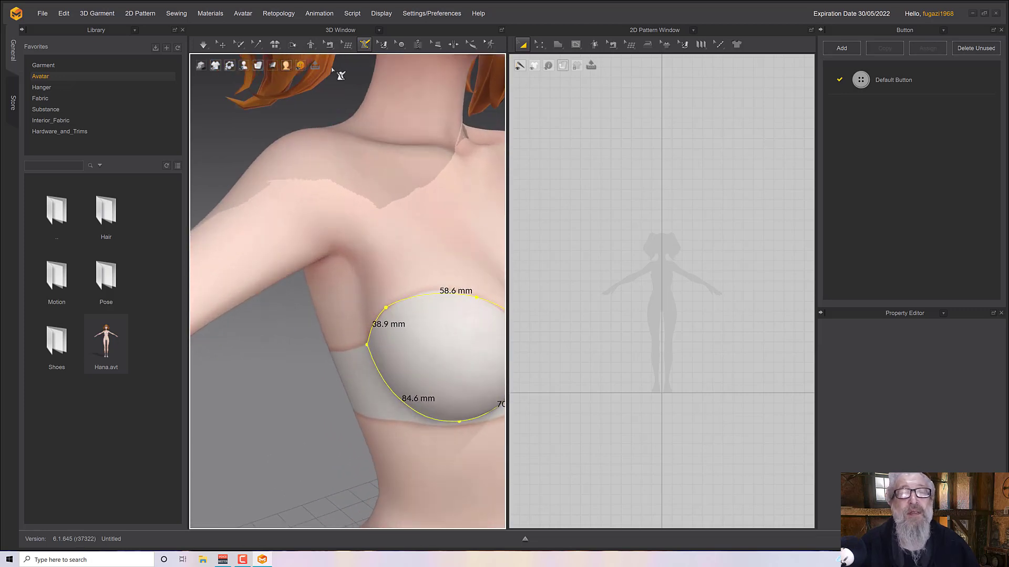
mouse_move(364, 45)
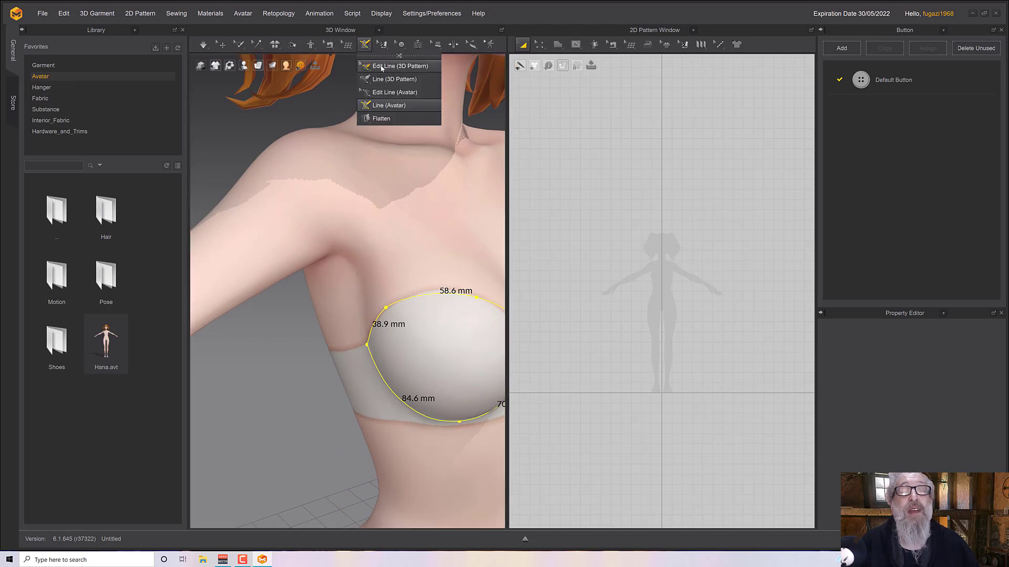
left_click(386, 93)
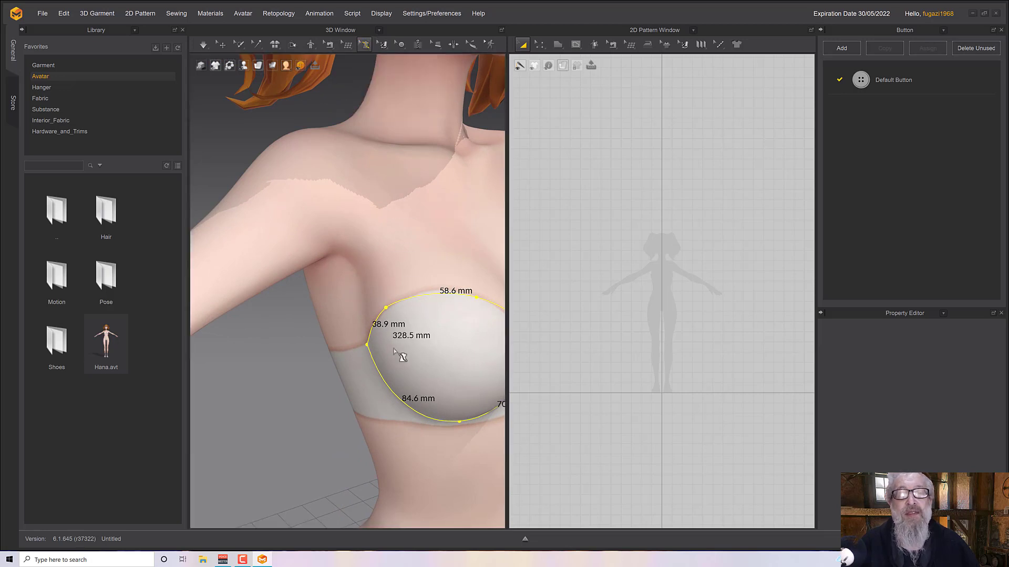
right_click(435, 297)
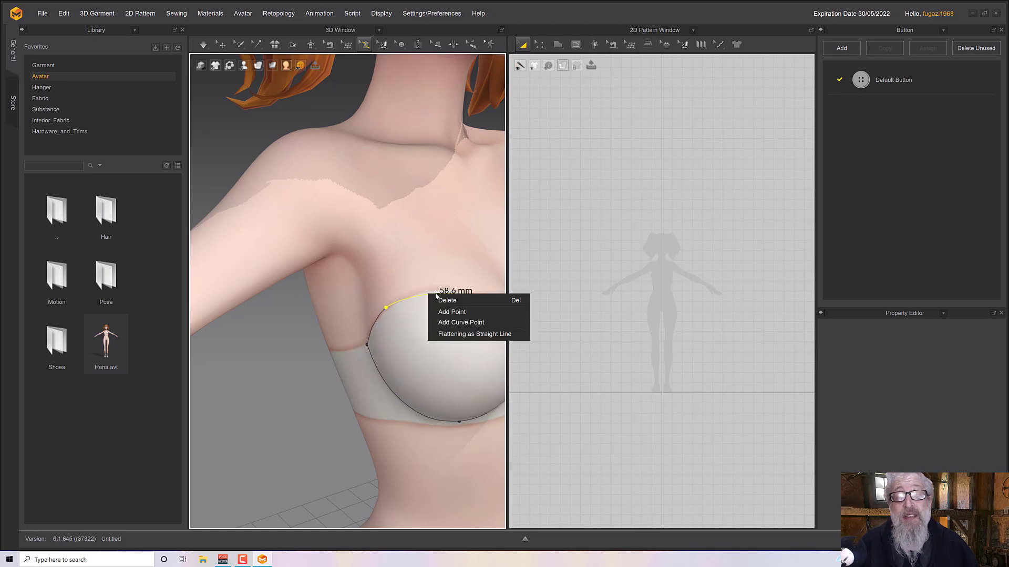
left_click(456, 322)
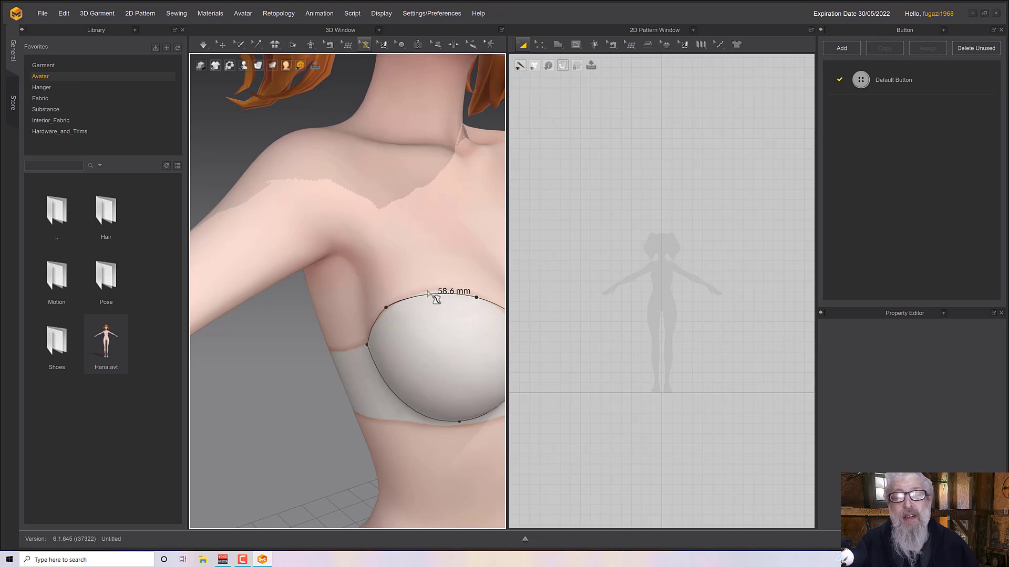
left_click_drag(427, 291, 428, 290)
Step: Add a curve point to the inner upper segment of the cup outline and pull it inward to follow the cup's edge
right_click_drag(453, 324, 423, 309)
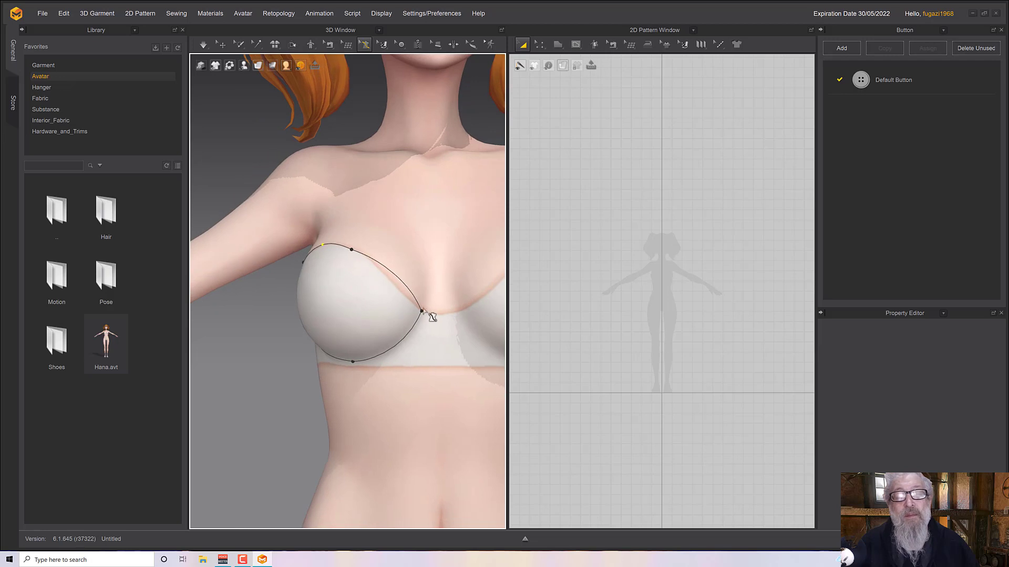
right_click(402, 278)
left_click(426, 297)
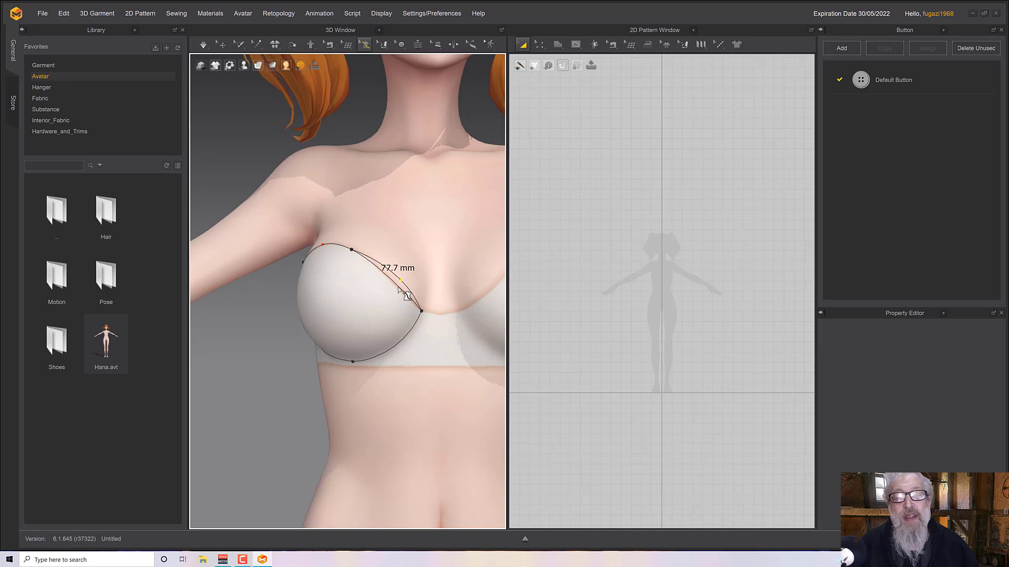
Step: Using Line (Avatar), draw the front panel from the cup's inner point to its lowest point, with segments about 18, 219, 66 and 175 mm
mouse_move(421, 353)
right_mouse_down()
mouse_move(407, 338)
mouse_move(426, 337)
mouse_move(411, 340)
mouse_move(414, 350)
right_mouse_up()
scroll(415, 353, "down", 5)
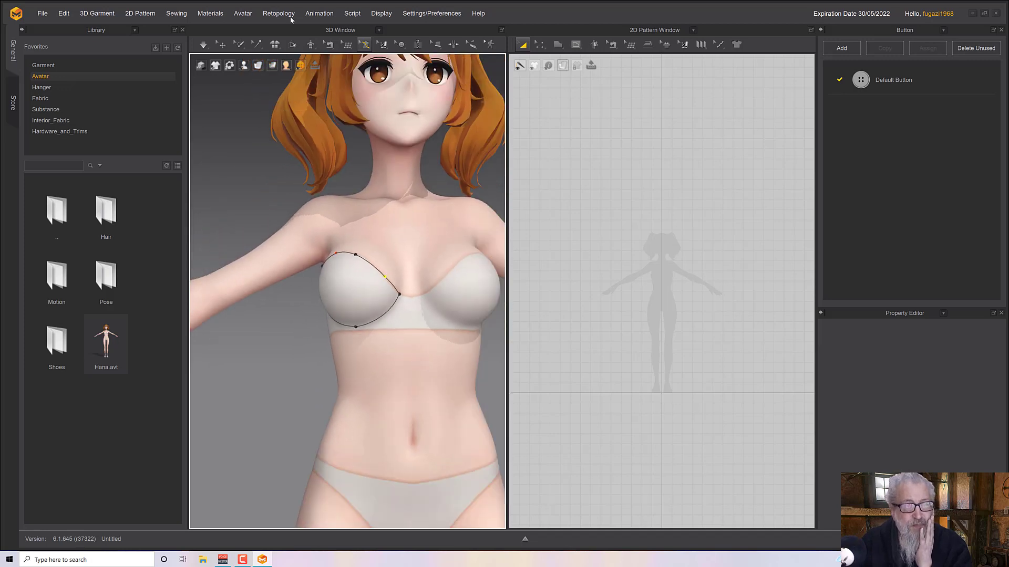
left_click(364, 46)
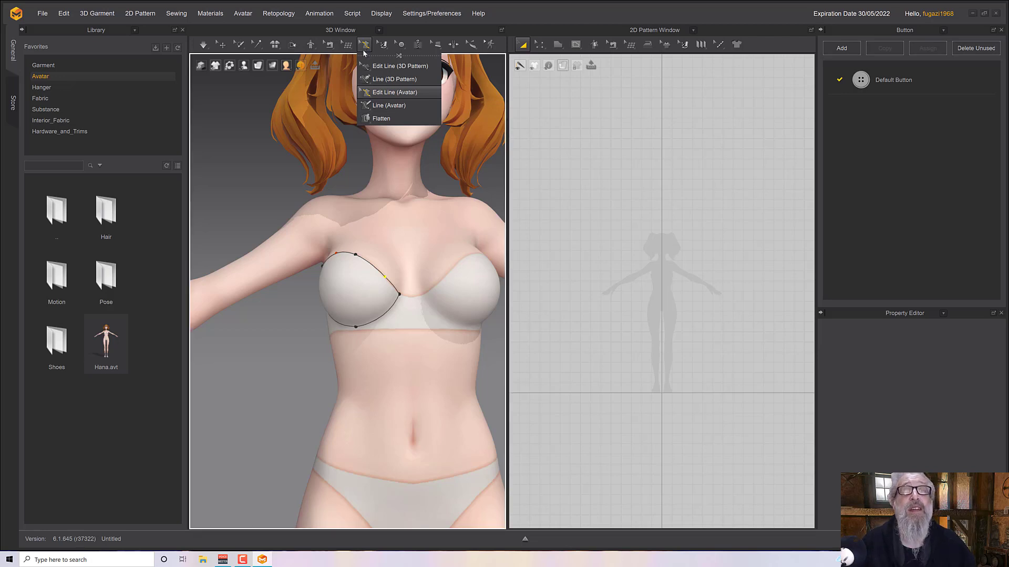
left_click(389, 106)
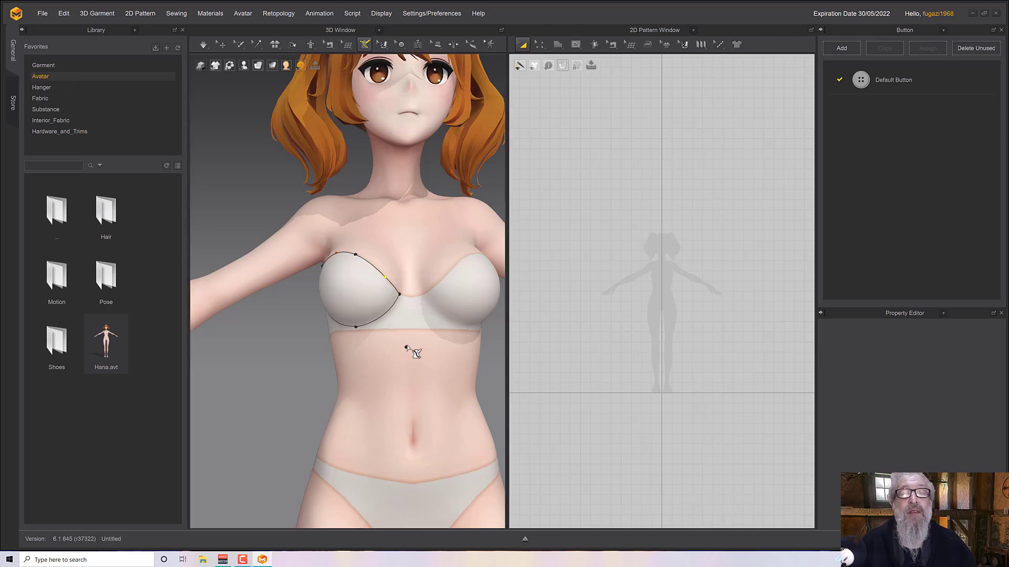
left_click(400, 295)
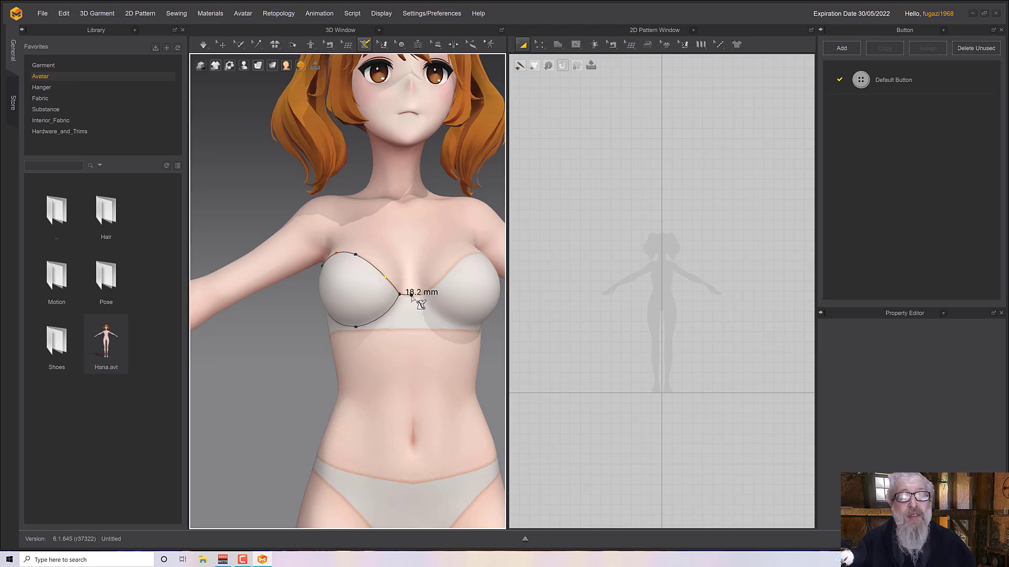
left_click(411, 296)
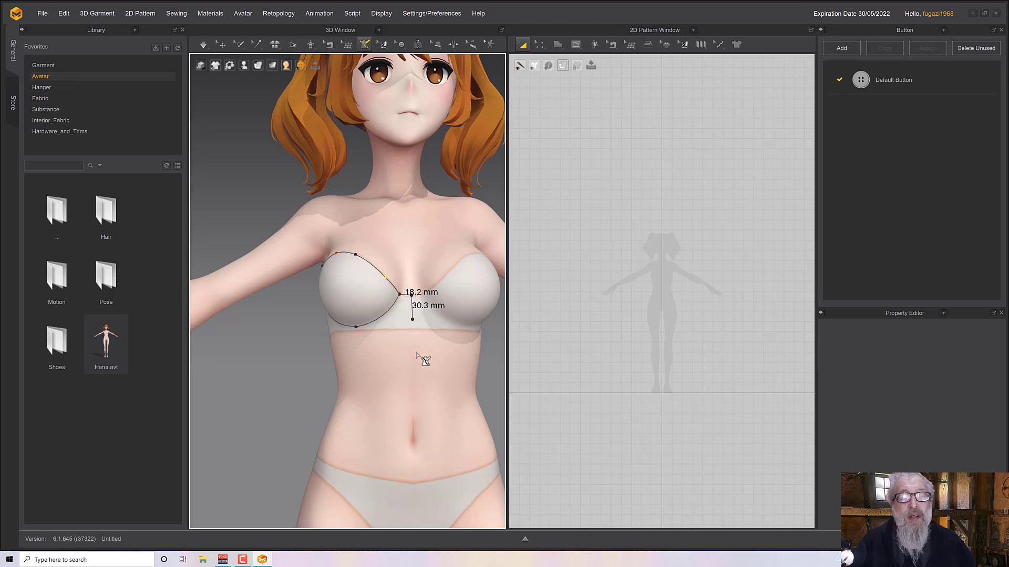
left_click(414, 480)
right_click_drag(419, 449, 458, 449)
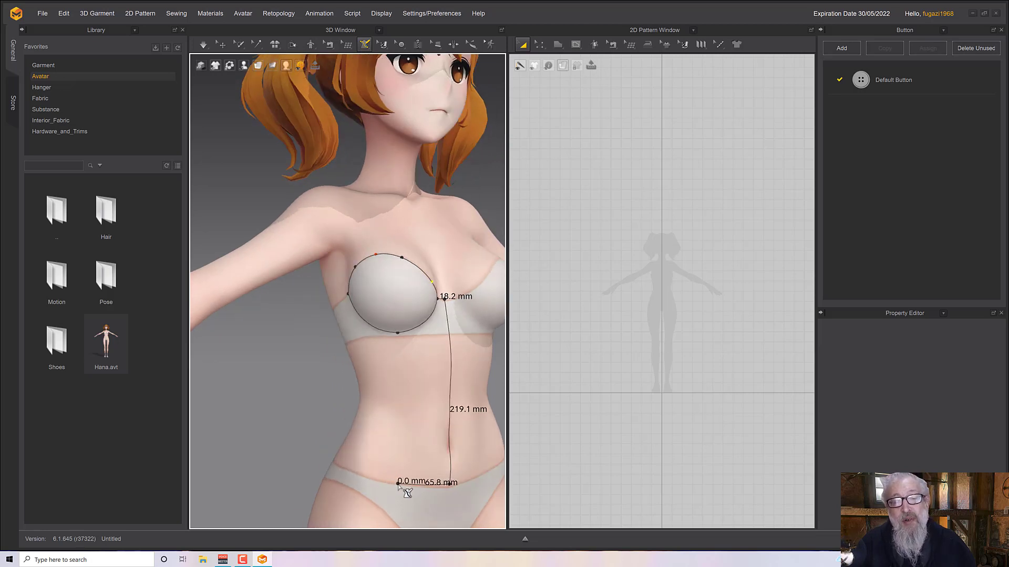
double_click(397, 334)
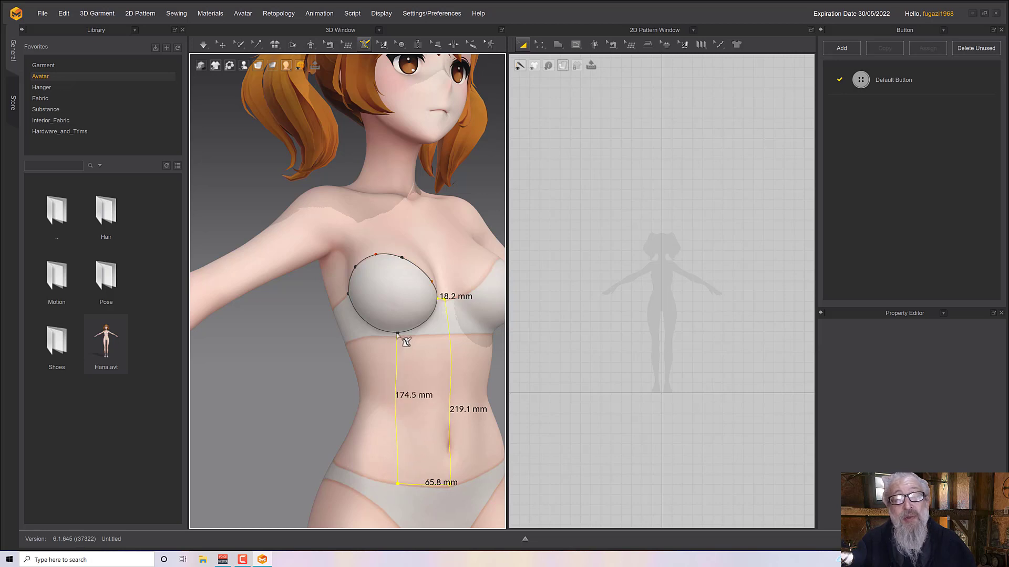
Step: Draw the side panel from the front panel's lower outer corner to the cup's outer point, with segments about 120, 200 and 49 mm
right_click_drag(396, 403, 404, 402)
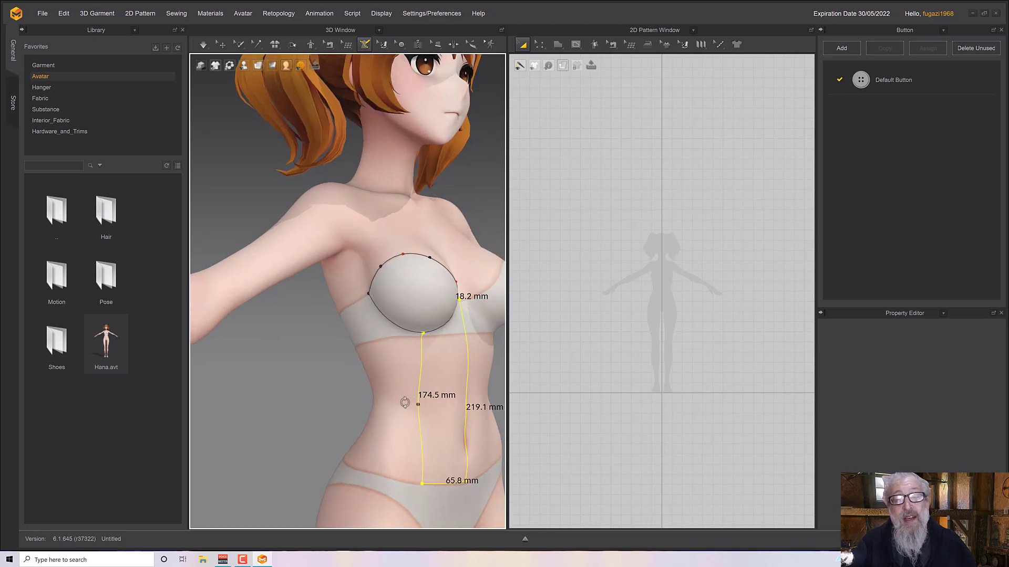
left_click(423, 483)
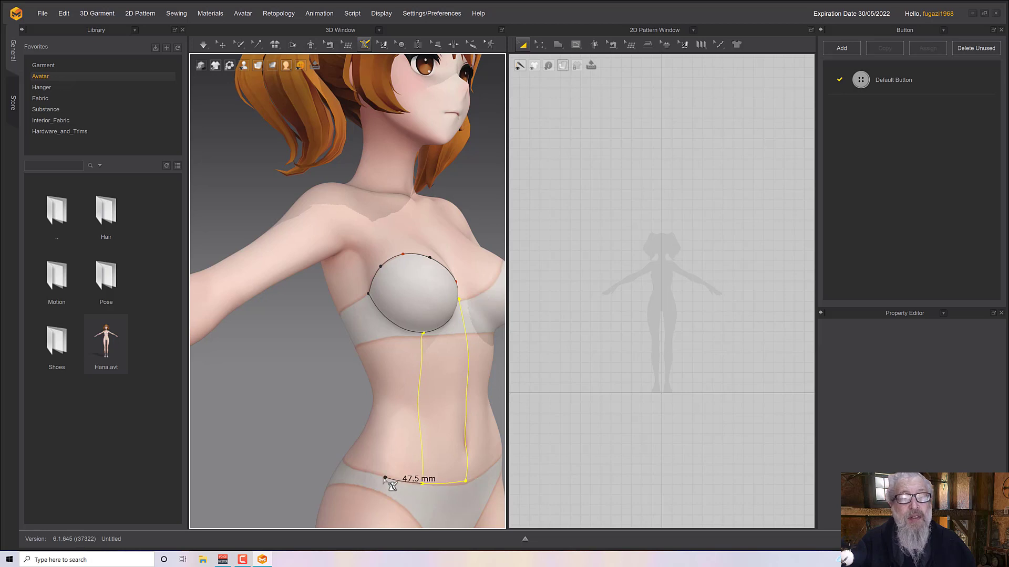
left_click(346, 465)
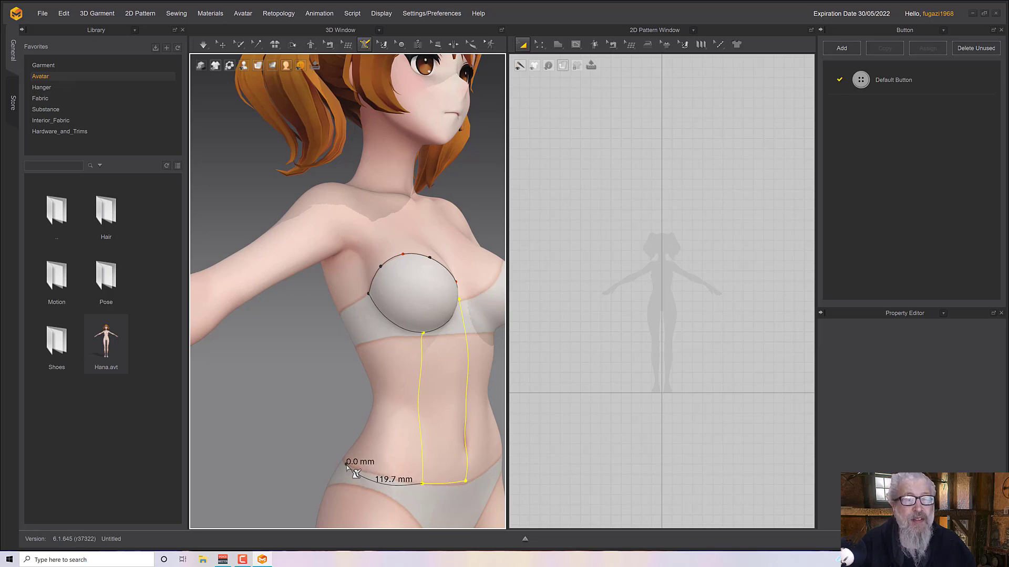
right_click_drag(348, 466, 388, 467)
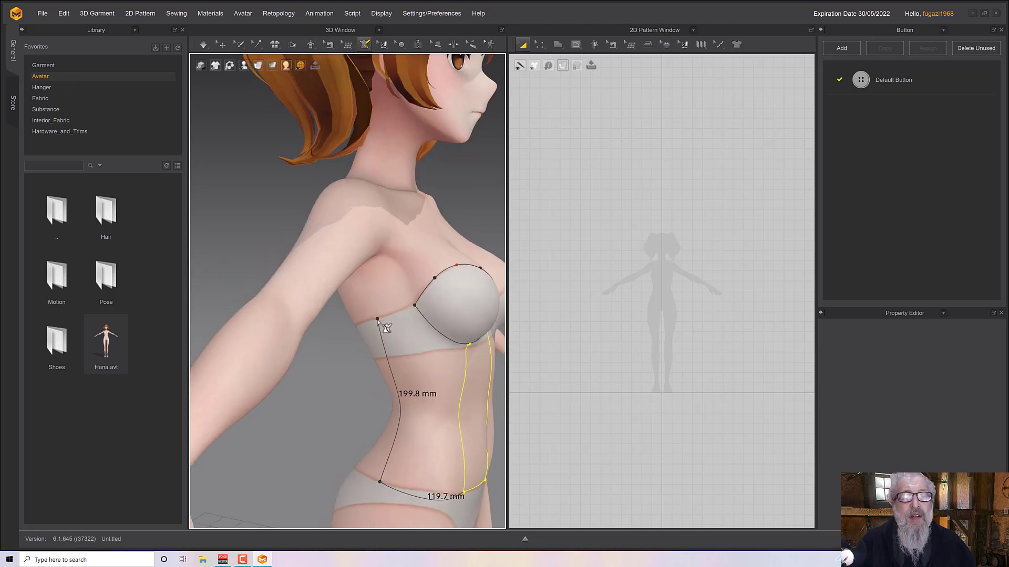
left_click(378, 317)
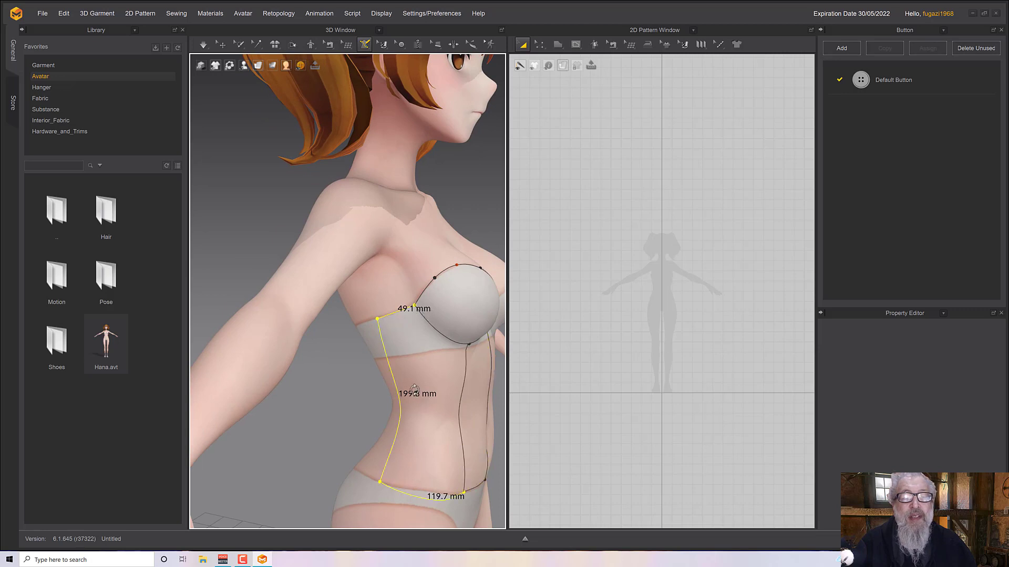
Step: Using Edit Line (Avatar), add a curve point to the side panel's bottom edge along the hip
right_click_drag(414, 390, 406, 383)
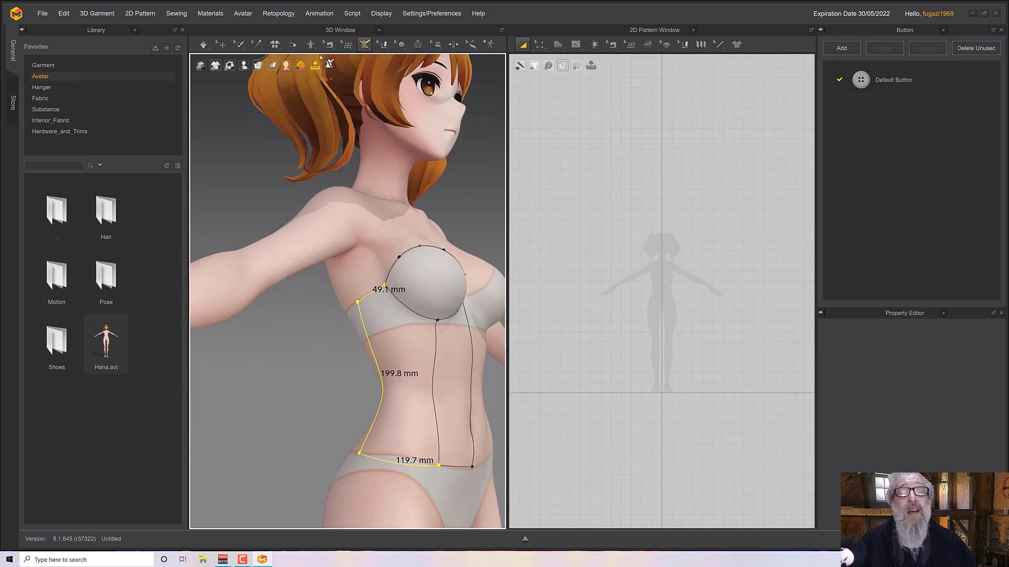
mouse_move(365, 44)
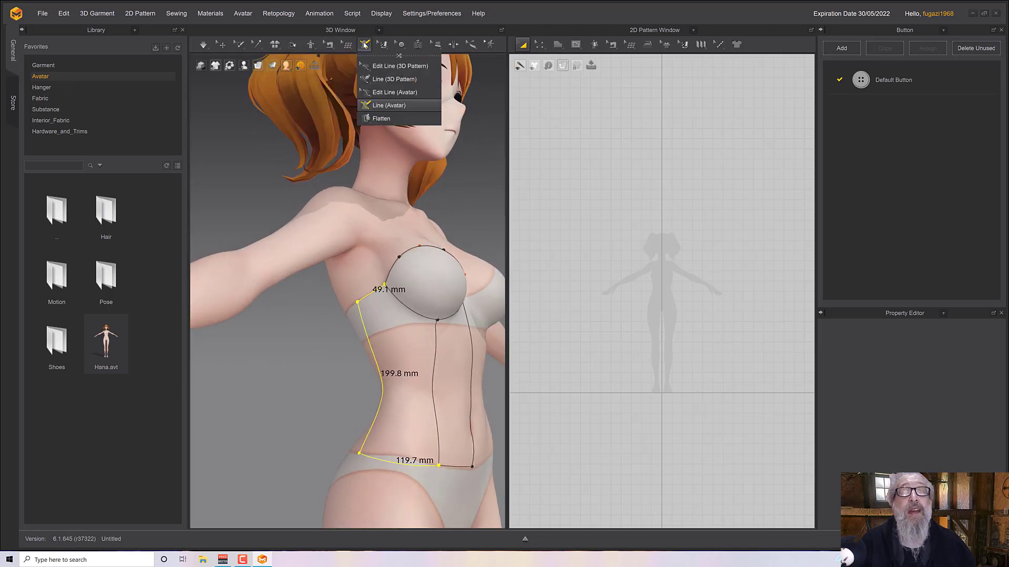
left_click(388, 93)
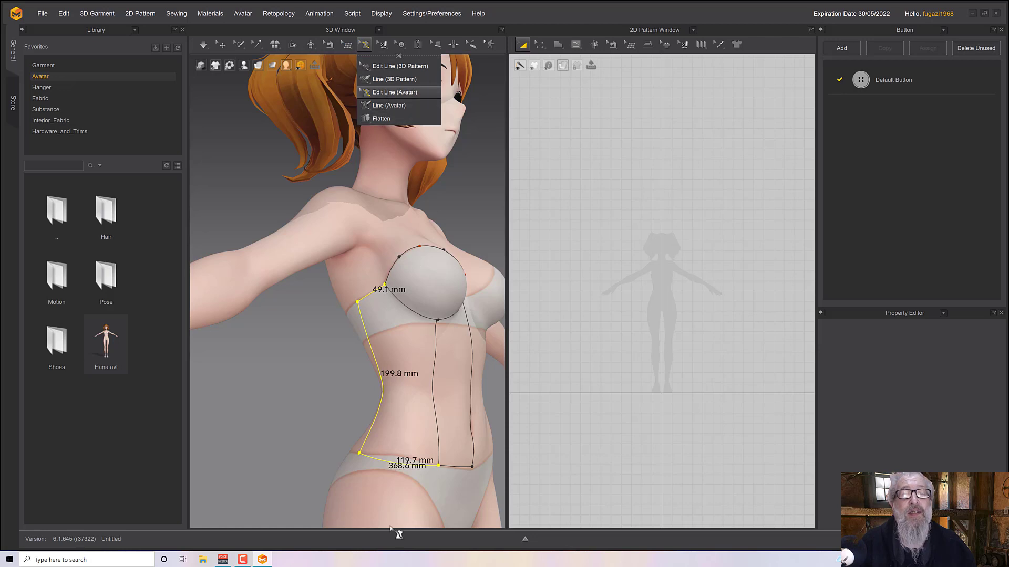
right_click(390, 464)
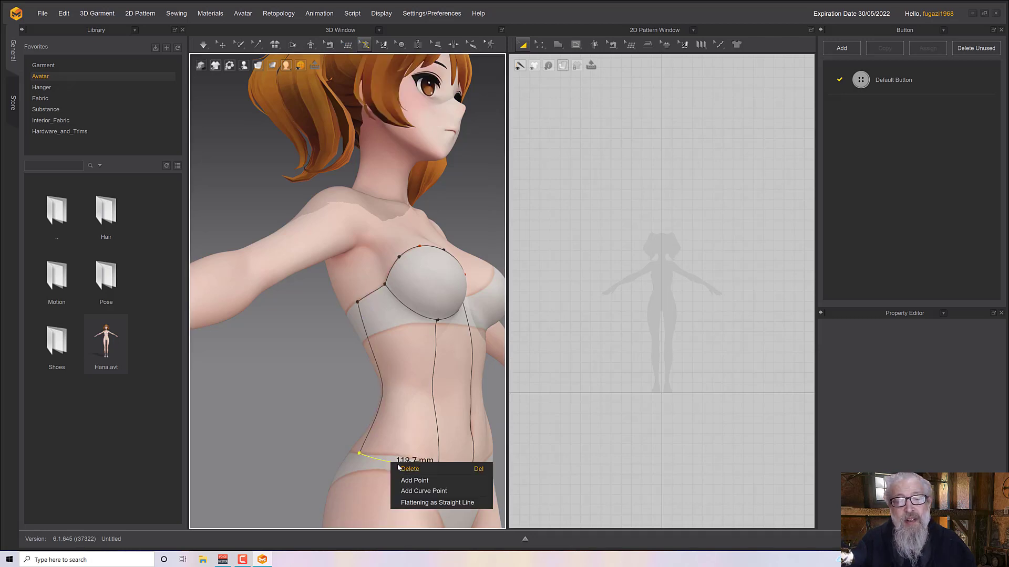
left_click(412, 491)
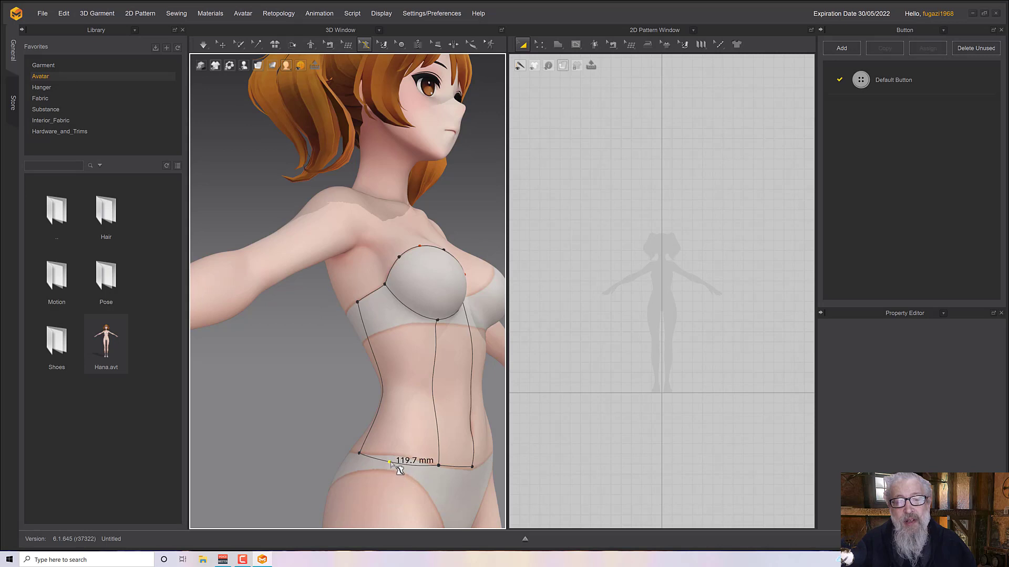
Step: Pull the curve point on the side panel's bottom edge slightly upward so the edge follows the hip
left_click_drag(390, 463, 391, 457)
right_click_drag(414, 484, 394, 482)
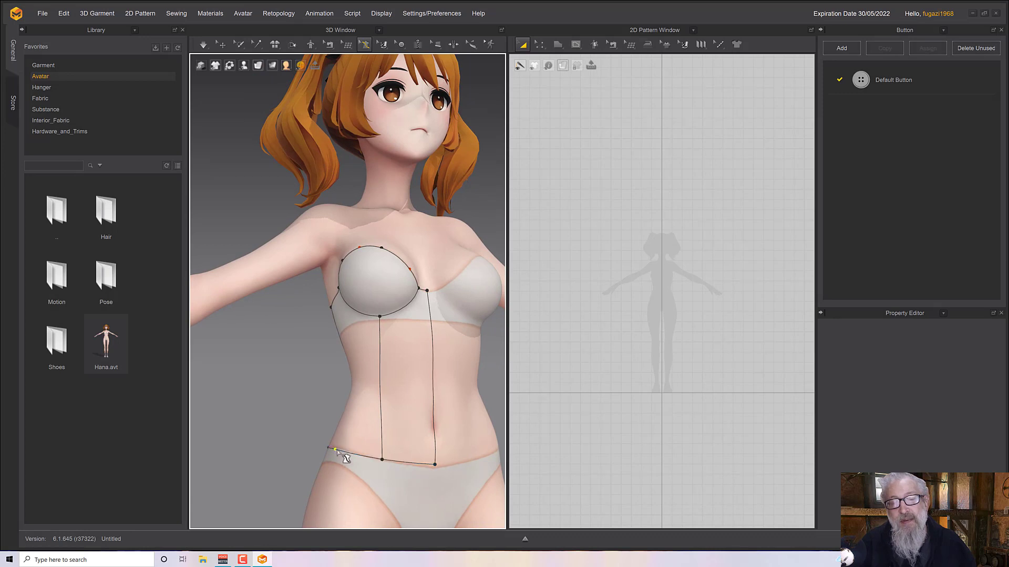
right_click_drag(376, 461, 421, 474)
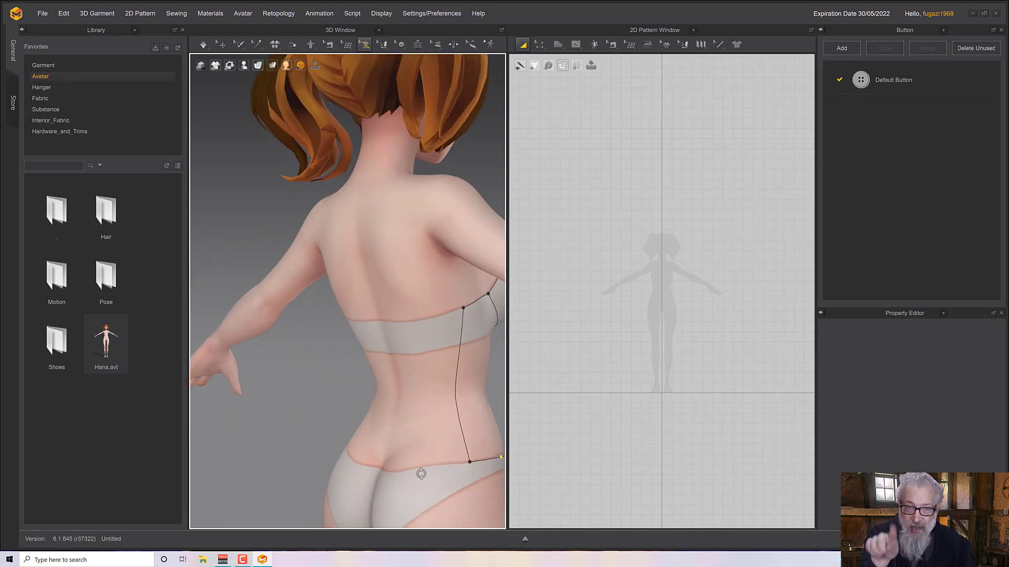
right_click_drag(421, 474, 428, 388)
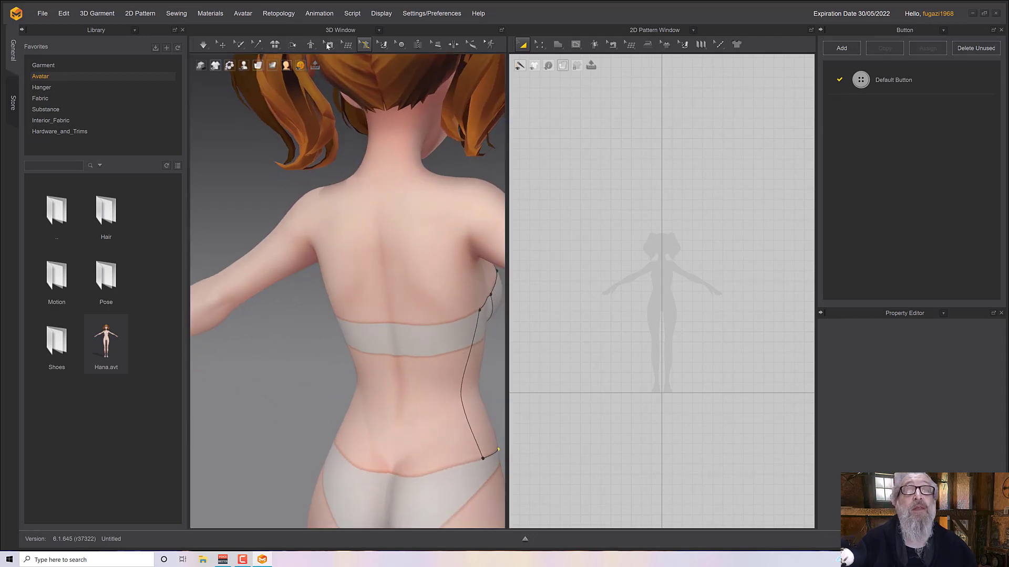
Step: Using Line (Avatar), try to draw the back panel from the band's centre back, about 189 mm down and 124 mm across to the side panel's lower corner
left_click(327, 46)
left_click(329, 45)
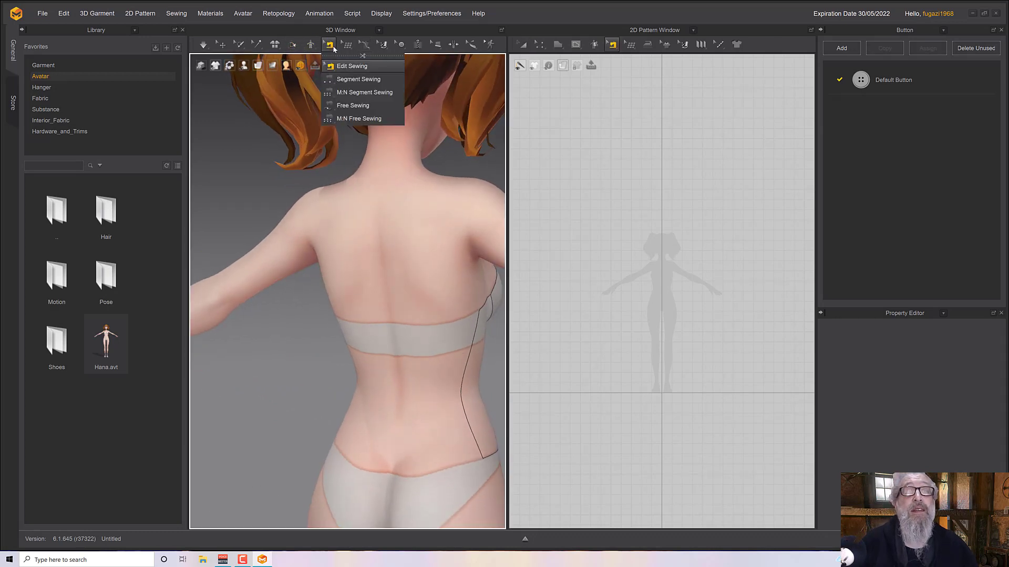
left_click(364, 45)
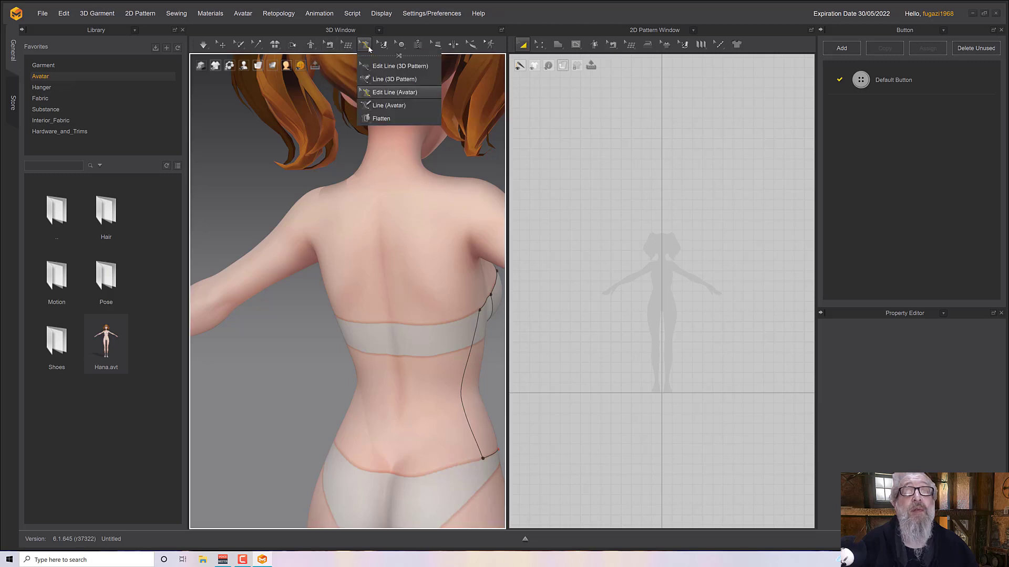
left_click(380, 107)
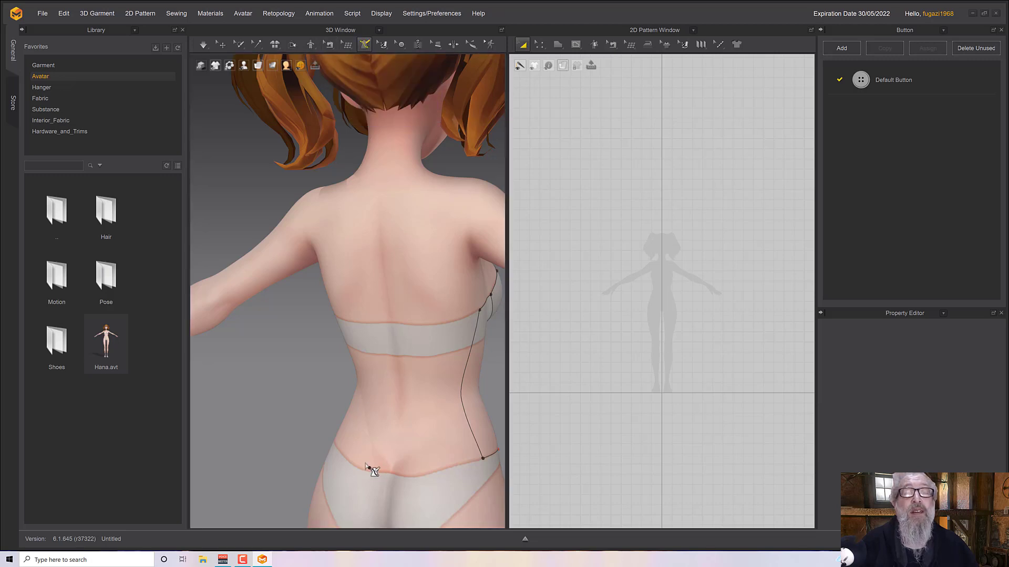
middle_click_drag(366, 465, 325, 377)
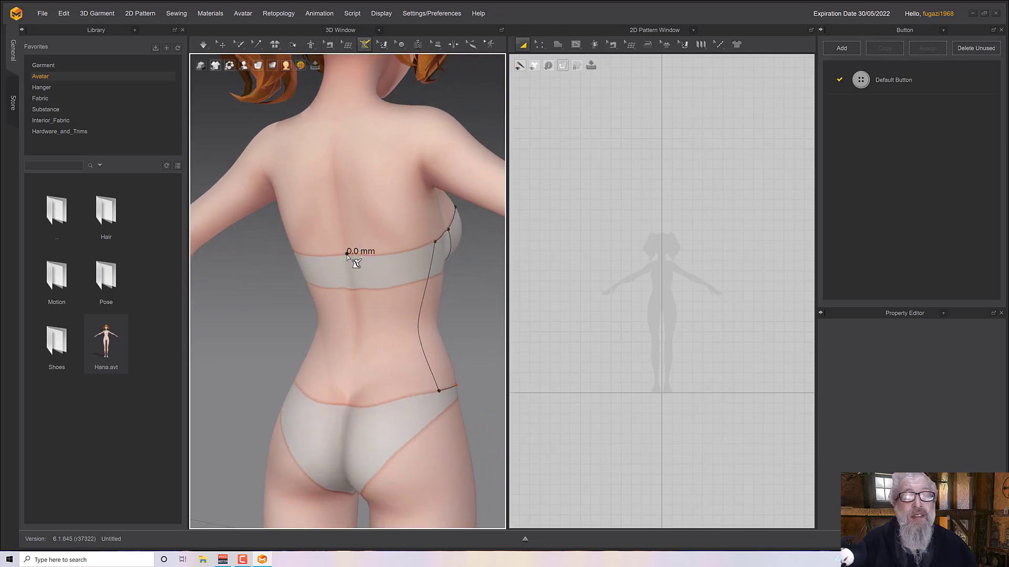
left_click(347, 395)
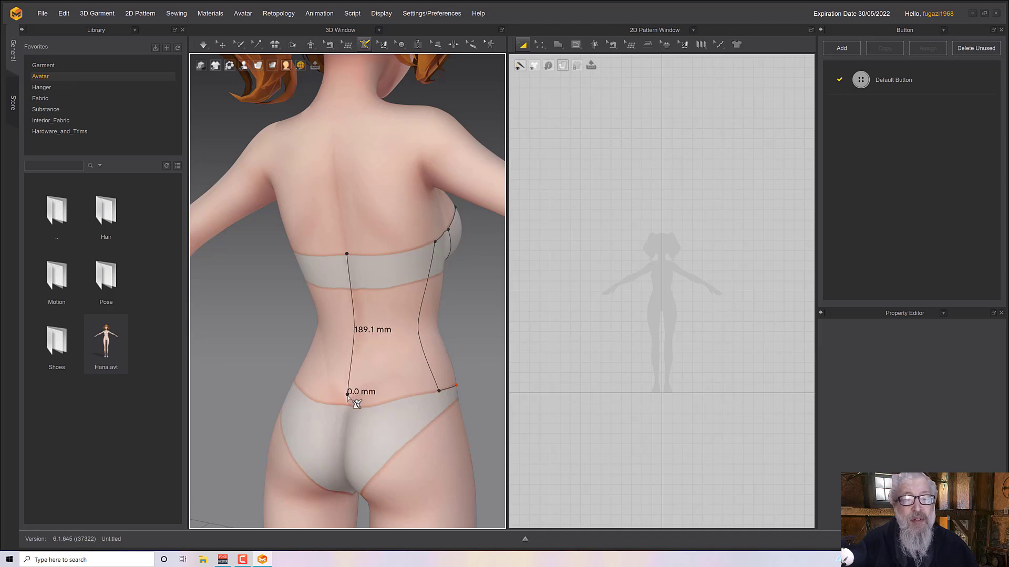
double_click(438, 397)
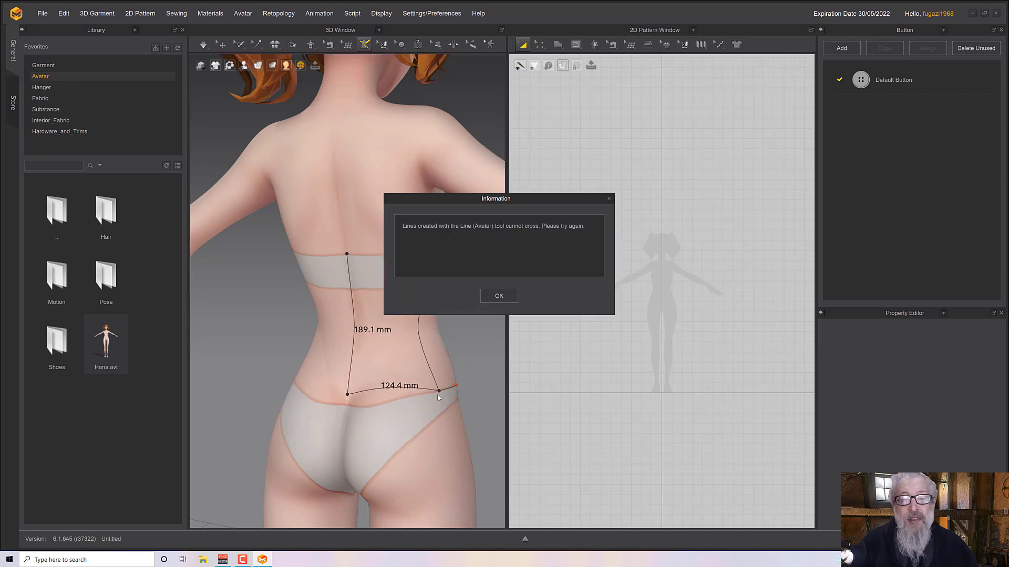
left_click(492, 297)
Step: Draw the back panel from the side panel's lower rear corner to its upper rear corner, with segments about 119, 184 and 127 mm
right_click_drag(481, 322, 446, 350)
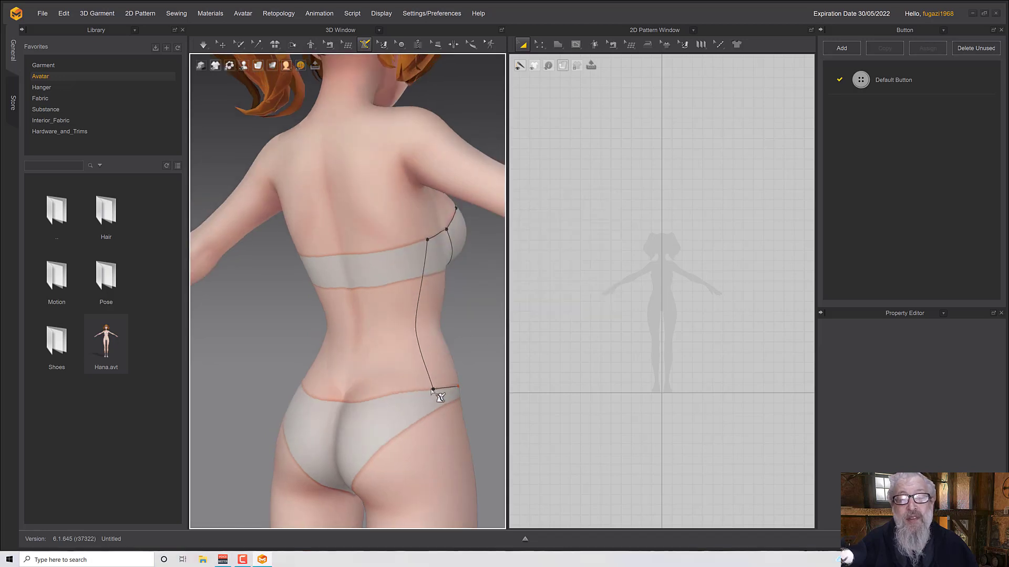
left_click(347, 389)
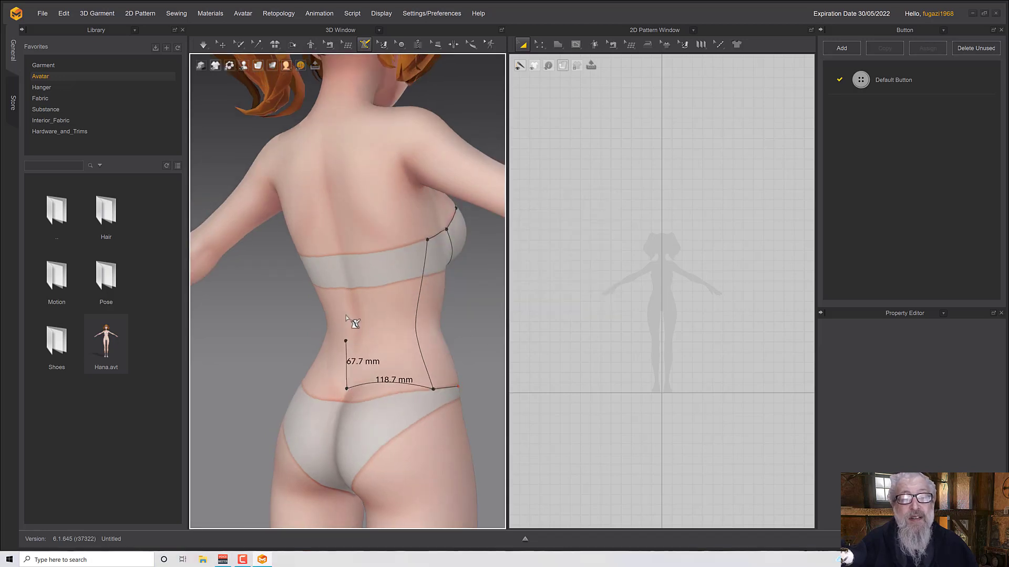
left_click(342, 255)
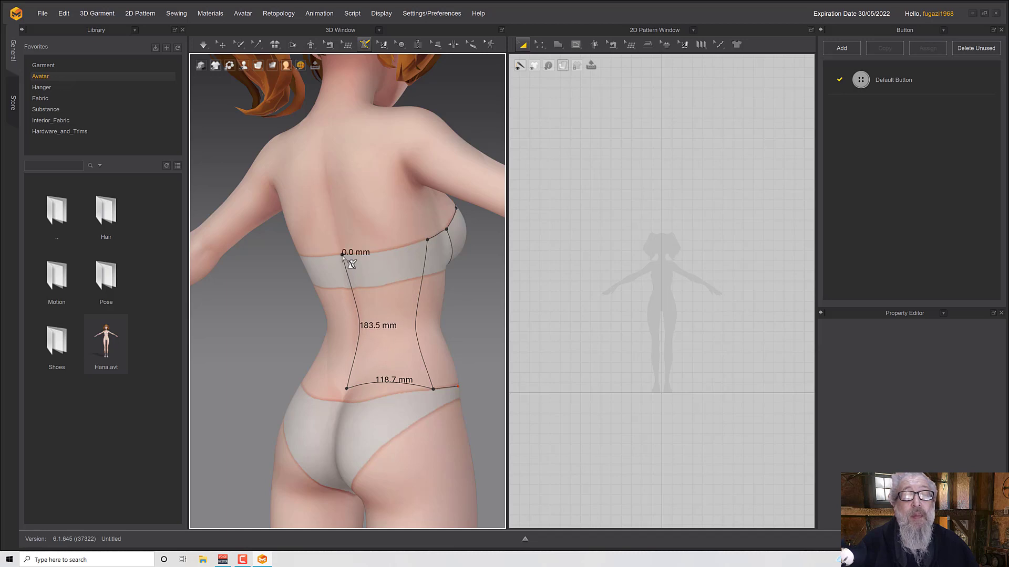
left_click(428, 240)
Step: Using Edit Line (Avatar), add a curve point to the back panel's bottom edge and pull it slightly down
right_click_drag(396, 339, 384, 384)
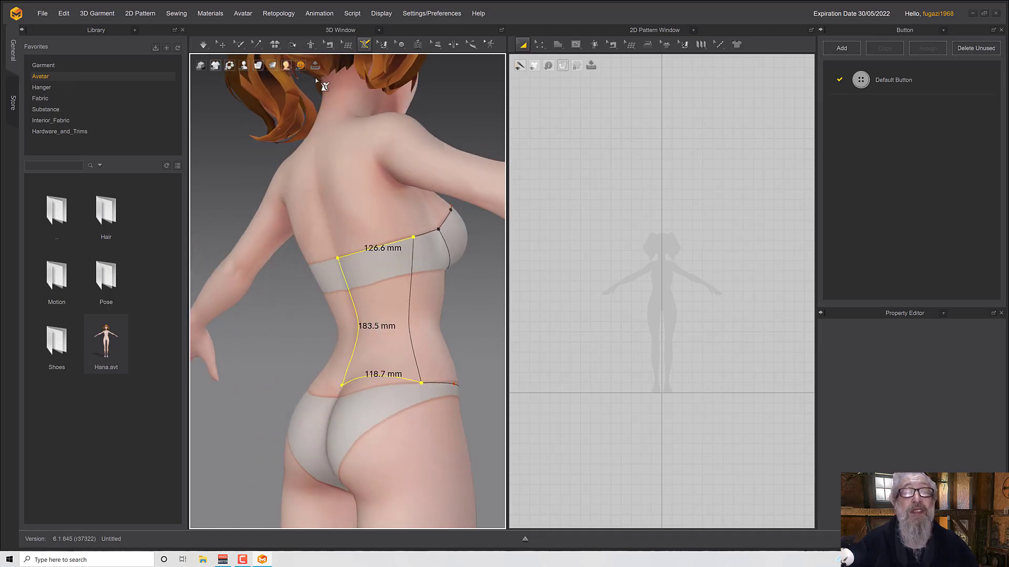
left_click(365, 45)
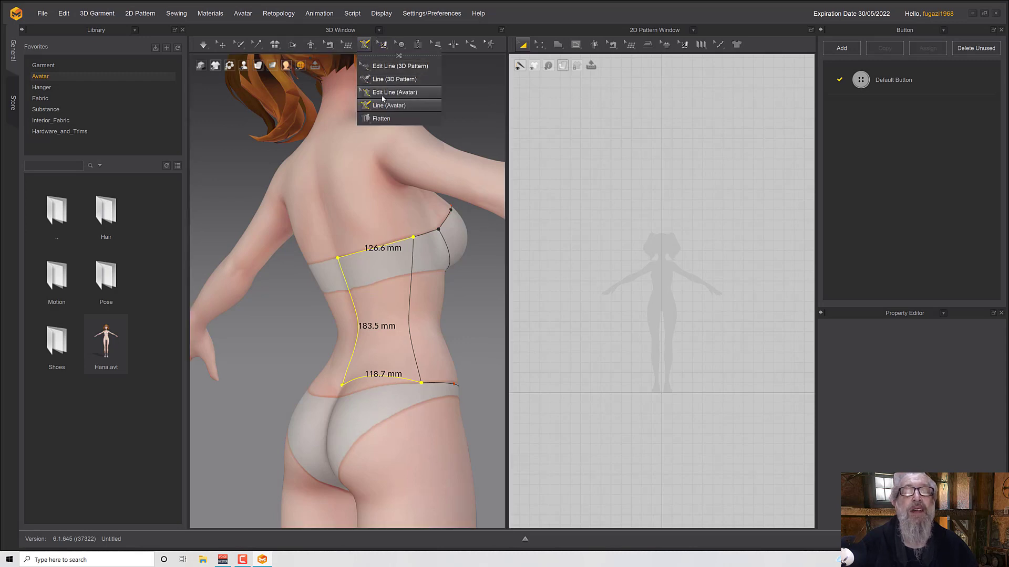
left_click(379, 382)
left_click(376, 377)
right_click(385, 384)
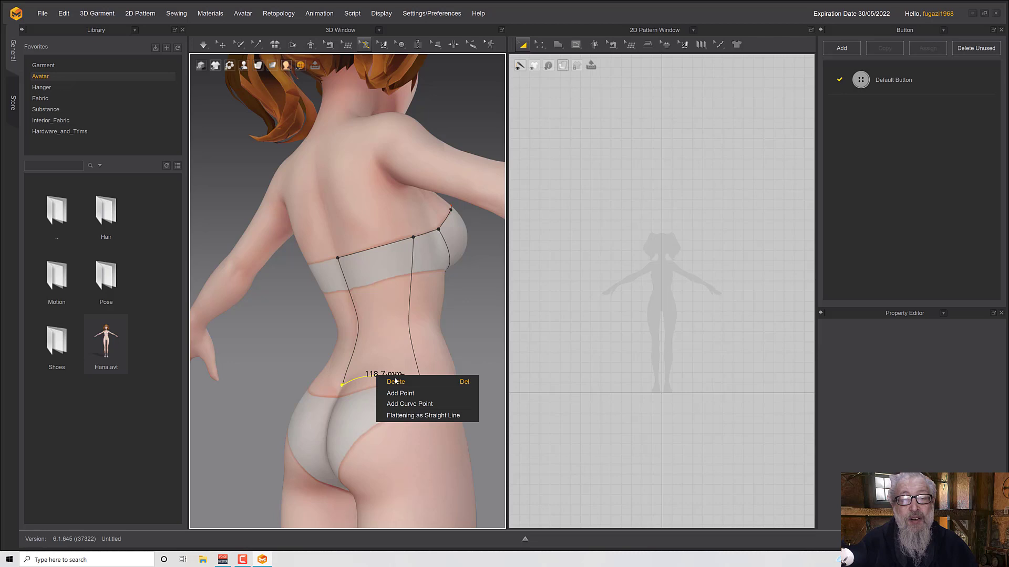
left_click(407, 405)
left_click_drag(374, 375, 373, 383)
Step: Pull the back panel's bottom curve point further down so the edge curves along the top of the briefs
mouse_move(406, 430)
right_mouse_down()
mouse_move(383, 417)
mouse_move(333, 422)
mouse_move(388, 423)
right_mouse_up()
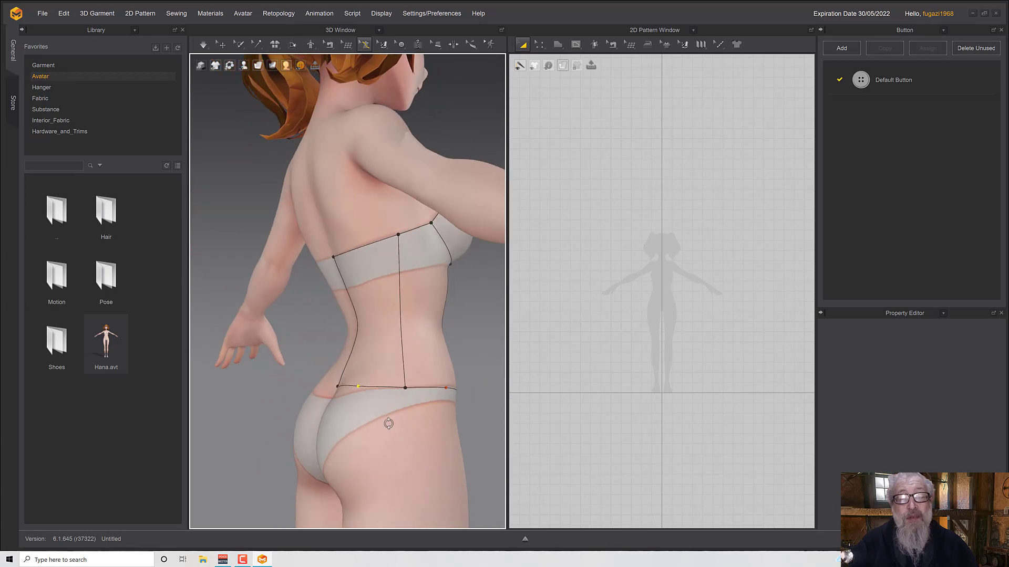
left_click(359, 388)
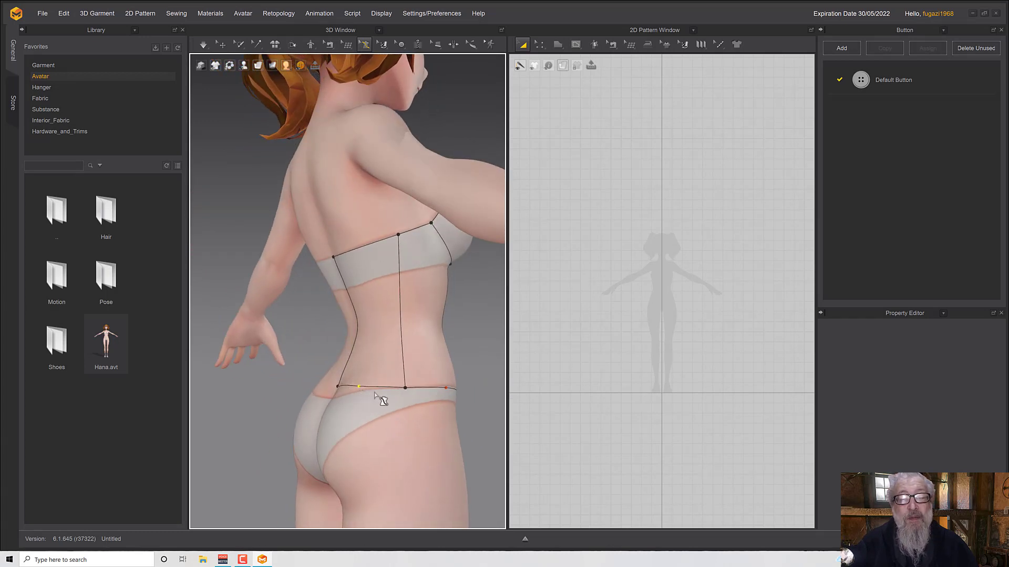
mouse_move(406, 400)
right_mouse_down()
mouse_move(387, 399)
mouse_move(420, 395)
right_mouse_up()
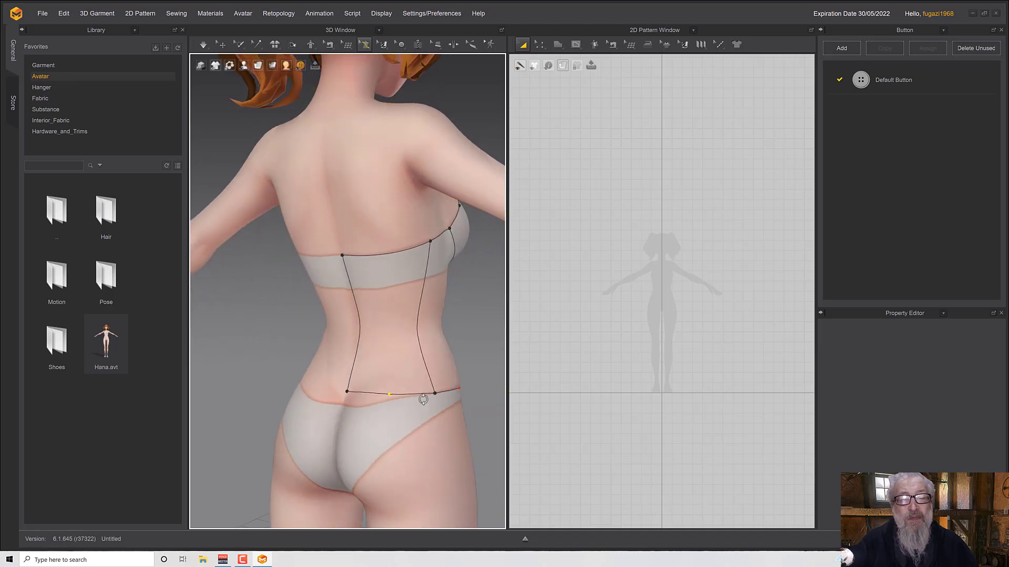
left_click_drag(390, 395, 393, 409)
right_click_drag(393, 410, 403, 407)
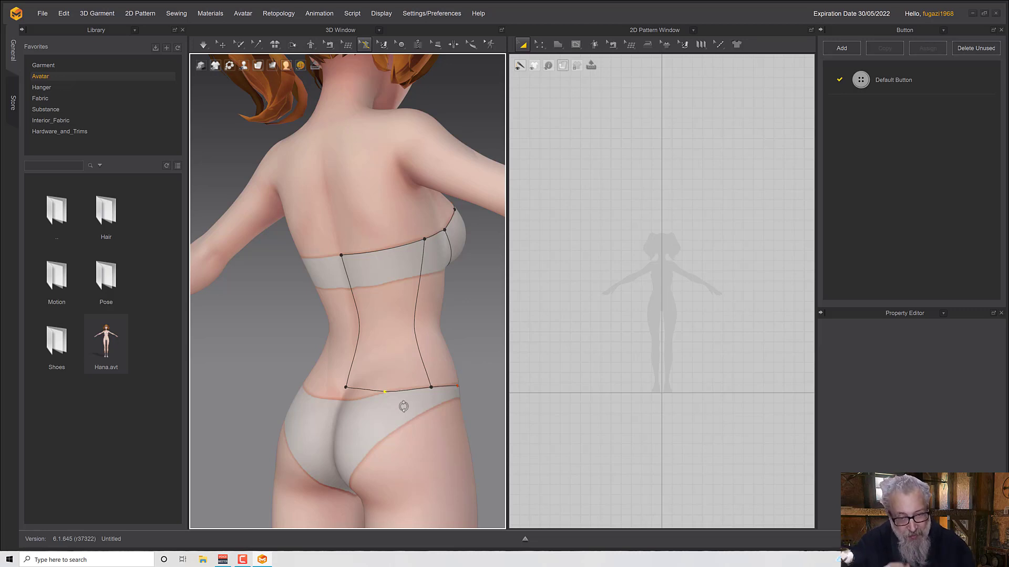
Step: Using Flatten, select the front, side and back panel areas on the avatar
mouse_move(399, 402)
right_mouse_down()
mouse_move(322, 373)
mouse_move(315, 380)
mouse_move(371, 385)
mouse_move(364, 364)
mouse_move(315, 383)
right_mouse_up()
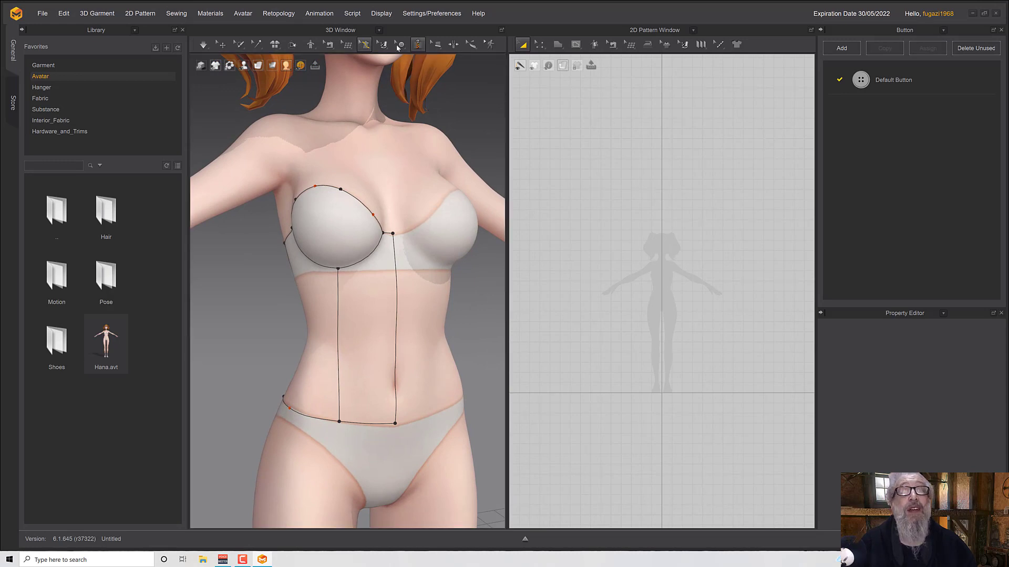
left_click(369, 45)
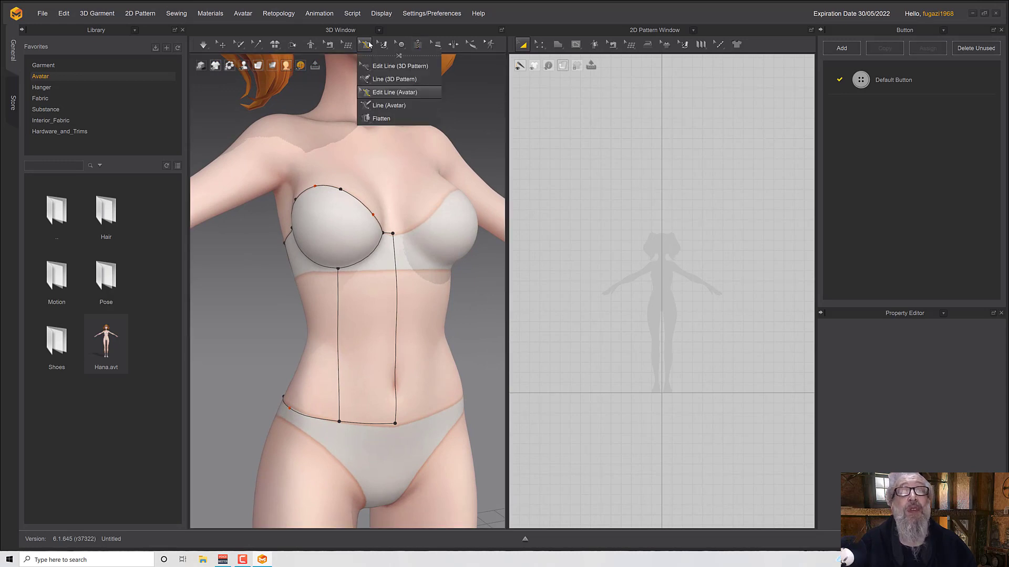
left_click(378, 119)
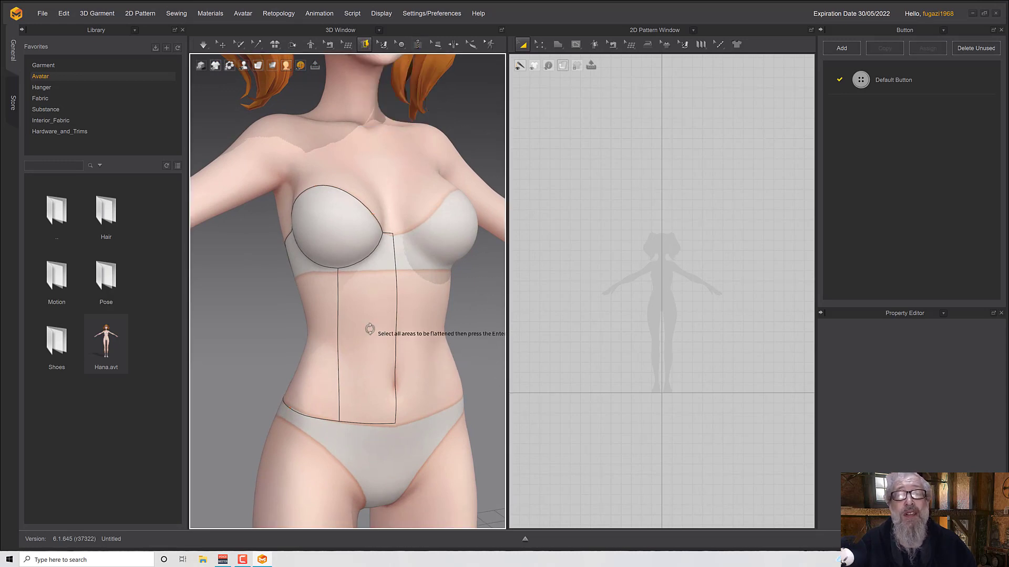
right_click_drag(370, 329, 392, 327)
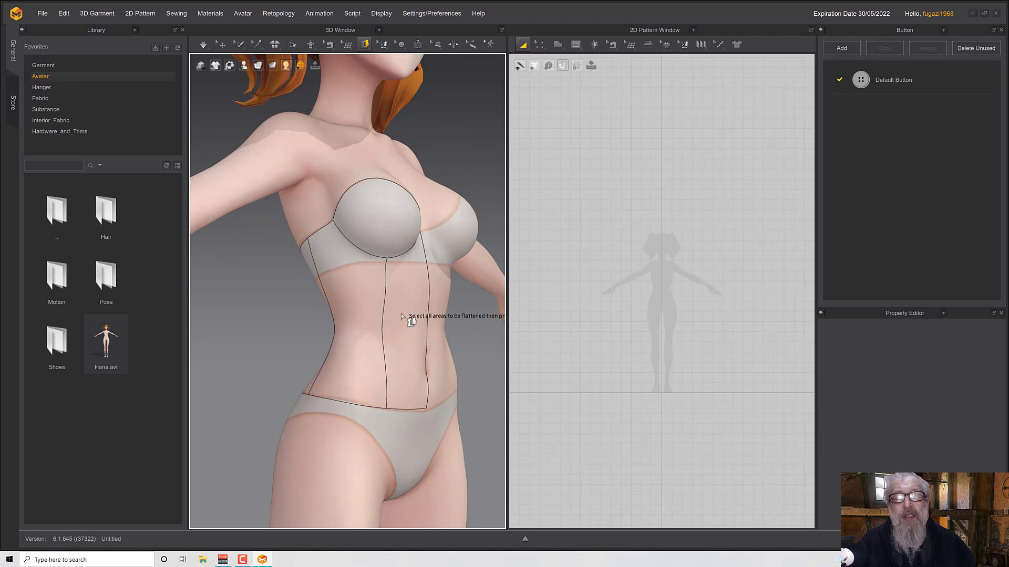
left_click(403, 317)
left_click(402, 315)
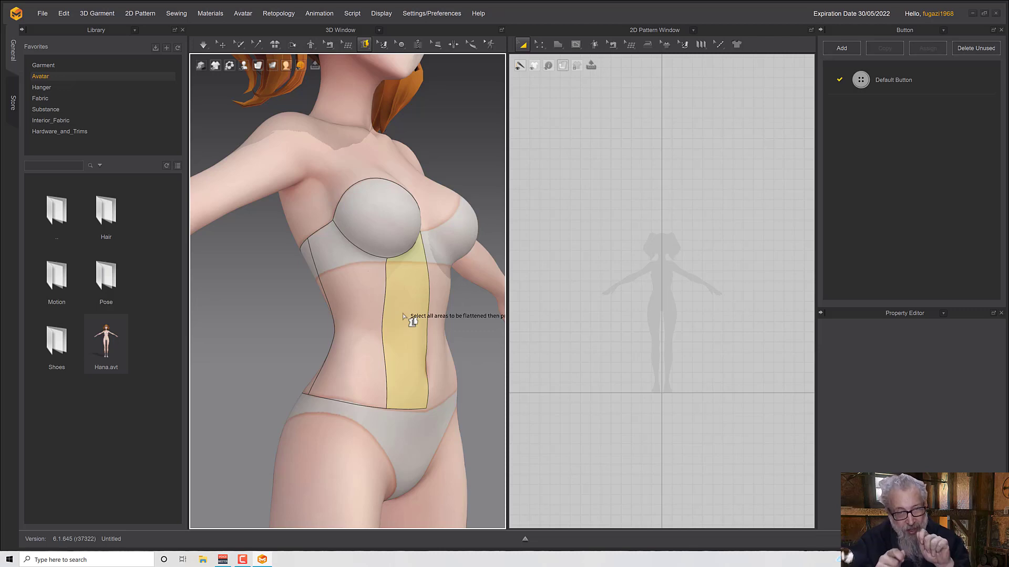
right_click_drag(398, 316, 414, 315)
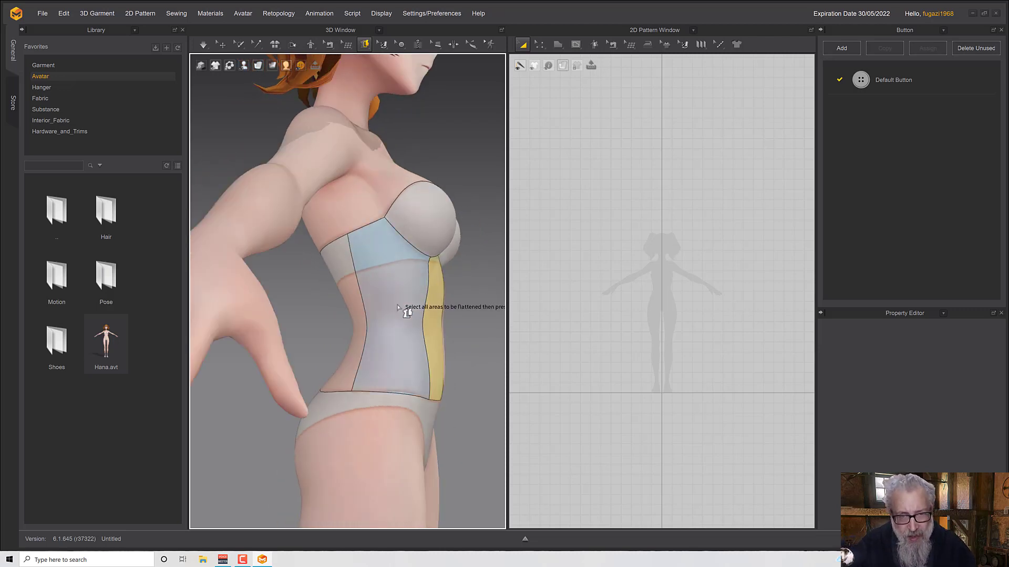
right_click_drag(409, 310, 396, 342)
left_click(398, 315)
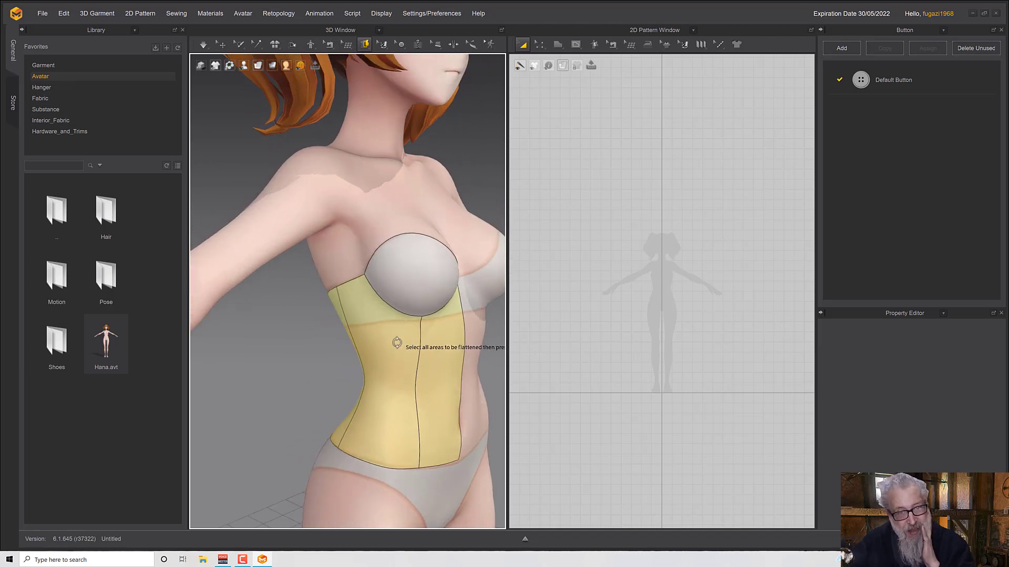
Step: Using Line (Avatar), split the cup with a line about 110 mm long from its upper edge to its lowest point
mouse_move(462, 275)
right_mouse_down()
mouse_move(366, 271)
mouse_move(448, 274)
right_mouse_up()
scroll(365, 271, "up", 2)
scroll(346, 269, "down", 6)
right_click_drag(362, 218, 275, 256)
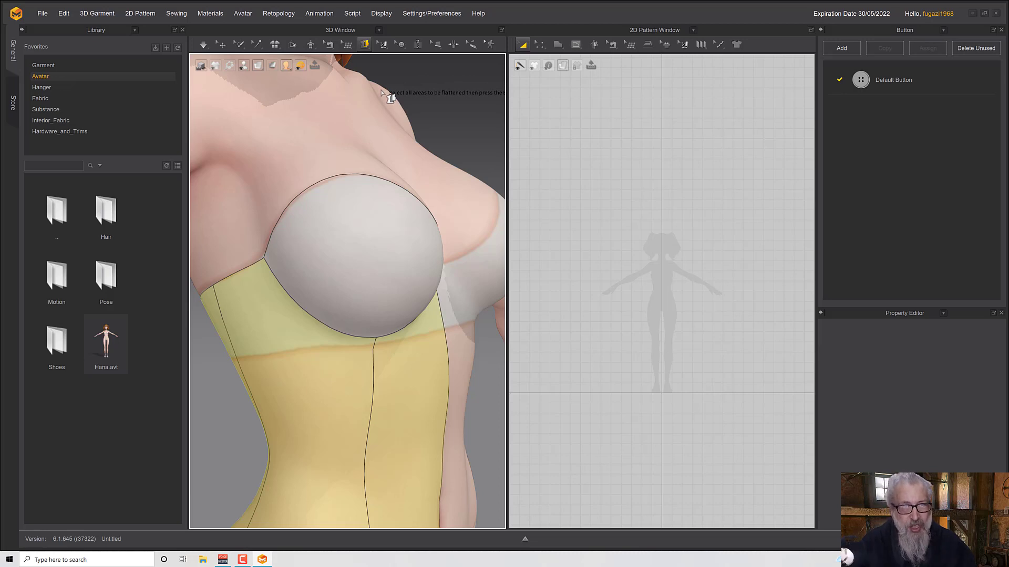
left_click(365, 44)
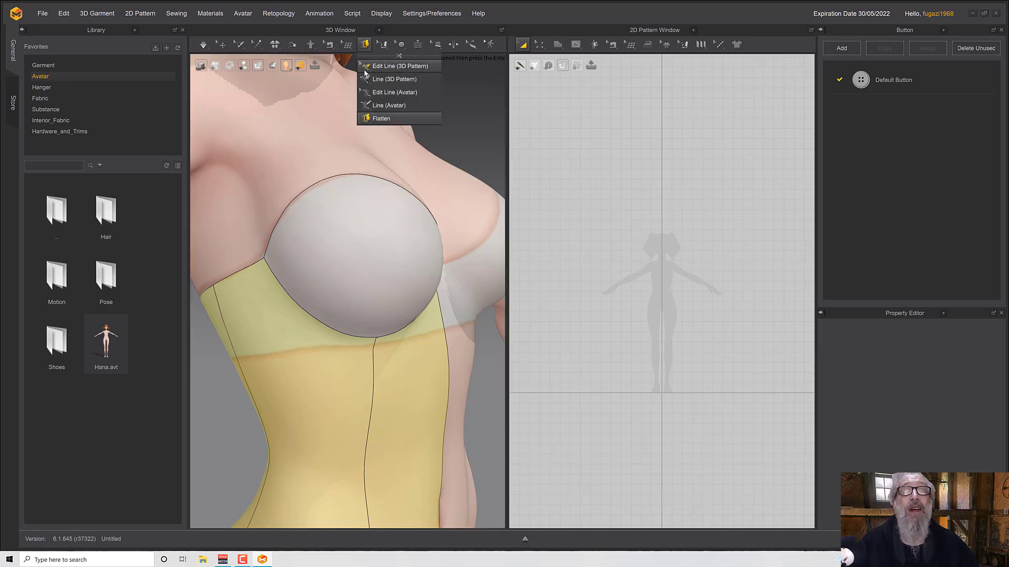
left_click(369, 105)
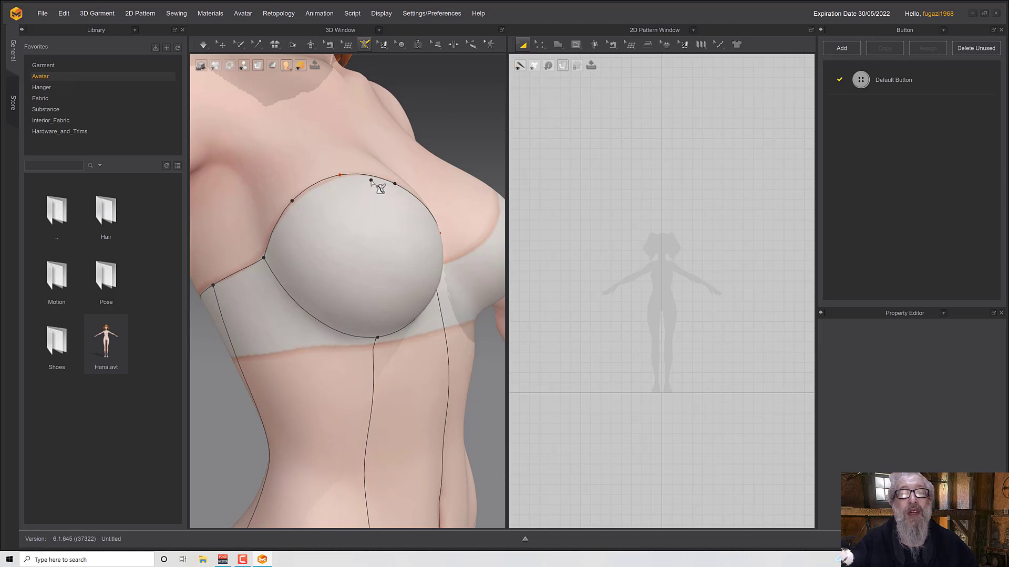
left_click(370, 176)
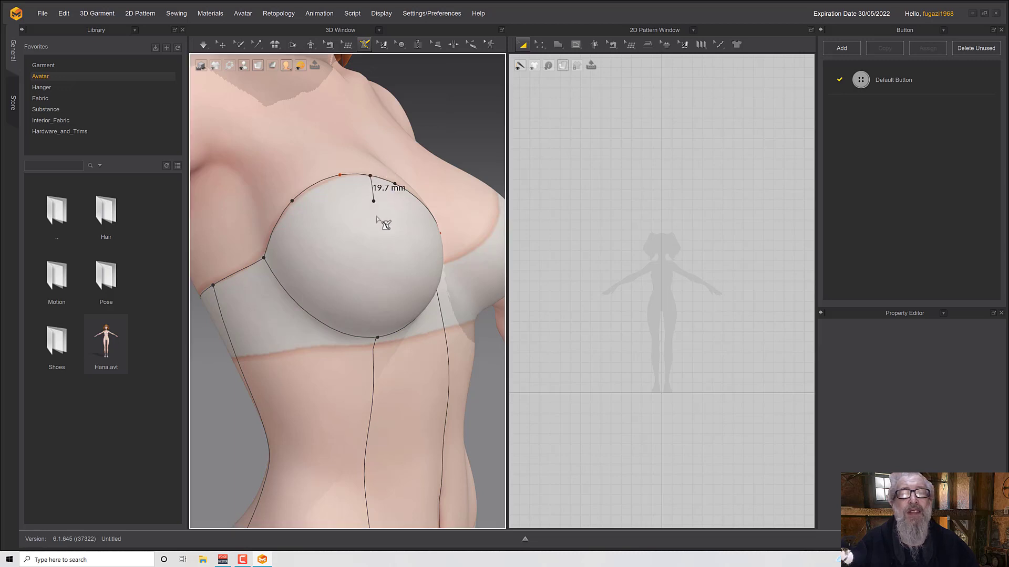
double_click(377, 338)
right_click_drag(405, 344, 371, 333)
middle_click_drag(352, 313, 428, 324)
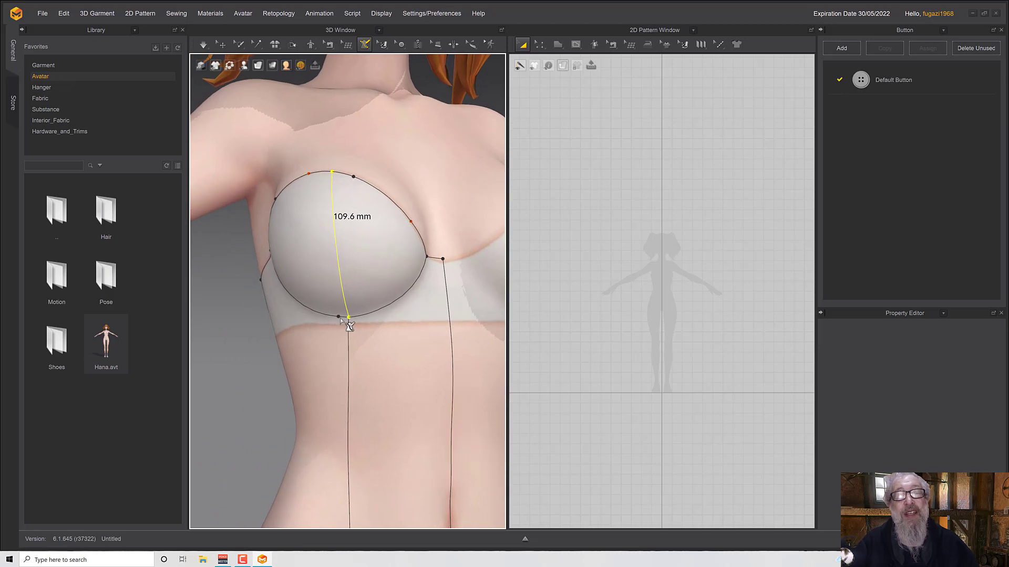
Step: Restart Flatten and select the front, side and back body panel areas around the torso
right_click_drag(352, 287, 357, 288)
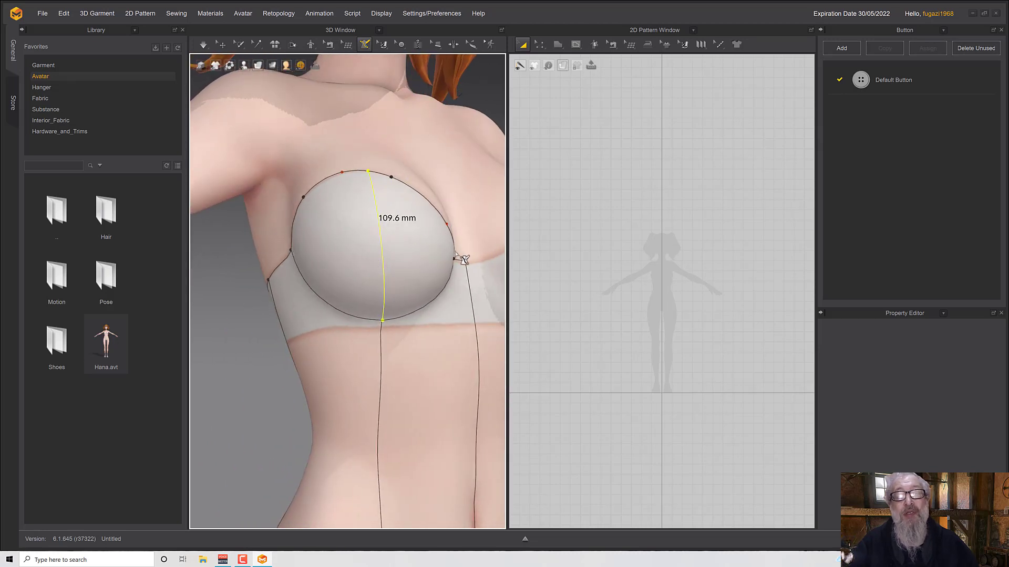
scroll(415, 281, "down", 6)
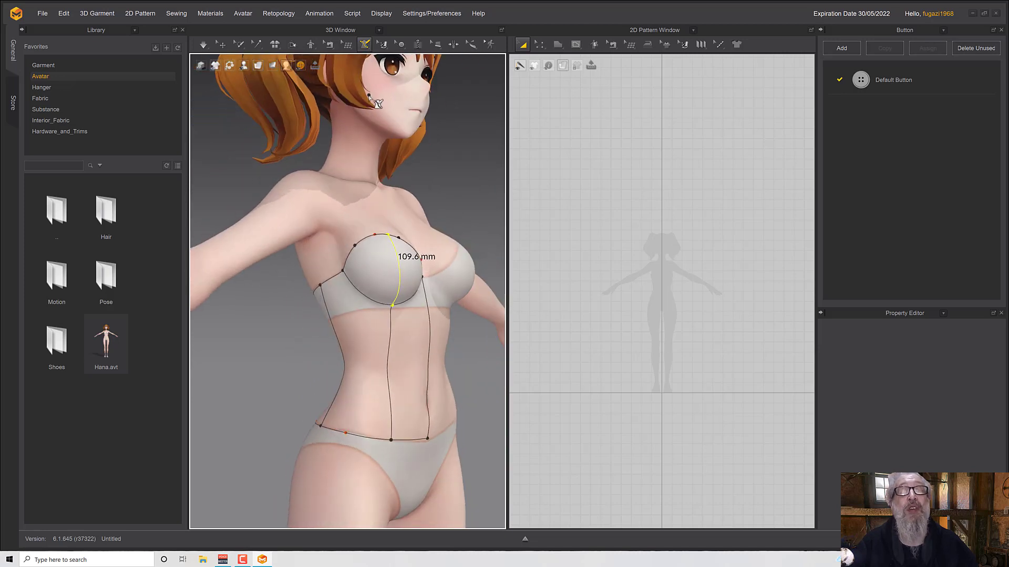
left_click(364, 44)
left_click(376, 120)
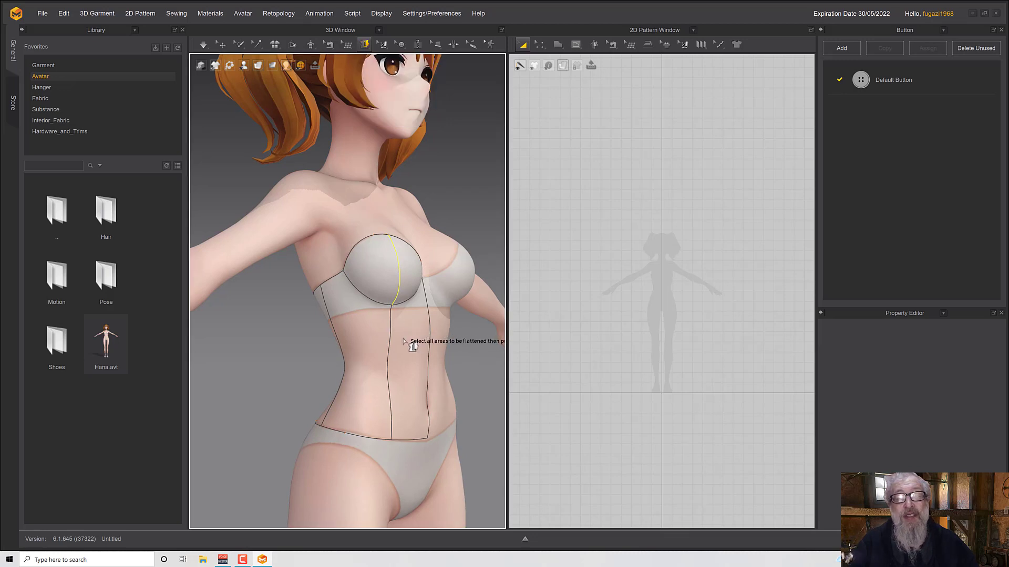
left_click(403, 340)
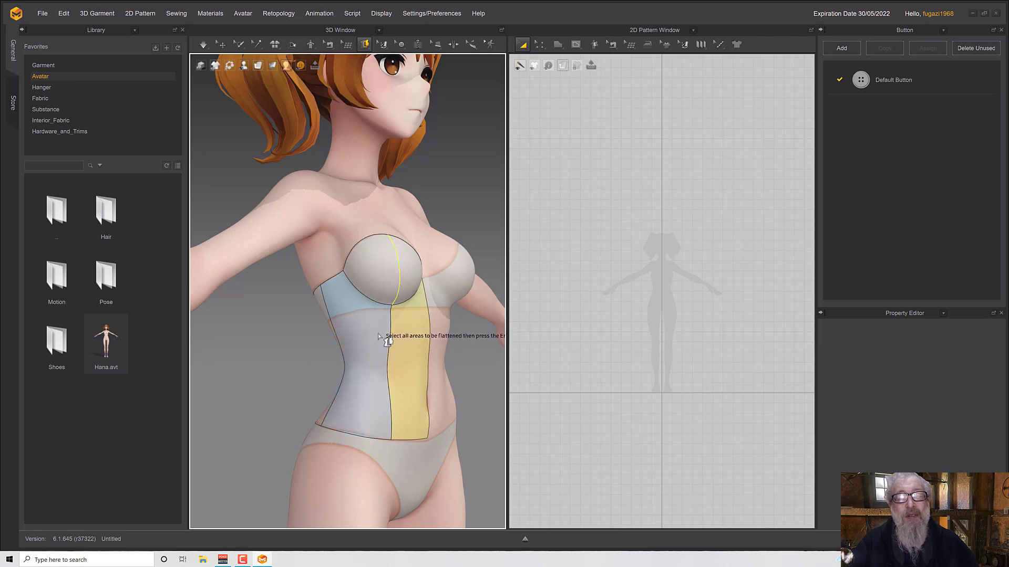
left_click(378, 334, "shift")
right_click_drag(377, 337, 413, 347)
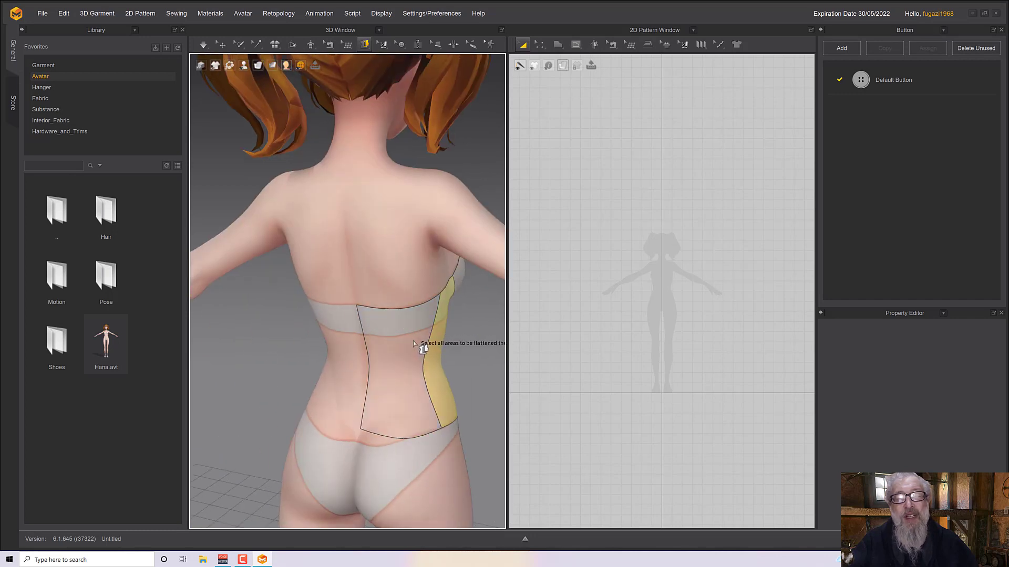
left_click(412, 343)
right_click_drag(411, 339, 361, 336)
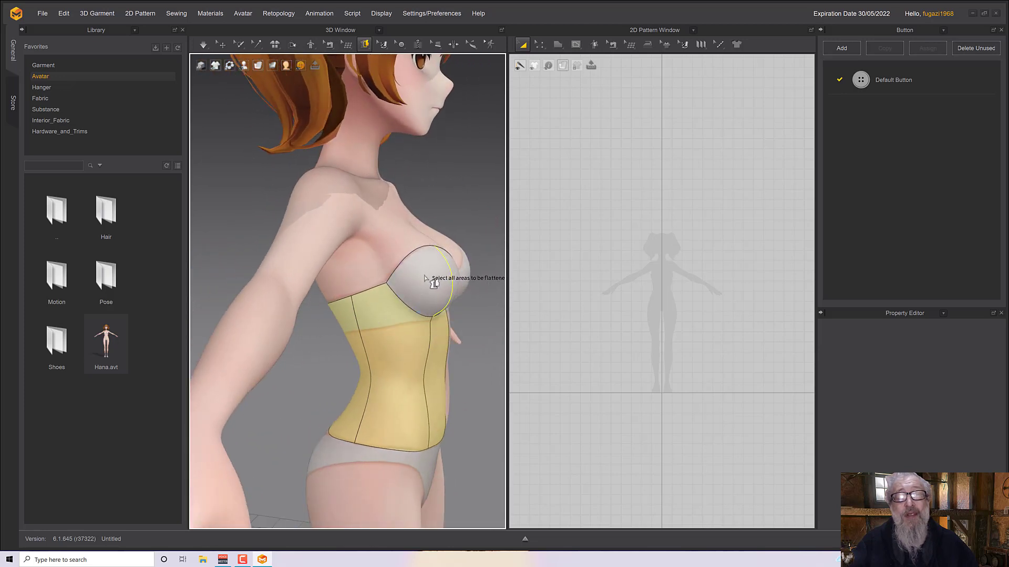
Step: Add both halves of the split cup to the Flatten selection and convert all five areas into 2D patterns
right_click_drag(425, 274, 384, 271)
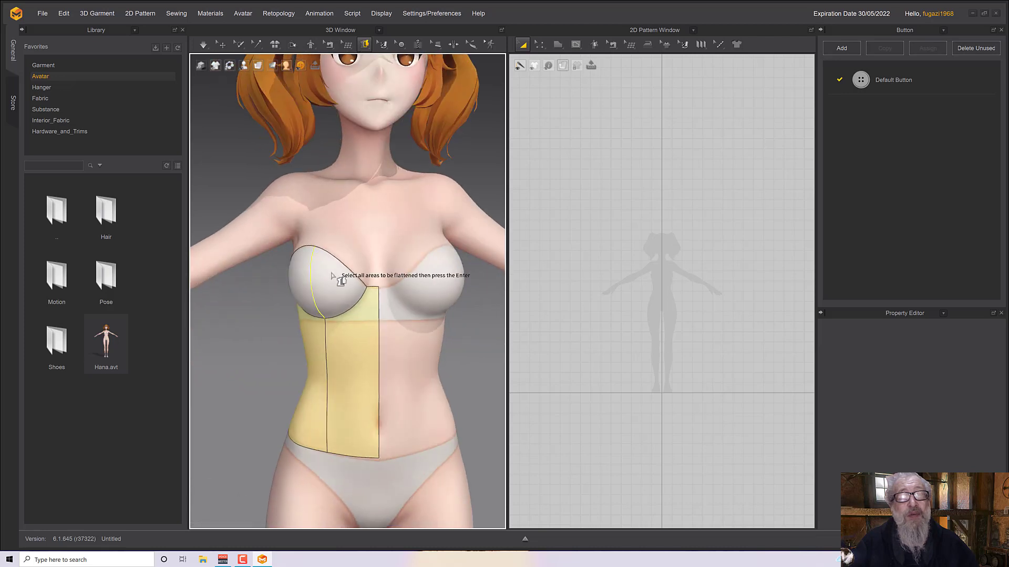
left_click(303, 279)
right_click_drag(342, 284, 367, 279)
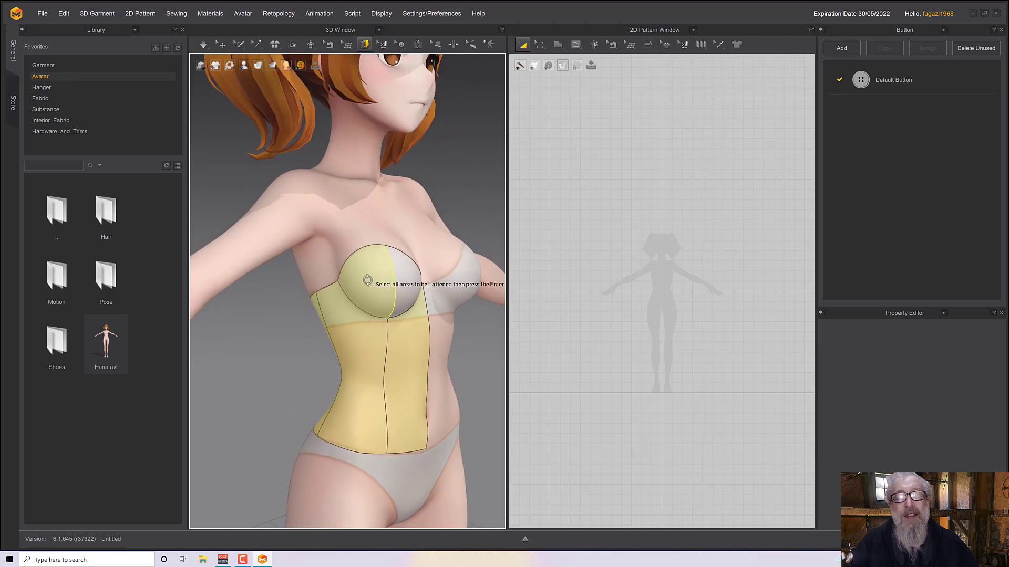
left_click(403, 284)
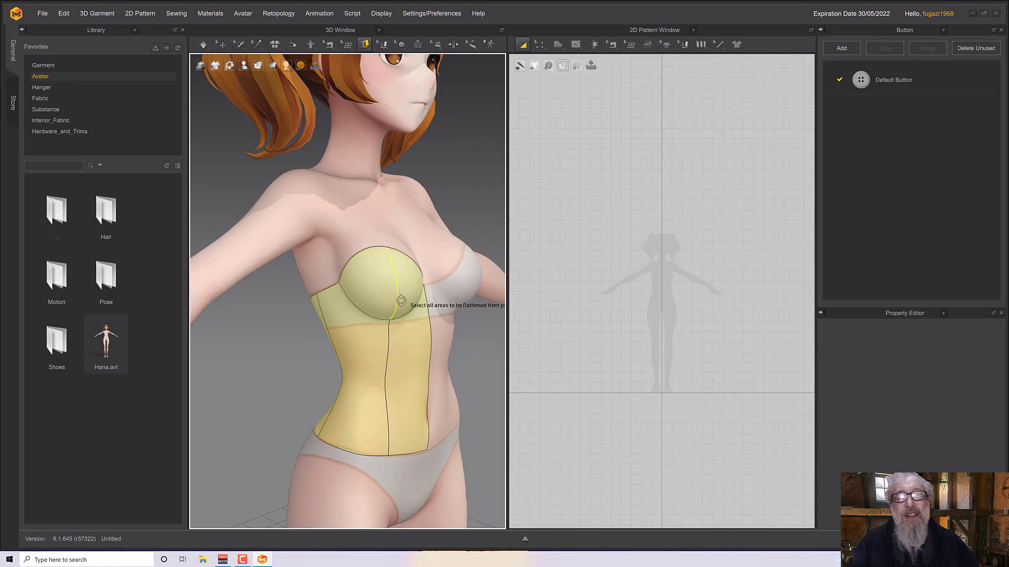
right_click_drag(403, 294, 393, 314)
scroll(397, 316, "up", 2)
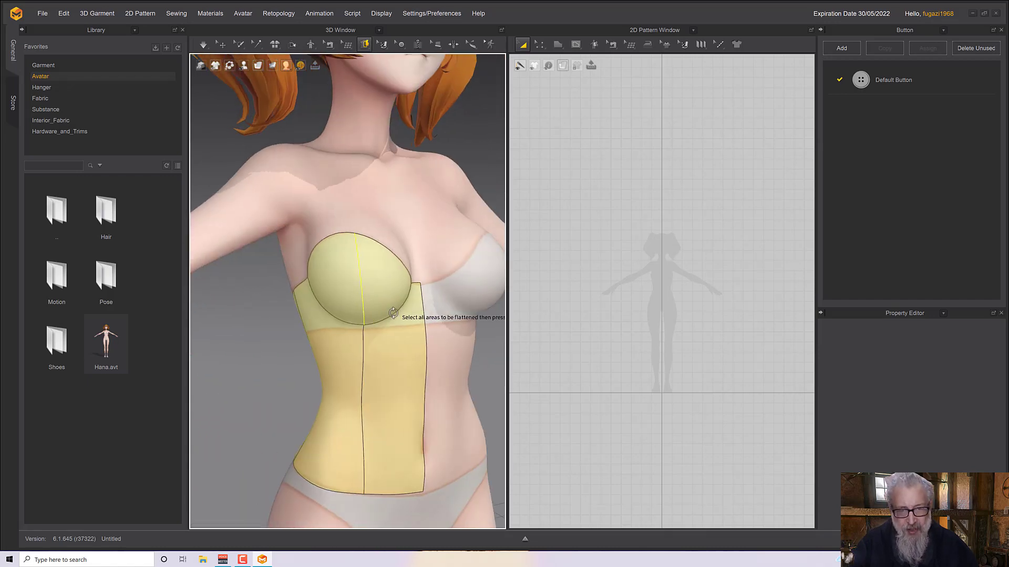
key("Return")
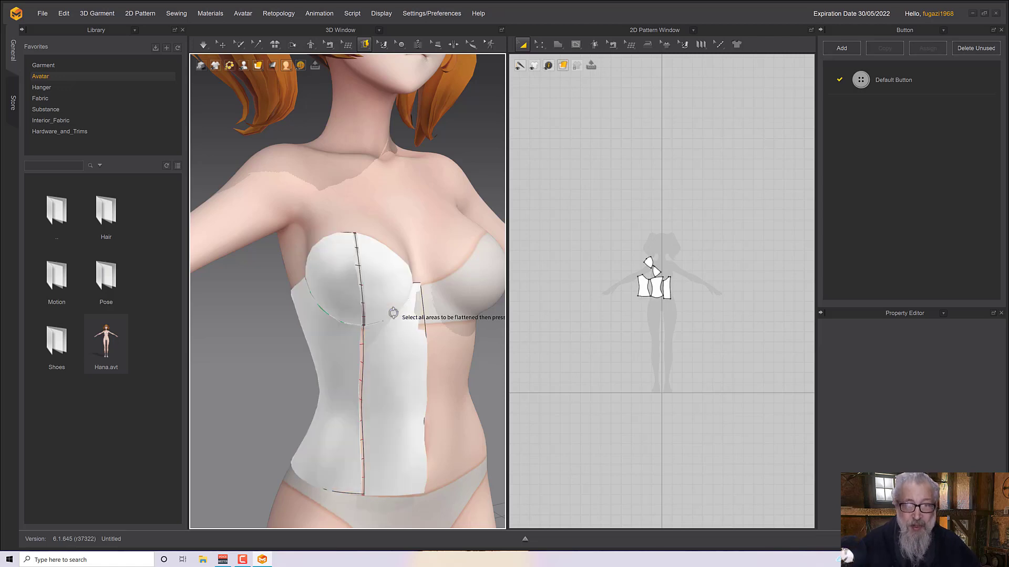
Step: Rearrange the flattened body patterns, moving the back panel to the outer side of the side panel and the front panel closer to it
scroll(449, 366, "down", 1)
right_click_drag(449, 365, 499, 360)
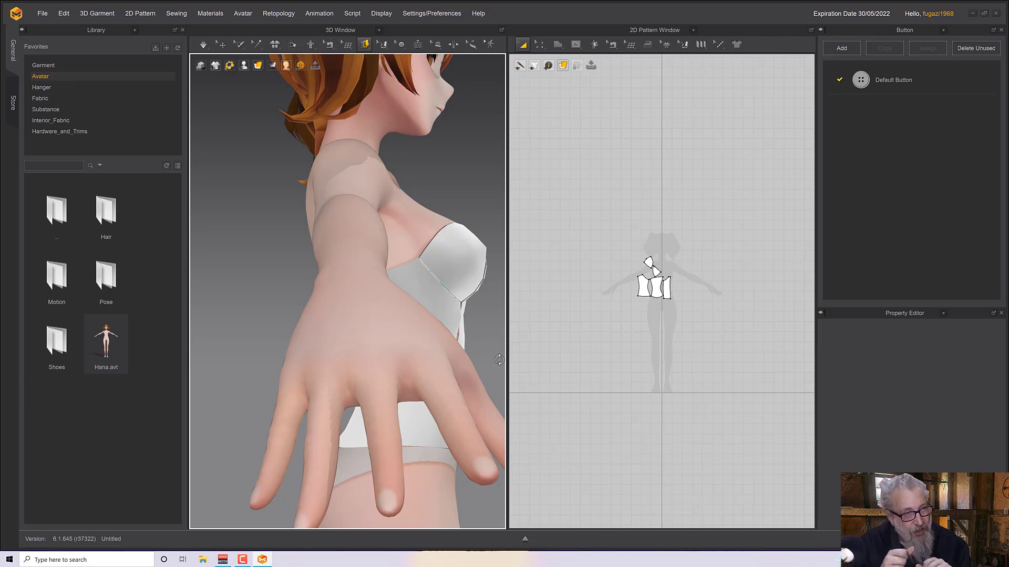
scroll(604, 323, "down", 1)
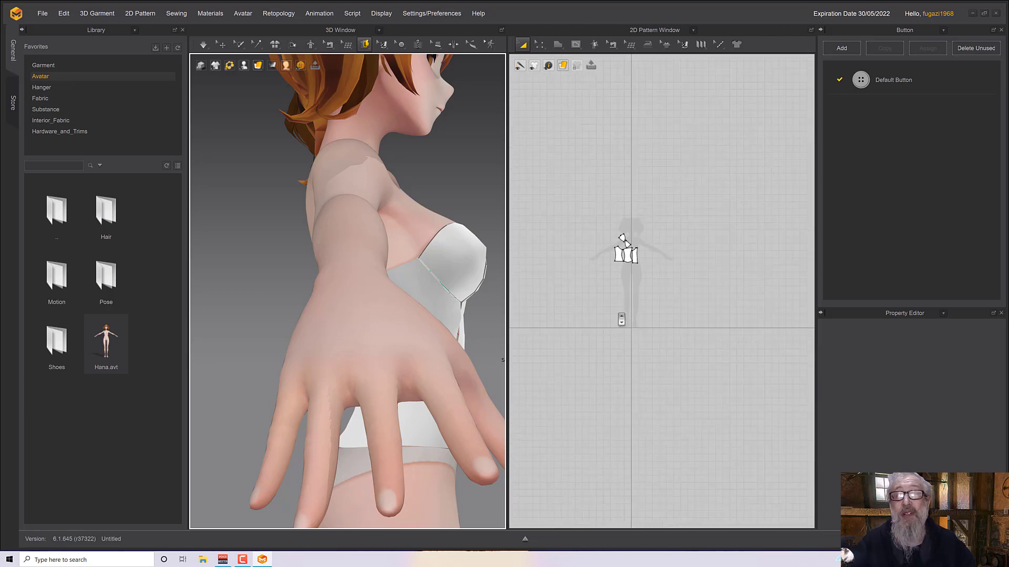
scroll(619, 336, "up", 4)
scroll(717, 403, "down", 2)
scroll(716, 403, "up", 5)
middle_click_drag(716, 404, 560, 218)
left_click(714, 344)
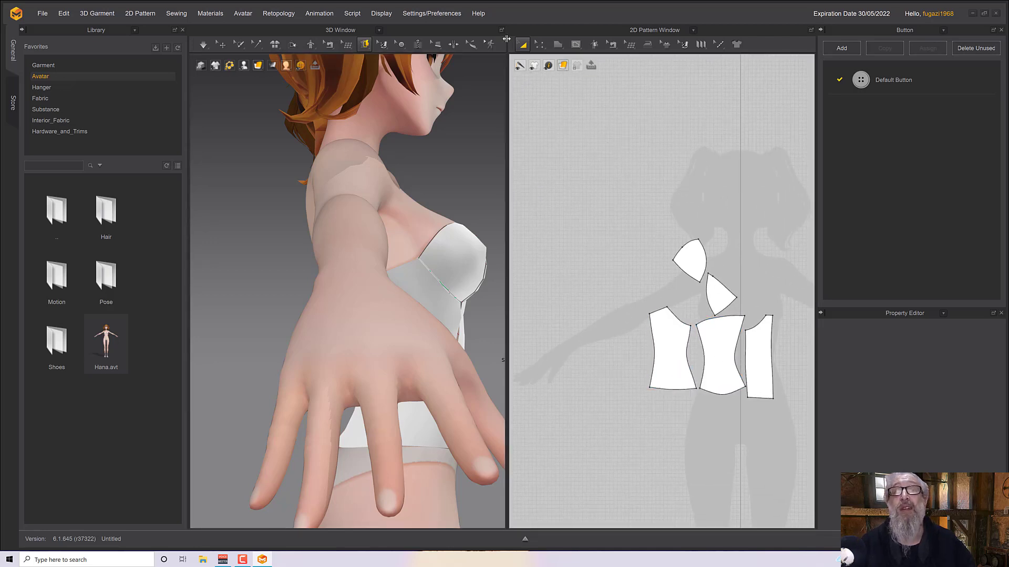
left_click(731, 332)
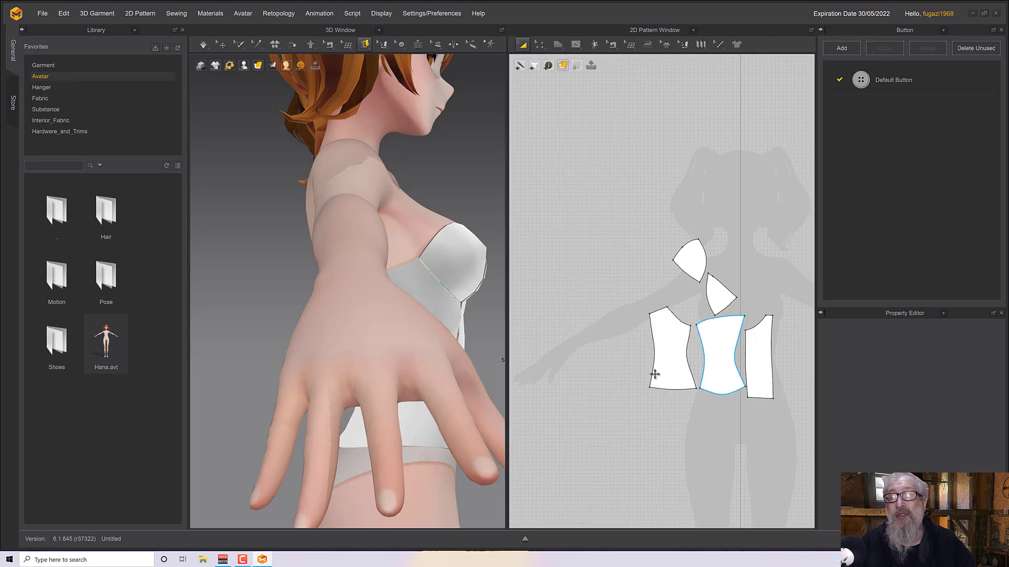
left_click(608, 379)
left_click(717, 353)
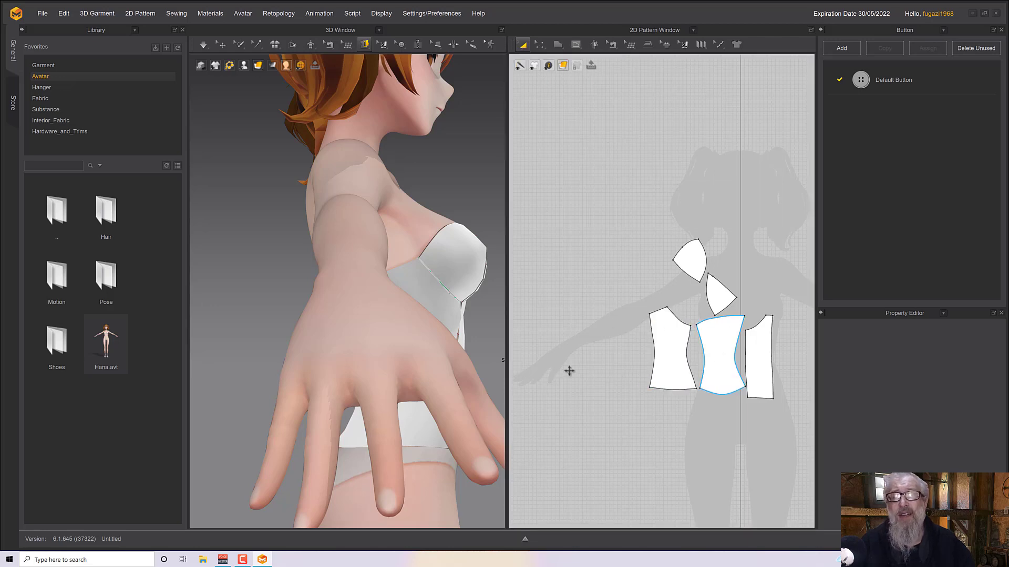
right_click(549, 374)
left_click(729, 354)
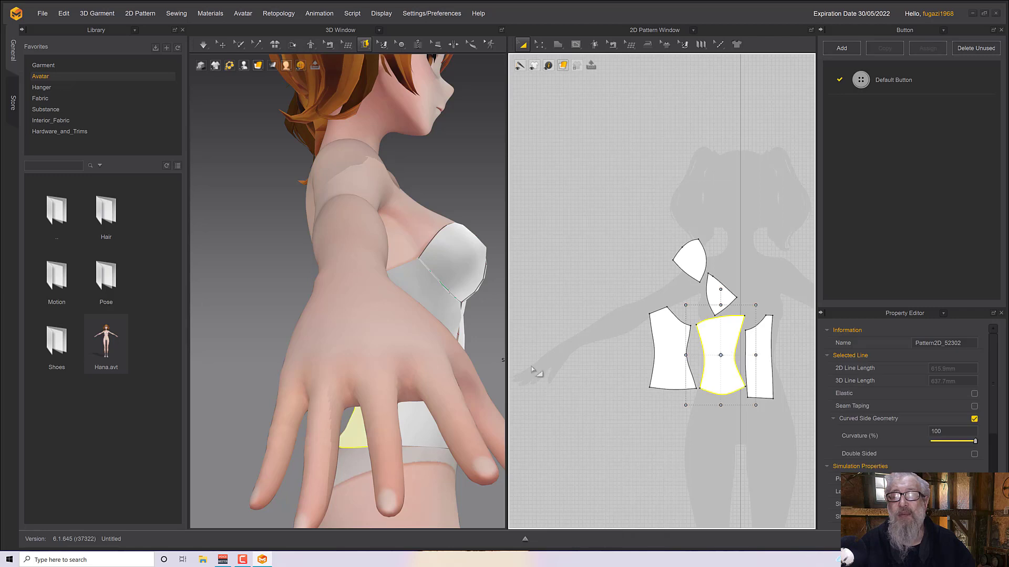
left_click_drag(728, 356, 663, 353)
left_click_drag(753, 355, 704, 355)
Step: Place the outer cup half above the side panel and the inner cup half above the front panel, shifting the front panel slightly towards the centre line
middle_click_drag(728, 343, 722, 361)
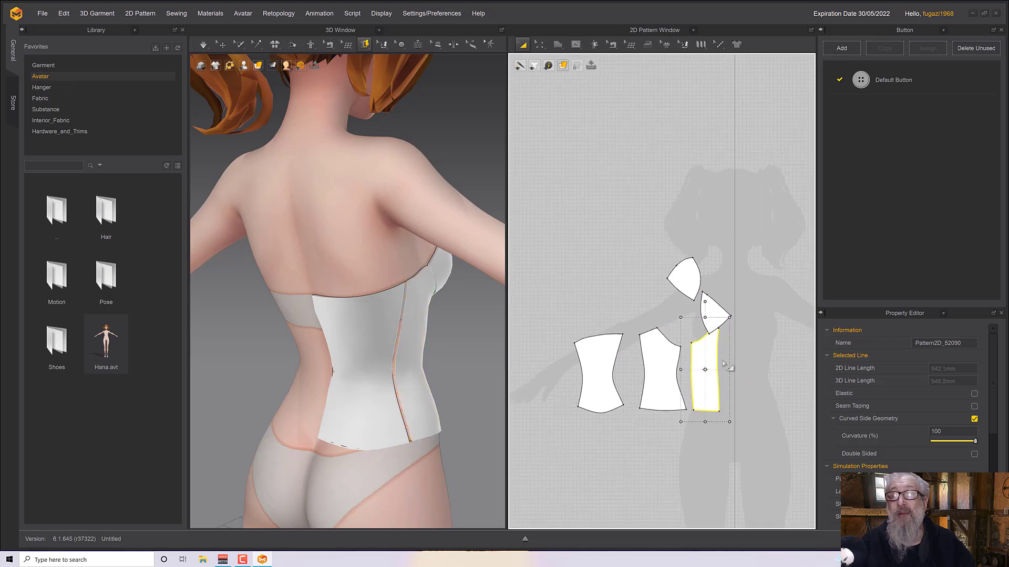
left_click(689, 281)
right_click_drag(461, 377, 408, 368)
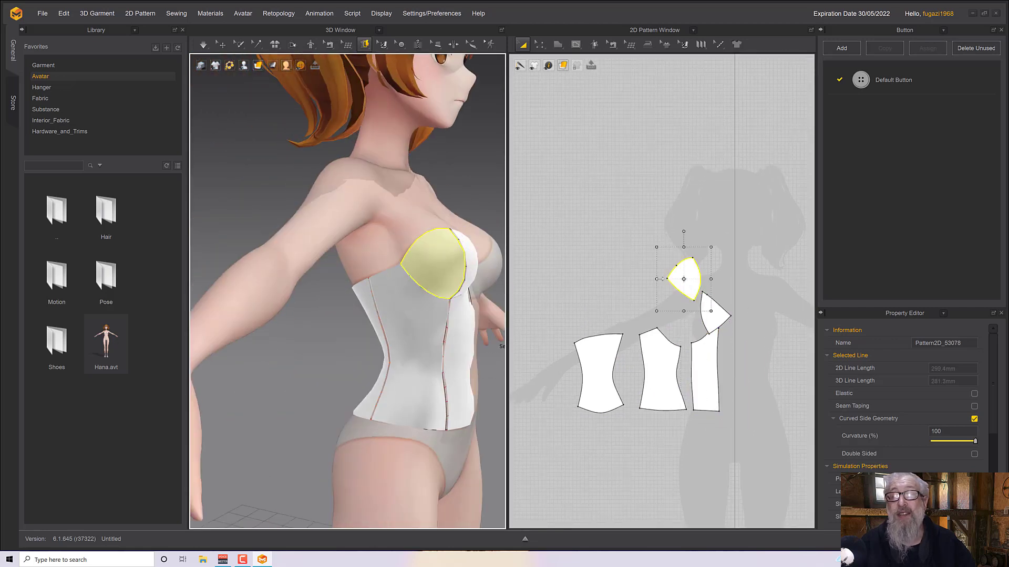
left_click_drag(694, 269, 680, 303)
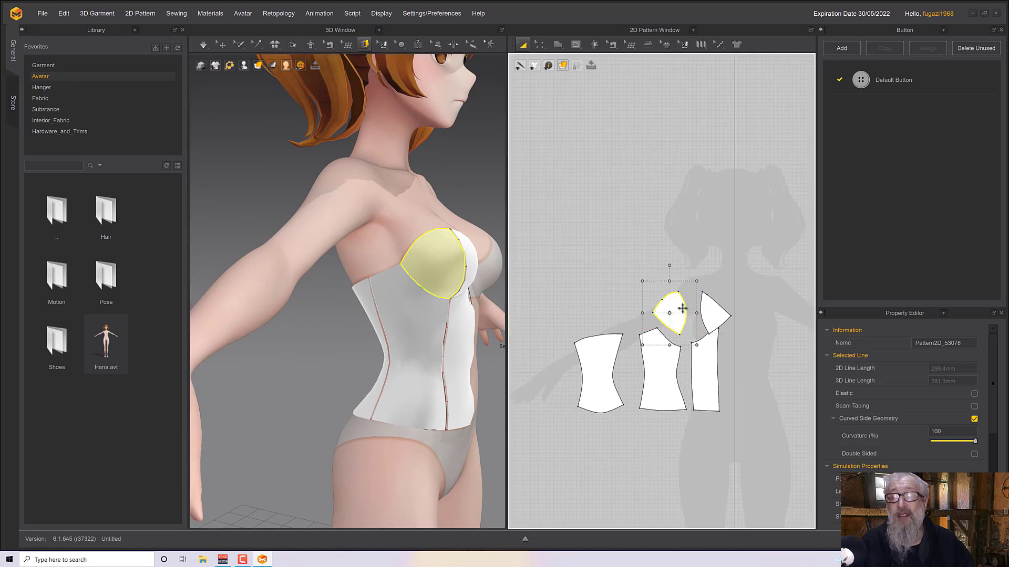
left_click(712, 360)
left_click(705, 300)
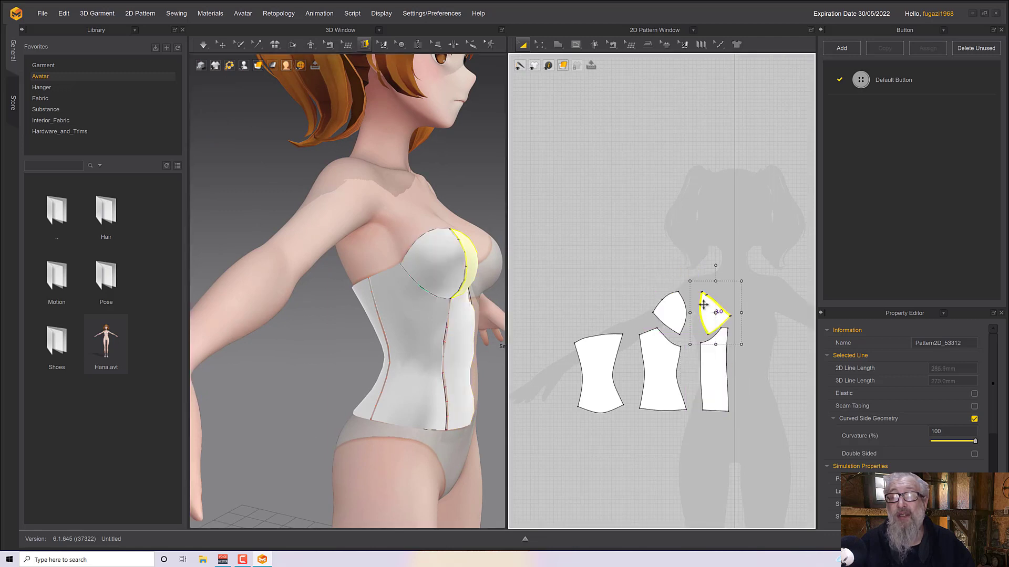
left_click_drag(697, 306, 697, 306)
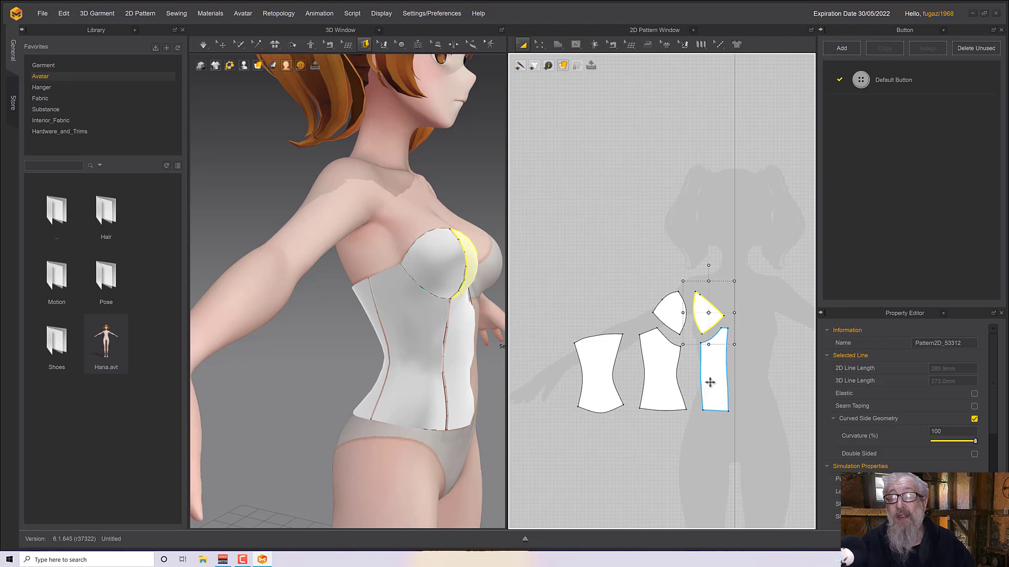
Step: Examine the outlines of the two cup patterns and compare them with the cup on the avatar
scroll(711, 385, "up", 4)
scroll(713, 389, "down", 5)
right_click(670, 394)
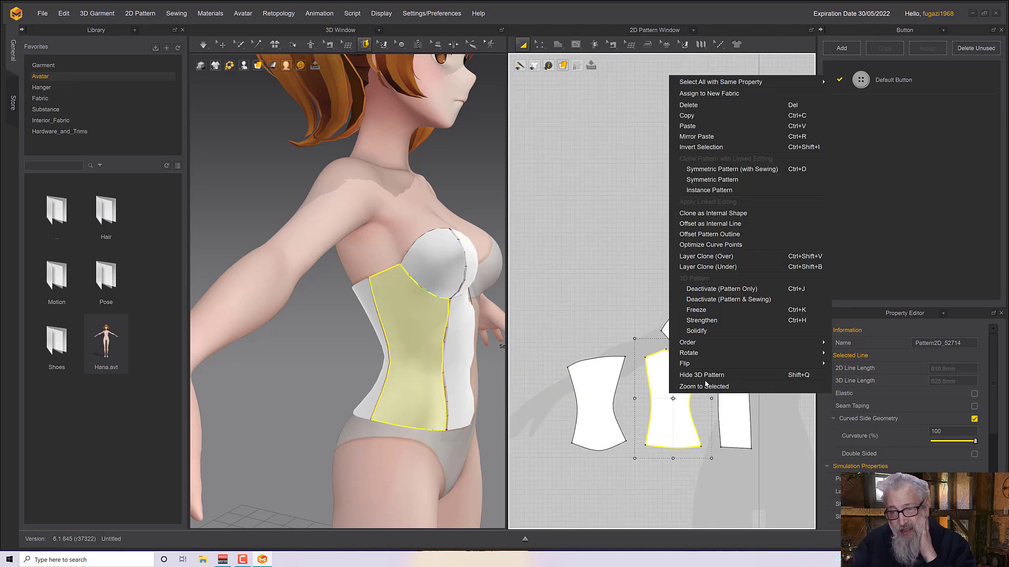
left_click(665, 324)
left_click(678, 336)
left_click(722, 335)
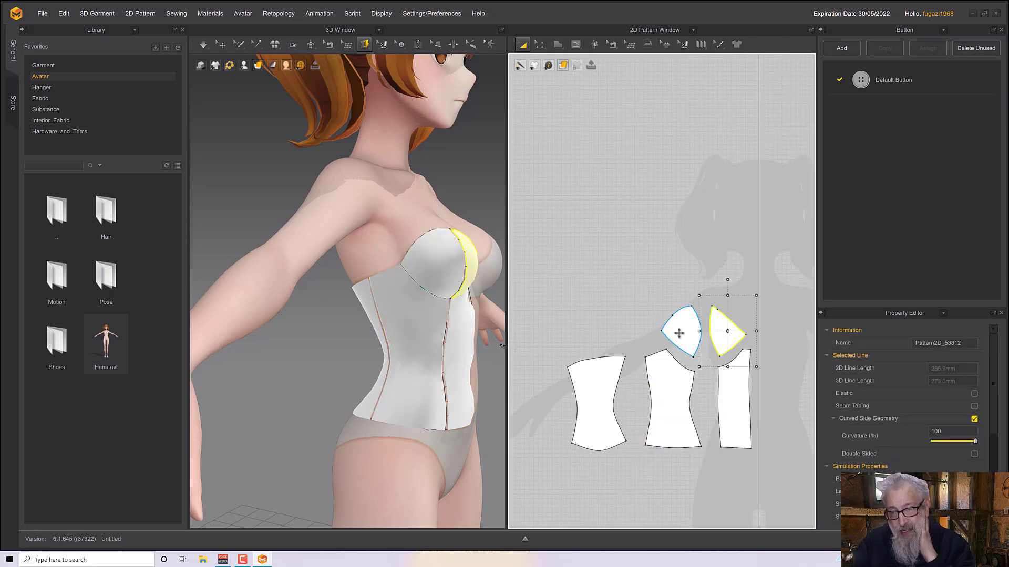
left_click(679, 334)
left_click(720, 335)
left_click(685, 336)
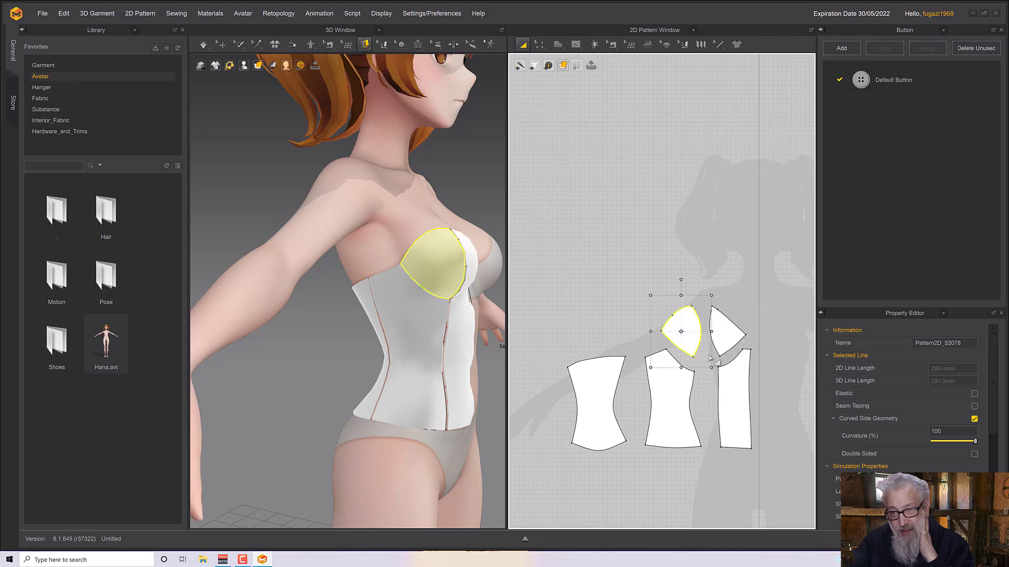
scroll(700, 335, "up", 2)
scroll(702, 341, "down", 7)
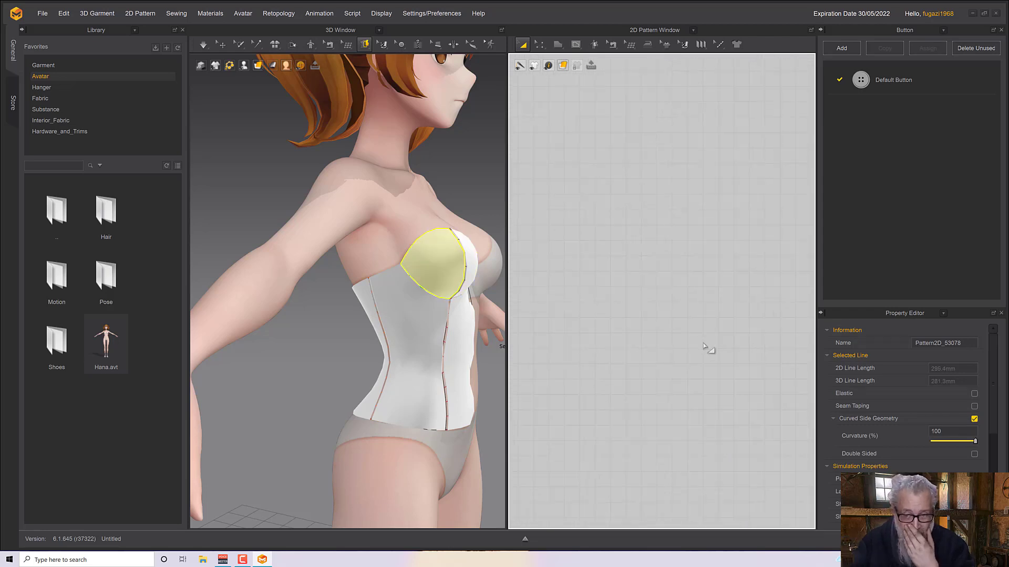
middle_click_drag(704, 343, 620, 254)
right_click(706, 321)
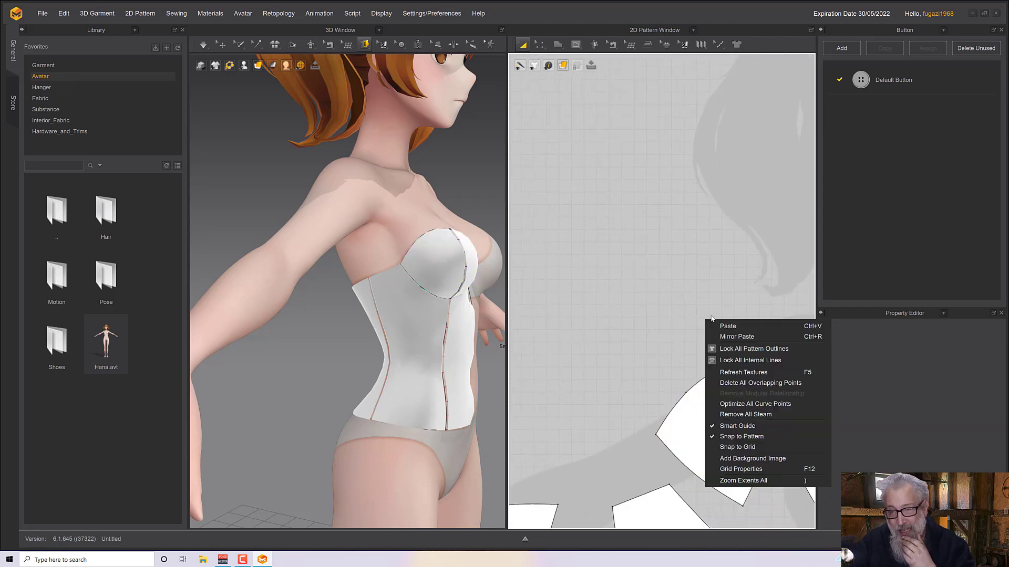
middle_click_drag(708, 320, 619, 208)
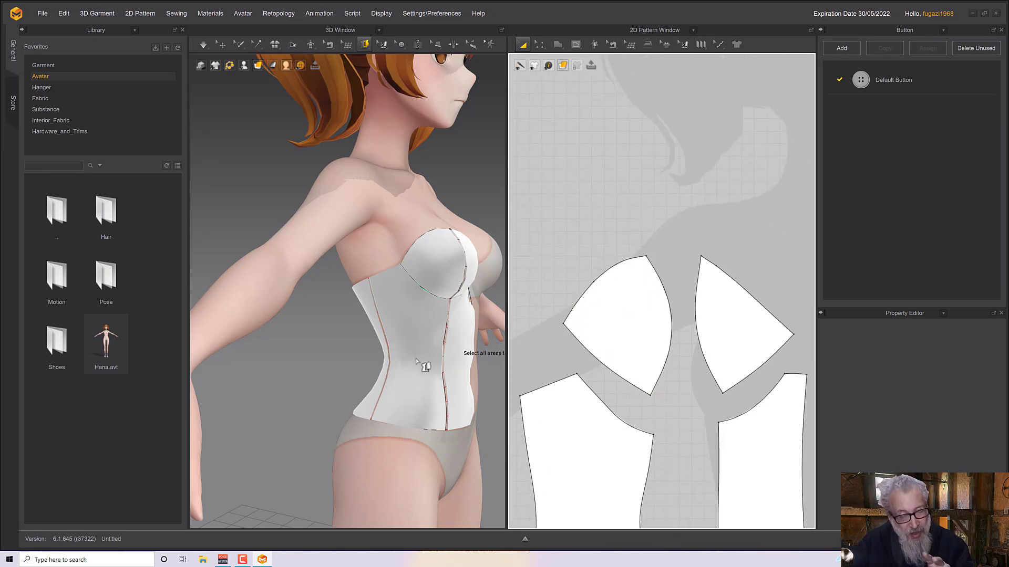
right_click_drag(464, 351, 383, 355)
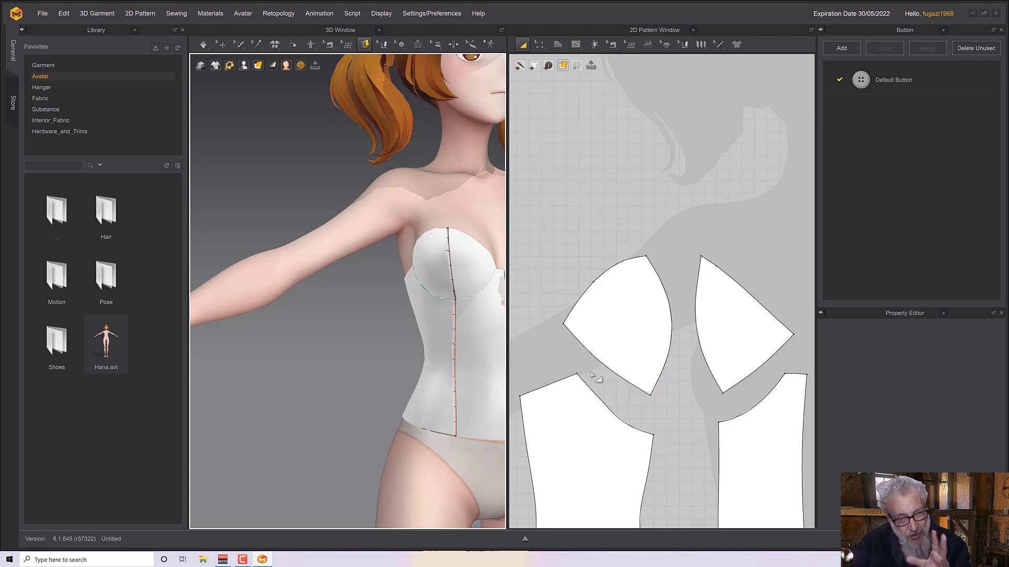
scroll(599, 382, "down", 10)
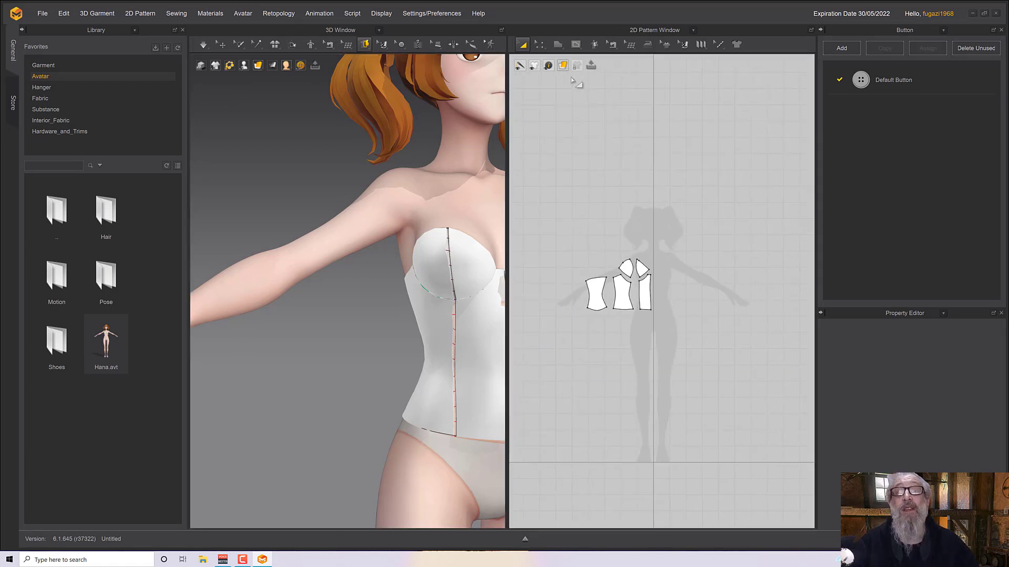
Step: Using Edit Sewing, check the seams that join the flattened cup and body patterns
left_click(613, 44)
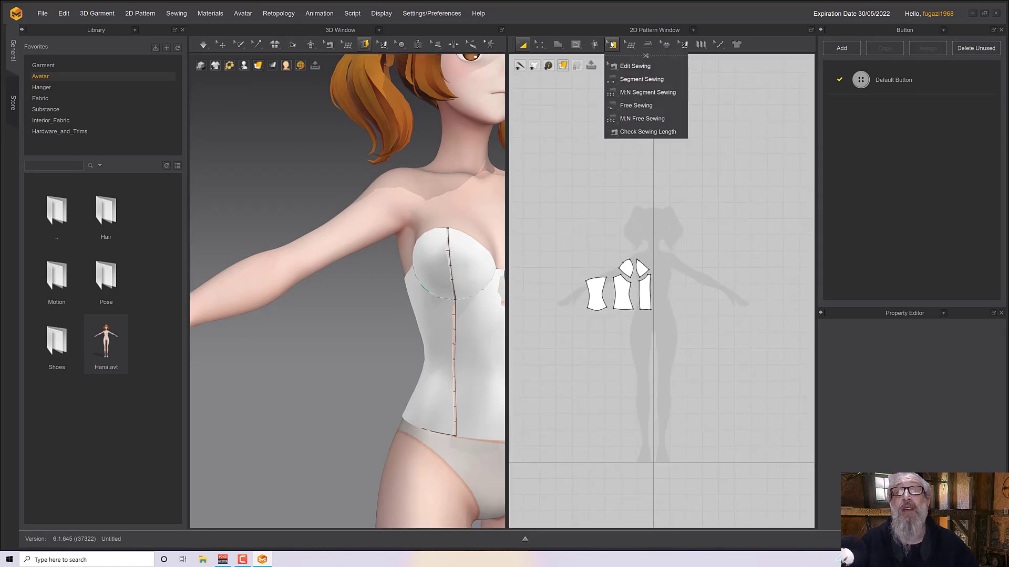
left_click(631, 66)
scroll(626, 339, "up", 3)
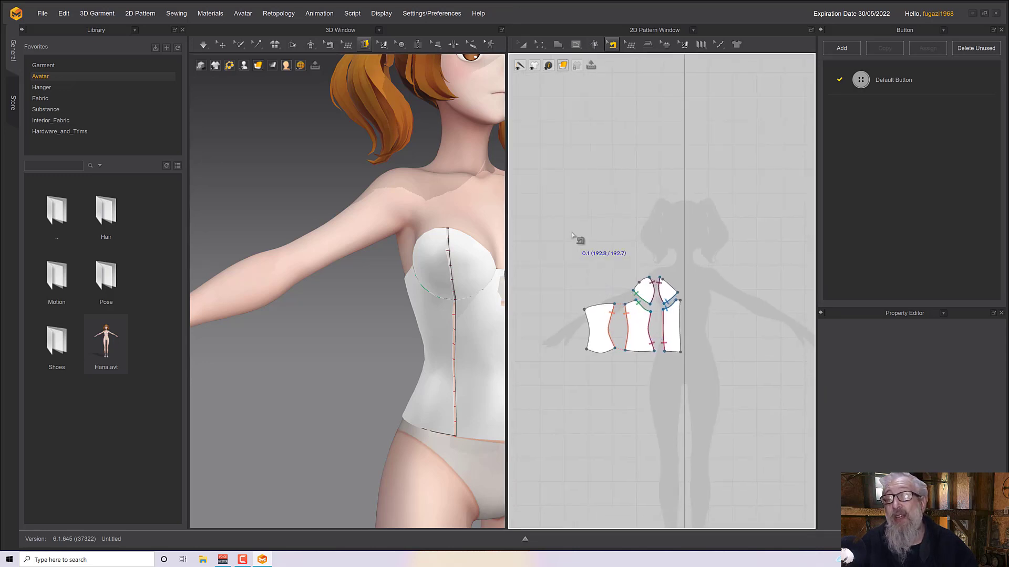
left_click_drag(570, 232, 697, 386)
left_click(644, 128)
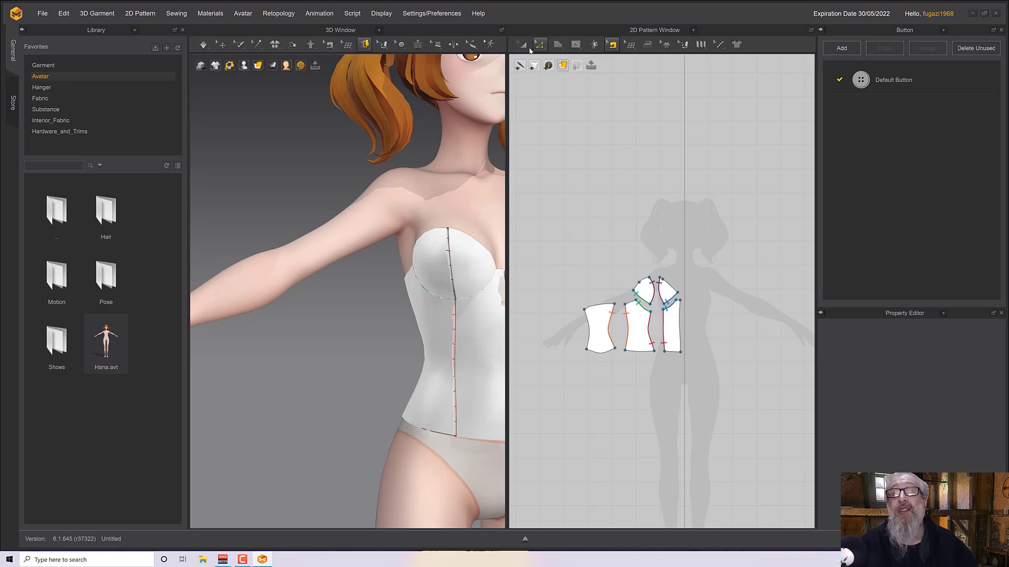
Step: Clone all five flattened patterns as a Symmetric Pattern (with Sewing) and place the copies across the centre line
left_click(523, 45)
left_click_drag(563, 258, 692, 372)
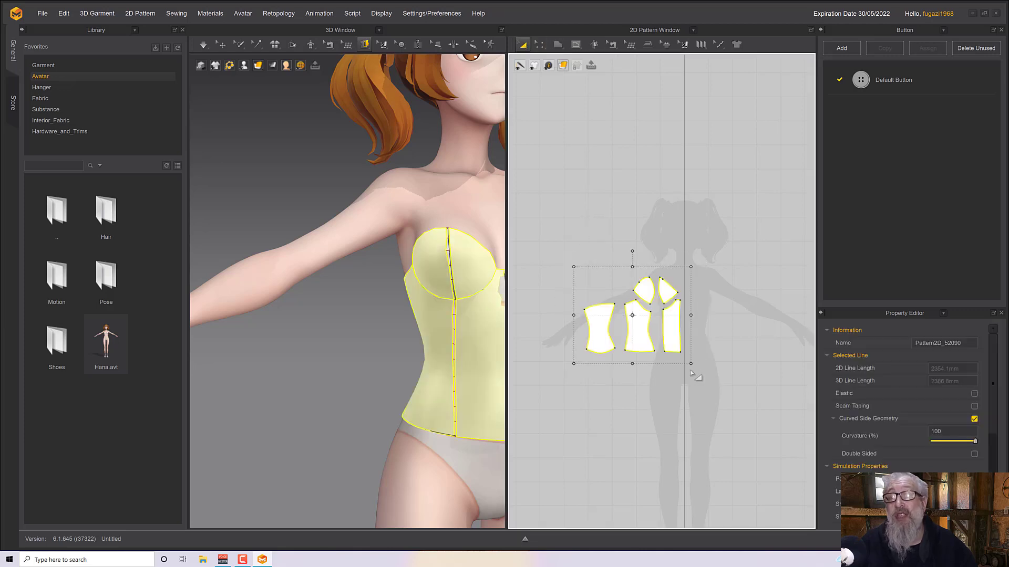
right_click(670, 327)
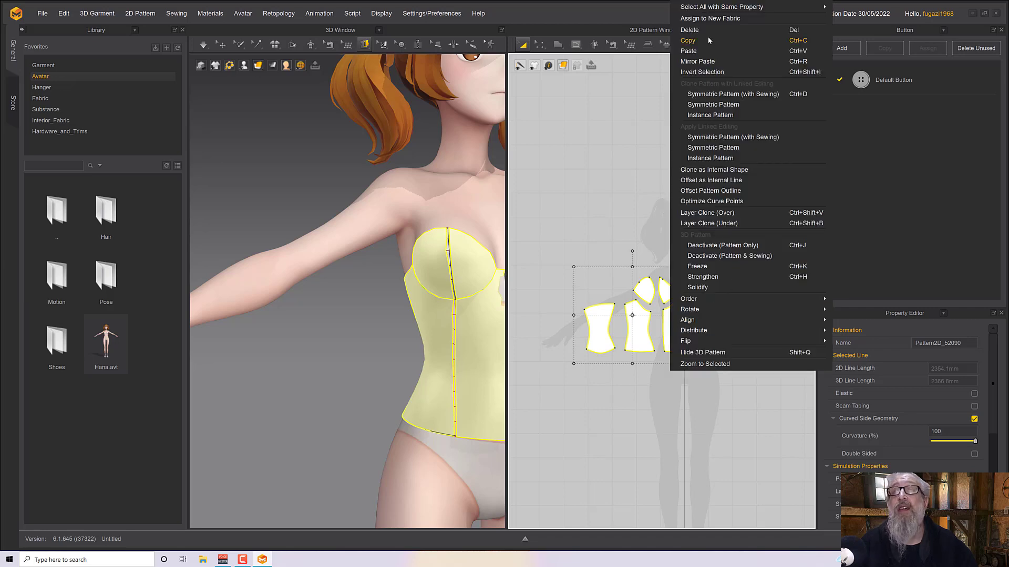
left_click(715, 93)
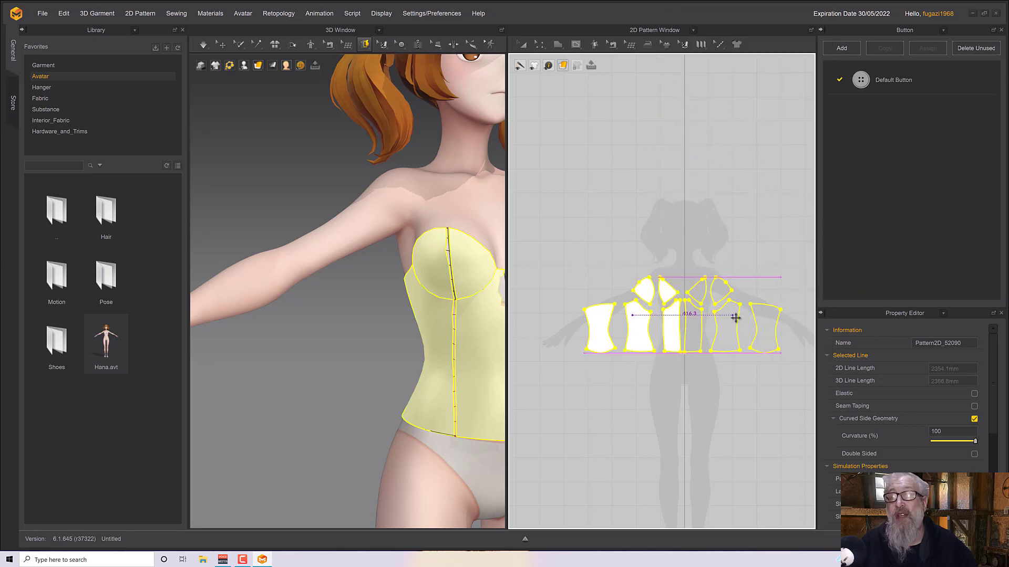
left_click(734, 317)
Step: Move the mirrored half on the avatar so that its front edge meets the original half at the centre front
right_click_drag(439, 363, 304, 349)
right_click_drag(461, 377, 421, 338)
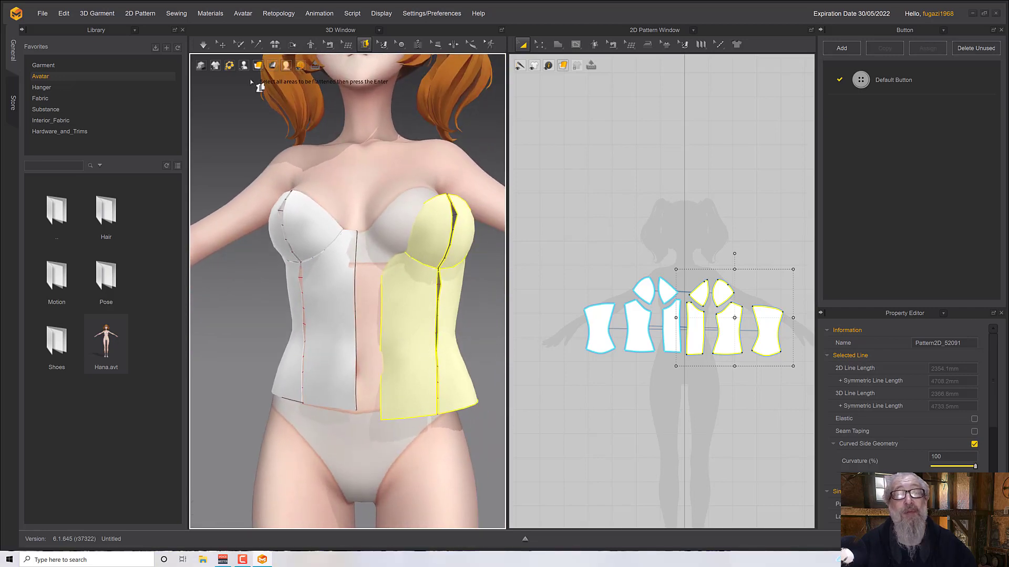
left_click(221, 44)
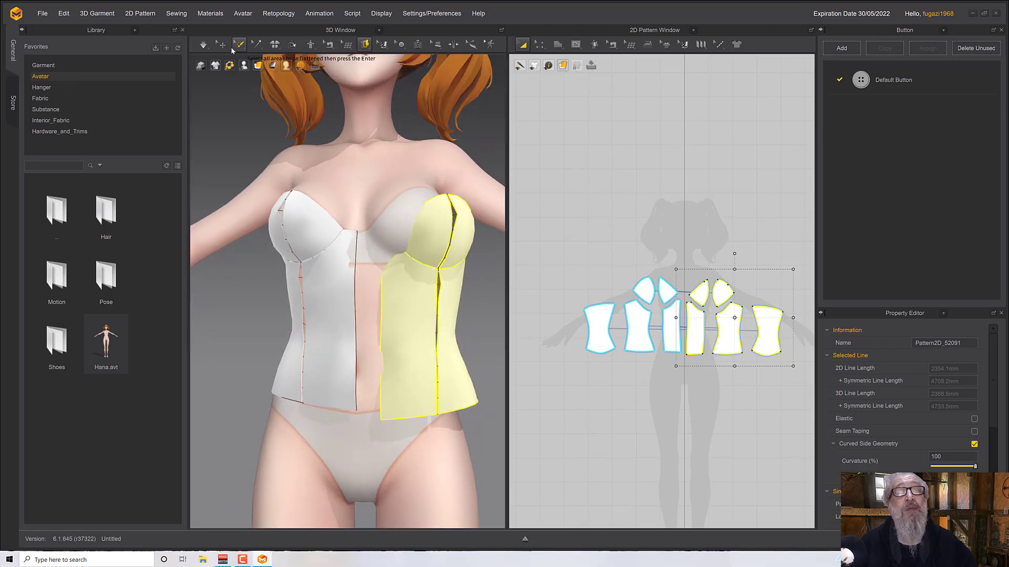
left_click(409, 287)
left_click_drag(426, 284, 405, 276)
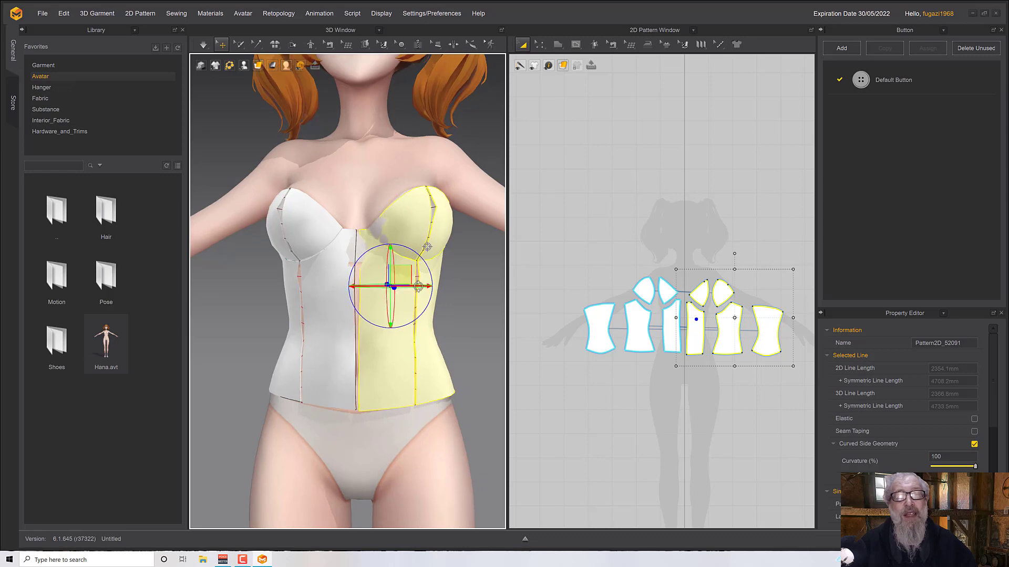
Step: Join the two halves along the centre front and the centre back using Segment Sewing
left_click(329, 44)
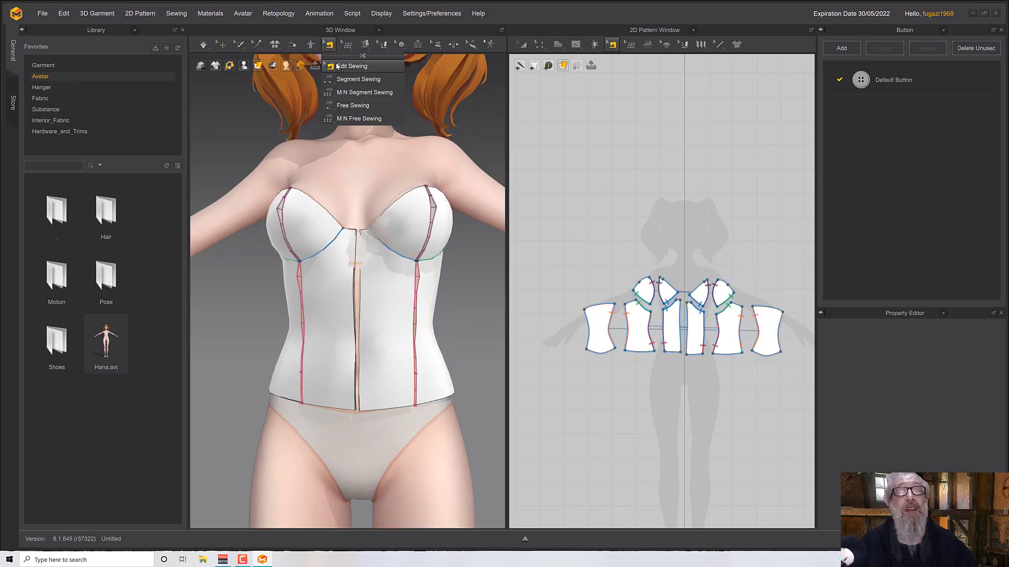
left_click(351, 80)
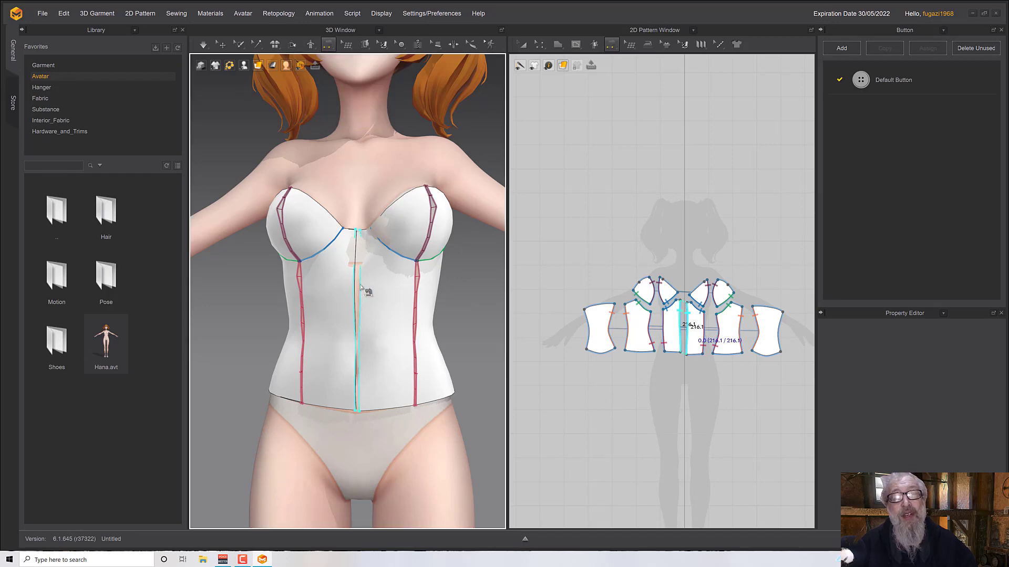
left_click(362, 289)
right_click_drag(392, 279, 238, 290)
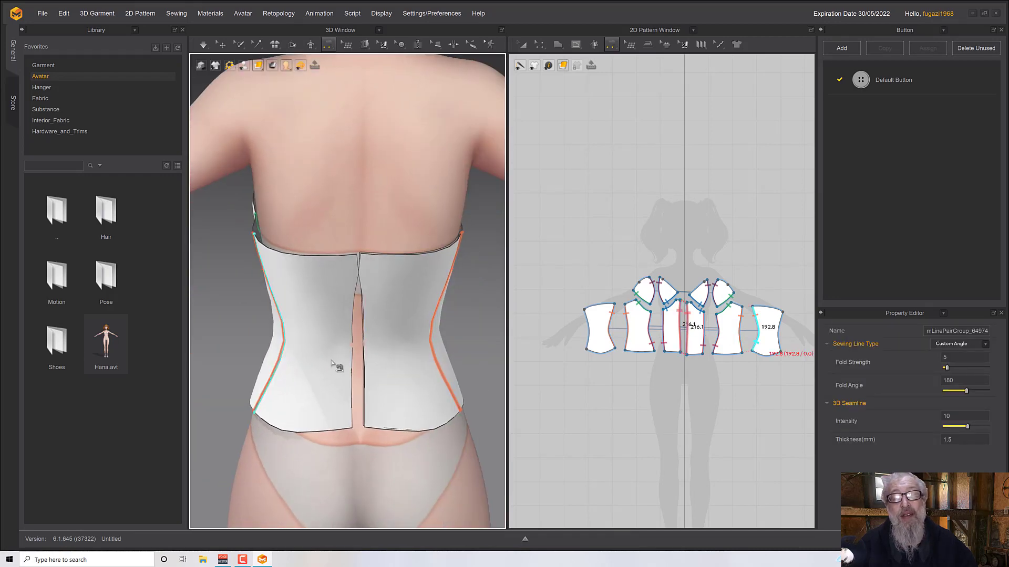
left_click(351, 348)
left_click(364, 349)
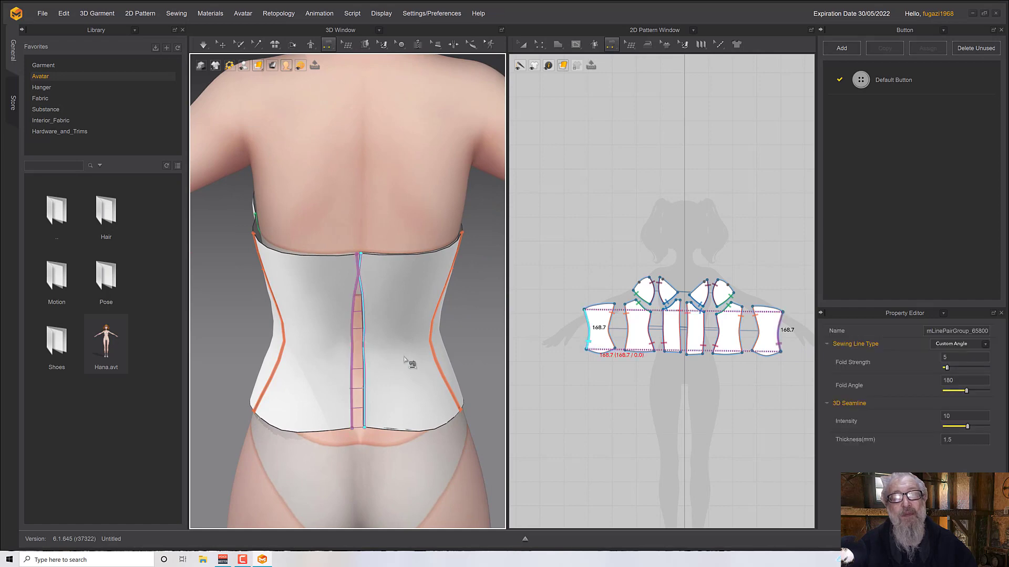
Step: Simulate the sewn top on the avatar and inspect its fit from the front and the sides
right_click_drag(410, 364, 403, 338)
scroll(430, 326, "up", 2)
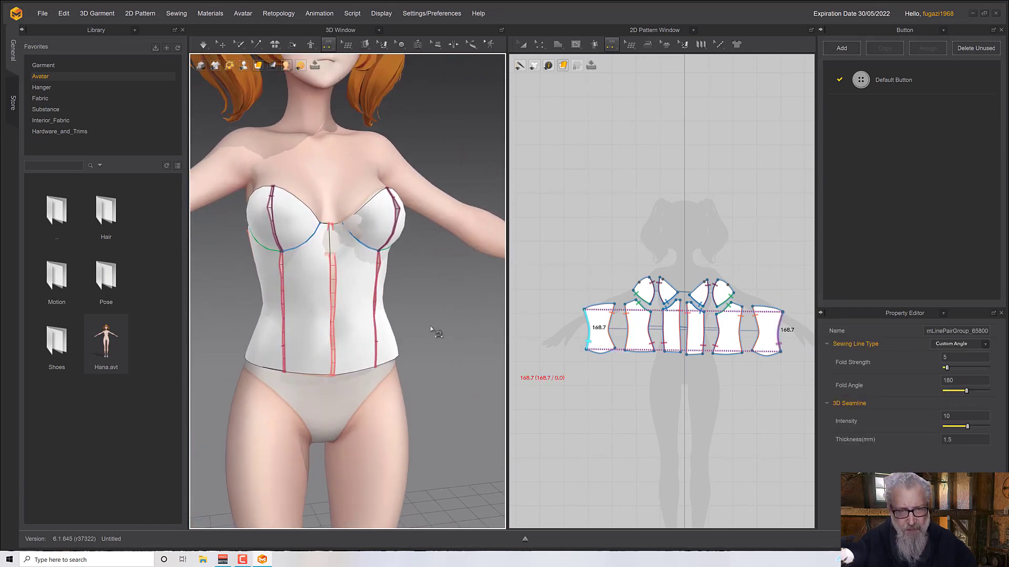
mouse_move(466, 312)
right_mouse_down()
mouse_move(412, 313)
mouse_move(418, 306)
mouse_move(424, 326)
mouse_move(418, 315)
mouse_move(467, 310)
right_mouse_up()
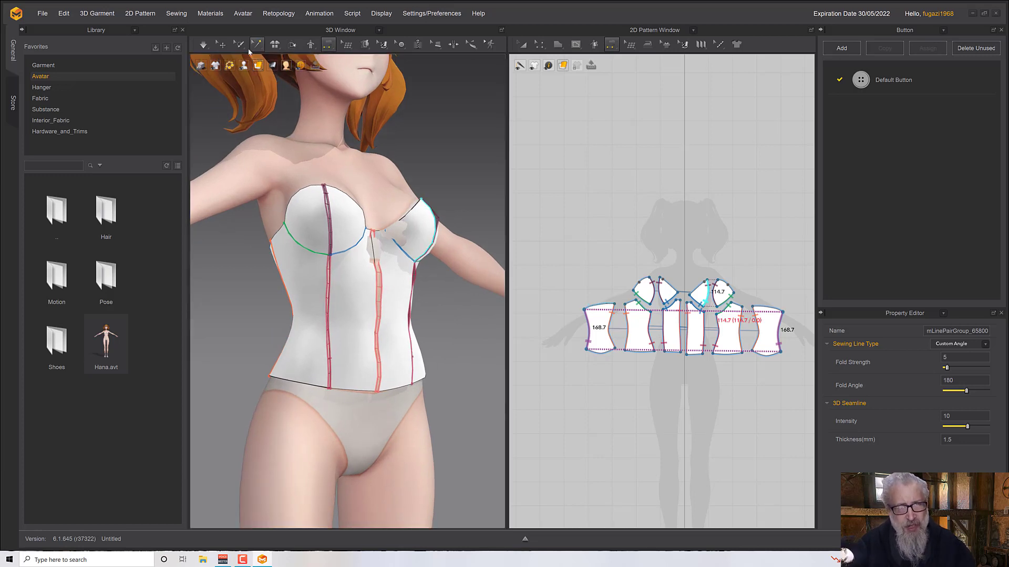
left_click(221, 44)
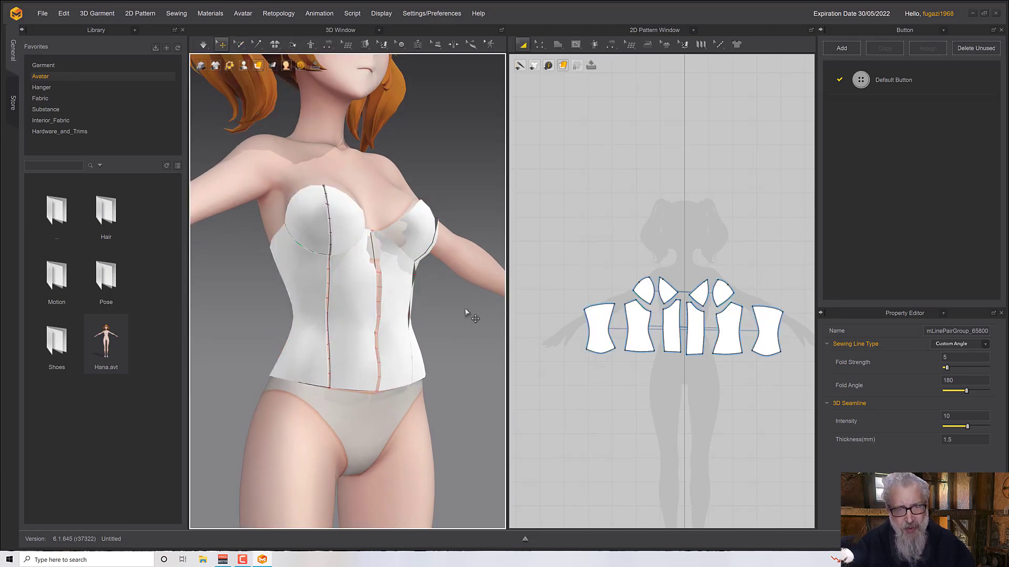
key("space")
key("space")
right_click_drag(467, 309, 377, 317)
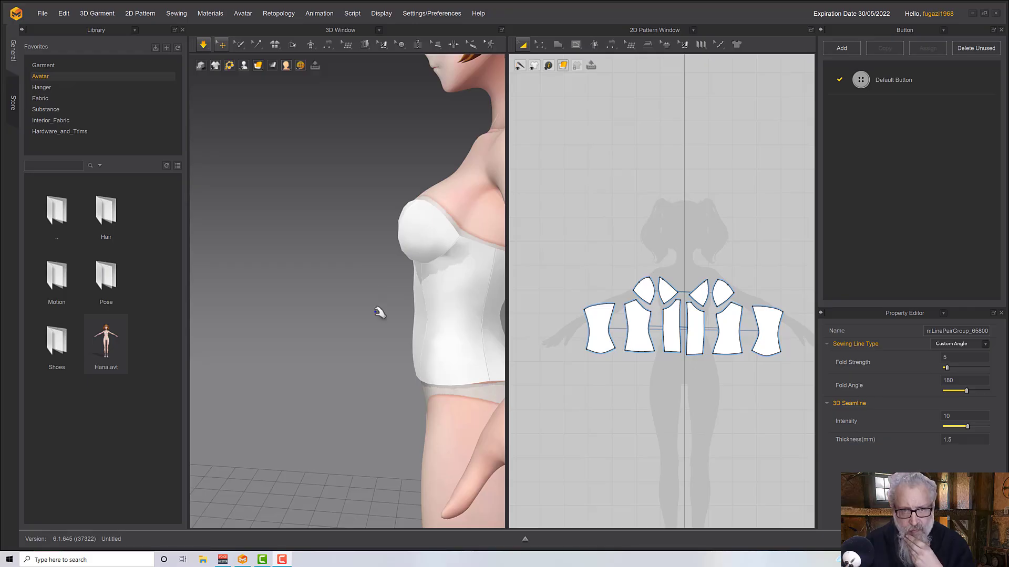
right_click_drag(380, 312, 442, 305)
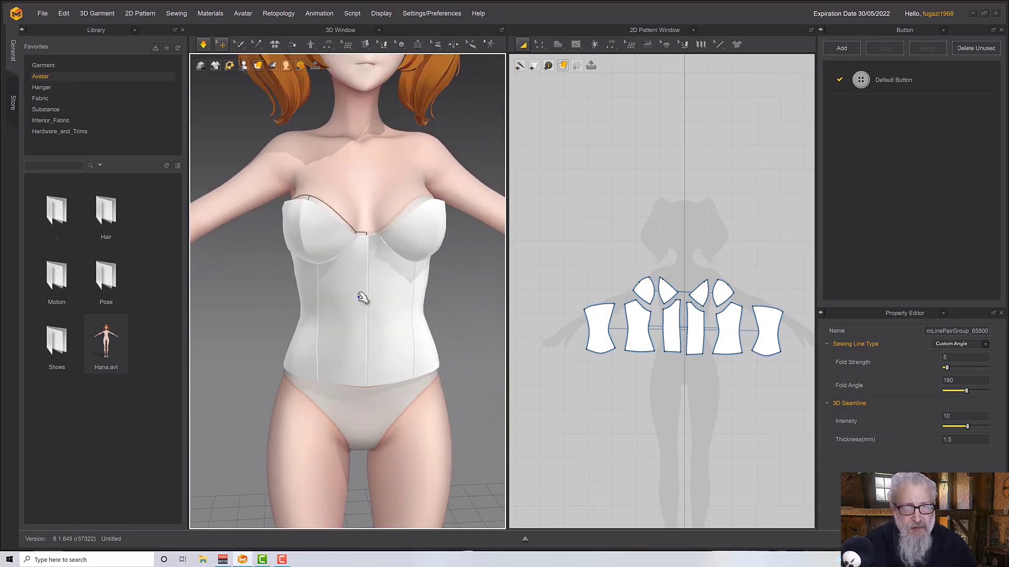
right_click_drag(361, 293, 400, 297)
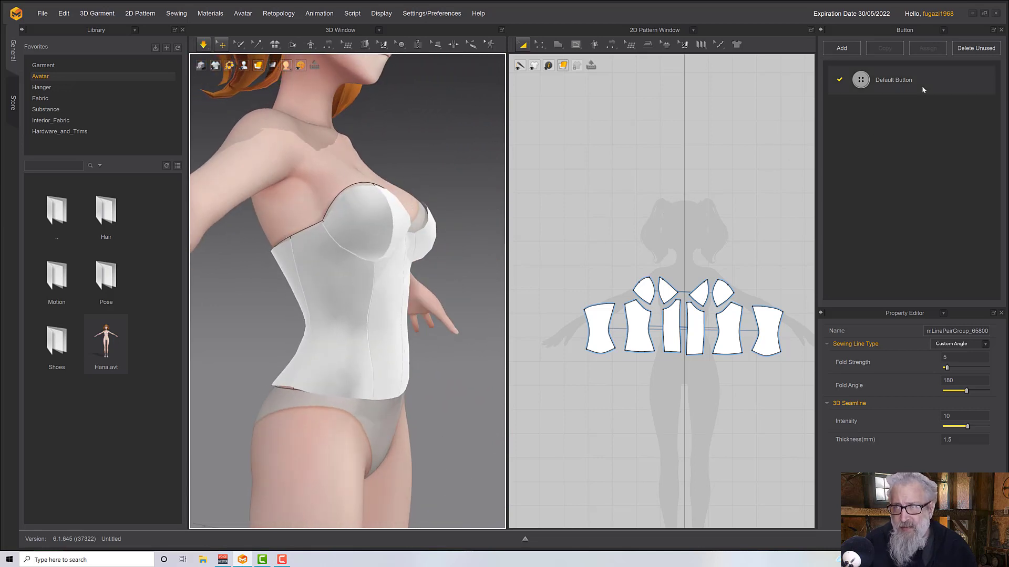
Step: Display the fabric list and select FABRIC 1 to reach its property settings
left_click(895, 31)
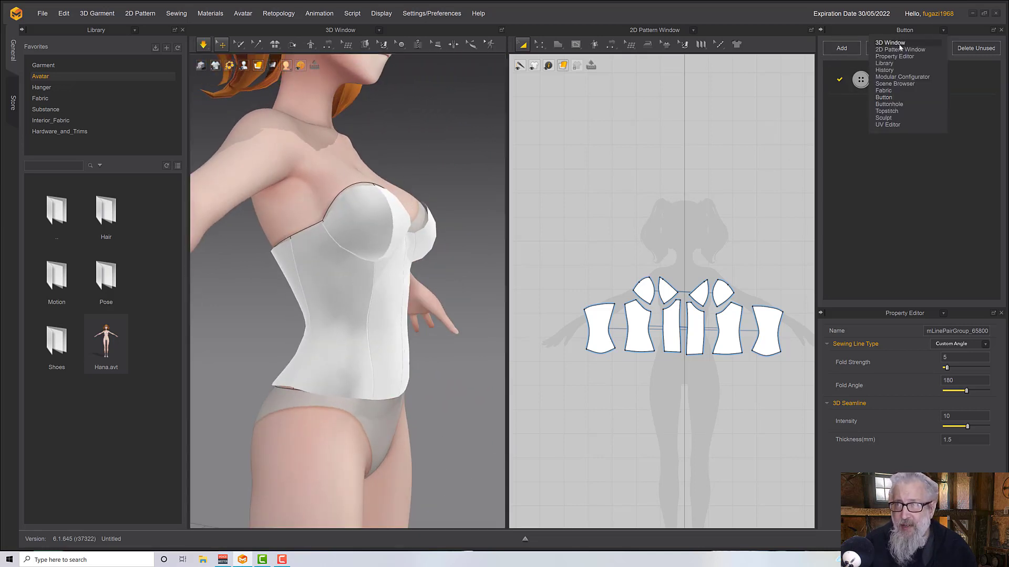
left_click(895, 92)
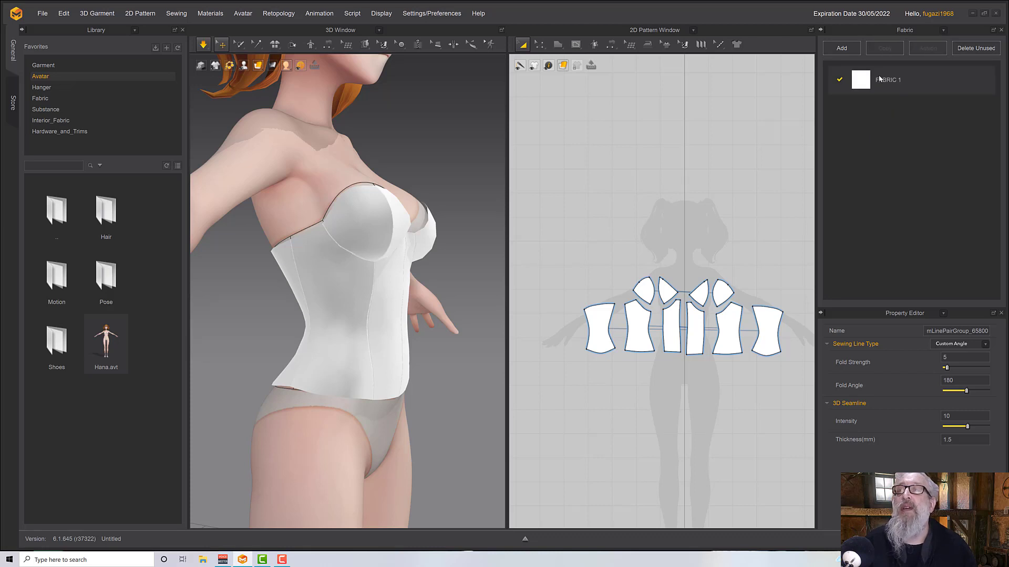
double_click(874, 89)
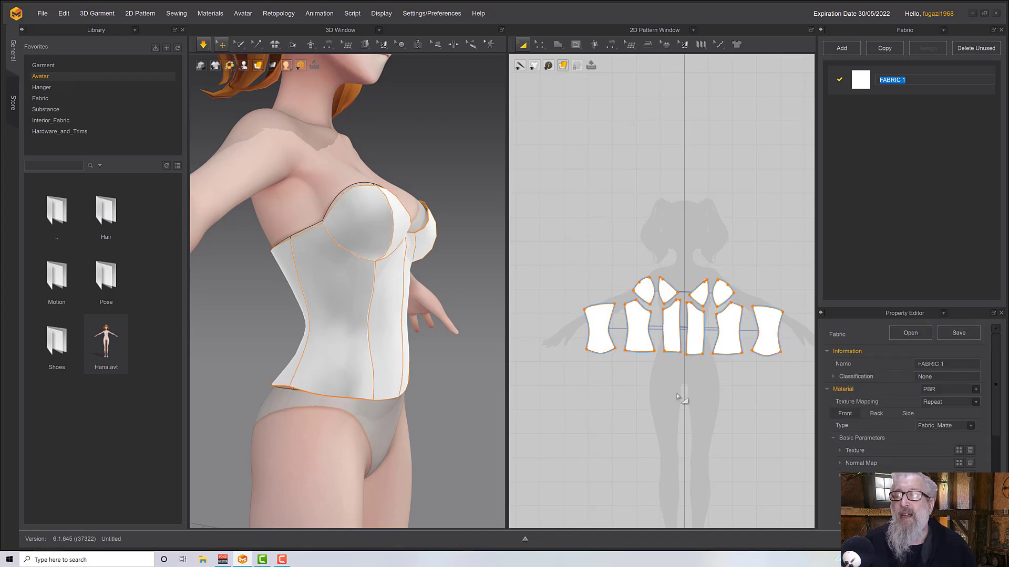
right_click_drag(396, 338, 547, 367)
scroll(865, 396, "down", 5)
scroll(865, 396, "down", 1)
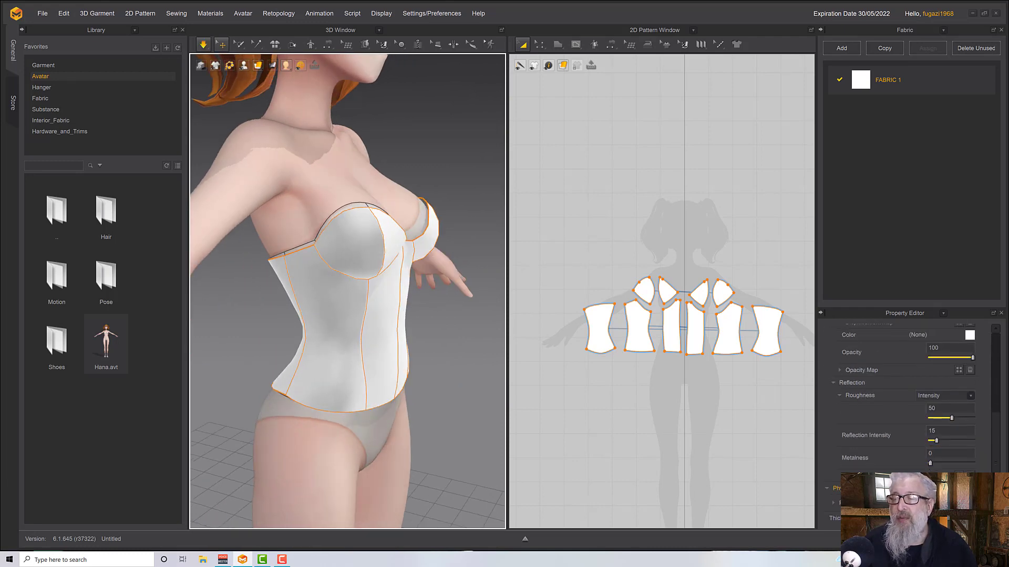
Step: Load the Trim_Full_Grain_Leather.zfab fabric file as the preset for FABRIC 1
left_click(959, 502)
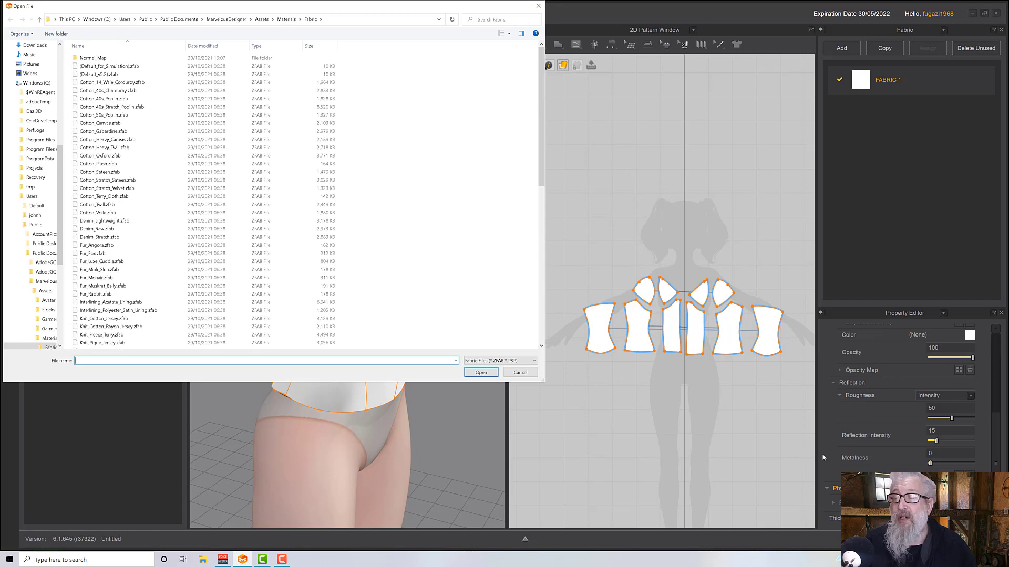
left_click(121, 302)
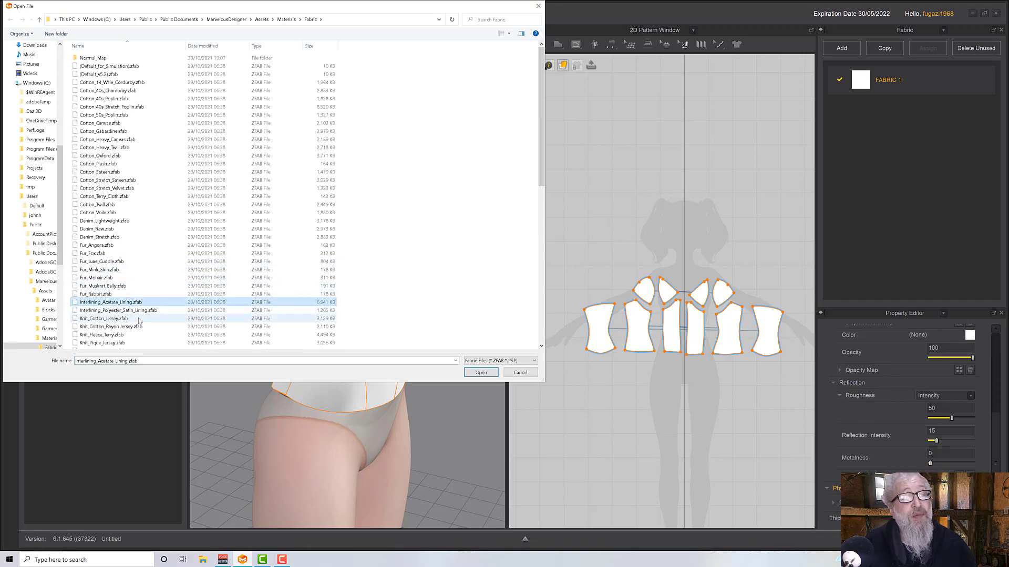
scroll(139, 321, "down", 12)
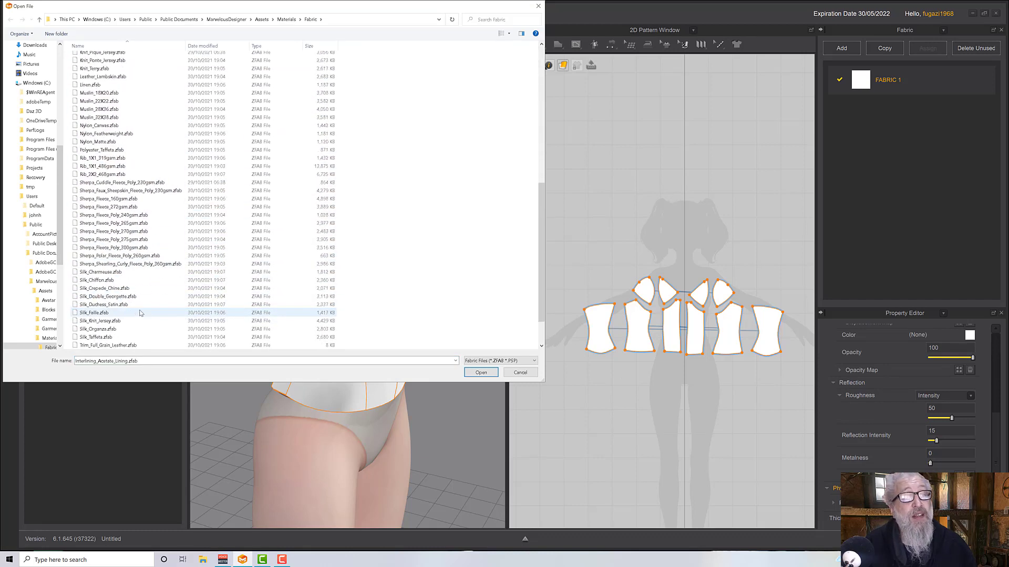
scroll(139, 313, "down", 2)
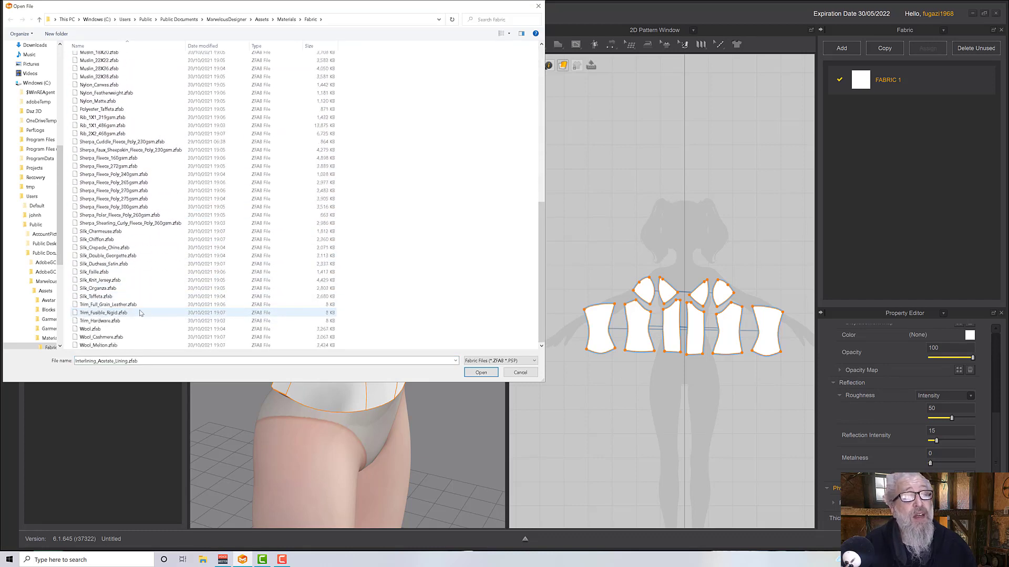
double_click(125, 304)
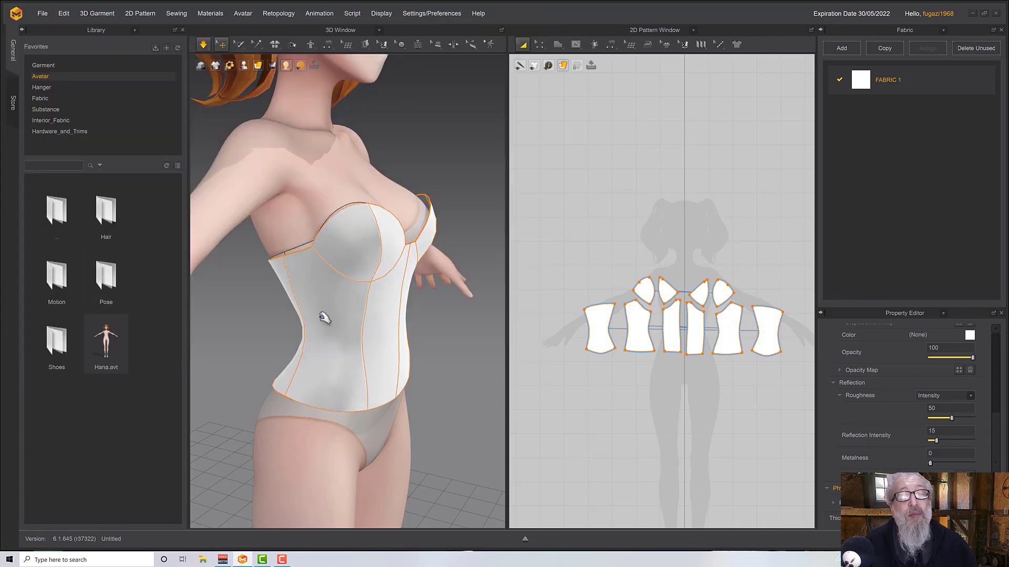
Step: Simulate the top with the leather preset and examine how the cups, neckline and front panel sit on the chest
right_click_drag(324, 318, 283, 331)
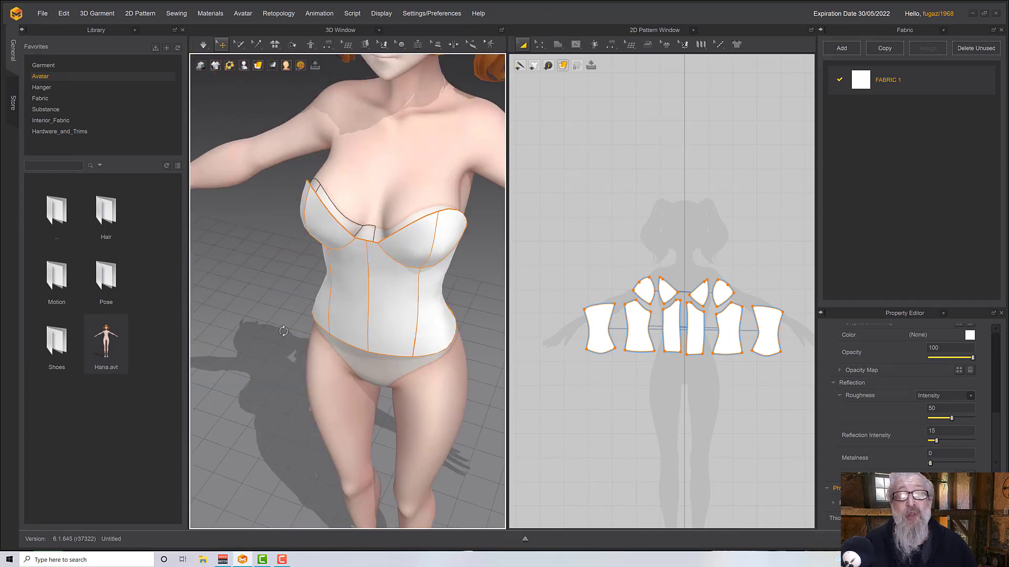
scroll(354, 277, "up", 5)
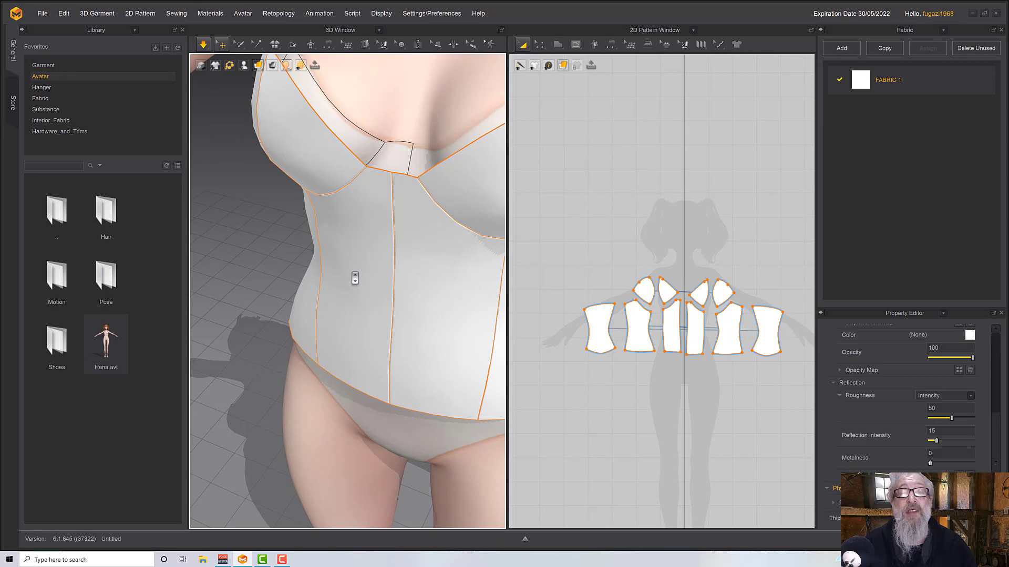
scroll(354, 278, "down", 2)
right_click_drag(353, 333, 342, 324)
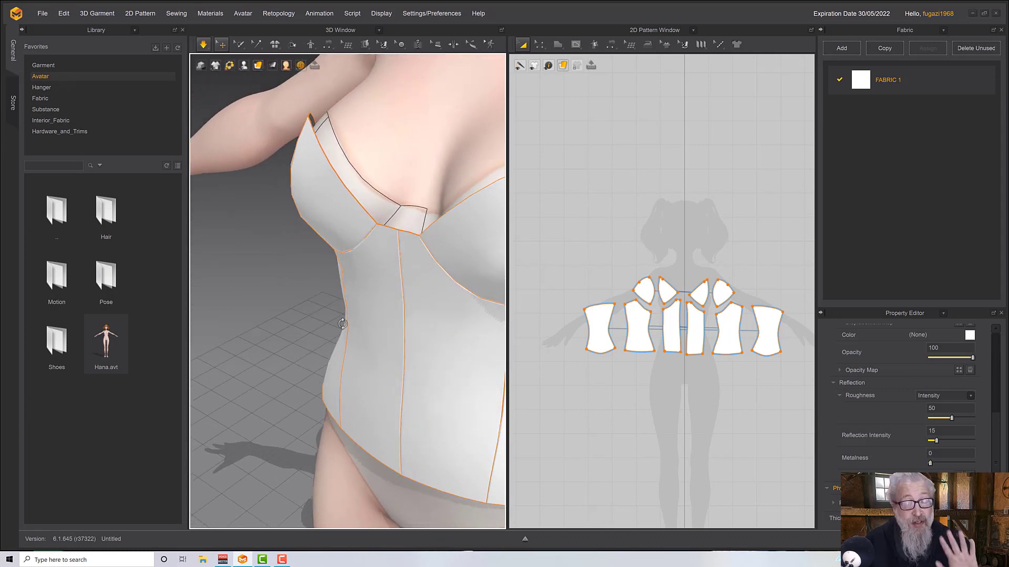
scroll(369, 307, "up", 2)
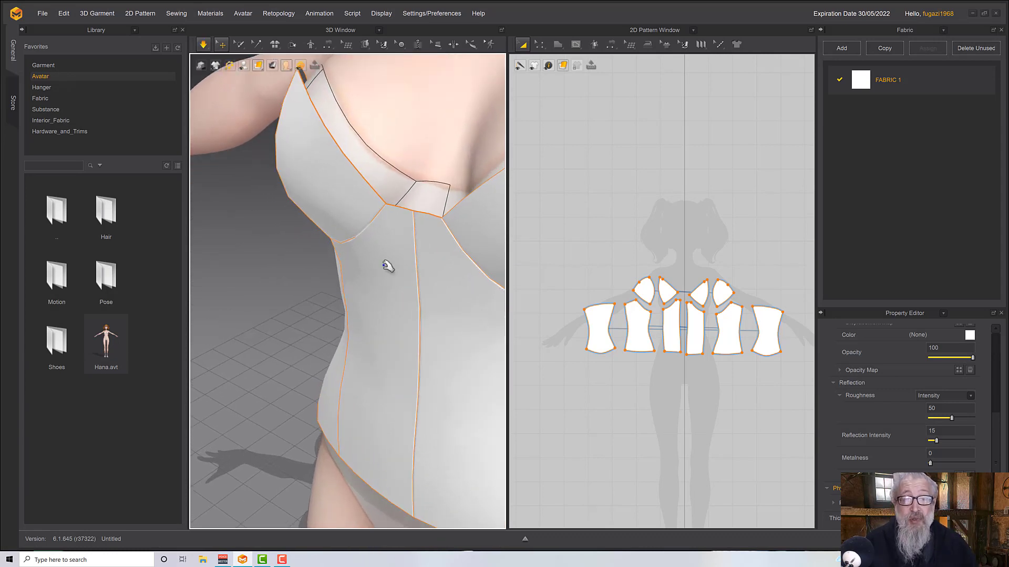
middle_click_drag(388, 266, 378, 339)
key("space")
scroll(379, 338, "up", 2)
right_click_drag(379, 339, 388, 342)
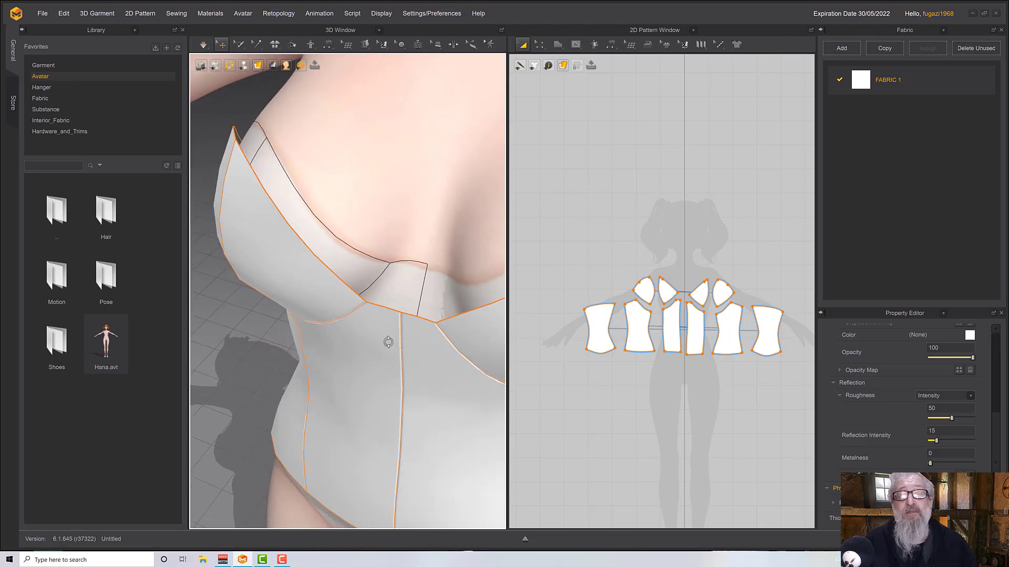
left_click(385, 321)
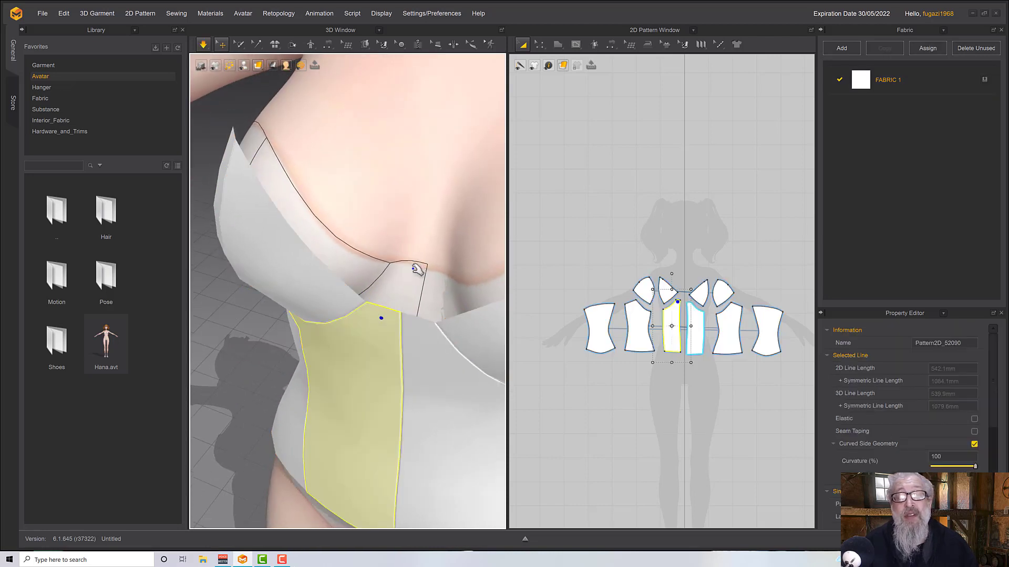
right_click_drag(382, 294, 403, 268)
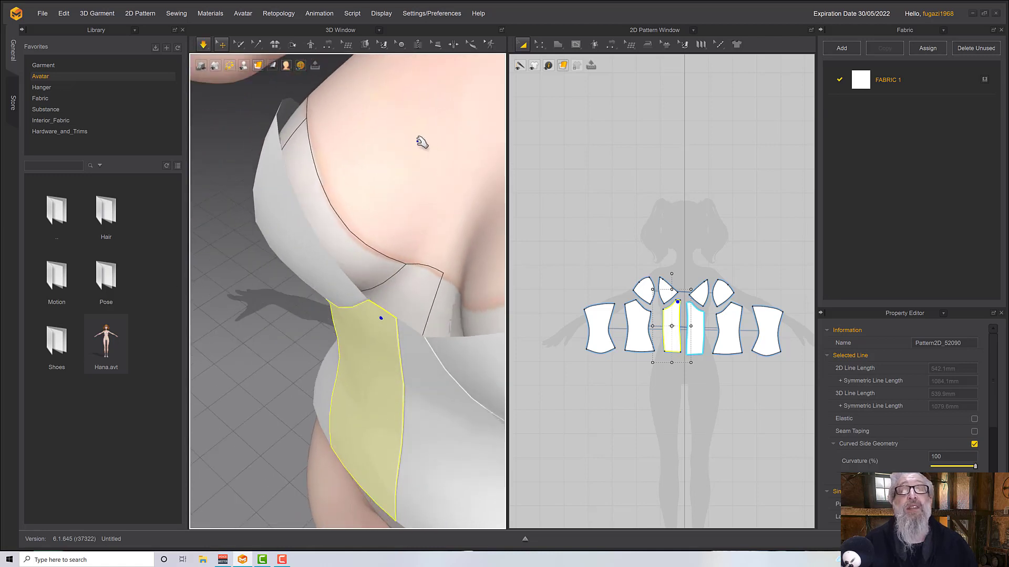
Step: Tack the front panel's top corner at the inner edge of the avatar's right cup up to the bra's neckline with Tack on Avatar
left_click(257, 45)
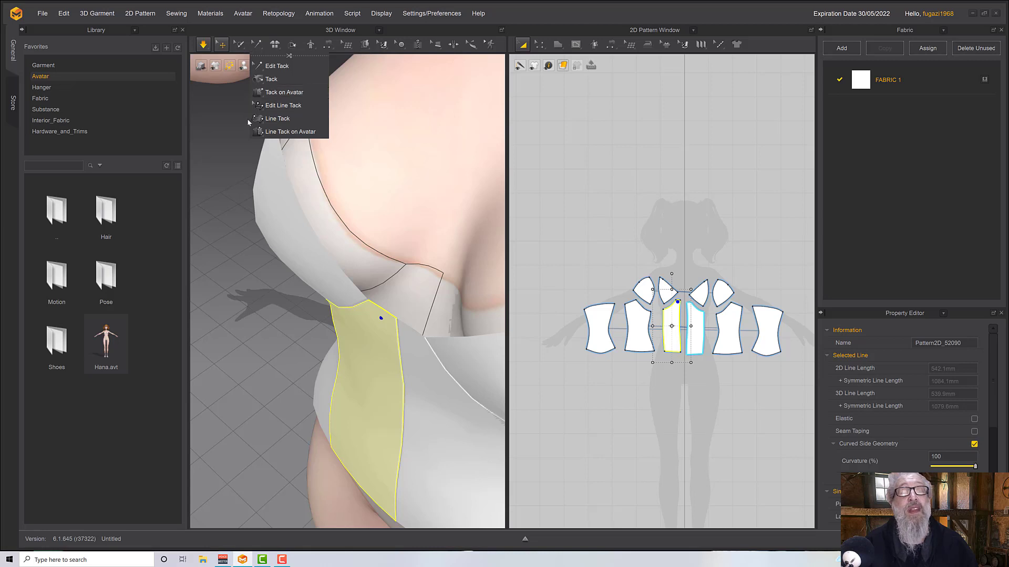
left_click(256, 46)
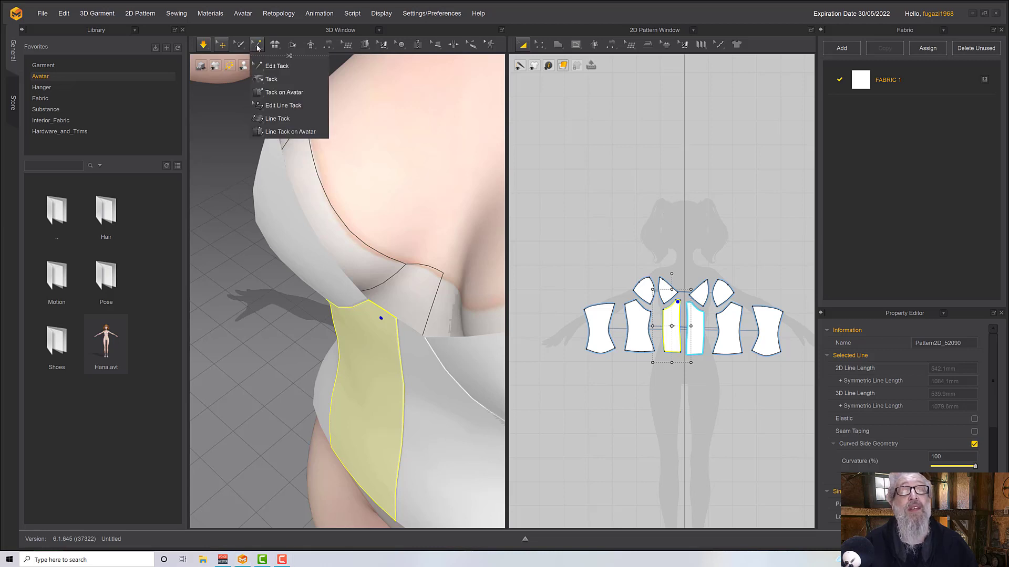
left_click(271, 67)
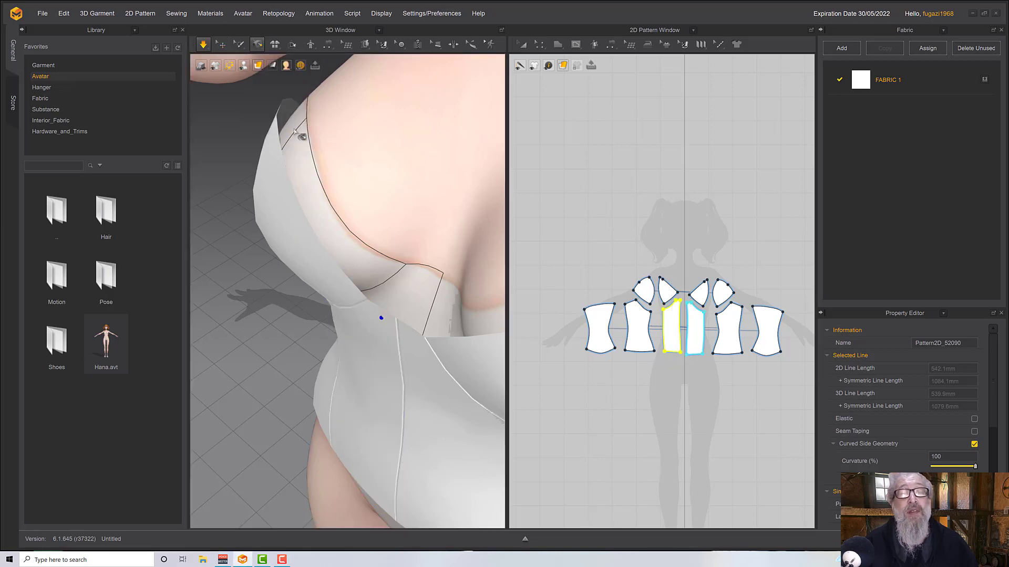
left_click(257, 45)
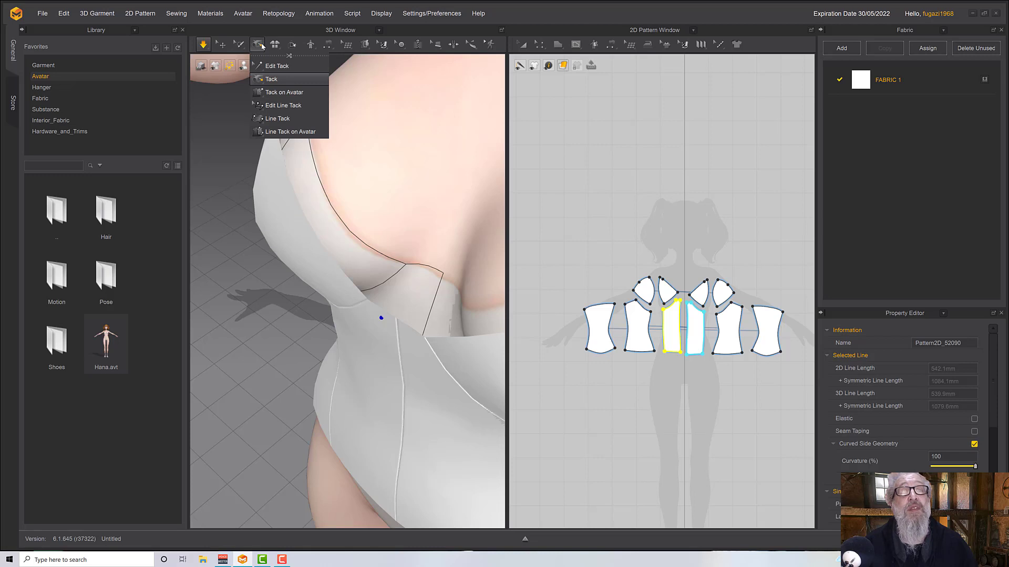
left_click(273, 93)
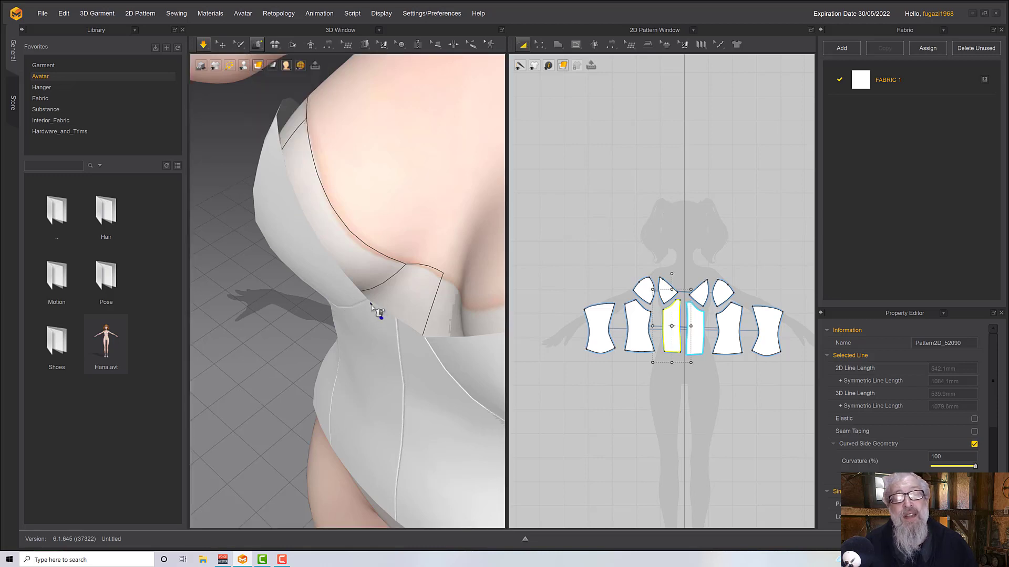
left_click(369, 301)
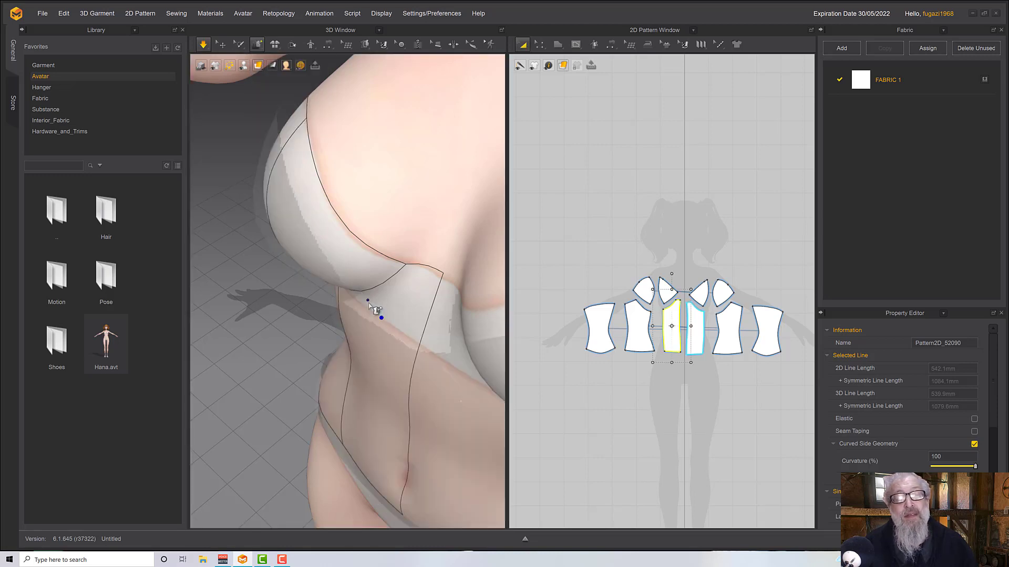
left_click(412, 290)
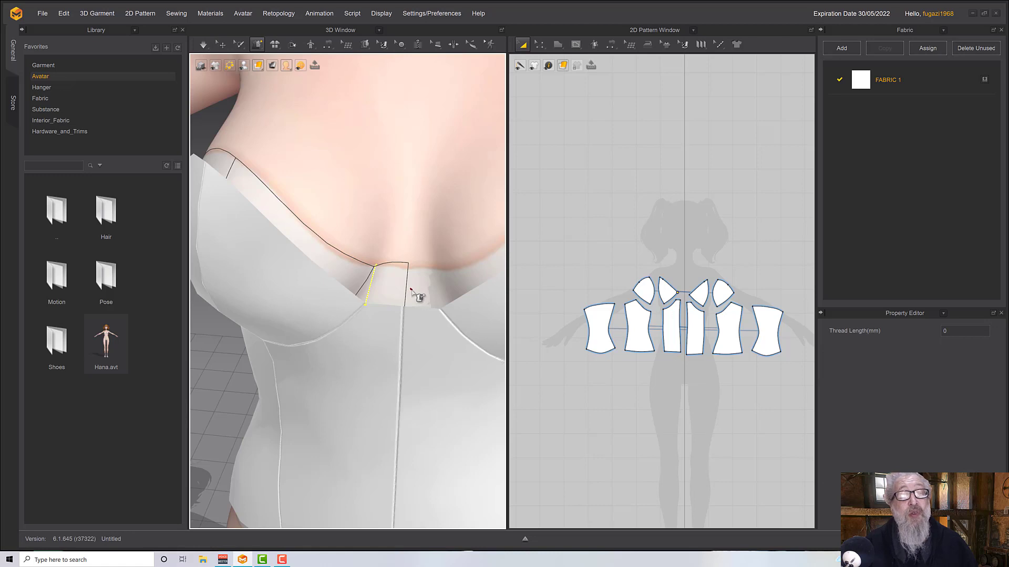
Step: Tack the matching inner corner beside the avatar's left cup to the bra's neckline and simulate the top
right_click_drag(411, 289, 414, 299)
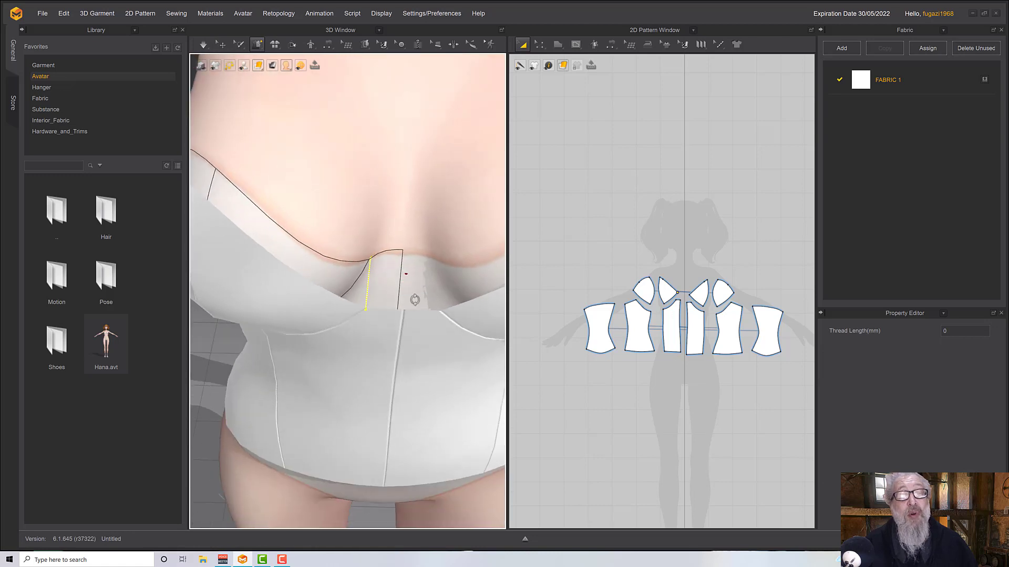
left_click(438, 313)
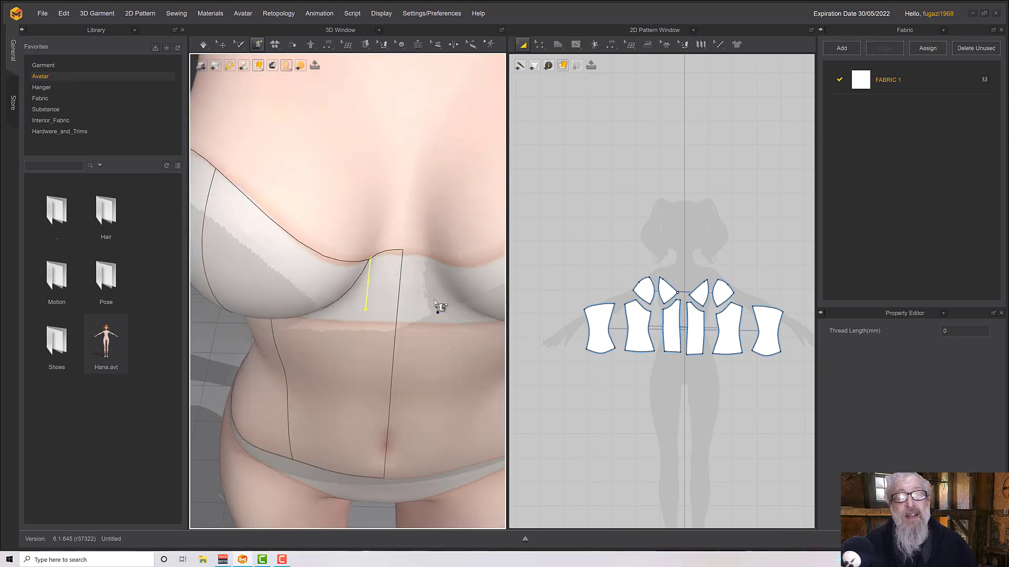
left_click(433, 258)
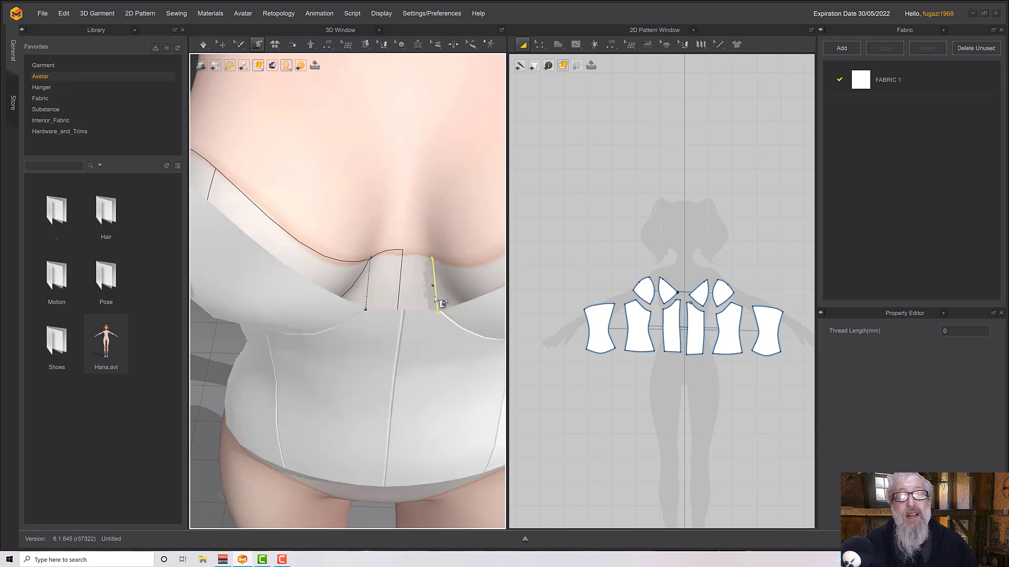
right_click_drag(436, 298, 475, 263)
key("space")
scroll(396, 331, "down", 2)
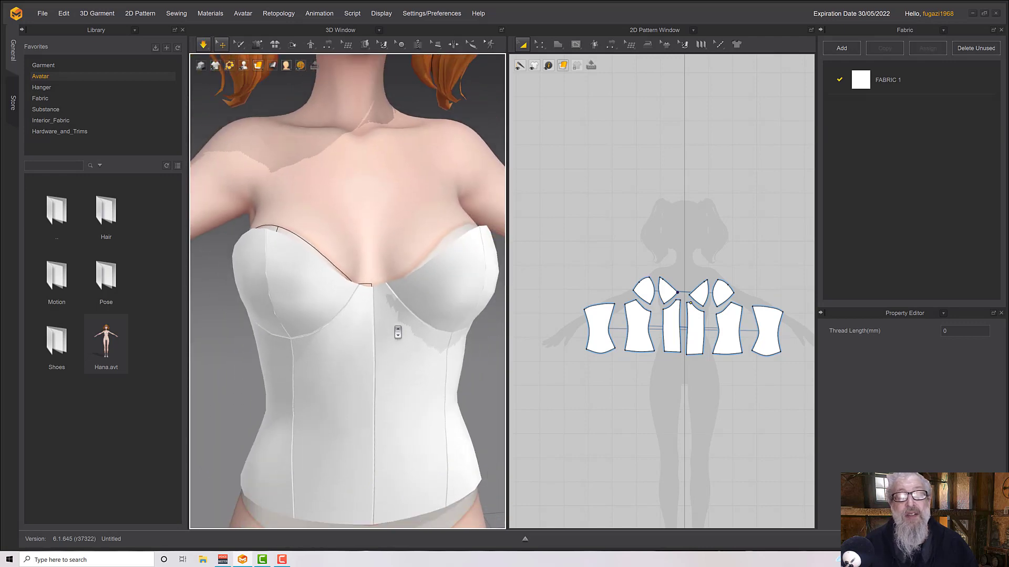
Step: Tack the outer corner where the right cup meets the side panel to the avatar's bra edge with Tack on Avatar
scroll(398, 332, "down", 2)
mouse_move(397, 332)
right_mouse_down()
mouse_move(464, 333)
mouse_move(389, 341)
right_mouse_up()
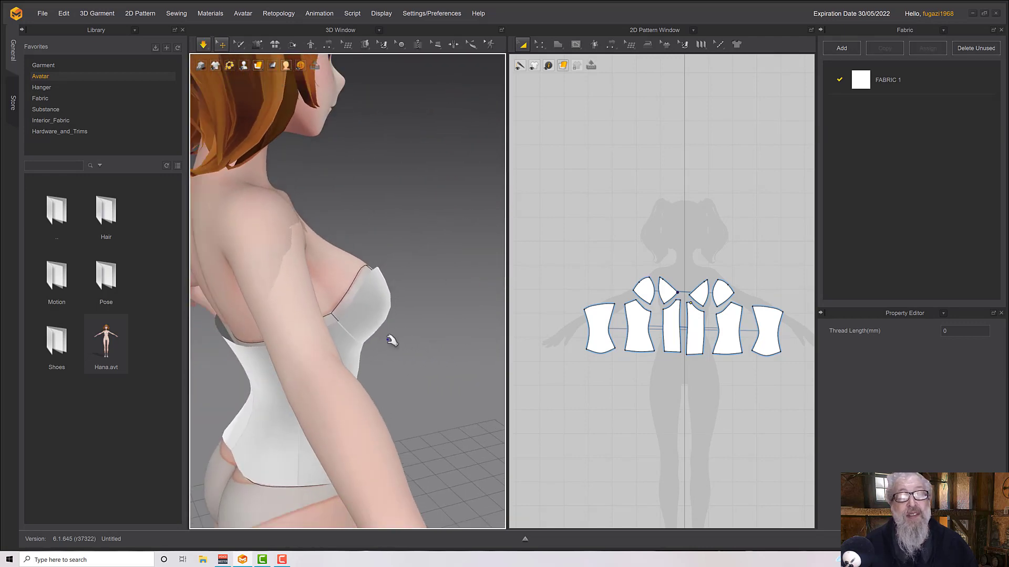
scroll(391, 341, "up", 6)
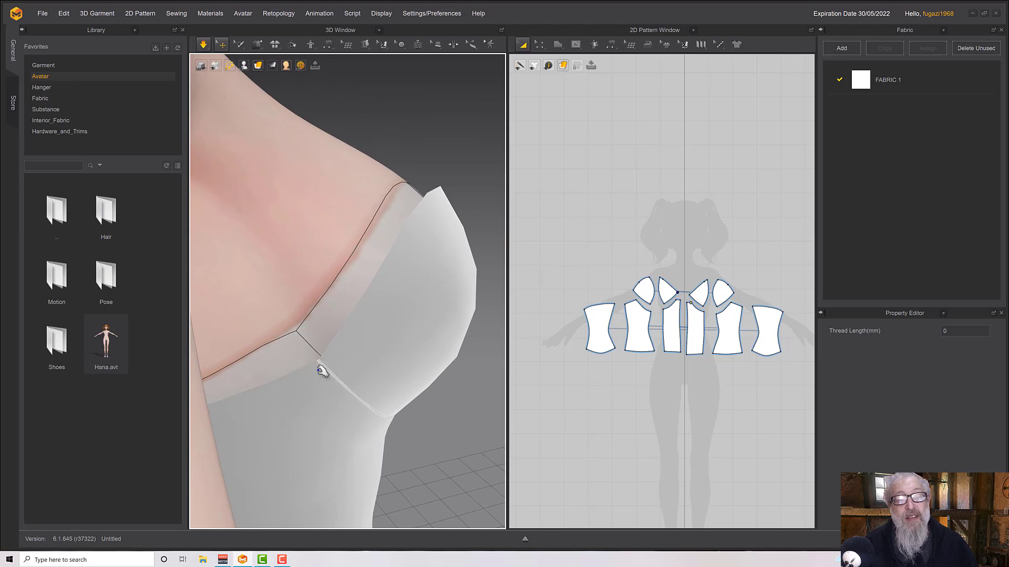
left_click(242, 45)
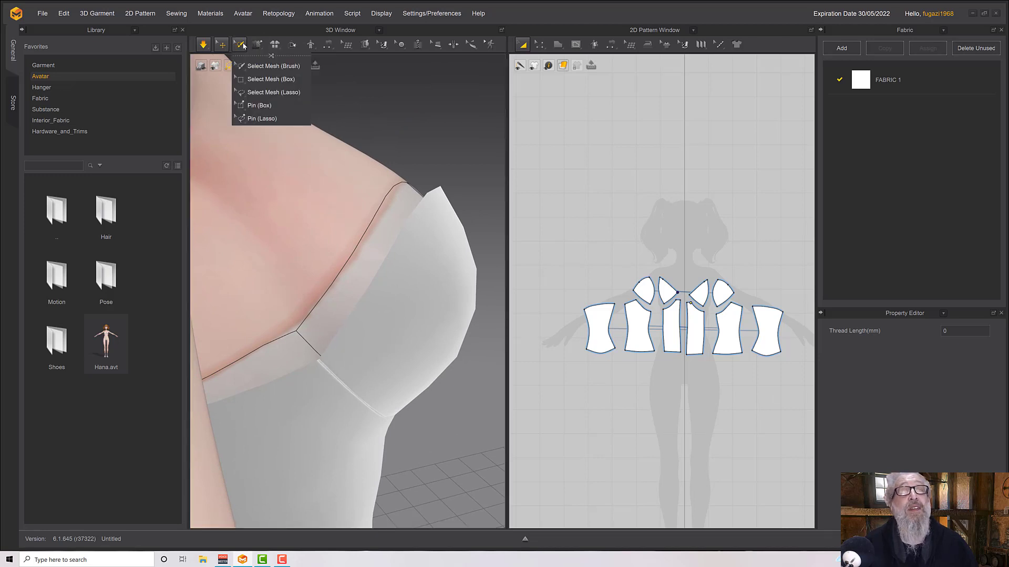
mouse_move(261, 49)
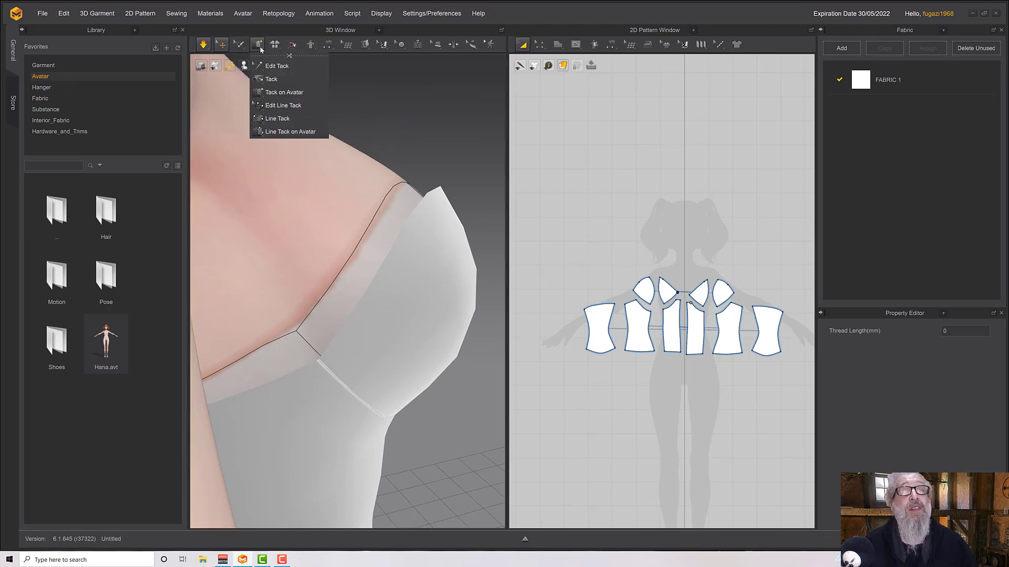
left_click(283, 92)
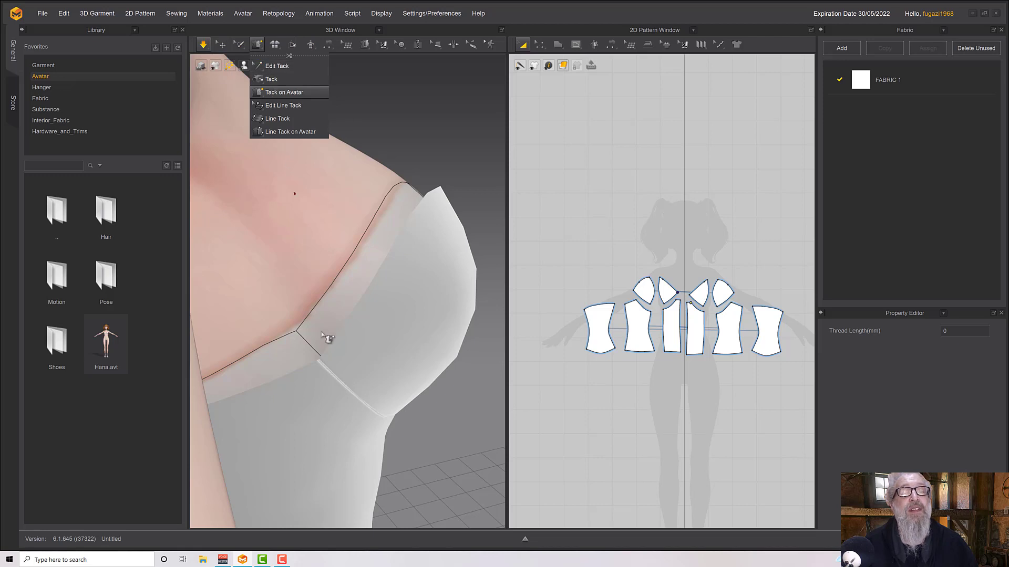
left_click(315, 366)
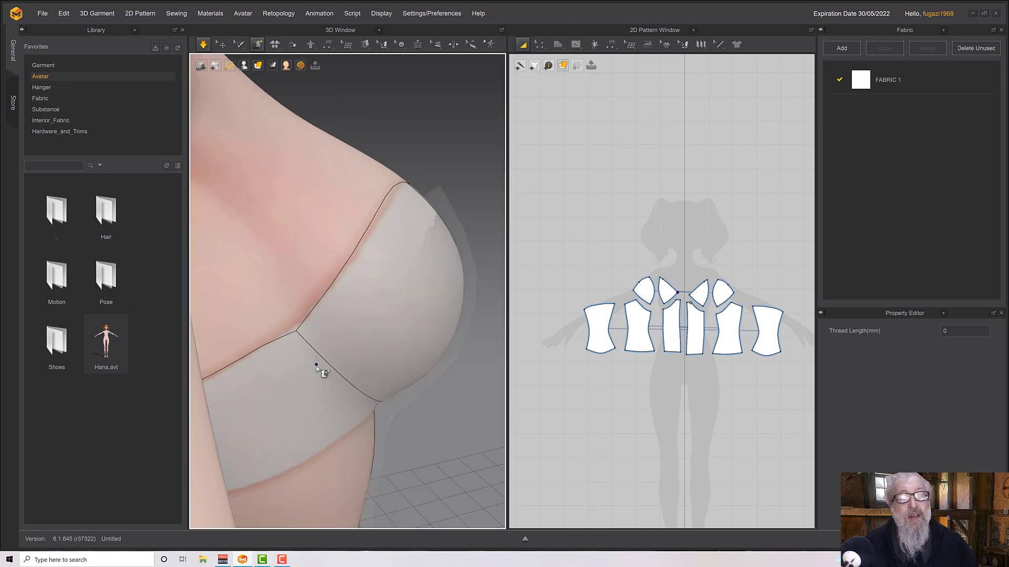
left_click(295, 334)
scroll(359, 339, "up", 3)
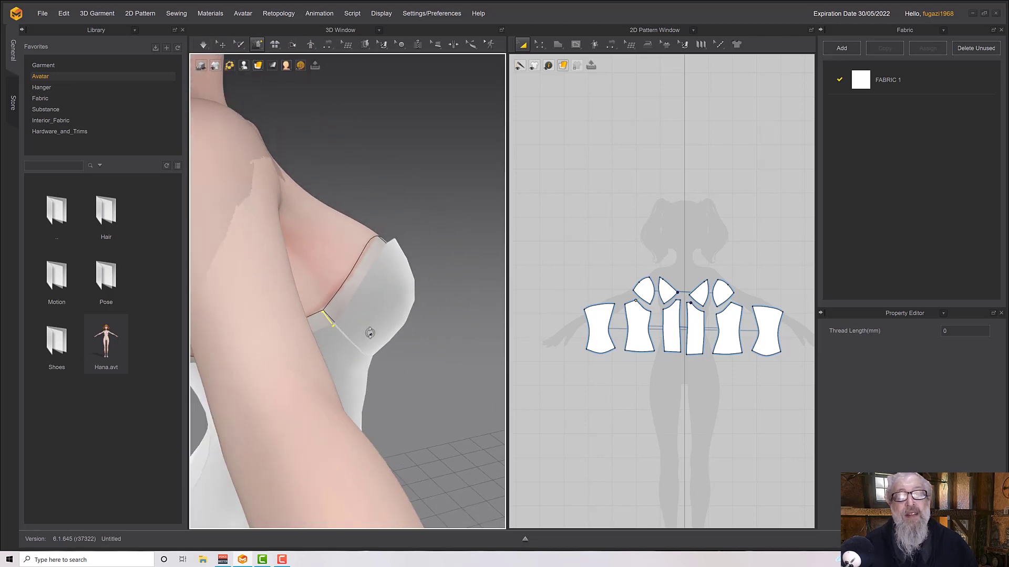
Step: Tack the outer corner beside the avatar's left cup to the bra edge and simulate the top with all tacks
right_click_drag(370, 333, 246, 335)
scroll(333, 318, "down", 4)
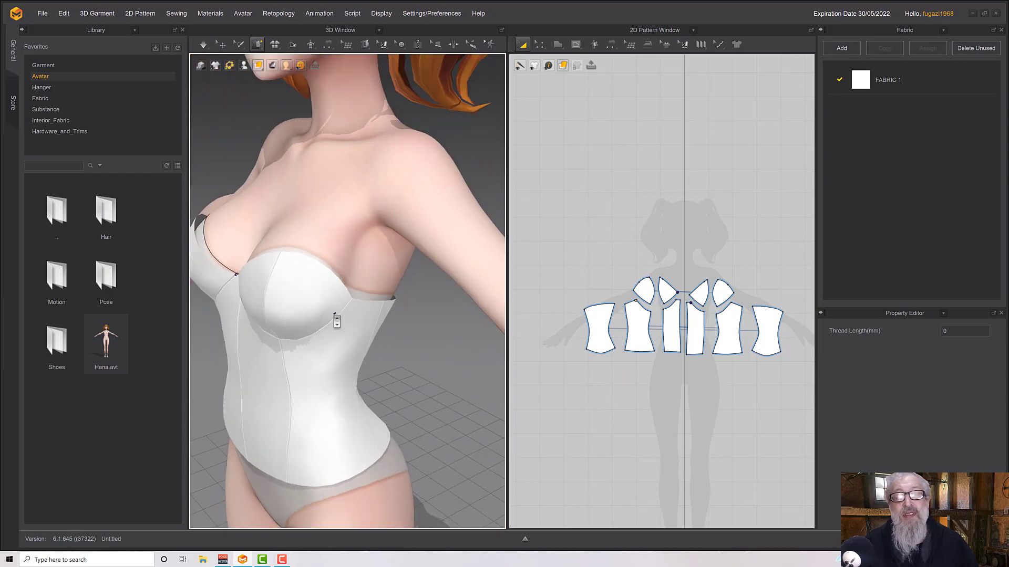
scroll(333, 318, "down", 5)
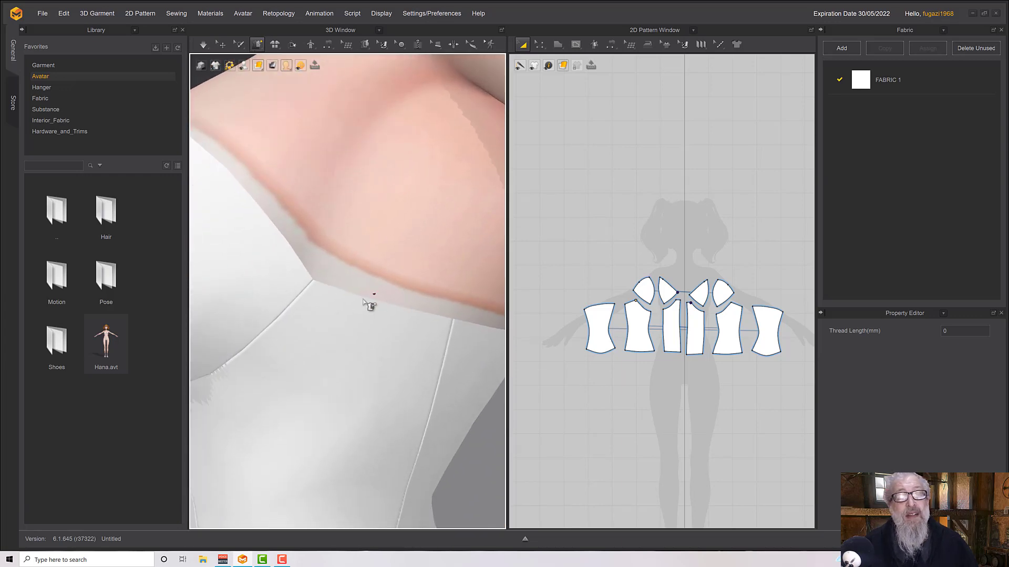
left_click(314, 285)
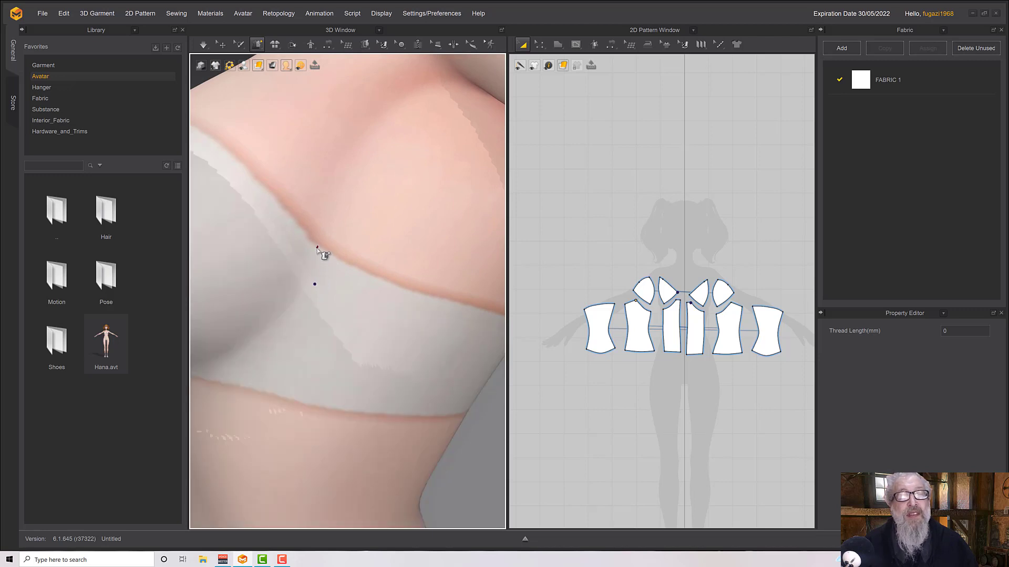
left_click(317, 248)
scroll(361, 286, "up", 2)
scroll(361, 286, "down", 2)
key("space")
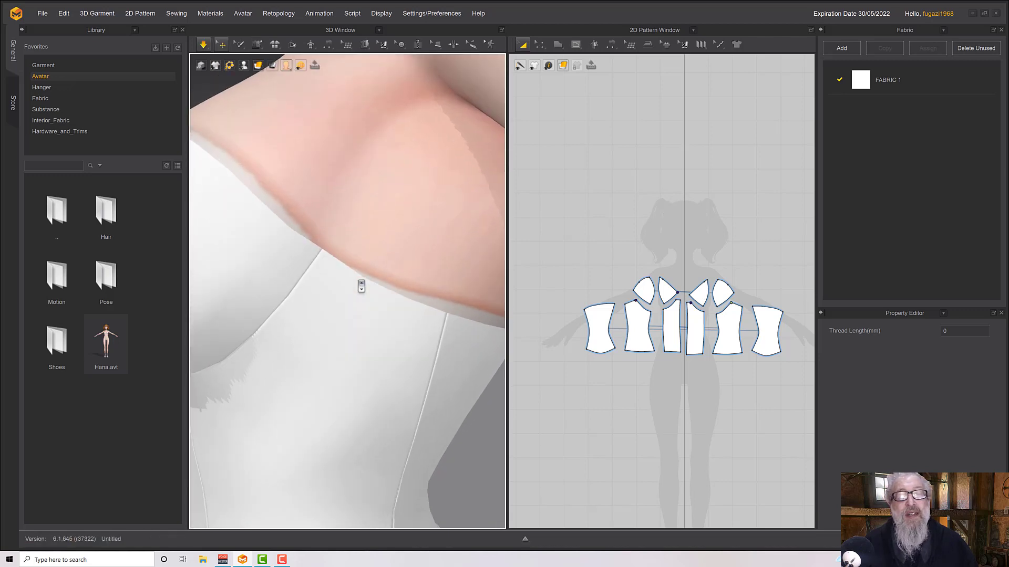
scroll(362, 281, "up", 8)
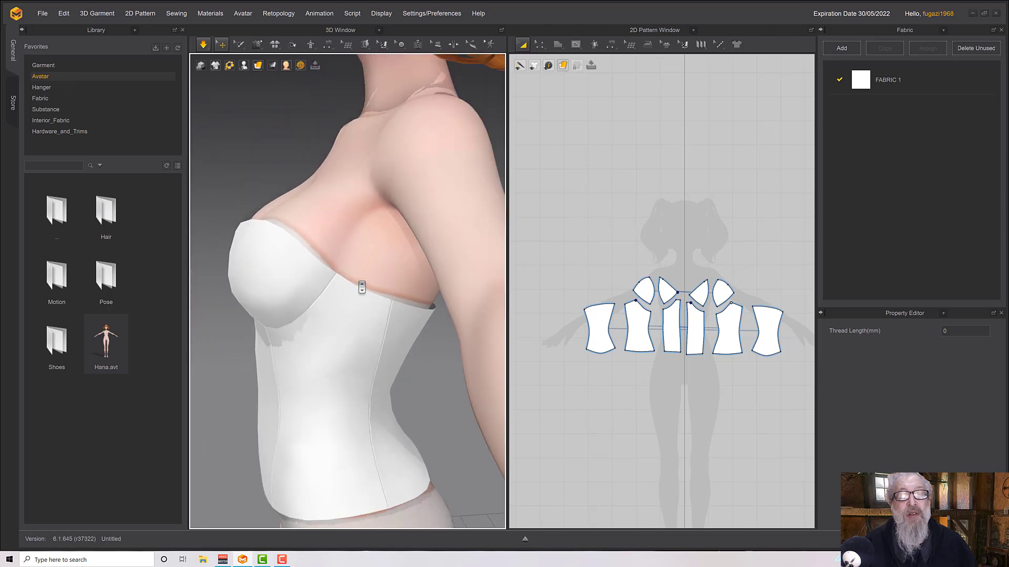
right_click_drag(372, 279, 390, 209)
key("space")
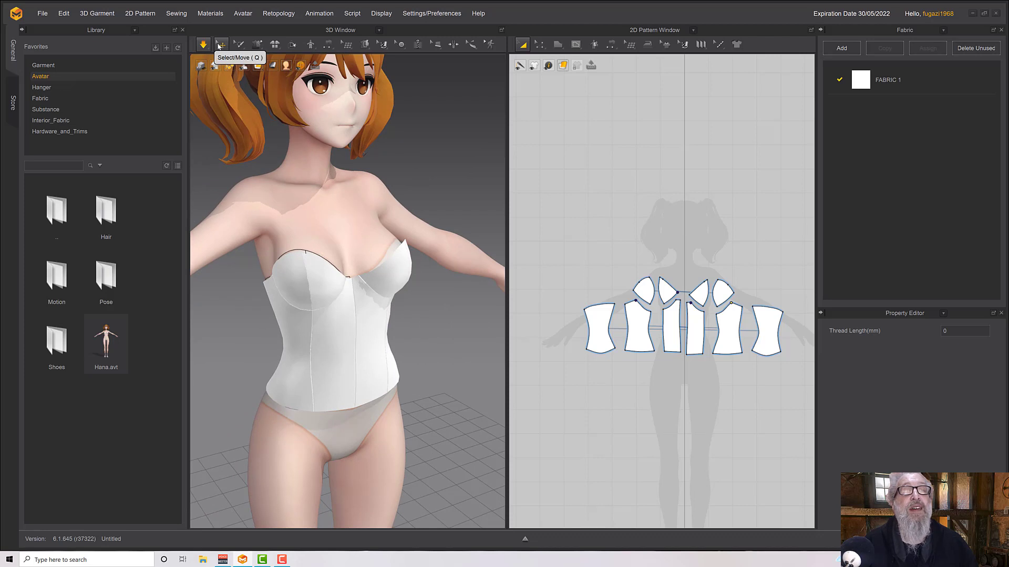
Step: Set the avatar's skin offset to 0.5 mm and check the top's fit from the front and the back
left_click(335, 188)
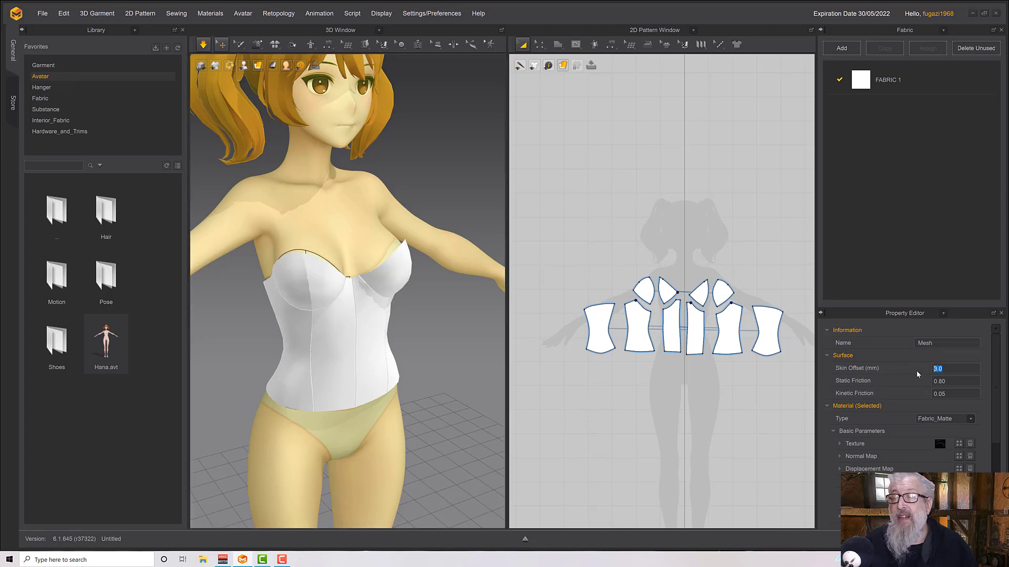
key("Return")
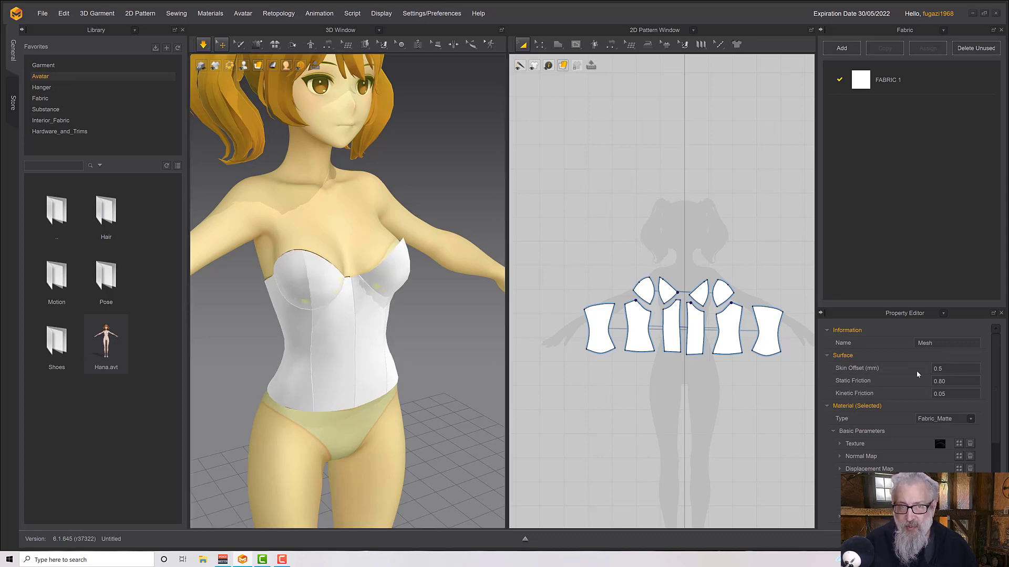
scroll(338, 299, "up", 10)
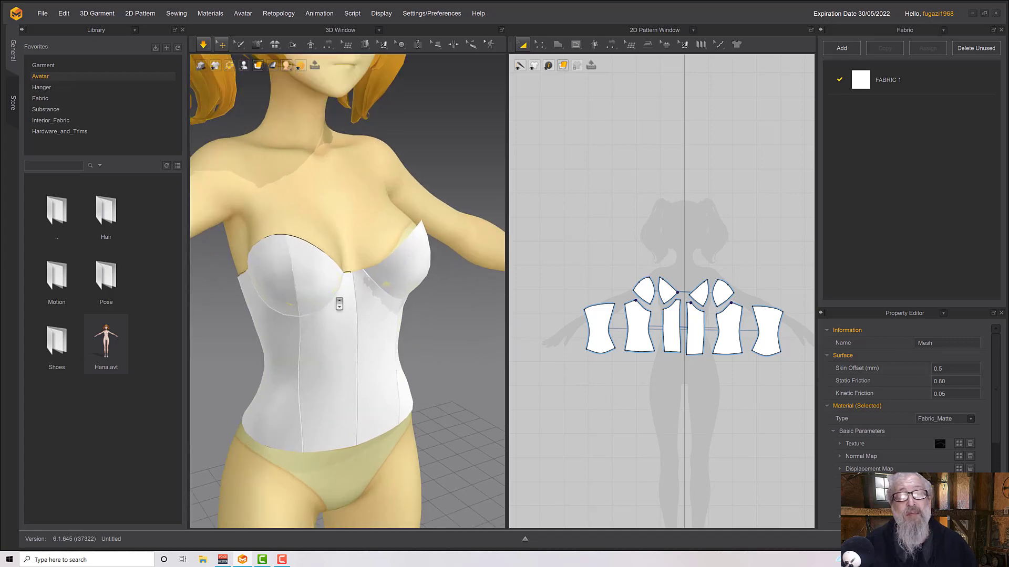
right_click_drag(337, 293, 268, 325)
scroll(350, 325, "down", 10)
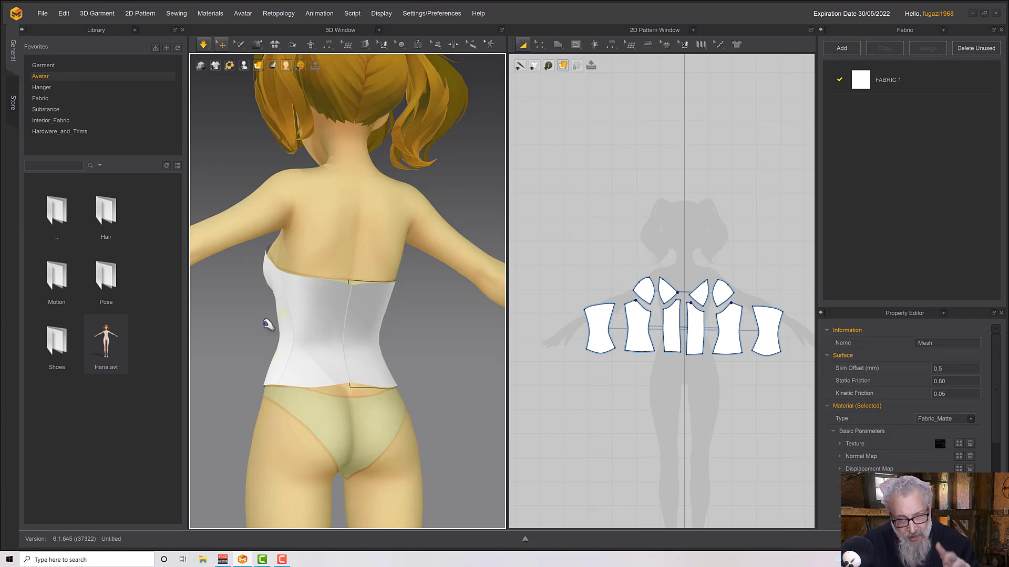
Step: Straighten the top edge of the symmetric back panels by deleting all of its curve points with Edit Pattern
scroll(409, 388, "up", 4)
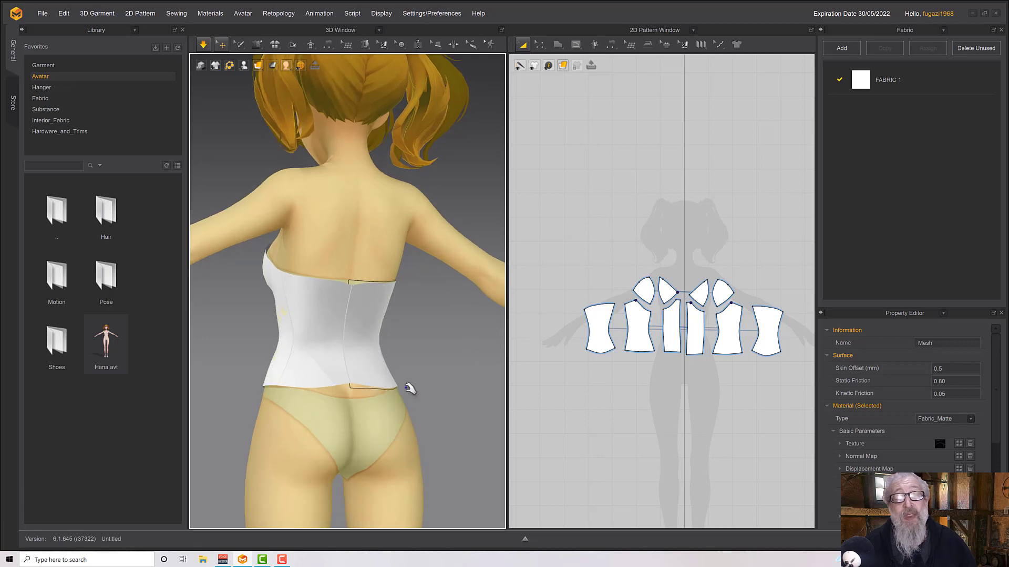
scroll(410, 394, "up", 1)
left_click(320, 286)
key("8")
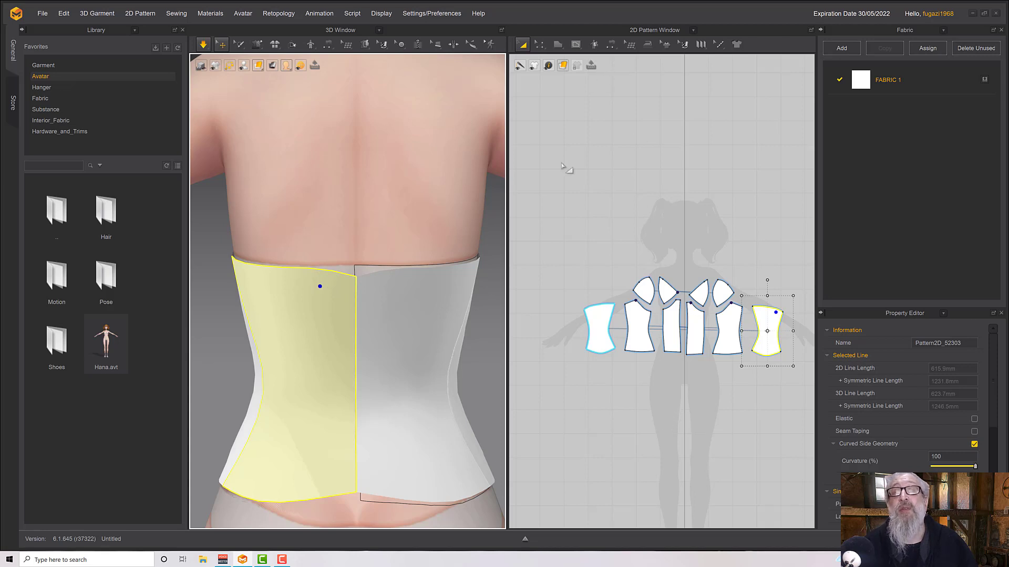
left_click(539, 44)
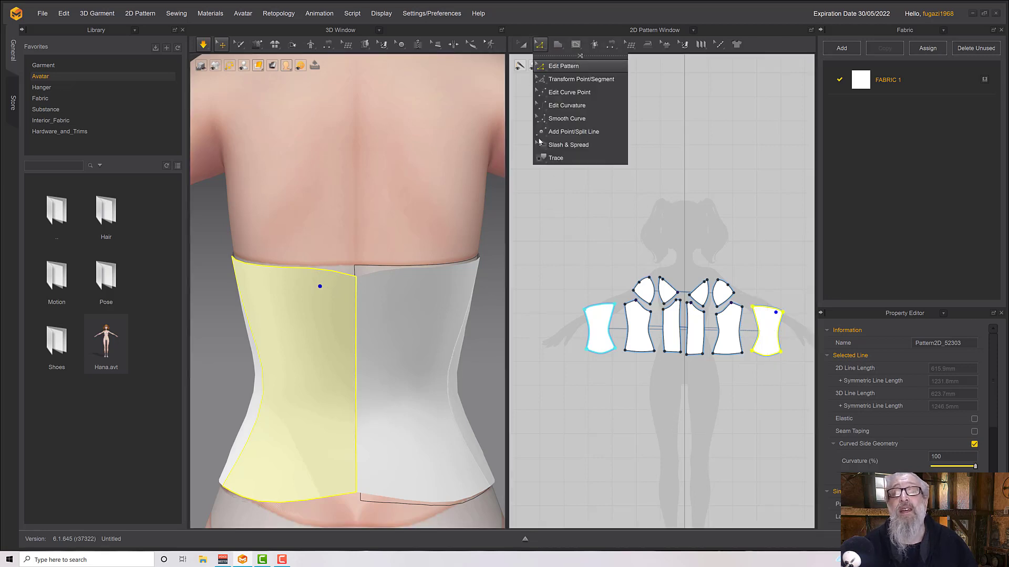
left_click(593, 286)
left_click(600, 307)
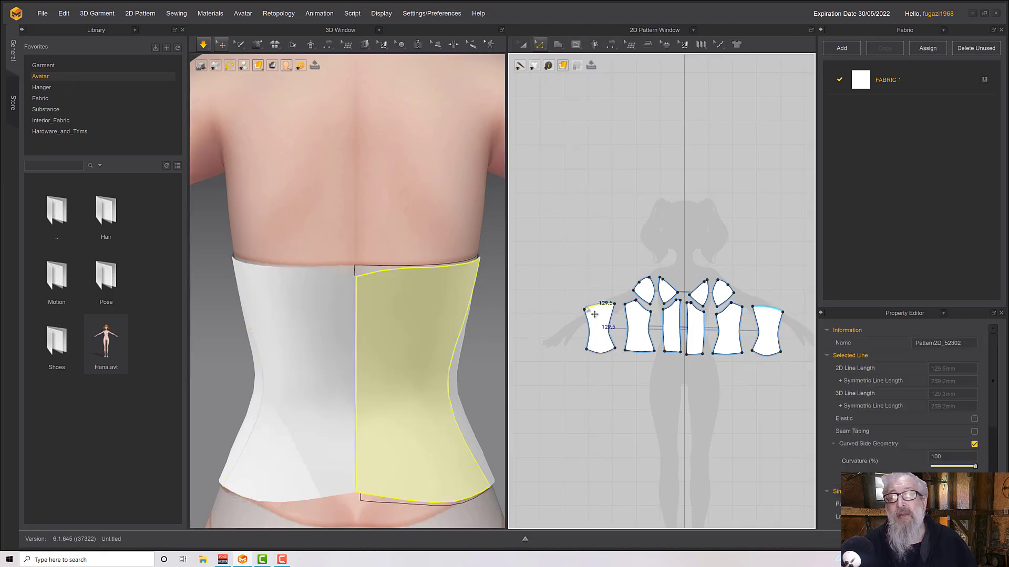
scroll(599, 306, "up", 5)
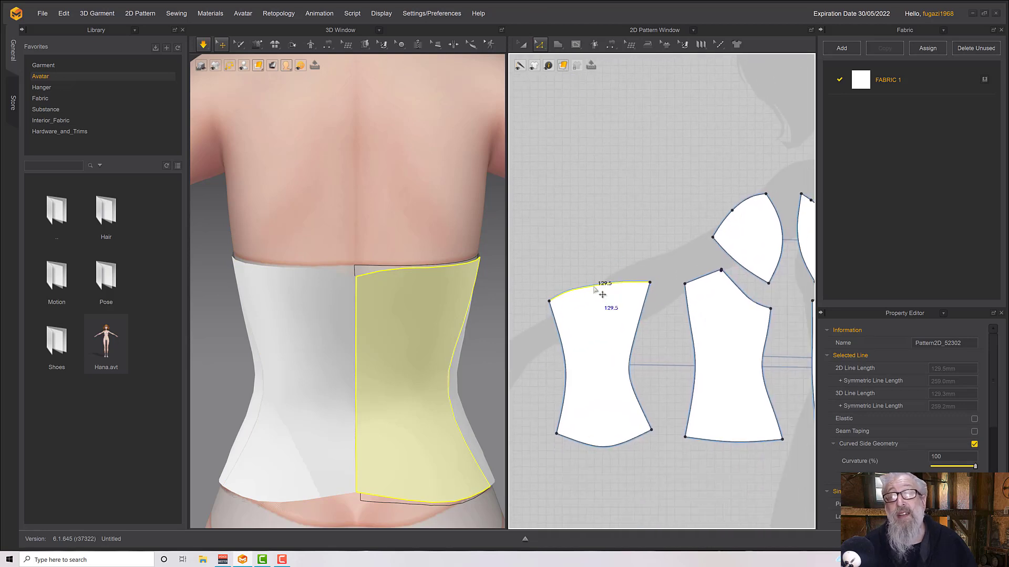
right_click(592, 288)
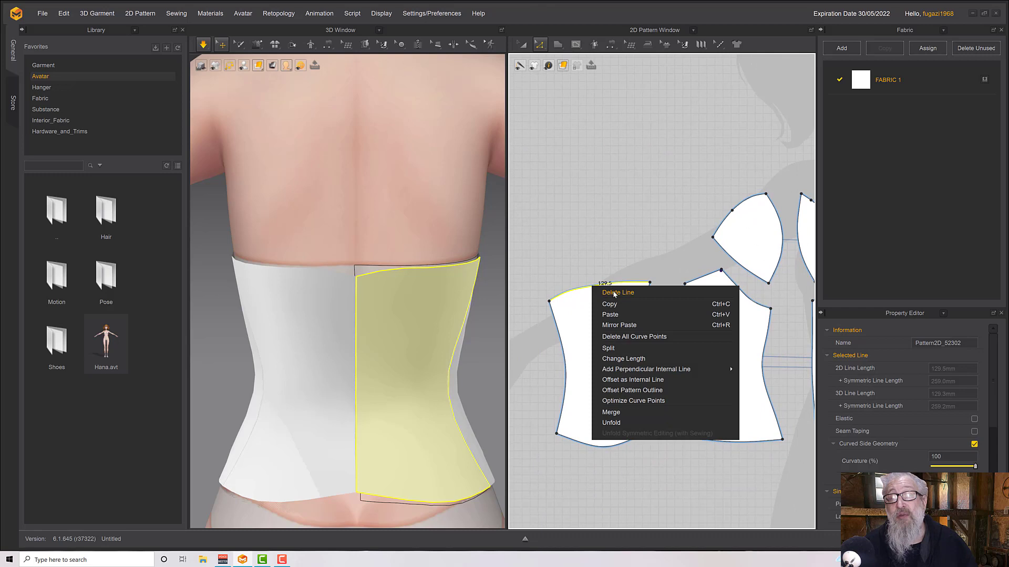
left_click(621, 337)
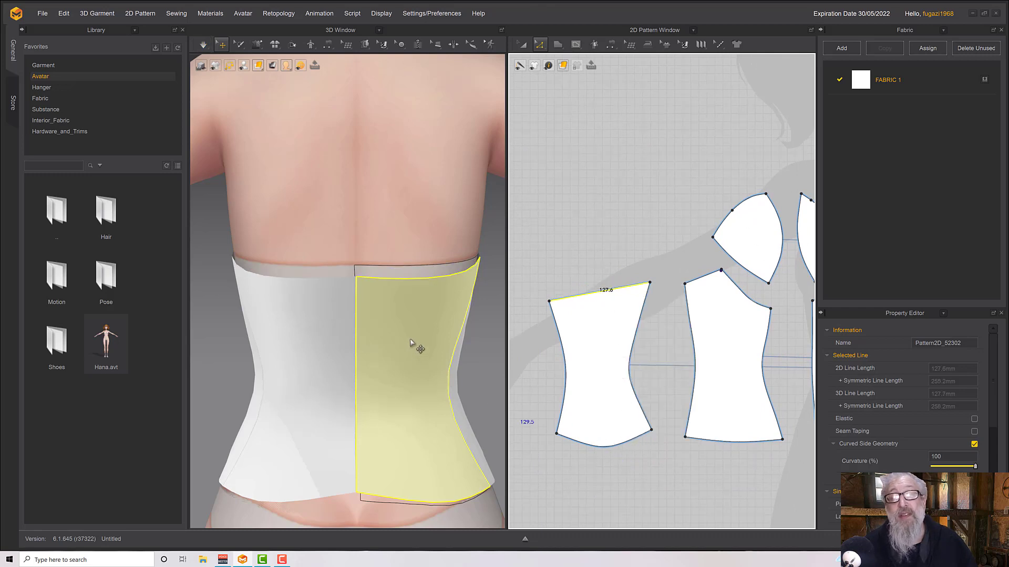
Step: Examine the back panels' lower edge on the avatar and select the matching bottom line in the 2D pattern
right_click_drag(411, 345, 408, 325)
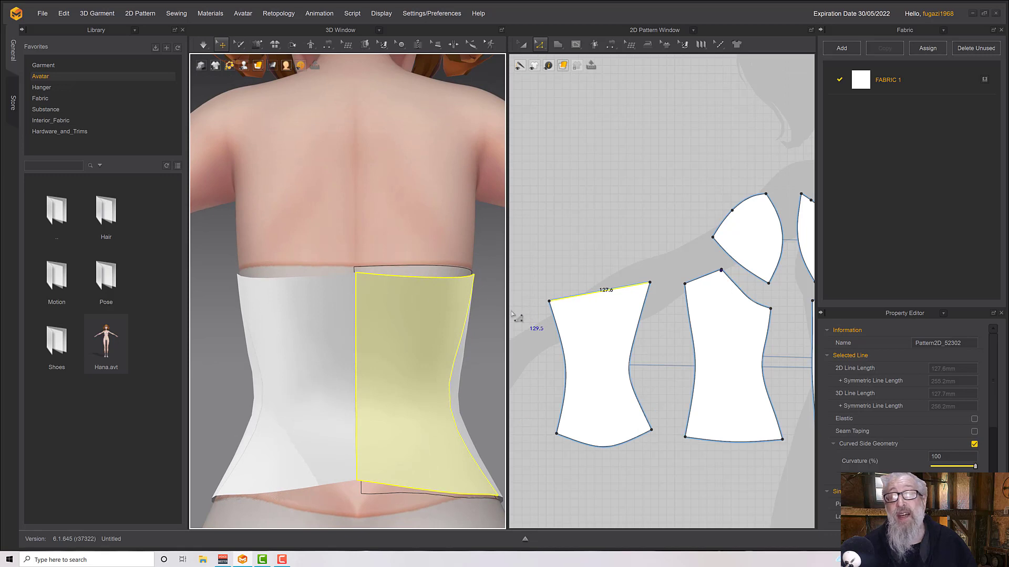
scroll(455, 321, "down", 2)
right_click_drag(427, 406, 425, 421)
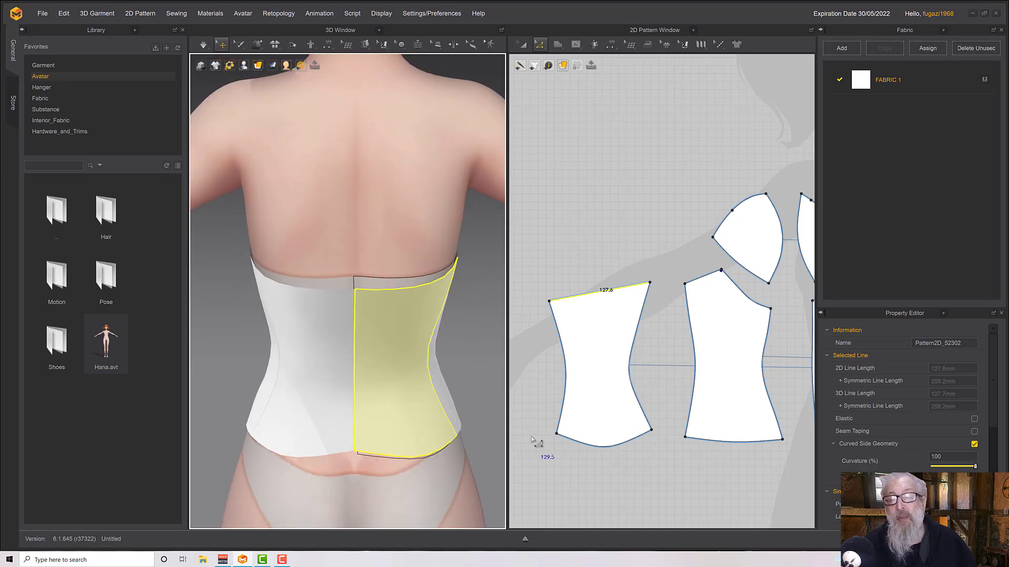
left_click(556, 435)
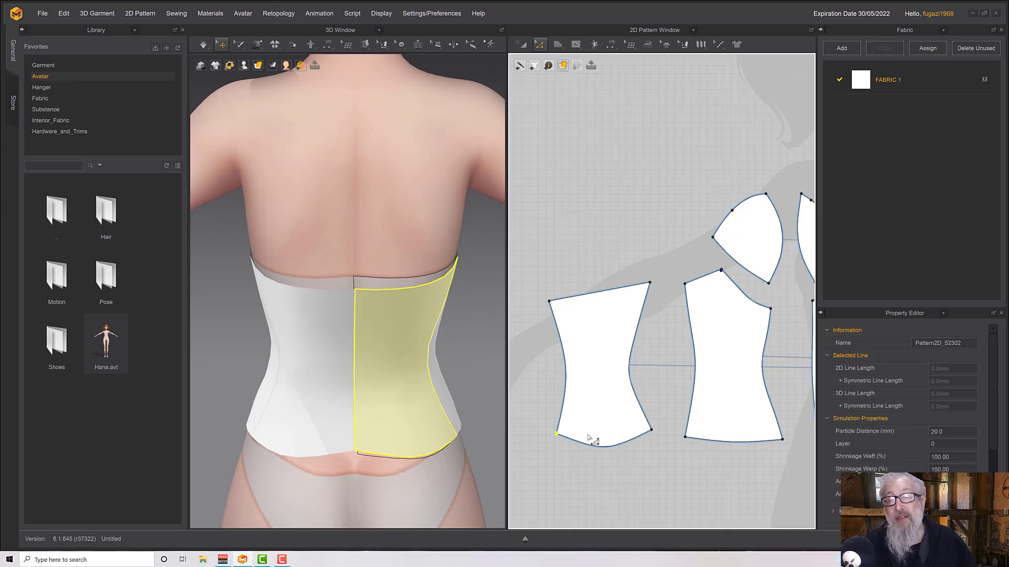
scroll(587, 447, "up", 3)
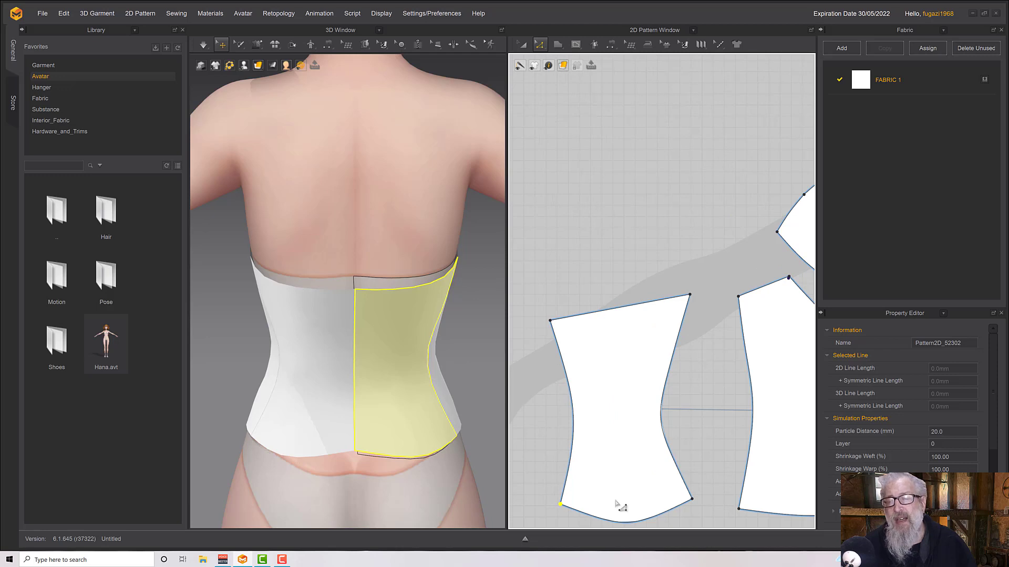
left_click(539, 44)
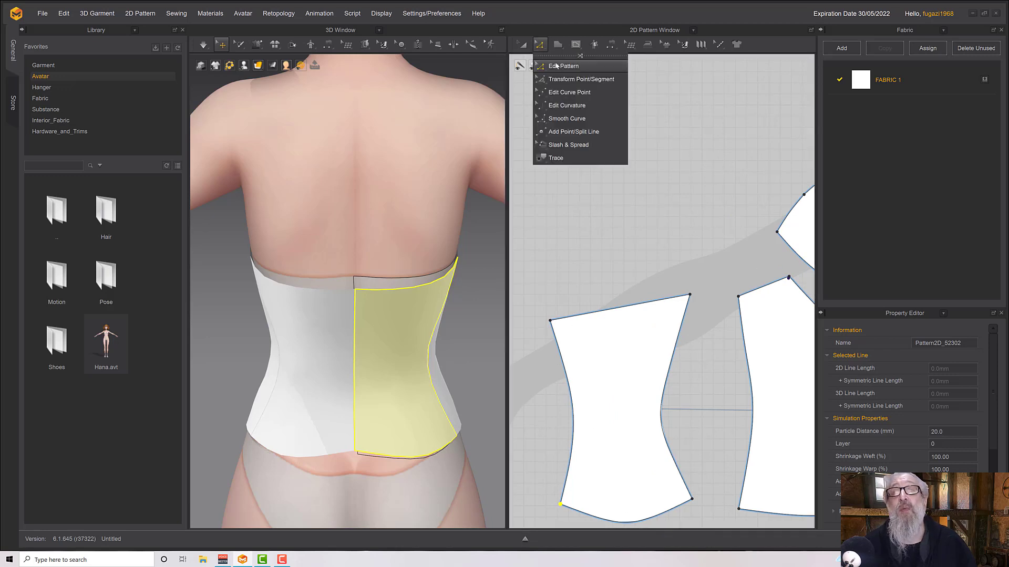
middle_click_drag(607, 389, 598, 294)
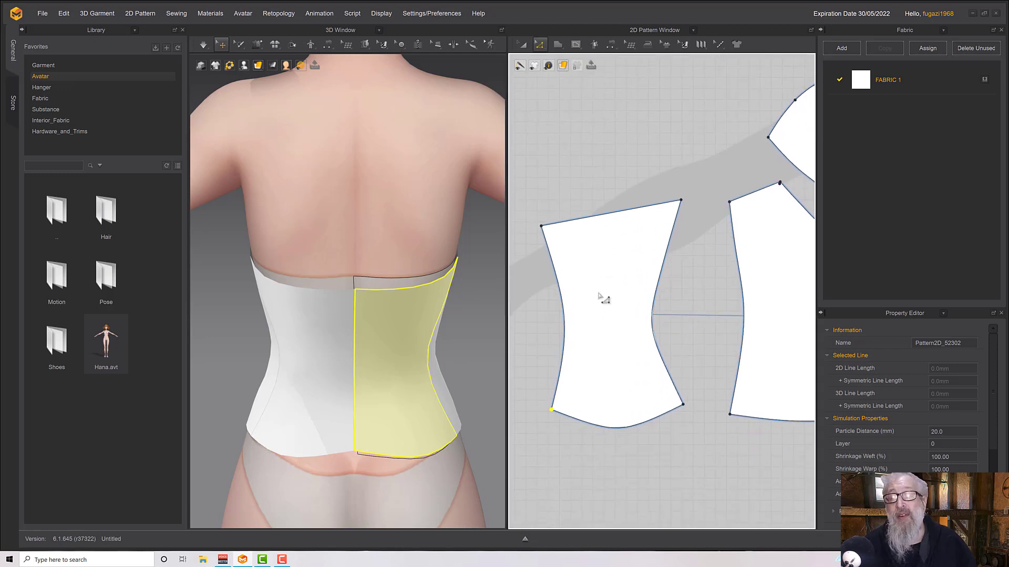
left_click(620, 428)
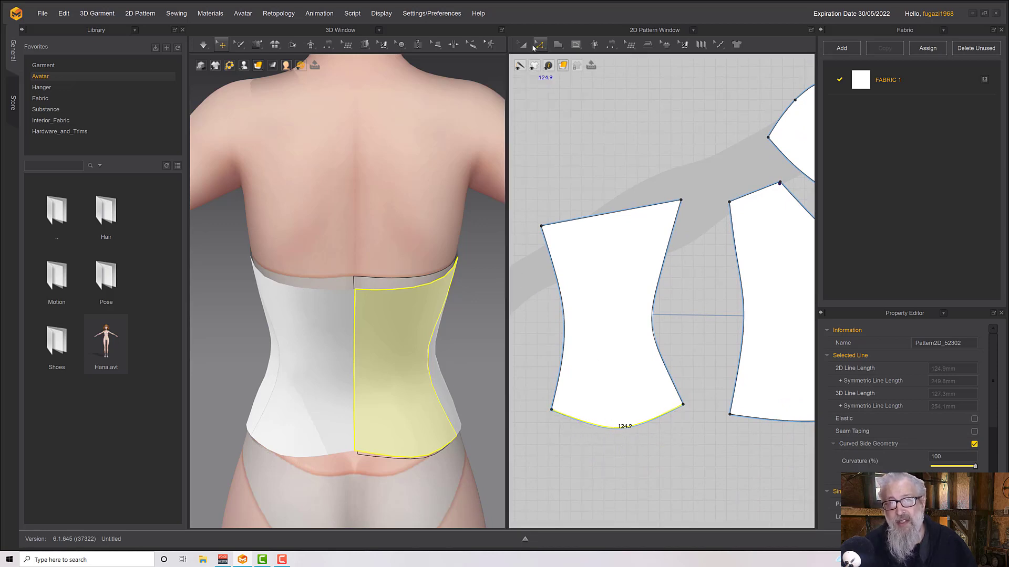
Step: Reshape the back panel's lower edge into a shallower curve by moving its curve points with Edit Curve Point
left_click(534, 46)
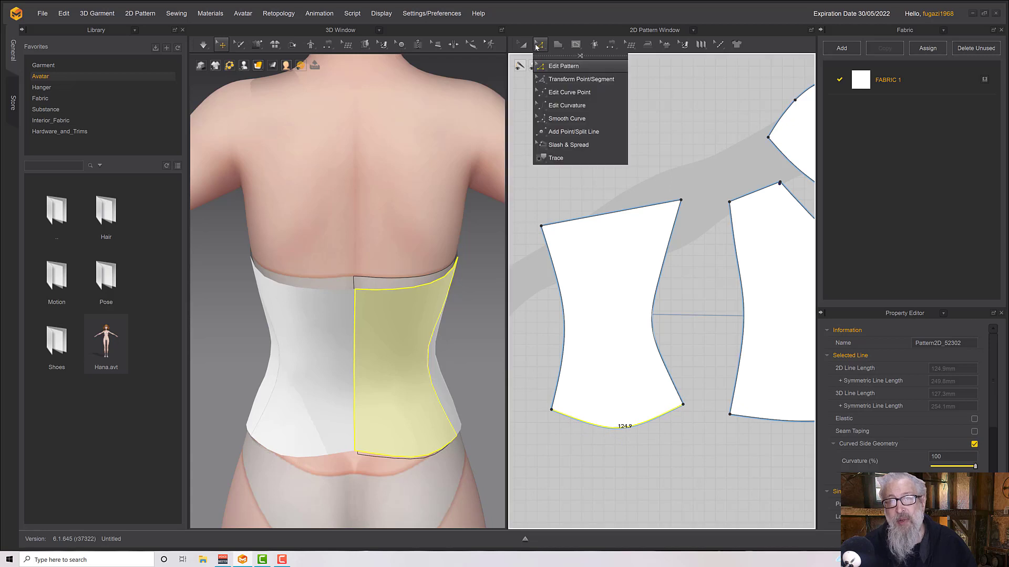
left_click(560, 92)
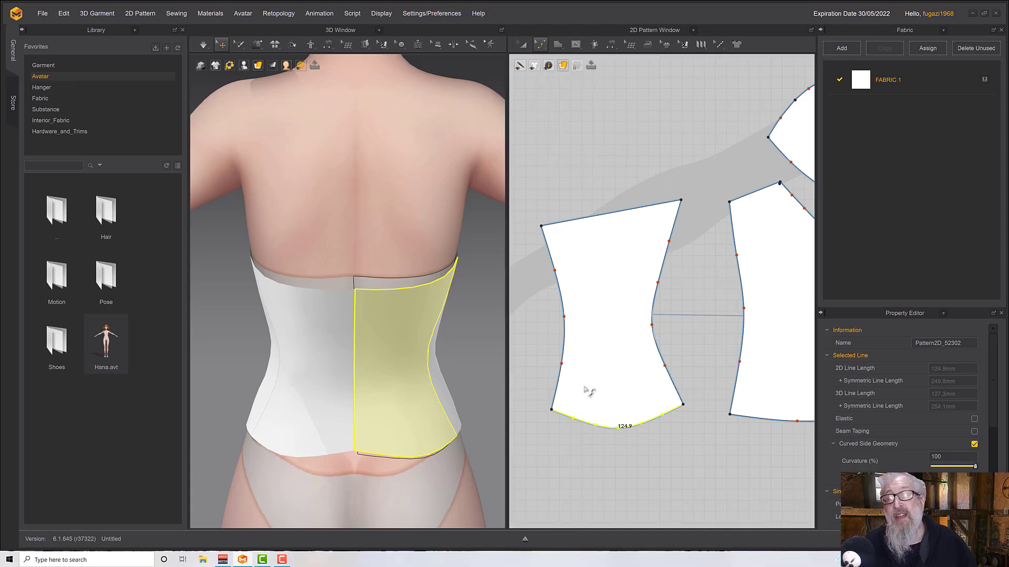
left_click(604, 443)
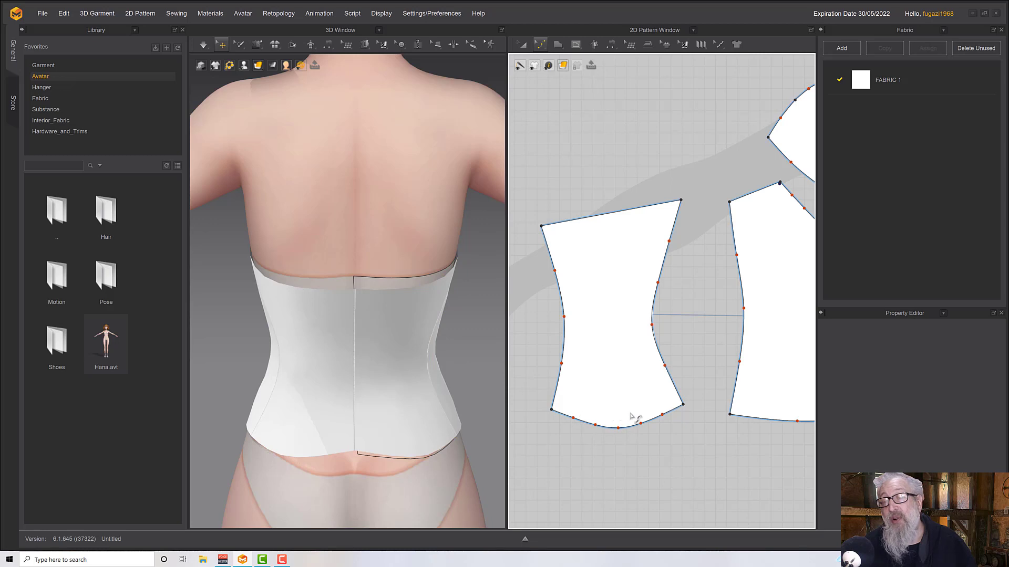
left_click(595, 426)
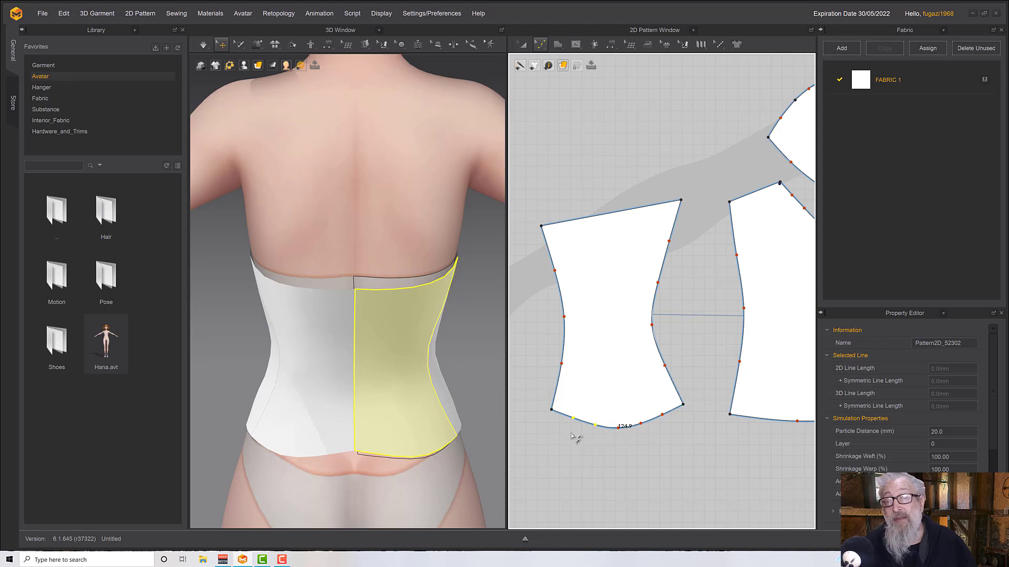
left_click(574, 416)
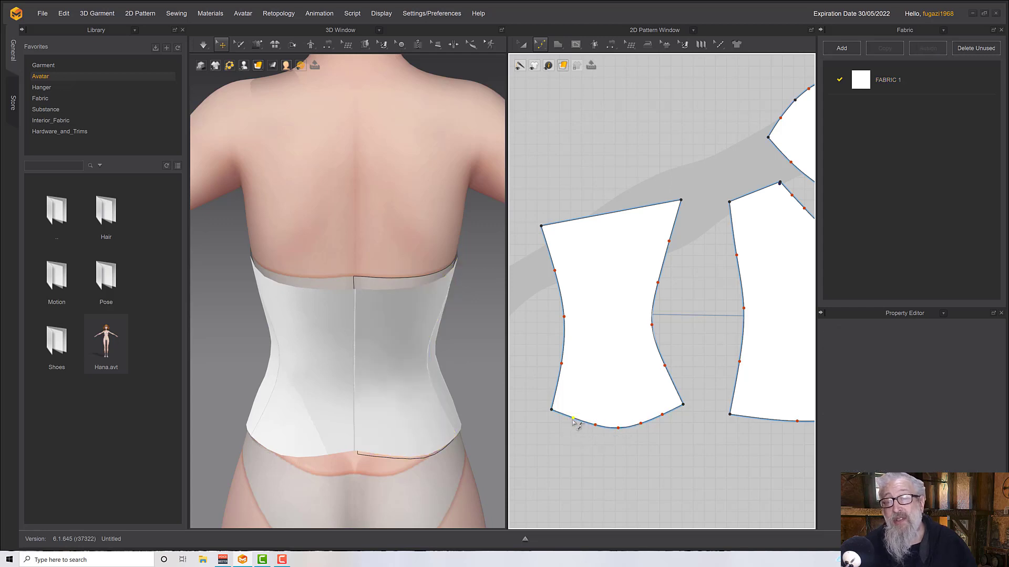
left_click_drag(573, 419, 649, 428)
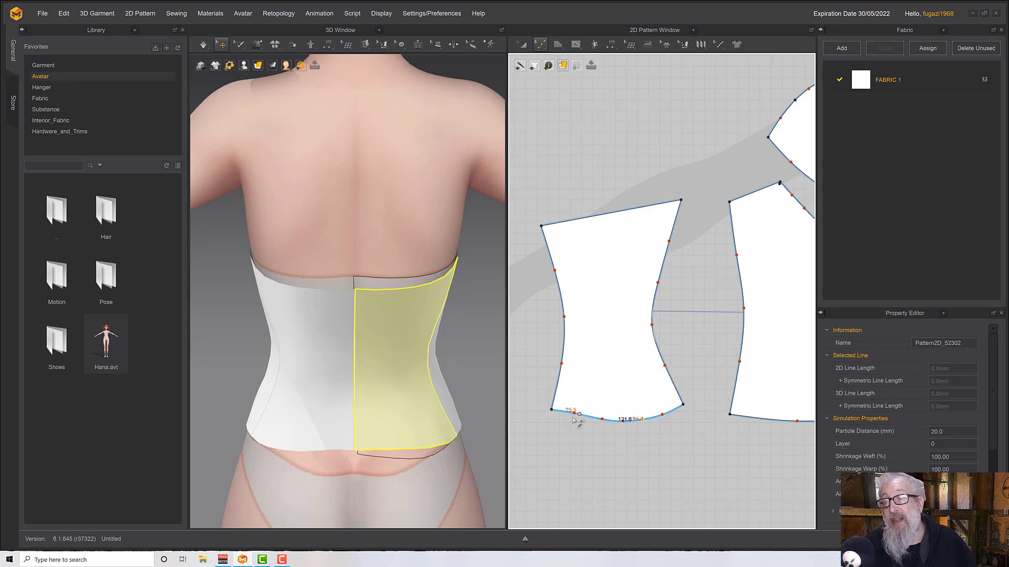
Step: Simulate the top and check the reshaped back hem from the side and the back
right_click_drag(458, 432, 349, 426)
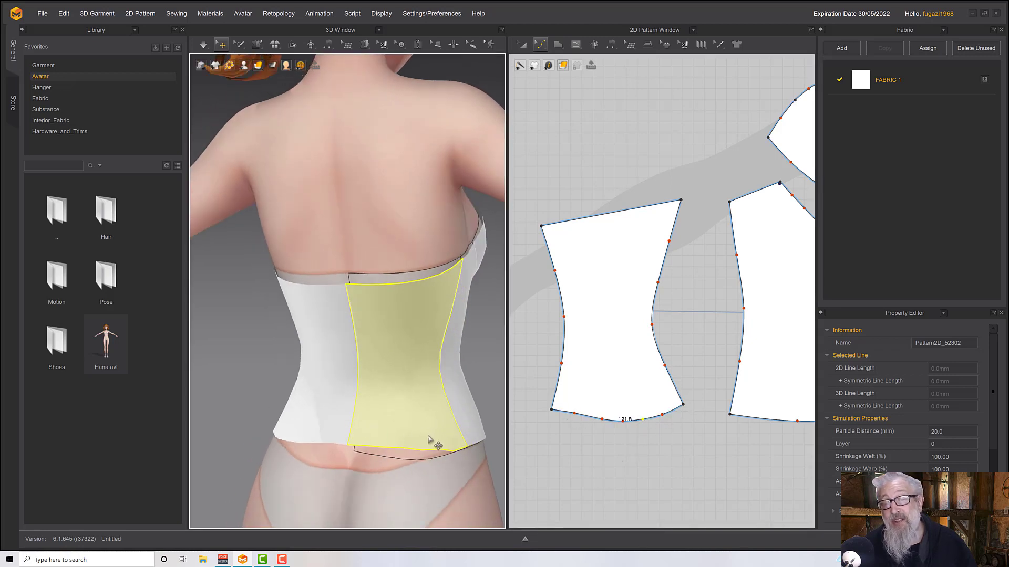
right_click_drag(410, 437, 382, 436)
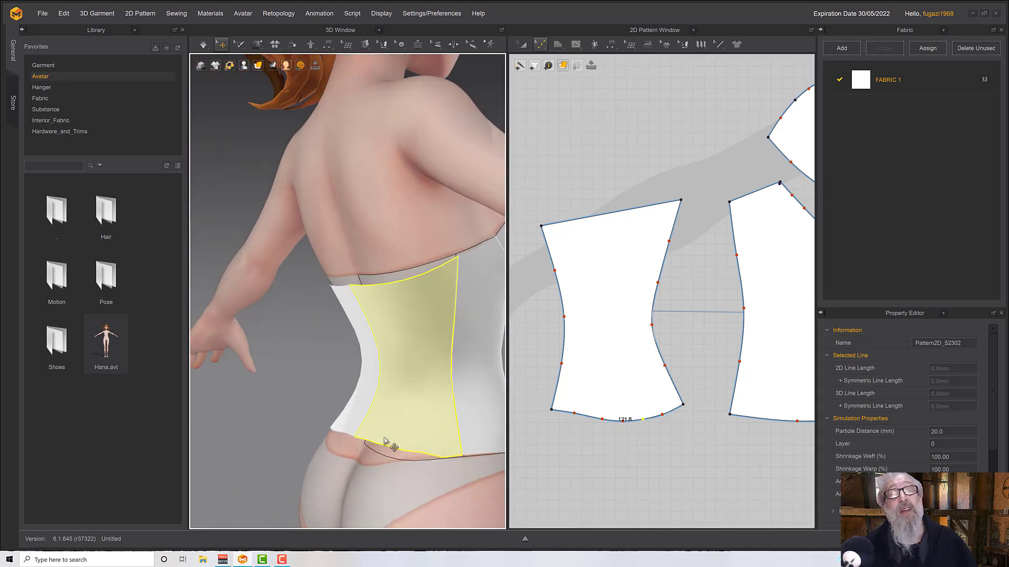
key("space")
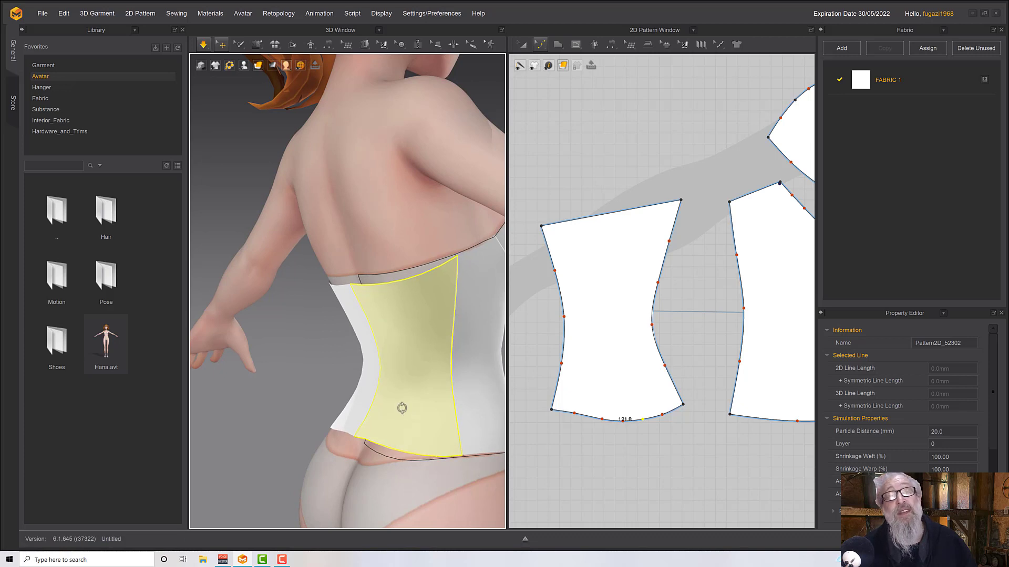
right_click_drag(401, 408, 462, 420)
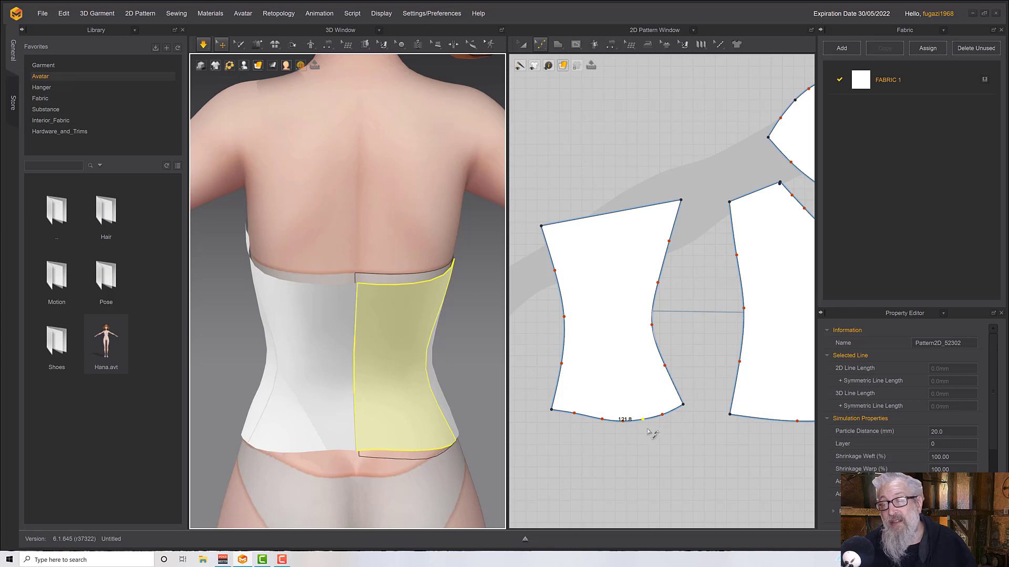
Step: Straighten the back panel's lower edge by selecting and deleting all of its curve points
left_click(666, 447)
left_click_drag(672, 441, 566, 406)
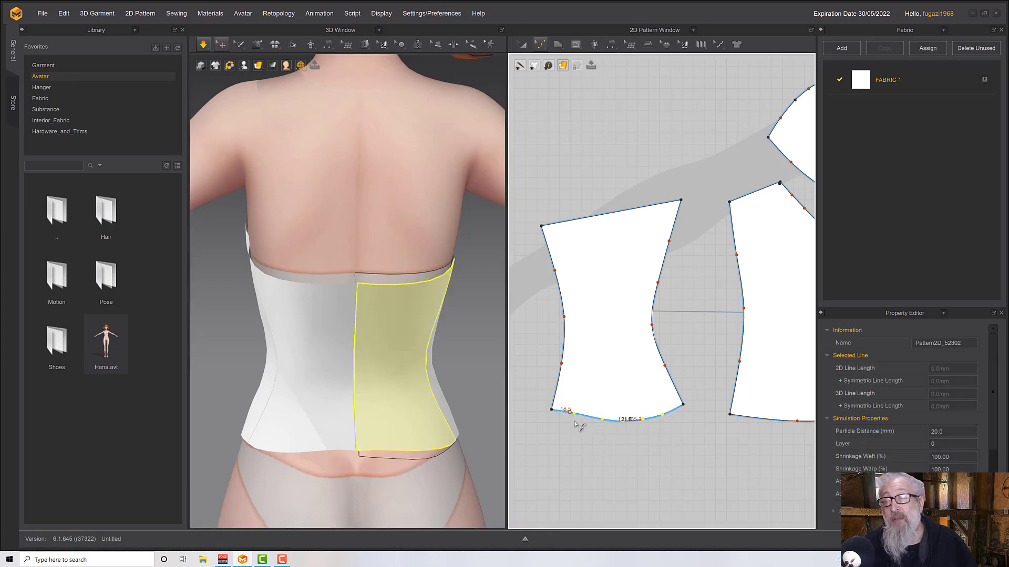
right_click(603, 420)
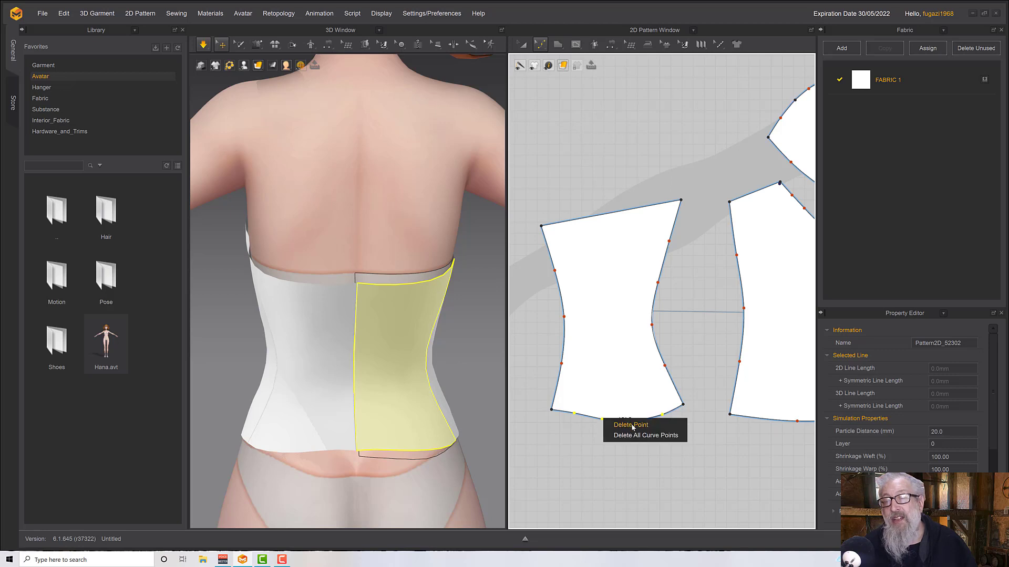
left_click(631, 425)
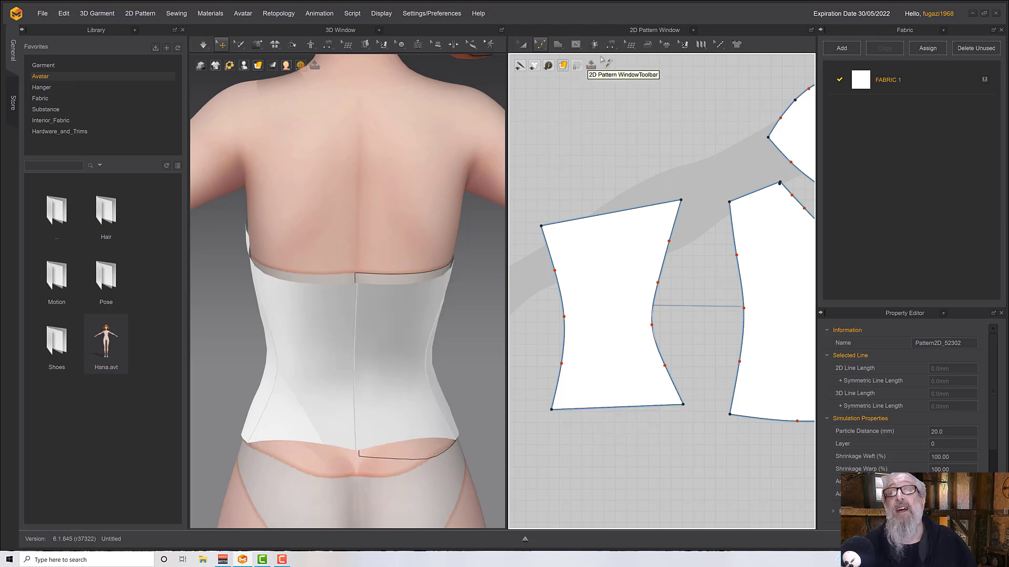
Step: Bend the back panel's lower edge into a smooth downward curve about 121 mm long with Edit Curvature and simulate
left_click(540, 44)
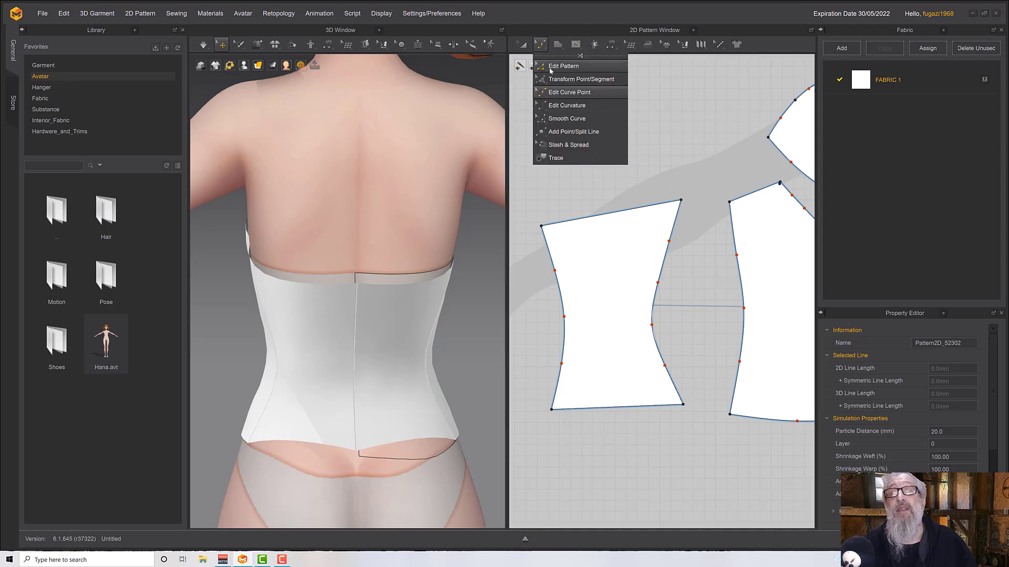
left_click(565, 105)
left_click(621, 411)
left_click_drag(622, 413, 622, 424)
key("space")
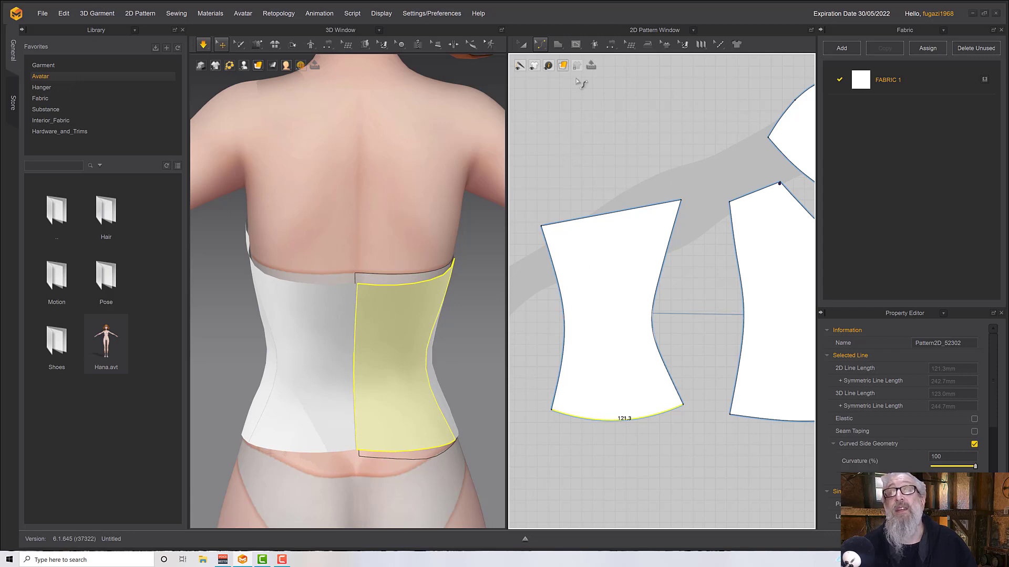
Step: Flatten the hem near the center-back corner to about 120 mm long by adjusting that corner's curve handle with Edit Pattern
left_click(608, 46)
left_click(539, 44)
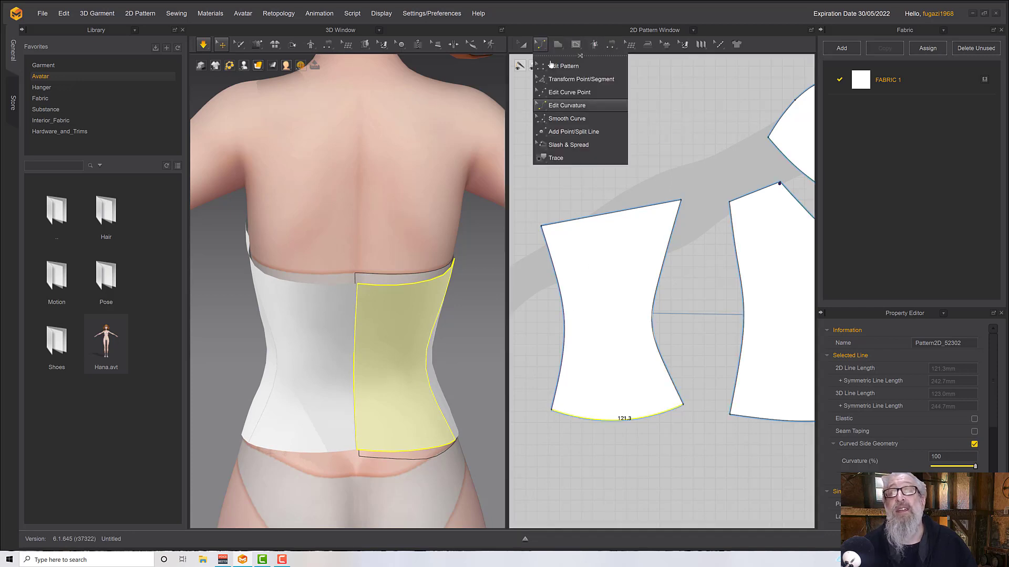
left_click(552, 410)
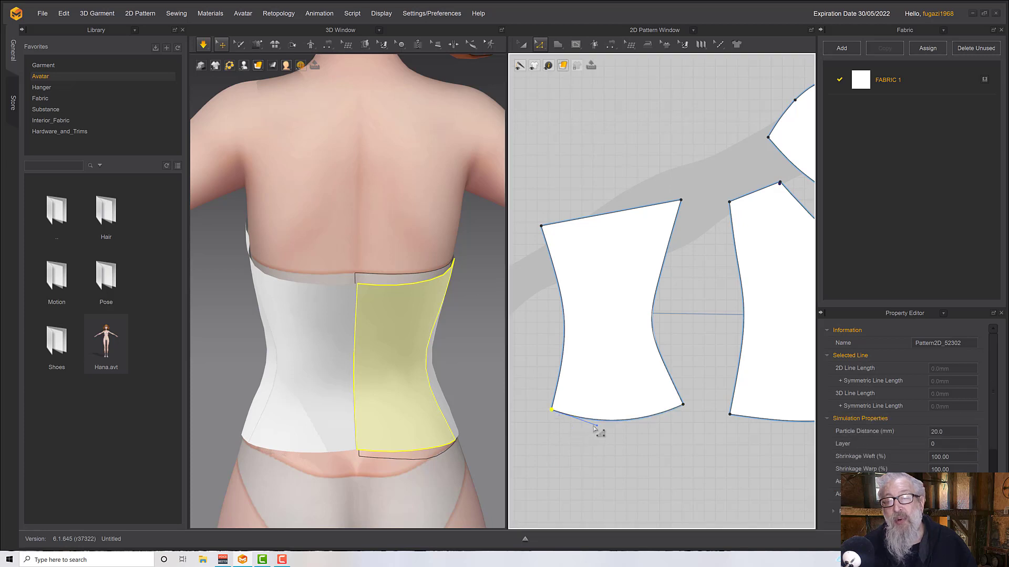
left_click_drag(597, 426, 606, 422)
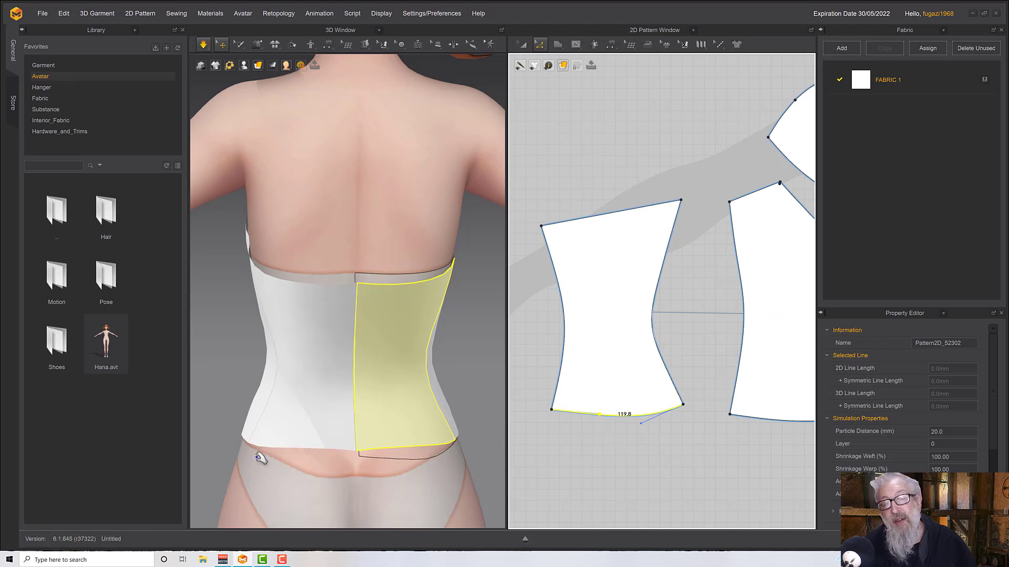
Step: Run the simulation and check the top's fit and hem from the back, the front and an angled full-body view
scroll(342, 450, "down", 5)
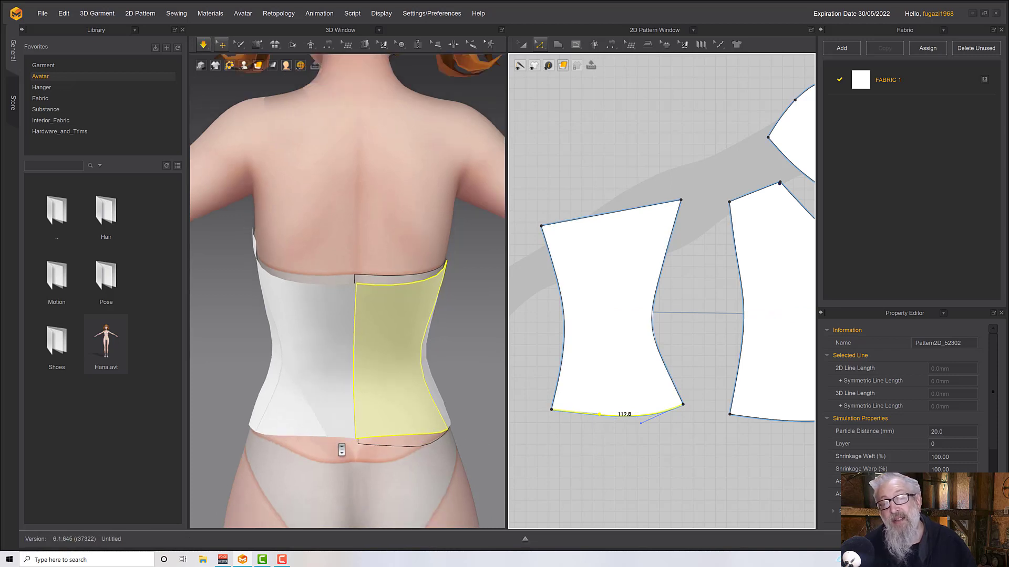
right_click_drag(342, 450, 418, 430)
scroll(423, 444, "up", 4)
middle_click_drag(413, 414, 336, 407)
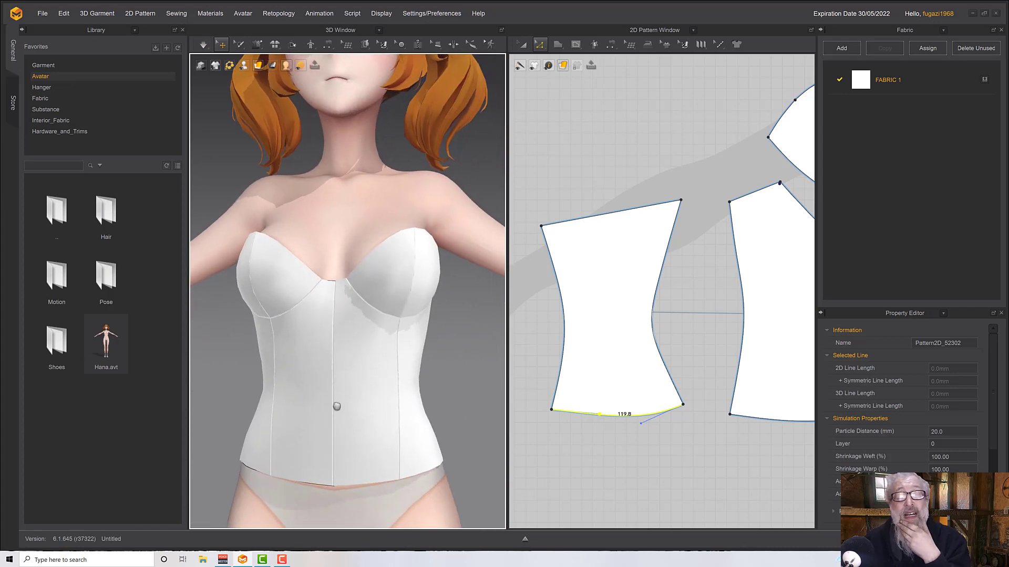
key("space")
scroll(351, 403, "down", 3)
scroll(351, 402, "down", 2)
key("space")
right_click_drag(351, 403, 386, 400)
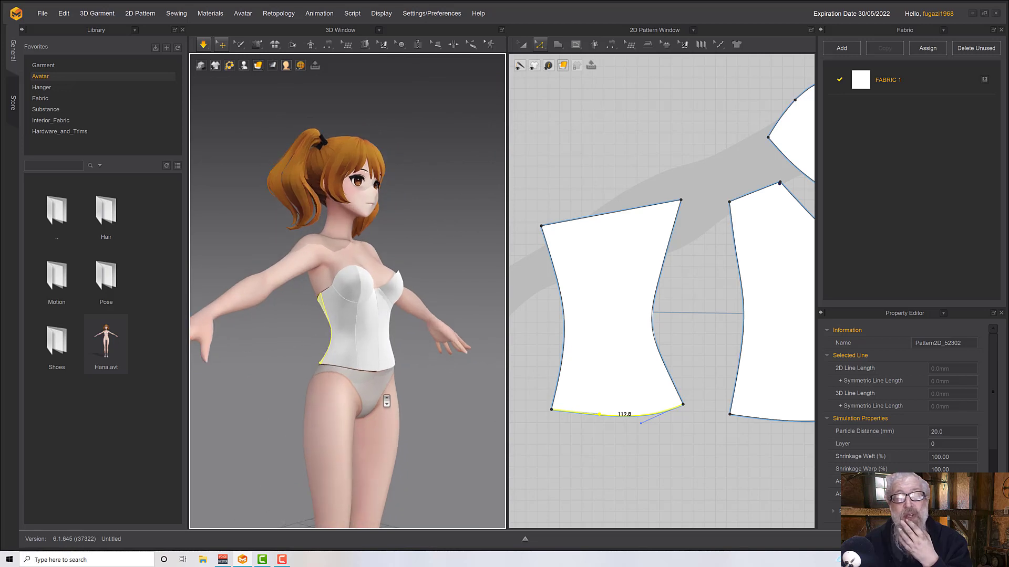
key("space")
scroll(386, 401, "up", 2)
scroll(386, 401, "up", 2)
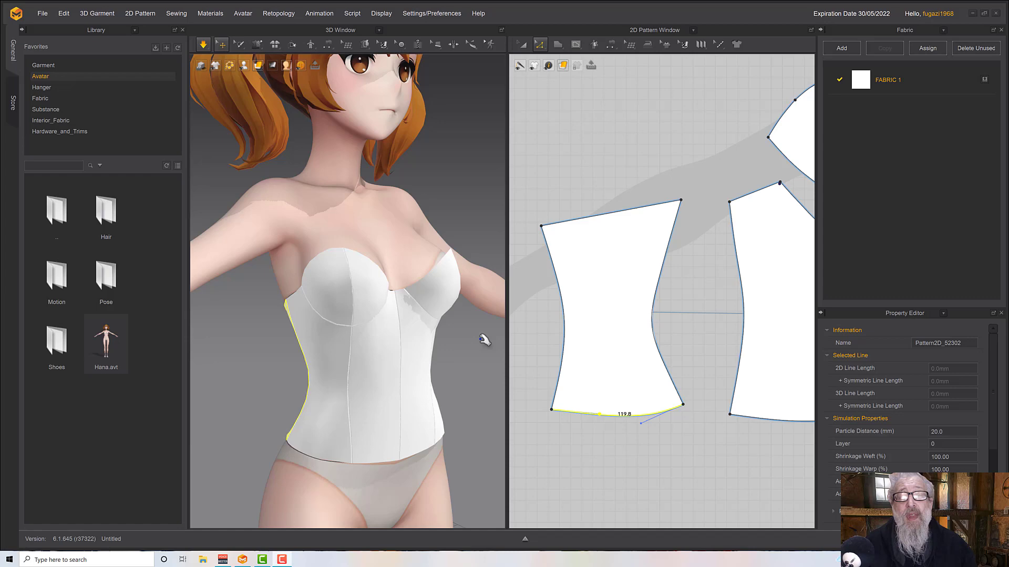
key("2")
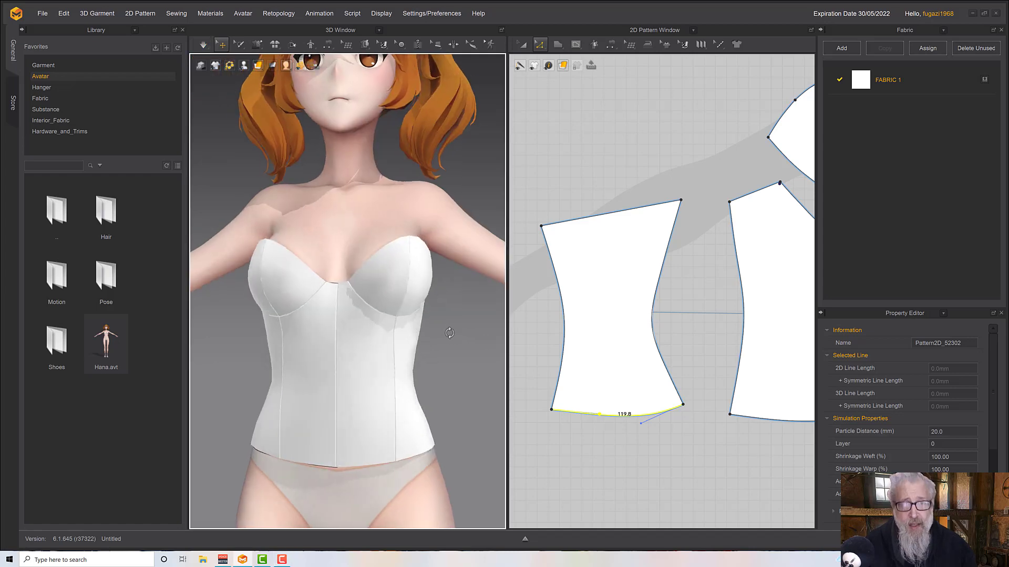
Step: Select all the pattern pieces with the transform tool and move them together further down the avatar silhouette
scroll(710, 307, "down", 8)
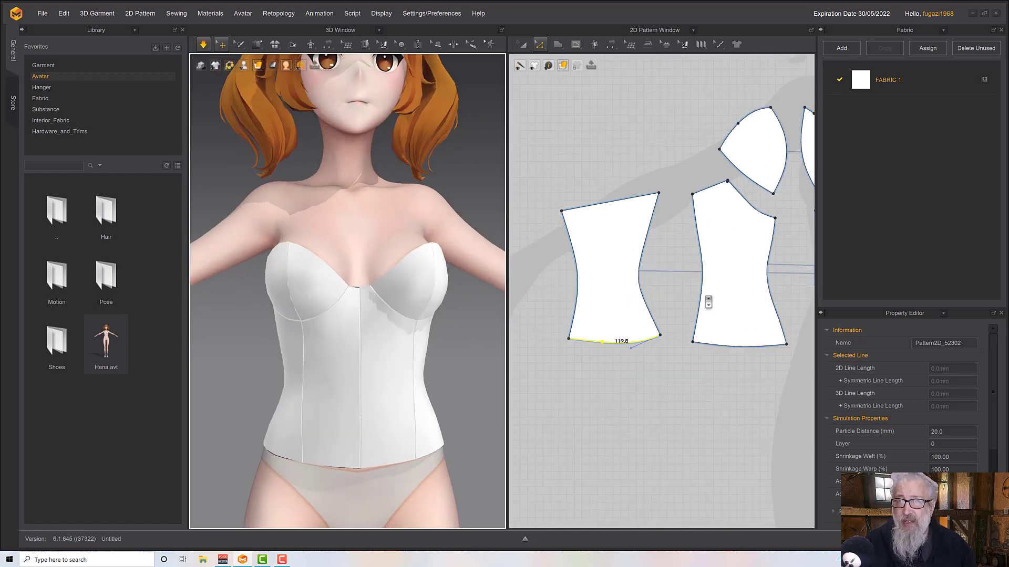
key("a")
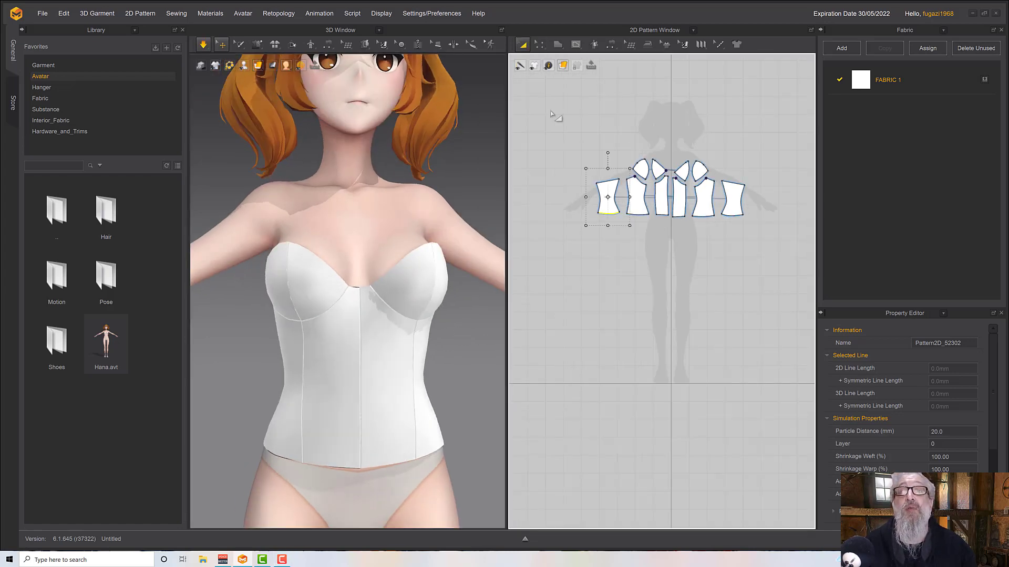
left_click_drag(554, 115, 788, 255)
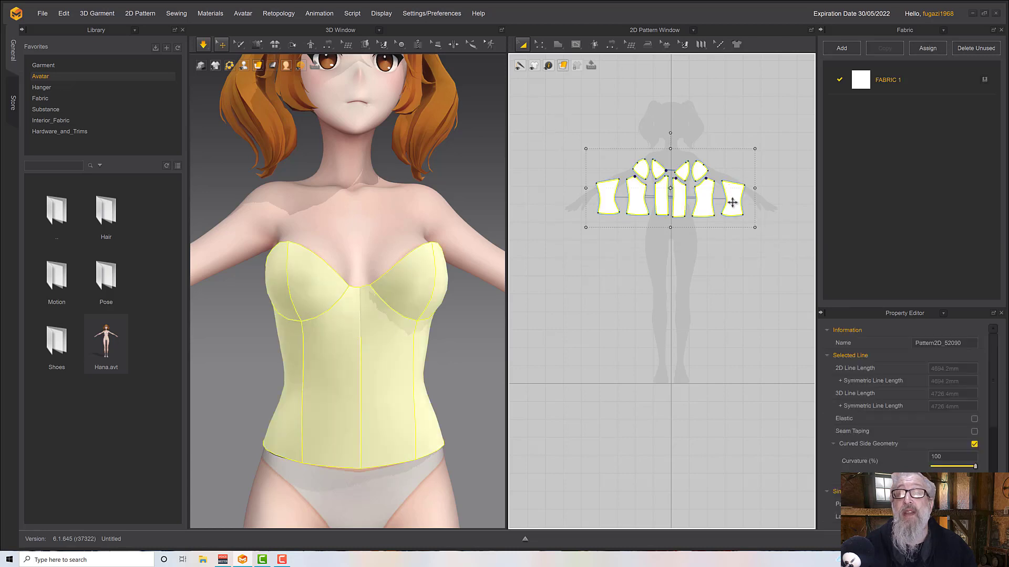
left_click_drag(732, 203, 737, 236)
scroll(696, 183, "down", 3)
scroll(696, 183, "up", 8)
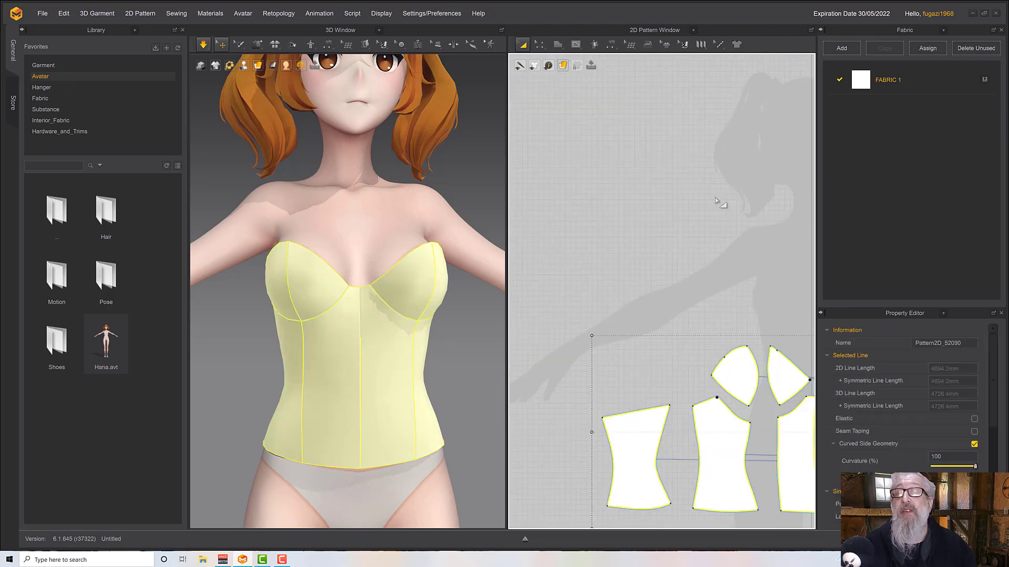
middle_click_drag(715, 199, 493, 184)
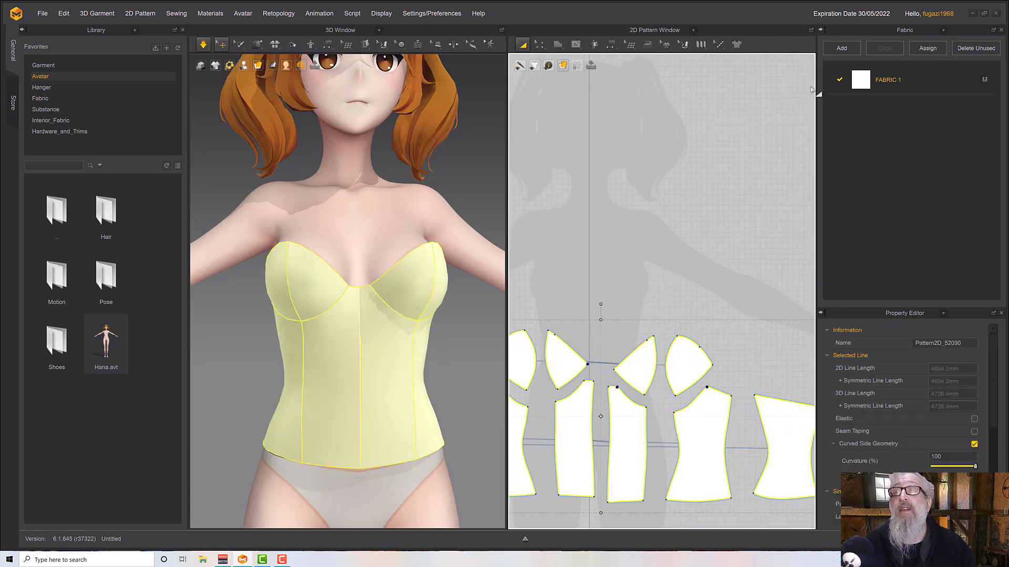
Step: Draw a horizontal rectangular collar strip about 200 mm long and 23 mm high across the avatar silhouette's neck
left_click(558, 45)
left_click(567, 79)
middle_click_drag(618, 162, 660, 159)
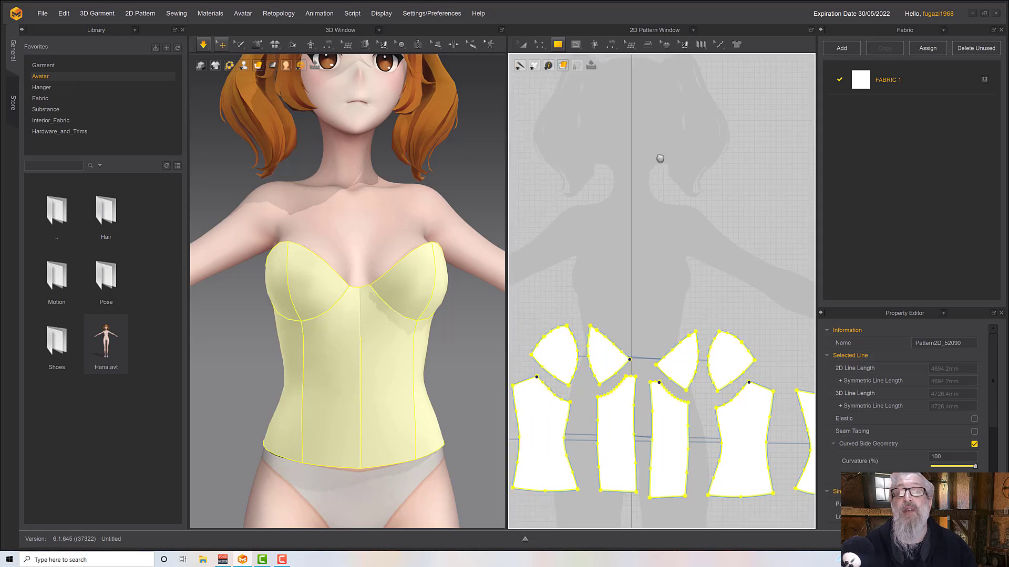
left_click_drag(578, 176, 685, 188)
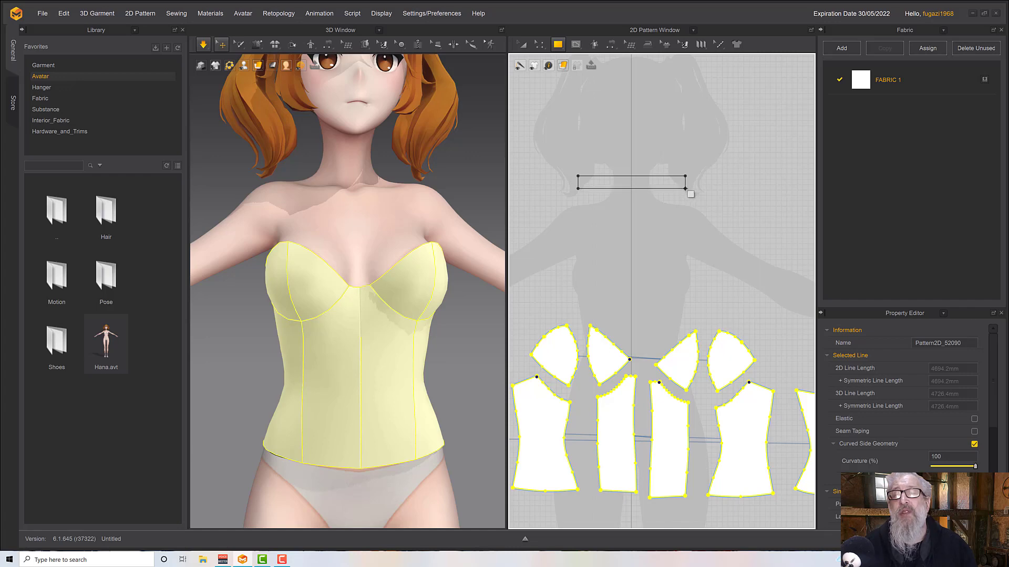
Step: Wrap the collar strip around the front of the neck using the avatar's arrangement points and shift it closer to the neck
right_click_drag(372, 229, 392, 197)
key("shift+f")
left_click(392, 173)
key("shift+f")
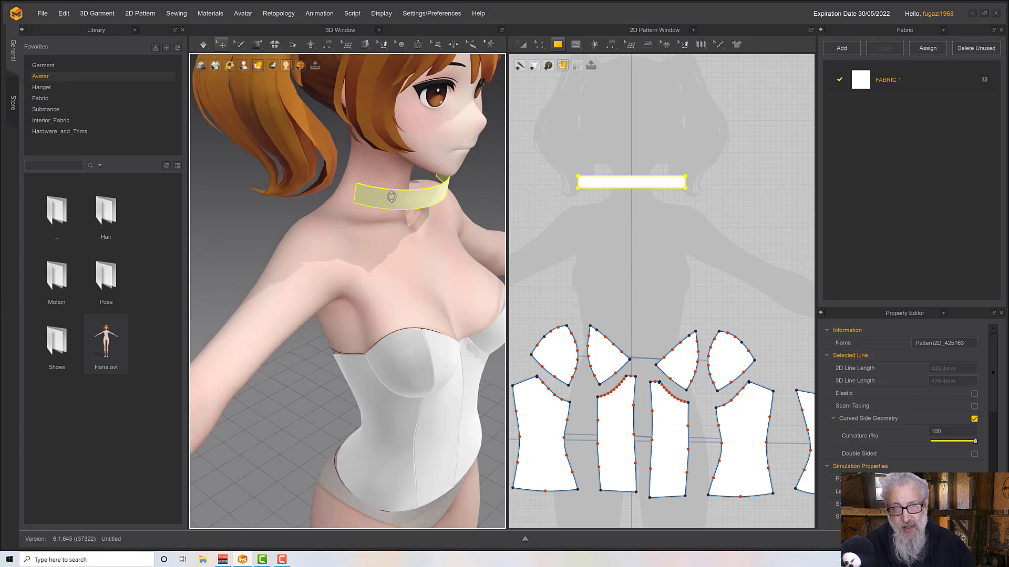
left_click(430, 192)
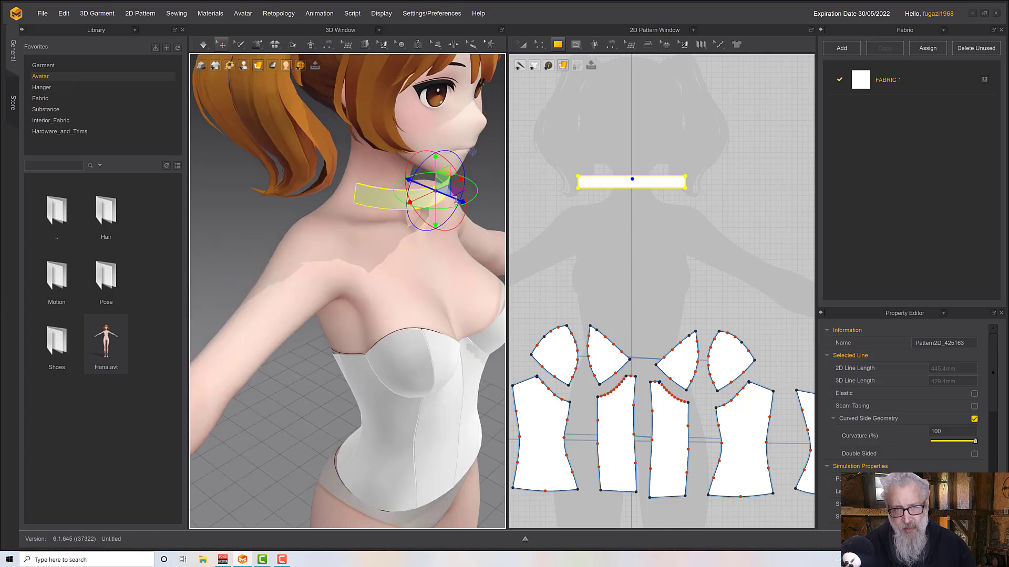
left_click_drag(455, 200, 423, 197)
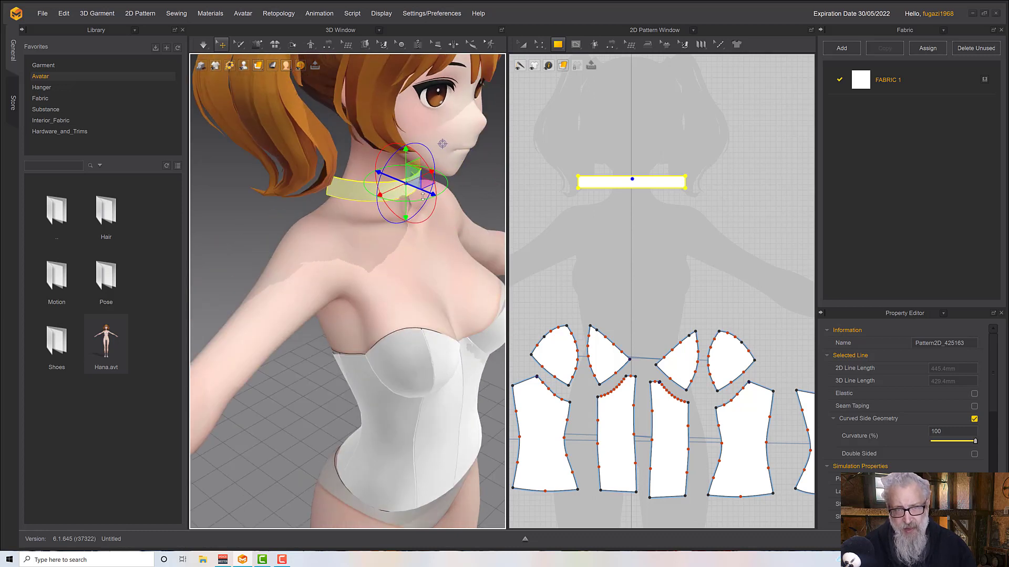
Step: Sew the collar's two short ends together behind the neck with Segment Sewing and simulate it
left_click(610, 44)
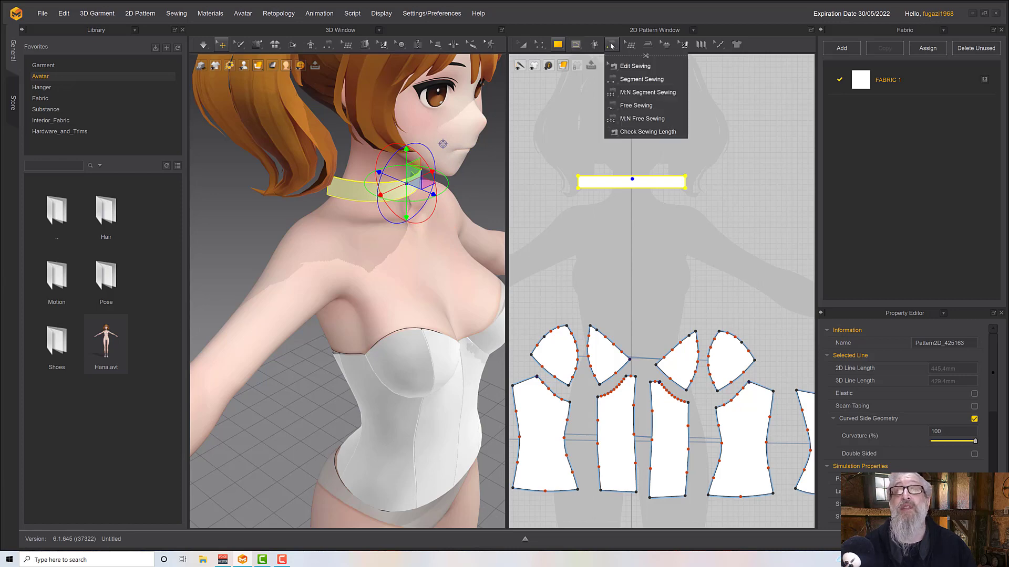
left_click(578, 183)
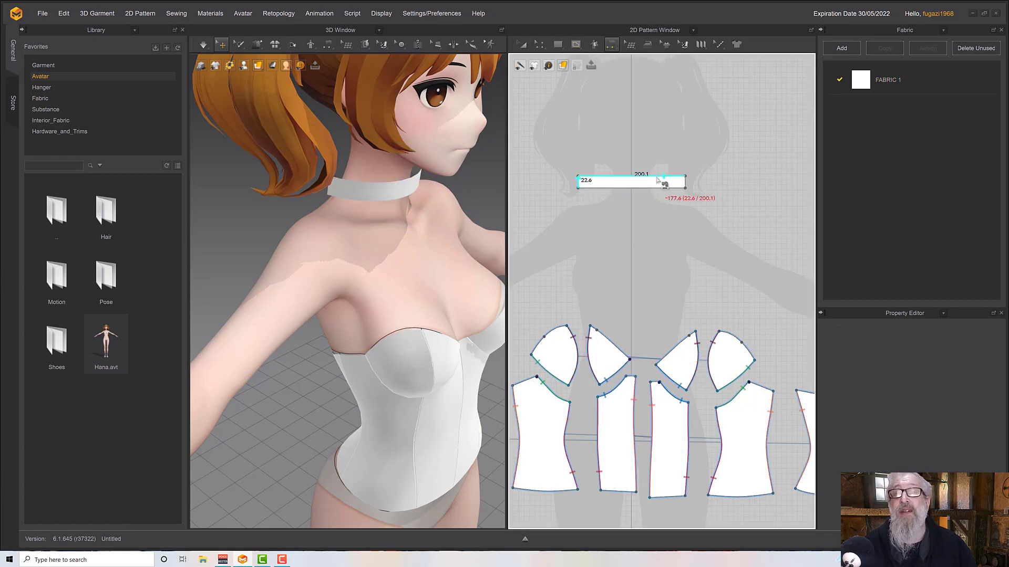
left_click(686, 184)
right_click_drag(317, 218, 314, 212)
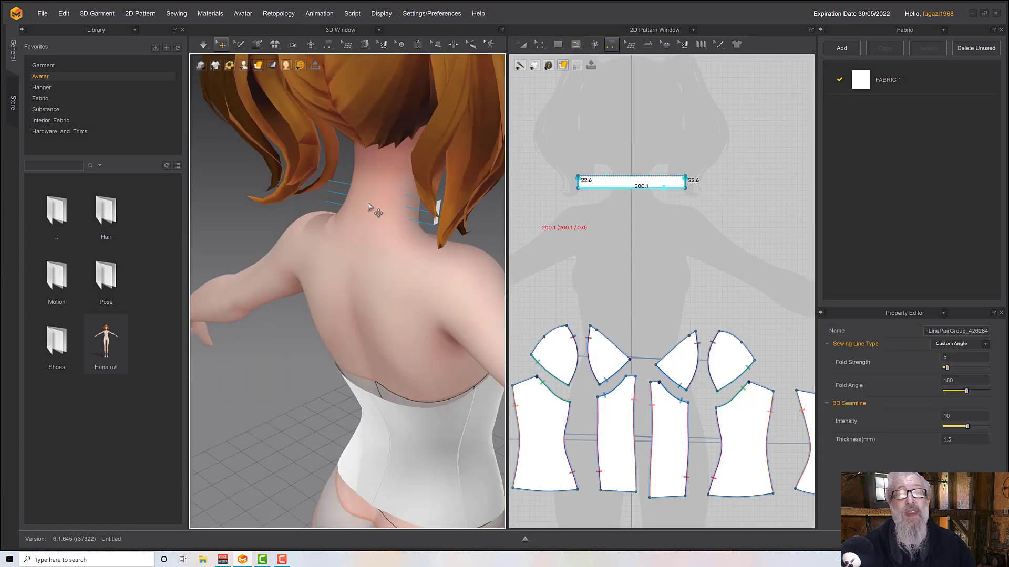
key("space")
right_click_drag(392, 215, 383, 191)
left_click(399, 192)
key("space")
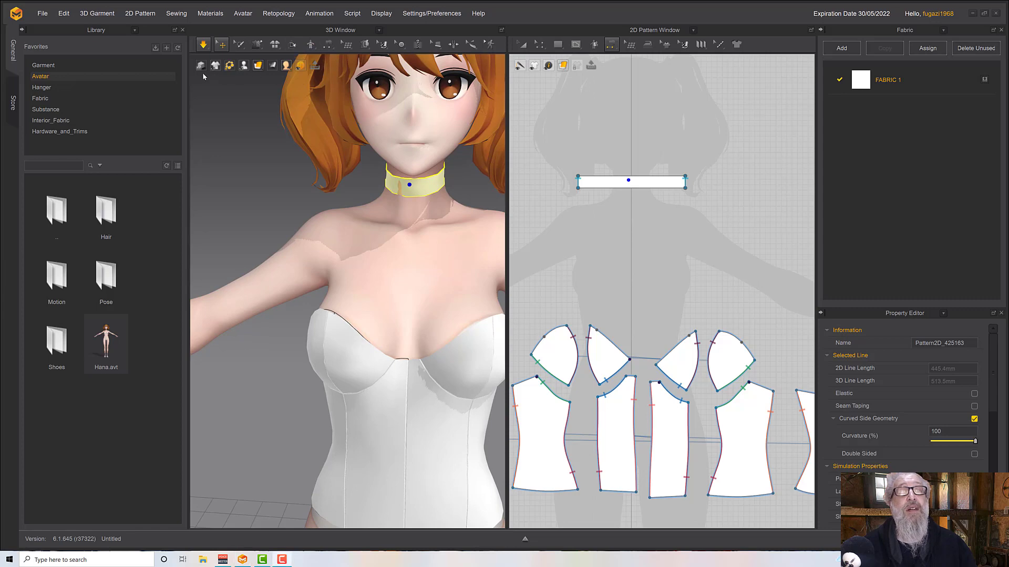
Step: Turn on the strain map and inspect the simulated collar from an angled side view
left_click(272, 65)
left_click(287, 78)
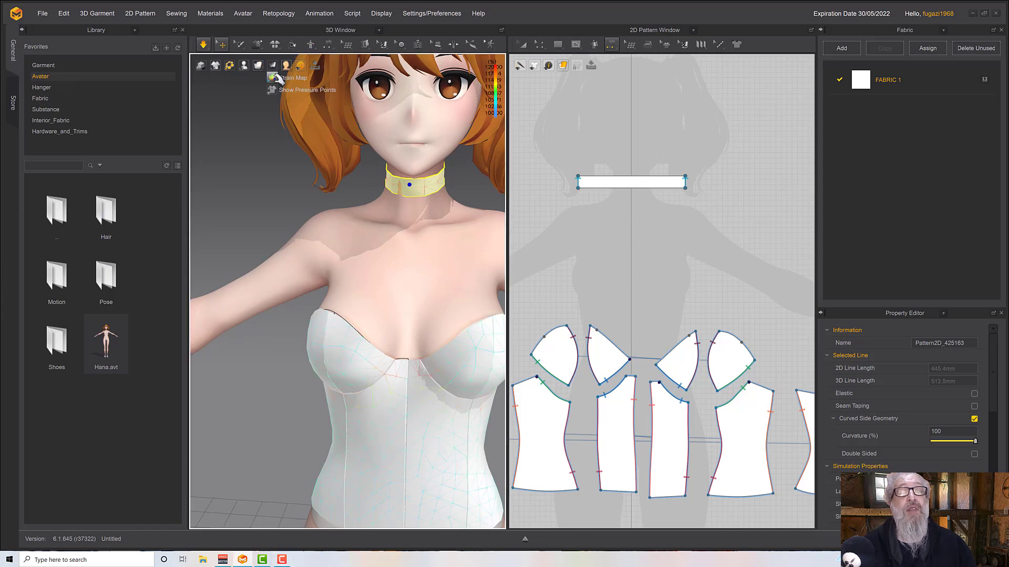
right_click_drag(368, 194, 406, 206)
key("space")
left_click(448, 195)
scroll(406, 205, "down", 2)
scroll(406, 206, "down", 2)
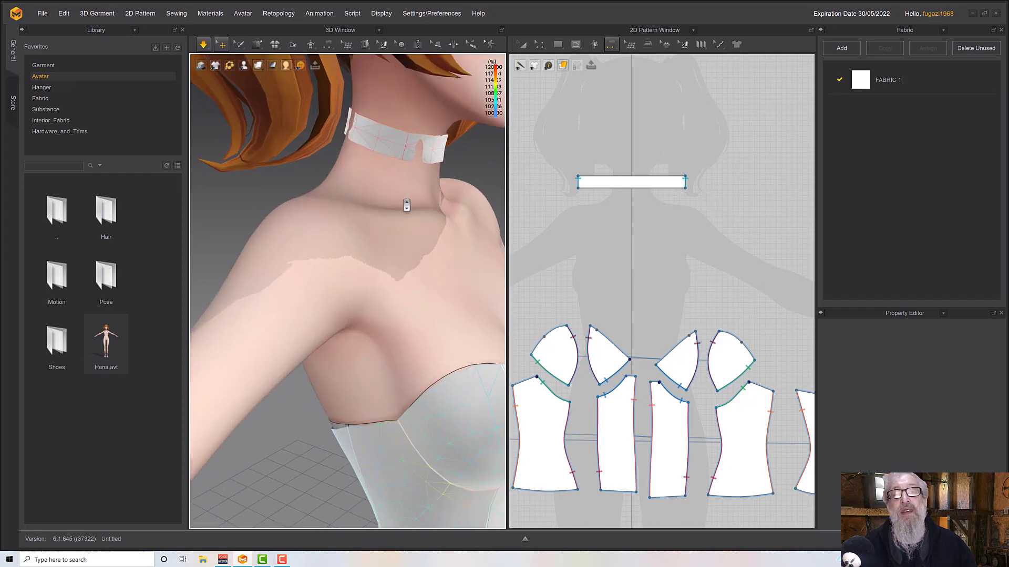
Step: Lengthen the collar strip evenly on both ends with Transform Pattern and simulate the looser fit
left_click(559, 45)
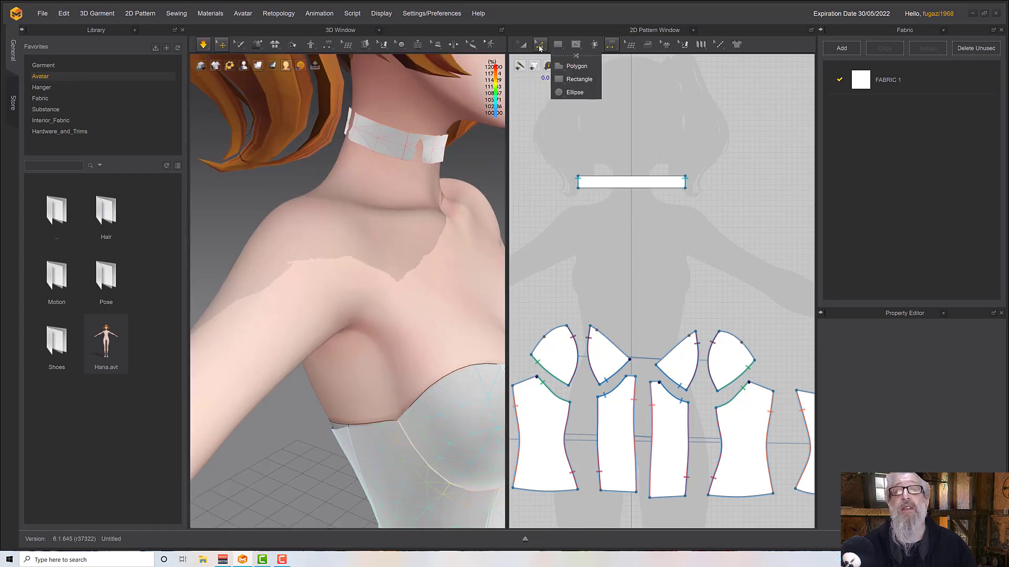
left_click(523, 46)
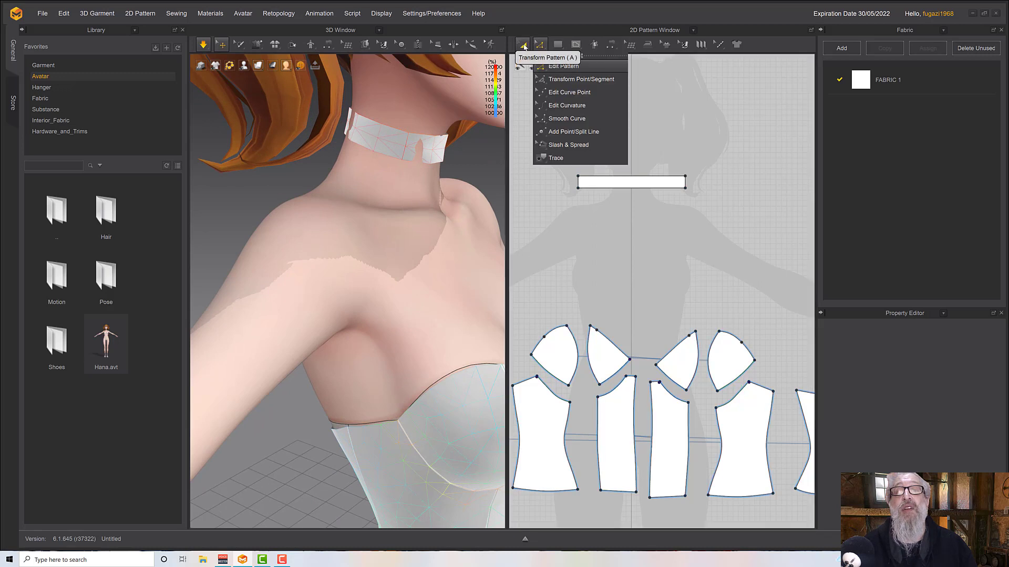
left_click(617, 182)
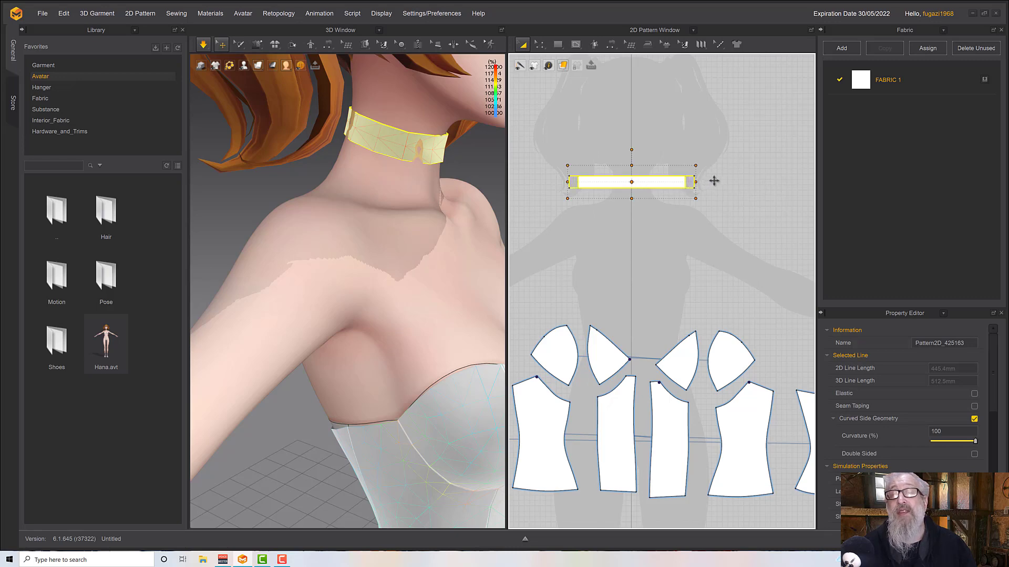
left_click_drag(713, 181, 726, 180)
key("space")
right_click_drag(371, 196, 375, 160)
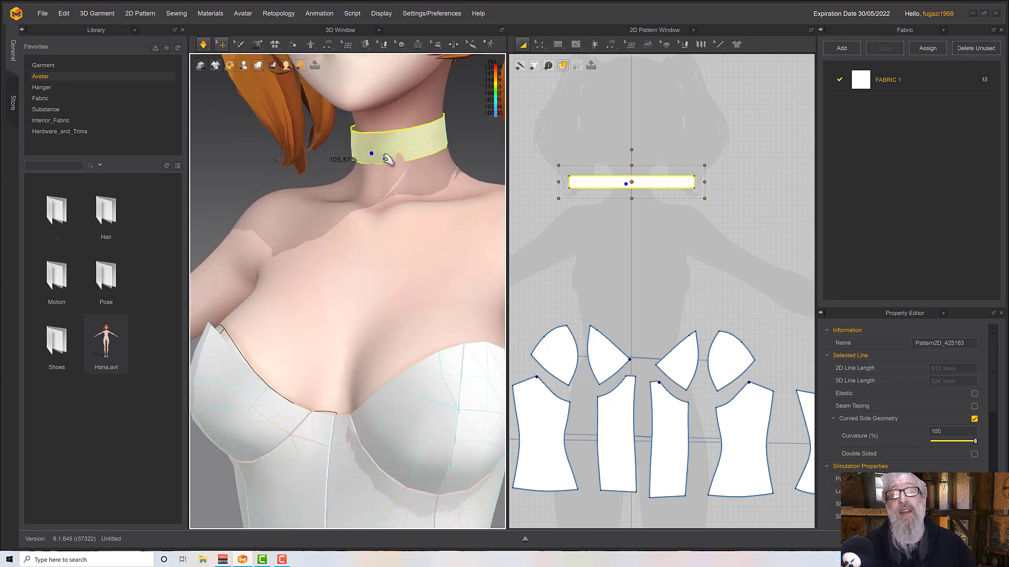
Step: Tug the collar during simulation and check its fit around the neck from several angles
left_click_drag(407, 155, 429, 173)
right_click_drag(428, 173, 450, 173)
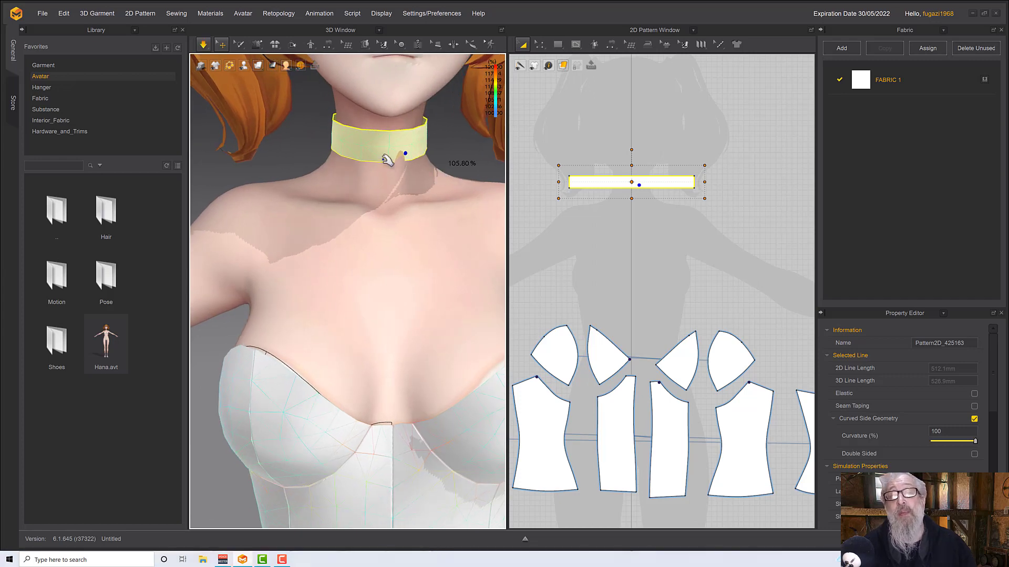
right_click_drag(458, 178, 435, 177)
key("space")
scroll(423, 167, "up", 5)
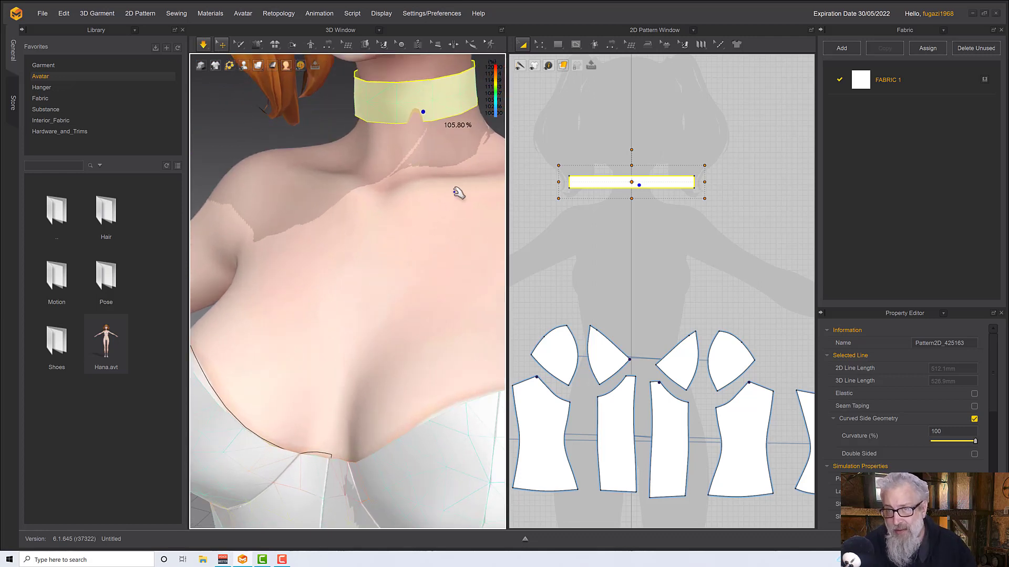
Step: Scale the collar strip vertically about its center to roughly double its height and view it on the avatar
right_click_drag(645, 249, 681, 257)
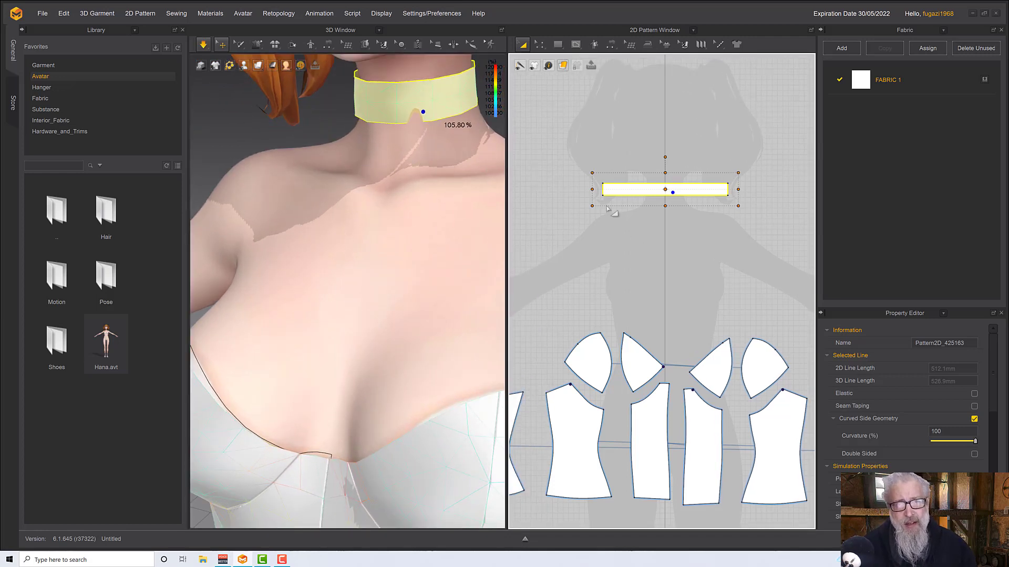
left_click_drag(665, 206, 665, 212)
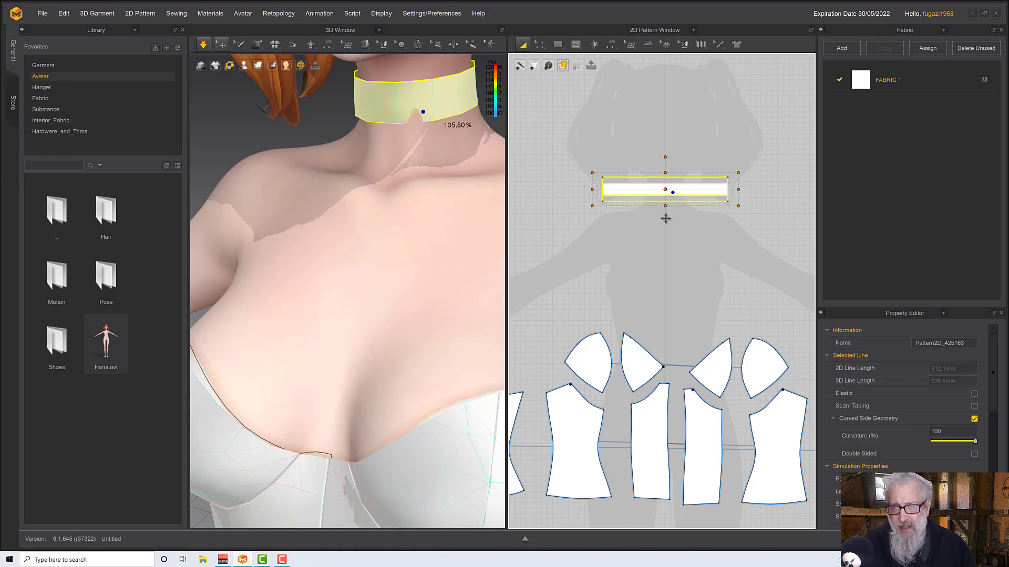
right_click_drag(455, 194, 403, 276)
scroll(438, 189, "down", 3)
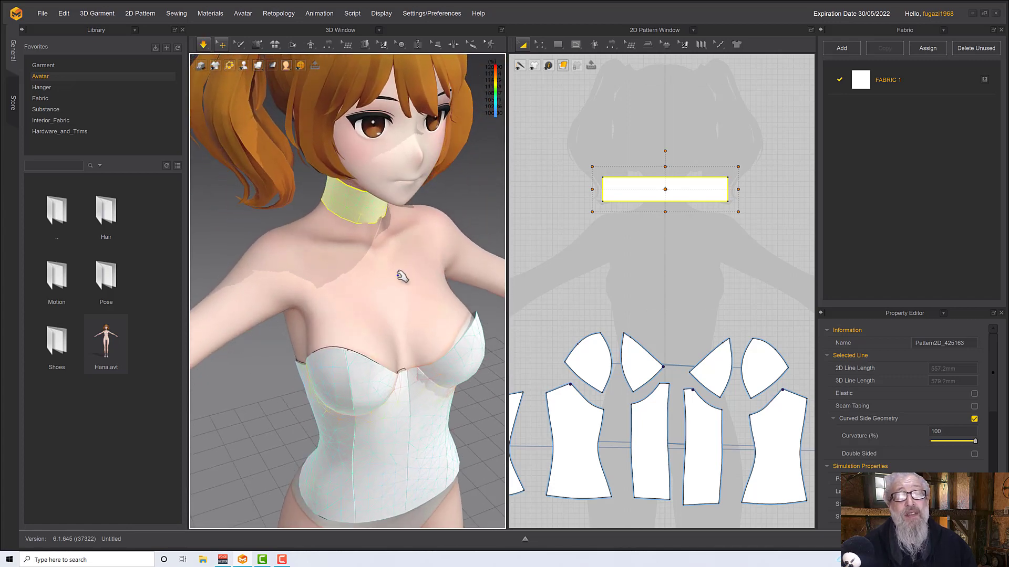
Step: Draw a narrow vertical rectangular strip between the collar and the cup patterns on the shoulder side
left_click(558, 45)
left_click_drag(603, 229, 613, 319)
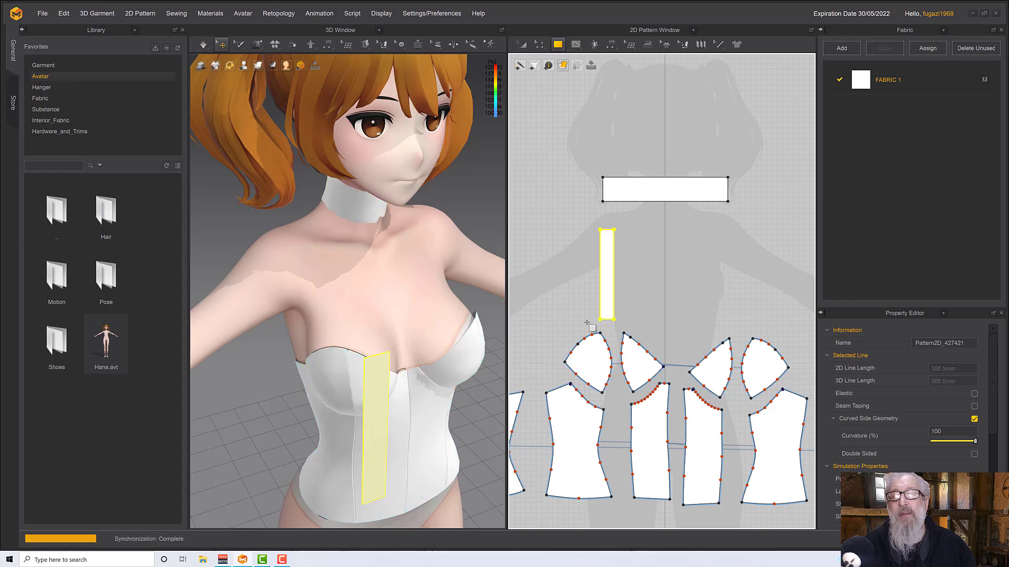
right_click_drag(398, 361, 377, 306)
right_click_drag(331, 257, 347, 270)
Step: Examine the strain map percentages on the new strip, the collar, the cup and the side and front panels
left_click(394, 323)
right_click_drag(414, 320, 412, 336)
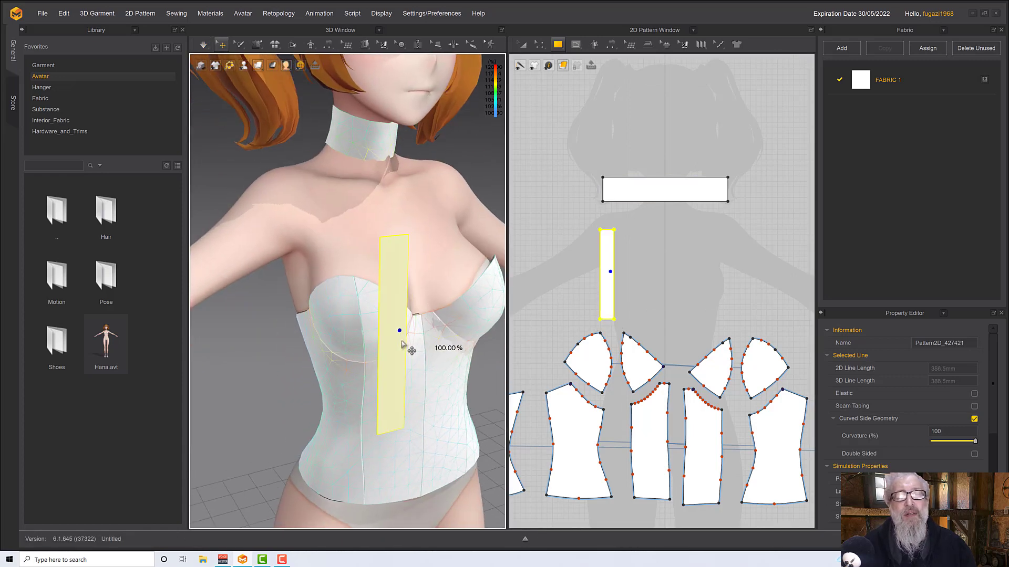
right_click_drag(363, 314, 285, 78)
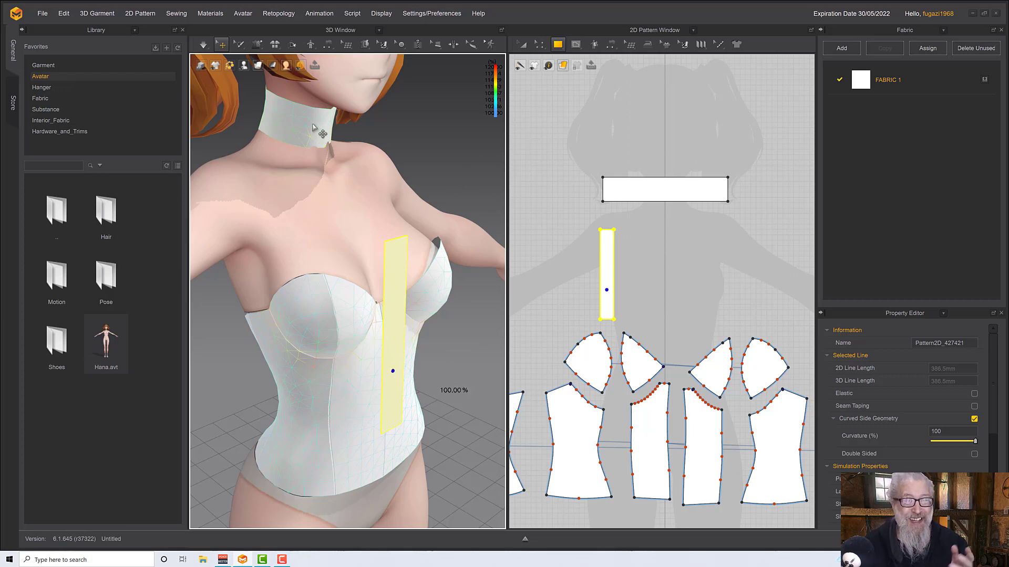
left_click(317, 145)
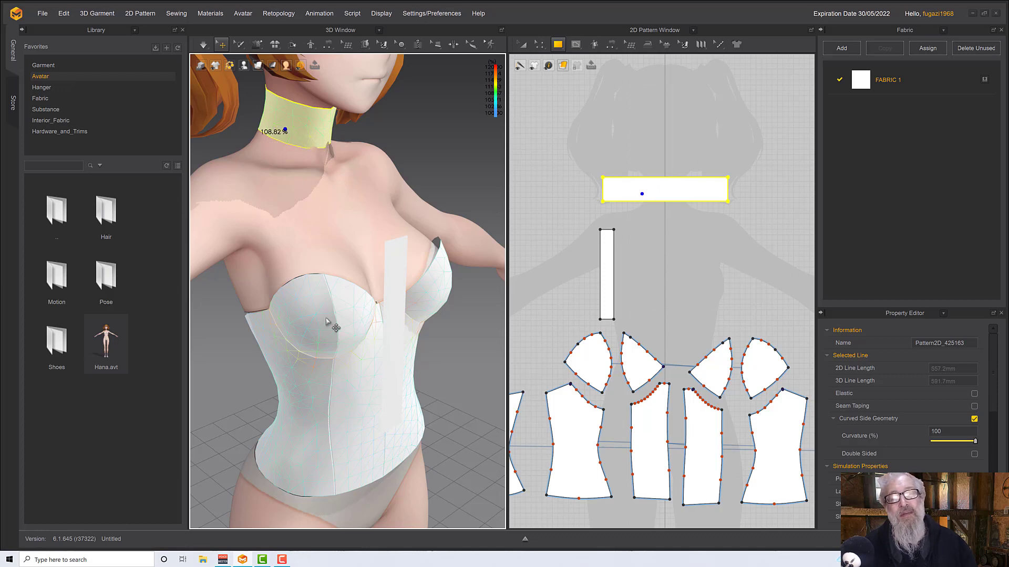
left_click(317, 397)
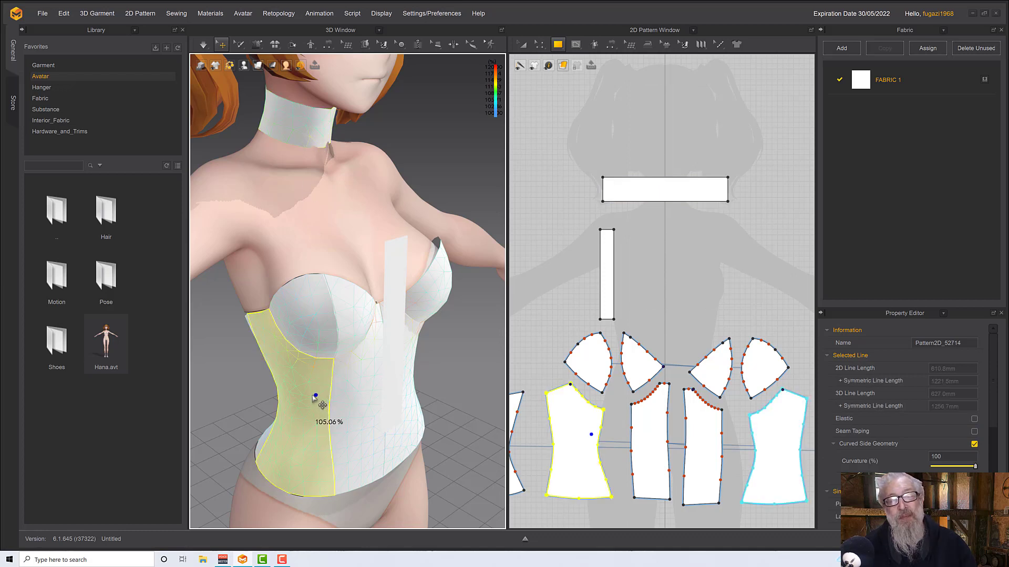
left_click(321, 331)
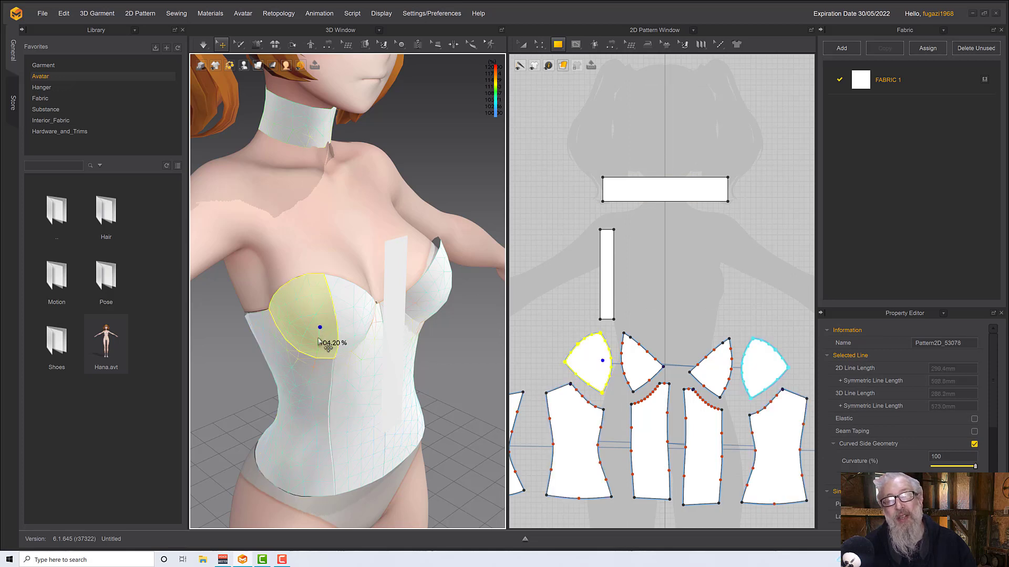
left_click(371, 375)
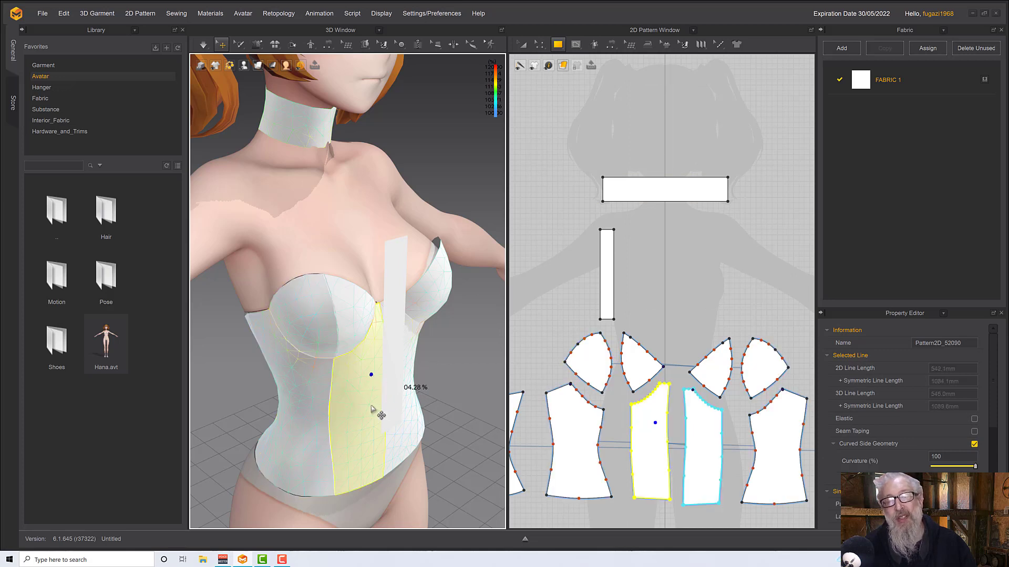
key("2")
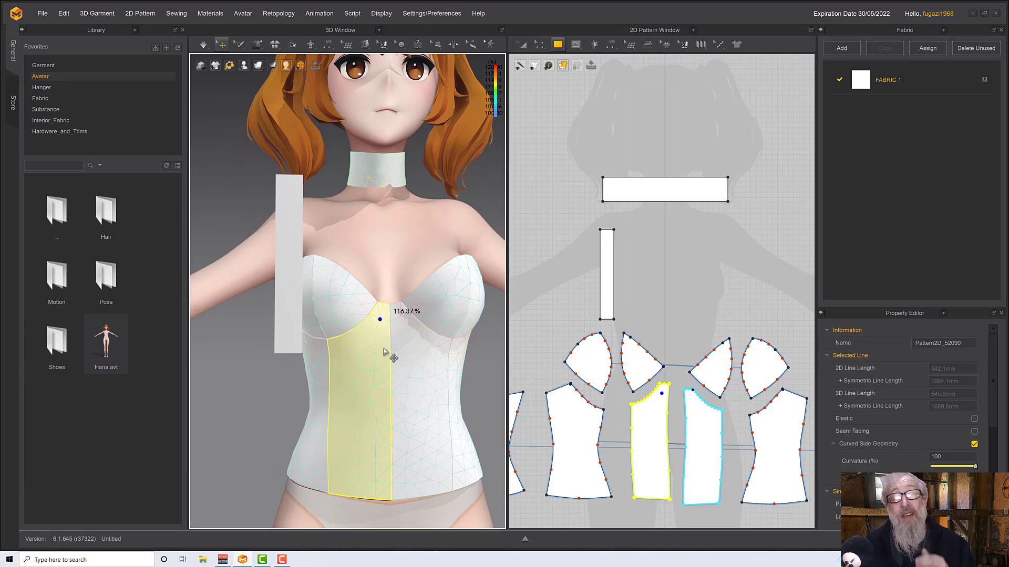
scroll(383, 347, "up", 2)
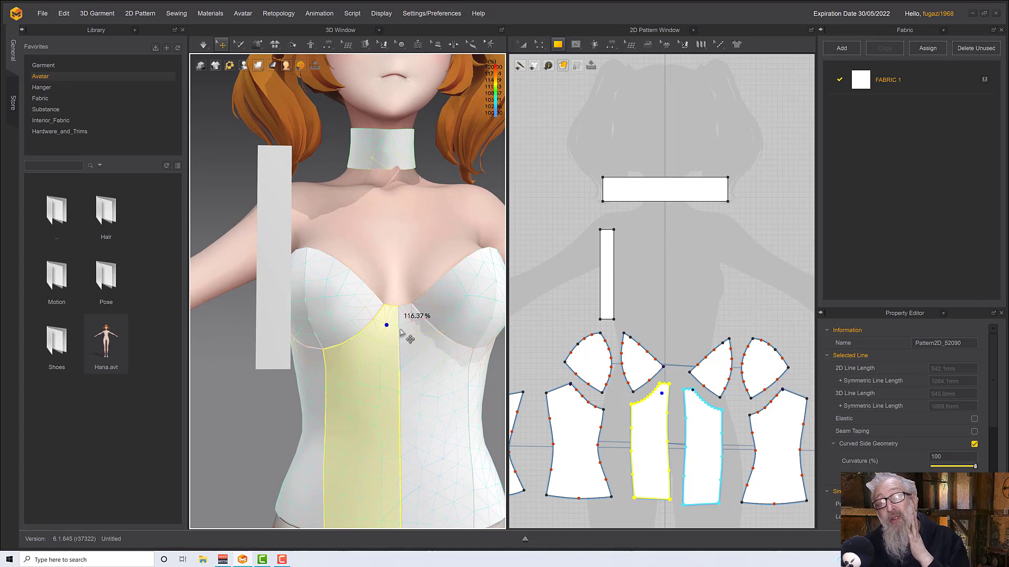
middle_click_drag(418, 374, 432, 279)
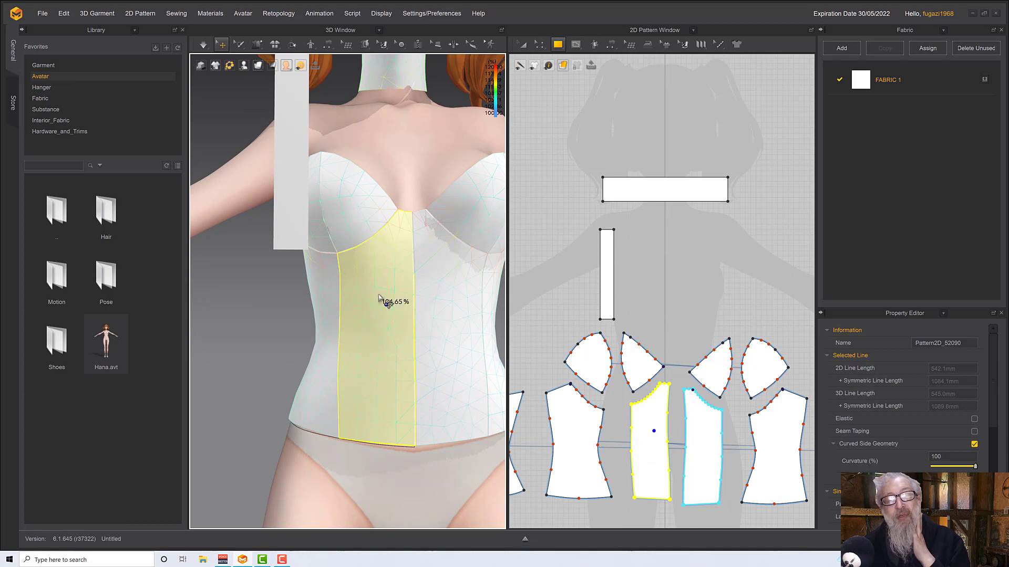
right_click_drag(382, 284, 412, 291)
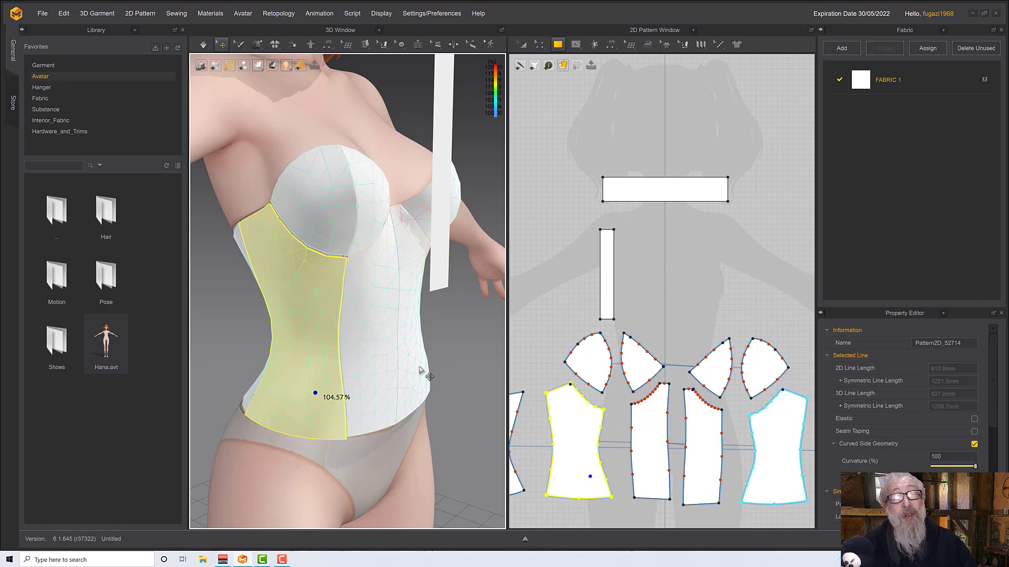
Step: Select all the pattern pieces and turn the strain map off
key("ctrl+a")
right_click_drag(419, 372, 422, 310)
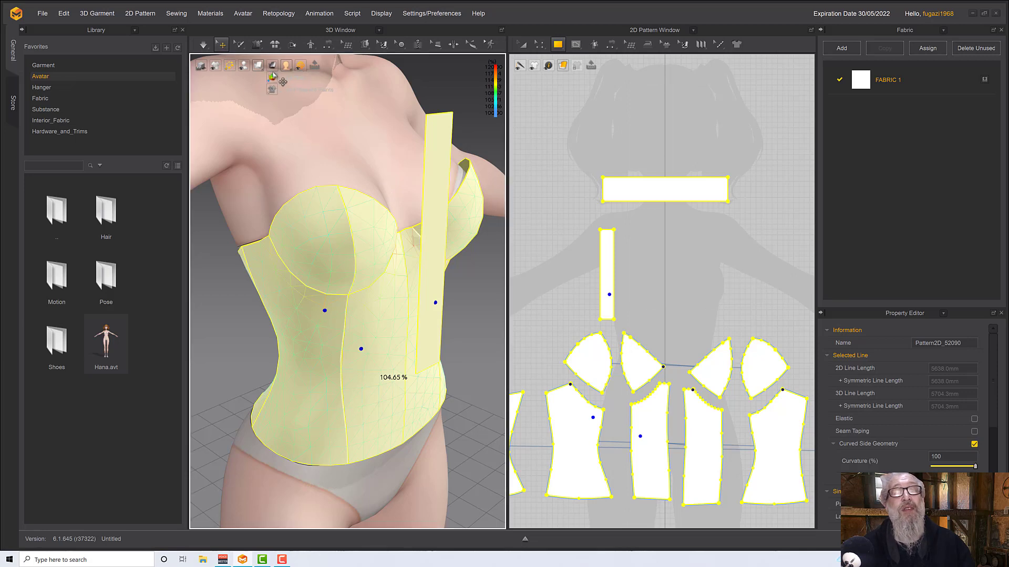
left_click(273, 77)
right_click_drag(340, 164, 317, 147)
left_click(376, 191)
right_click_drag(376, 192, 425, 207)
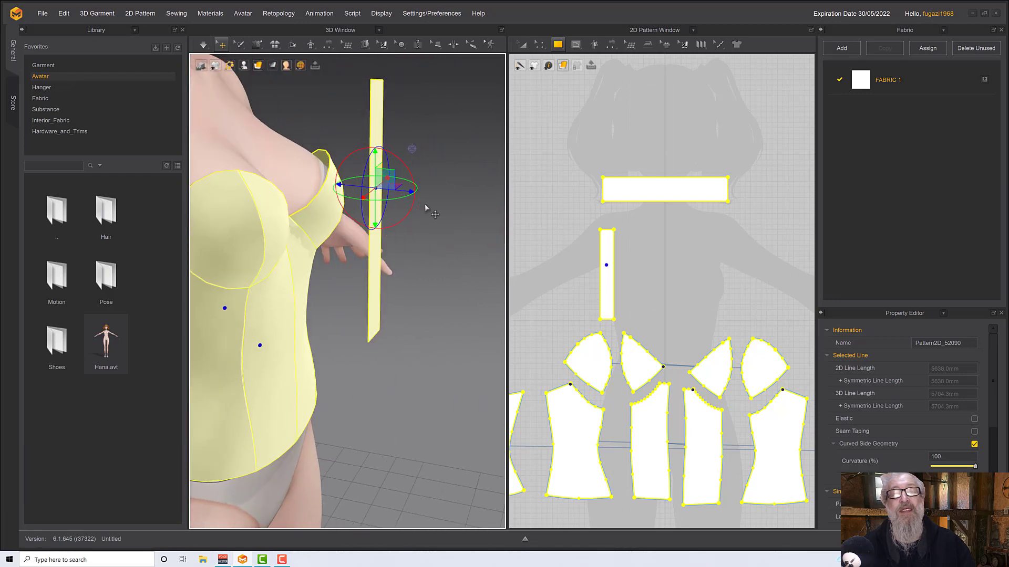
left_click_drag(387, 178, 242, 101)
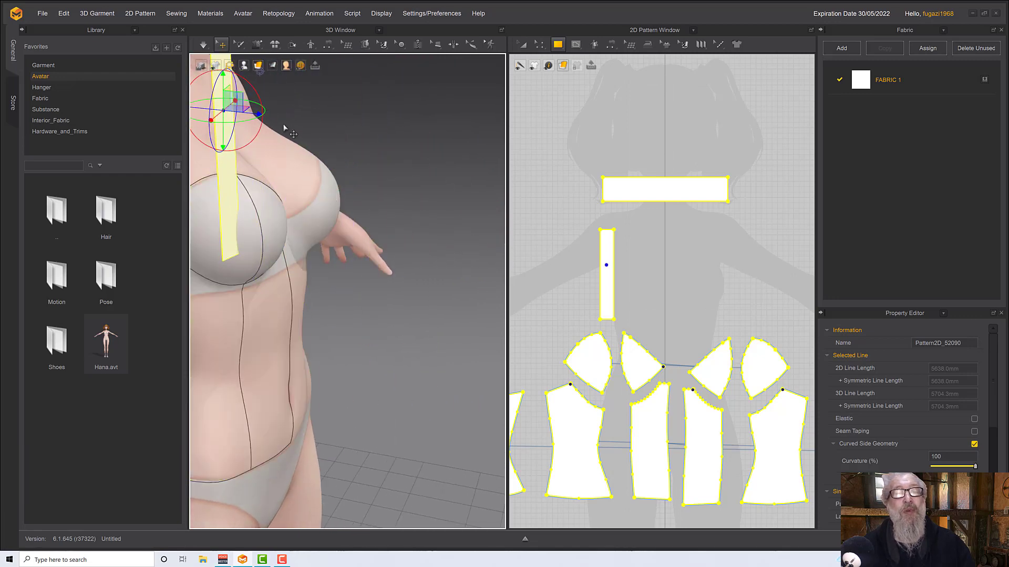
key("ctrl+z")
Step: Move the vertical strip in 3D so it hangs in front of the neck collar and the avatar's right cup
left_click(411, 157)
left_click(380, 178)
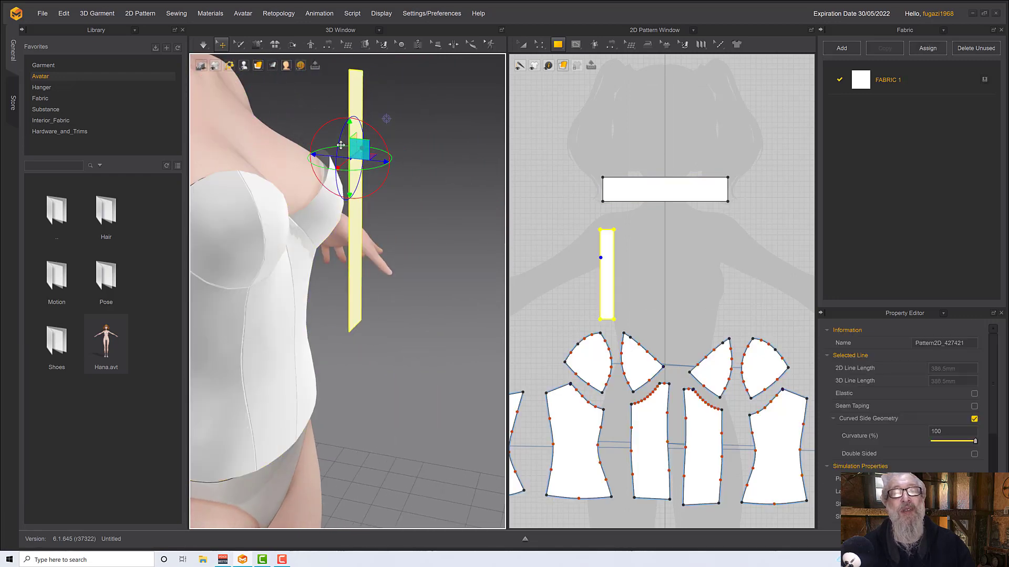
left_click_drag(360, 151, 180, 2)
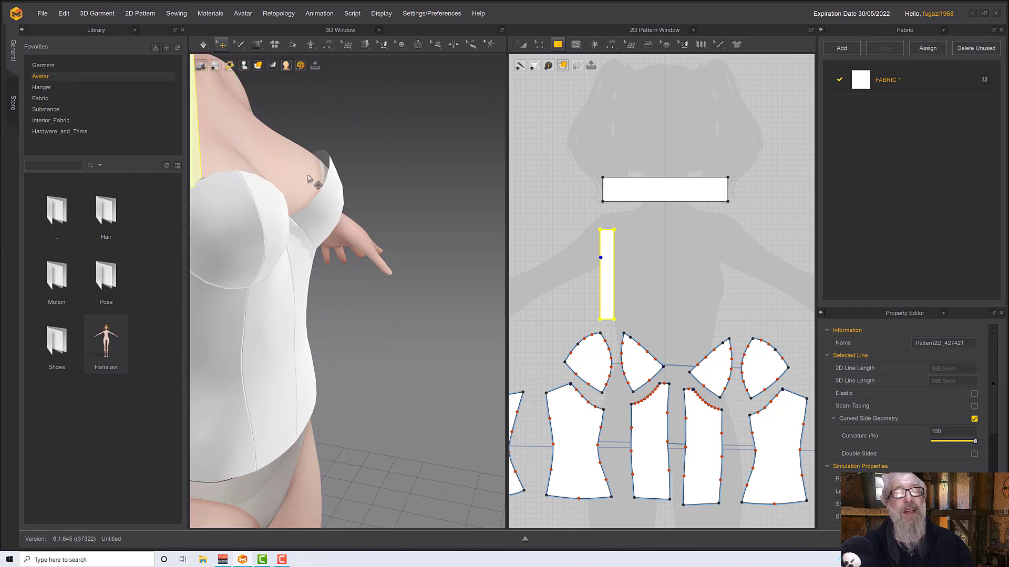
middle_click_drag(315, 183, 446, 304)
right_click_drag(445, 304, 301, 270)
right_click_drag(431, 283, 301, 282)
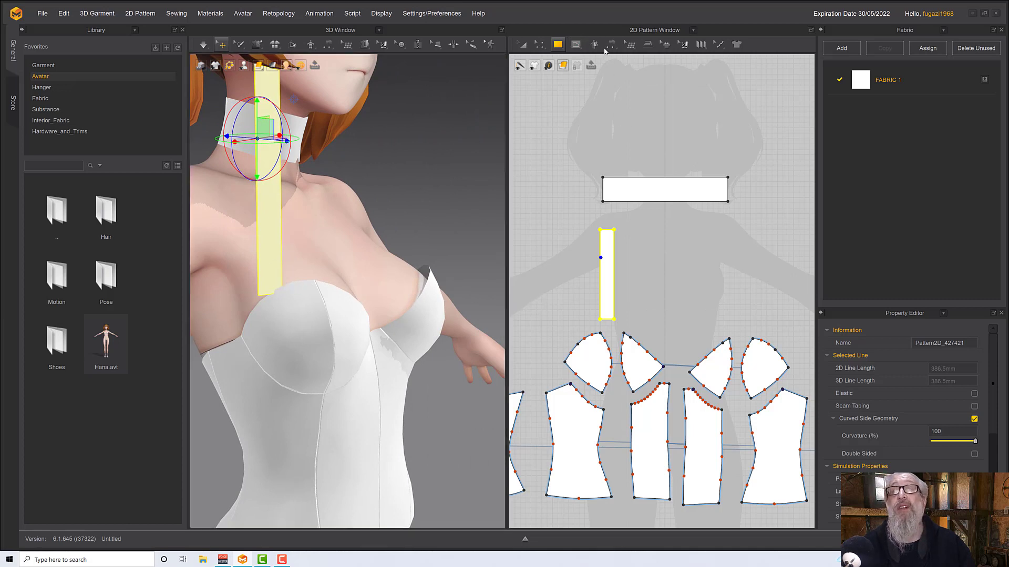
Step: Free-sew the strip's lower short edge to the upper outer edge of the cup below it, ending at the cup's side corner
left_click(609, 45)
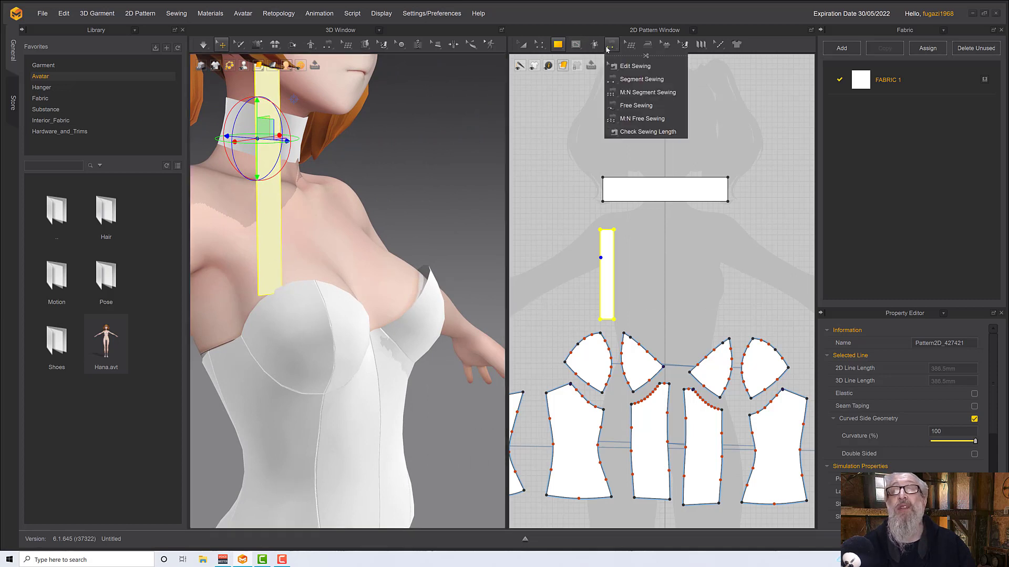
left_click(621, 109)
middle_click_drag(627, 291, 653, 252)
left_click(624, 281)
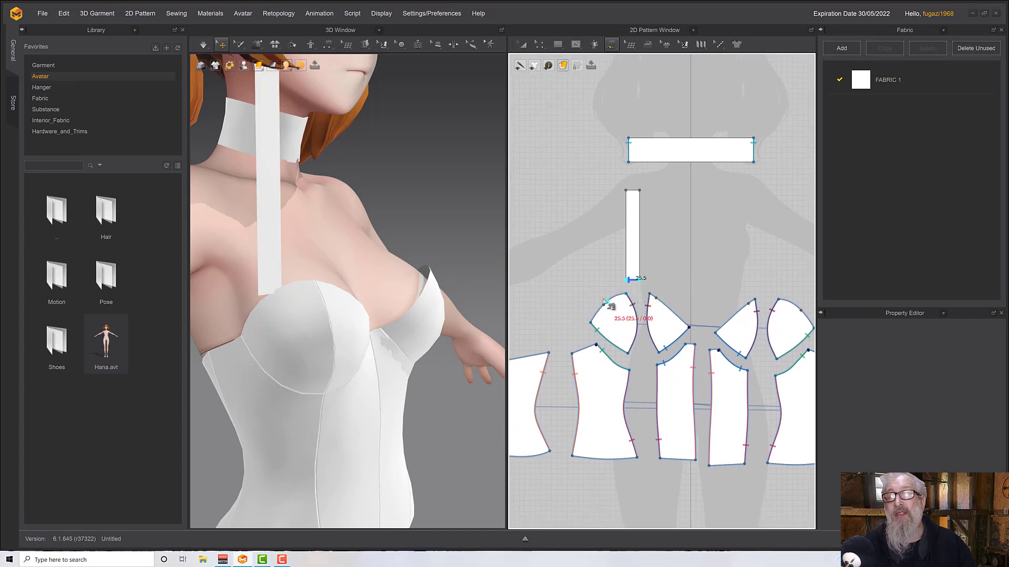
left_click(591, 322)
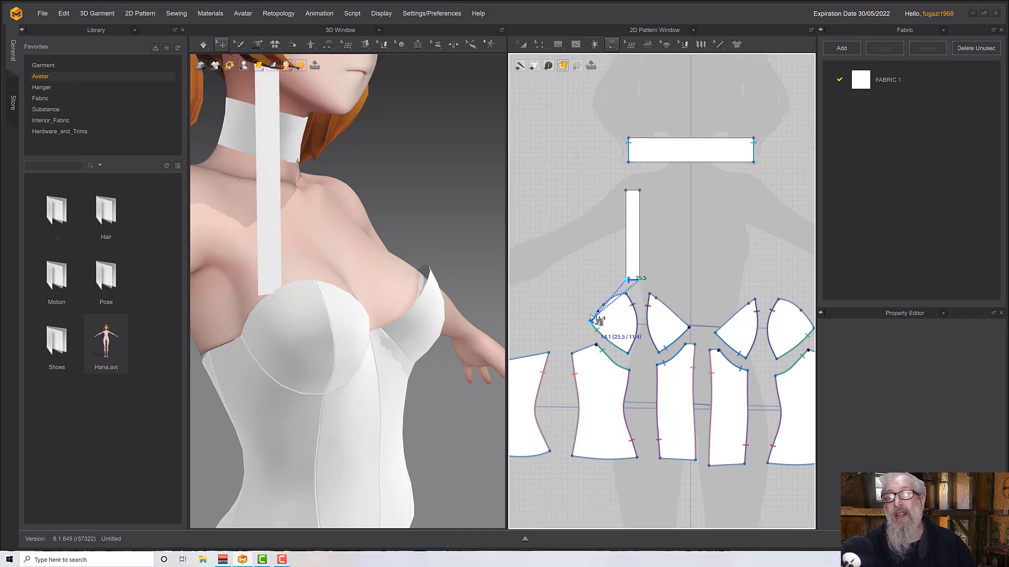
mouse_move(377, 246)
right_mouse_down()
mouse_move(369, 242)
mouse_move(371, 250)
right_mouse_up()
Step: Free-sew the strip's 25.5 mm upper edge to an equal length of the collar's lower edge near its center, and simulate
left_click(626, 191)
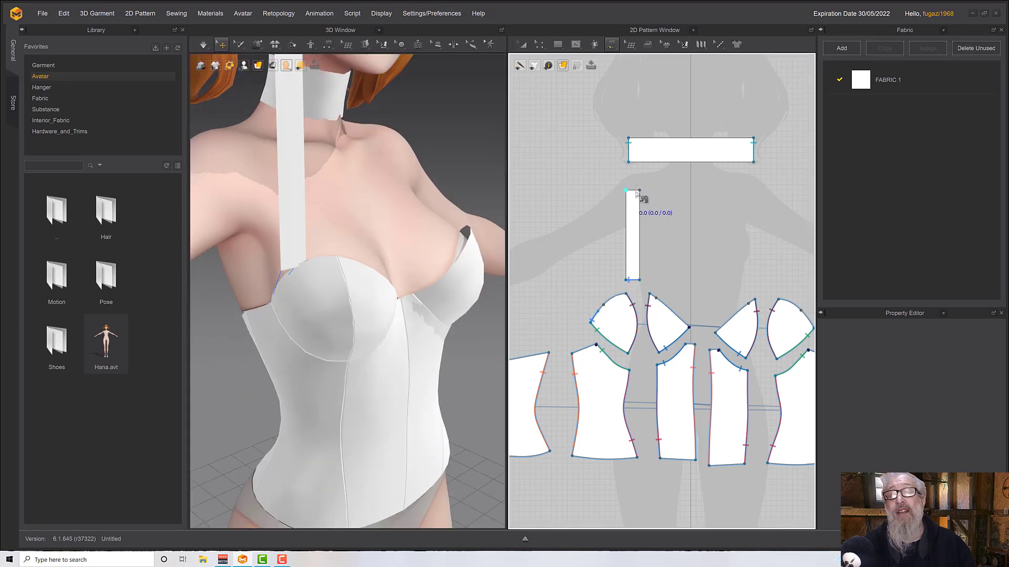
left_click(639, 190)
left_click(674, 162)
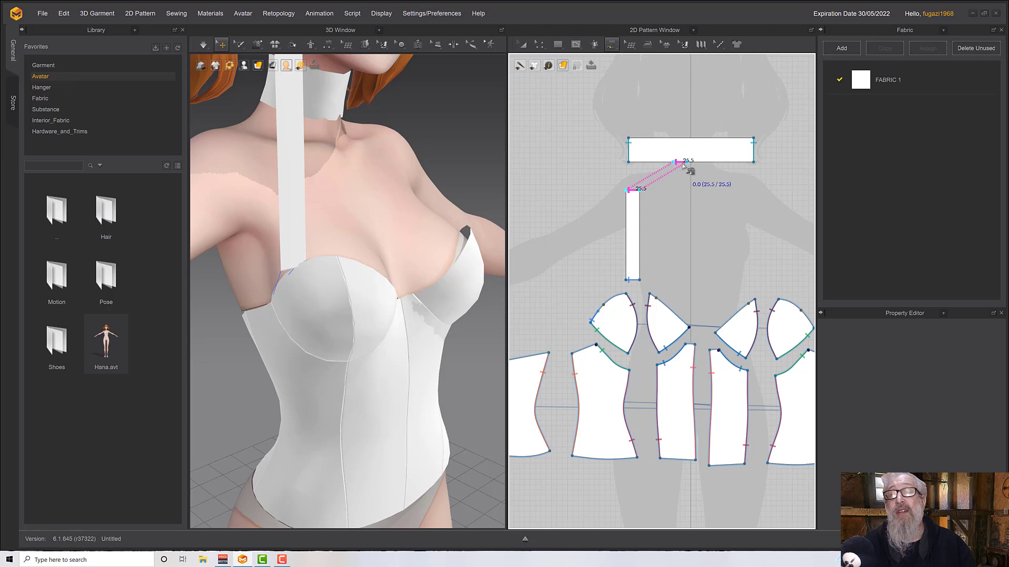
left_click(686, 162)
key("space")
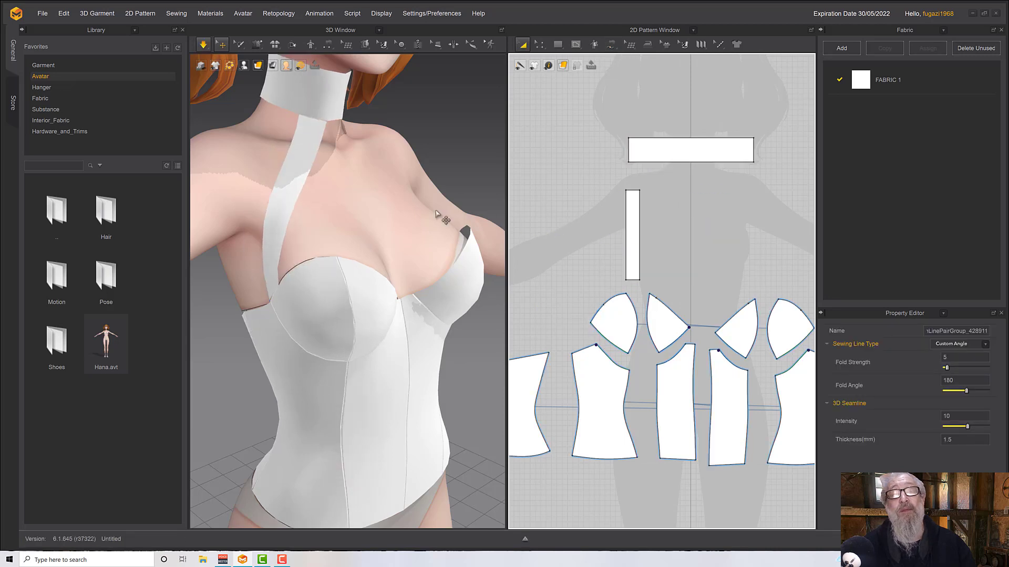
key("space")
Step: Examine how the simulated strap joins the collar and the cup from the front and side of the avatar
mouse_move(437, 213)
right_mouse_down()
mouse_move(452, 200)
mouse_move(439, 203)
right_mouse_up()
middle_click_drag(440, 205, 592, 222)
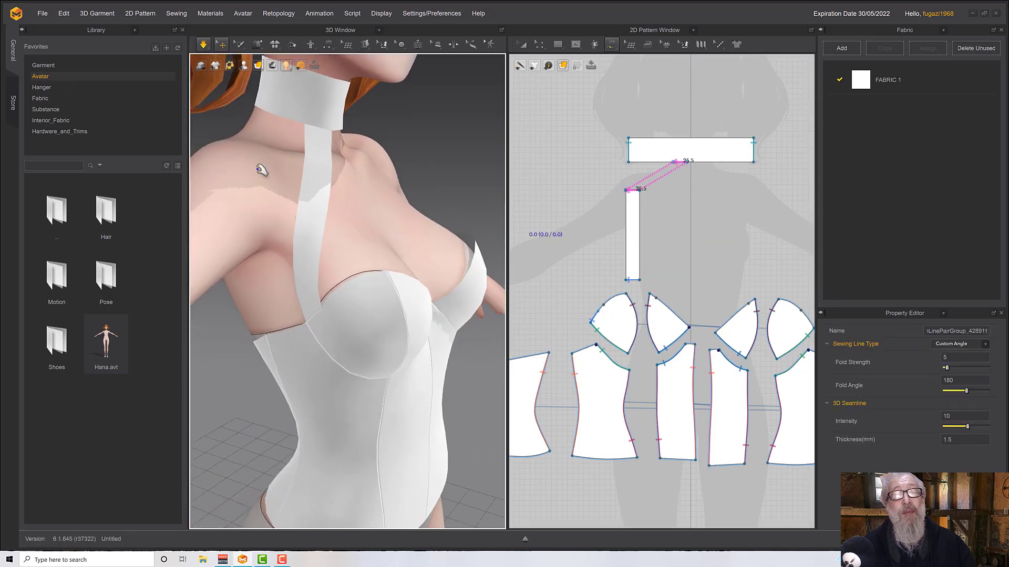
right_click_drag(366, 293, 376, 292)
middle_click_drag(376, 293, 10, 299)
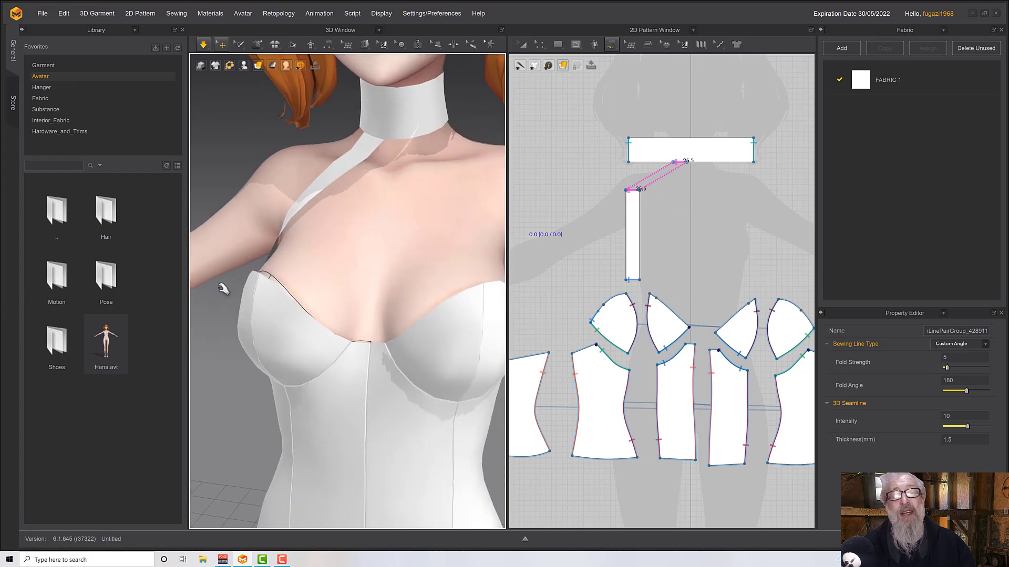
right_click_drag(265, 296, 292, 290)
middle_click_drag(447, 278, 598, 316)
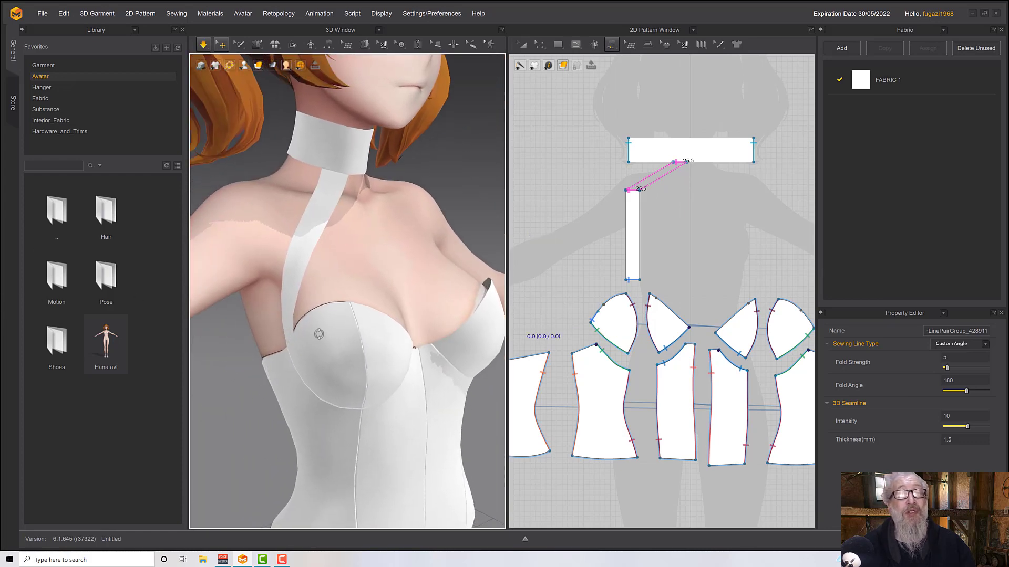
right_click_drag(319, 333, 309, 341)
middle_click_drag(308, 342, 412, 331)
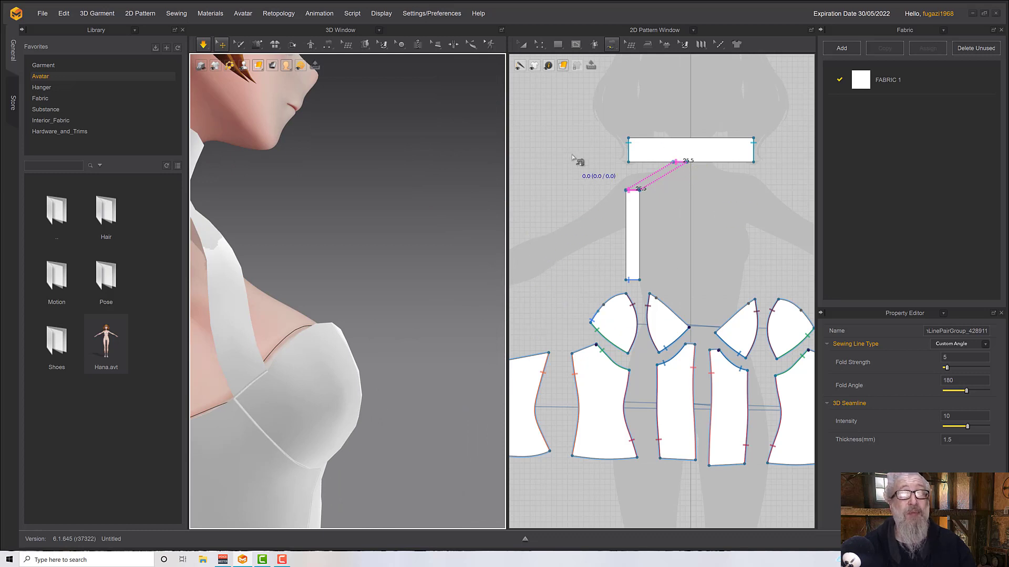
Step: Try sliding the strap's seam slightly higher along the cup's upper outer edge, simulate the garment, and undo the shift
left_click(611, 45)
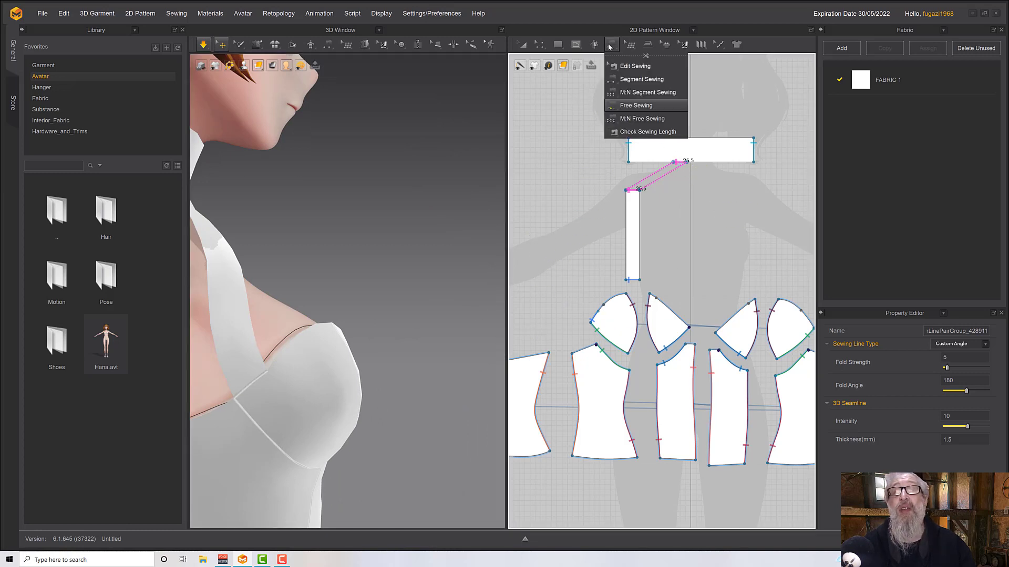
left_click(635, 66)
left_click(592, 321)
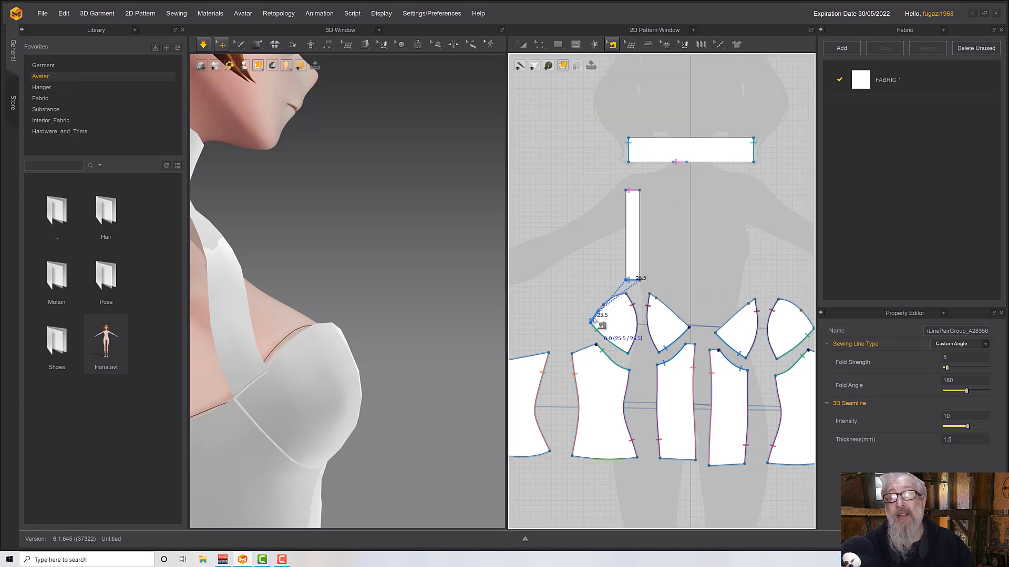
scroll(597, 322, "down", 3)
scroll(641, 318, "up", 6)
middle_click_drag(642, 318, 570, 176)
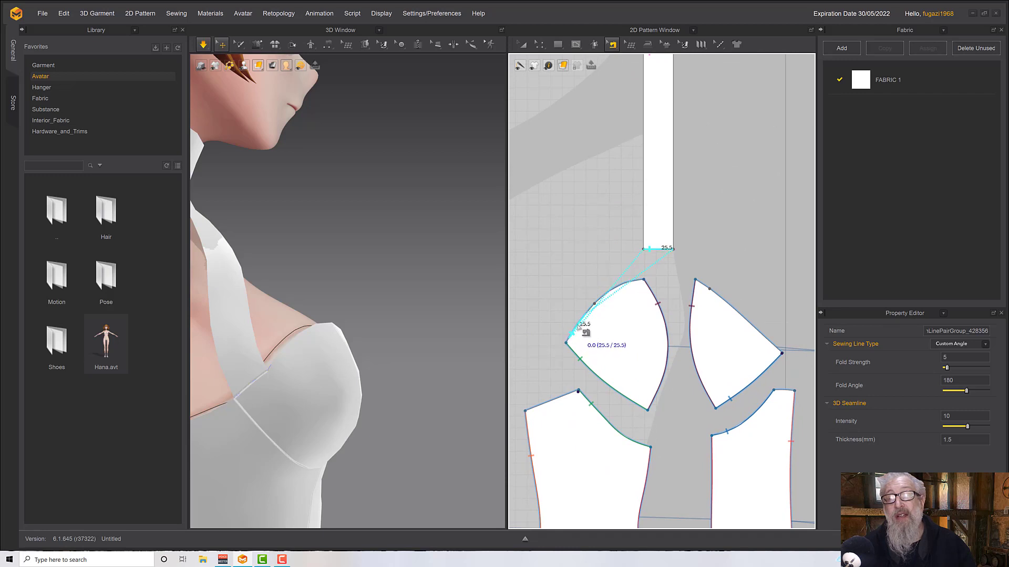
left_click_drag(581, 322, 584, 317)
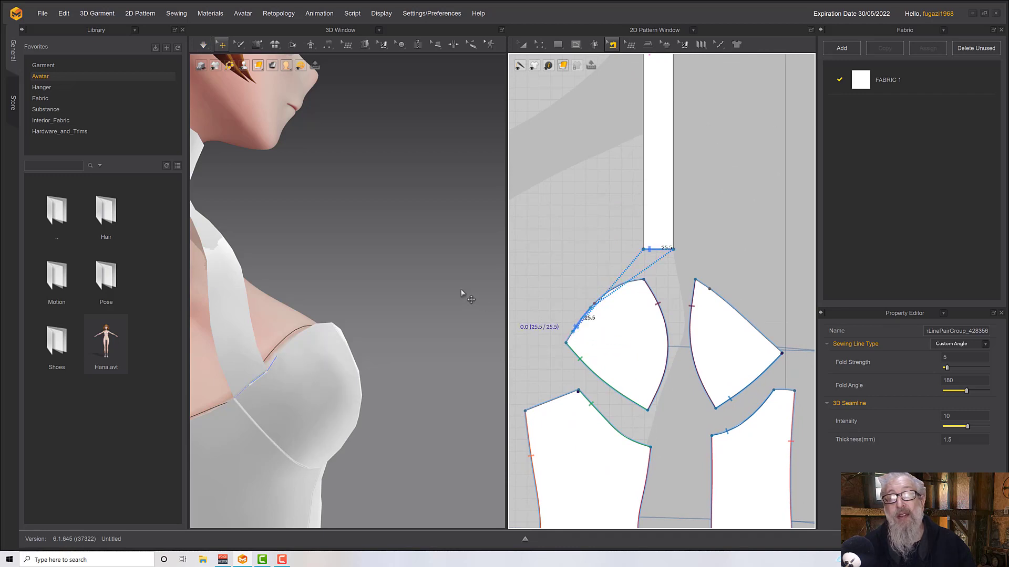
key("space")
scroll(416, 291, "down", 8)
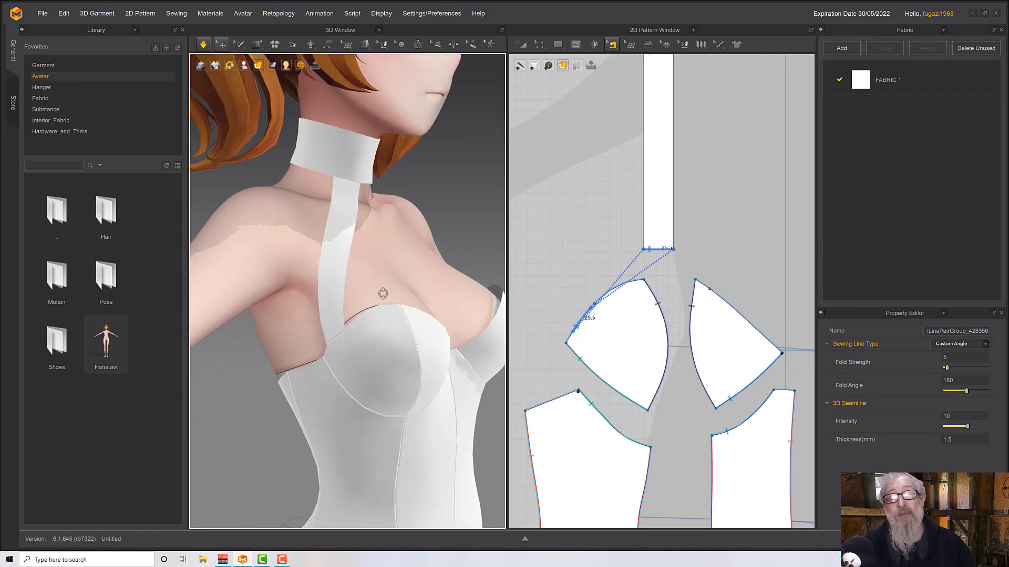
key("ctrl+z")
key("ctrl+z")
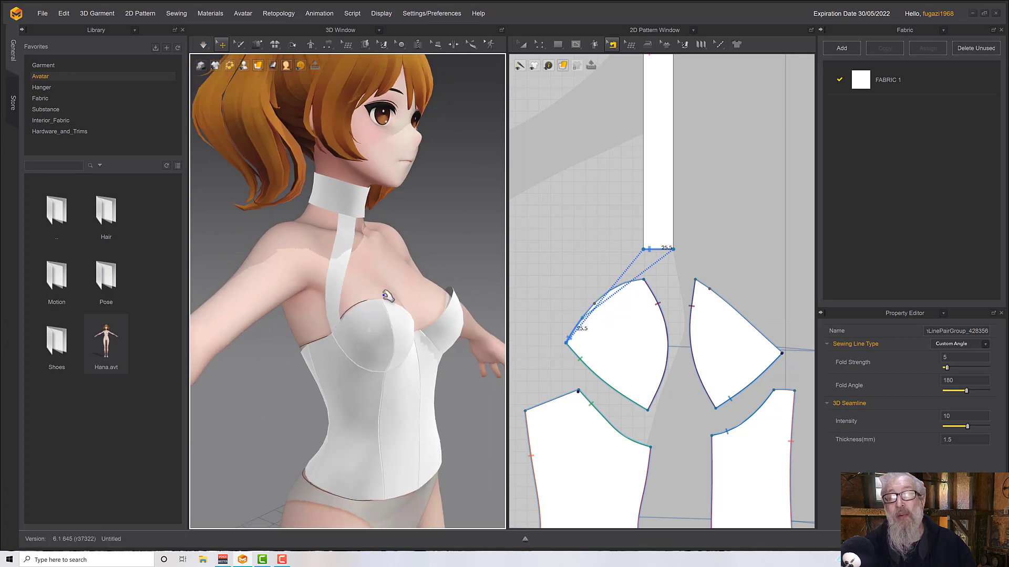
Step: Select the vertical strap pattern for transforming in the pattern layout
middle_click_drag(796, 319, 603, 301)
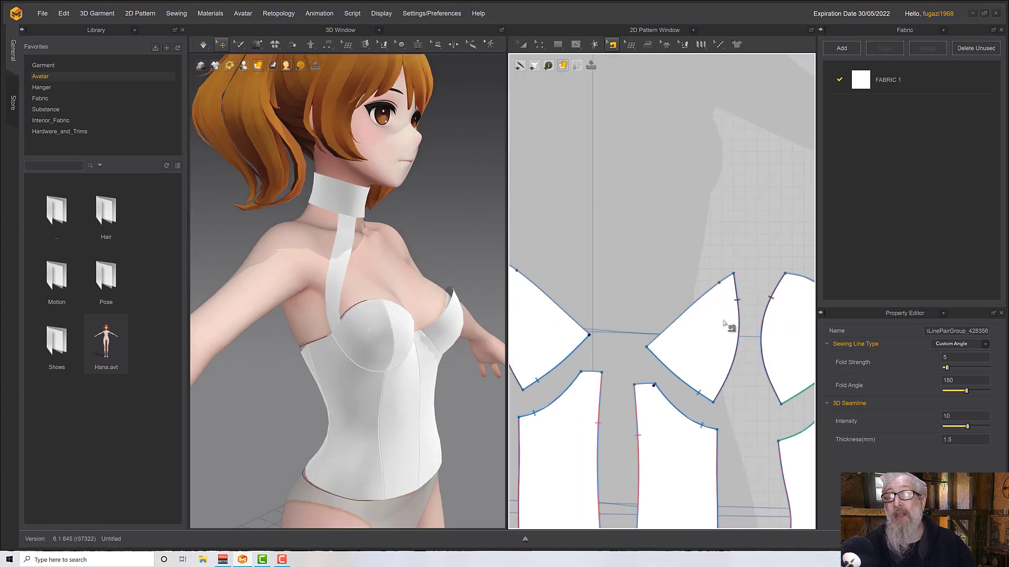
scroll(724, 323, "down", 1)
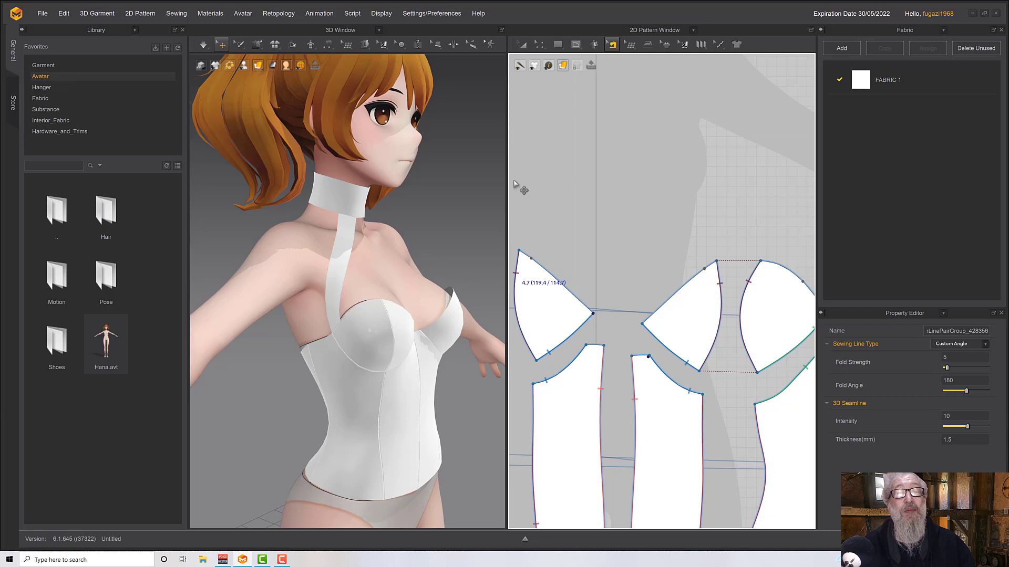
left_click(522, 44)
scroll(633, 256, "down", 3)
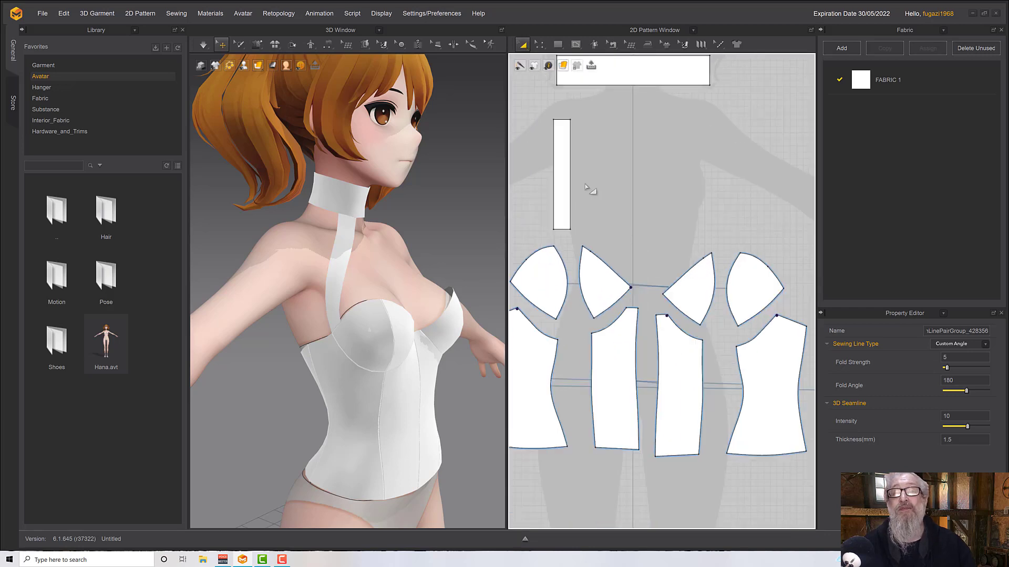
left_click(562, 162)
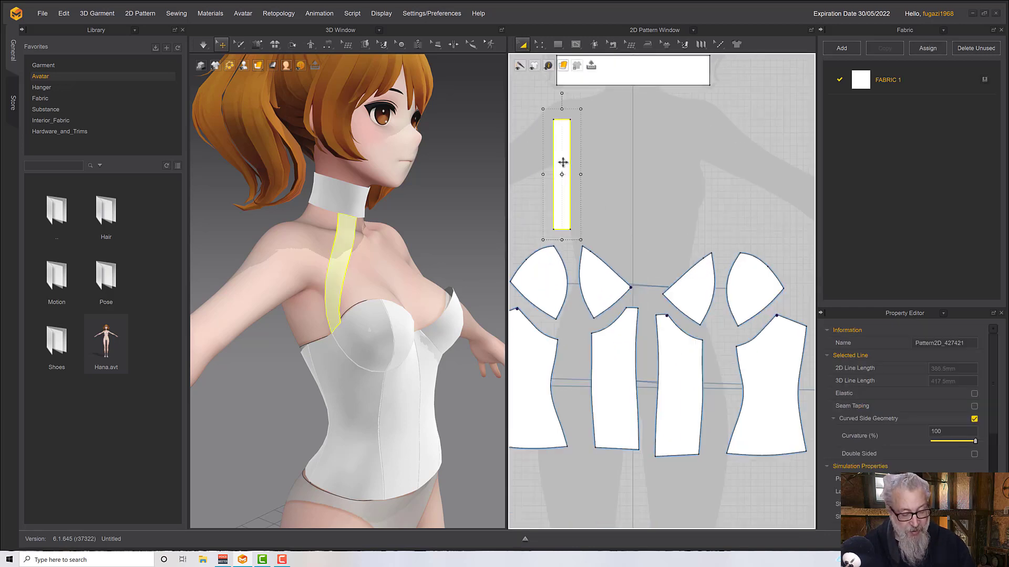
key("ctrl+c")
key("ctrl+v")
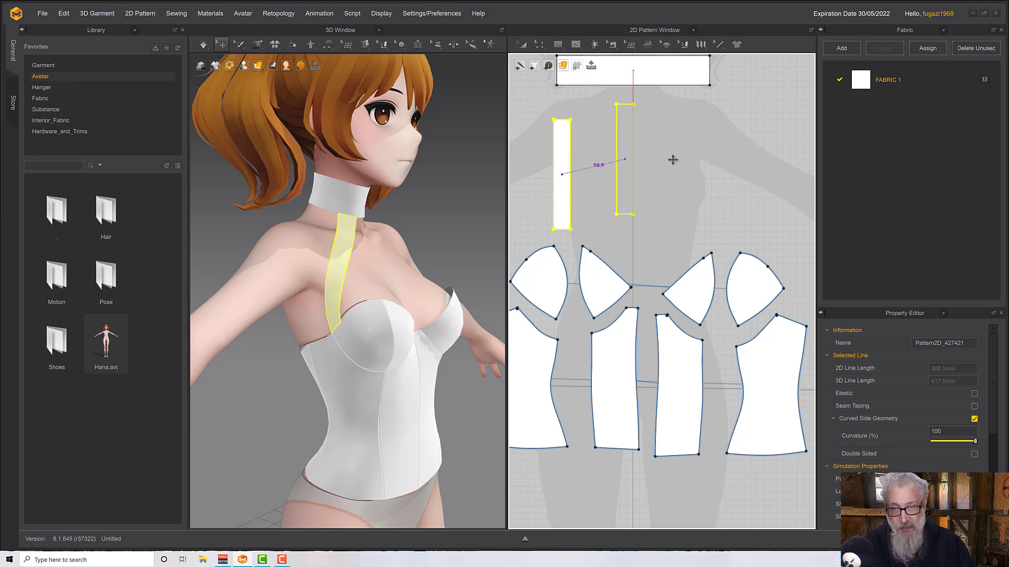
right_click(678, 159)
left_click(520, 286)
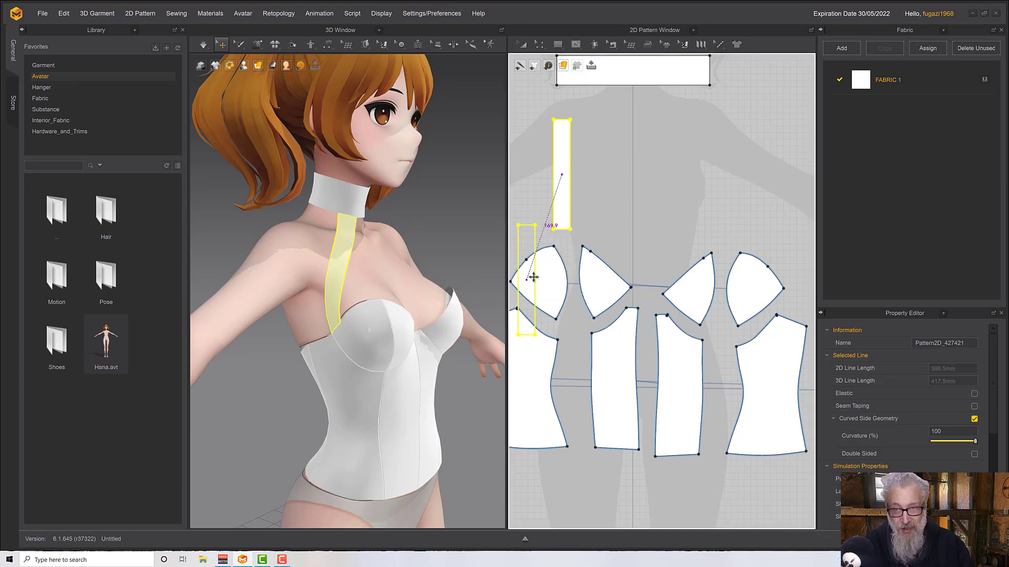
Step: Create a symmetric copy of the strap with its cup sewing, placed level with the original across the center line
left_click(560, 186)
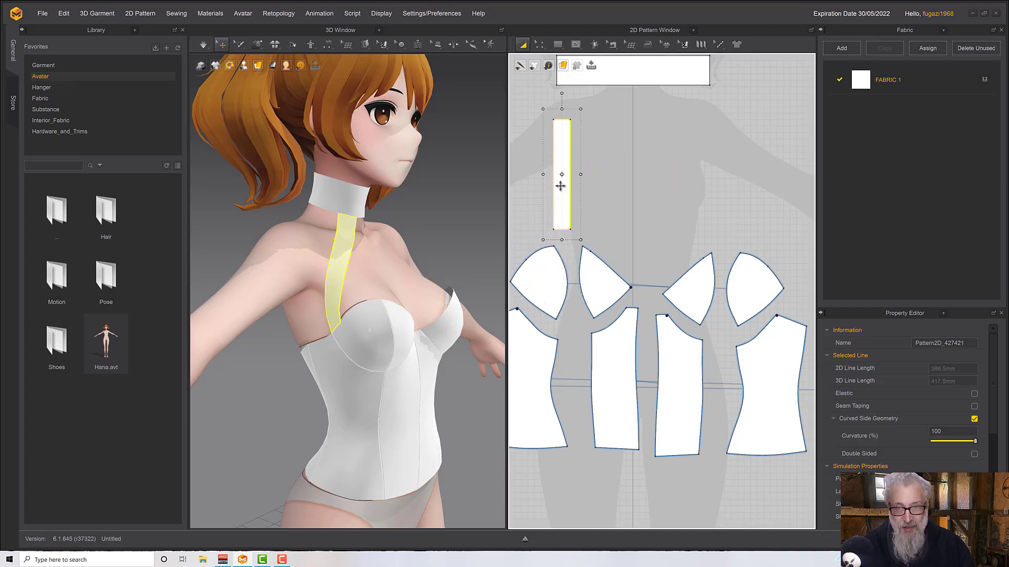
right_click(560, 153)
left_click(602, 246)
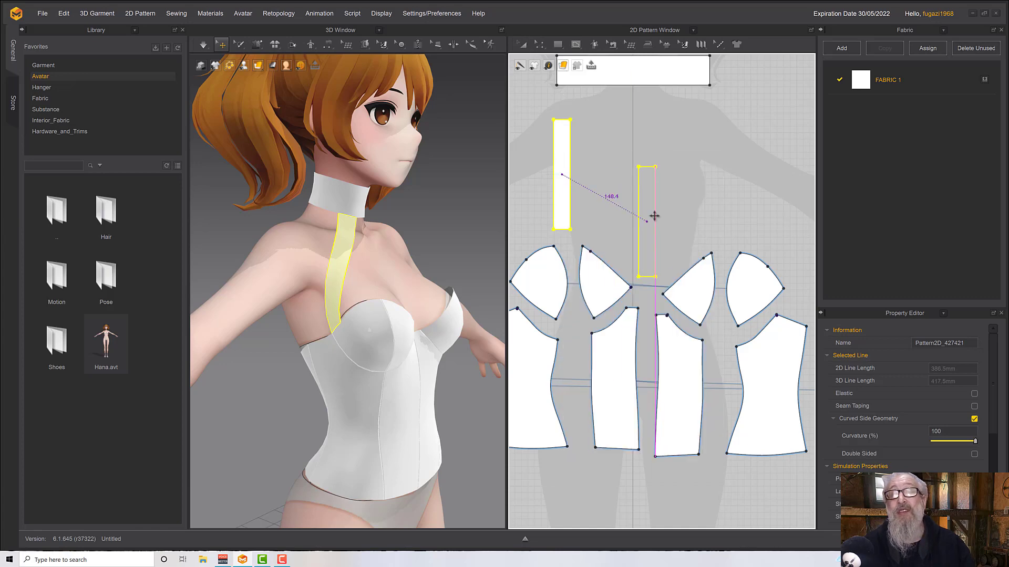
left_click(656, 177)
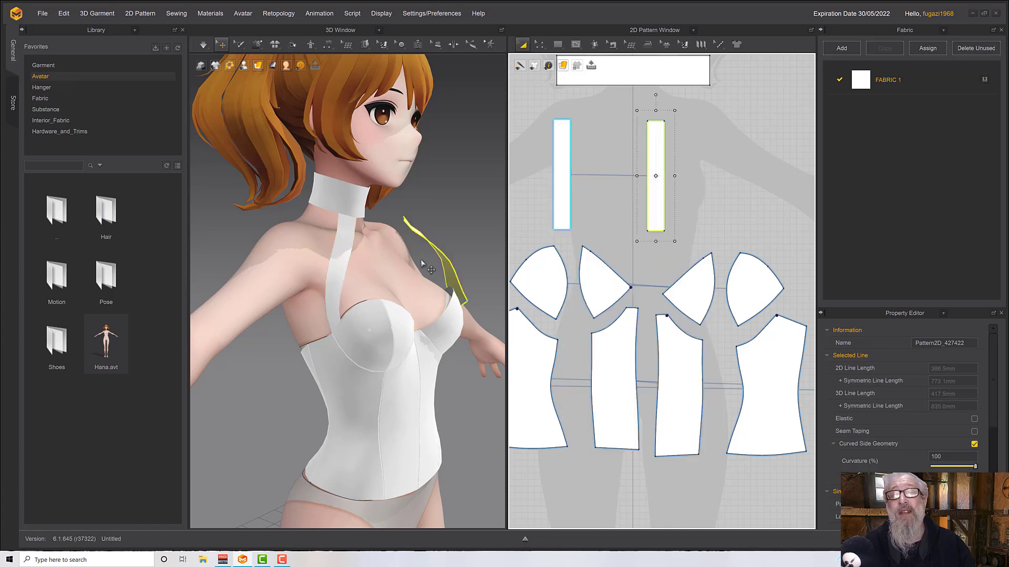
right_click_drag(422, 263, 403, 262)
middle_click_drag(403, 261, 309, 277)
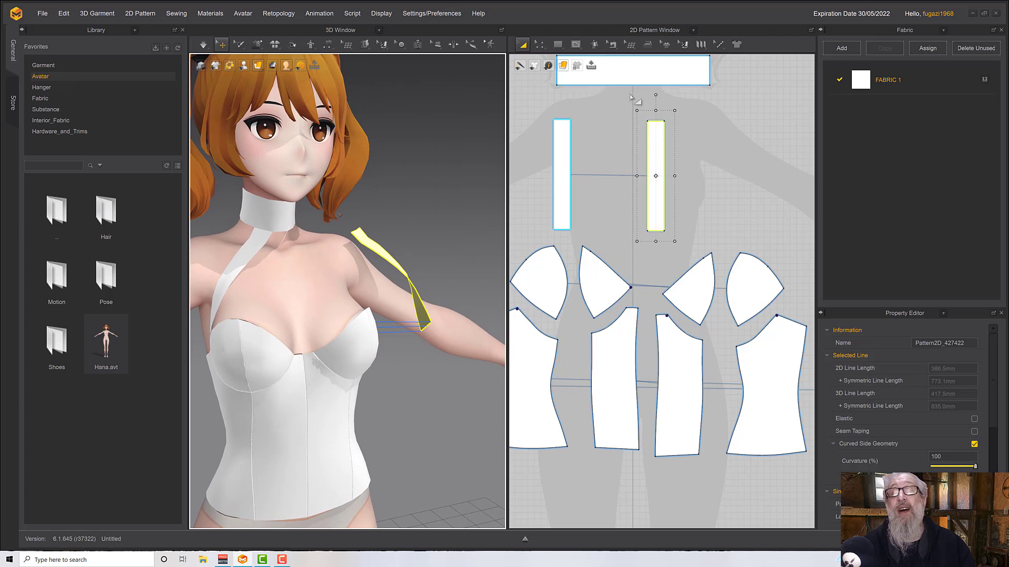
Step: Free-sew the mirrored strap's 25.5 mm upper edge to an equal length of the collar's lower edge on its side of center
middle_click_drag(633, 141, 611, 197)
left_click(613, 45)
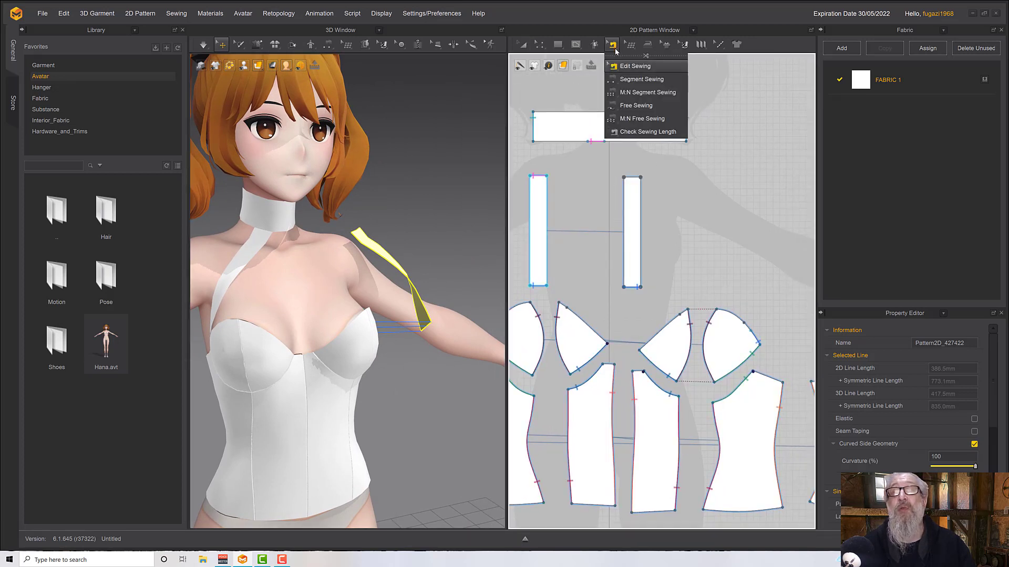
left_click(630, 106)
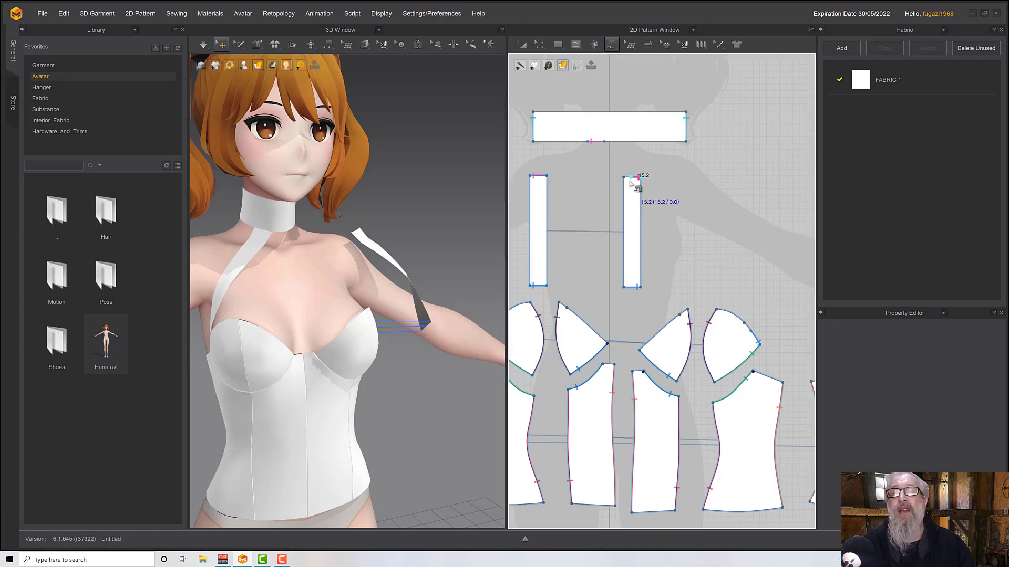
left_click(631, 140)
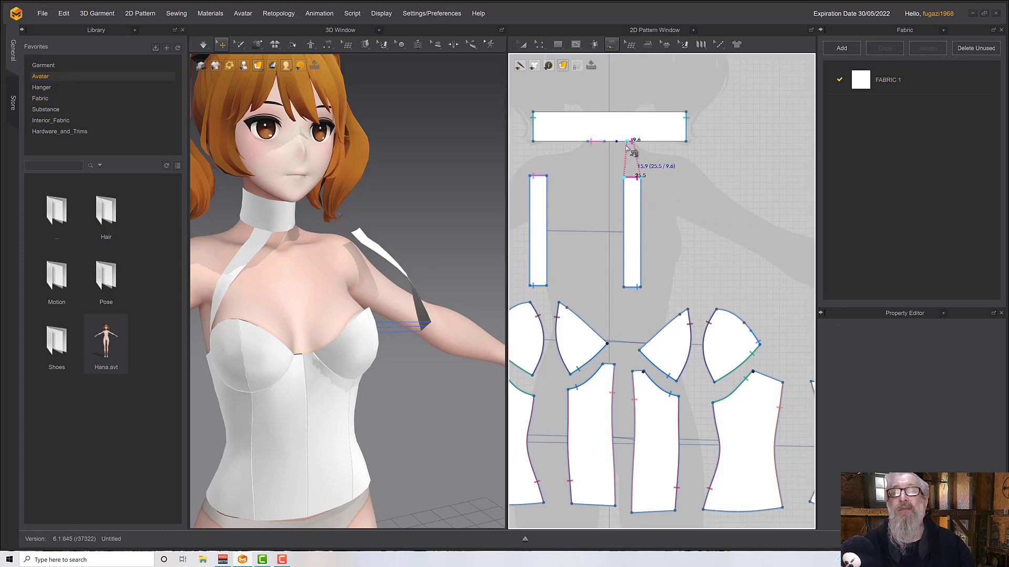
left_click(616, 141)
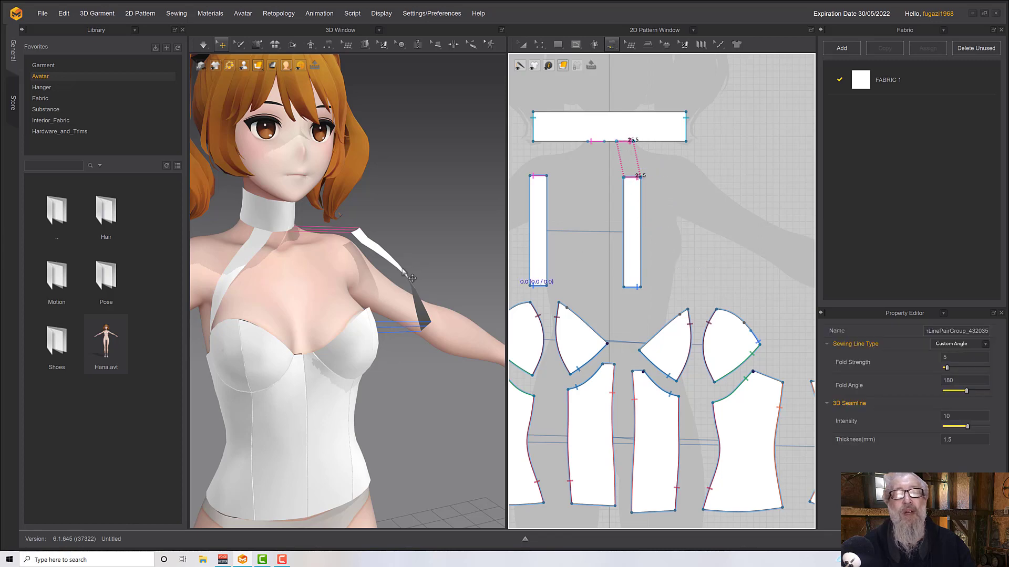
Step: Simulate the garment to pull the mirrored strap into place and view the complete top on the avatar
key("space")
right_click_drag(385, 266, 434, 277)
key("space")
key("space")
scroll(438, 277, "down", 5)
key("space")
scroll(384, 281, "up", 5)
key("space")
scroll(433, 281, "down", 2)
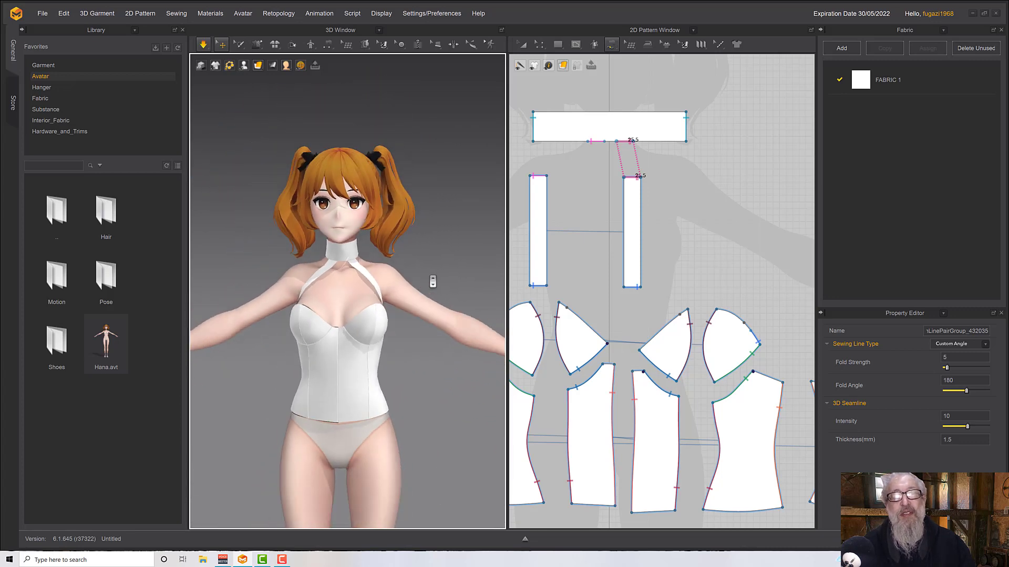
scroll(431, 282, "down", 1)
scroll(623, 302, "down", 3)
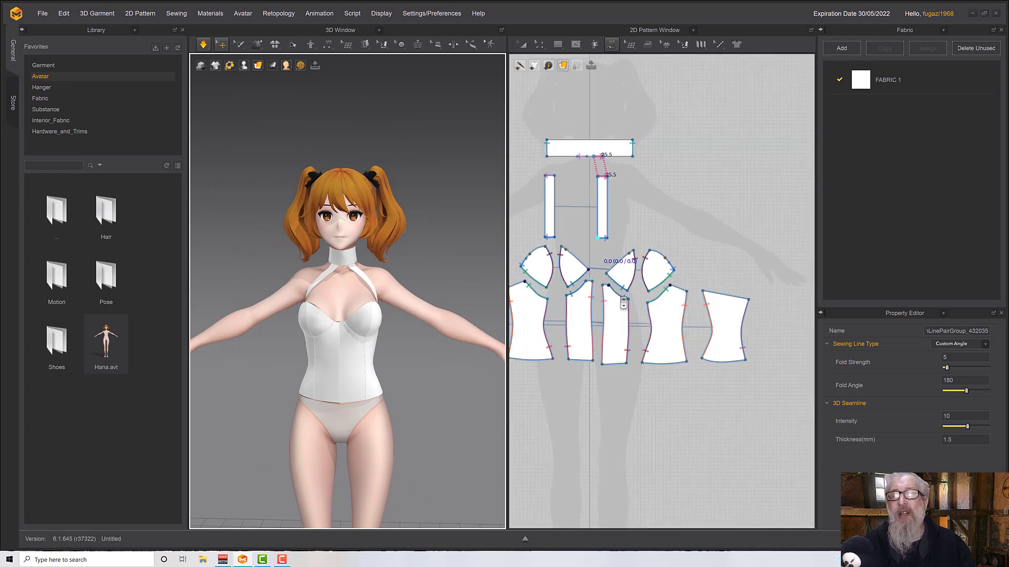
Step: Select the lower edges of the three bodice panels on one side together to measure their combined length
scroll(624, 302, "down", 5)
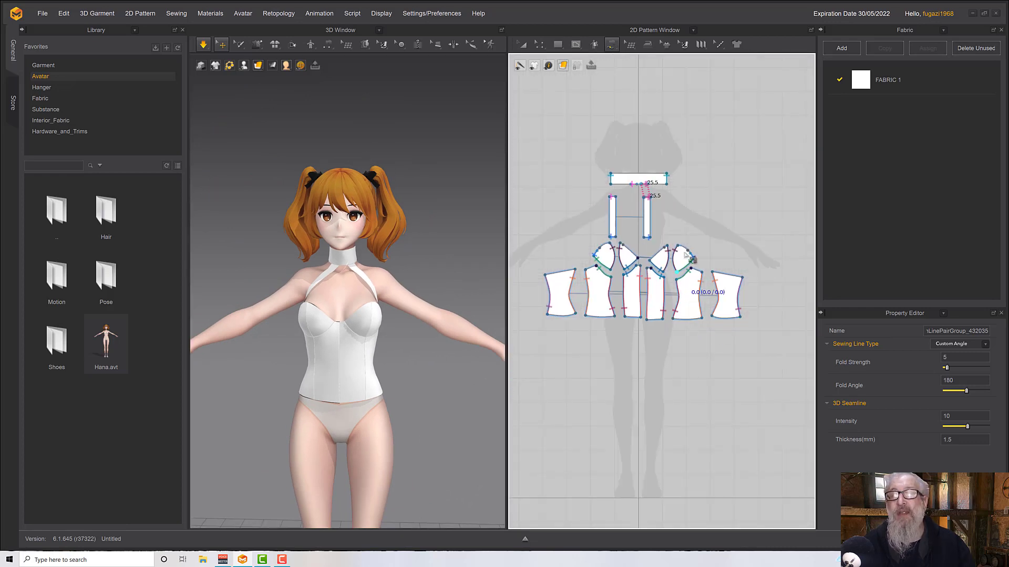
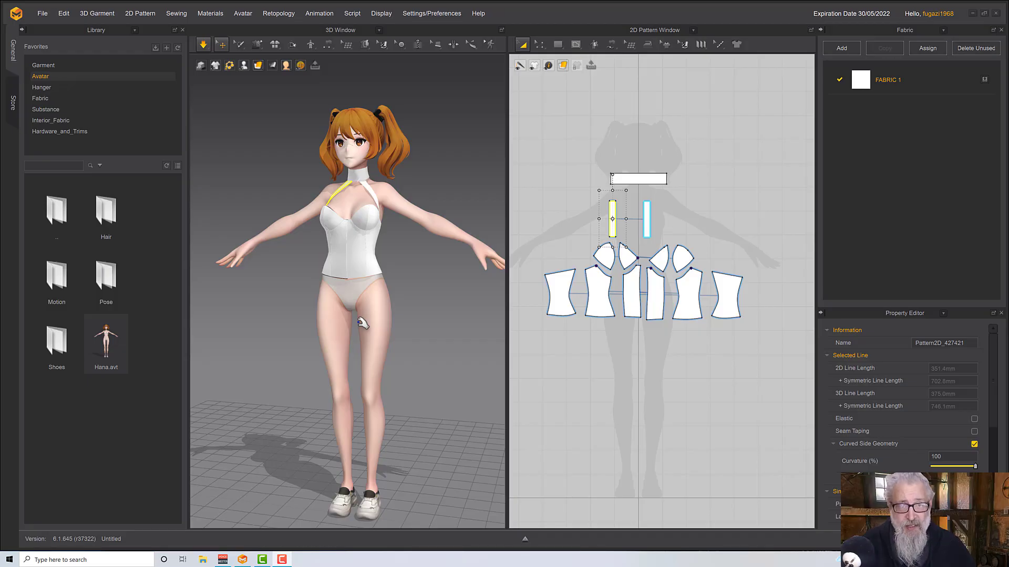
middle_click_drag(358, 321, 355, 306)
scroll(360, 287, "up", 8)
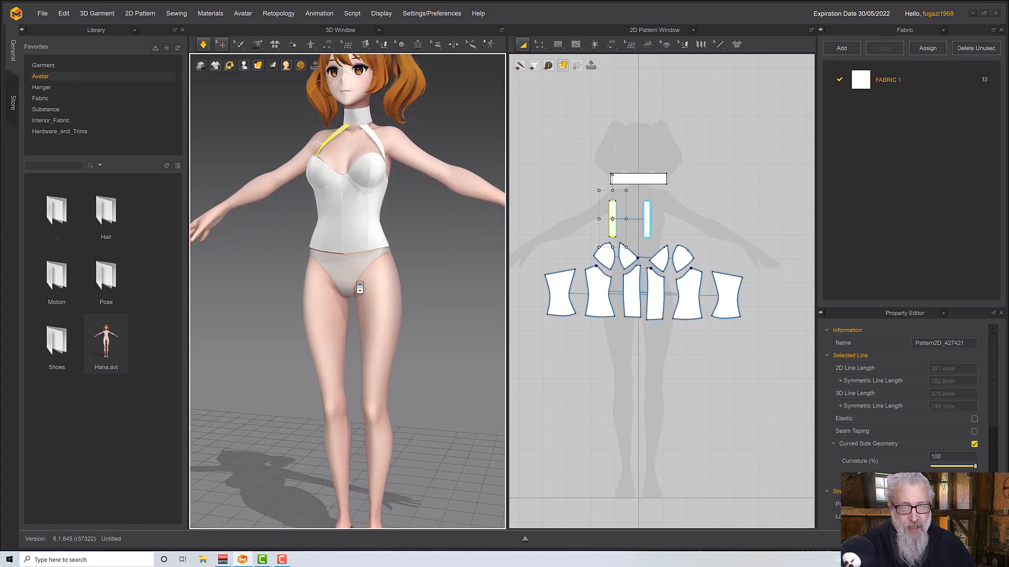
right_click_drag(359, 287, 358, 253)
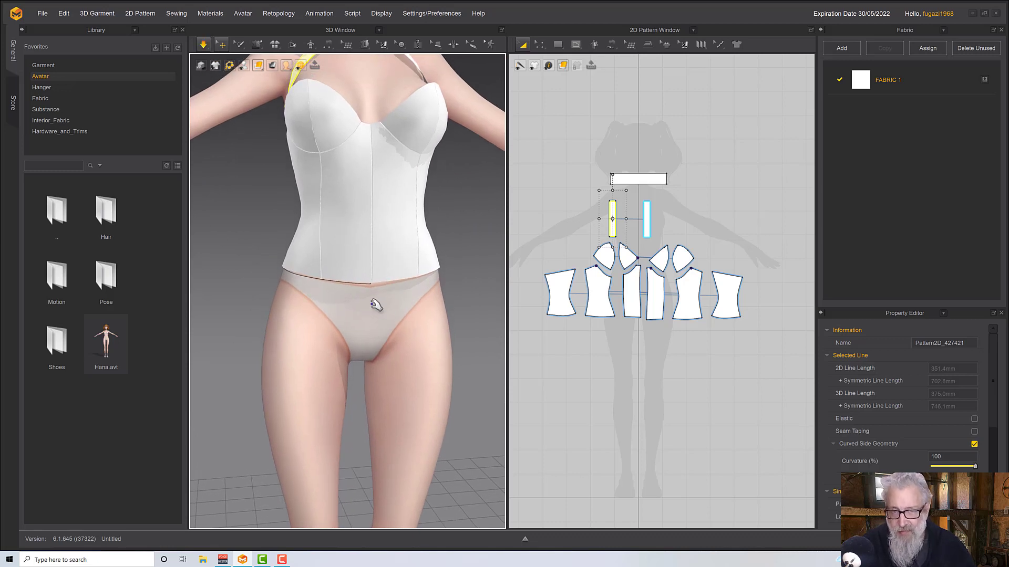
right_click_drag(371, 303, 368, 300)
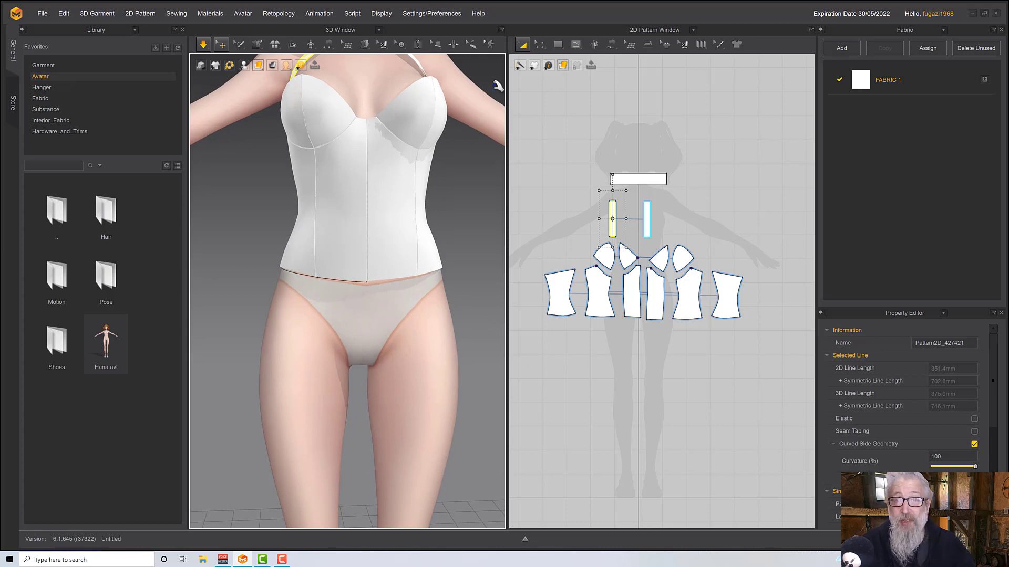
left_click(539, 45)
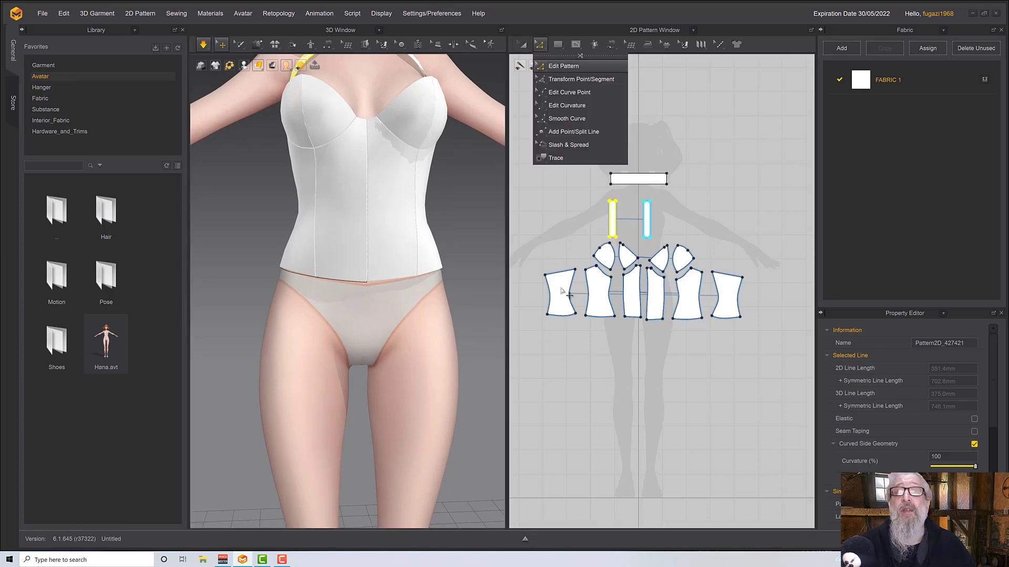
left_click(633, 318)
left_click(600, 317, "shift")
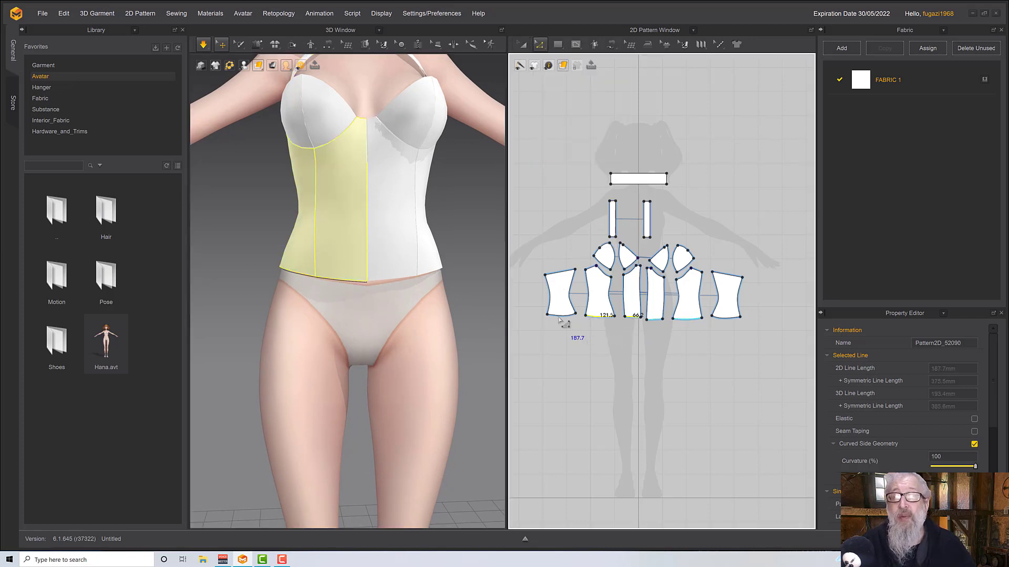
left_click(561, 315, "shift")
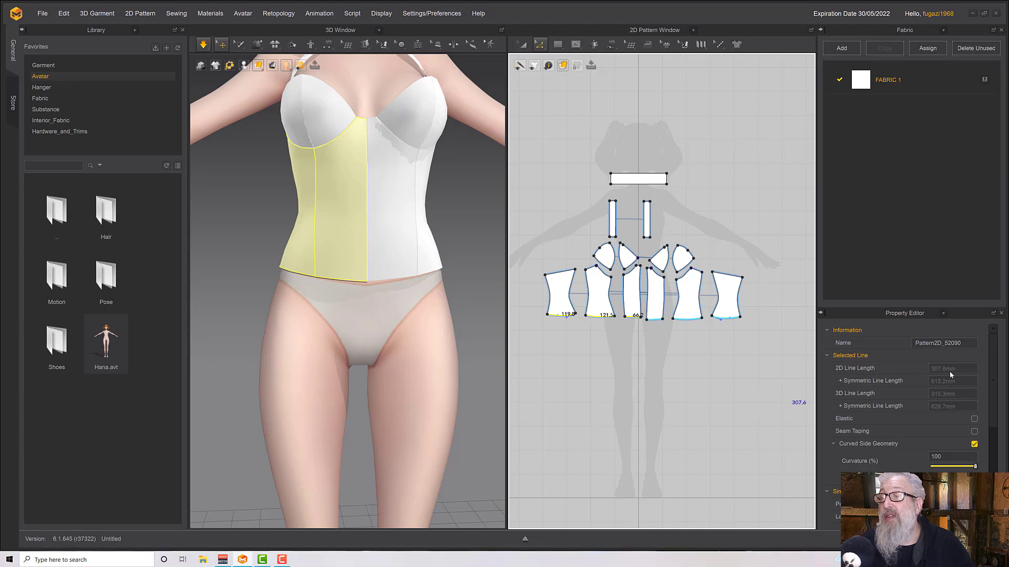
Step: Create a rectangle pattern 370.6 mm wide and 50 mm high beneath the bodice panels
left_click(558, 45)
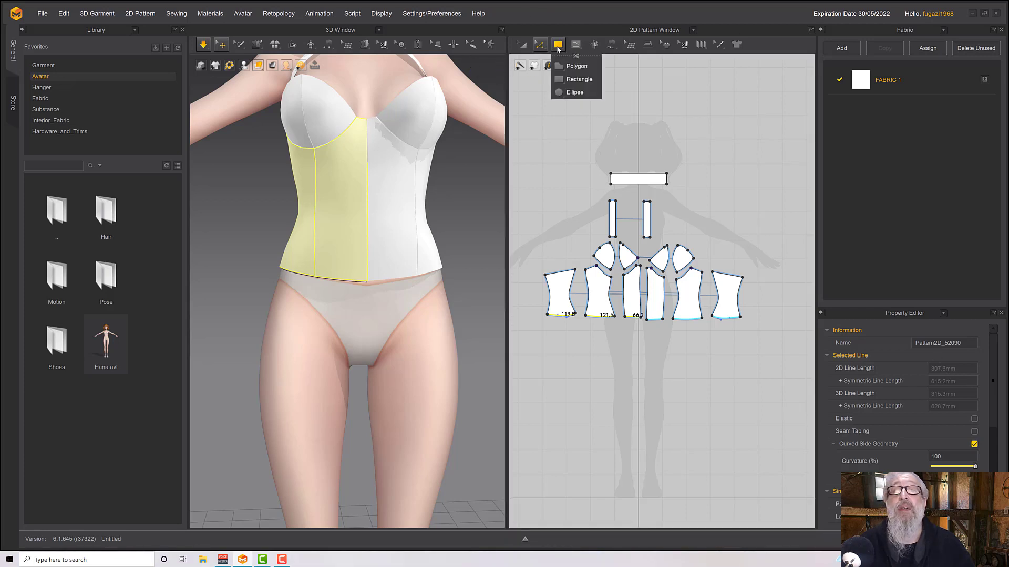
left_click(555, 347)
type("3706")
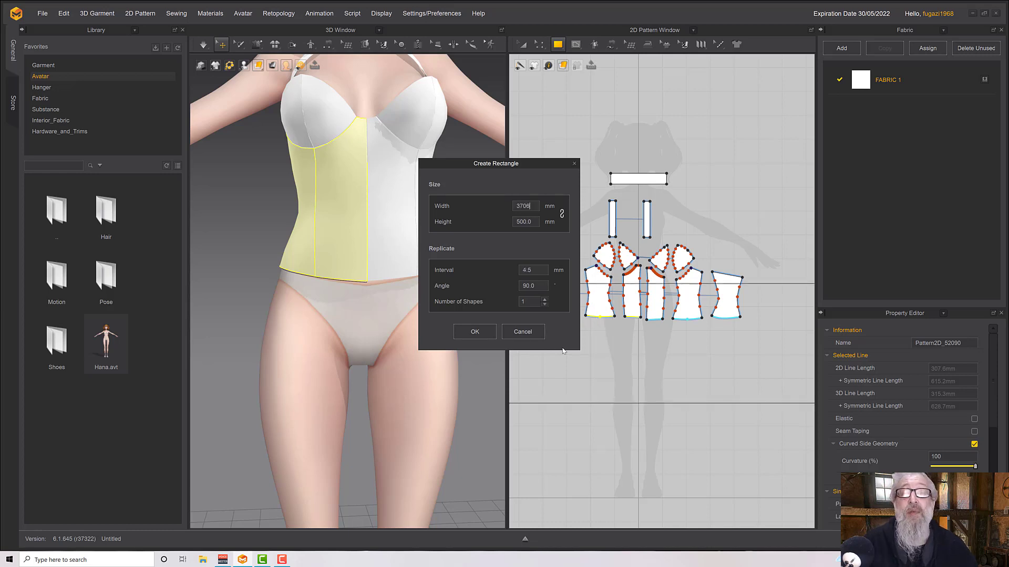
key("BackSpace")
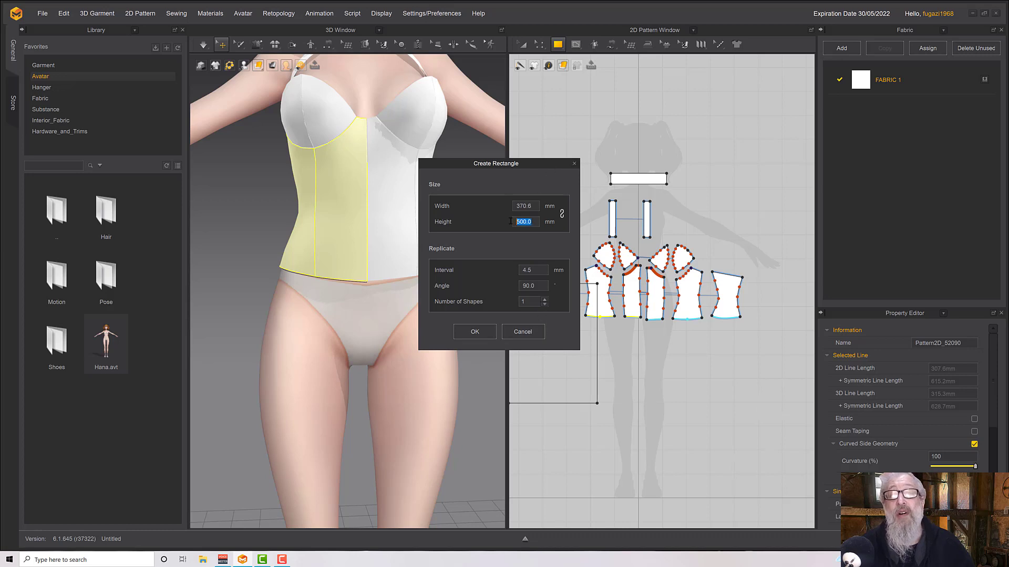
type("50")
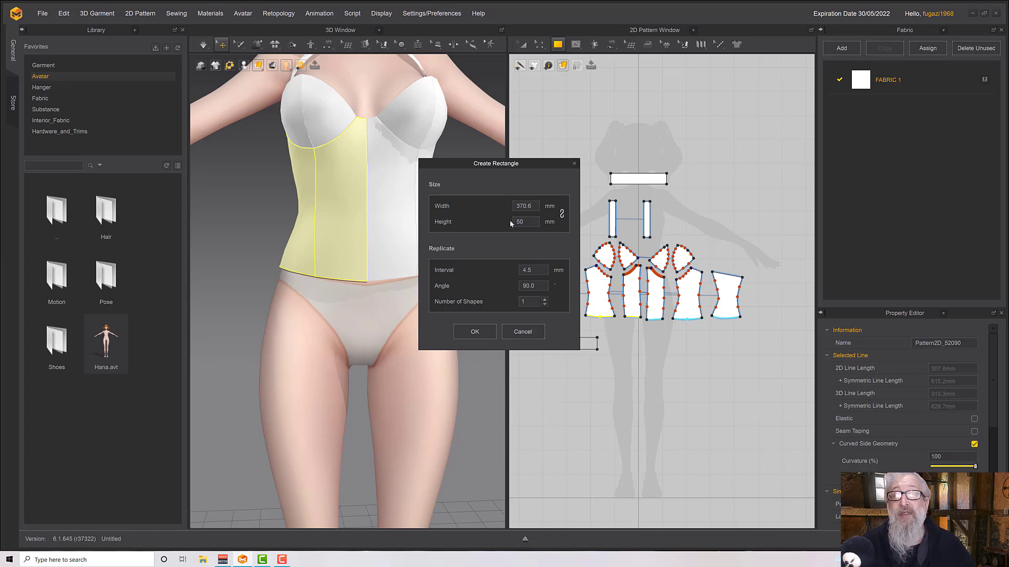
left_click(474, 331)
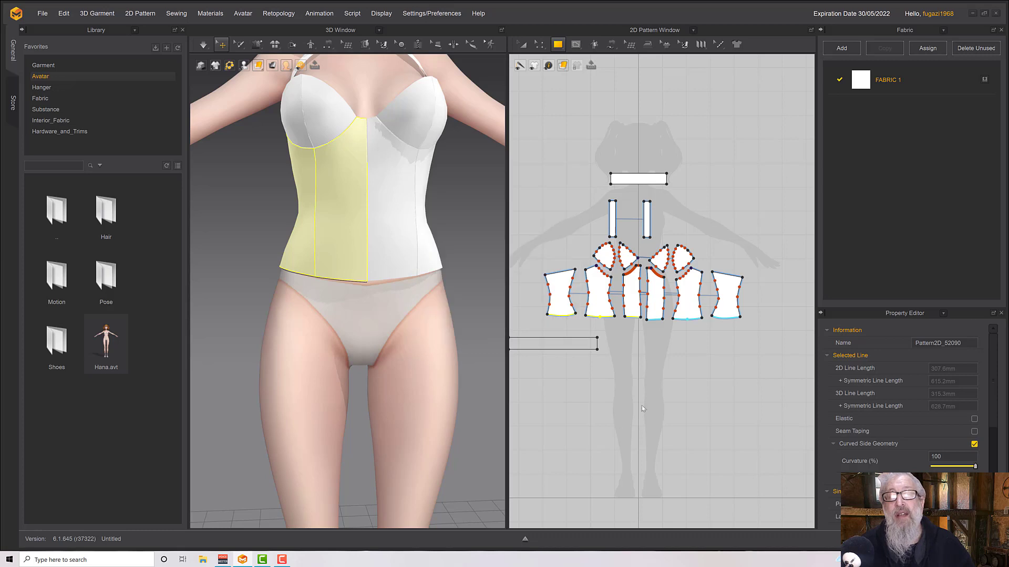
middle_click_drag(636, 377, 726, 384)
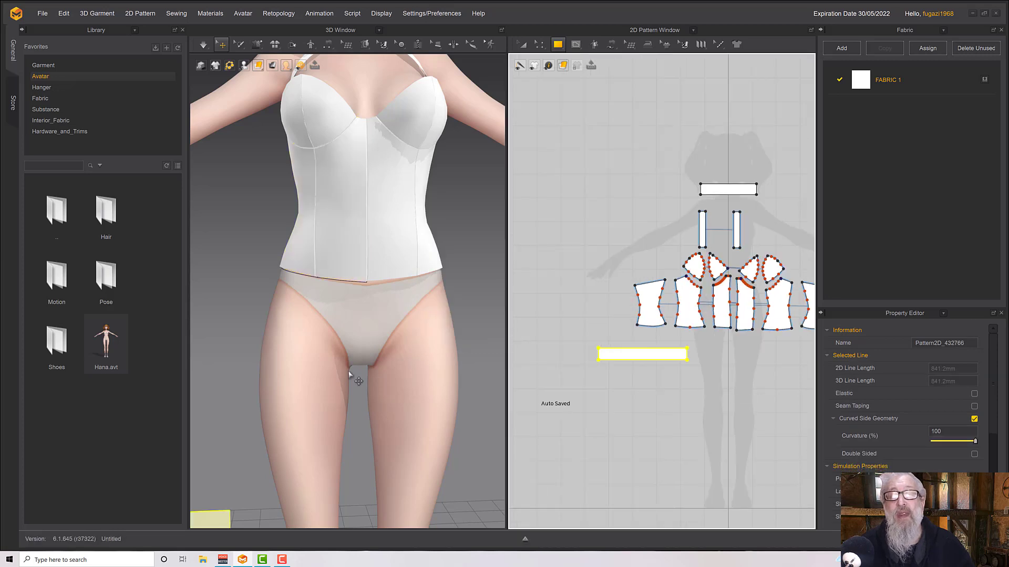
Step: Wrap the rectangle over the avatar's front hip with an arrangement point and lower it just below the bodice hem
right_click_drag(308, 334, 422, 349)
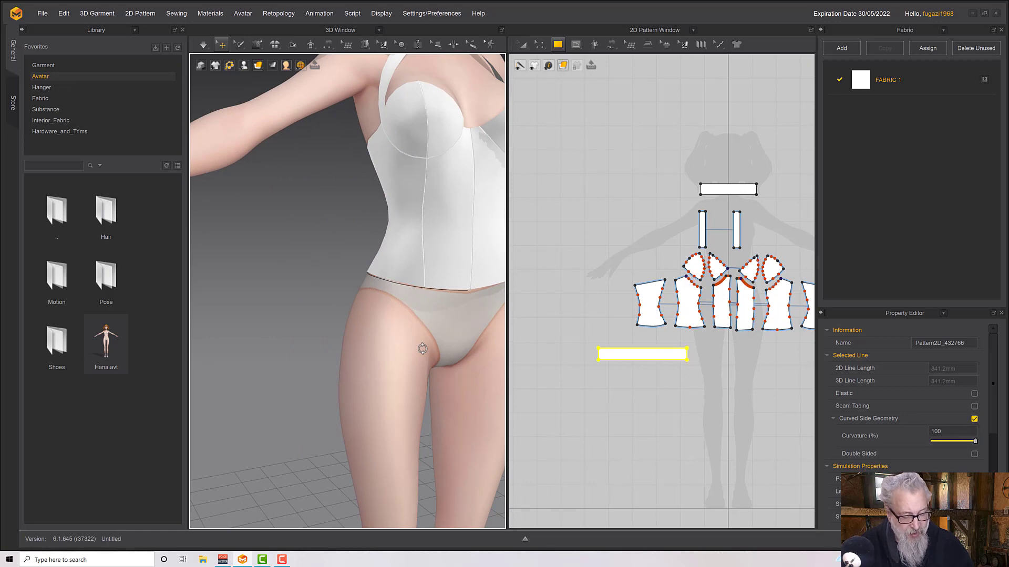
mouse_move(397, 342)
right_mouse_down()
mouse_move(373, 338)
mouse_move(407, 325)
right_mouse_up()
key("shift+f")
left_click(411, 273)
key("shift+f")
left_click(357, 293)
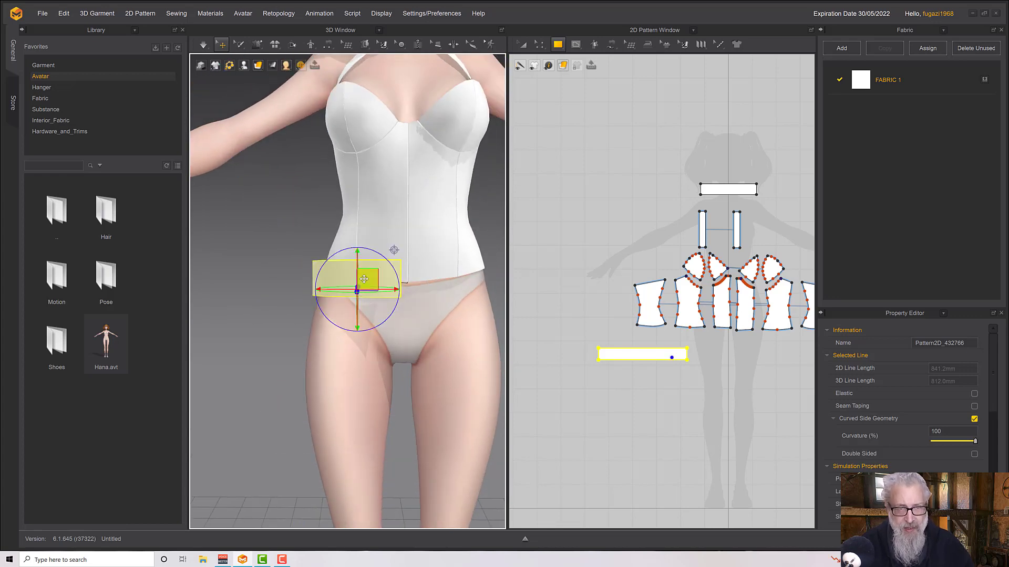
left_click_drag(365, 276, 365, 307)
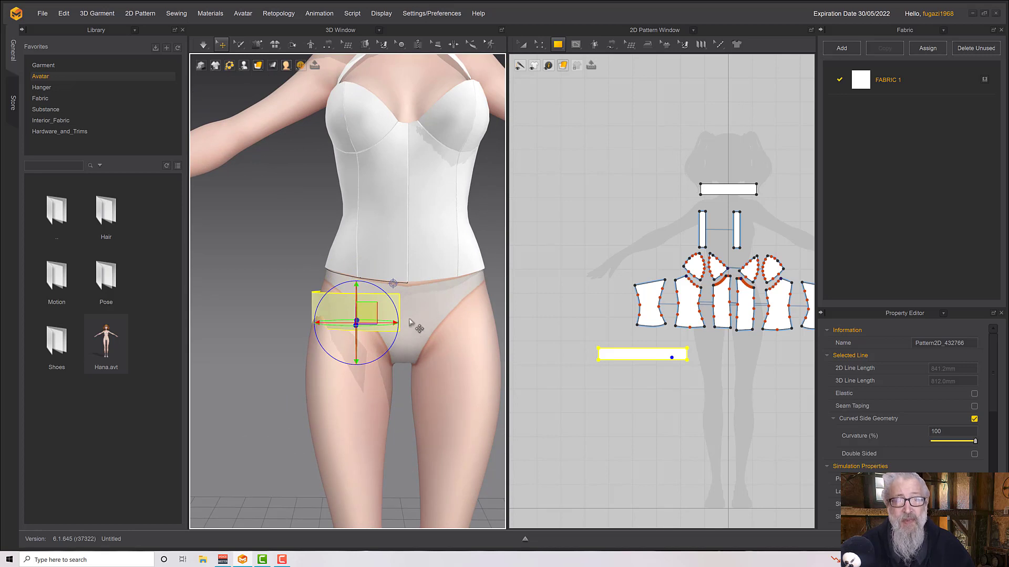
left_click(444, 331)
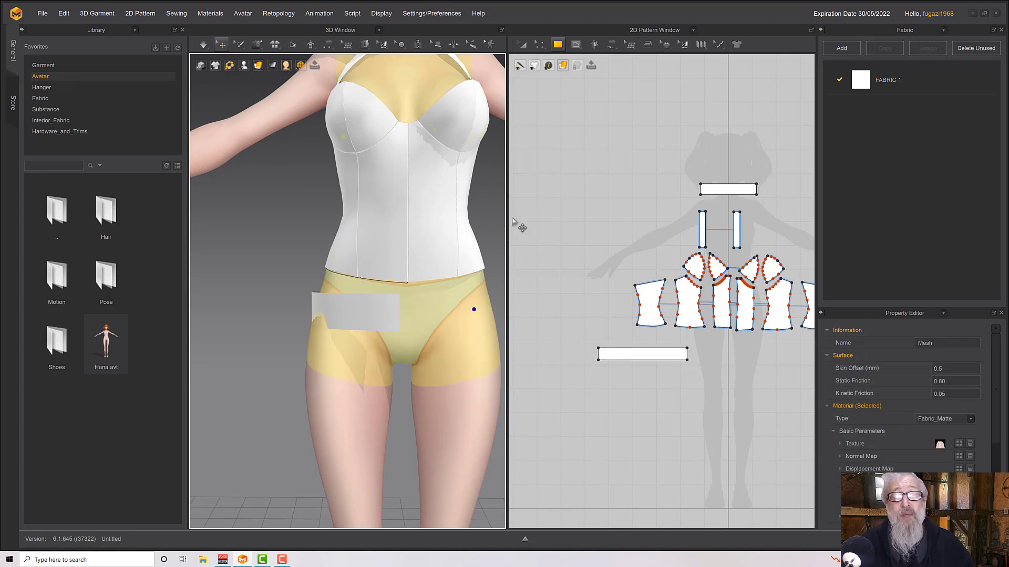
Step: Use M:N Segment Sewing to join the rectangle's upper edge to the lower edges of the three bodice panels, from the center outward
left_click(611, 44)
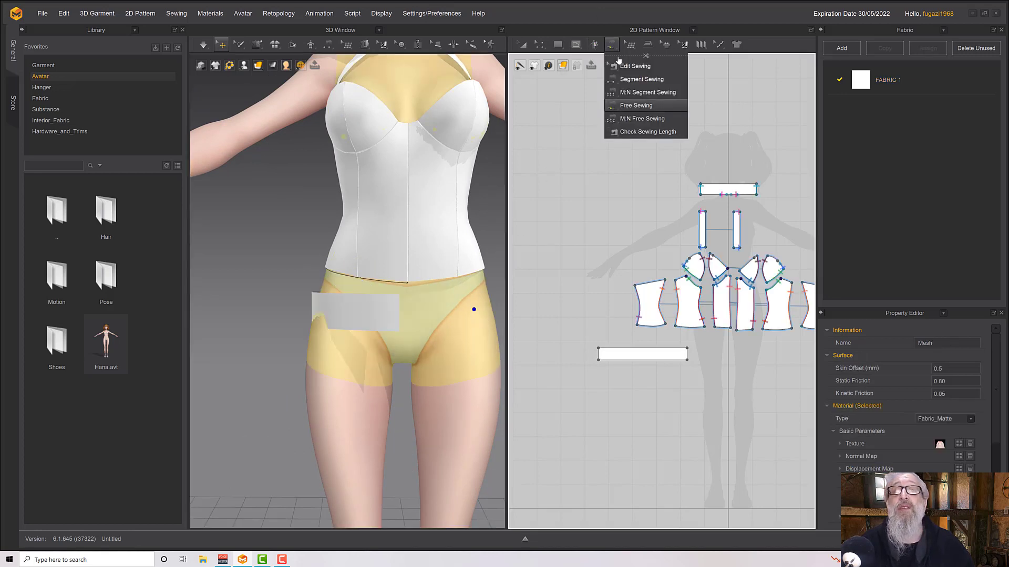
left_click(633, 93)
left_click(678, 356)
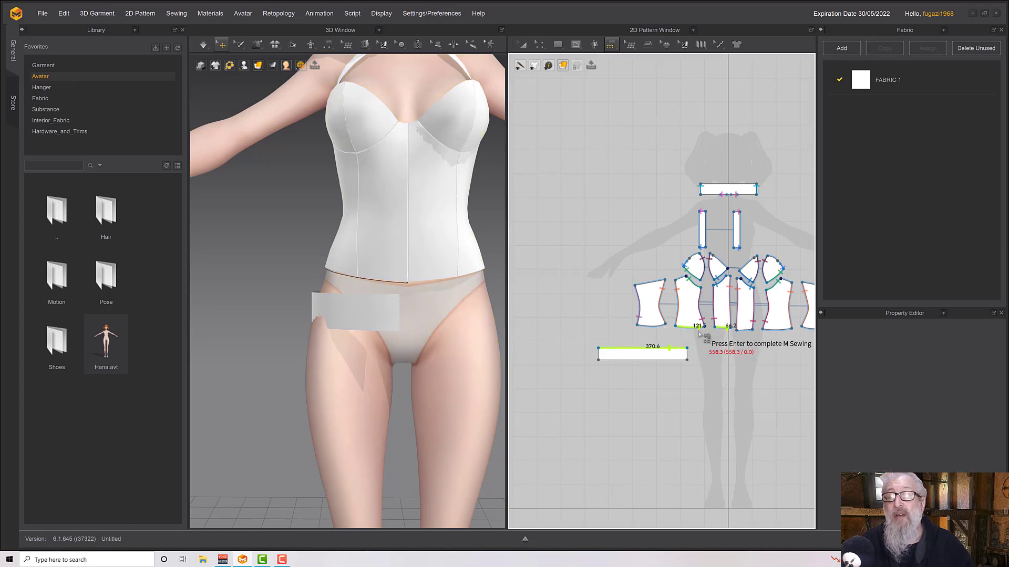
key("Escape")
left_click(668, 351)
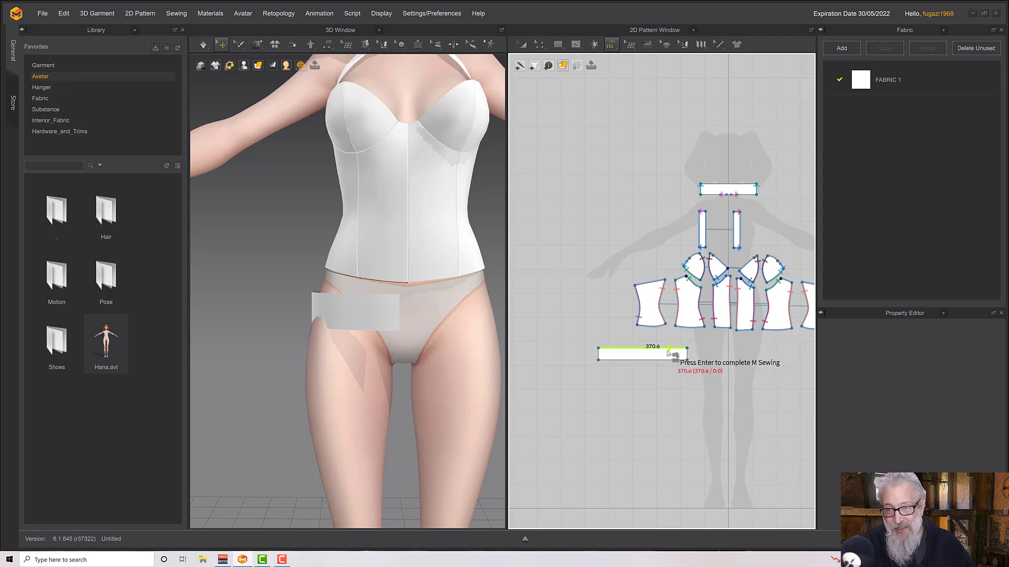
left_click(669, 349)
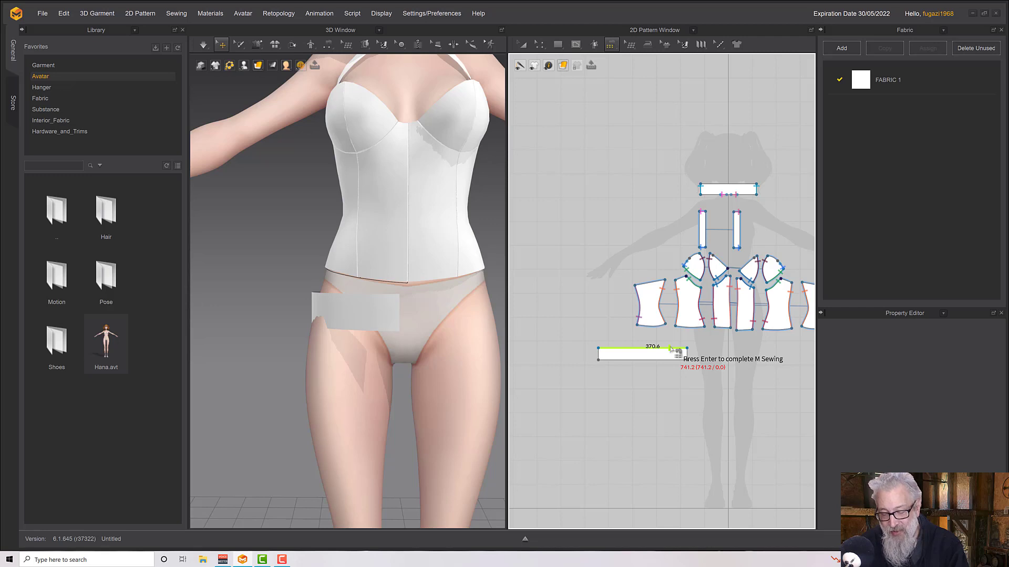
key("Return")
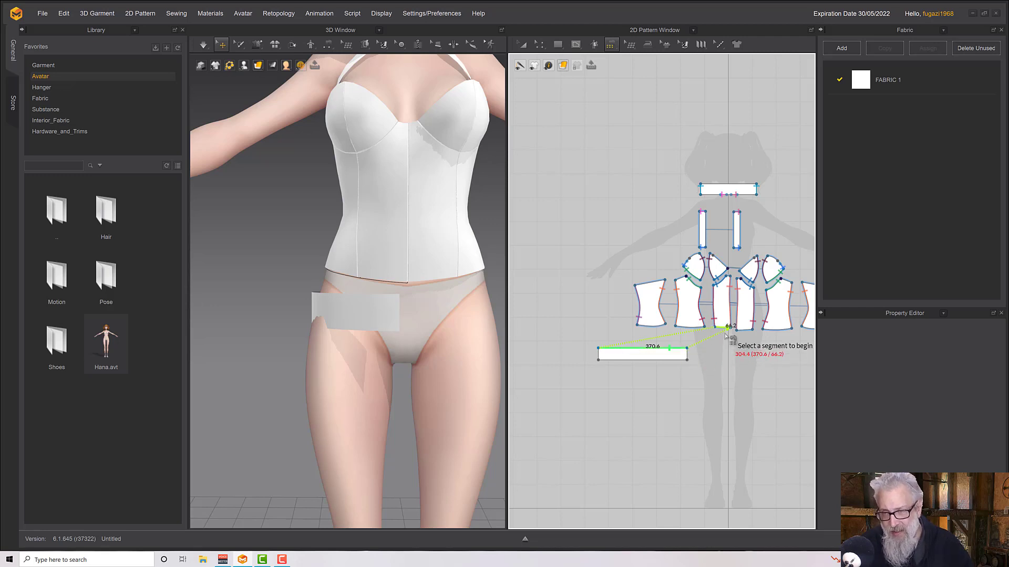
left_click(725, 332)
left_click(695, 332)
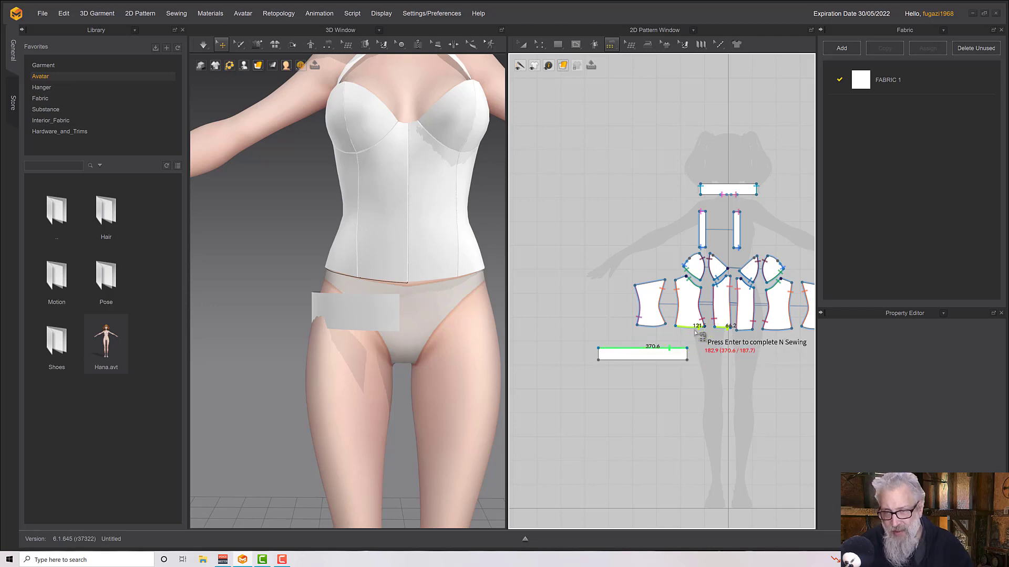
left_click(655, 331)
left_click(598, 353)
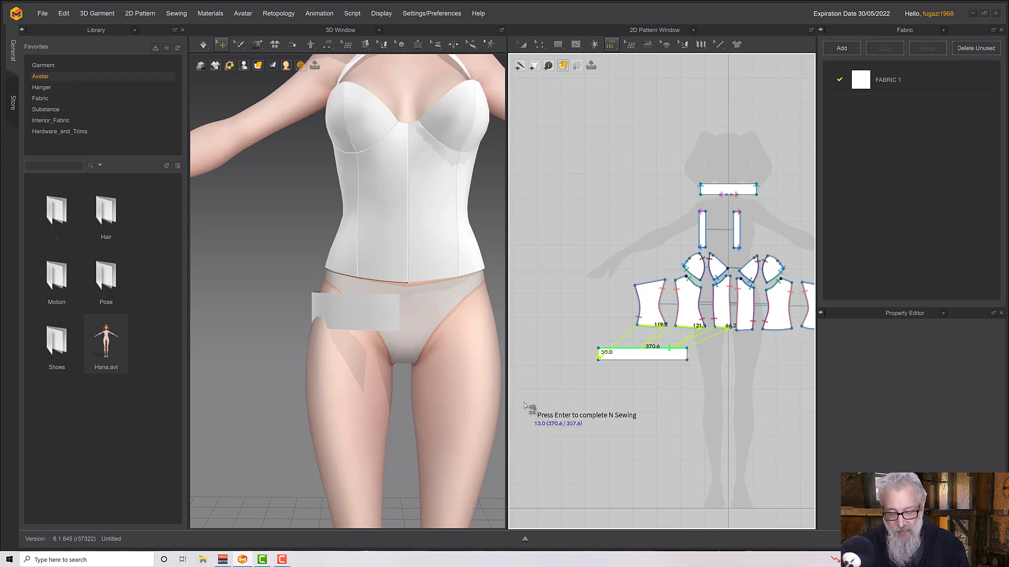
key("Return")
right_click_drag(484, 362, 434, 371)
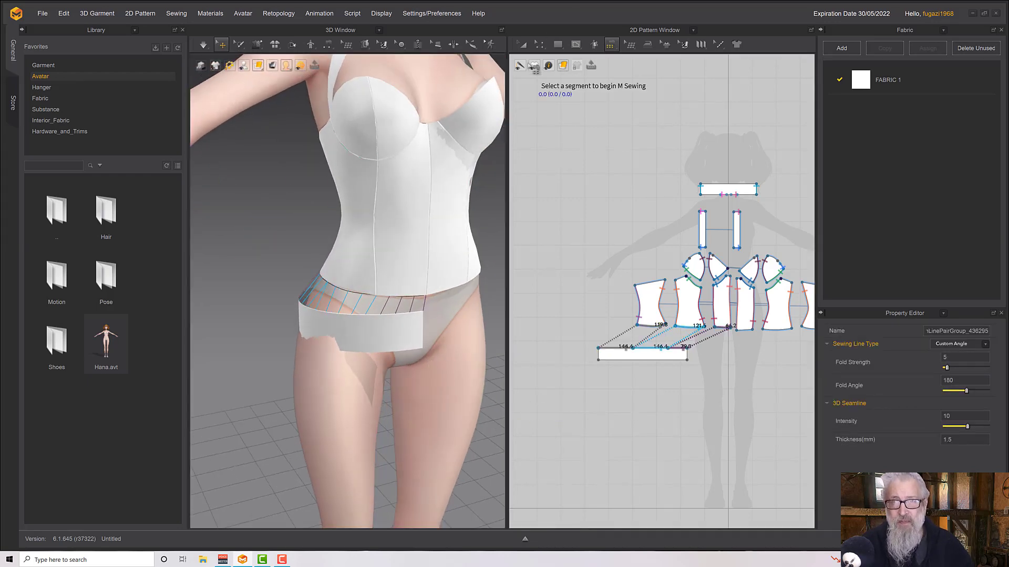
Step: Unfold the rectangle about its center-side short edge with symmetric editing and sewing, making a full-length band
left_click(522, 45)
left_click(538, 45)
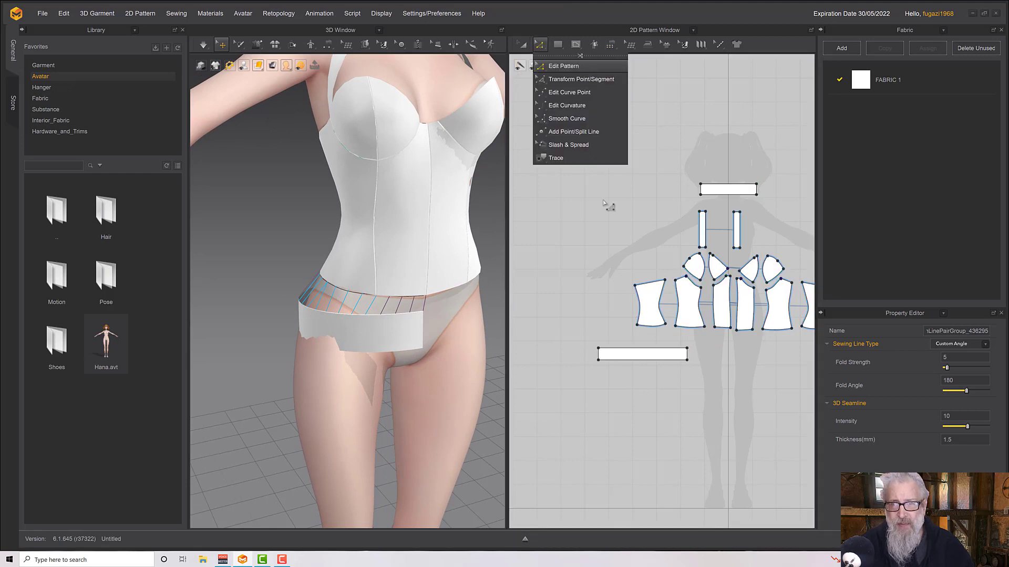
left_click(688, 355)
left_click(687, 354)
right_click(689, 354)
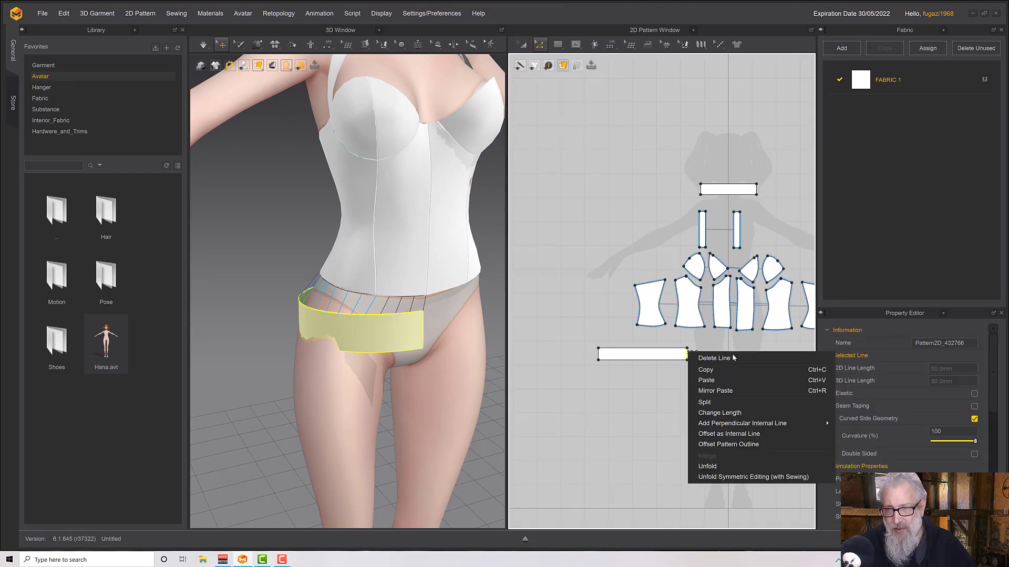
left_click(732, 476)
Step: Move the unfolded band outward and down from the avatar's hips in 3D
right_click_drag(473, 358, 317, 362)
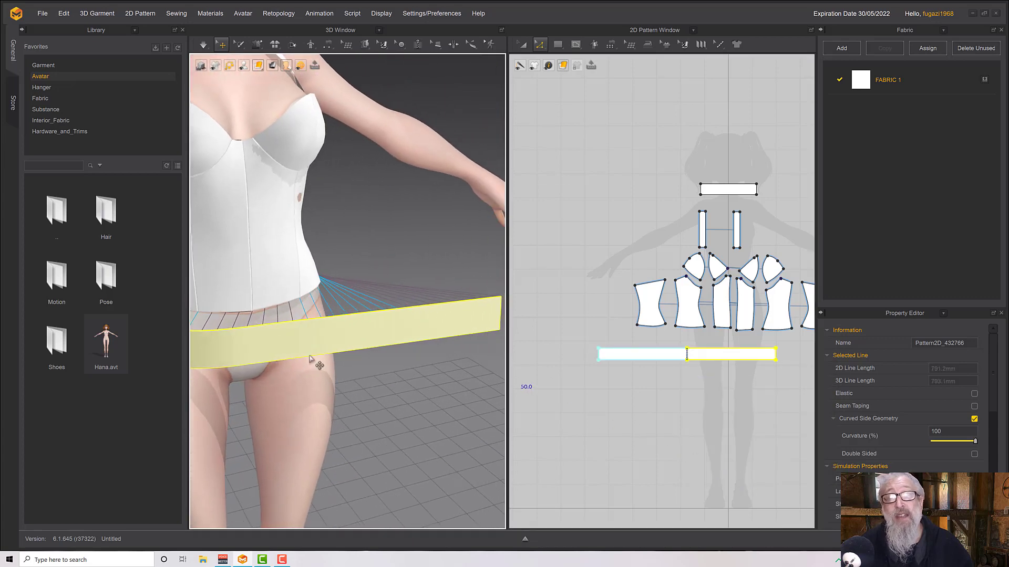
right_click_drag(368, 332, 344, 344)
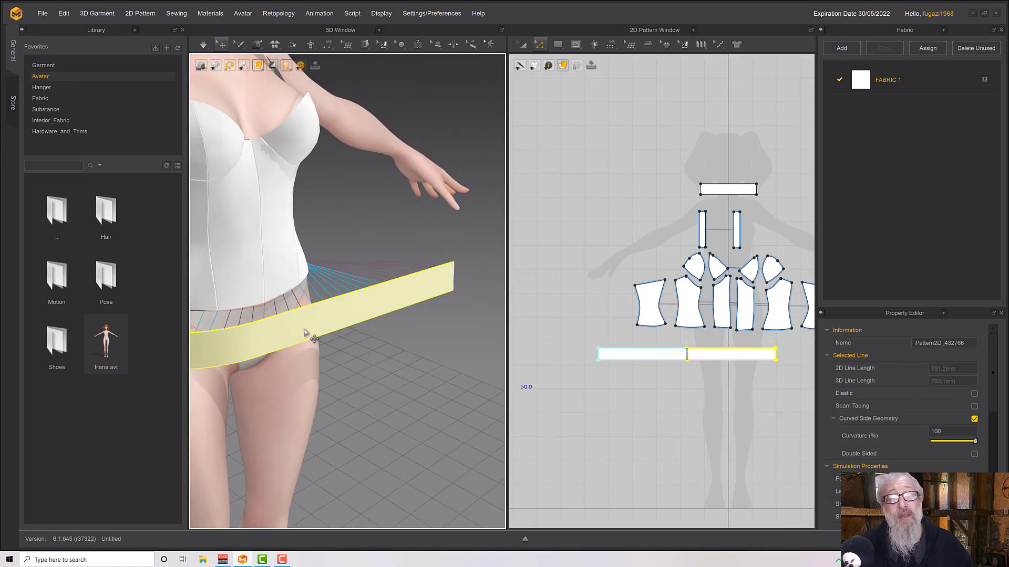
left_click(305, 331)
right_click_drag(304, 316, 319, 324)
left_click_drag(341, 290, 425, 345)
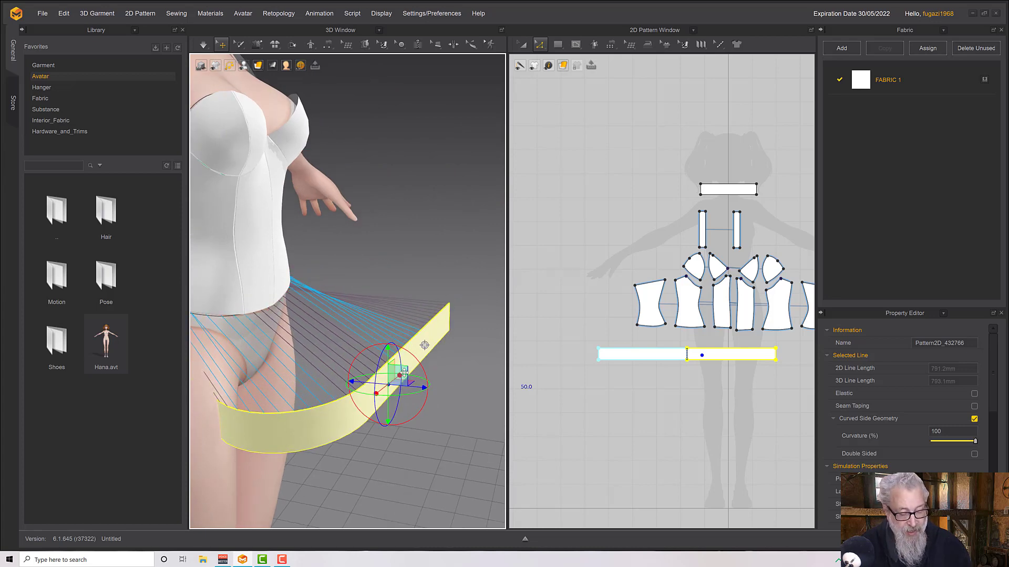
Step: Wrap the band around the avatar's hips using the center-front hip arrangement point, and lower it slightly below the hem
key("shift+f")
right_click_drag(395, 364, 314, 356)
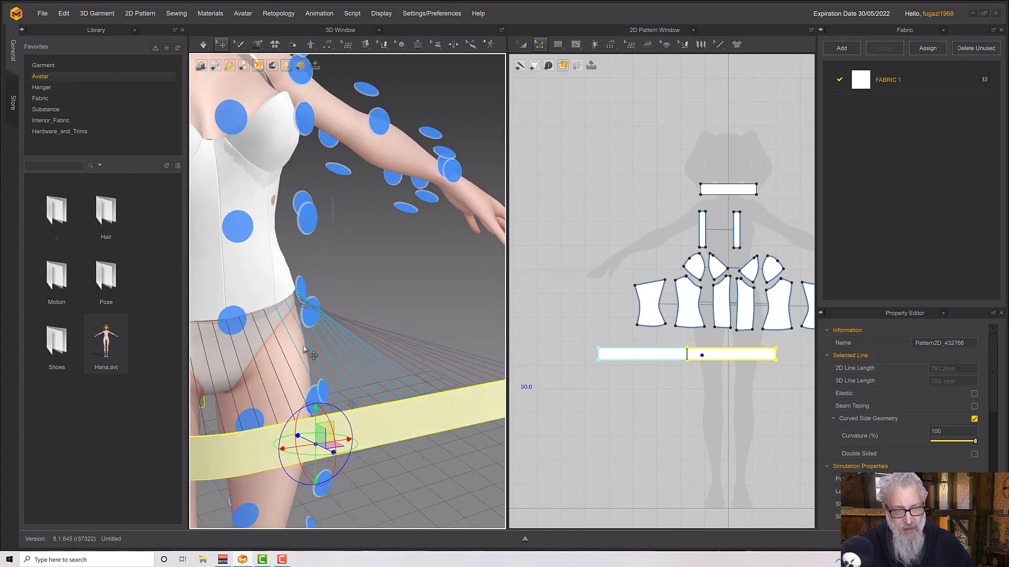
left_click(232, 327)
right_click_drag(232, 327, 274, 323)
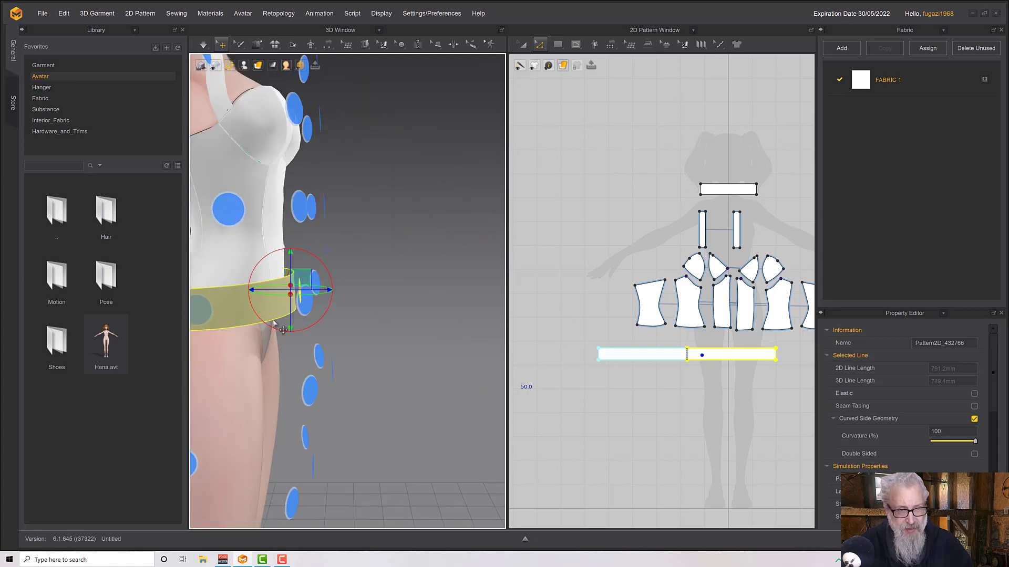
left_click(242, 318)
left_click_drag(258, 310, 263, 343)
right_click_drag(323, 350, 456, 343)
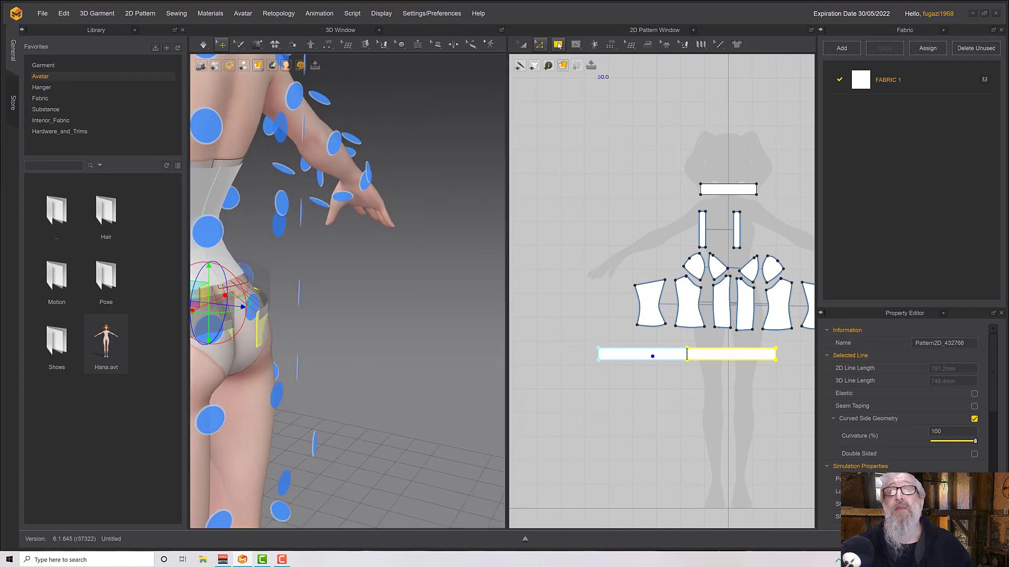
Step: Use Segment Sewing to join the band's two short end edges to each other at the back
left_click(611, 45)
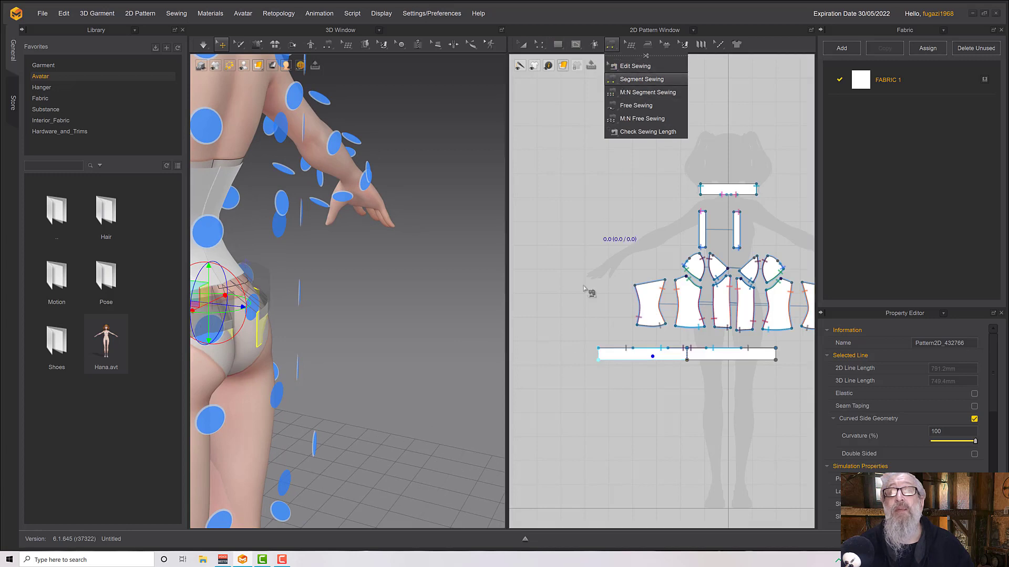
left_click(598, 355)
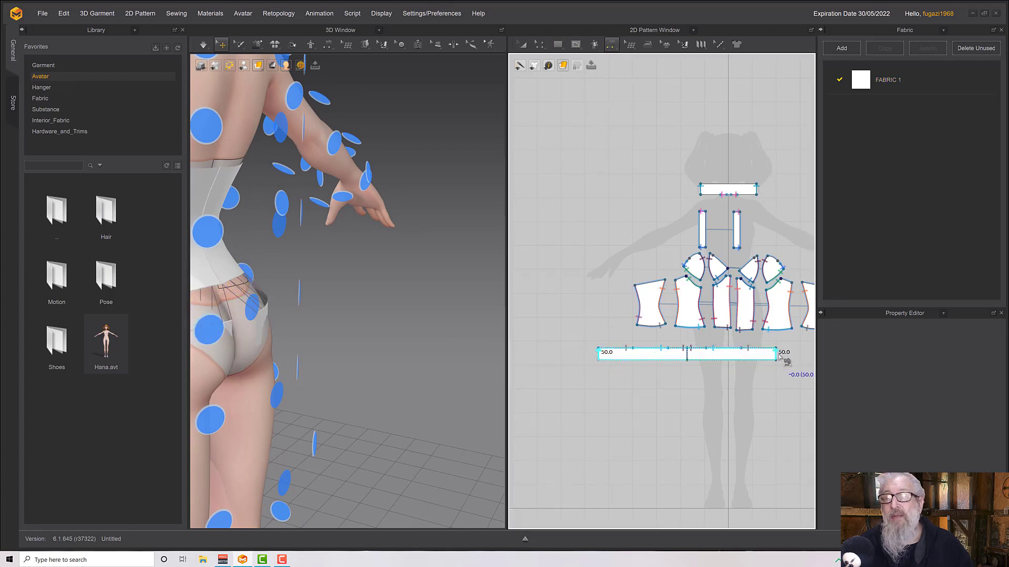
left_click(780, 355)
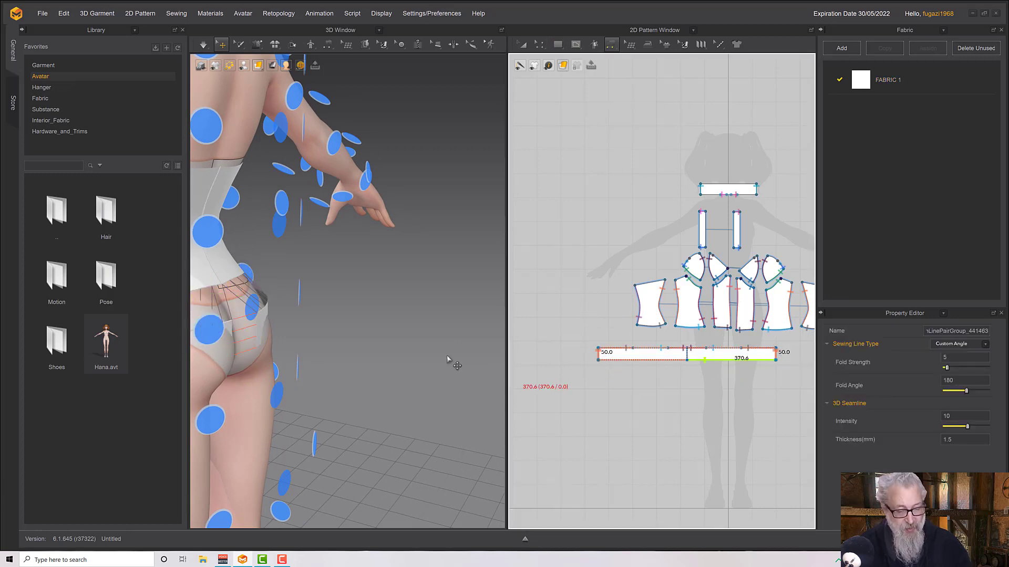
Step: Simulate the garment so the sewn band drapes around the hips, and check its fit from the back and front
key("space")
key("space")
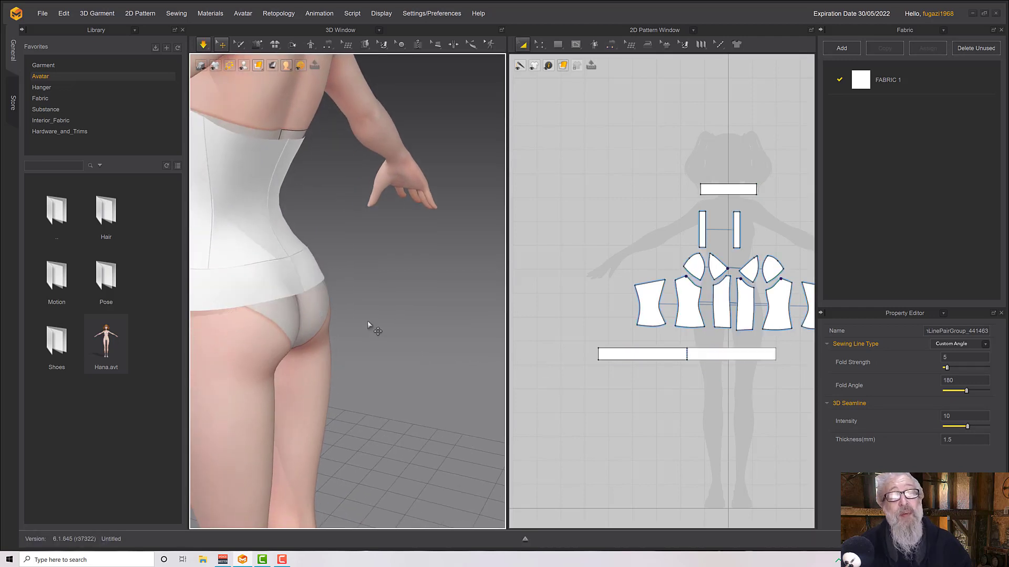
right_click_drag(247, 320, 341, 314)
scroll(363, 315, "down", 5)
key("space")
scroll(359, 323, "up", 1)
scroll(359, 323, "up", 4)
key("space")
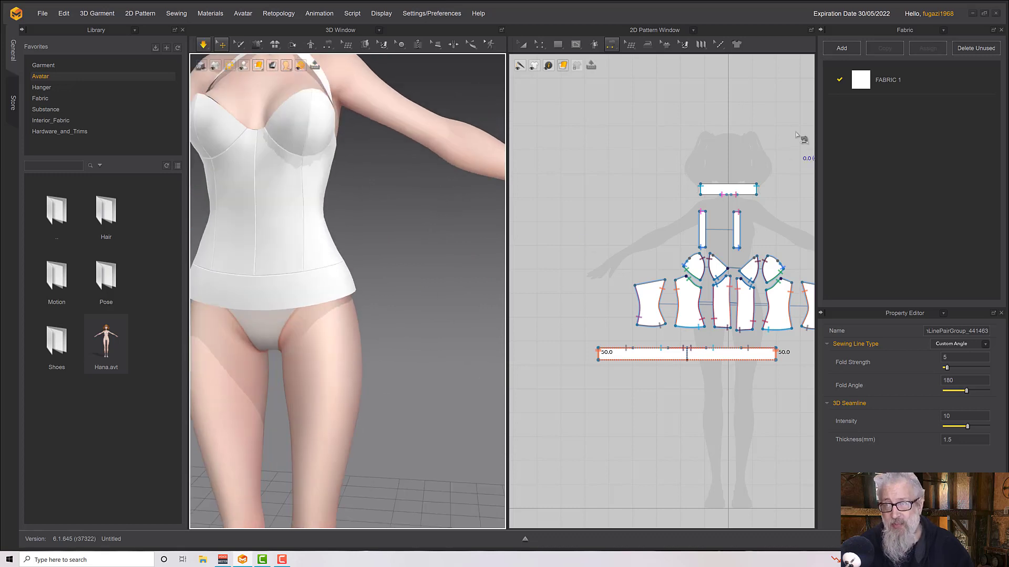
Step: Add a second fabric to the fabric list
left_click(864, 88)
right_click_drag(347, 271, 325, 265)
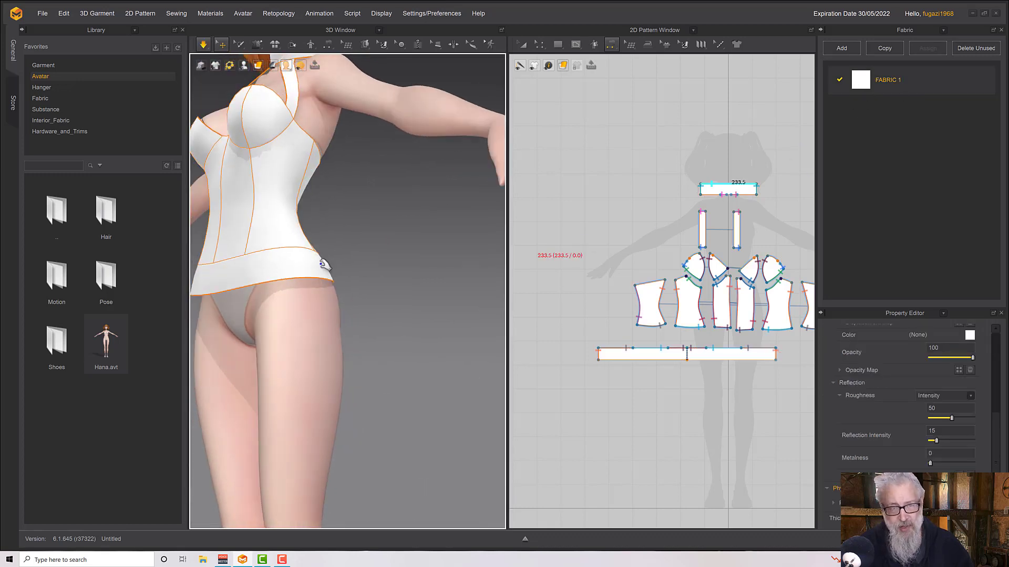
left_click(839, 48)
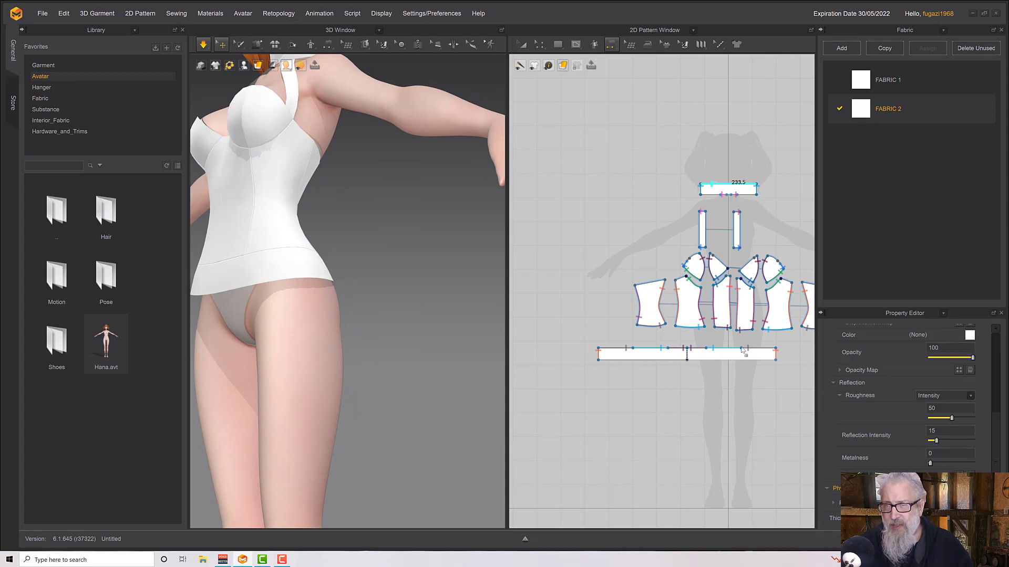
Step: Shorten the band symmetrically in the 2D pattern to an outline length of about 1512 mm, and simulate the tighter fit
left_click(720, 357)
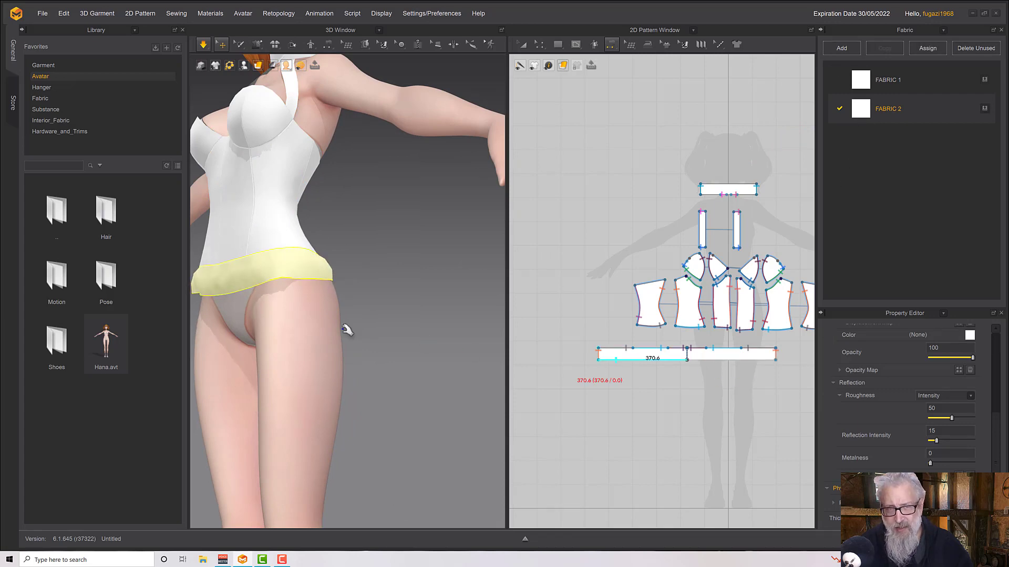
right_click_drag(345, 329, 243, 336)
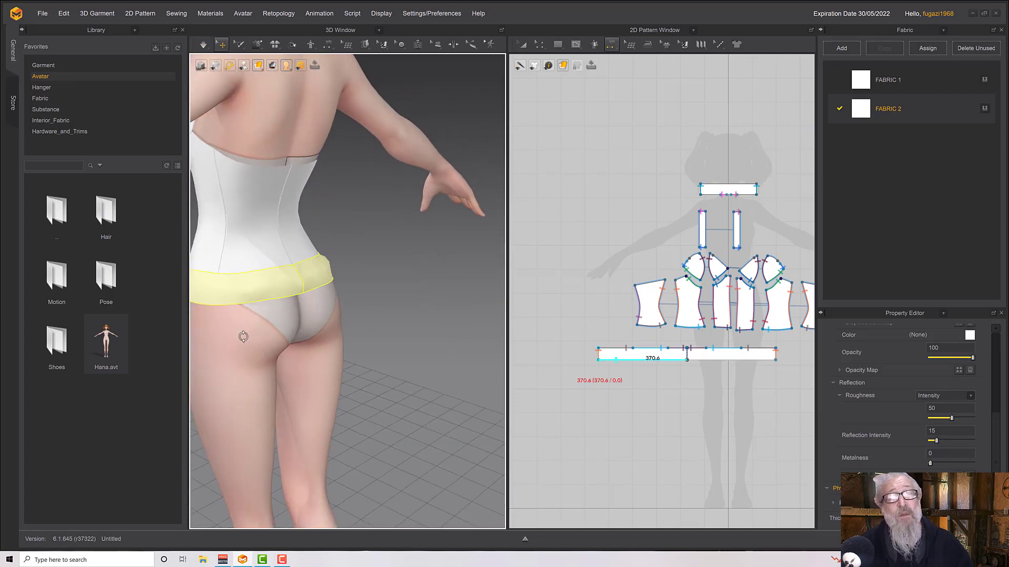
left_click(271, 294)
scroll(271, 294, "up", 5)
right_click_drag(323, 305, 436, 326)
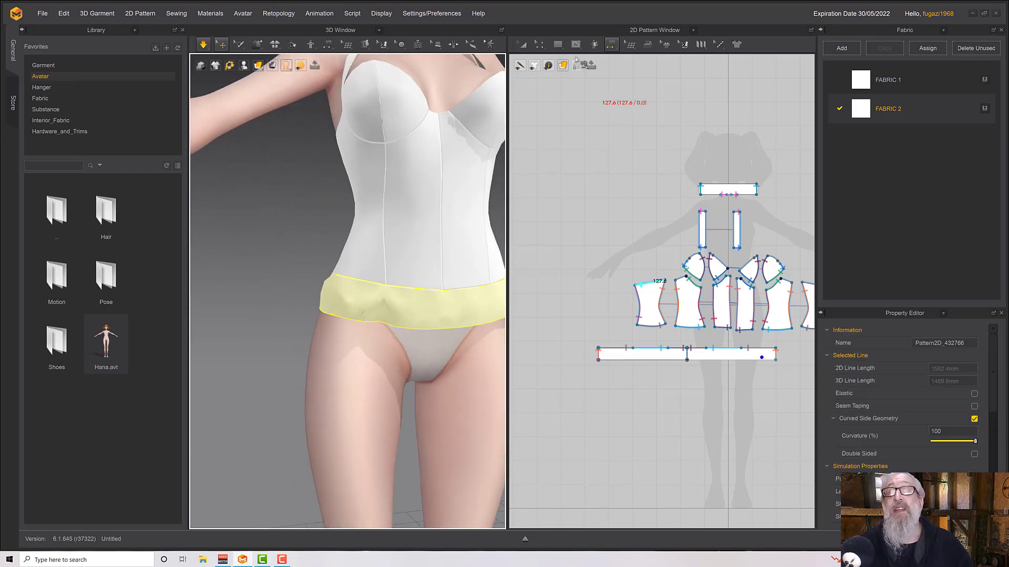
left_click(523, 46)
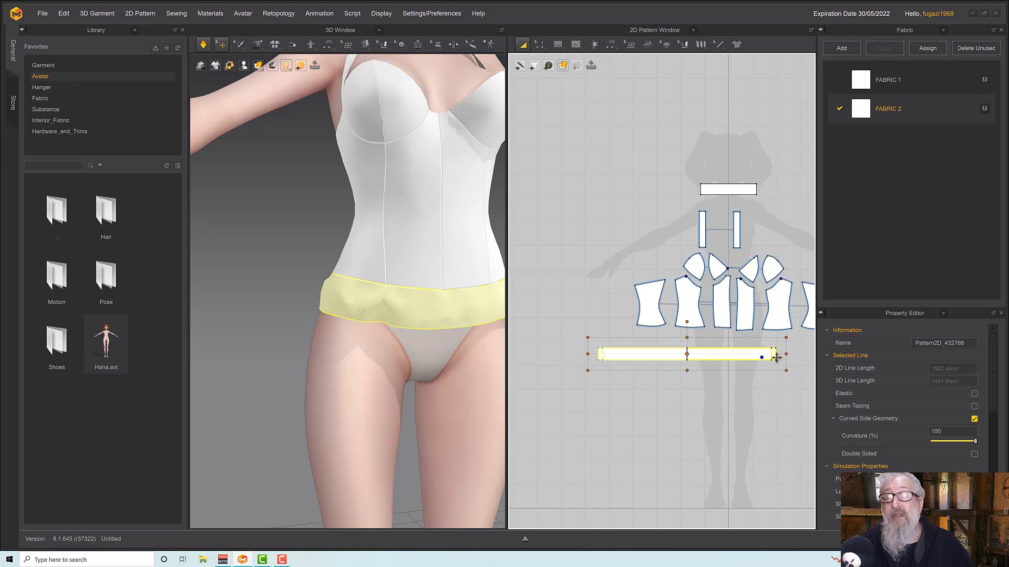
left_click_drag(777, 358, 777, 358)
key("space")
right_click_drag(482, 383, 363, 377)
key("space")
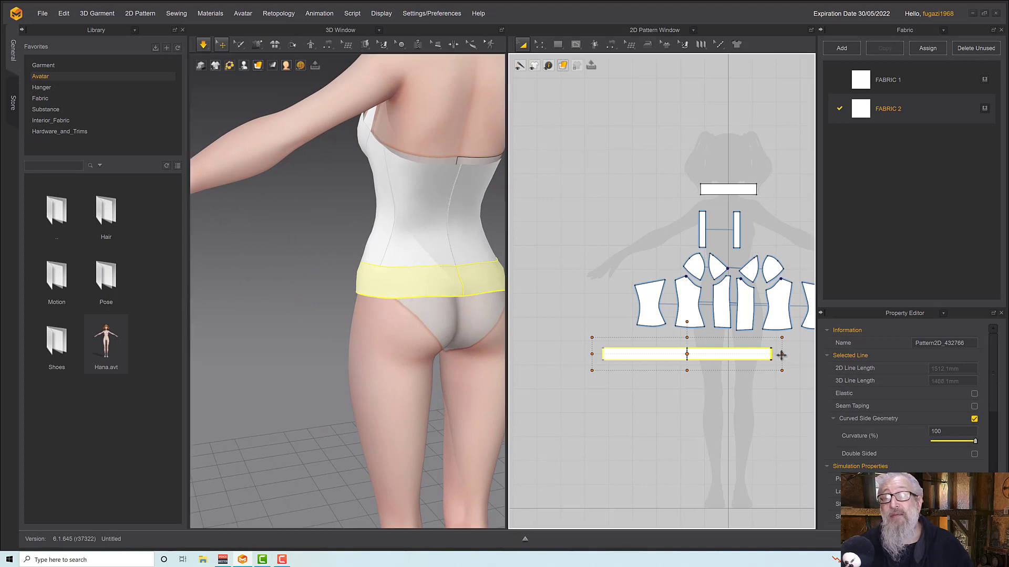
Step: Shorten the band slightly more to an outline length of about 1490 mm, simulate it and smooth its lower front edge
left_click_drag(780, 355, 780, 355)
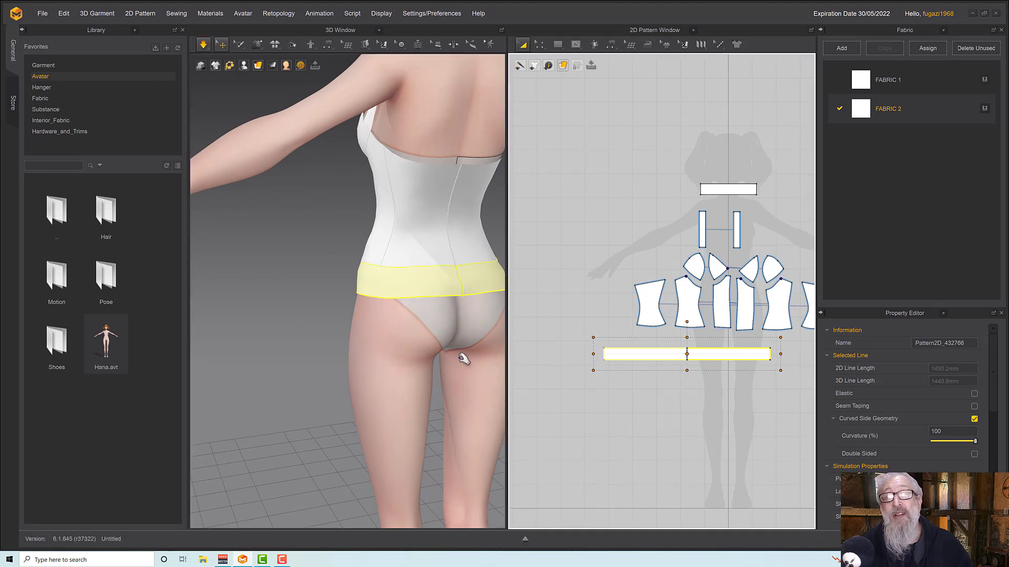
key("space")
right_click_drag(446, 352, 553, 354)
key("space")
mouse_move(362, 318)
left_mouse_down()
mouse_move(360, 331)
mouse_move(365, 323)
left_mouse_up()
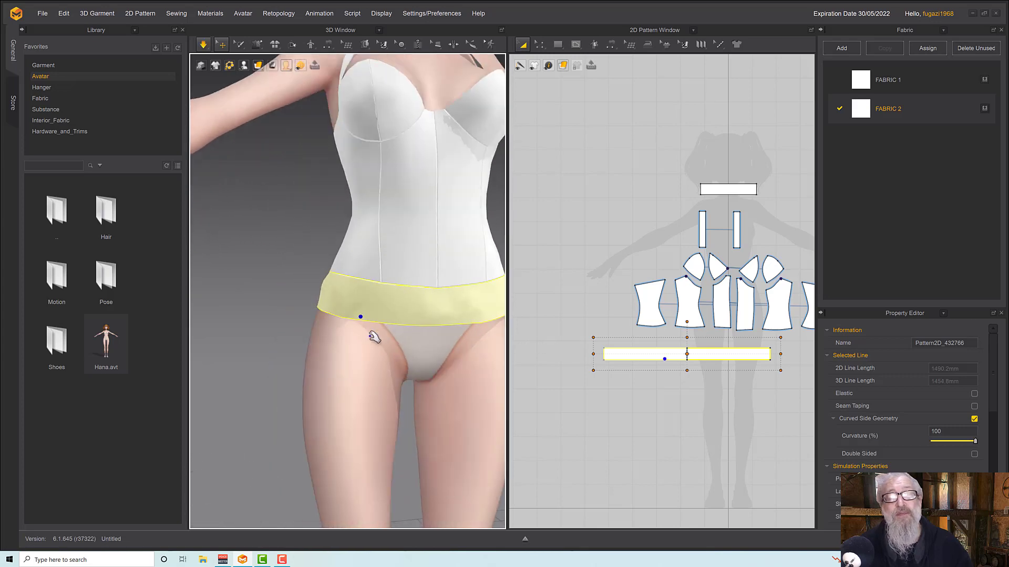
scroll(371, 336, "down", 3)
scroll(373, 340, "down", 5)
right_click_drag(383, 348, 403, 358)
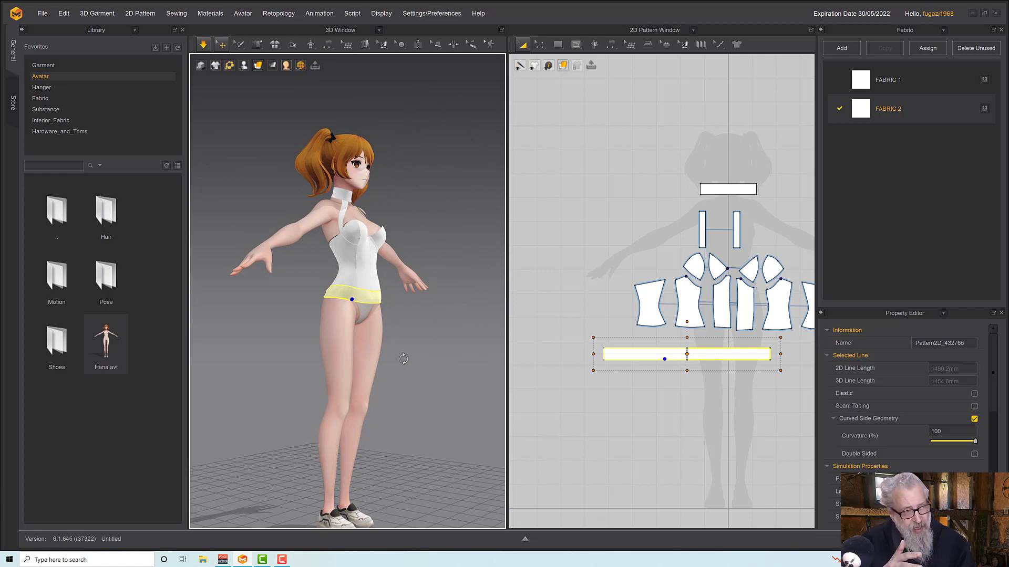
Step: Check the 2D length of the band's lower edge with the Edit Pattern tool, and clear the selection
left_click(547, 46)
left_click(660, 424)
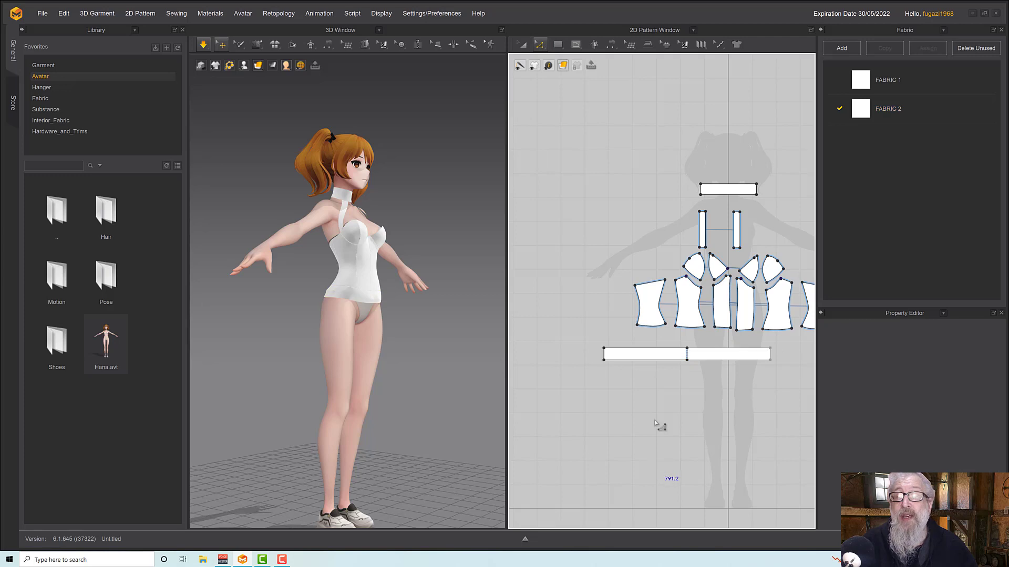
left_click(651, 360)
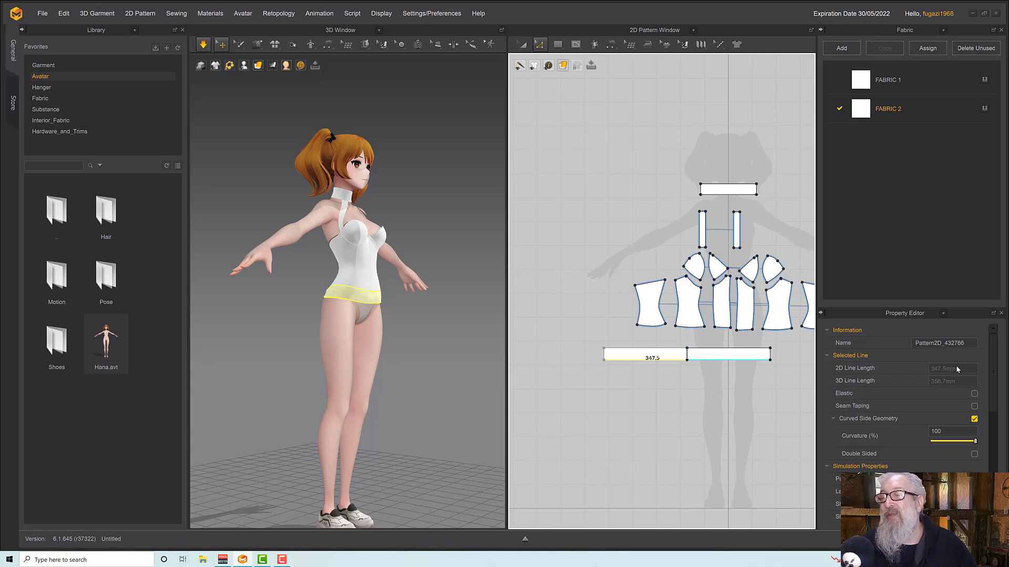
left_click(785, 379)
left_click_drag(779, 372, 597, 358)
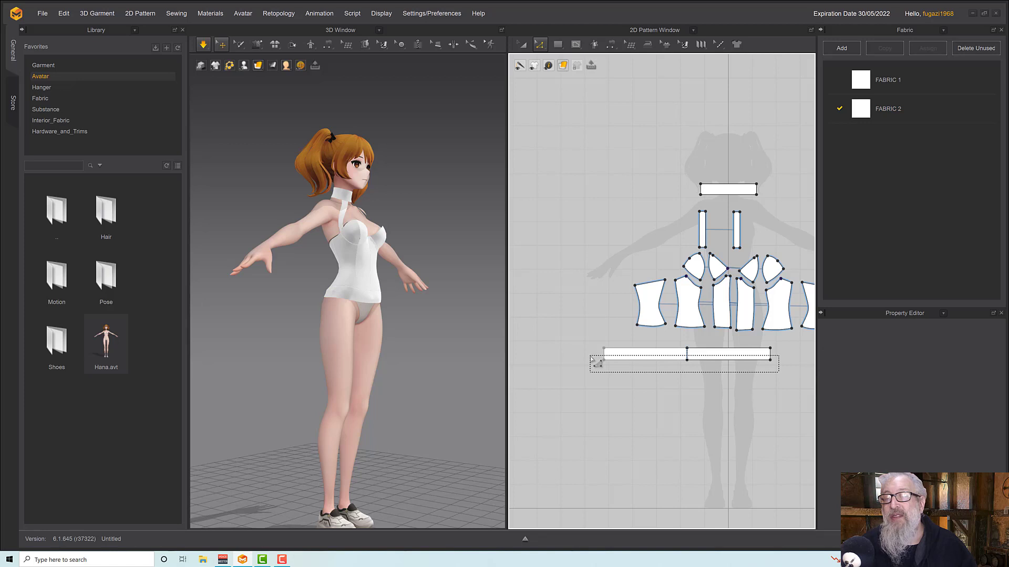
left_click(713, 388)
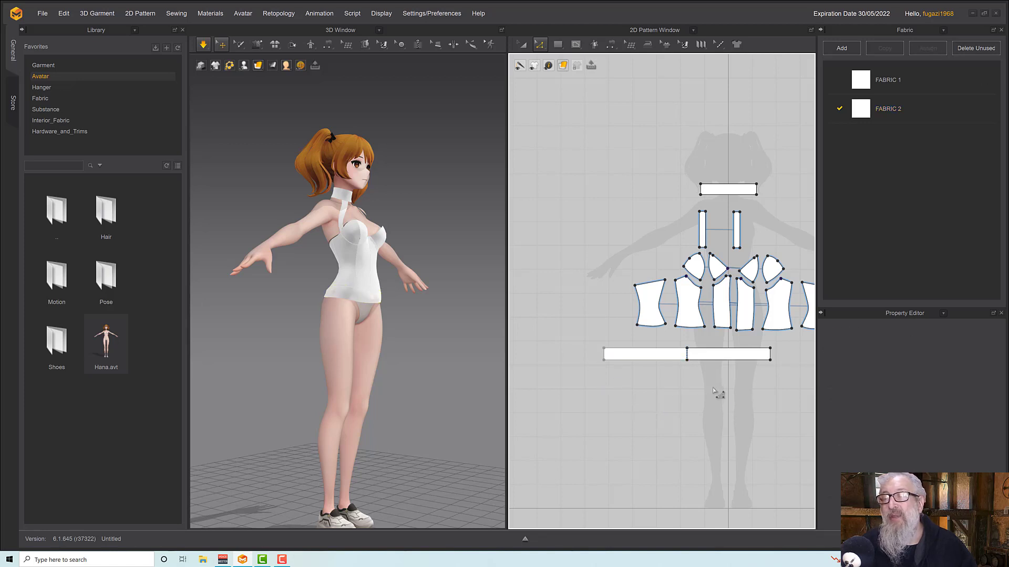
Step: Select the hem band with the Transform Pattern tool
left_click(522, 45)
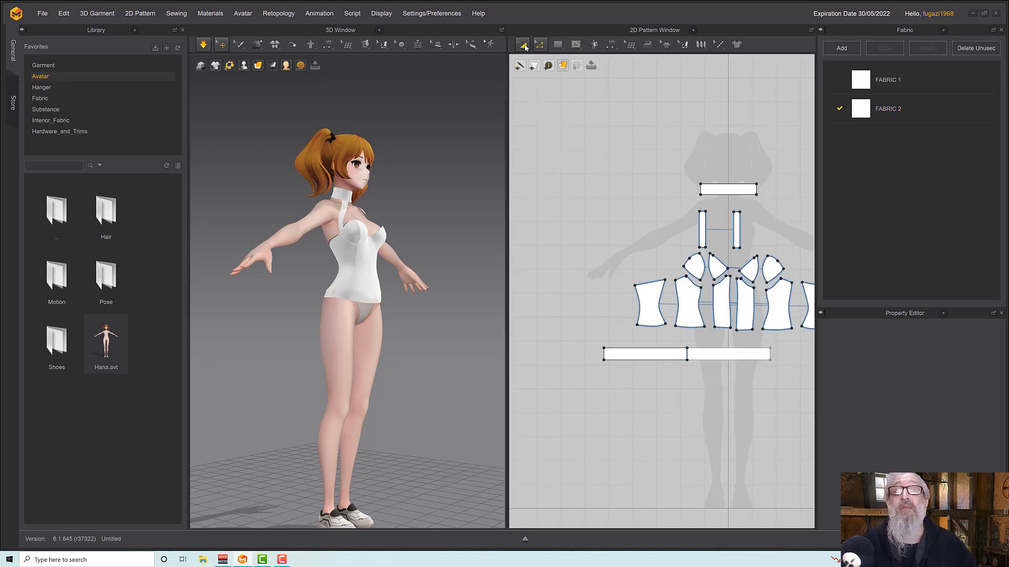
left_click(659, 357)
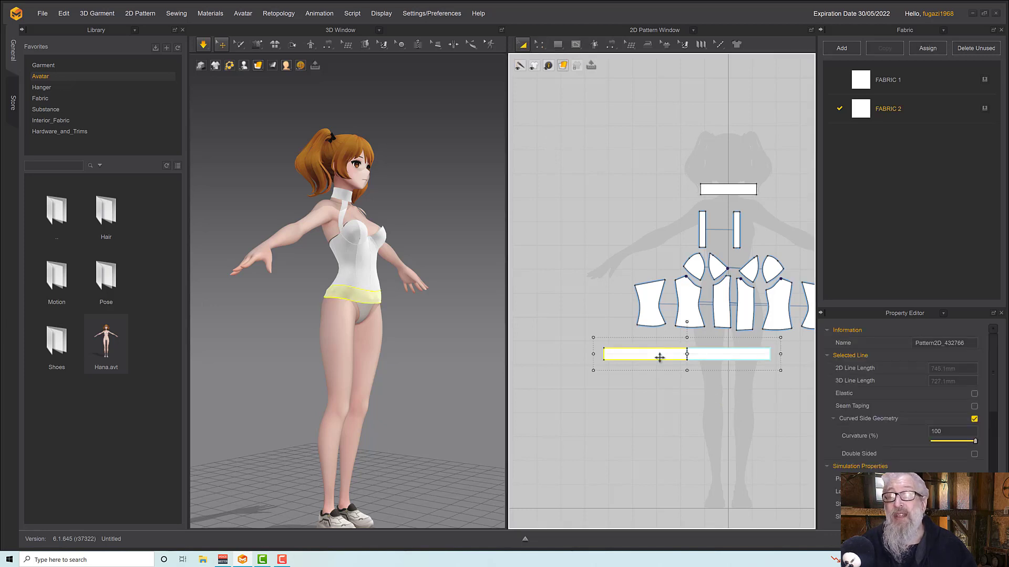
Step: Remove the symmetric editing link from the hip band pattern and measure the total length of its lower edge
right_click(659, 357)
left_click(683, 185)
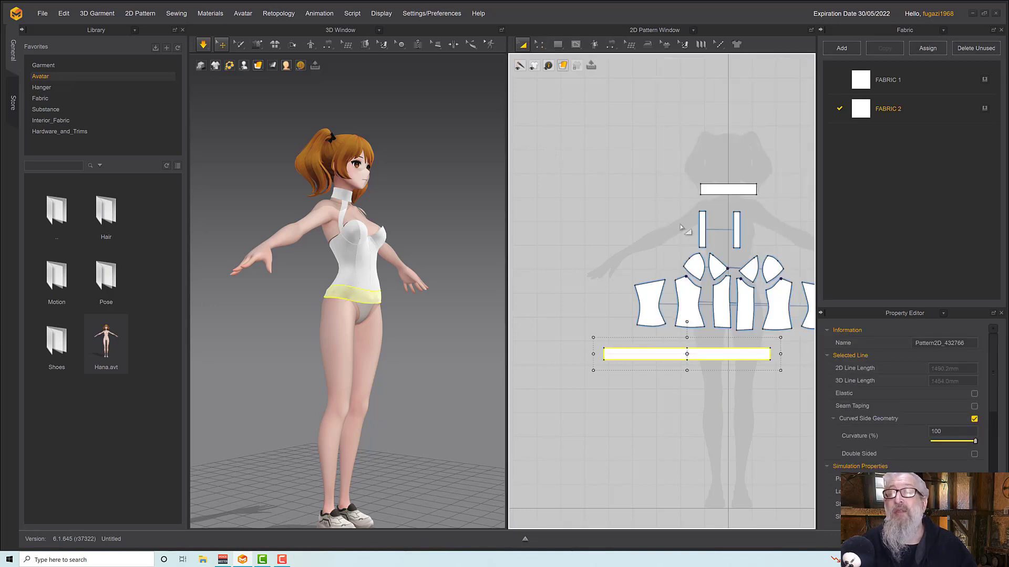
left_click(540, 45)
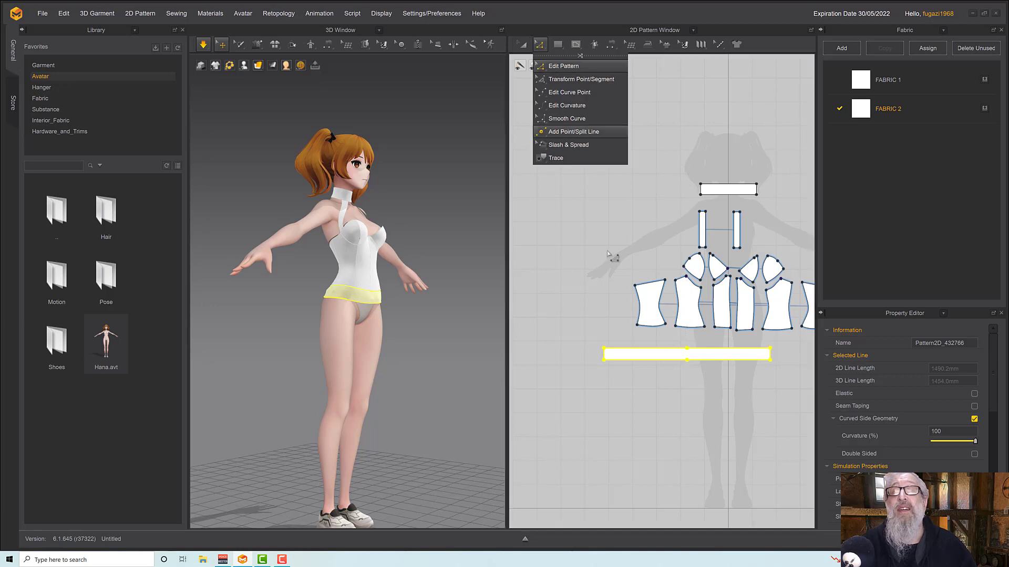
left_click(683, 385)
left_click(687, 360)
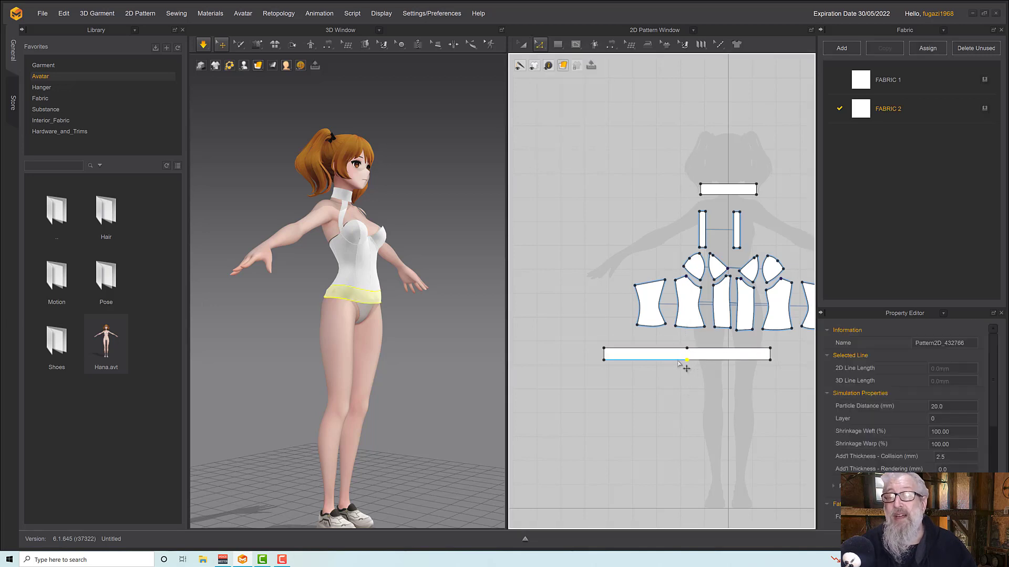
left_click(678, 361)
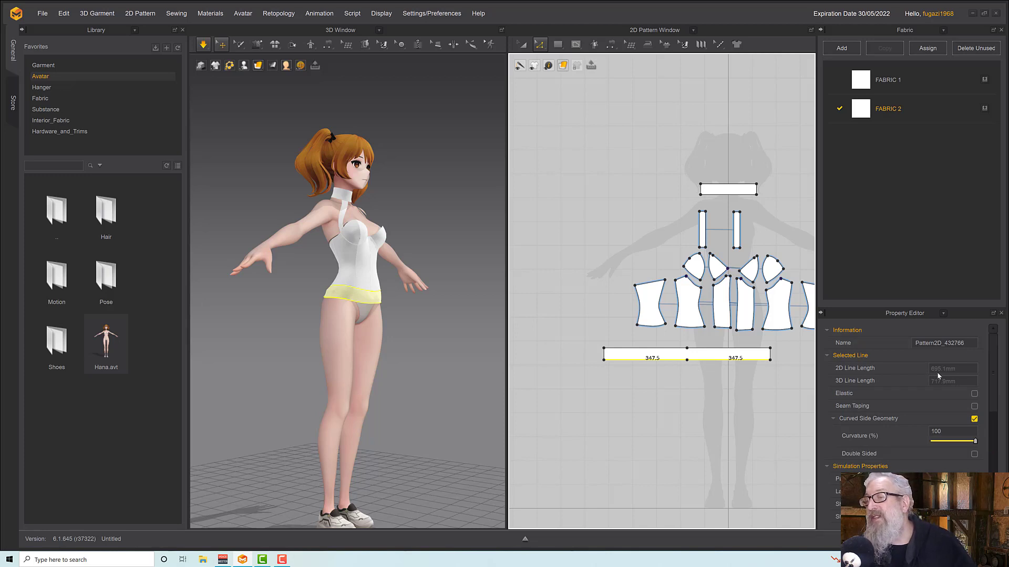
Step: Create a circular pattern with a circumference of 695.1 mm below the hip band
left_click(557, 48)
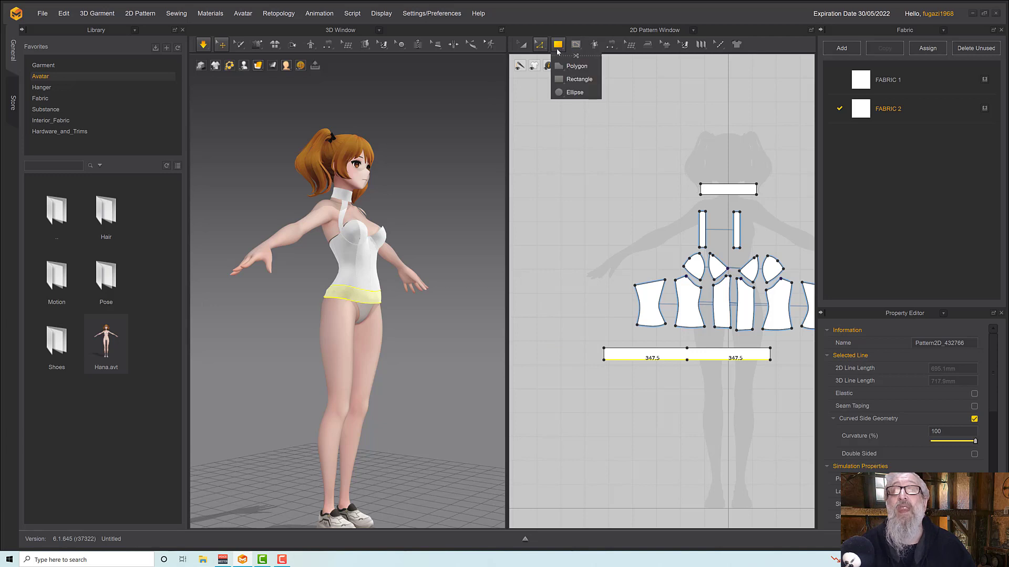
left_click(574, 93)
left_click(670, 420)
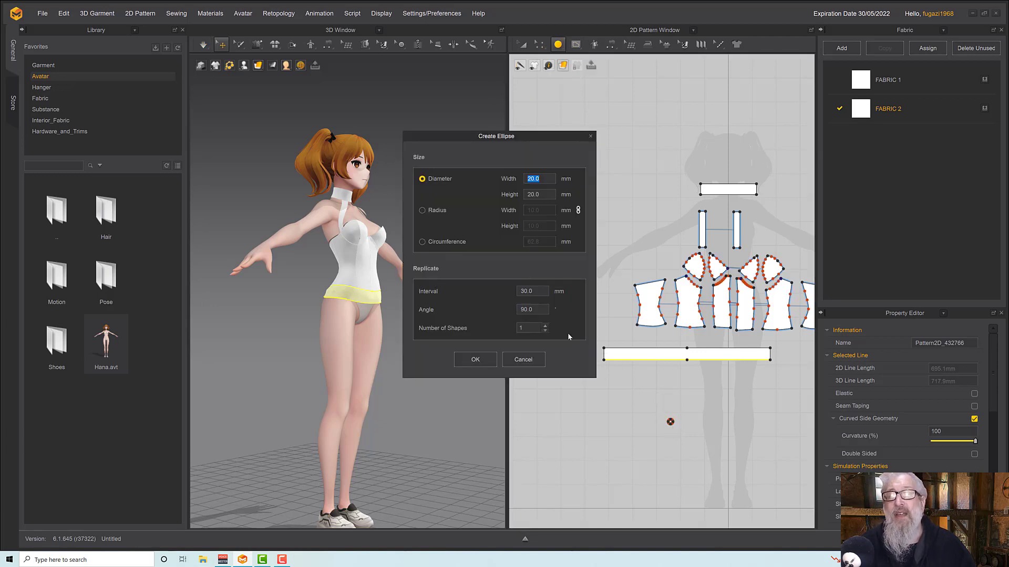
left_click(446, 242)
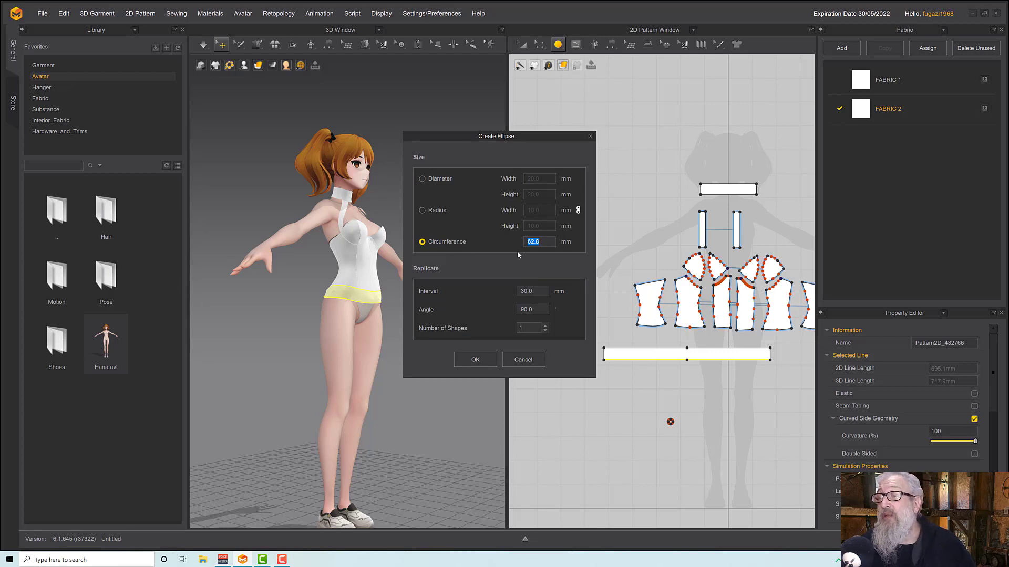
type("6")
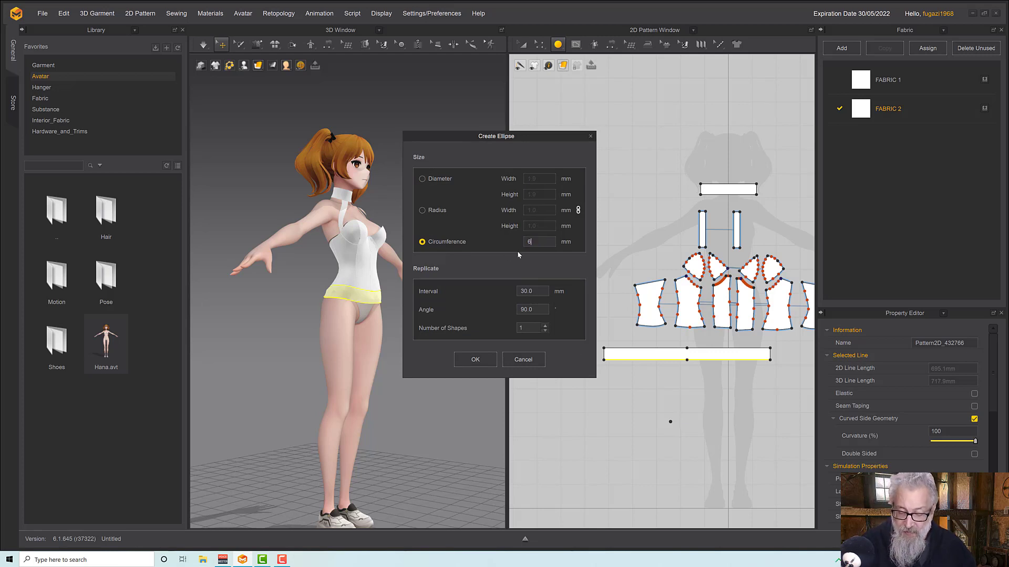
type("95.1")
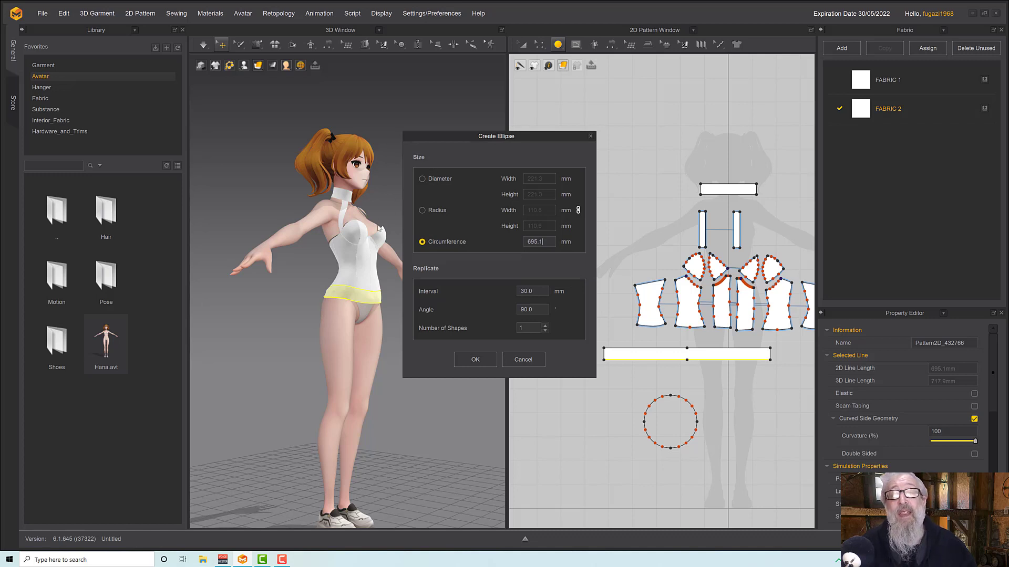
left_click(470, 360)
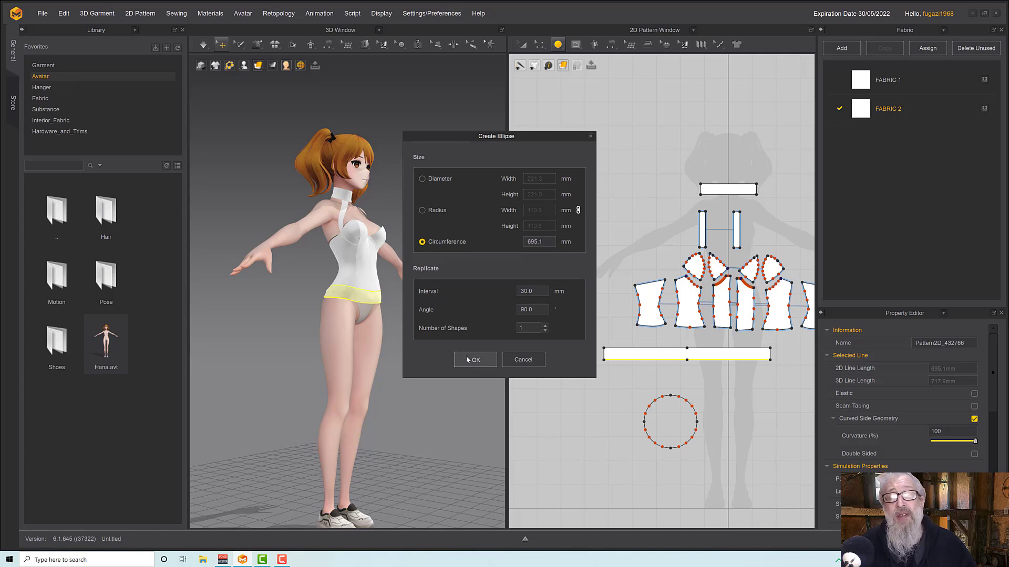
Step: Offset the circle's pattern outline outward by 300 mm, keeping the original outline as an internal line
left_click(540, 45)
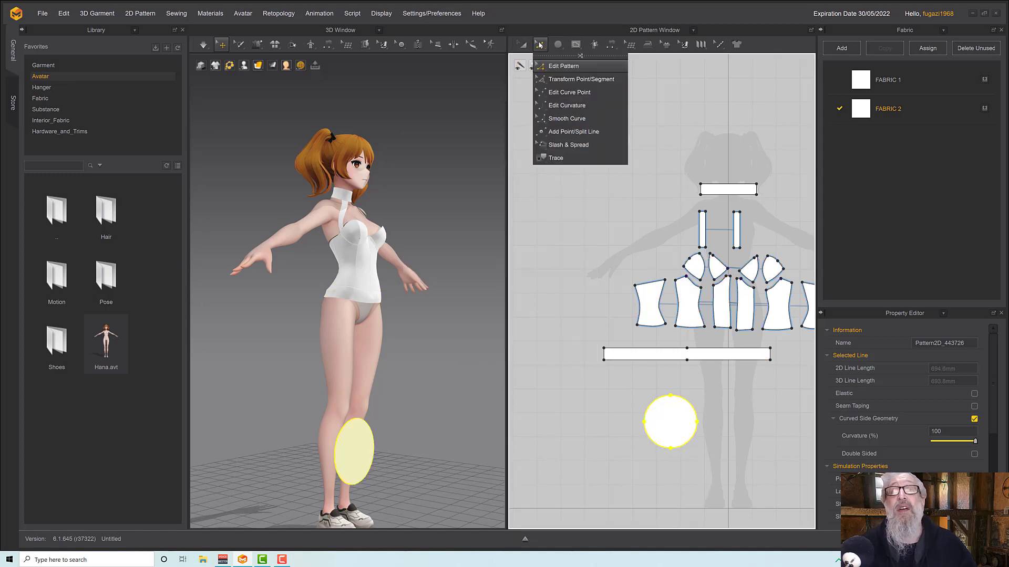
left_click(635, 398)
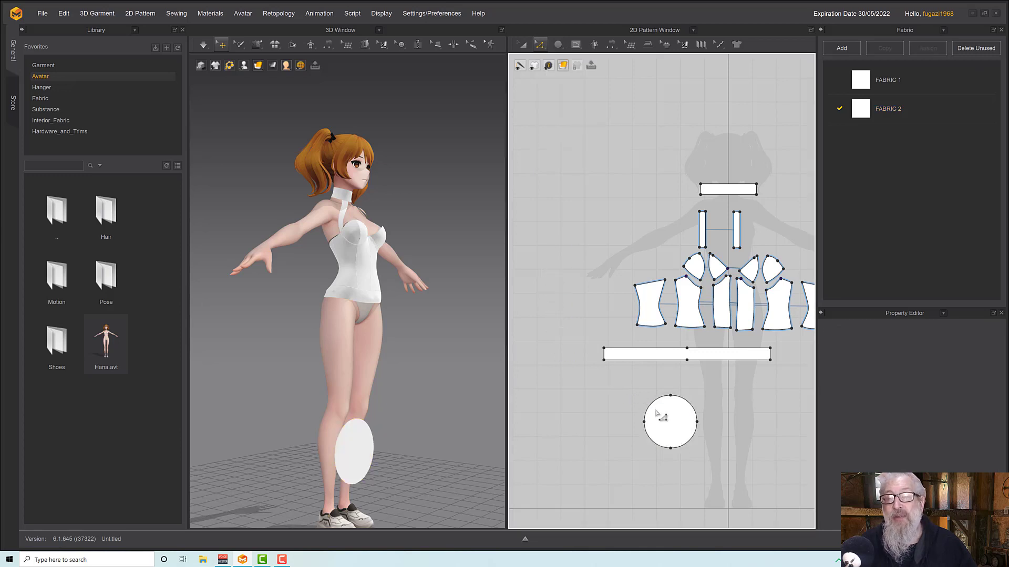
left_click(650, 407)
right_click(651, 407)
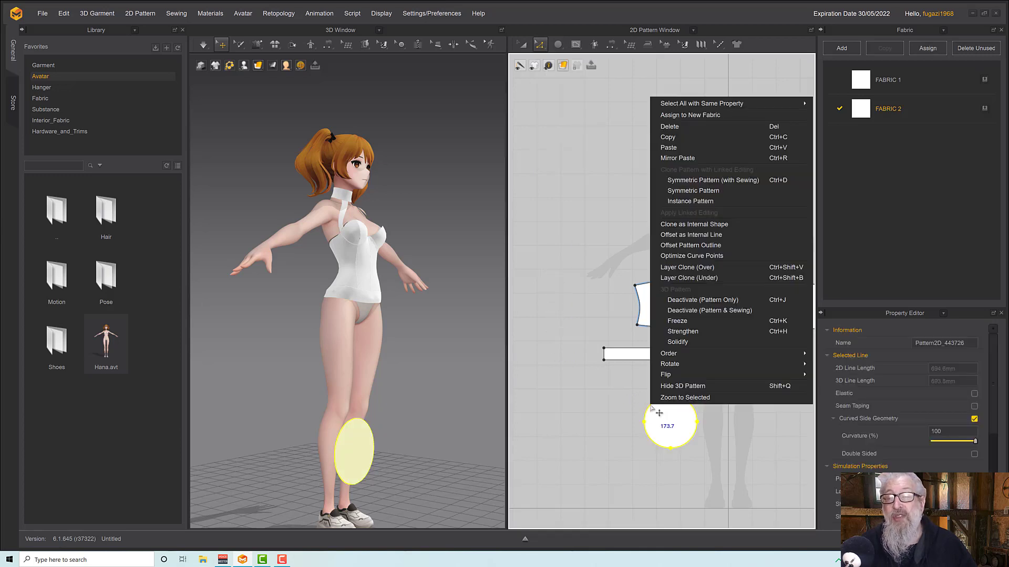
left_click(699, 246)
left_click(427, 234)
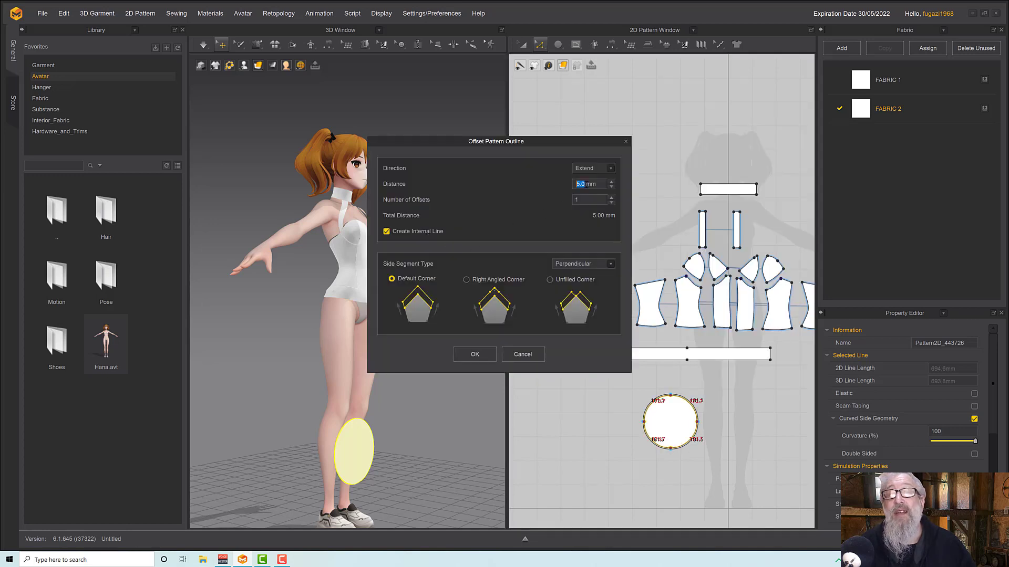
type("35")
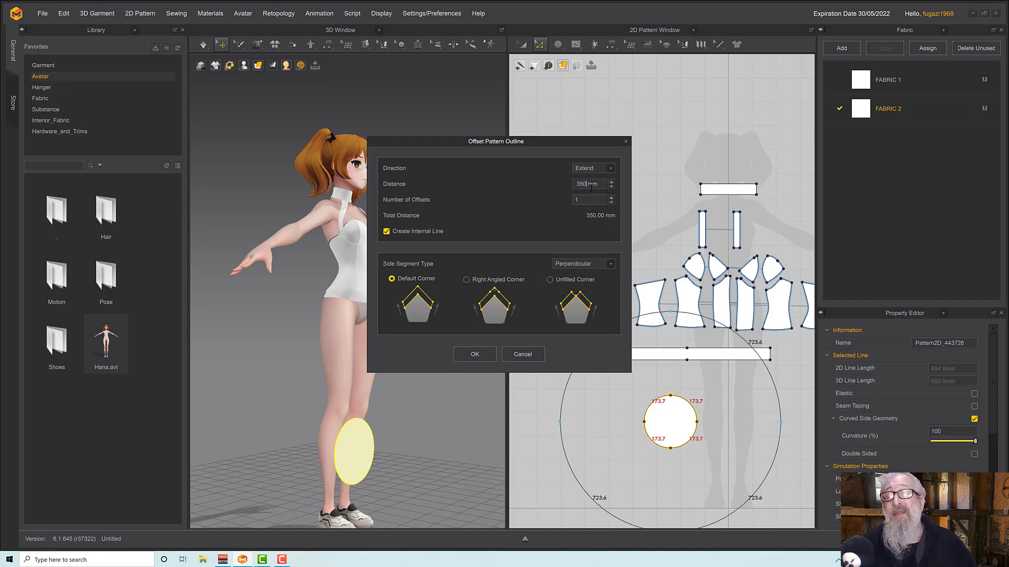
key("BackSpace")
key("BackSpace")
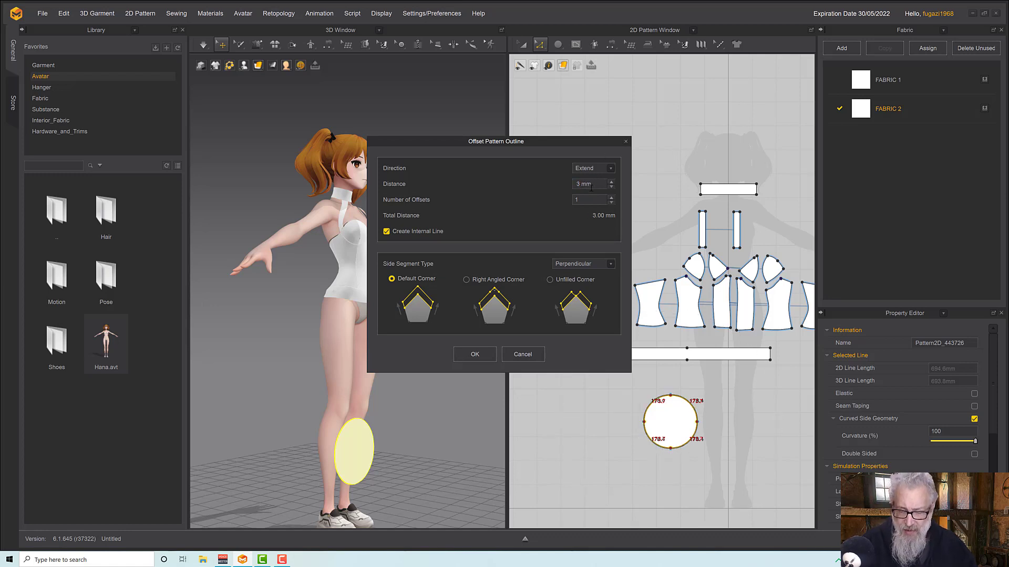
type("00")
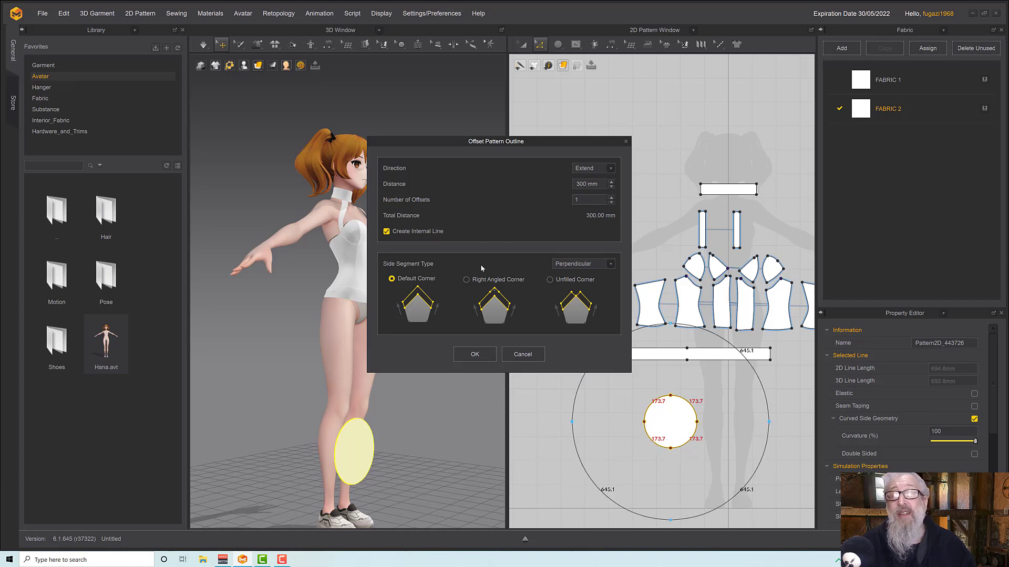
left_click(474, 354)
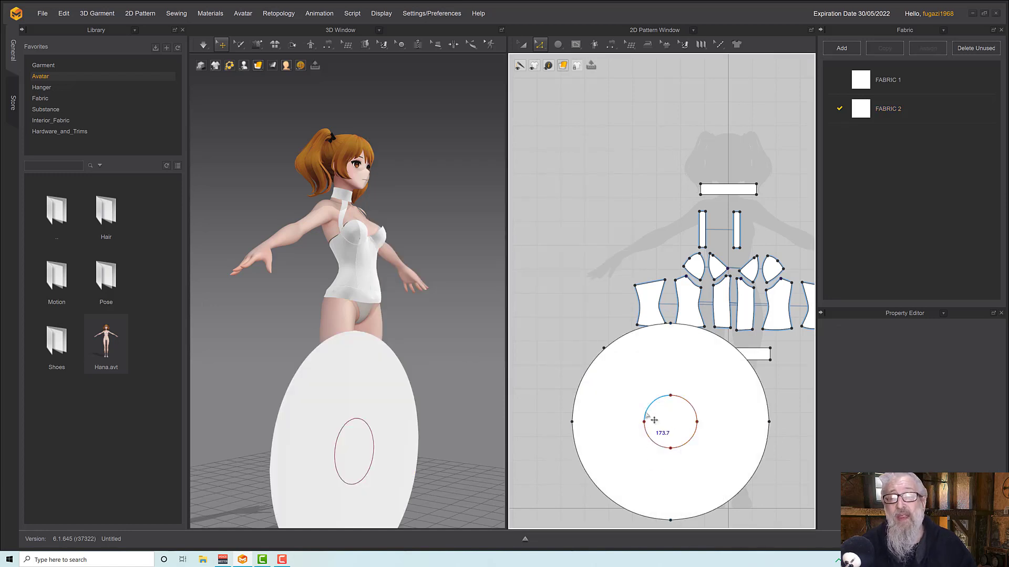
Step: Convert the whole inner circle of the skirt pattern to a hole
left_click(646, 415)
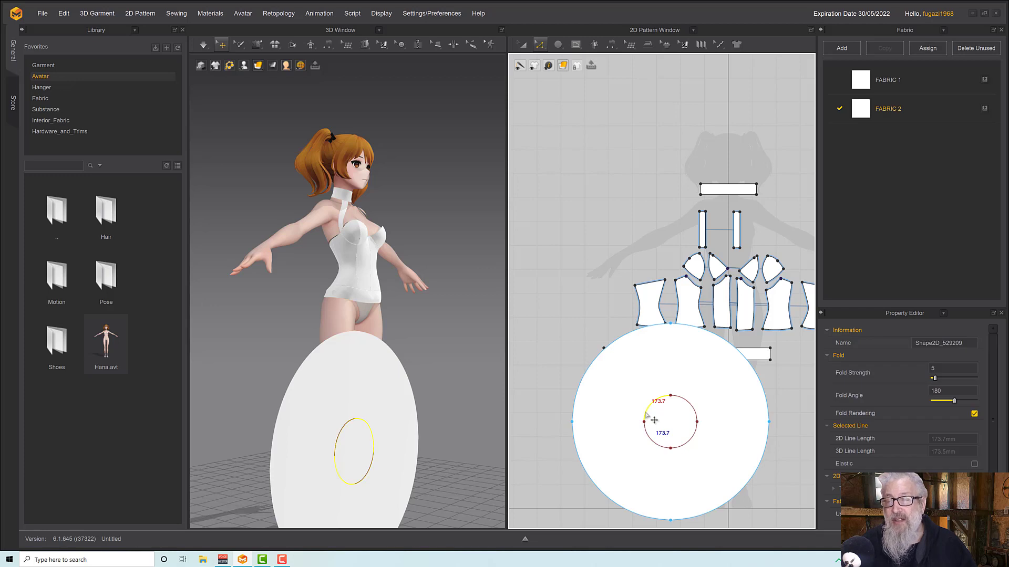
double_click(646, 415)
right_click(650, 413)
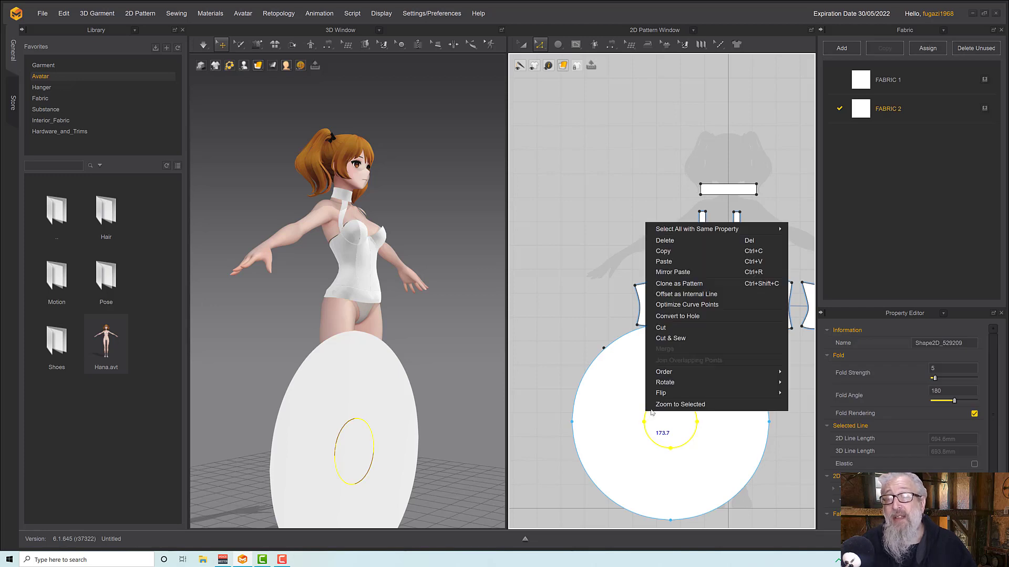
left_click(671, 316)
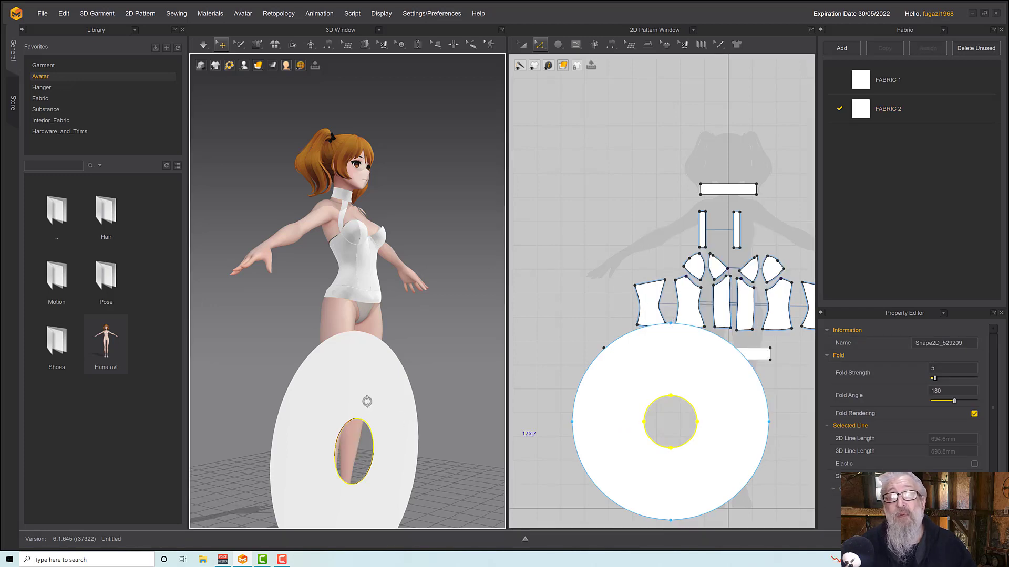
Step: Rotate the ring-shaped skirt piece to horizontal in 3D and raise it around the avatar's hips
right_click_drag(365, 405, 452, 403)
left_click(376, 406)
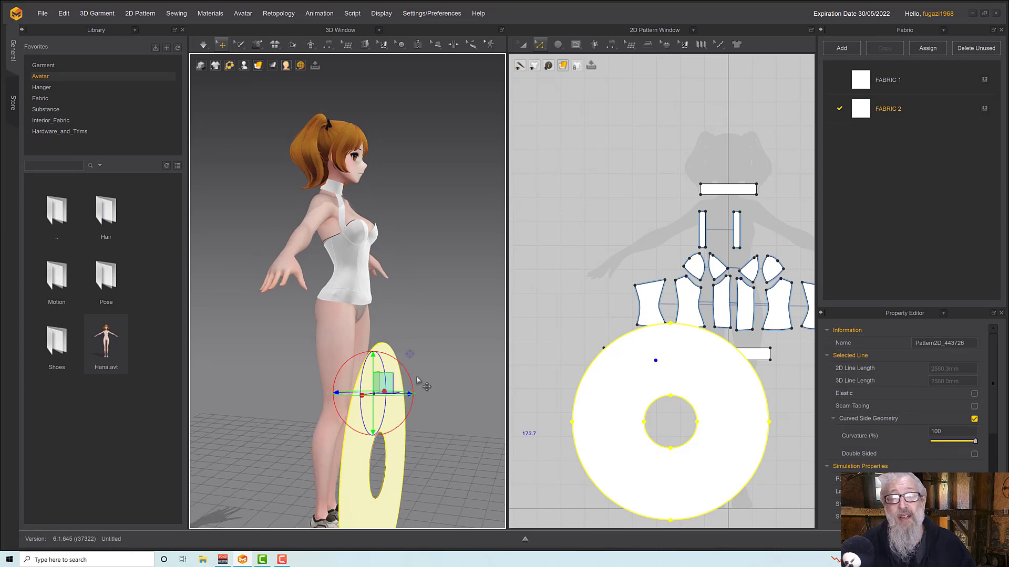
left_click_drag(408, 374, 363, 373)
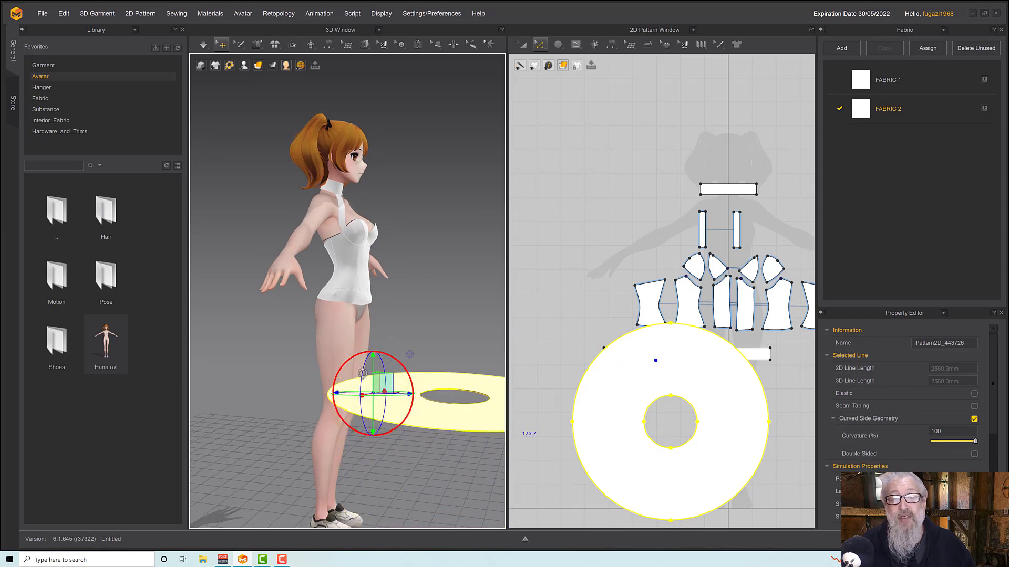
right_click_drag(362, 373, 376, 339)
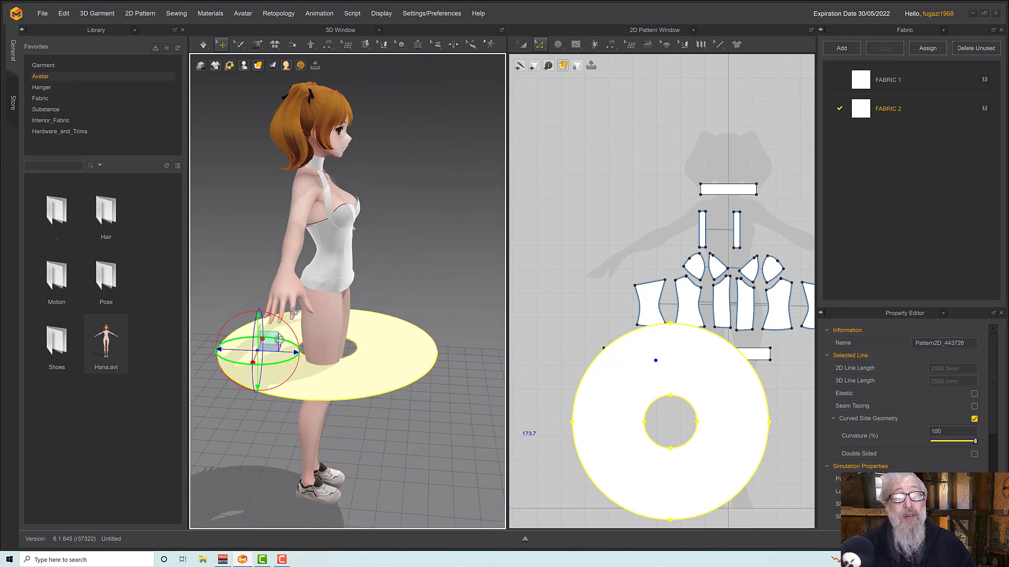
left_click_drag(278, 340, 273, 279)
scroll(379, 312, "down", 1)
middle_click_drag(374, 323, 344, 355)
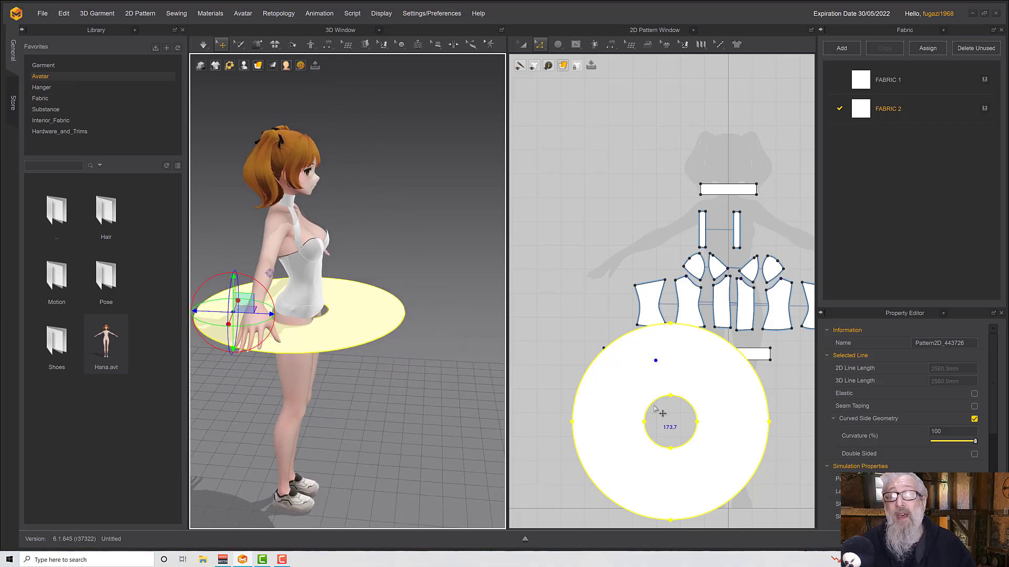
Step: Move the circular skirt pattern down in 2D so it clears the hip band
left_click(536, 44)
left_click(522, 44)
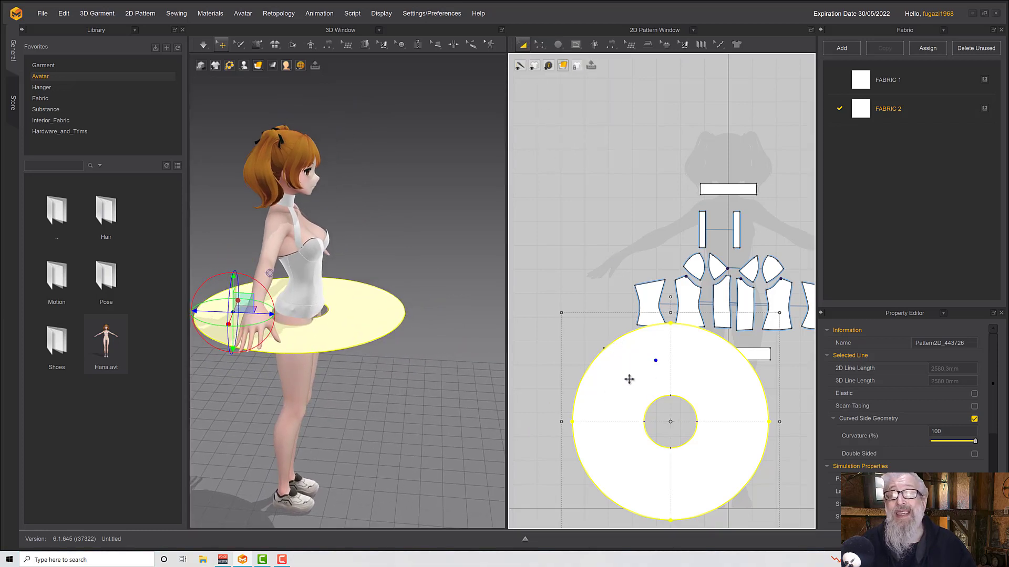
left_click_drag(630, 379, 632, 444)
middle_click_drag(733, 383, 710, 311)
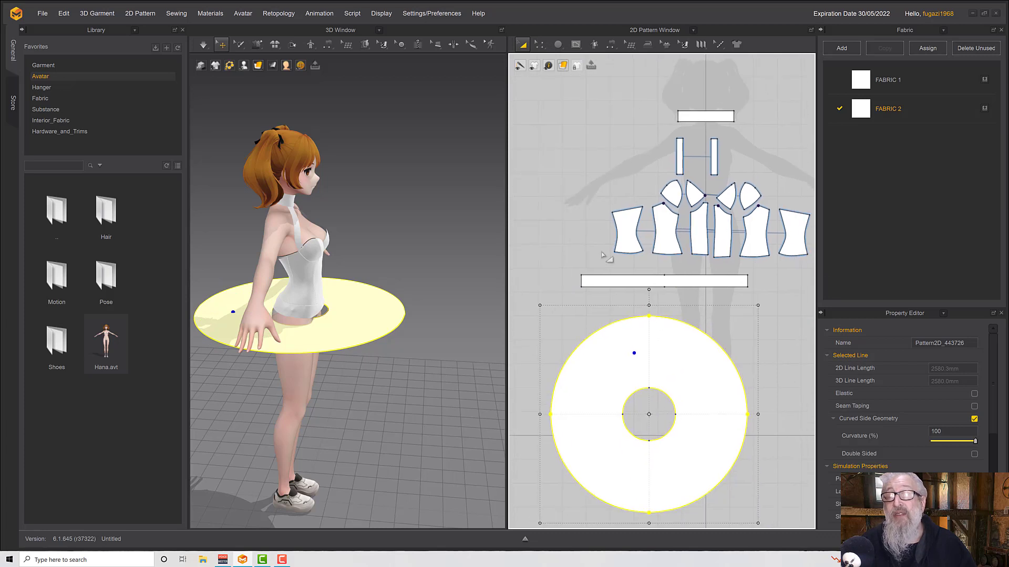
Step: Split the left half of the hip band's lower edge uniformly into 2 segments
left_click(539, 44)
left_click(549, 65)
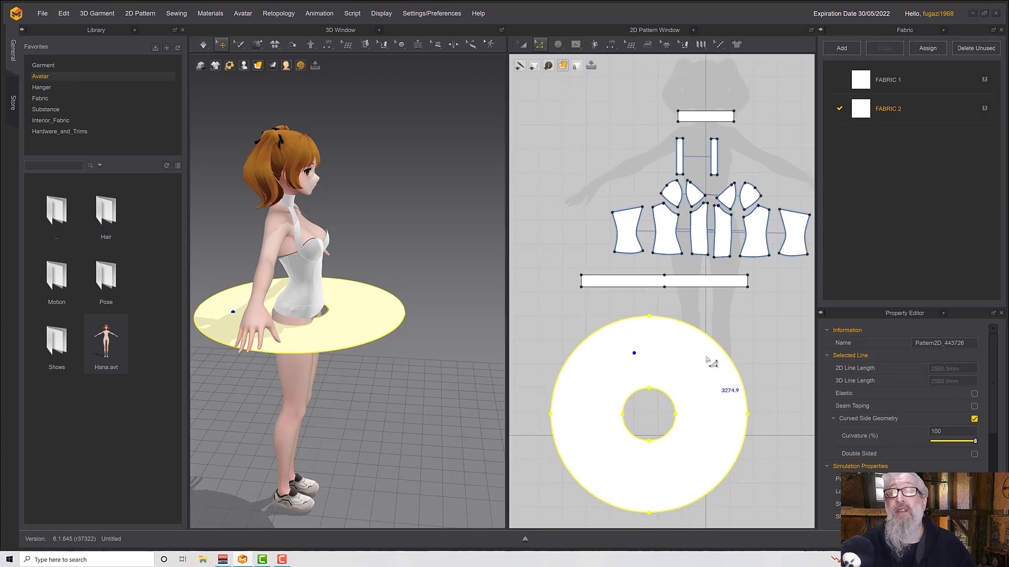
left_click(652, 286)
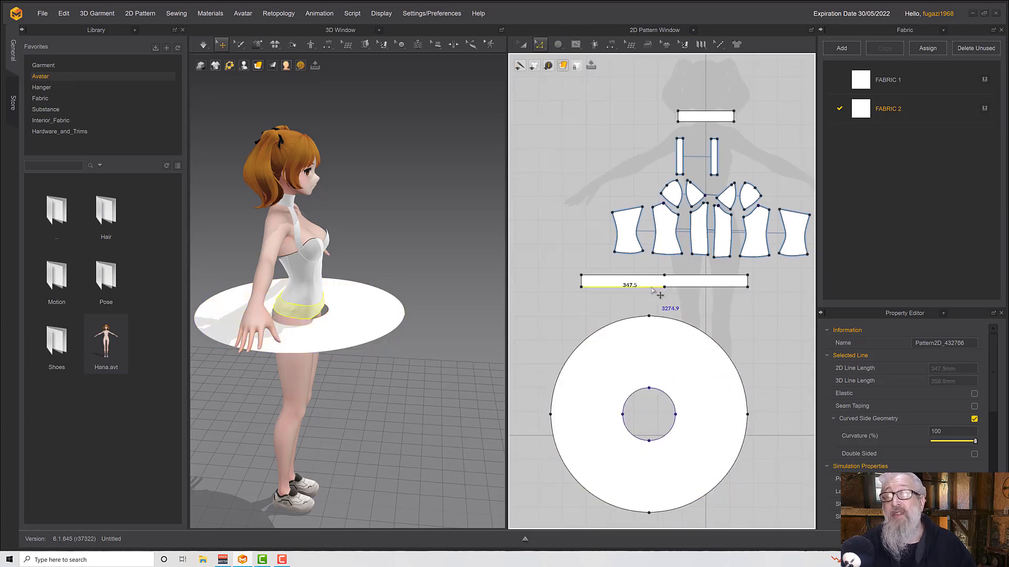
right_click(631, 291)
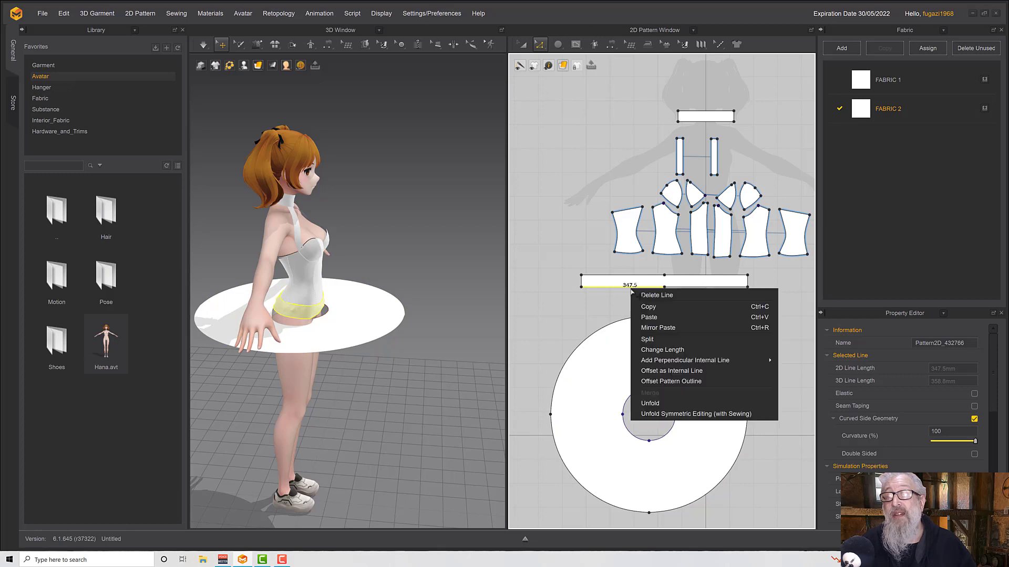
left_click(647, 339)
left_click(445, 293)
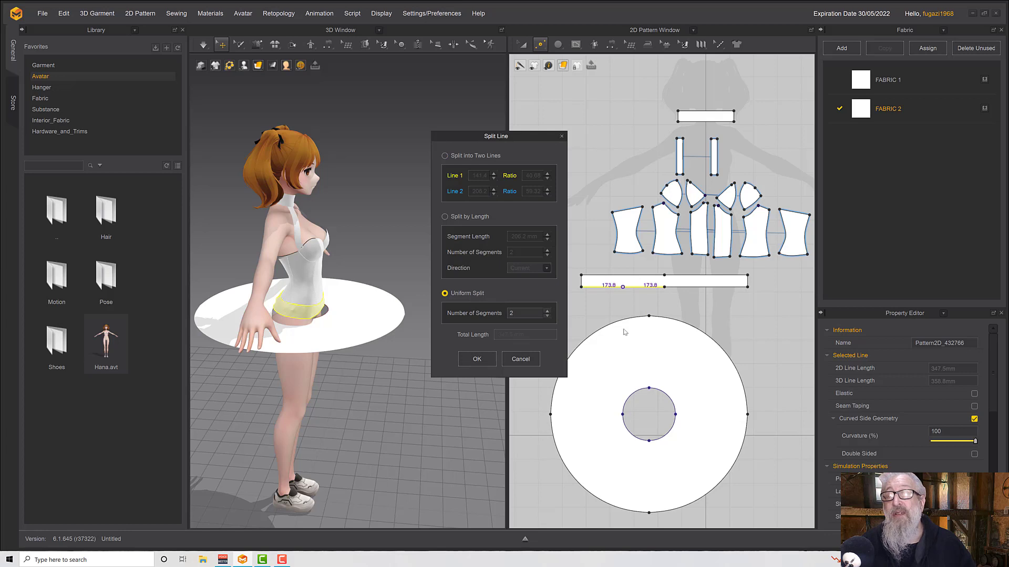
left_click(477, 359)
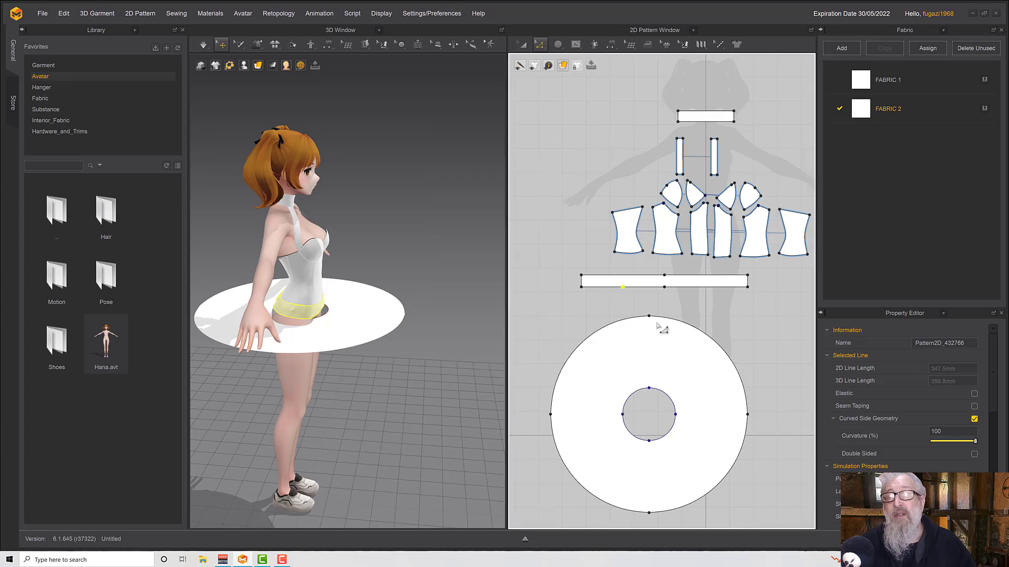
Step: Split the right half of the hip band's lower edge uniformly into 2 segments
left_click(717, 288)
right_click(717, 288)
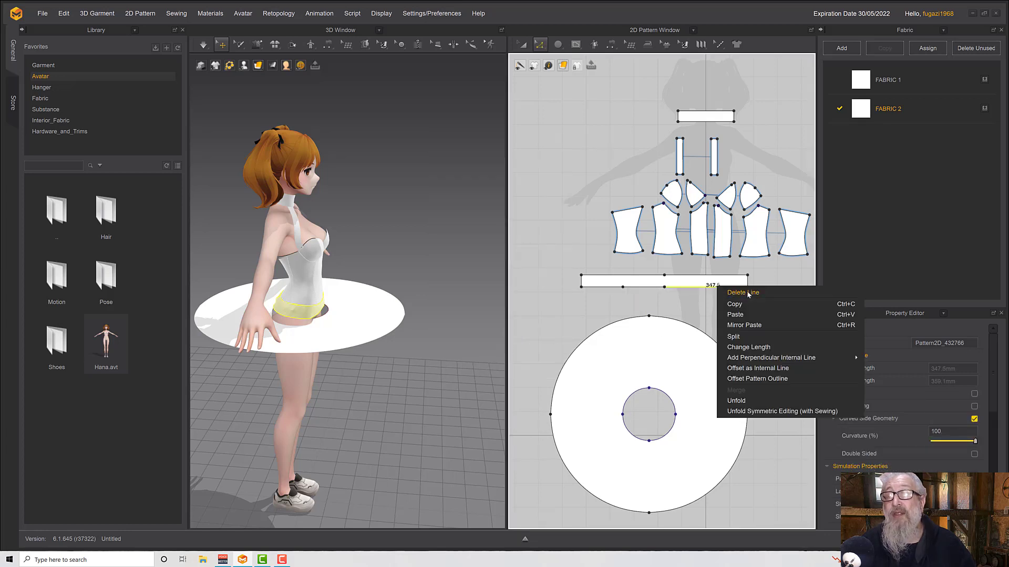
left_click(752, 337)
left_click(482, 295)
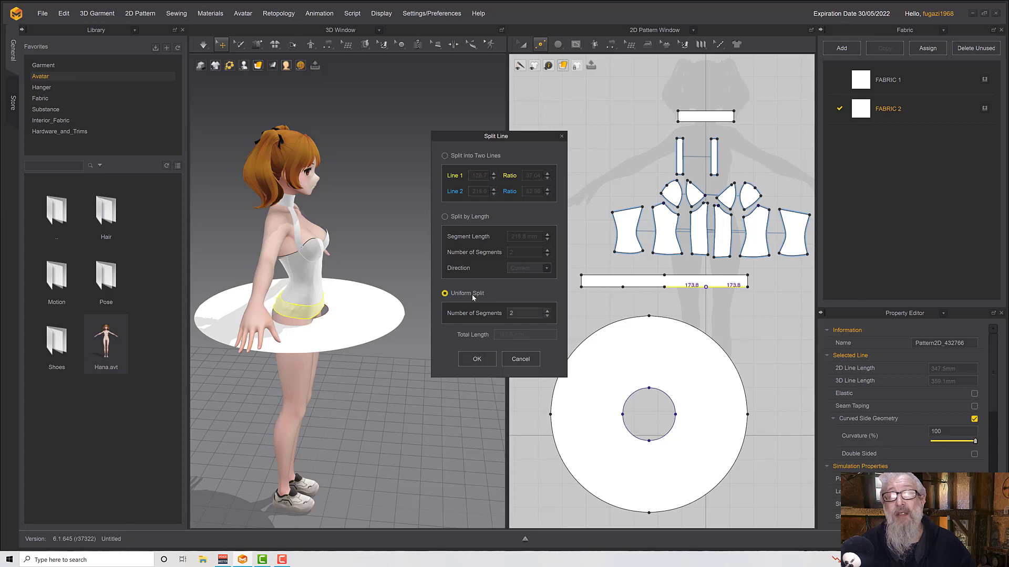
left_click(476, 358)
Step: Reposition the ring-shaped skirt piece in 3D so its inner hole sits around the avatar's hips below the hip band
right_click_drag(420, 377, 353, 371)
left_click(322, 331)
right_click_drag(387, 326, 345, 314)
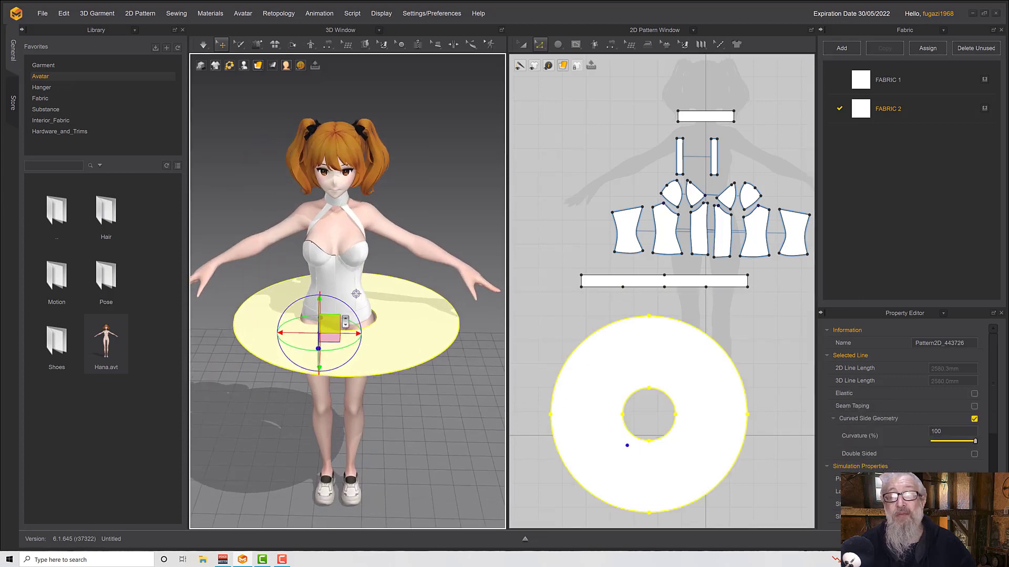
scroll(356, 318, "up", 5)
middle_click_drag(356, 318, 412, 301)
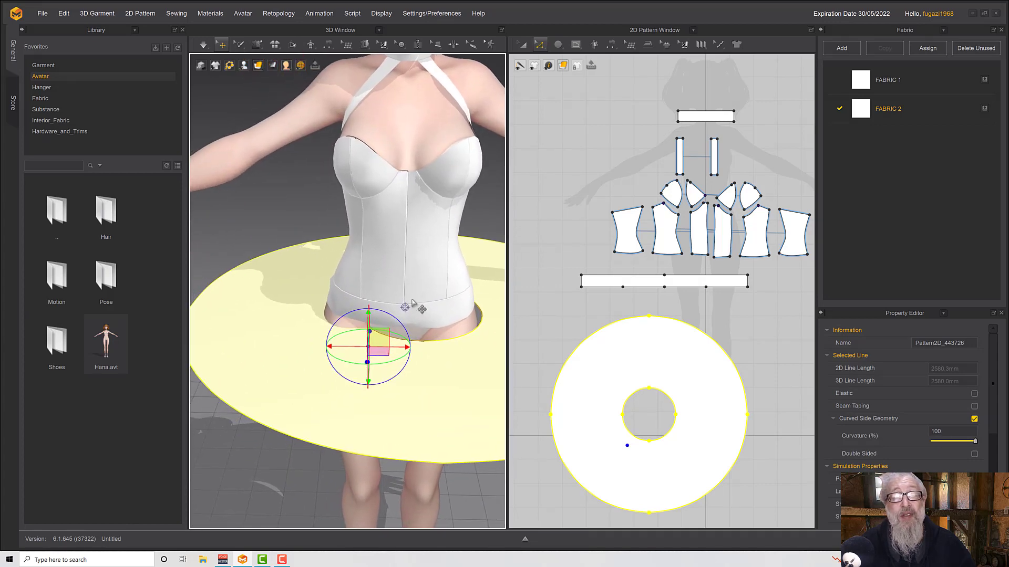
left_click(389, 308)
right_click_drag(454, 312, 473, 336)
left_click(474, 336)
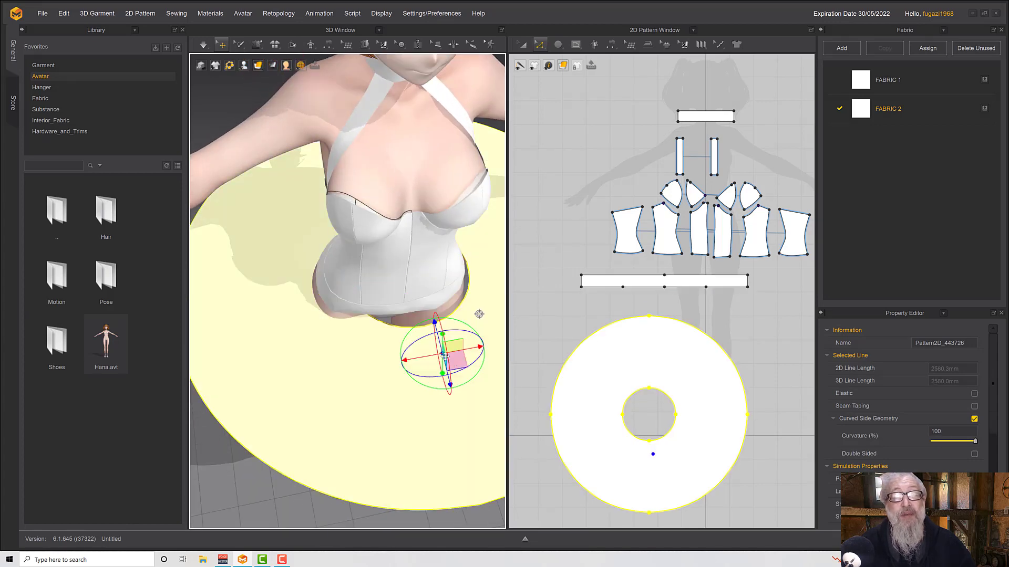
left_click_drag(450, 368, 440, 373)
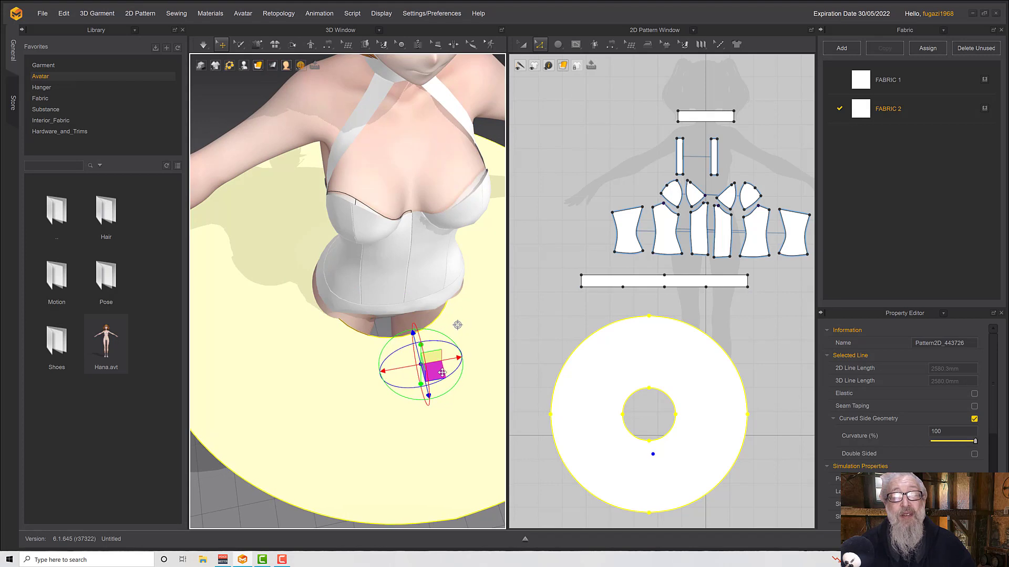
Step: Activate Segment Sewing for the garment in 3D
left_click(326, 44)
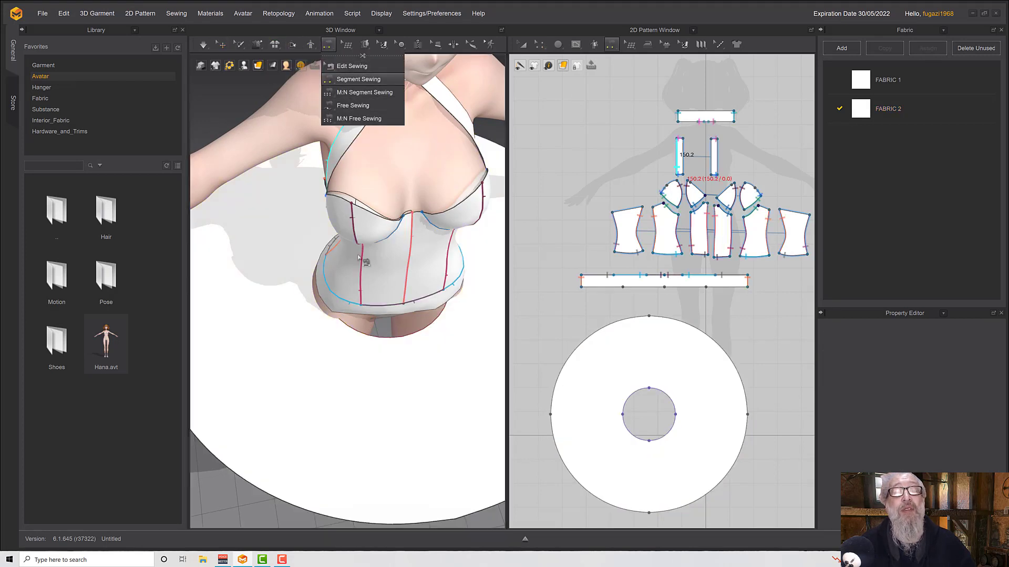
left_click(341, 80)
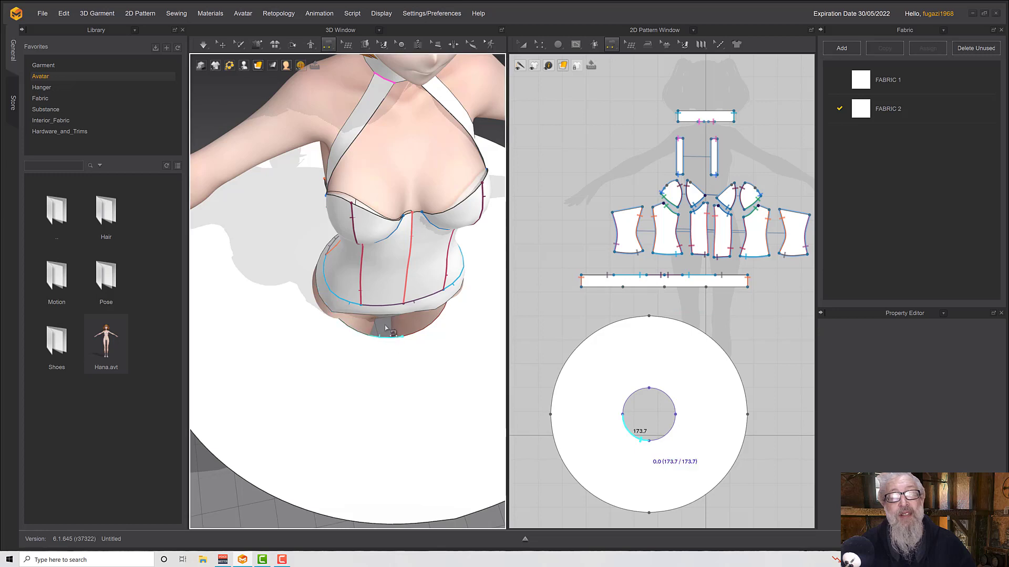
Step: Try to sew the two front quarters of the skirt's inner circle to each other, and undo that seam
left_click(386, 320)
left_click(420, 332)
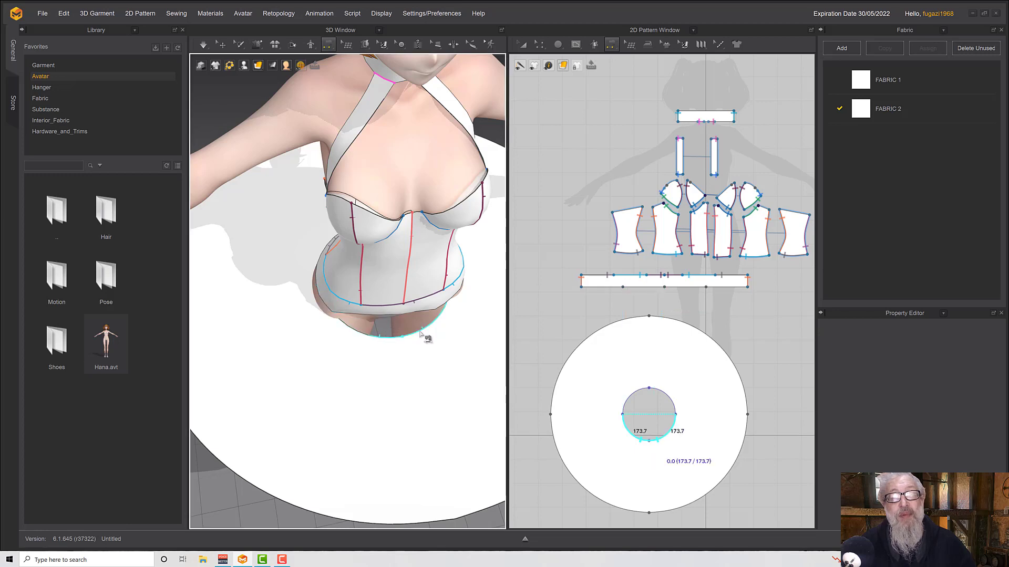
left_click(413, 322)
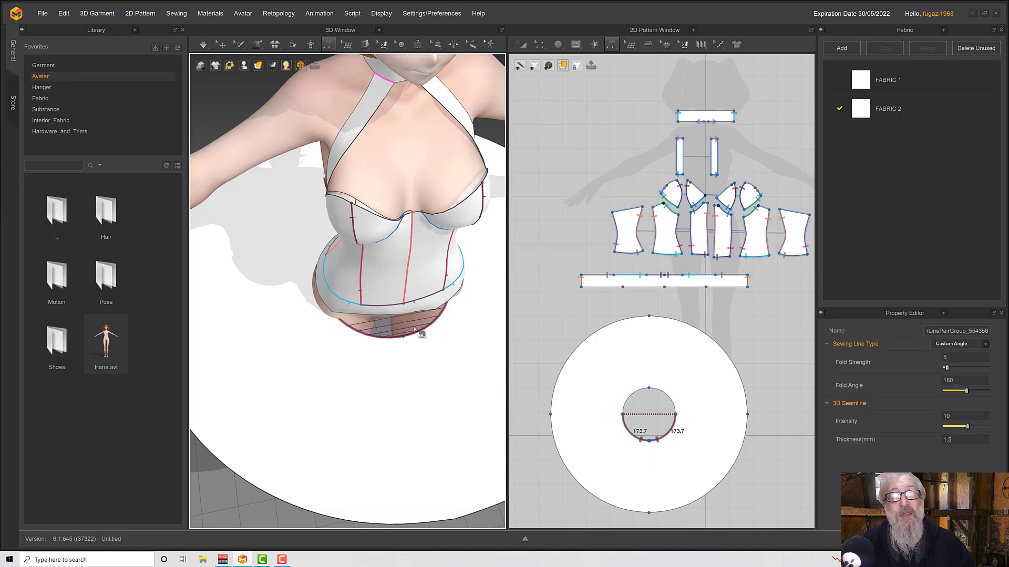
key("ctrl+z")
Step: Sew the two front quarters of the skirt's inner circle to the matching front segments of the hip band's lower edge
right_click_drag(414, 328, 408, 287)
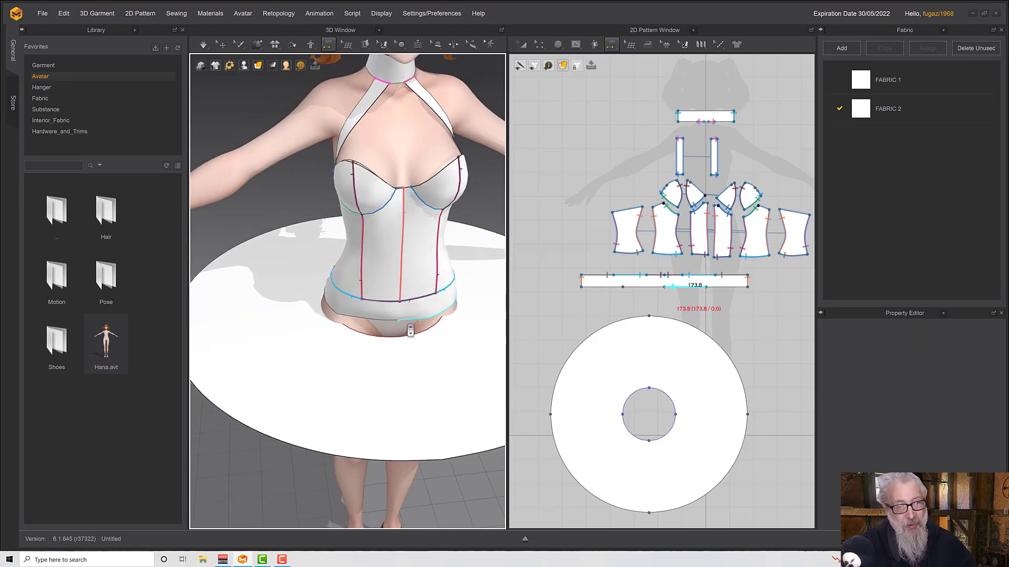
scroll(410, 330, "down", 2)
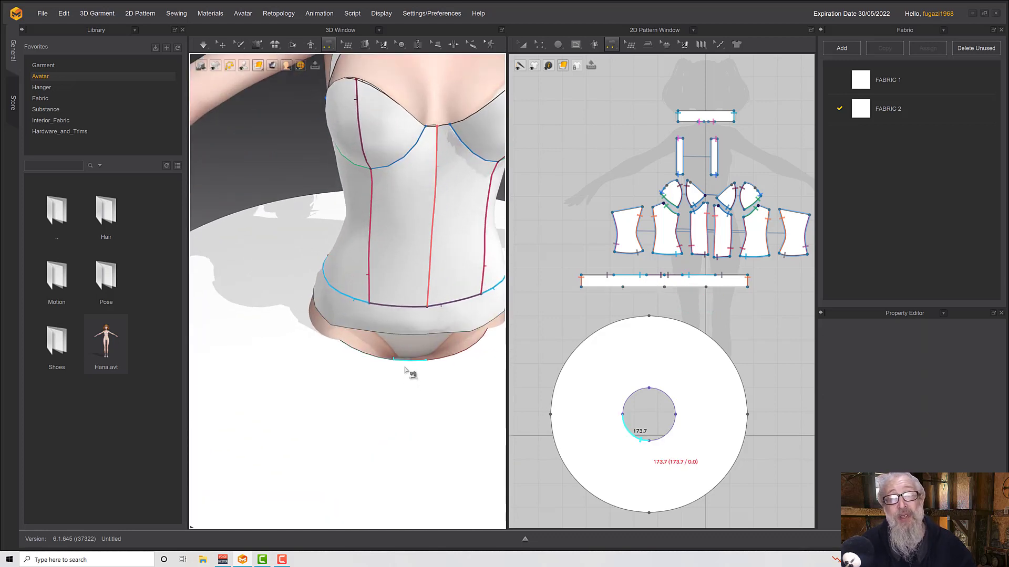
left_click(409, 337)
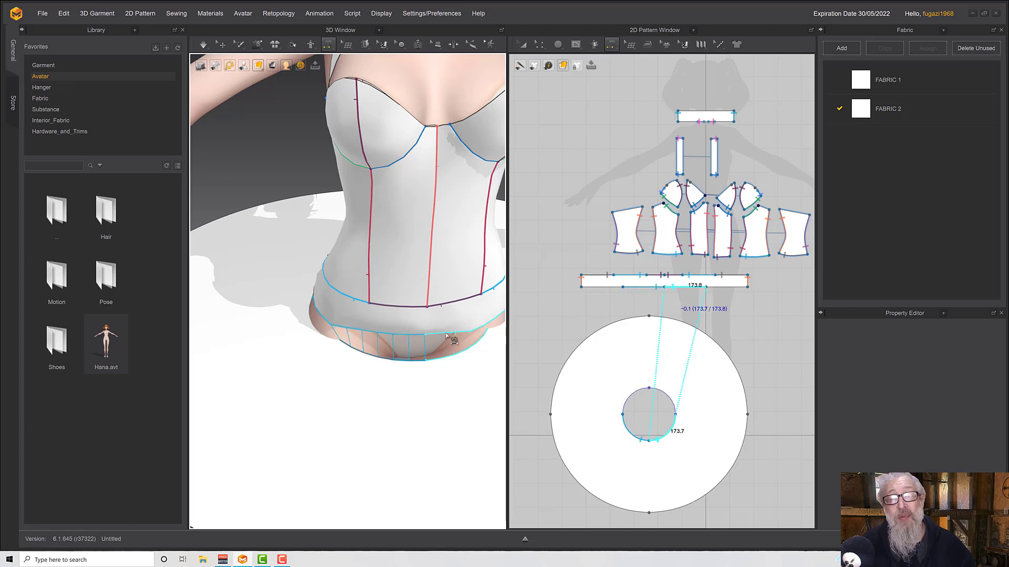
left_click(446, 334)
Step: Sew the two back quarters of the skirt's inner circle to the matching back segments of the hip band's lower edge
scroll(448, 339, "up", 3)
right_click_drag(450, 341, 368, 367)
scroll(289, 371, "up", 1)
scroll(289, 372, "down", 3)
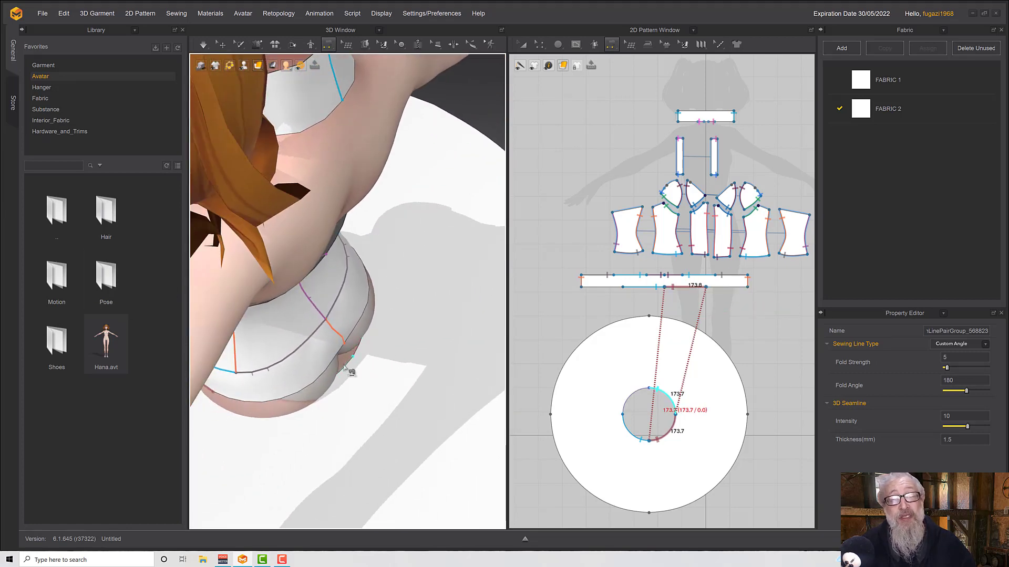
left_click(346, 366)
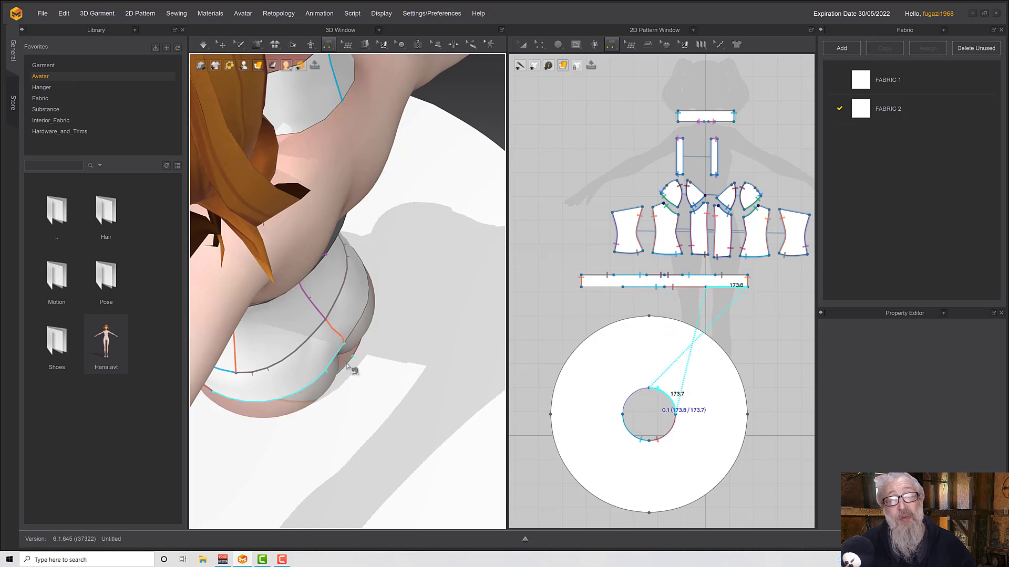
left_click(350, 367)
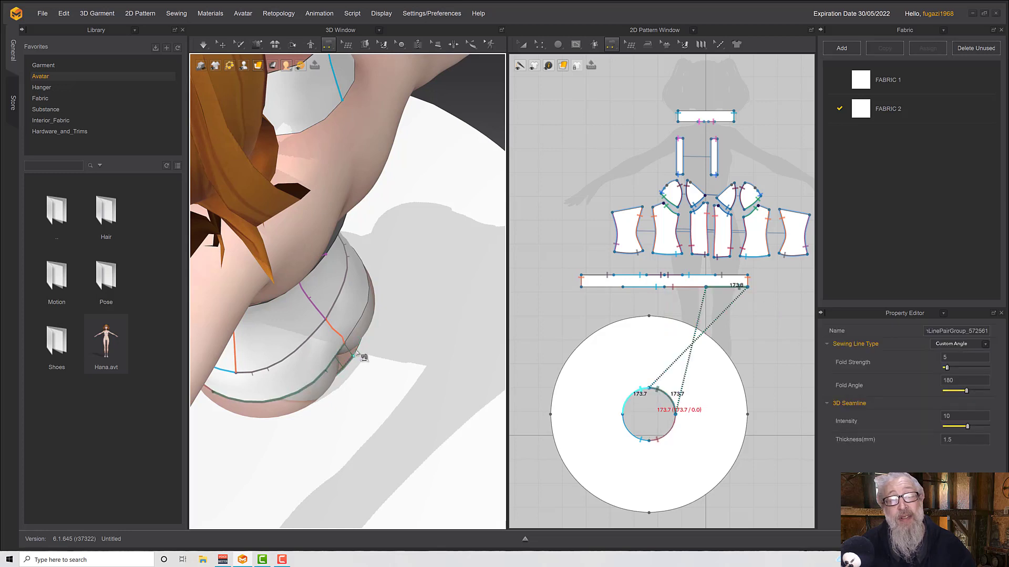
left_click(356, 354)
left_click(351, 338)
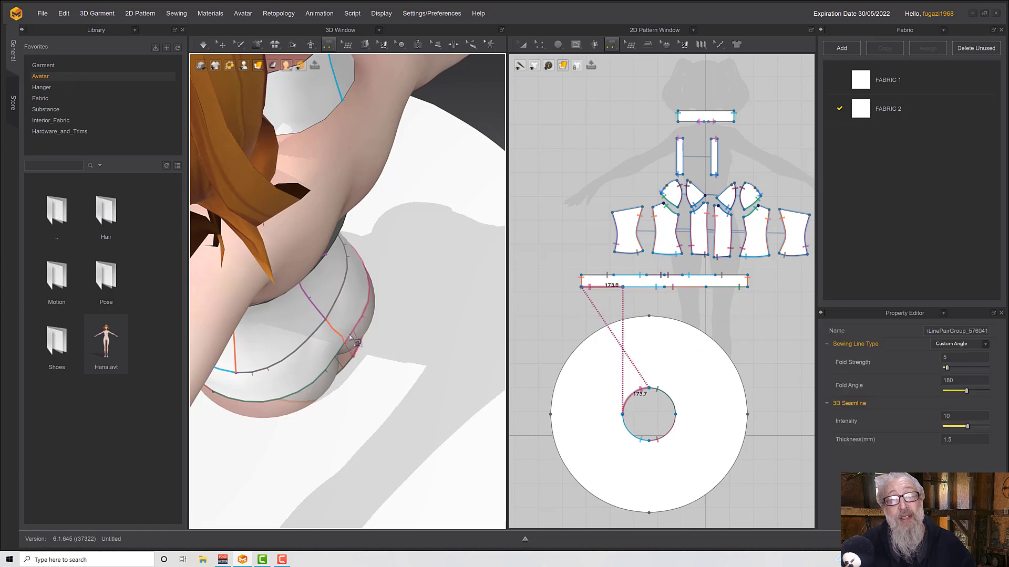
Step: Run the simulation so the sewn circular skirt drapes from the hip band
right_click_drag(371, 345, 553, 401)
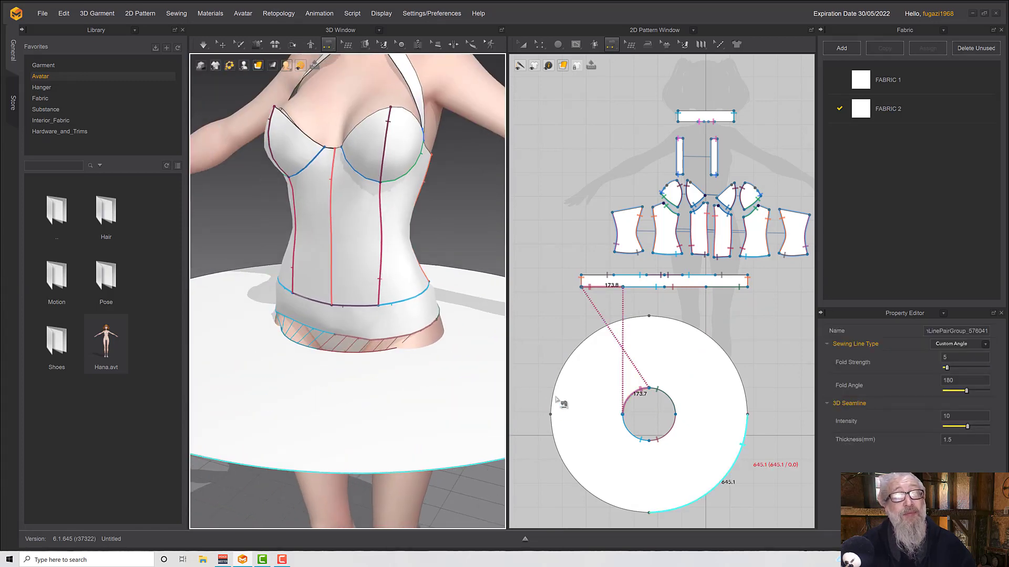
scroll(549, 400, "down", 2)
right_click_drag(407, 401, 444, 376)
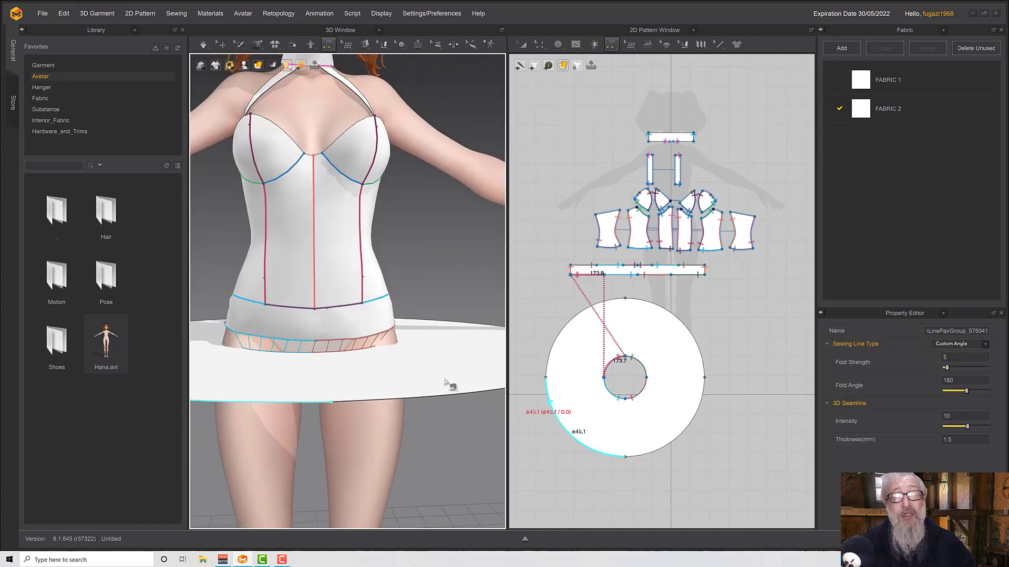
scroll(446, 383, "down", 3)
key("space")
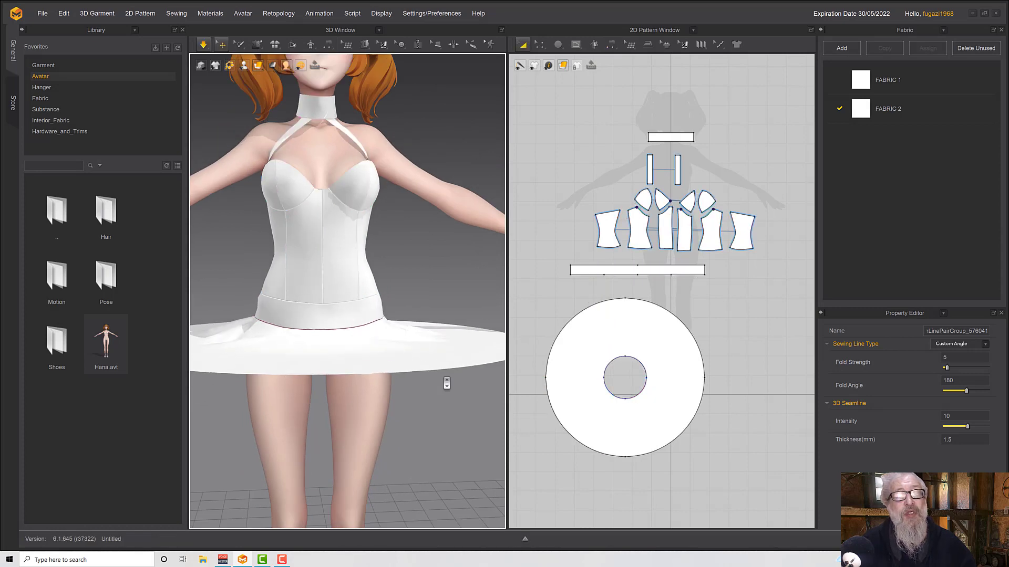
scroll(405, 394, "down", 5)
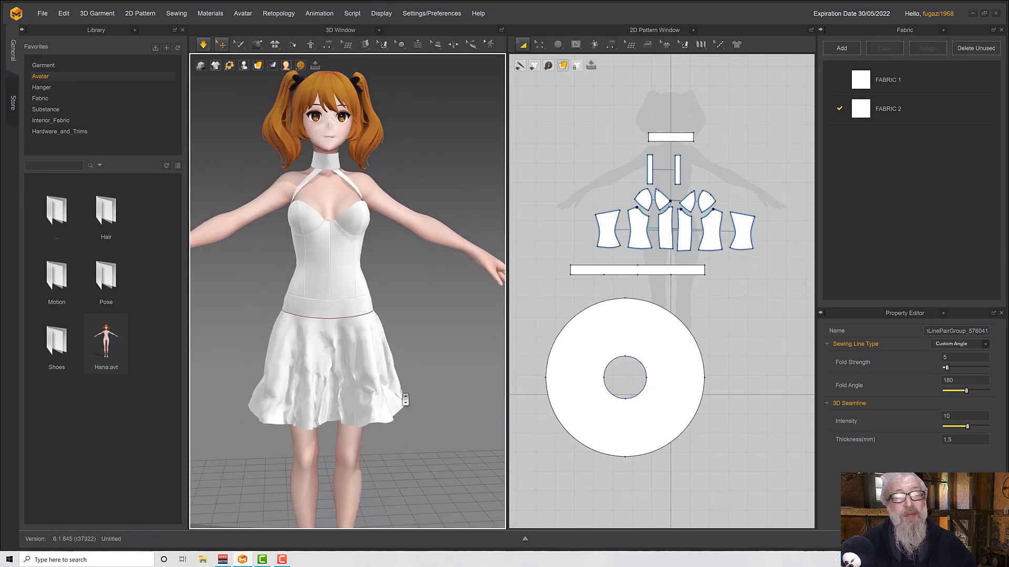
Step: Switch to pattern editing, select the skirt and keep simulating while pulling at its hem until the folds settle
scroll(405, 400, "up", 5)
right_click_drag(405, 400, 379, 382)
key("z")
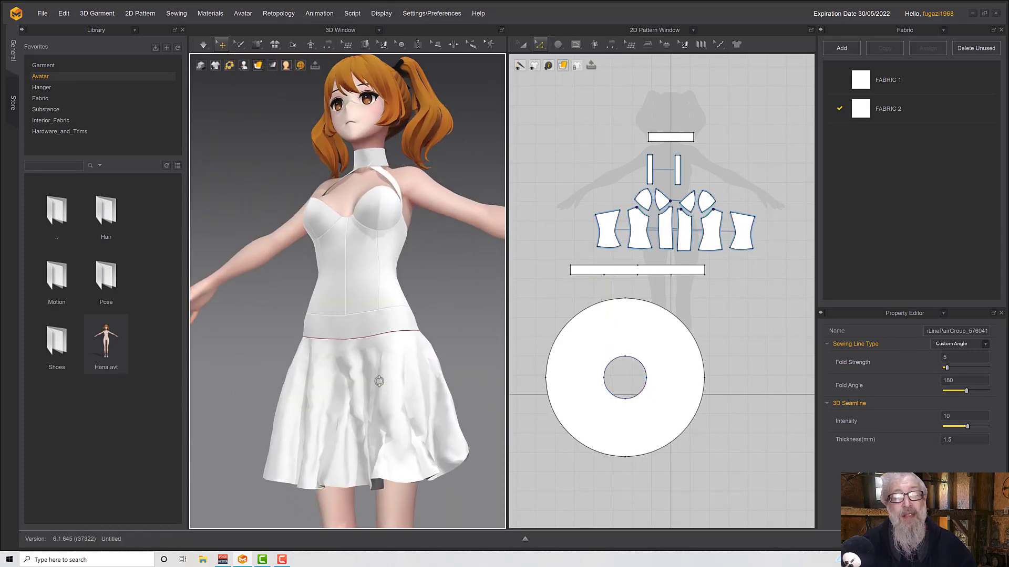
left_click_drag(401, 429, 413, 490)
left_click(406, 486)
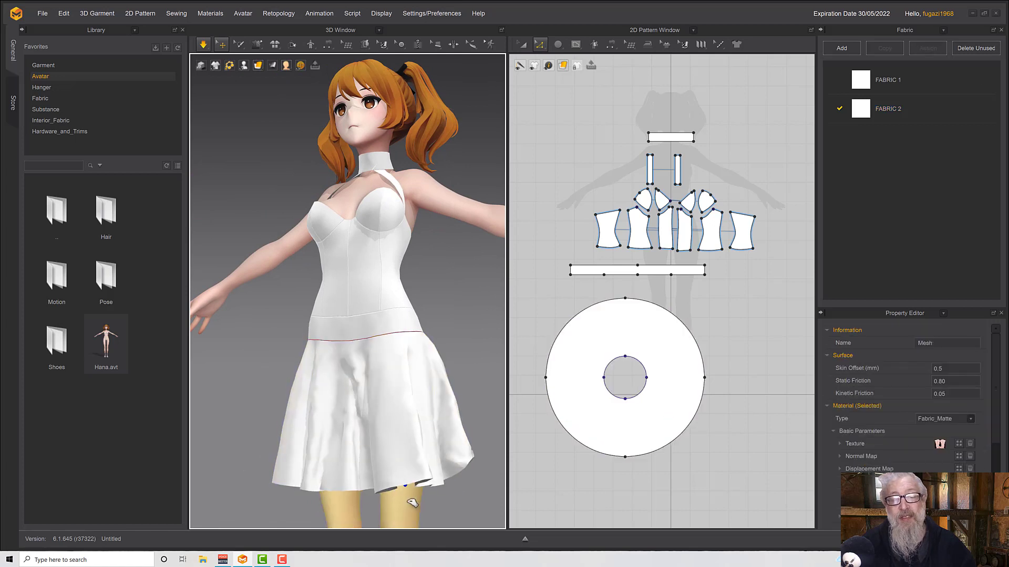
left_click(446, 464)
right_click_drag(450, 467, 315, 430)
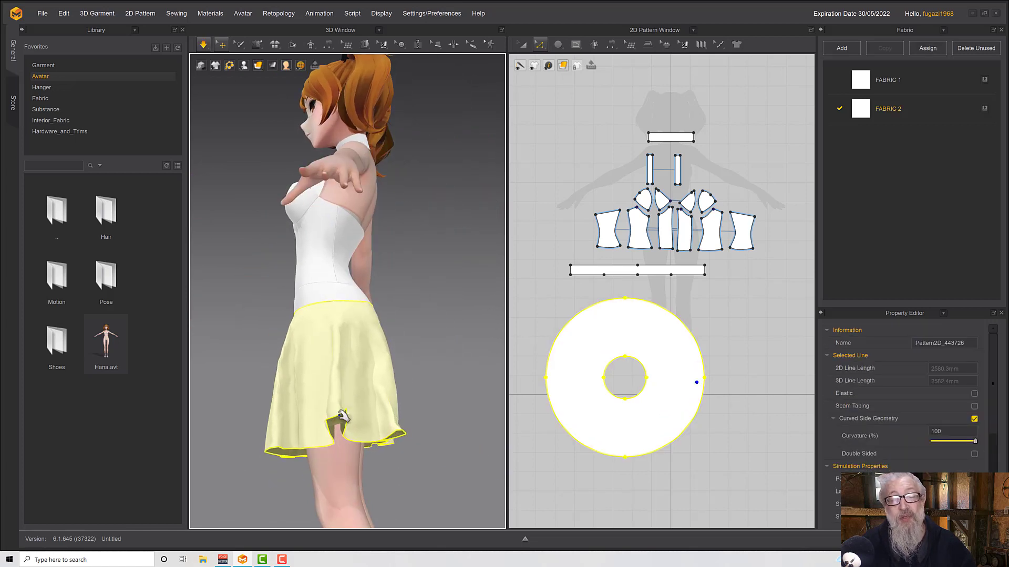
right_click_drag(236, 454, 434, 409)
key("space")
key("space")
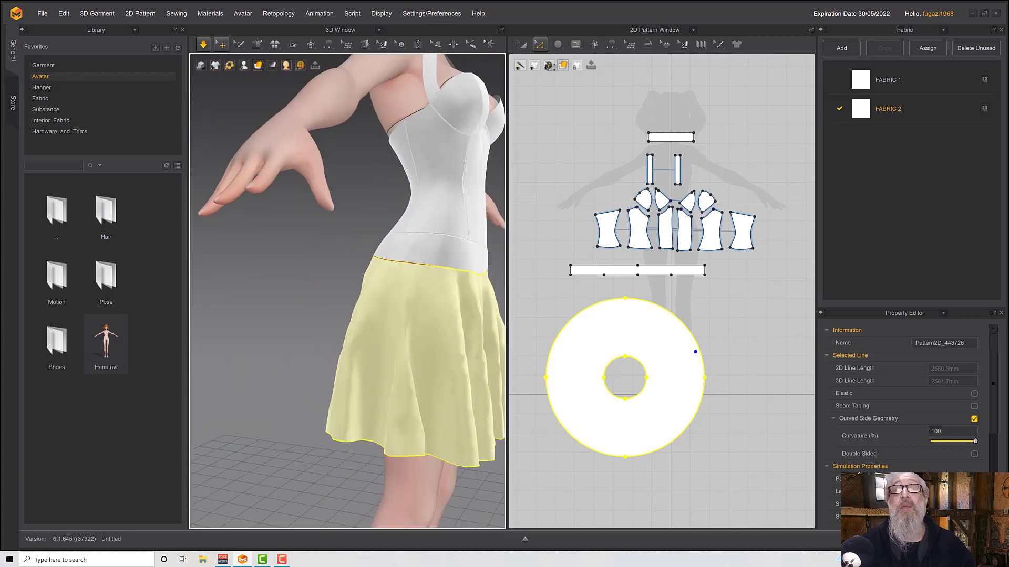
Step: Select the skirt pattern's entire outer edge with Edit Pattern and enable Seam Taping on it
left_click(591, 320)
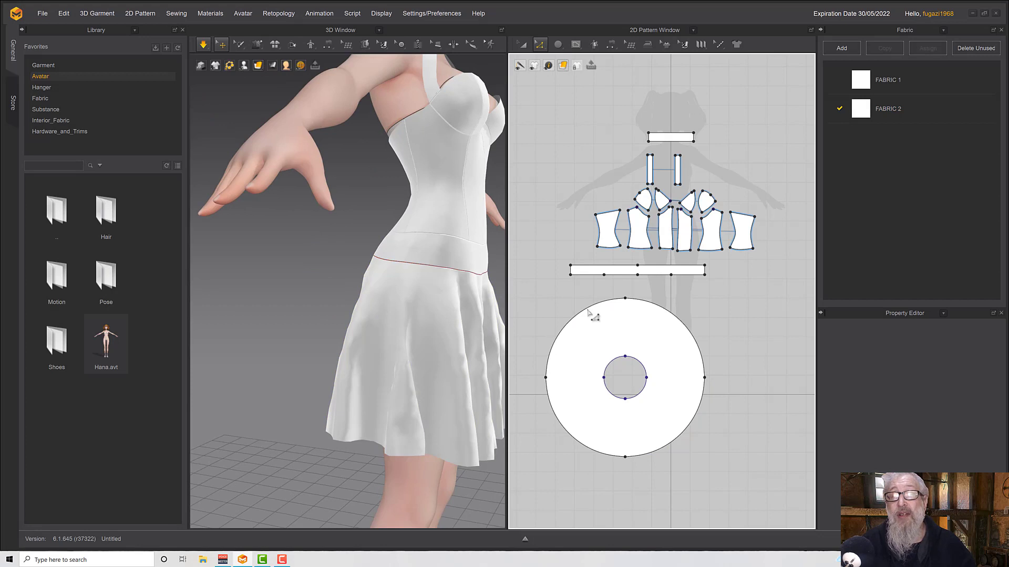
left_click_drag(589, 313, 542, 52)
left_click(540, 45)
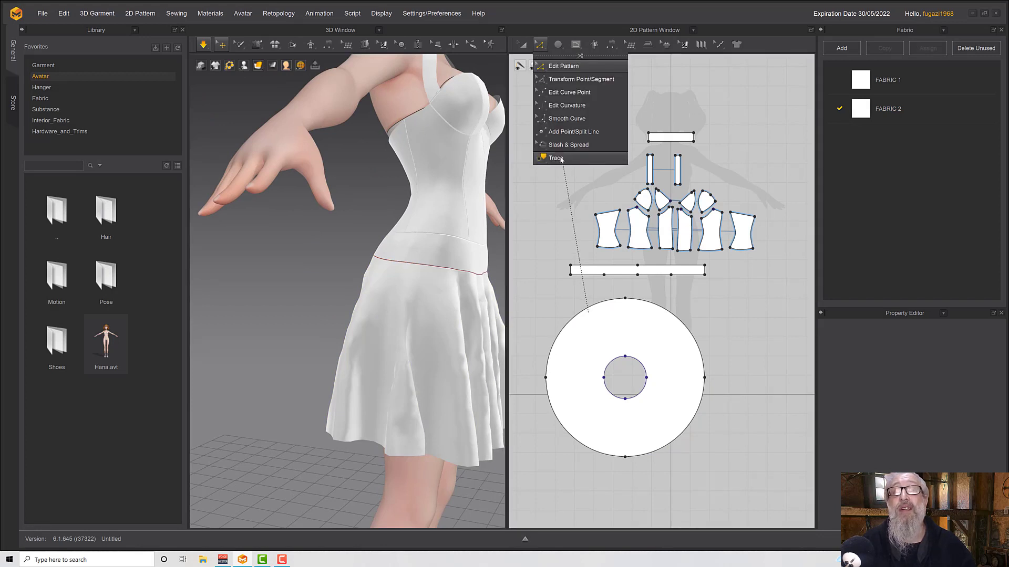
left_click(561, 216)
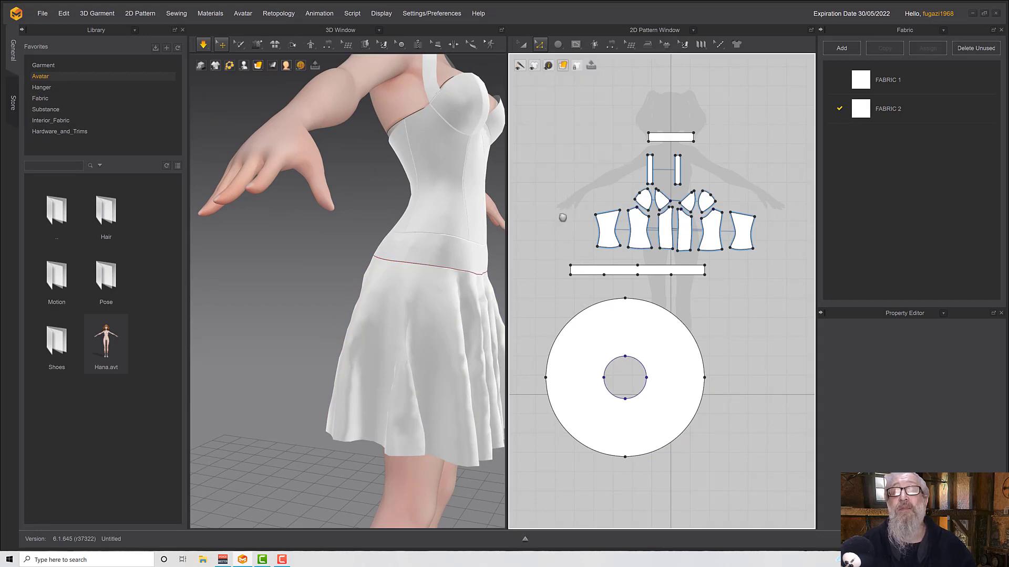
left_click(577, 317)
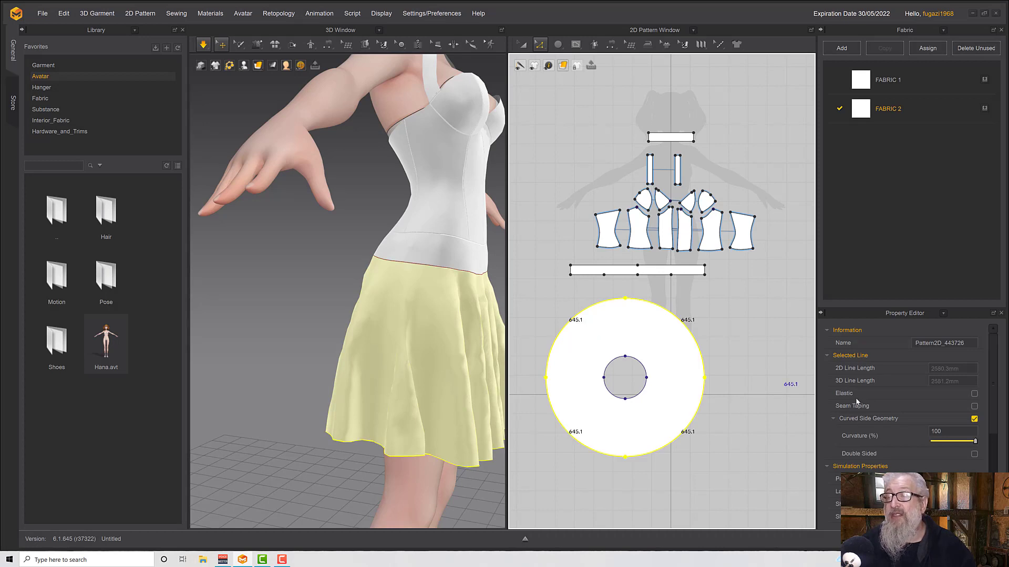
left_click(974, 407)
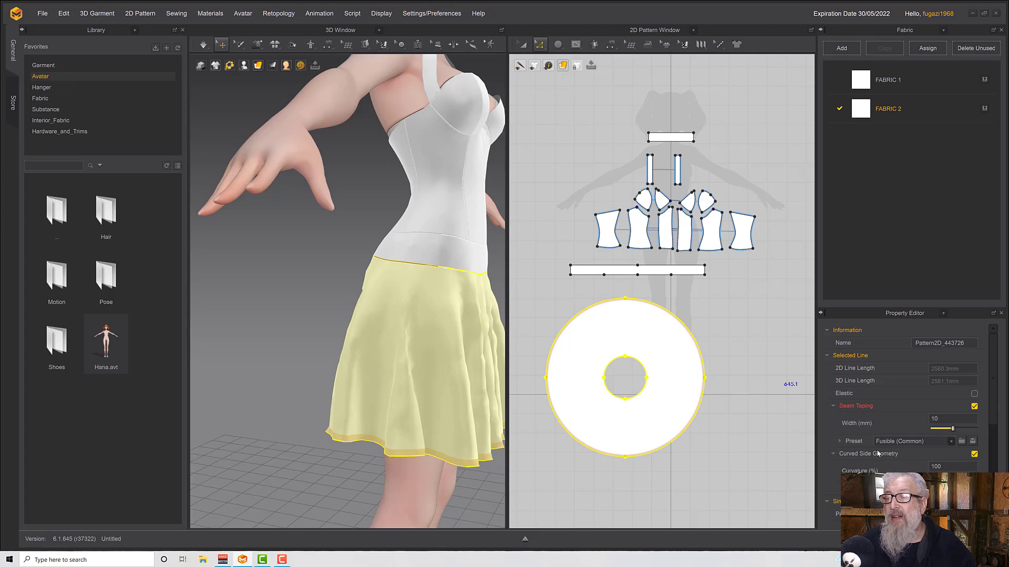
Step: Simulate the garment again so the skirt settles with its taped hem, checking the drape from the back and front
mouse_move(461, 430)
right_mouse_down()
mouse_move(447, 409)
mouse_move(450, 432)
right_mouse_up()
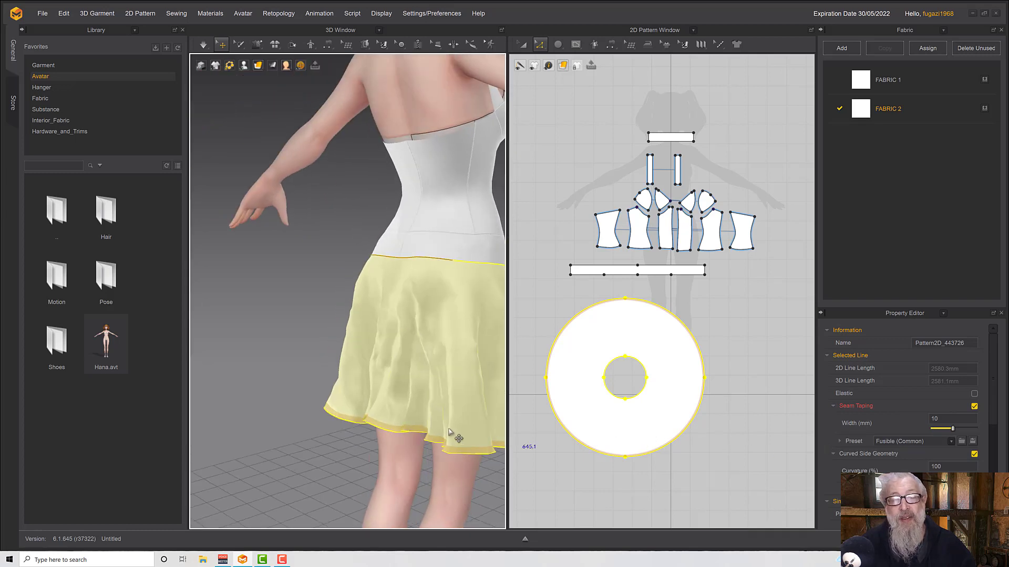
key("space")
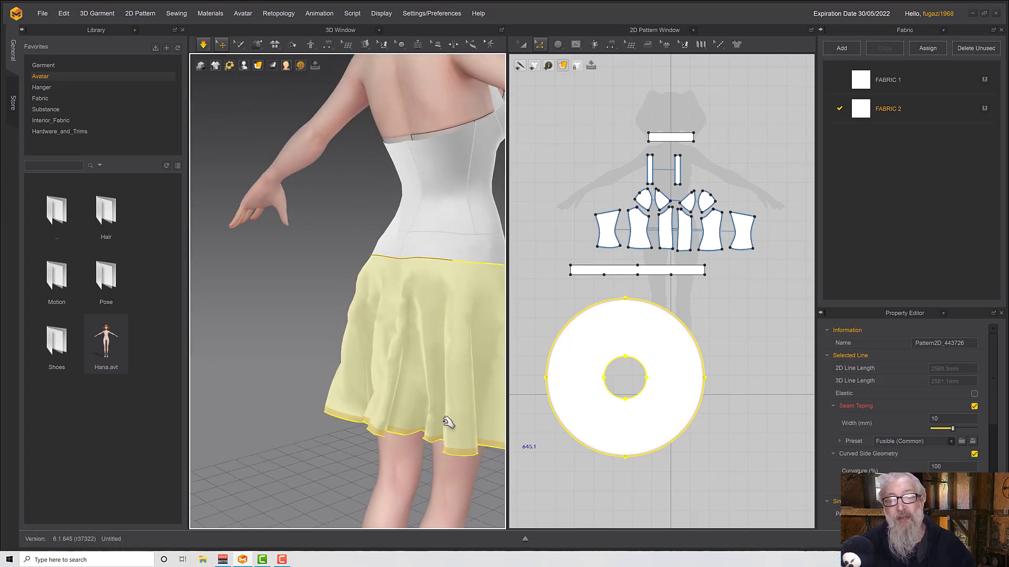
key("space")
middle_click_drag(444, 417, 363, 367)
right_click_drag(451, 359, 362, 362)
key("space")
key("space")
key("space")
scroll(363, 370, "down", 3)
key("space")
key("space")
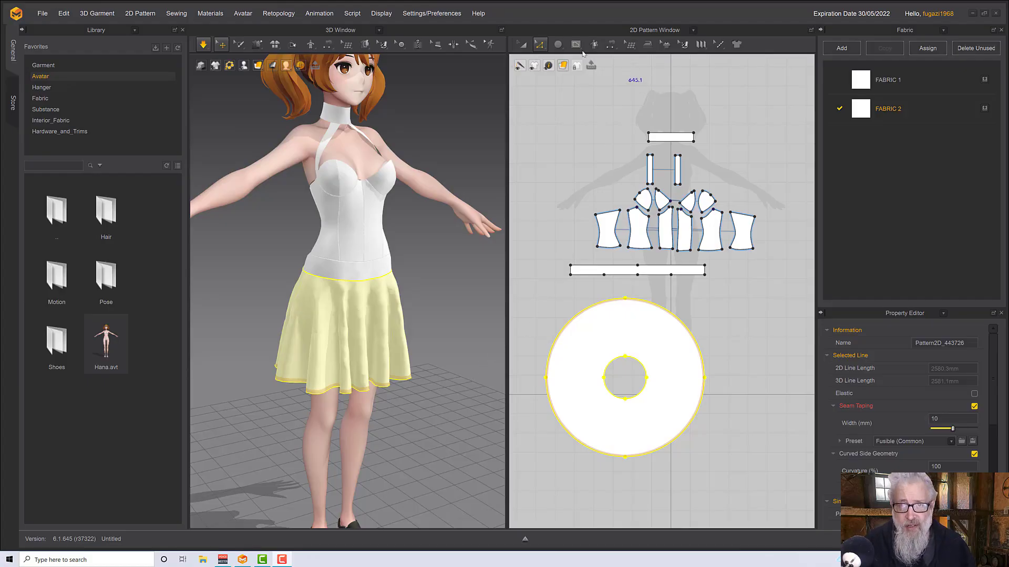
Step: Offset all four lower edge segments of the hip band as internal lines, with a distance of 4 mm and 3 offsets
scroll(628, 329, "up", 3)
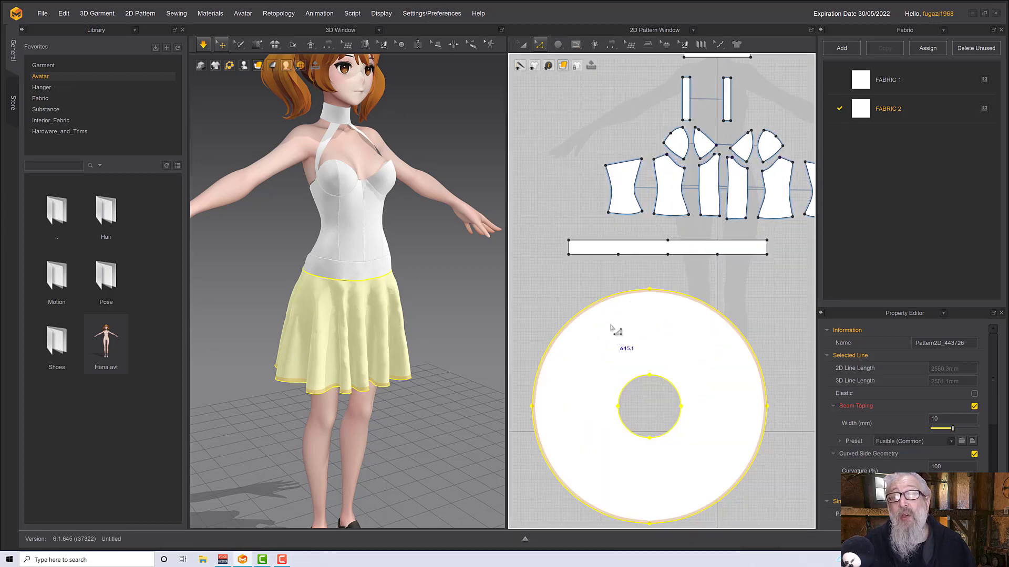
left_click(592, 255)
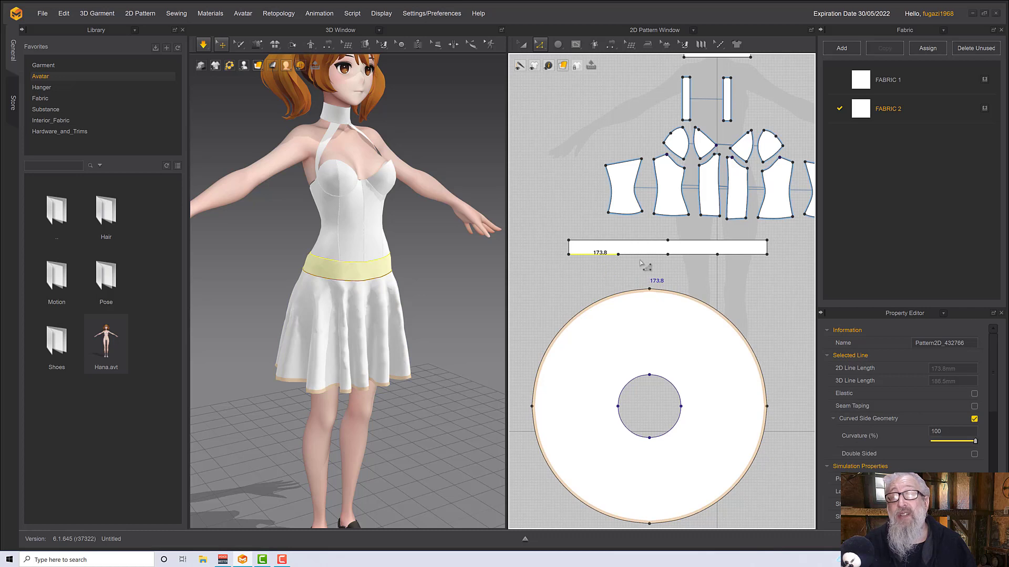
left_click(744, 255)
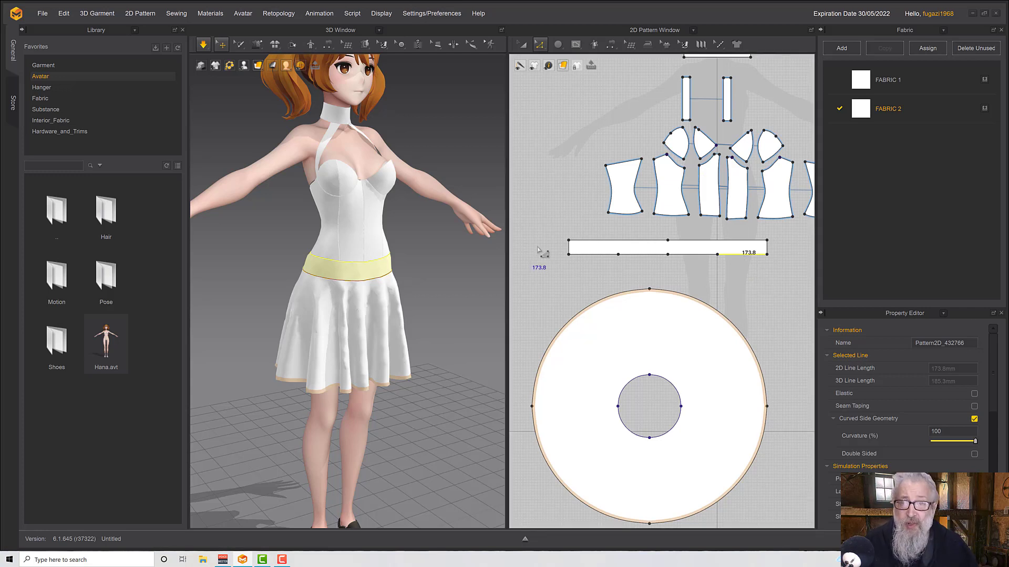
left_click(592, 255)
left_click(657, 255, "shift")
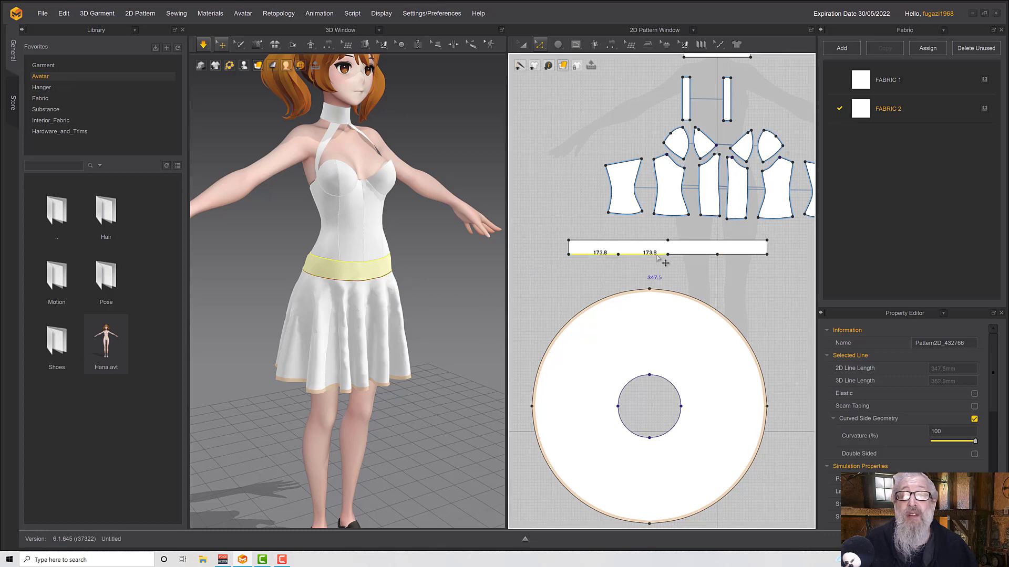
left_click(692, 254, "shift")
left_click(735, 254, "shift")
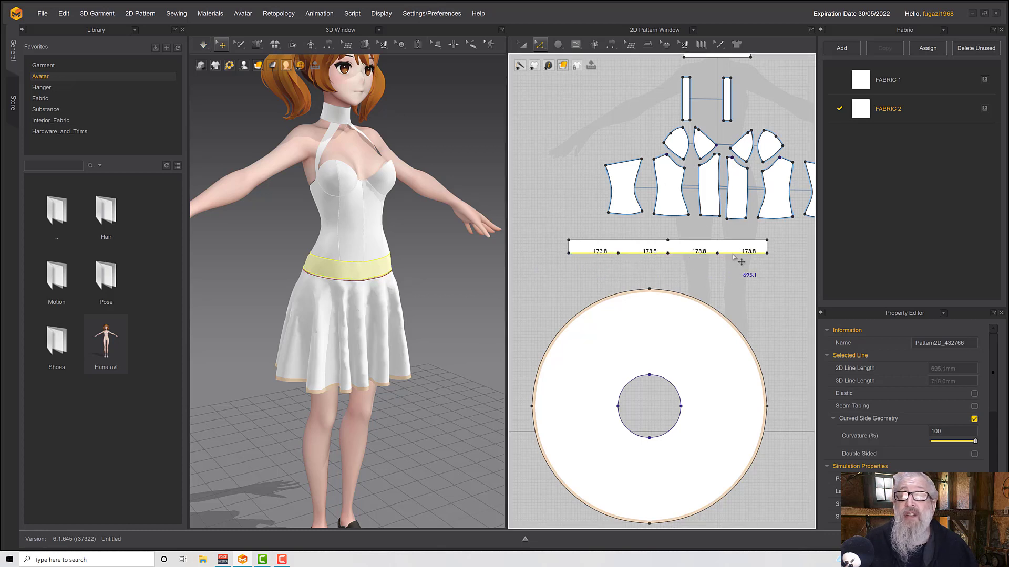
right_click(734, 257)
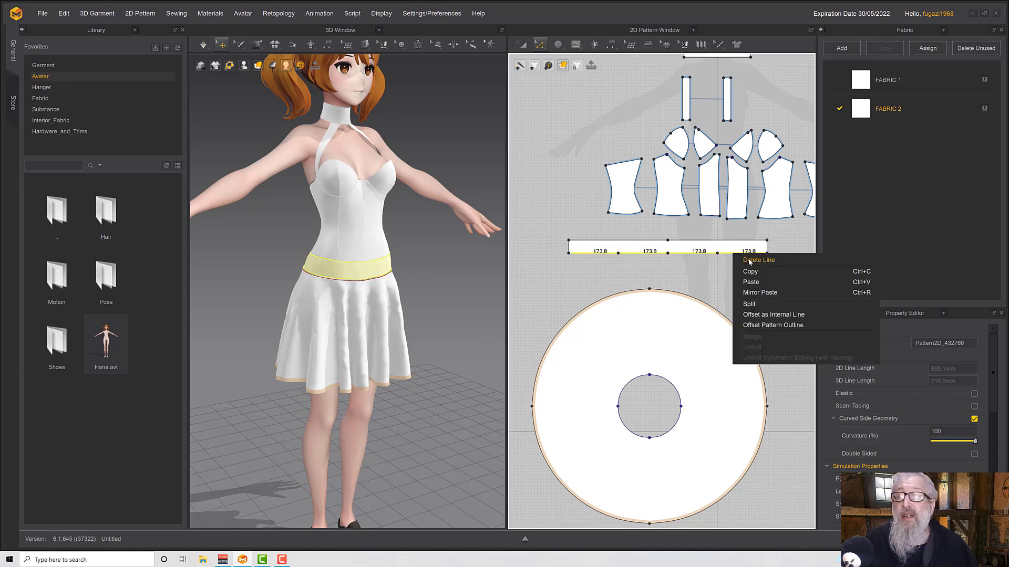
left_click(762, 314)
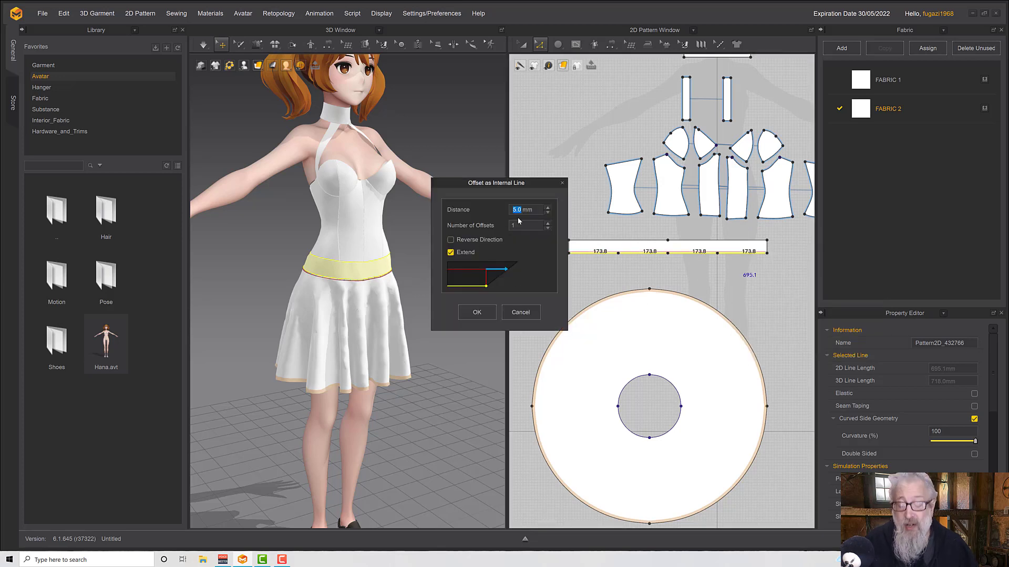
type("4")
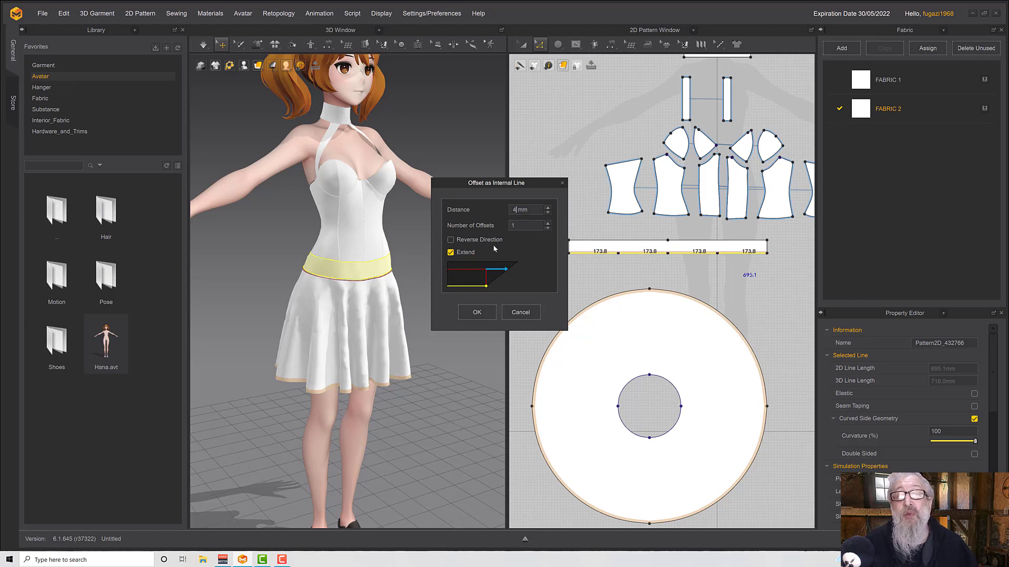
left_click(547, 224)
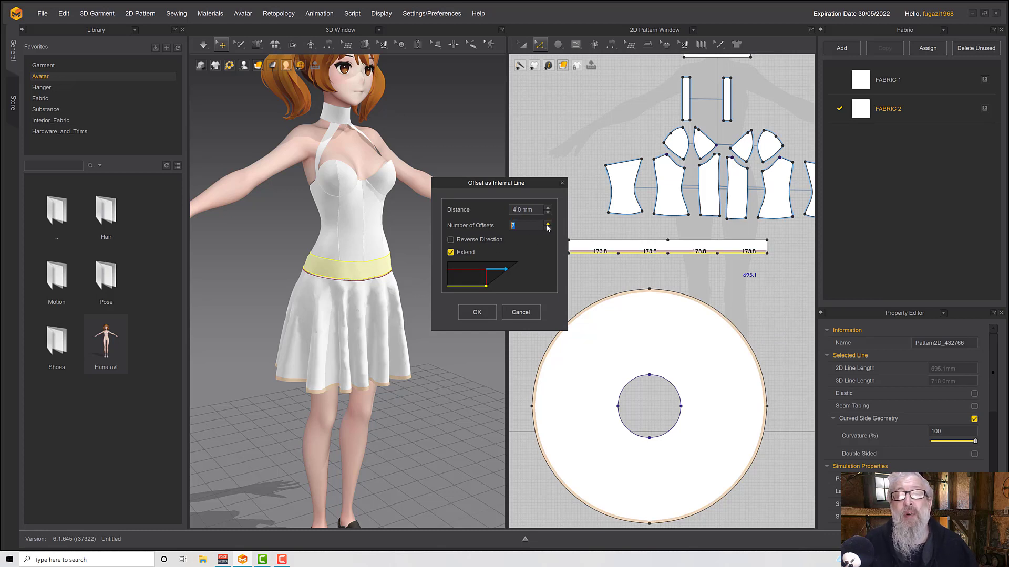
left_click(547, 225)
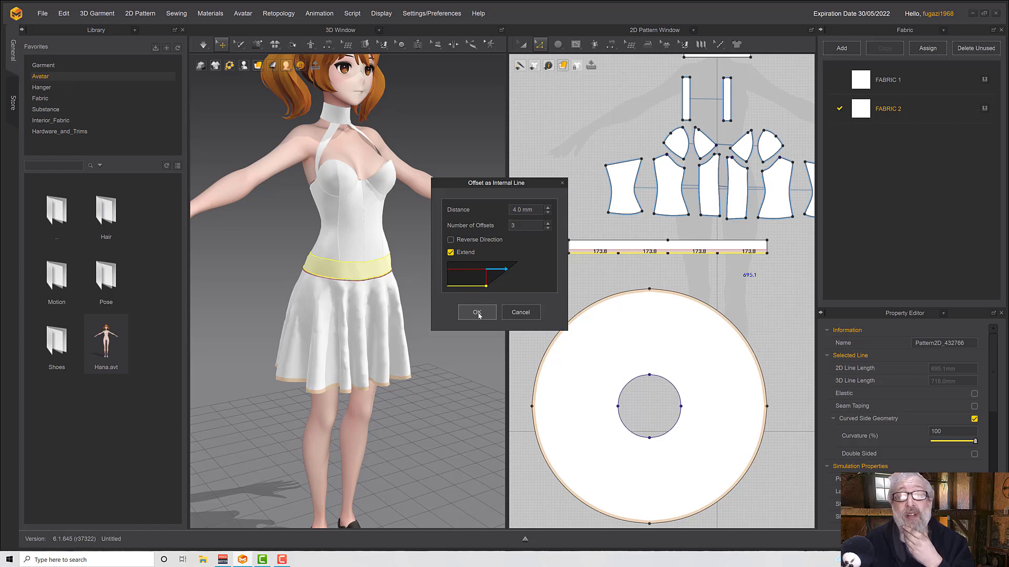
left_click(477, 312)
Step: Split the lowest internal line on the hip band uniformly into 4 segments
scroll(593, 284, "up", 6)
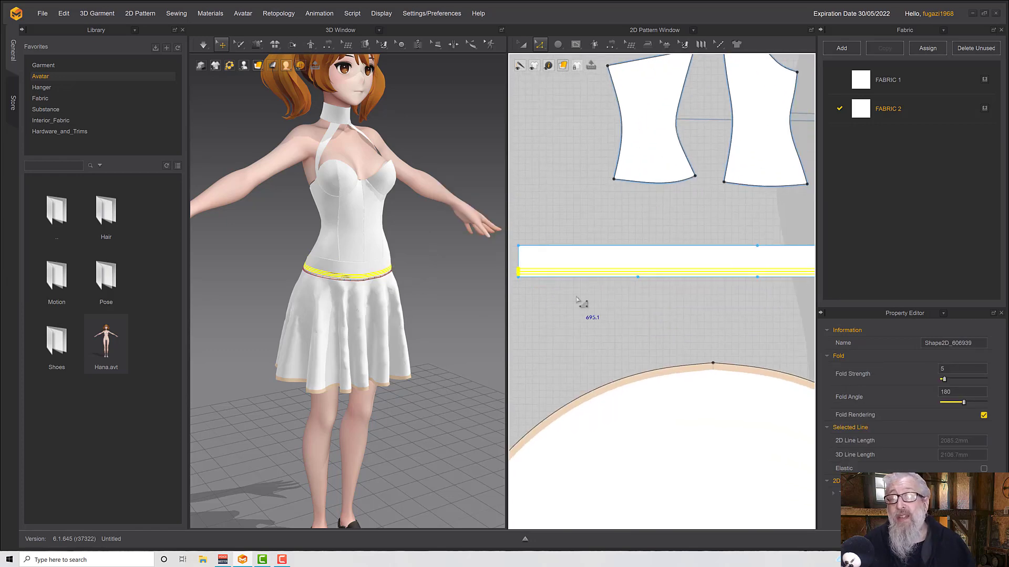
left_click(578, 301)
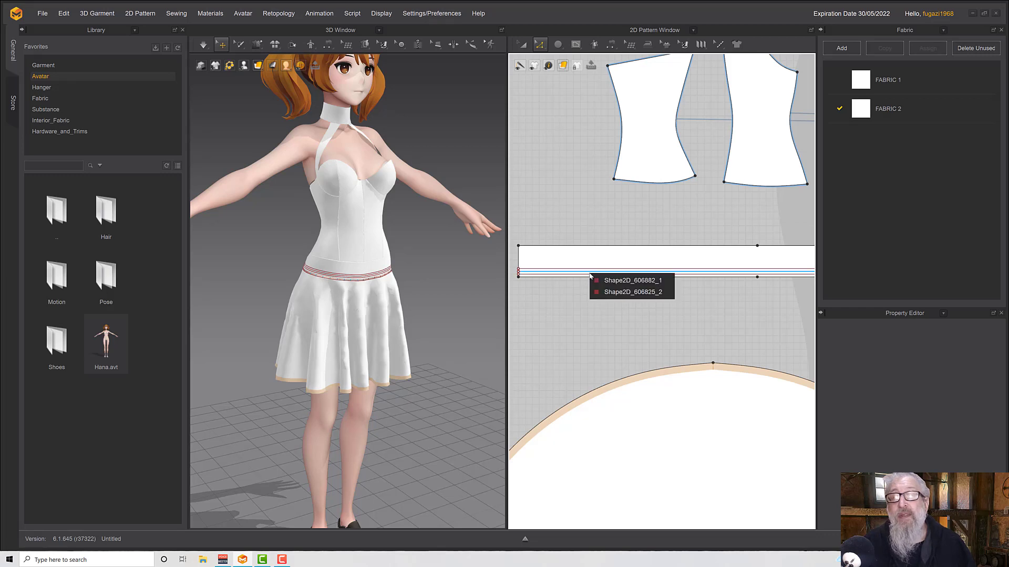
scroll(594, 279, "up", 5)
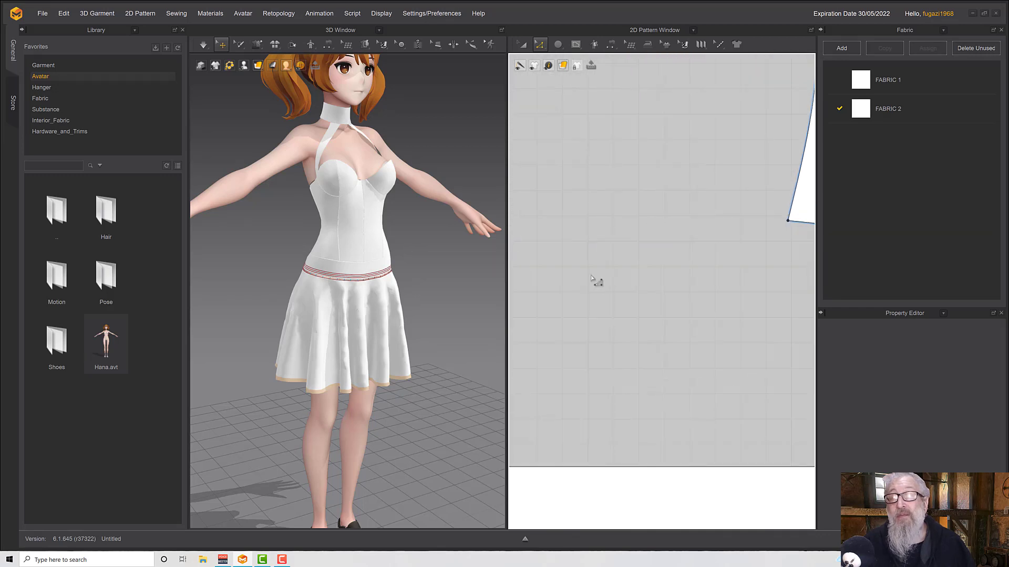
left_click(670, 292)
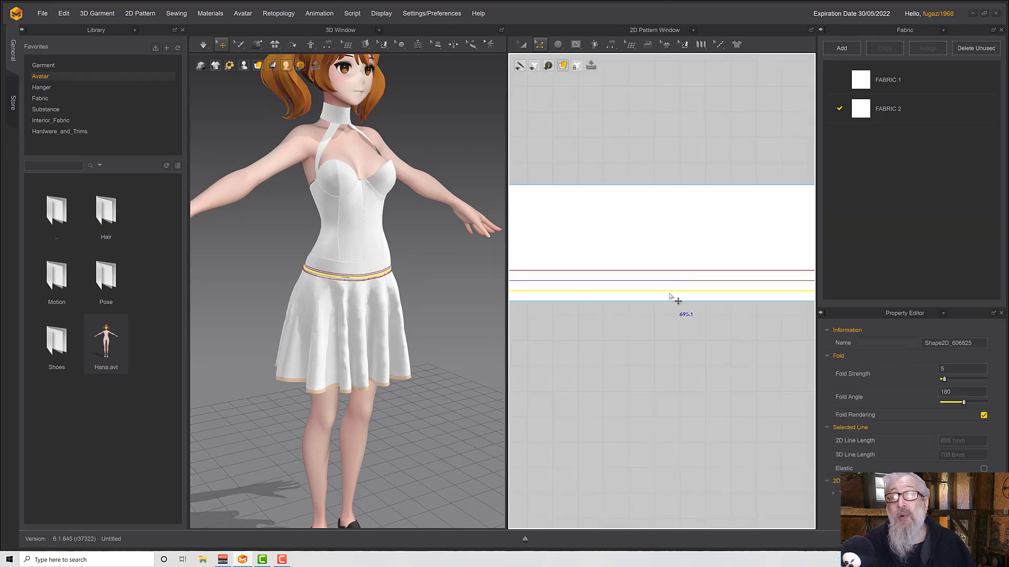
right_click(671, 293)
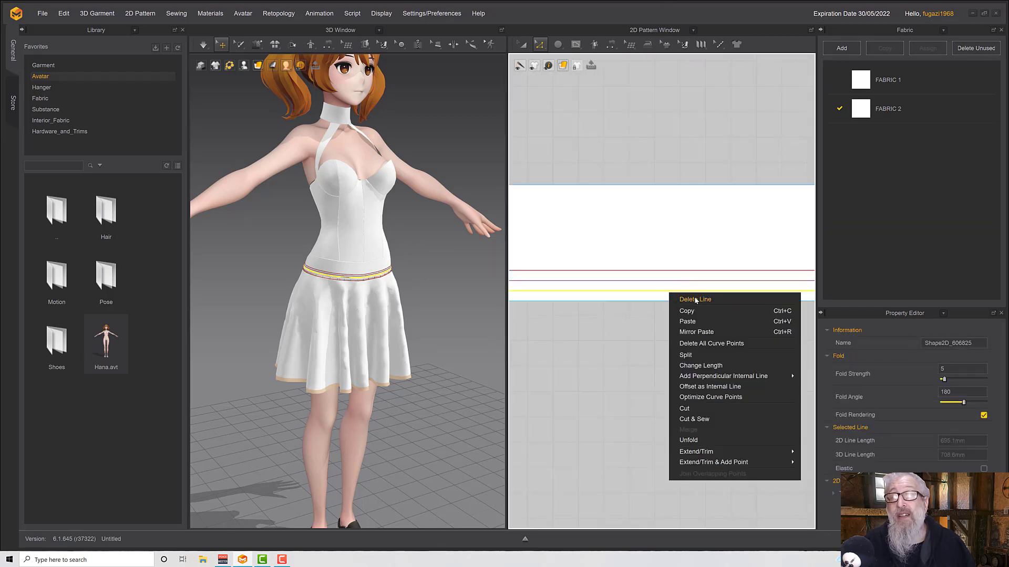
left_click(701, 355)
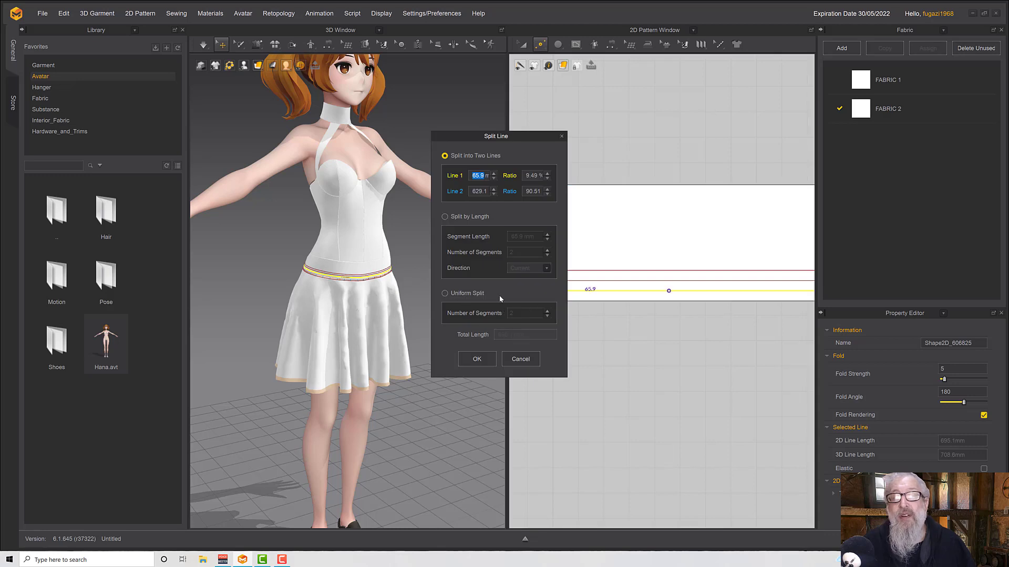
left_click(445, 294)
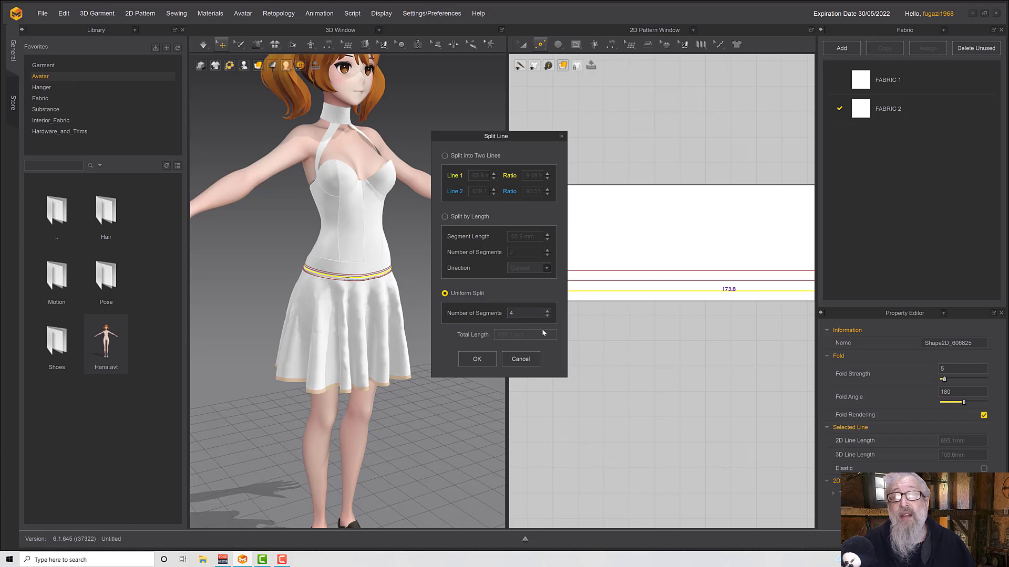
left_click(488, 361)
scroll(605, 325, "up", 3)
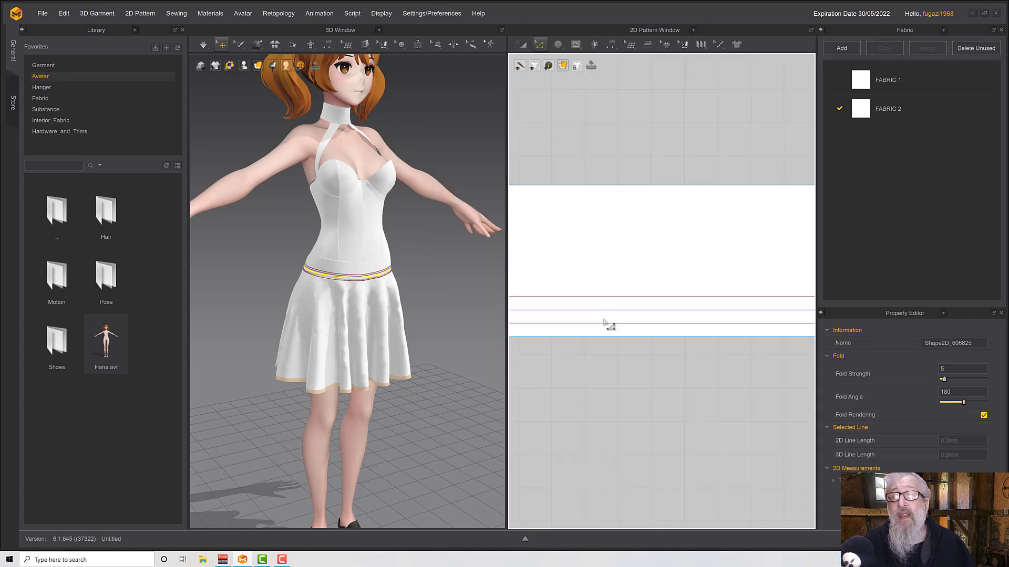
Step: Split the middle internal line on the hip band uniformly into 4 segments
scroll(607, 325, "down", 2)
scroll(607, 325, "down", 2)
middle_click_drag(607, 325, 318, 334)
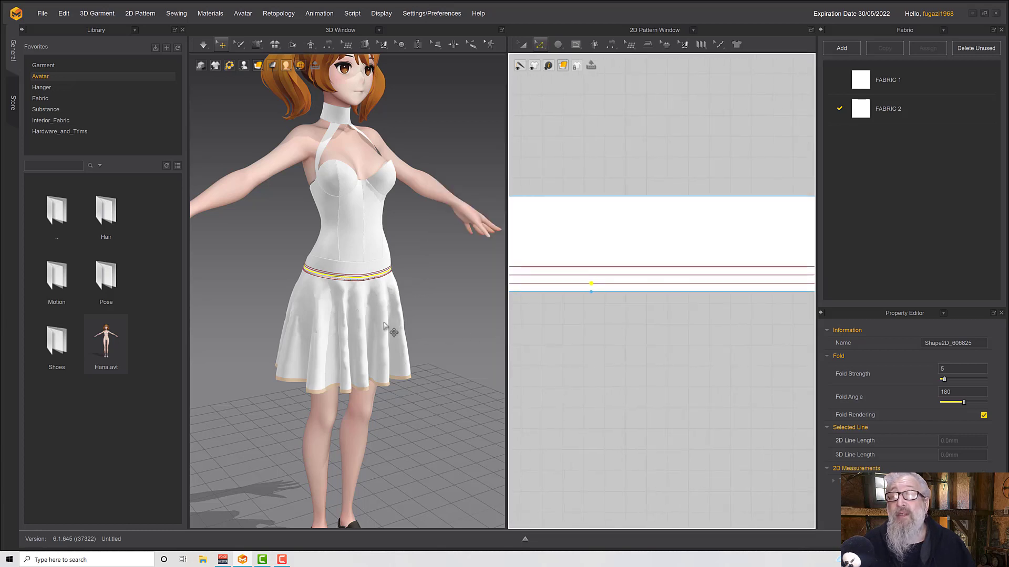
right_click(578, 276)
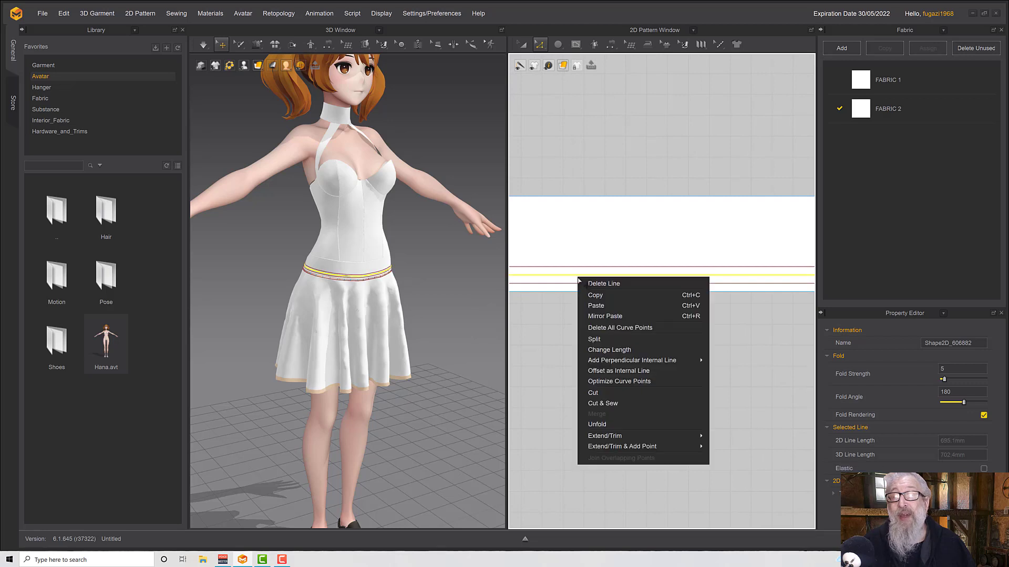
left_click(607, 339)
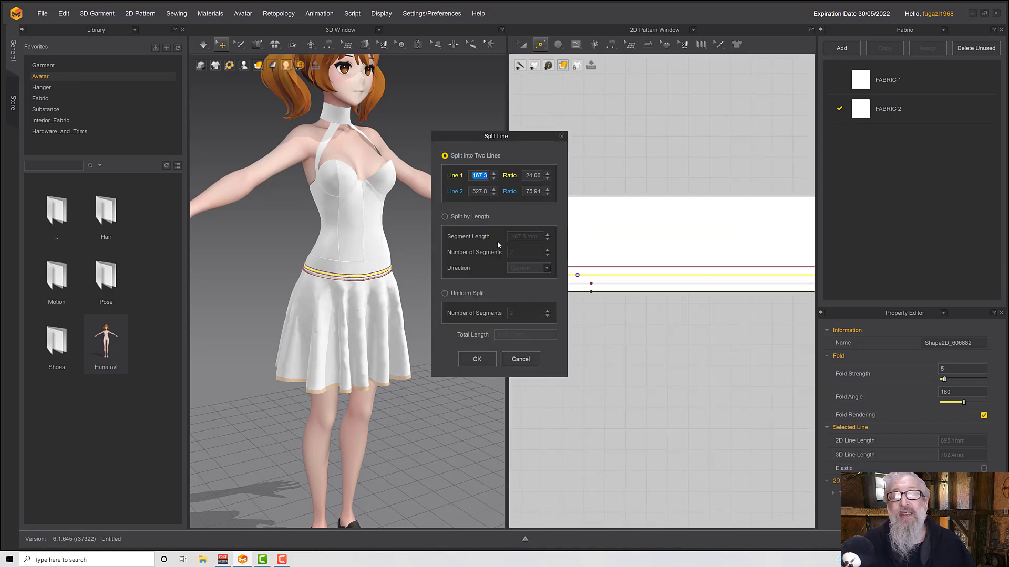
left_click(445, 293)
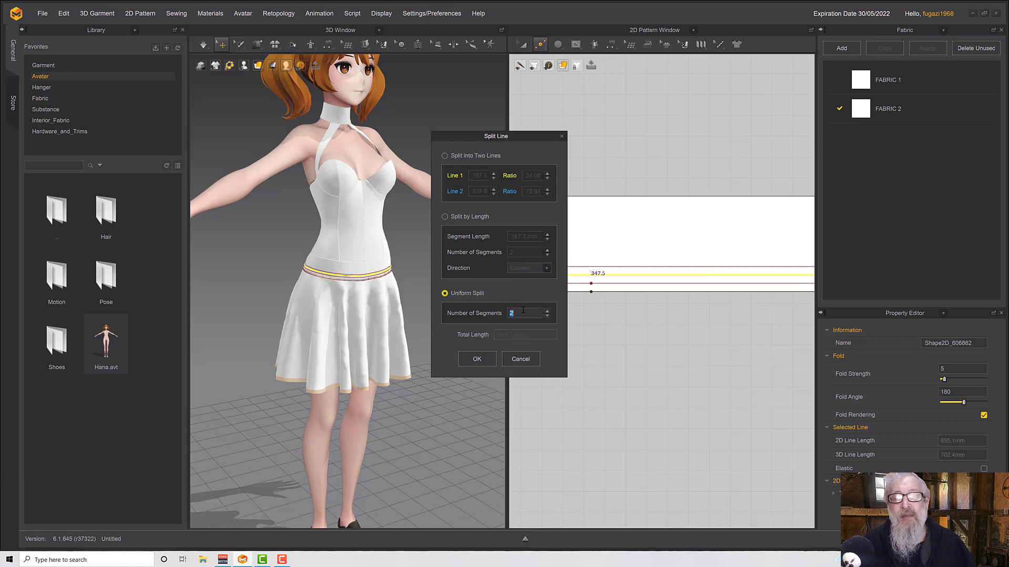
type("4")
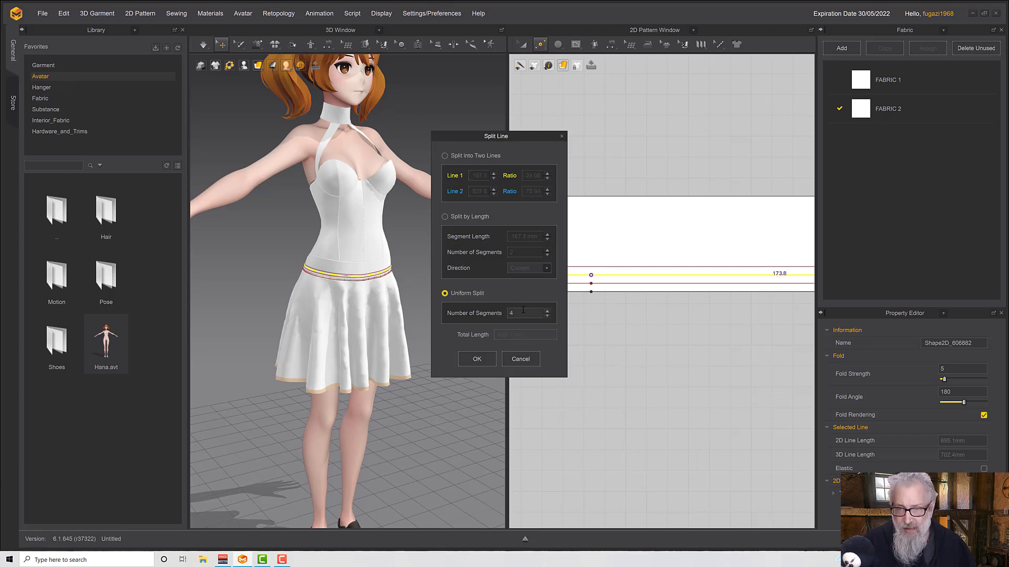
left_click(486, 358)
Step: Split the uppermost internal line on the hip band uniformly into 4 segments
left_click(553, 267)
right_click(552, 267)
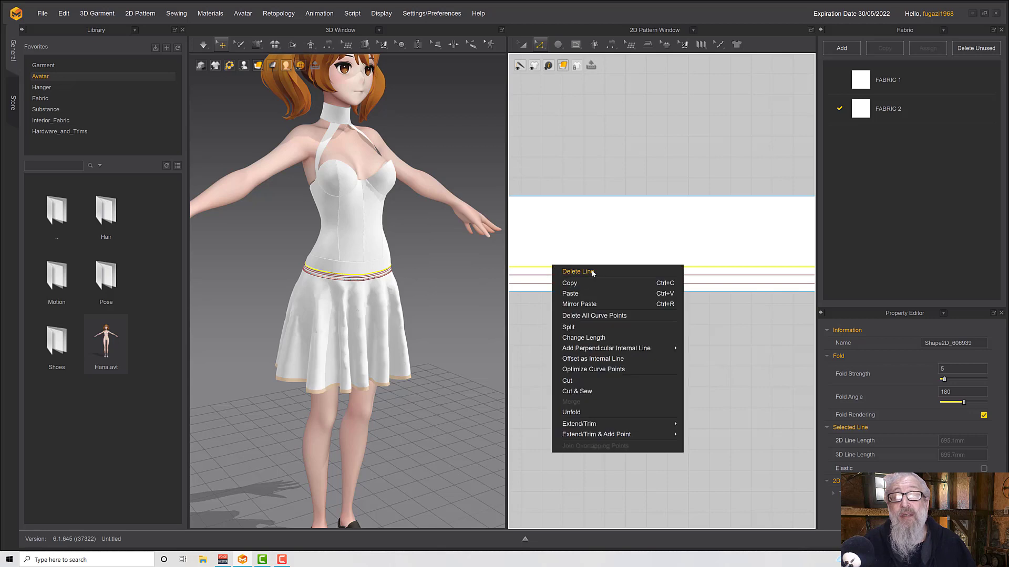
left_click(582, 329)
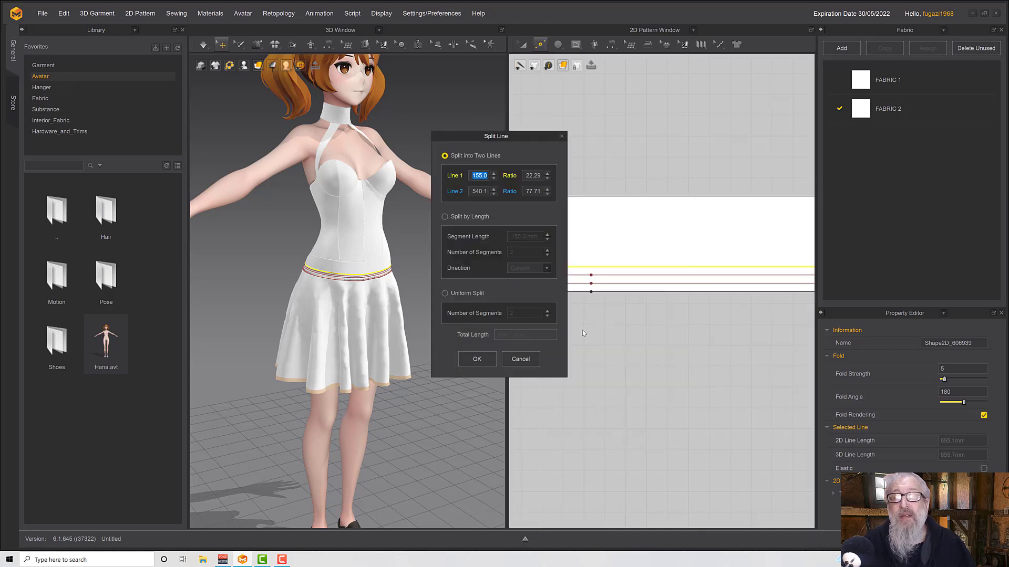
left_click(465, 296)
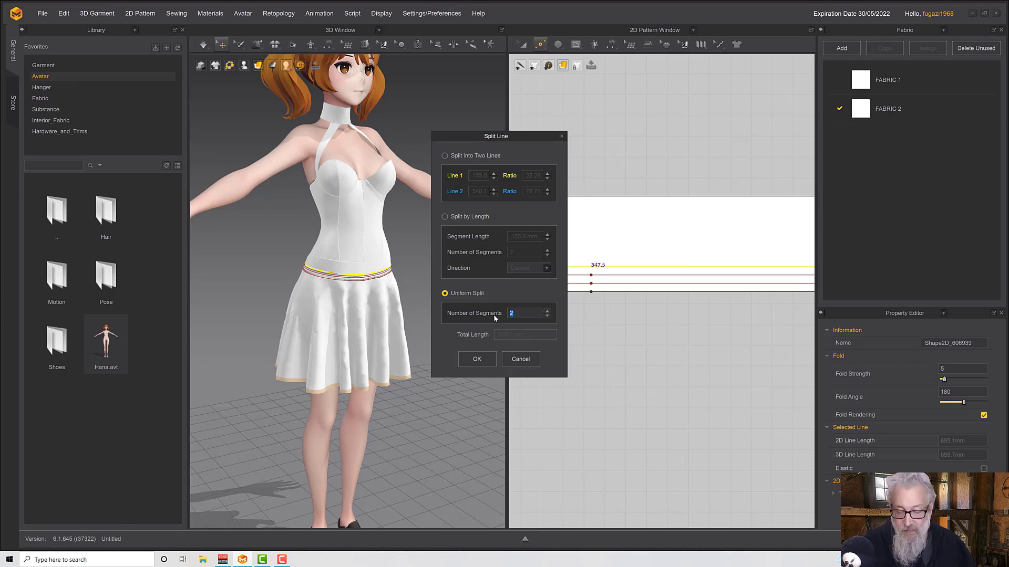
type("4")
left_click(486, 360)
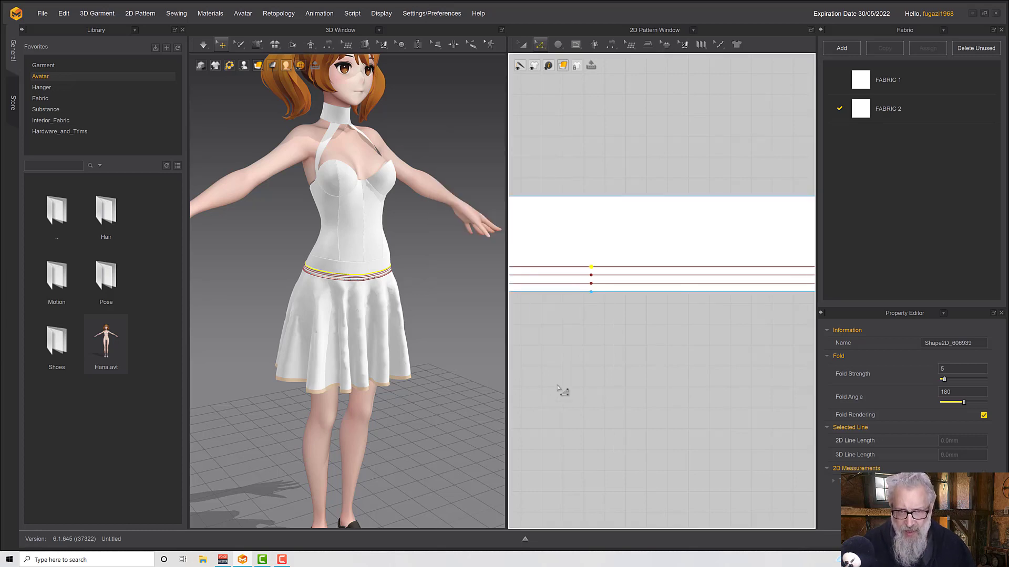
Step: Move the circular skirt pattern sideways with Transform Pattern to clear the space below the hip band
scroll(567, 391, "down", 6)
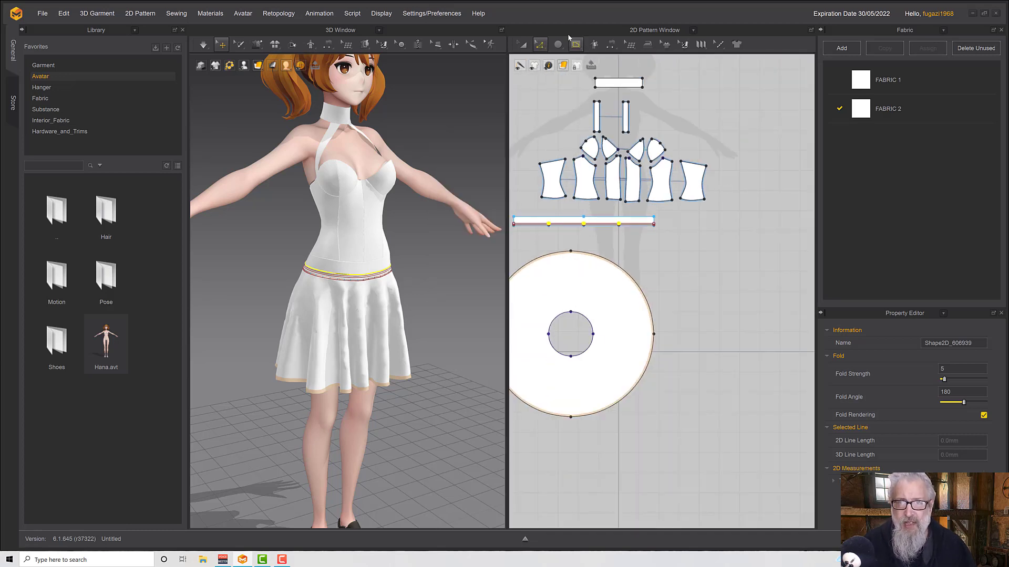
left_click(522, 44)
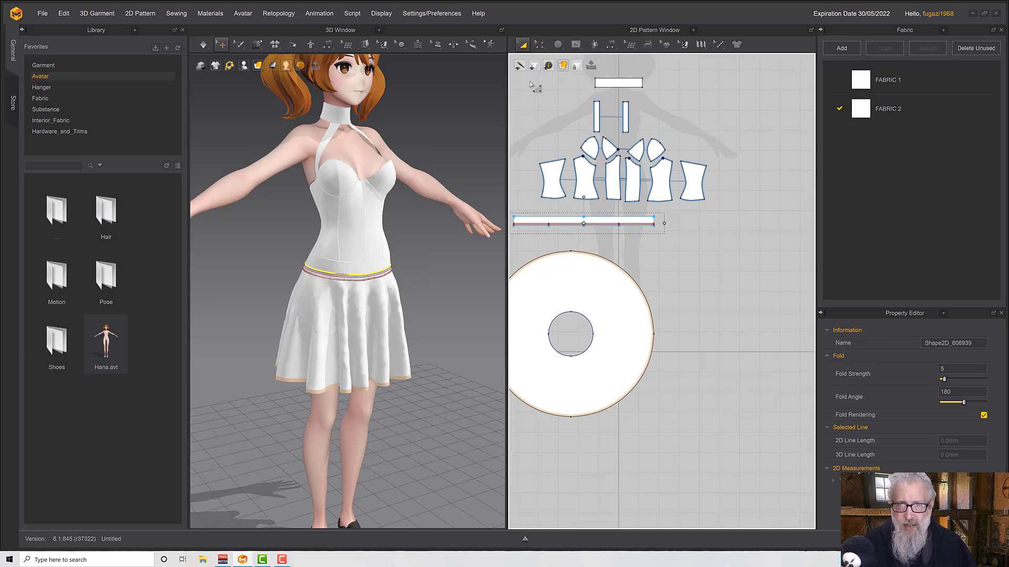
left_click(575, 268)
middle_click_drag(605, 284, 651, 291)
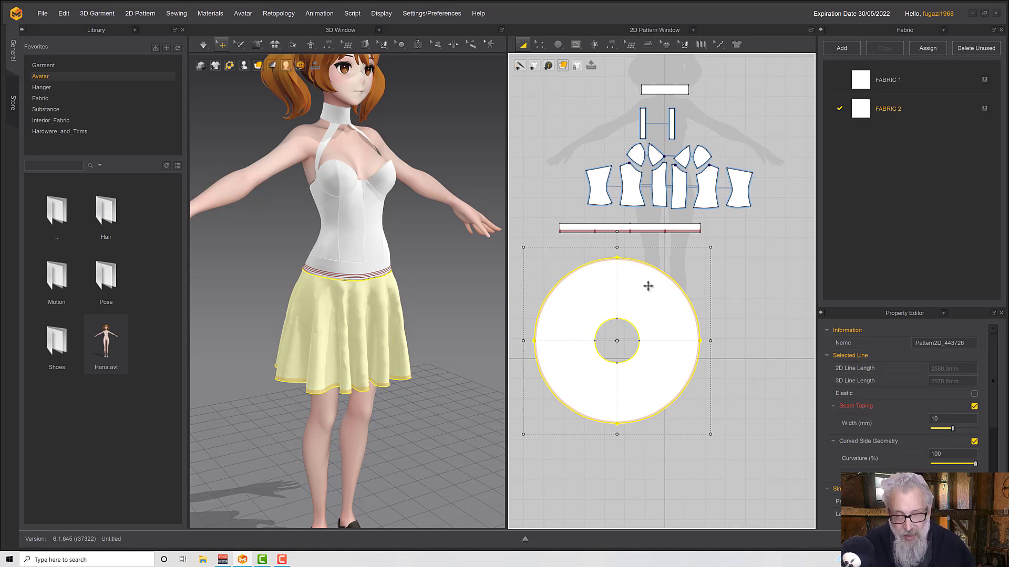
scroll(640, 318, "up", 1)
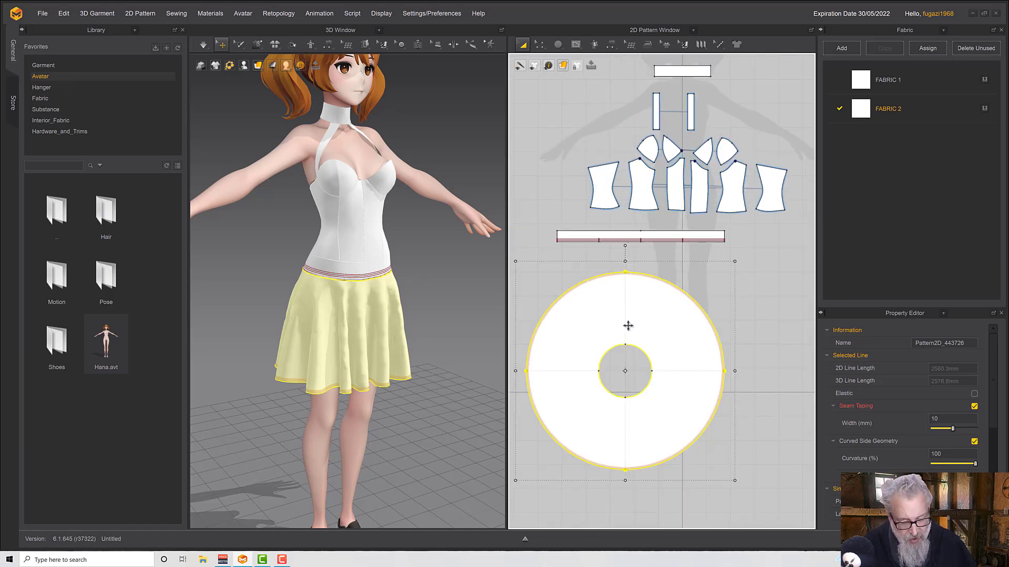
scroll(627, 326, "down", 3)
left_click_drag(610, 263, 515, 283)
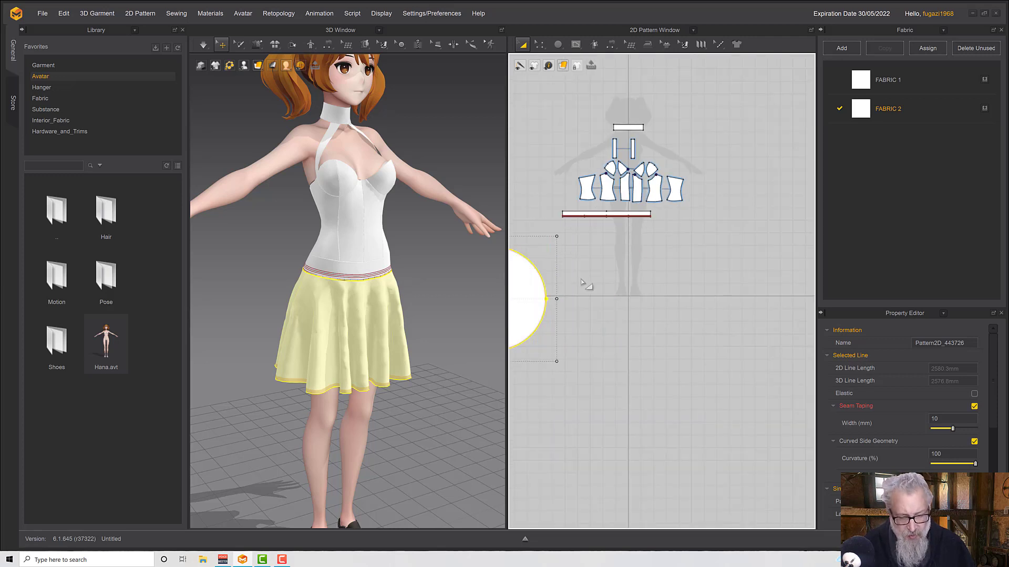
Step: Paste a copy of the circular skirt pattern below the hip band, beside the original, and select the original skirt again
key("ctrl+v")
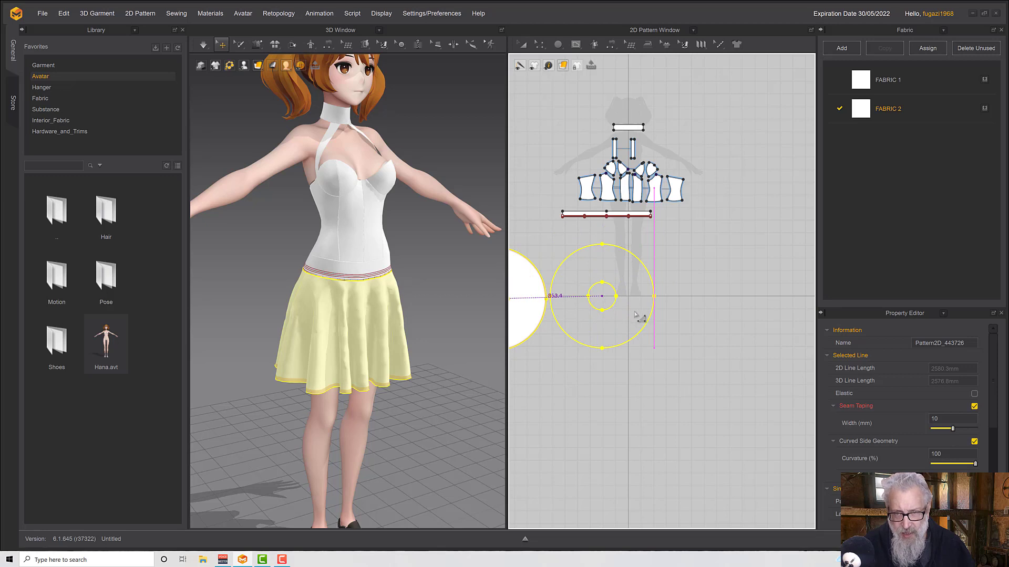
left_click(637, 316)
scroll(667, 317, "up", 3)
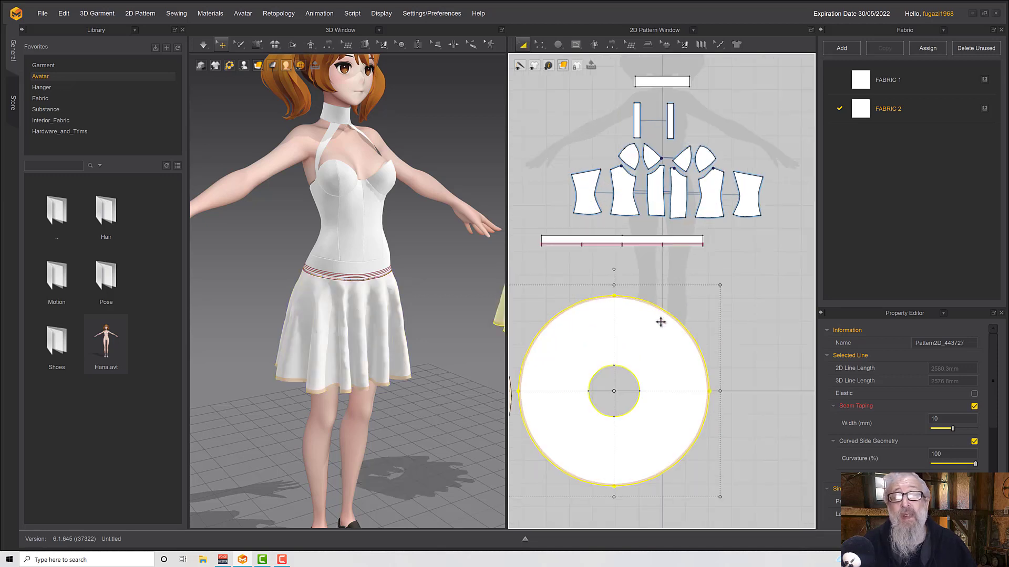
right_click_drag(660, 322, 813, 285)
left_click(591, 301)
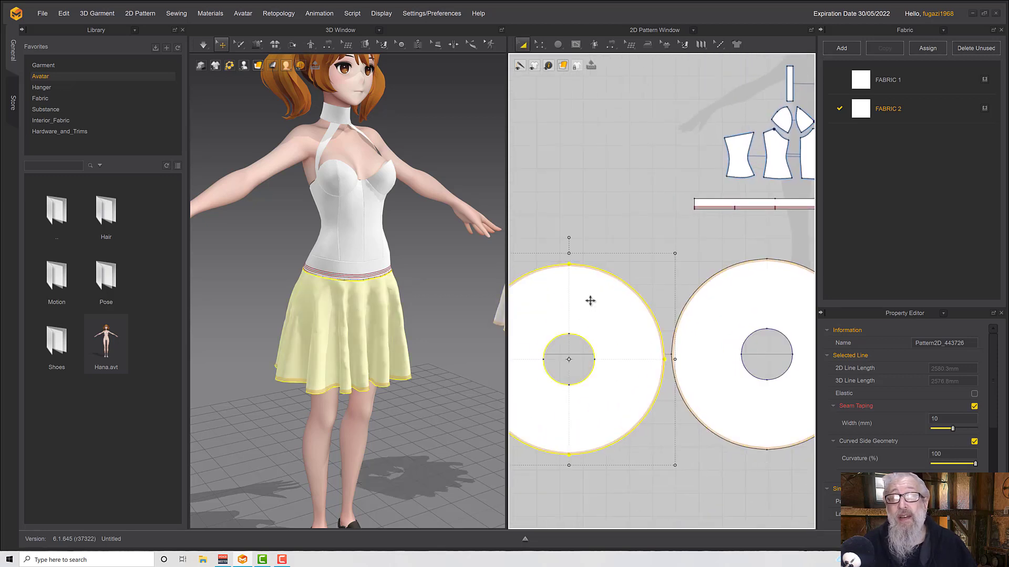
Step: Examine with Edit Sewing which hip band segments the original skirt's left-hand waist quarters are sewn to
left_click(609, 46)
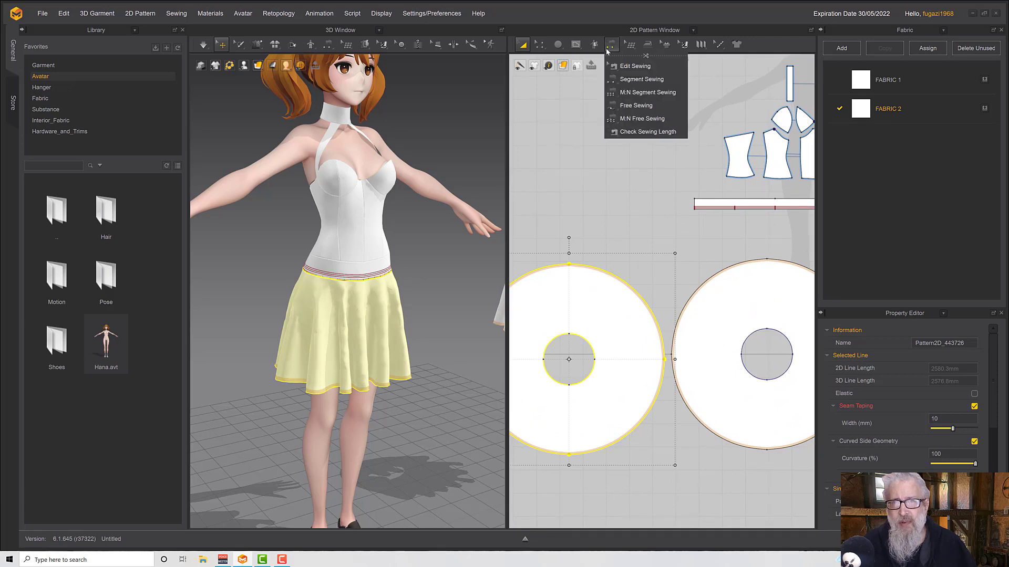
left_click(559, 382)
middle_click_drag(665, 265, 591, 274)
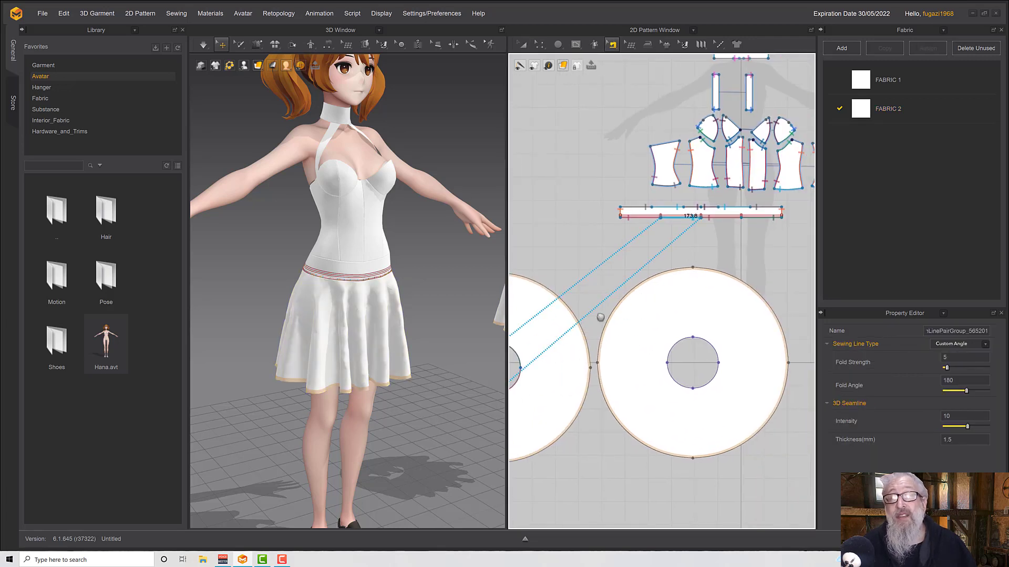
middle_click_drag(599, 323, 672, 281)
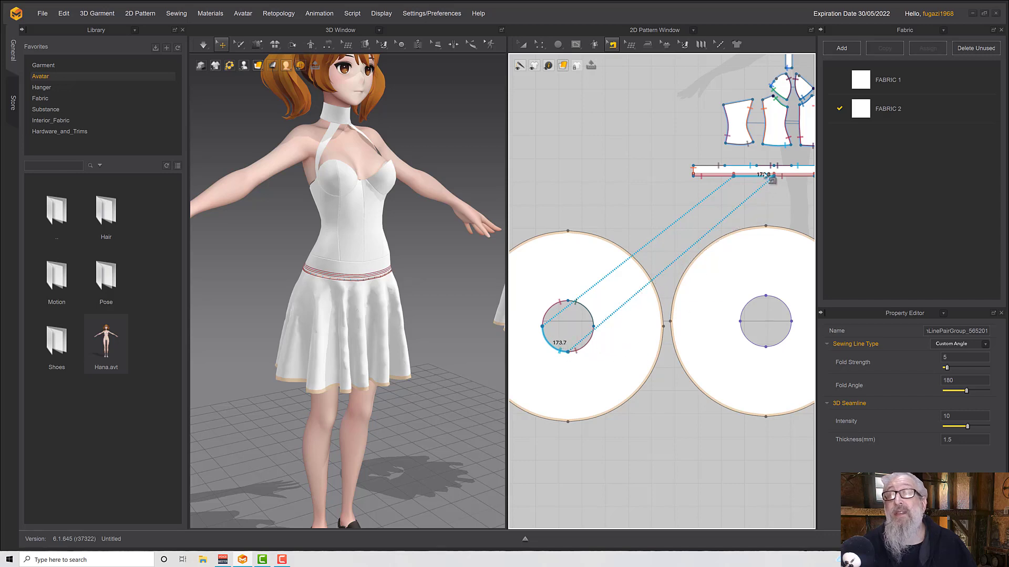
middle_click_drag(777, 206, 725, 219)
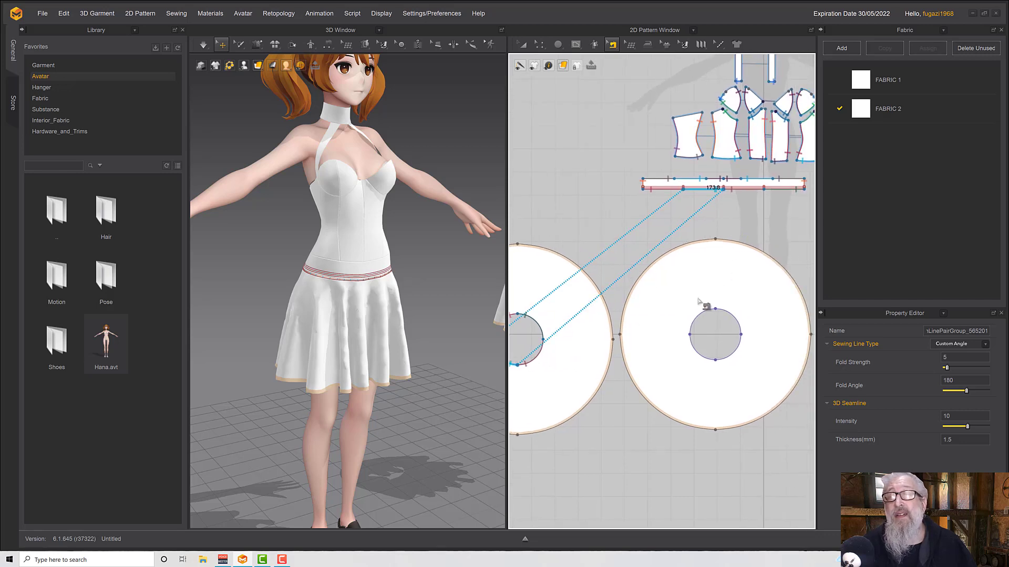
middle_click_drag(528, 320, 554, 320)
left_click(532, 317)
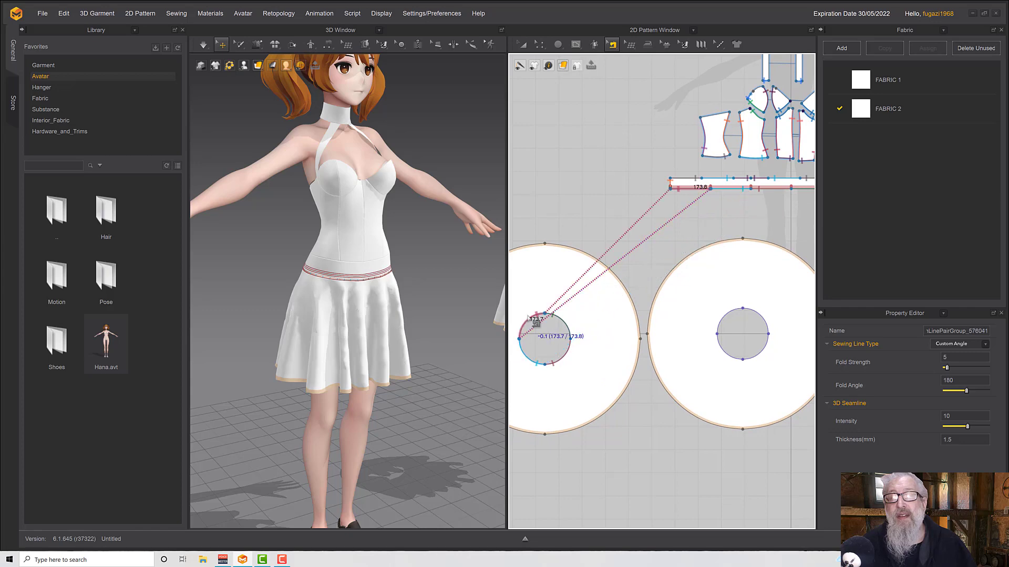
scroll(647, 247, "down", 5)
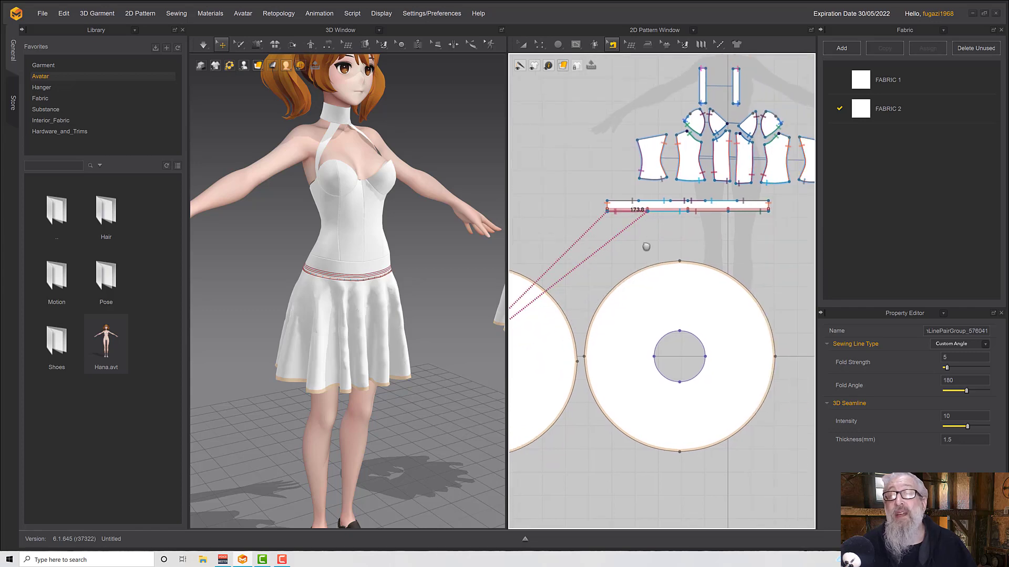
Step: Segment-sew the copied skirt's lower-left inner circle quarter to the second segment of the hip band's lowest internal line
scroll(648, 251, "up", 8)
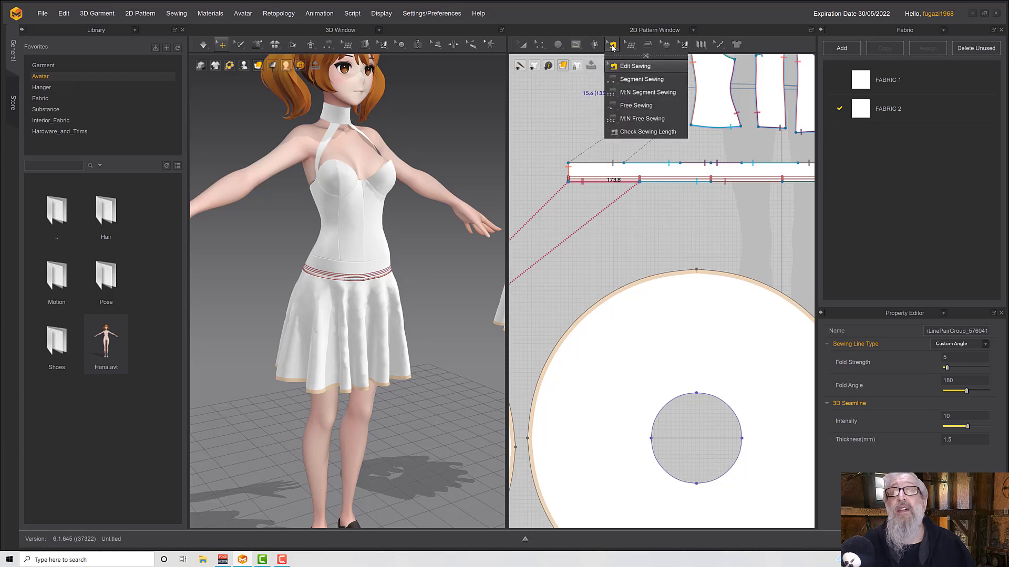
left_click(613, 45)
left_click(626, 81)
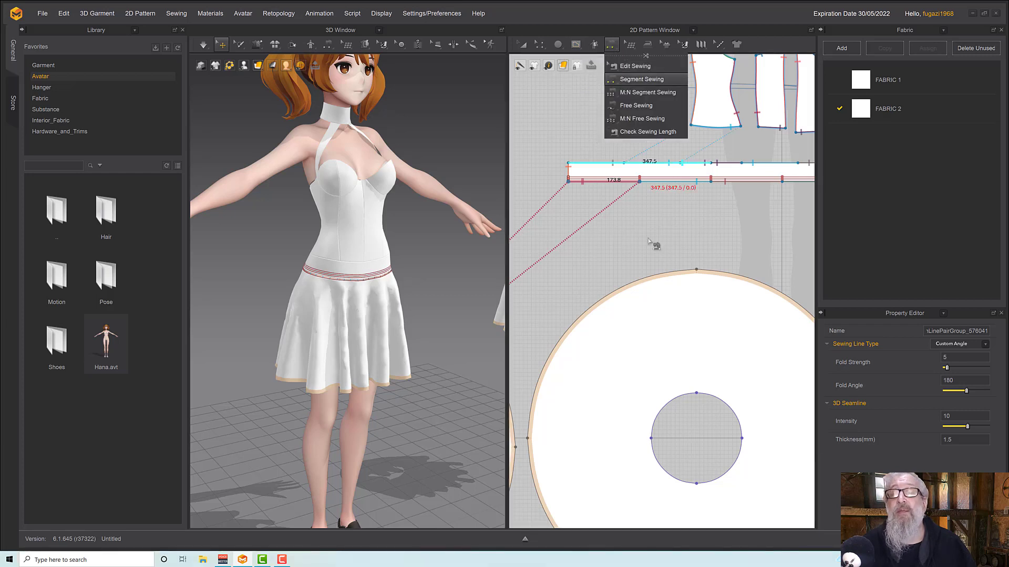
left_click(681, 482)
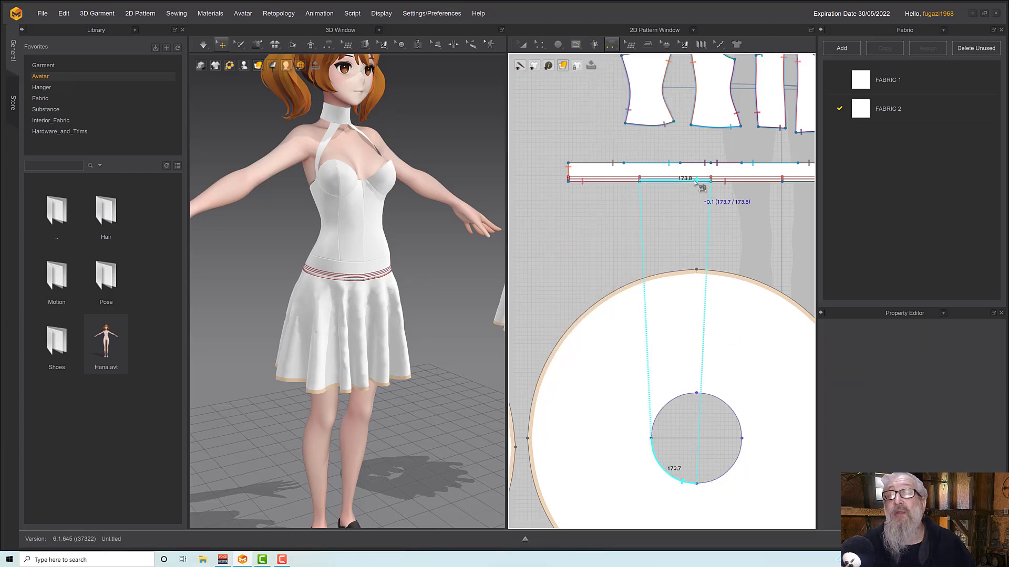
scroll(699, 181, "up", 5)
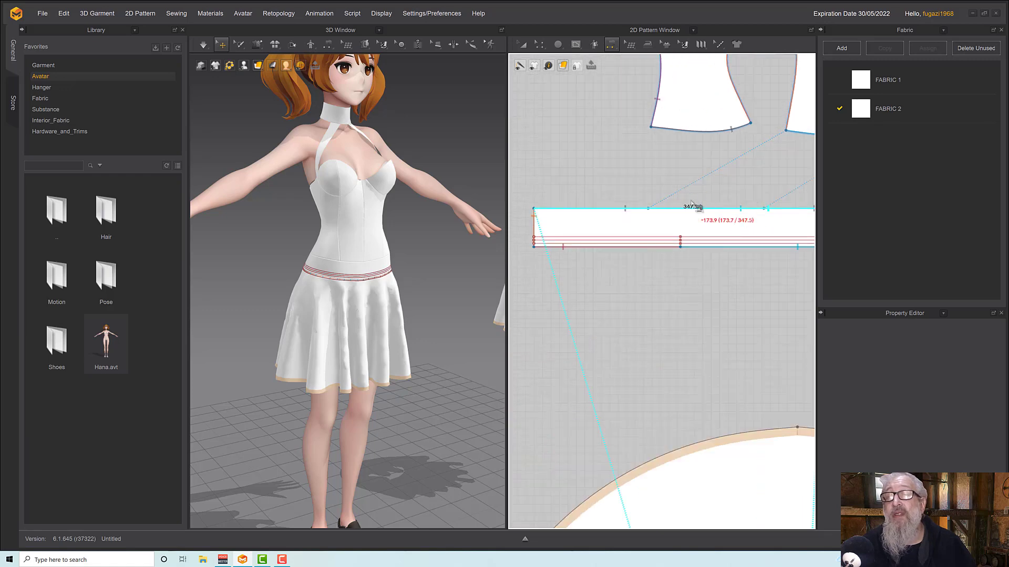
left_click(702, 243)
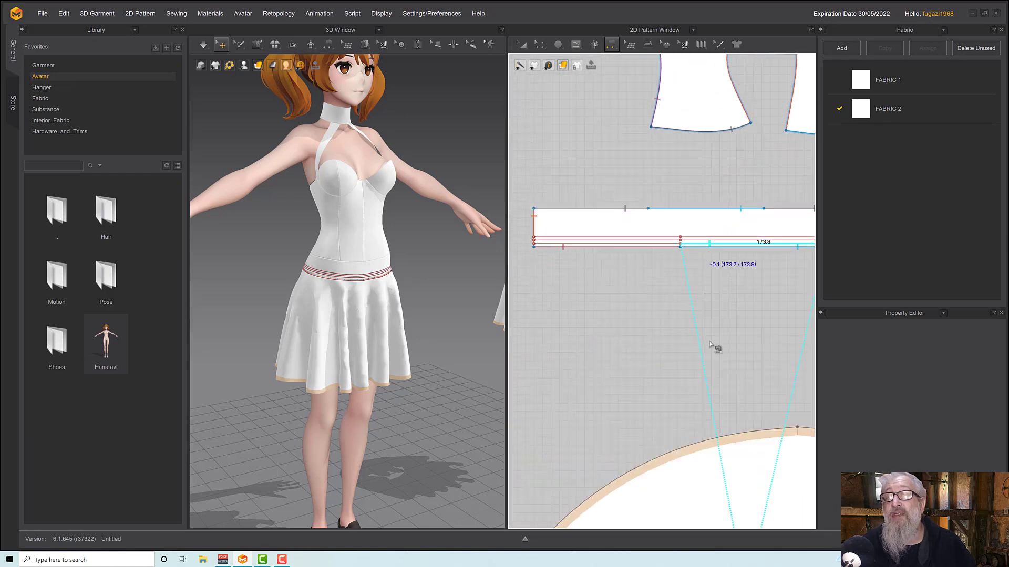
scroll(709, 348, "down", 3)
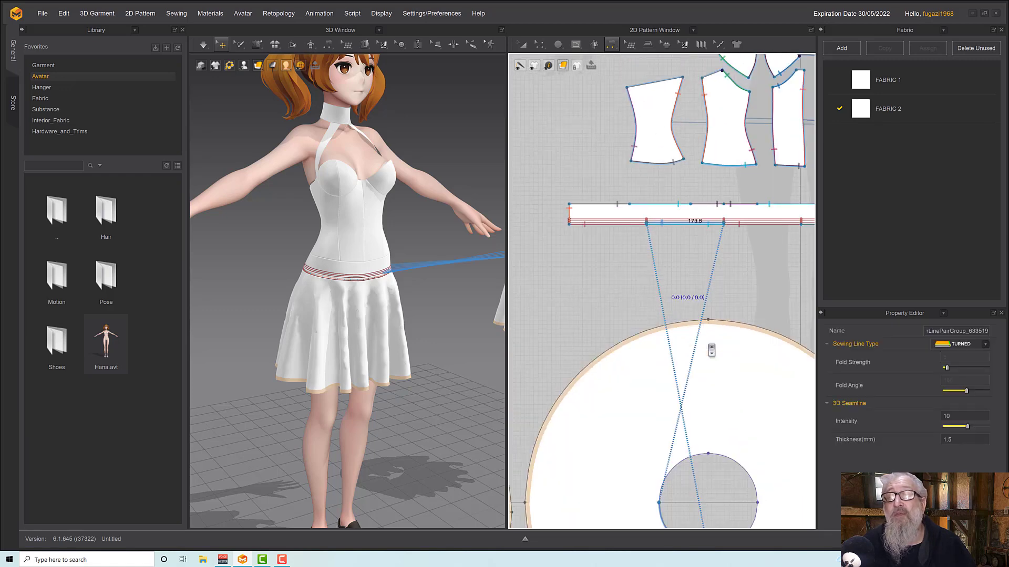
Step: Segment-sew the copied skirt's upper-left inner circle quarter to the first segment of the hip band's lowest internal line
left_click(692, 461)
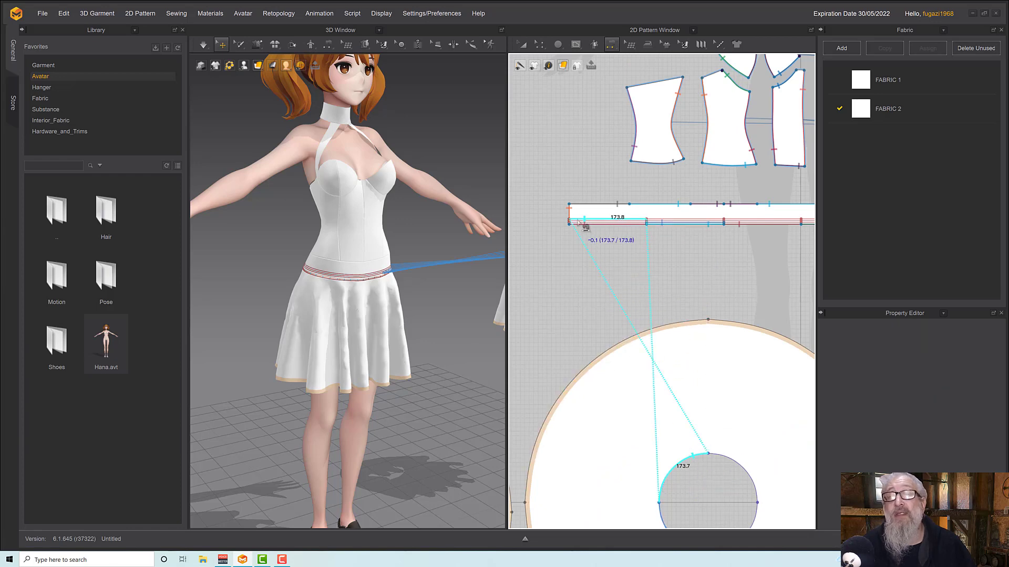
scroll(580, 220, "down", 2)
scroll(587, 236, "up", 6)
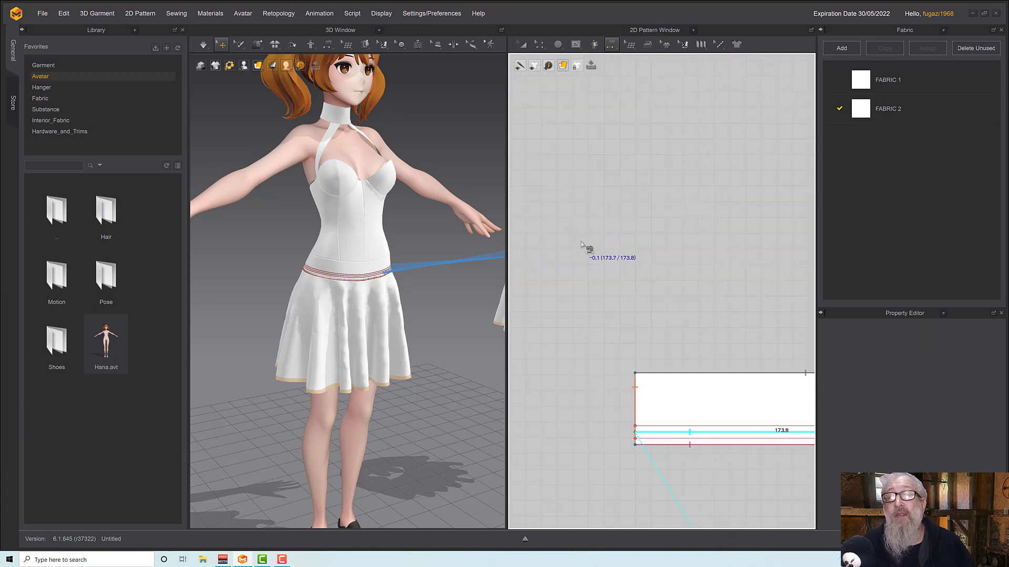
left_click(671, 446)
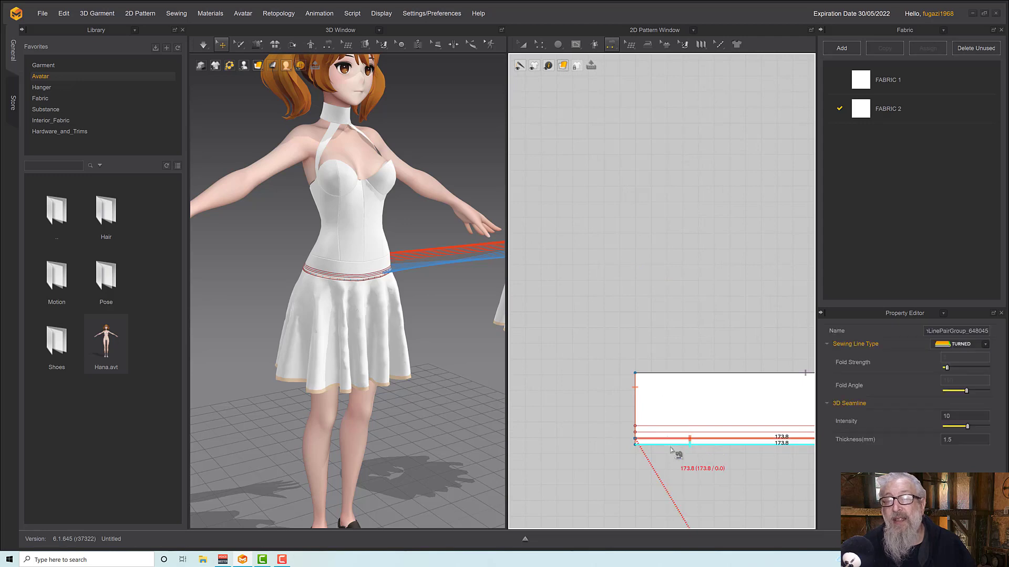
scroll(671, 447, "down", 5)
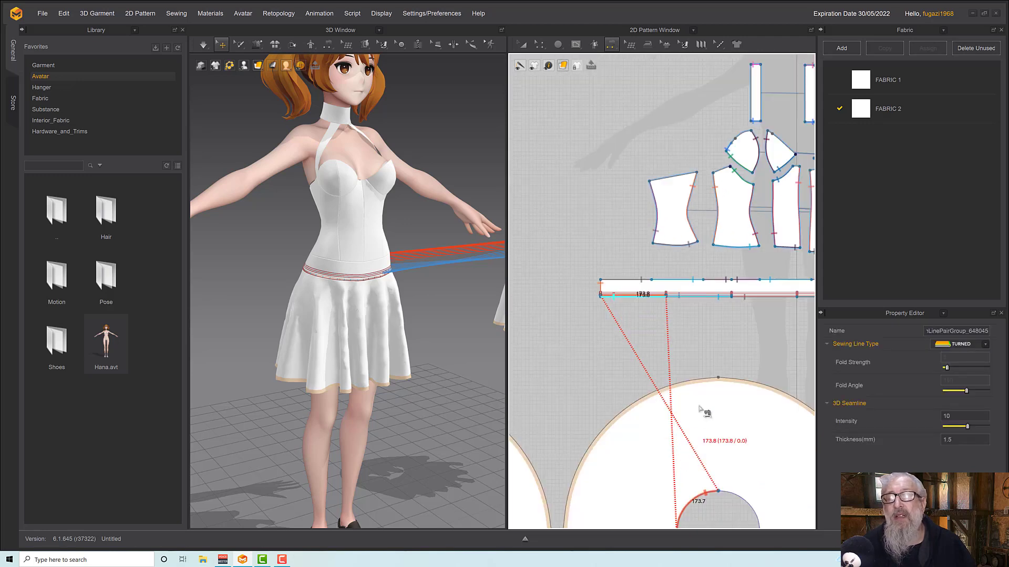
Step: Segment-sew the copied skirt's lower-right inner circle quarter to the third segment of the hip band's lowest internal line
scroll(622, 331, "down", 2)
middle_click_drag(653, 345, 699, 364)
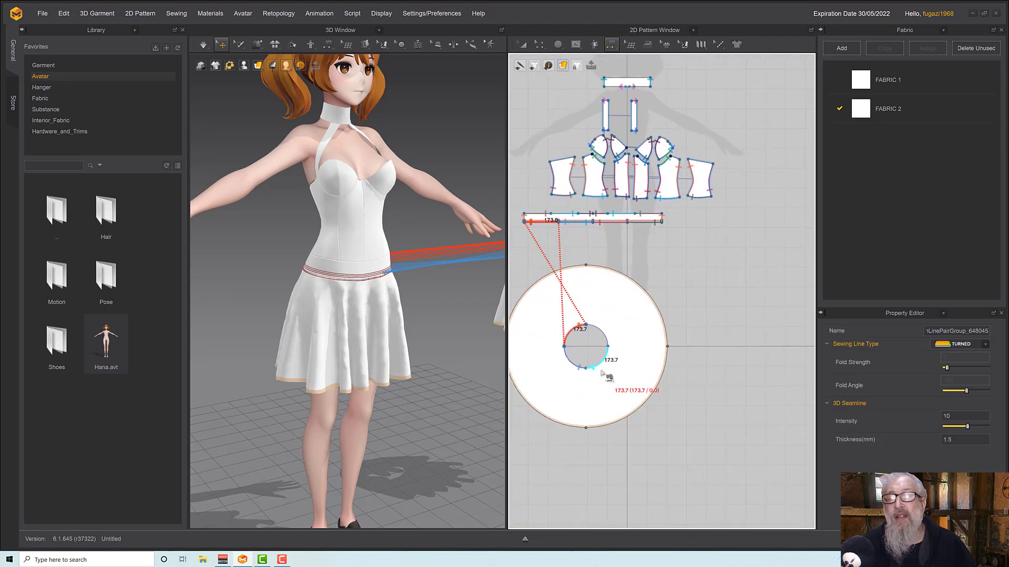
left_click(594, 368)
scroll(604, 263, "up", 5)
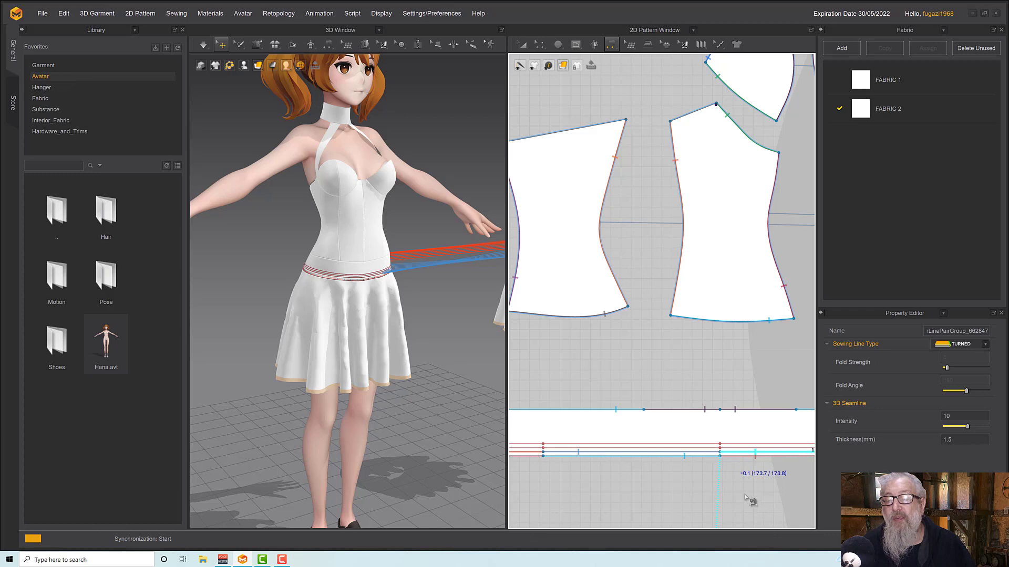
scroll(715, 486, "down", 5)
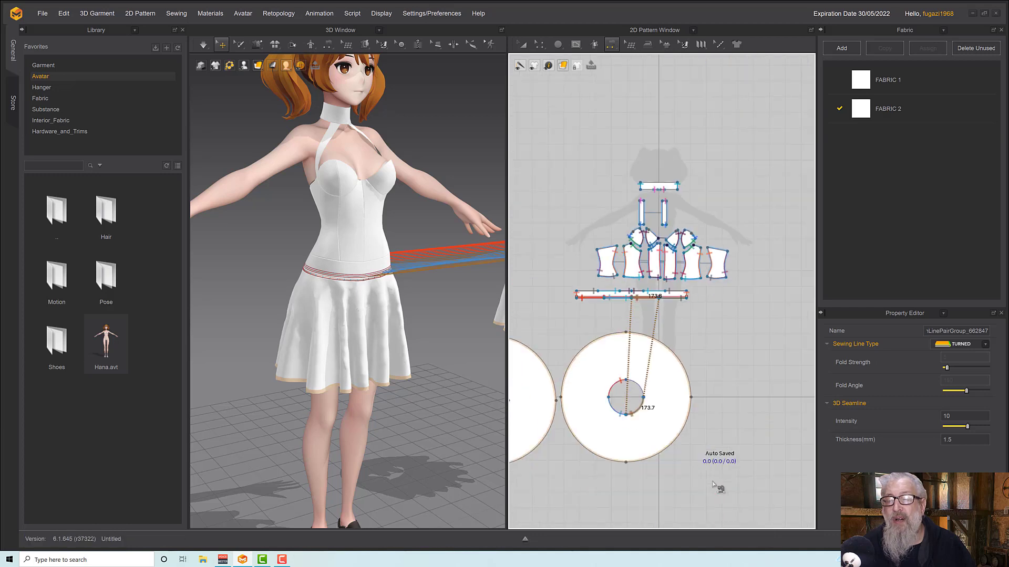
Step: Segment-sew the copied skirt's upper-right inner circle quarter to the fourth segment of the hip band's lowest internal line
left_click(650, 400)
scroll(673, 336, "up", 3)
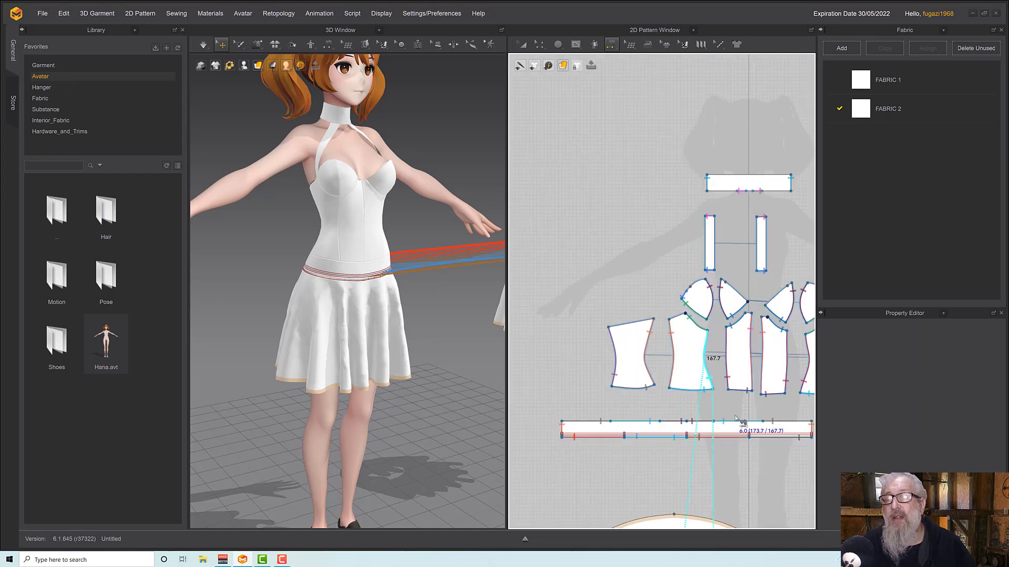
scroll(767, 436, "up", 5)
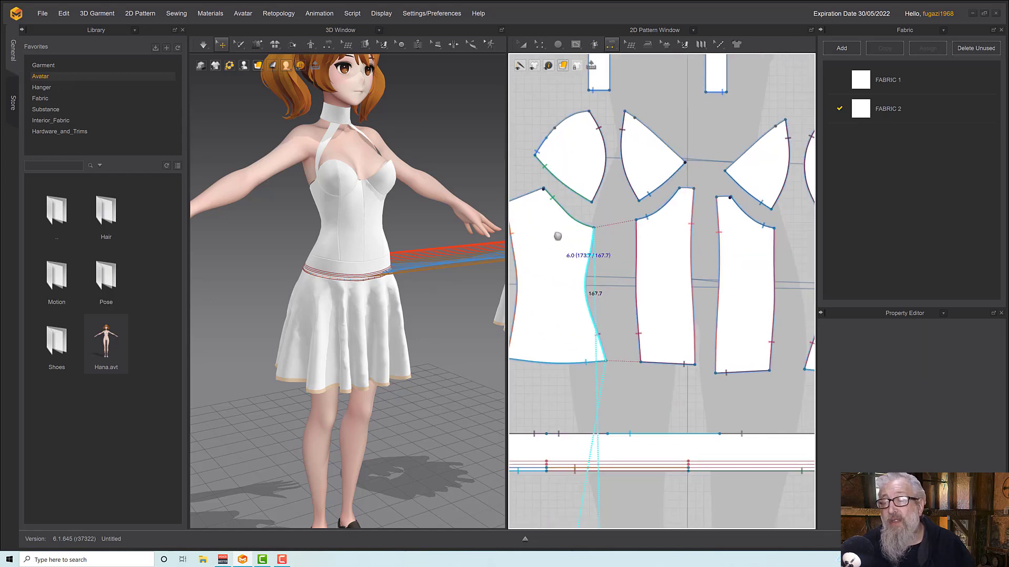
left_click(698, 470)
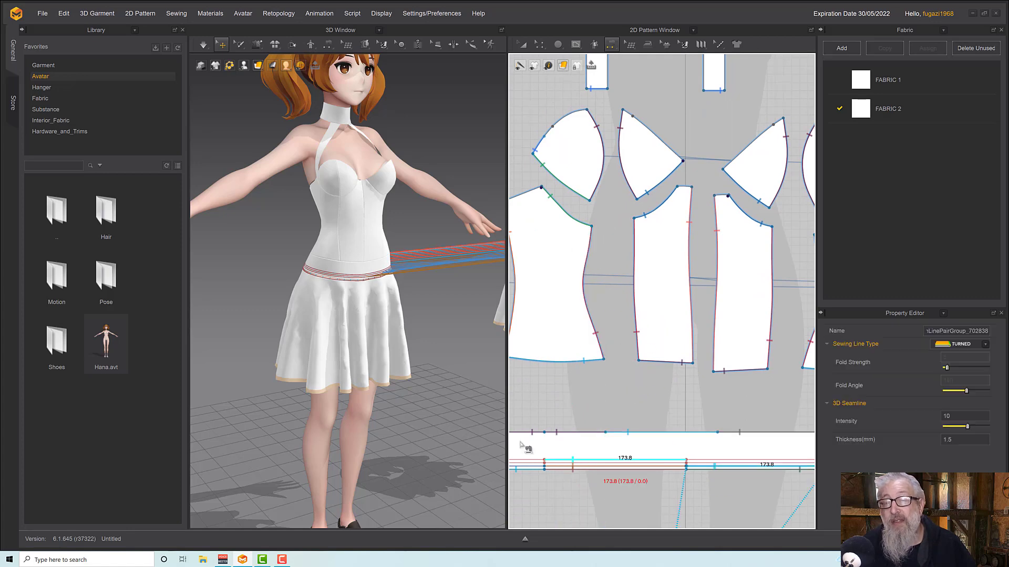
Step: Move the copied skirt in 3D from beside the avatar onto her hips, over the original skirt
scroll(429, 361, "down", 4)
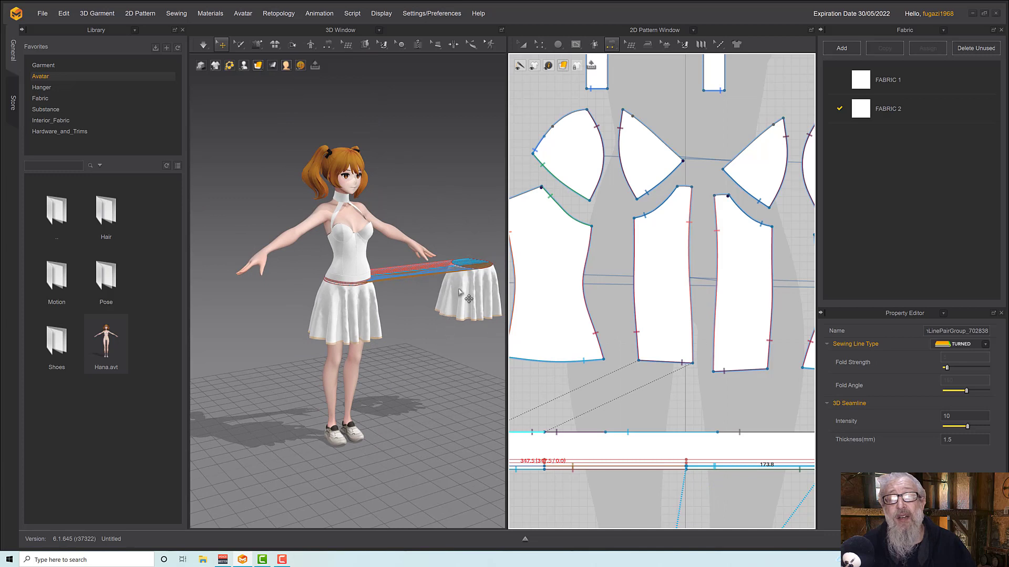
left_click(459, 292)
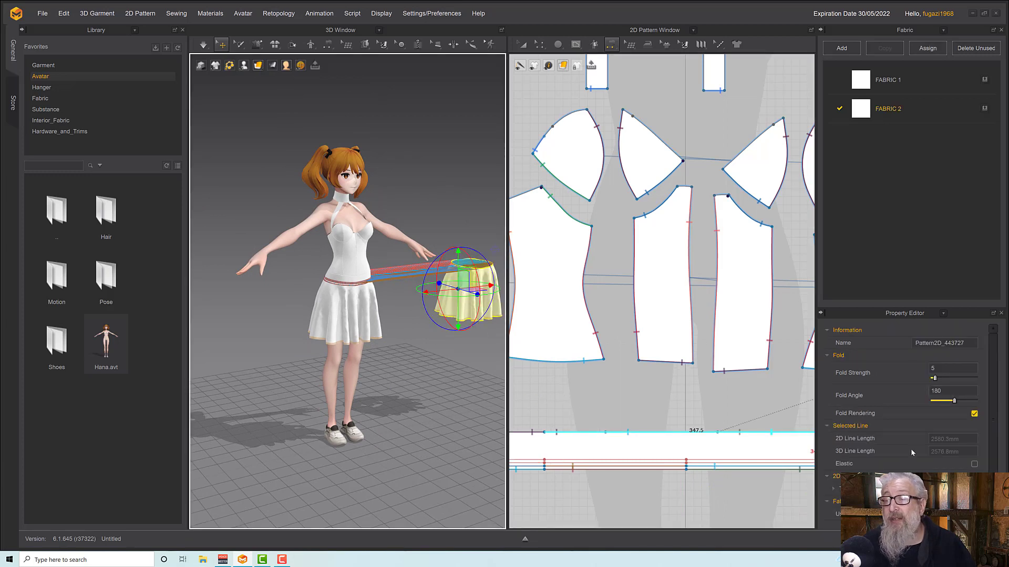
scroll(913, 427, "down", 1)
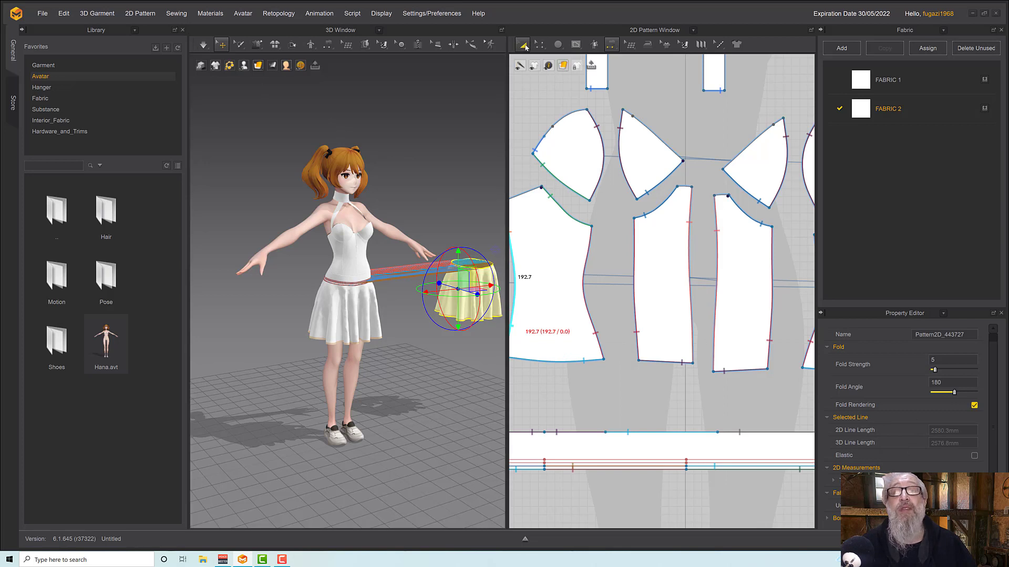
left_click(488, 274)
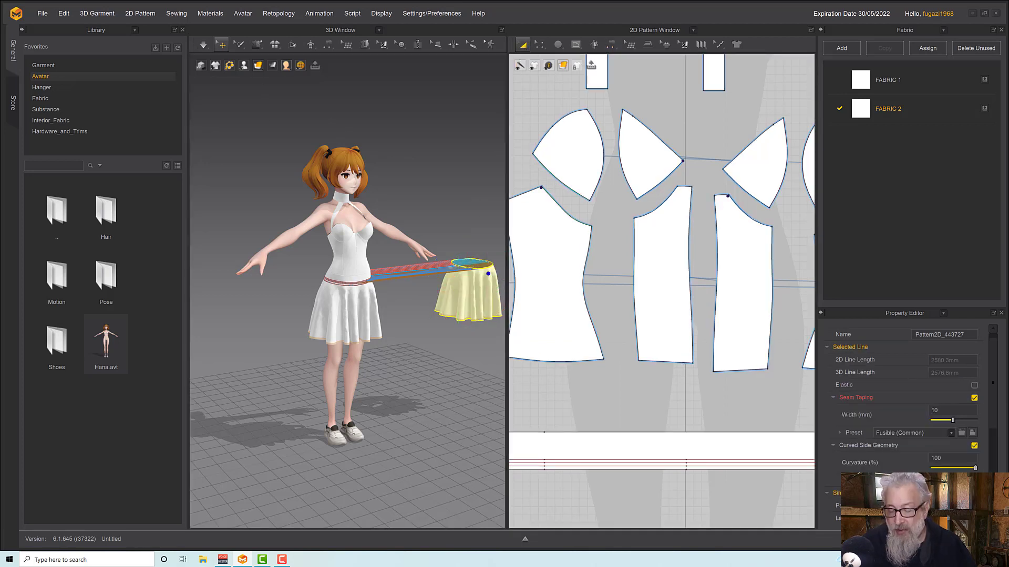
right_click_drag(480, 344, 413, 326)
left_click(488, 303)
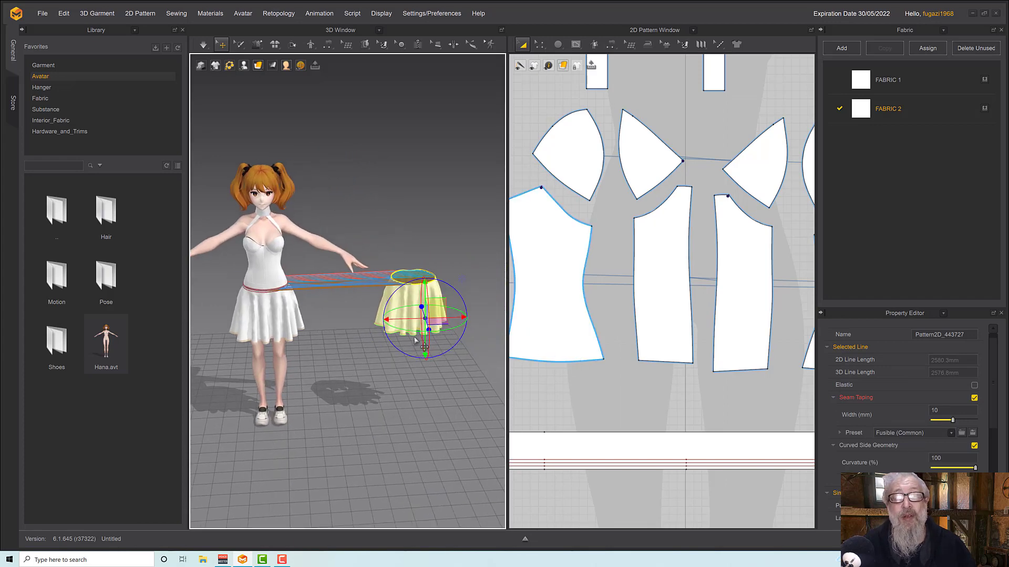
left_click_drag(410, 319, 261, 336)
right_click_drag(260, 336, 373, 247)
scroll(341, 294, "up", 5)
middle_click_drag(373, 247, 412, 306)
scroll(387, 342, "down", 10)
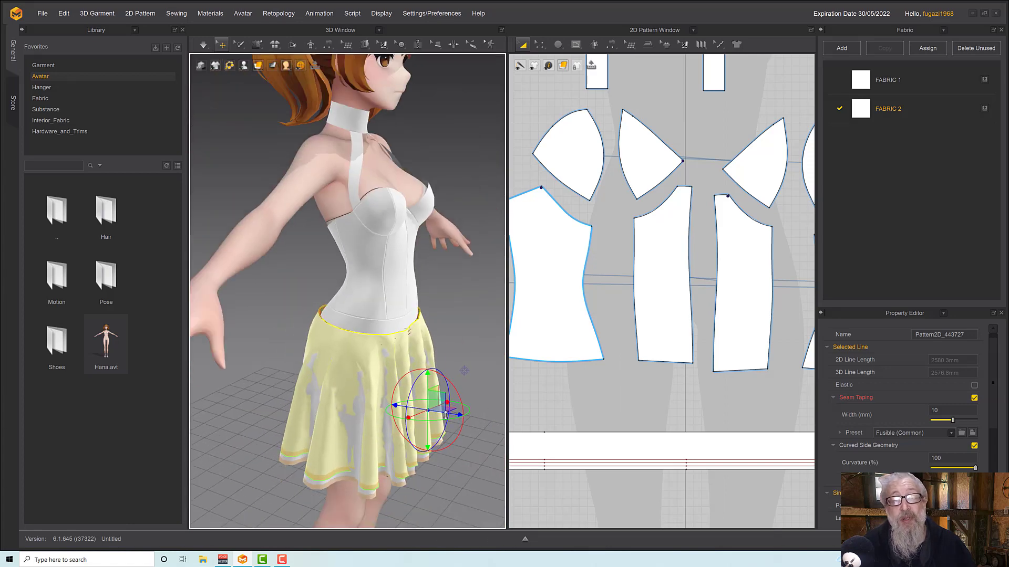
Step: Simulate the garment to drape the copied skirt, pulling its fabric into place and checking the hip band
key("space")
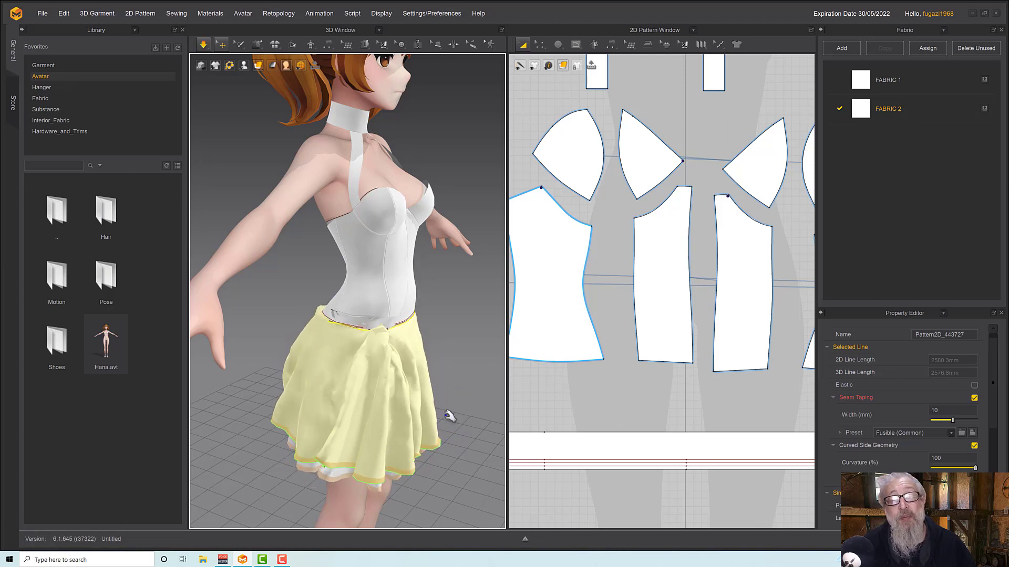
left_click_drag(390, 403, 371, 391)
scroll(374, 392, "up", 10)
key("space")
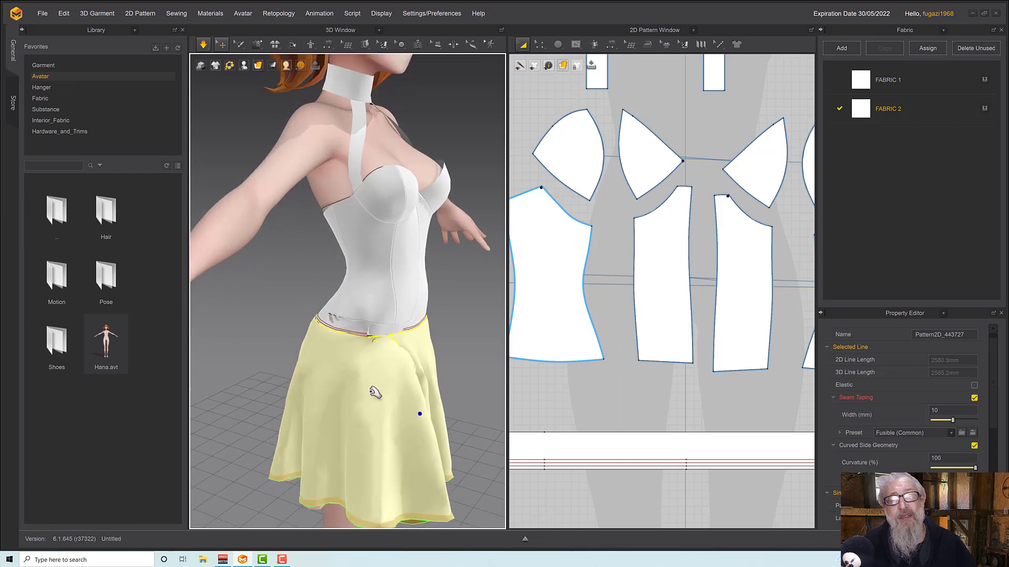
right_click_drag(384, 376, 419, 394)
key("space")
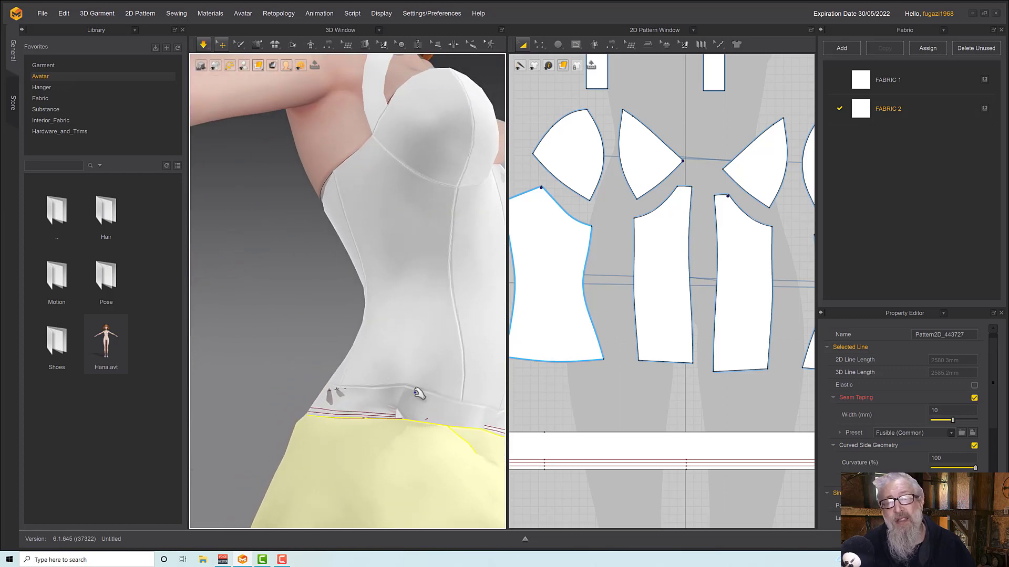
left_click(425, 407)
scroll(423, 409, "down", 8)
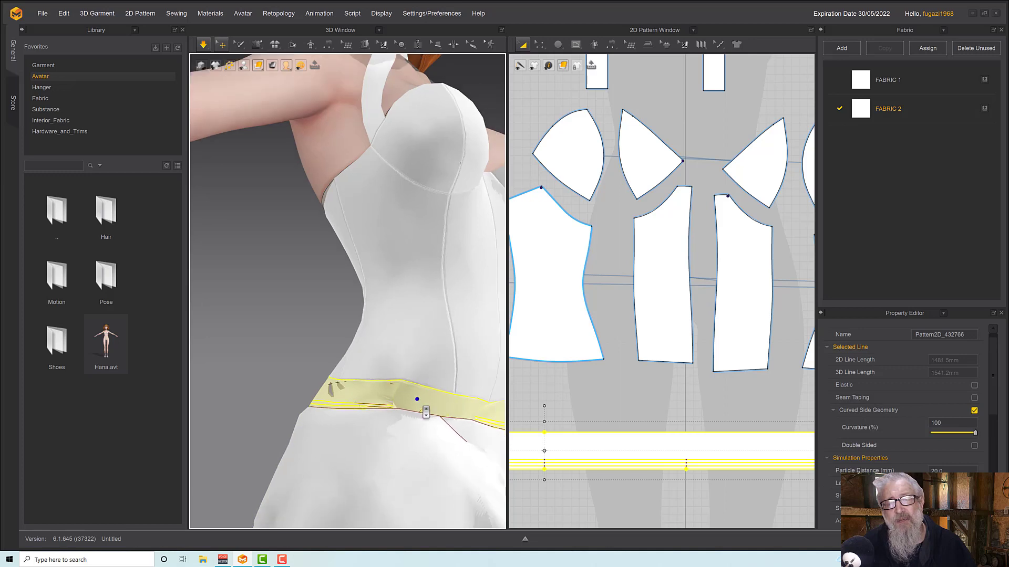
right_click_drag(421, 407, 411, 409)
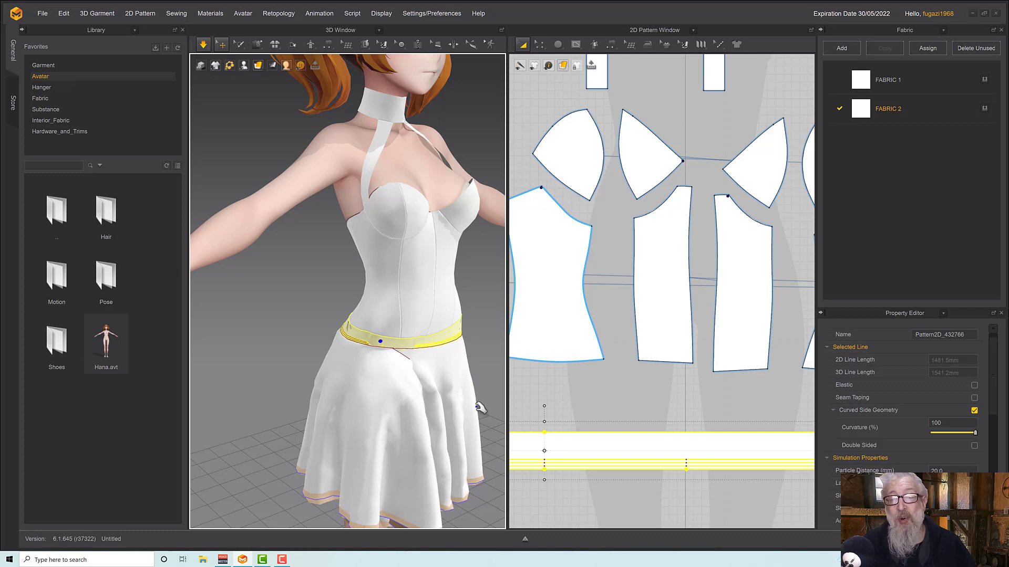
Step: Pull the original skirt and the copied skirt down and outward from the avatar's hips in the 3D view
left_click(397, 399)
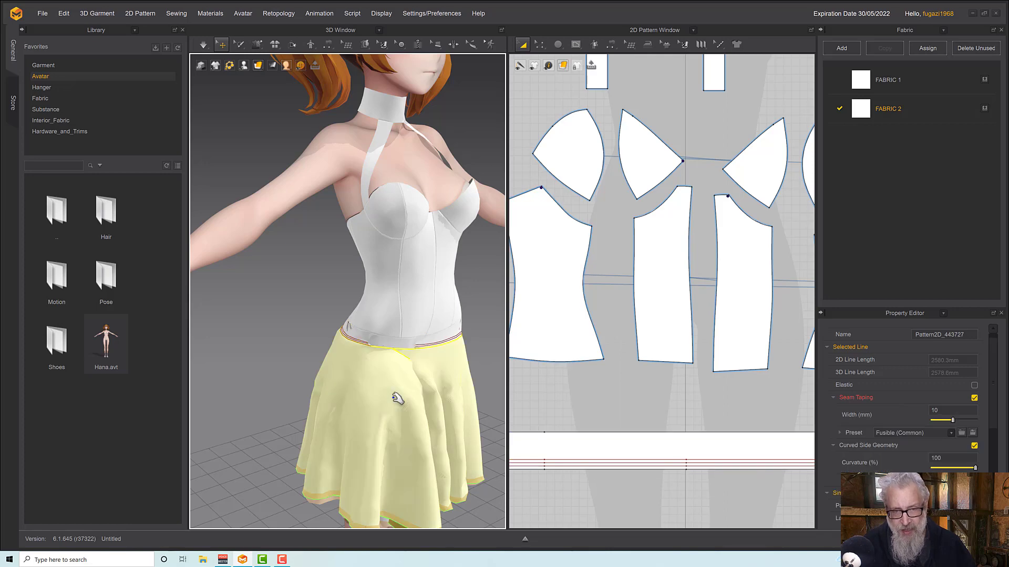
right_click_drag(394, 398, 396, 427)
left_click(412, 384)
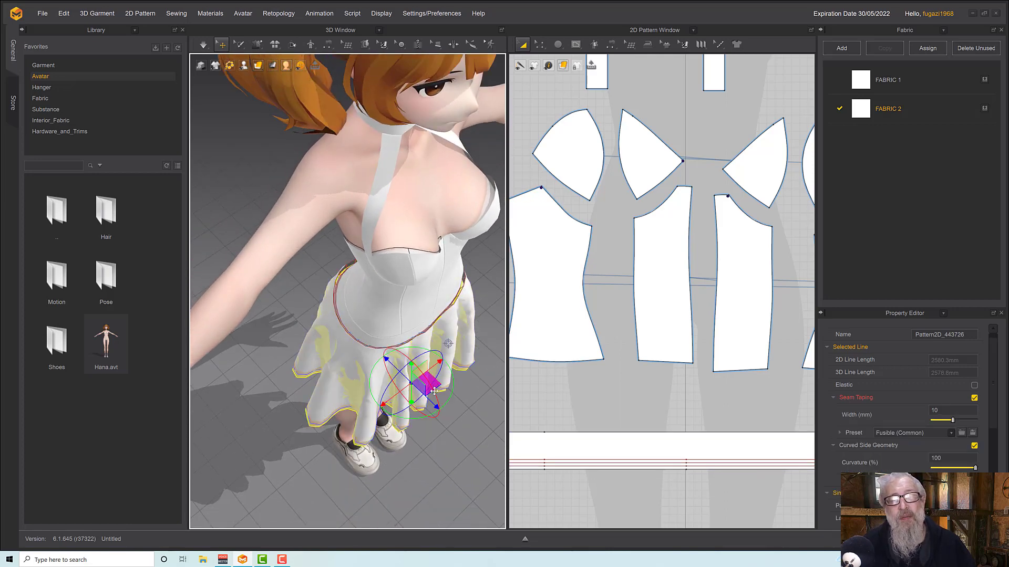
left_click_drag(434, 392, 440, 407)
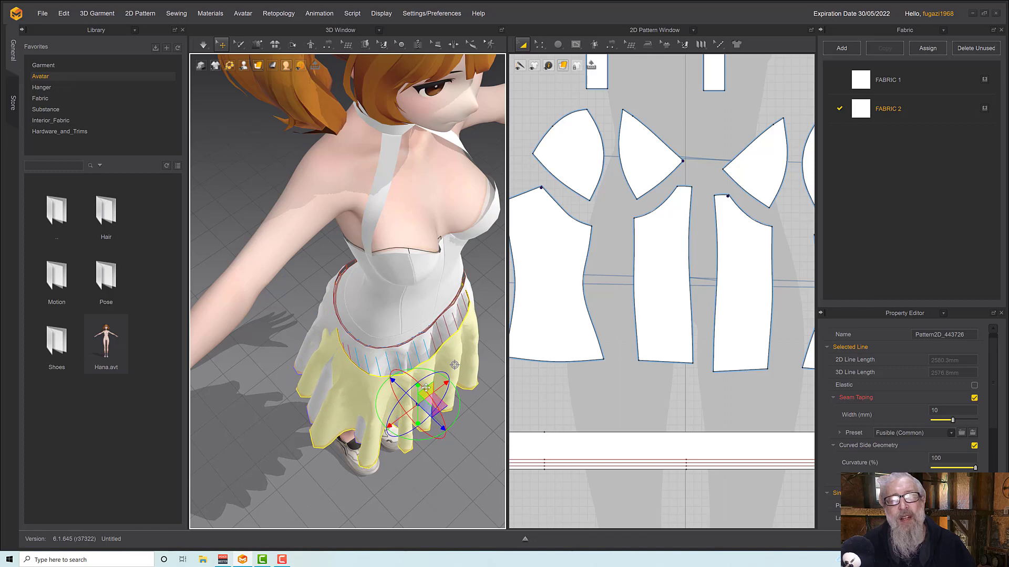
scroll(425, 388, "up", 3)
left_click(434, 408)
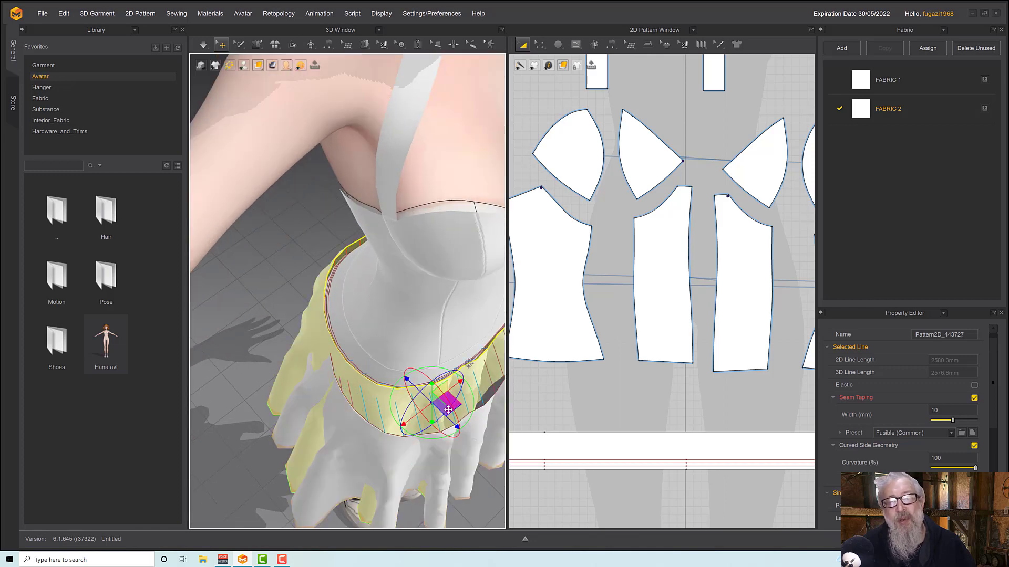
left_click_drag(454, 406, 460, 423)
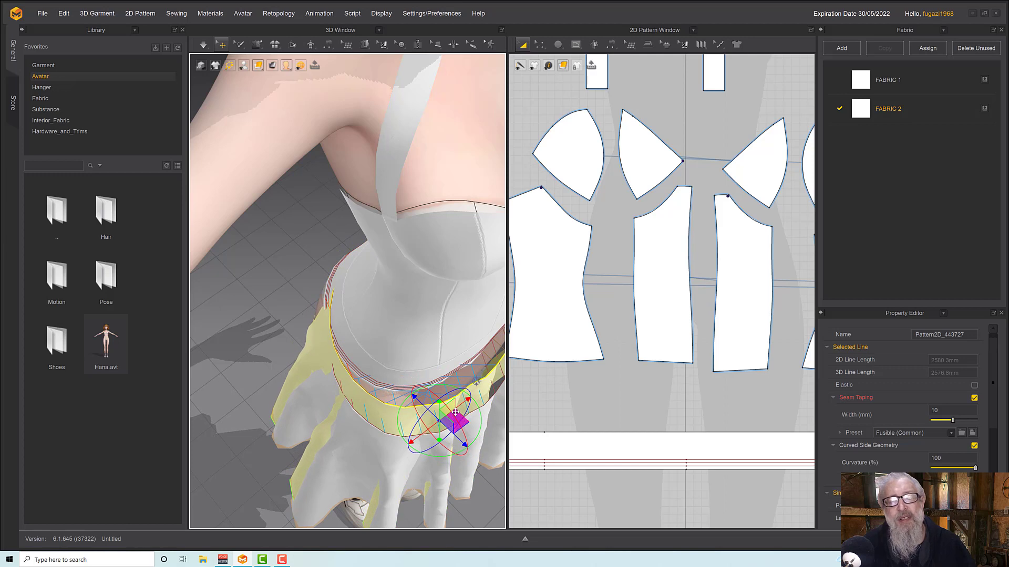
Step: Deactivate the original skirt together with its sewing
left_click(395, 465)
right_click(394, 469)
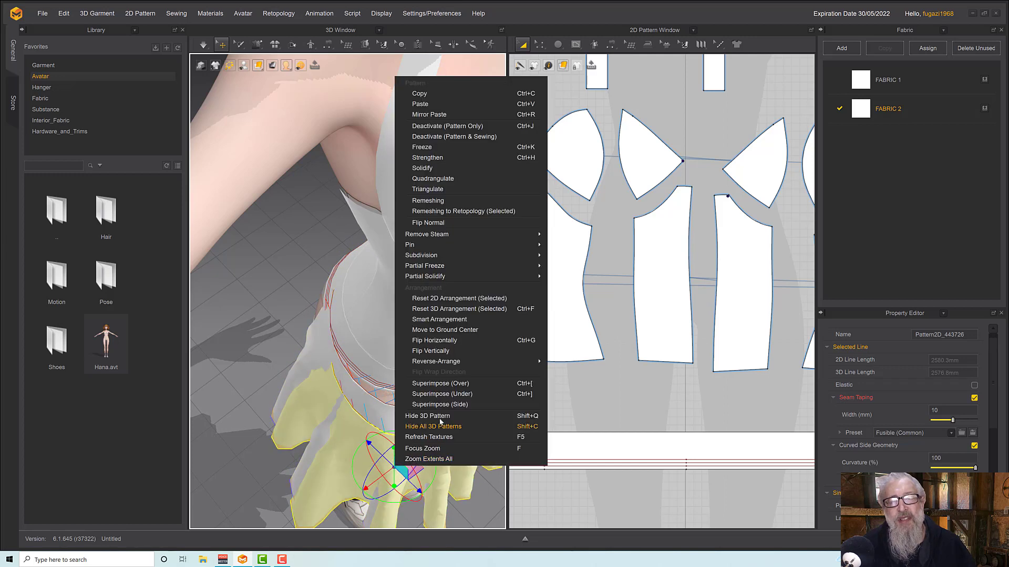
left_click(448, 147)
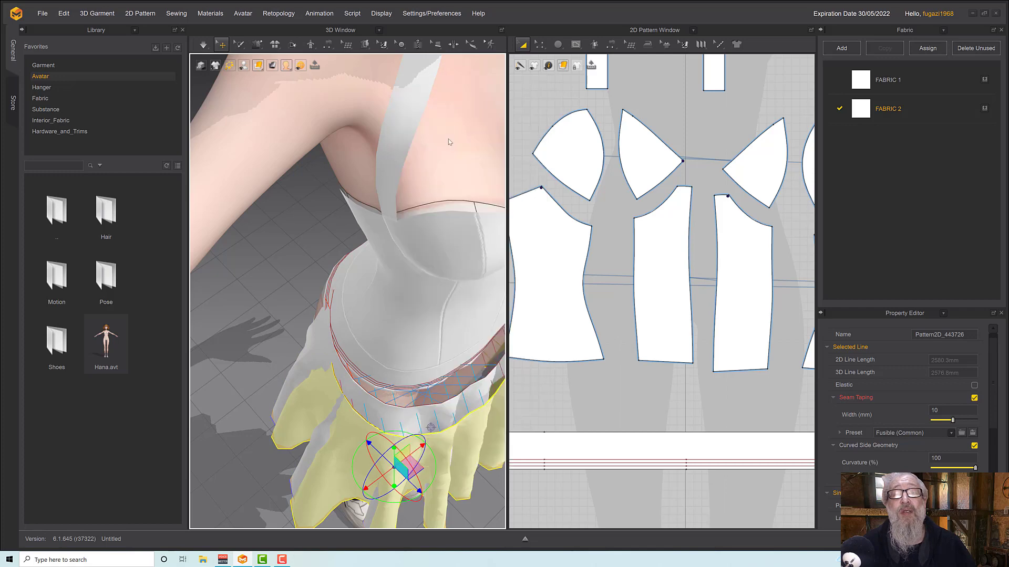
Step: Try simulating the copied skirt on its own to check how it attaches to the hip band
left_click(450, 418)
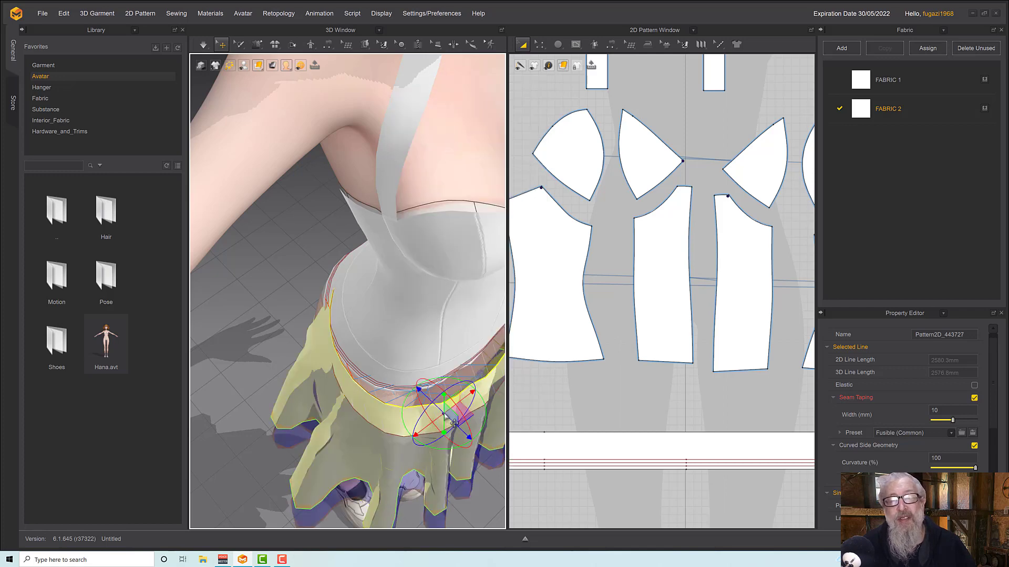
right_click_drag(453, 422, 410, 419)
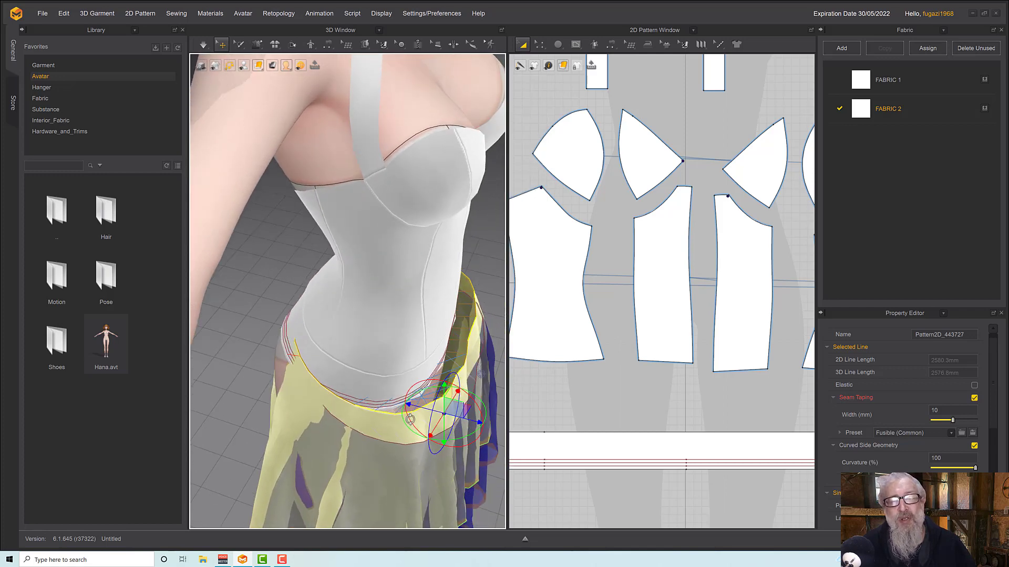
key("space")
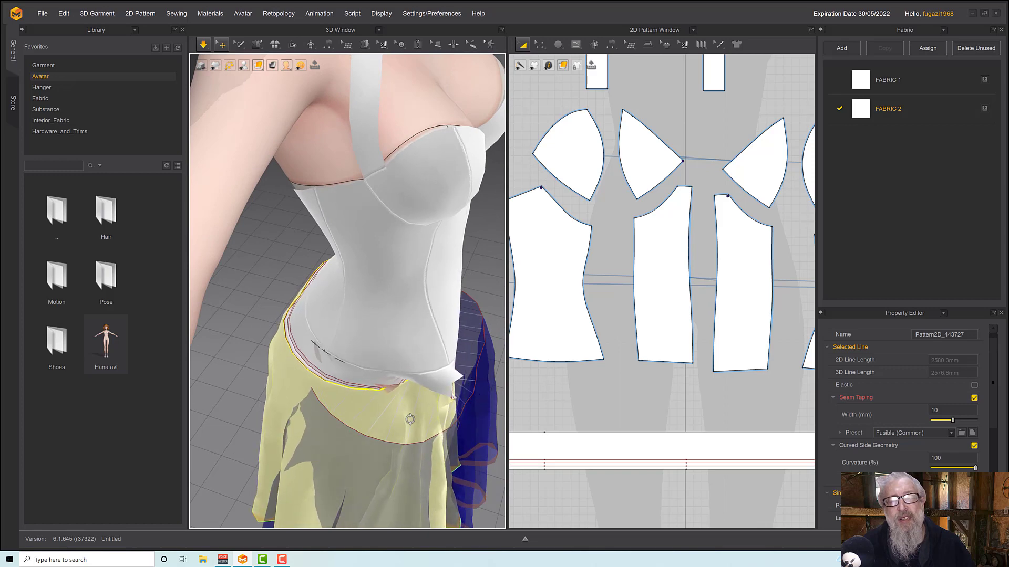
key("space")
right_click_drag(418, 424, 410, 429)
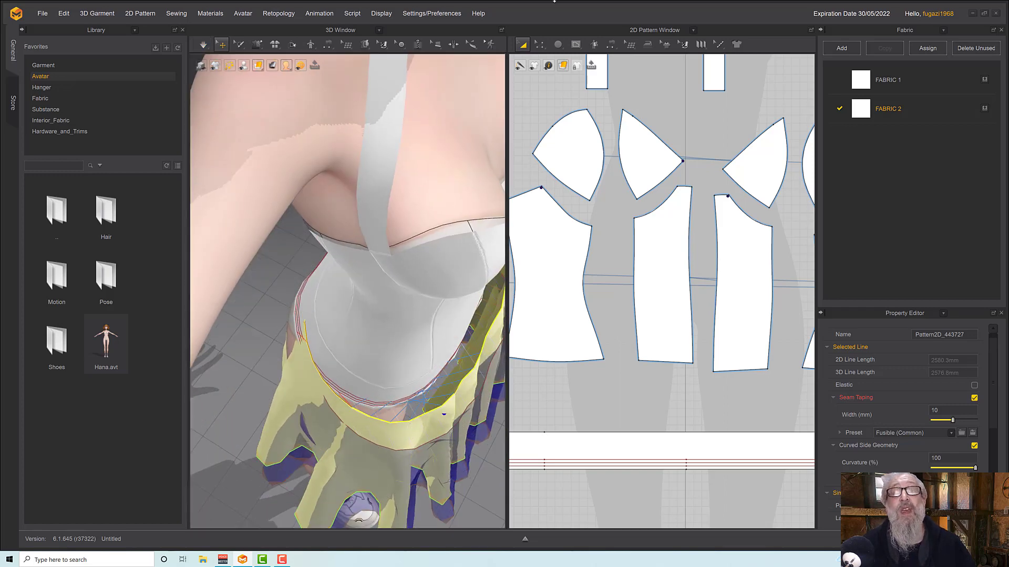
Step: Reverse the seam joining the copied skirt's lower-left inner circle quarter to the second segment of the hip band's lowest internal line
left_click(610, 44)
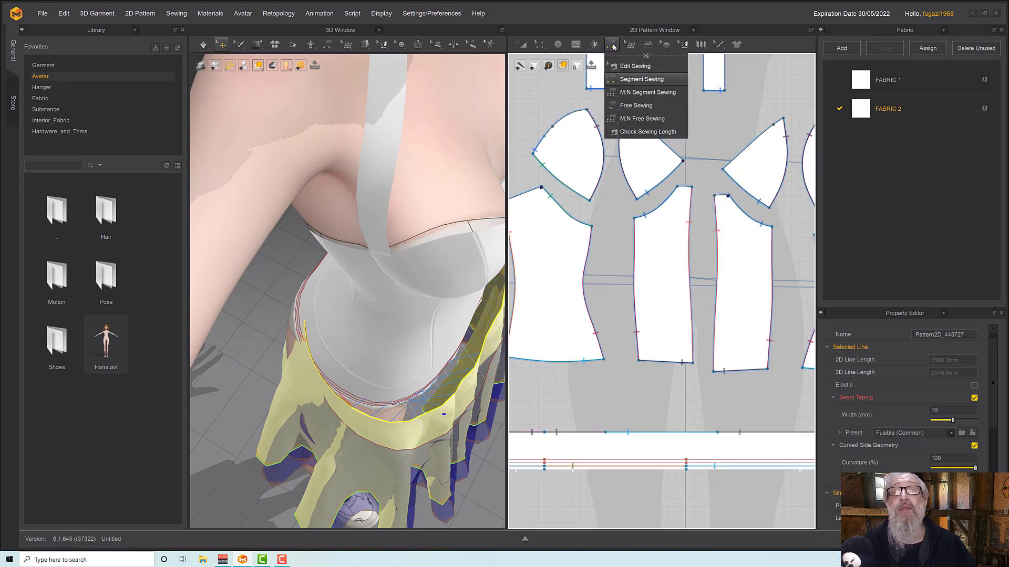
left_click(617, 65)
middle_click_drag(624, 406, 660, 367)
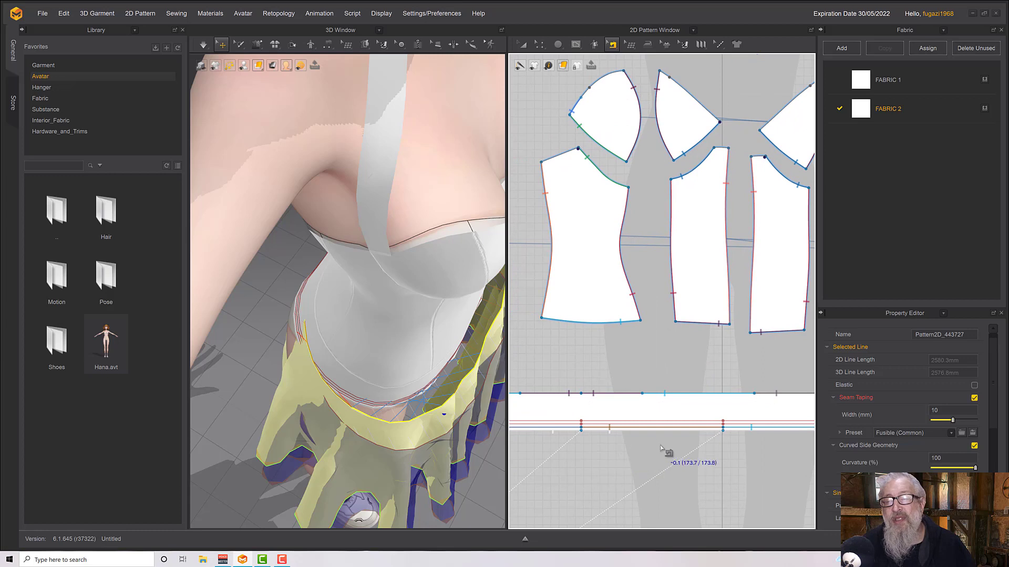
middle_click_drag(611, 446, 666, 410)
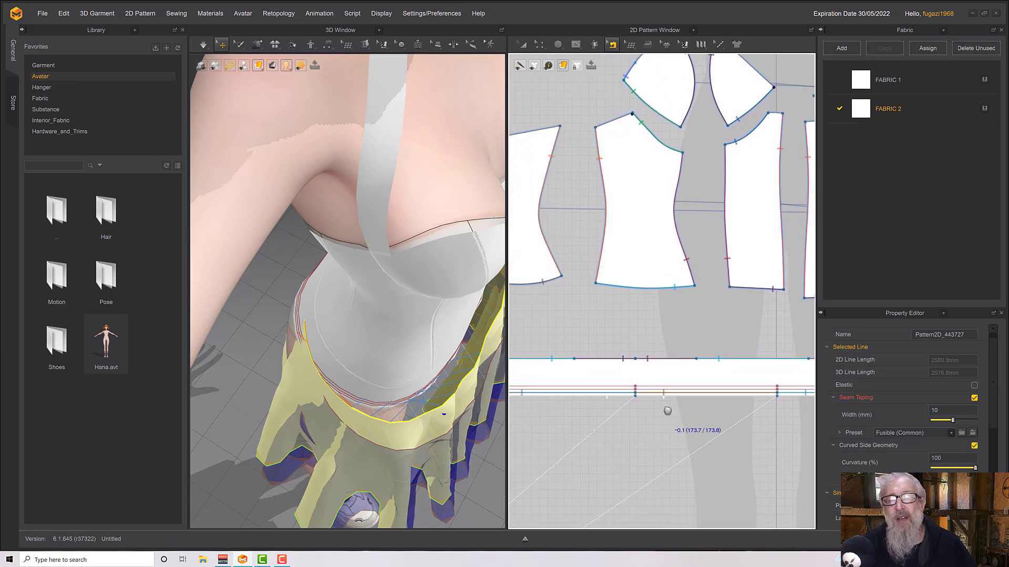
left_click(596, 388)
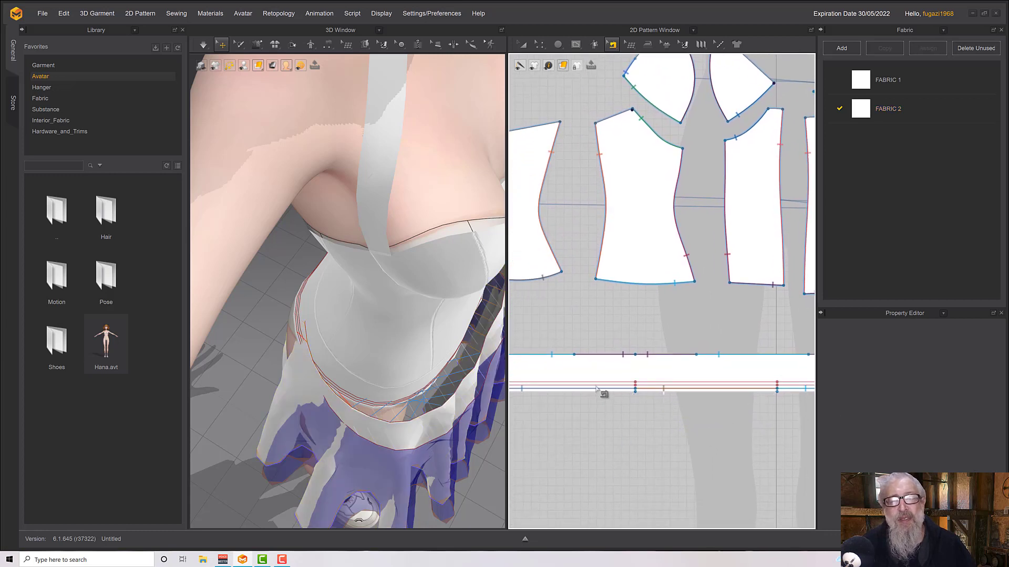
middle_click_drag(597, 391, 669, 391)
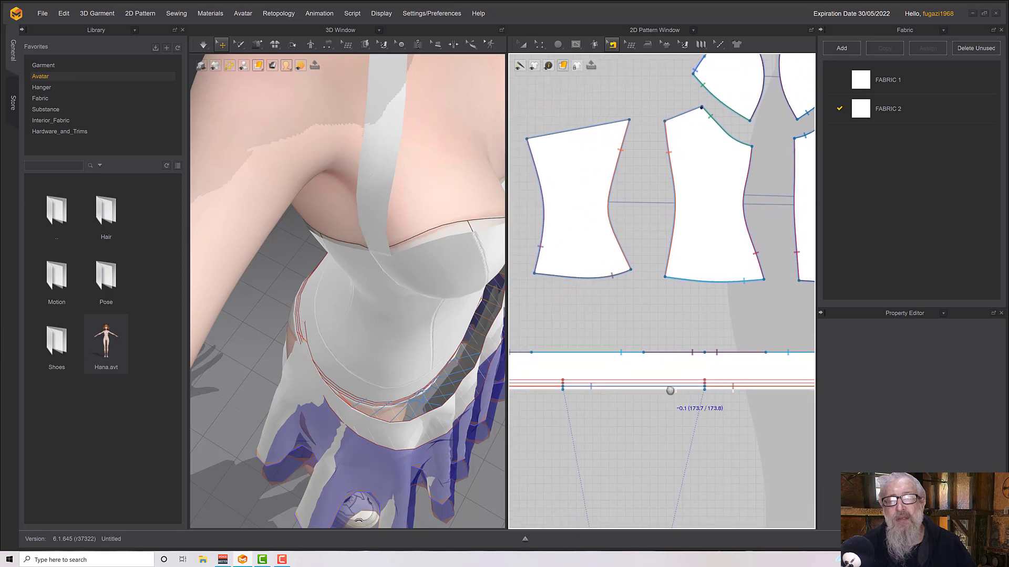
right_click(657, 389)
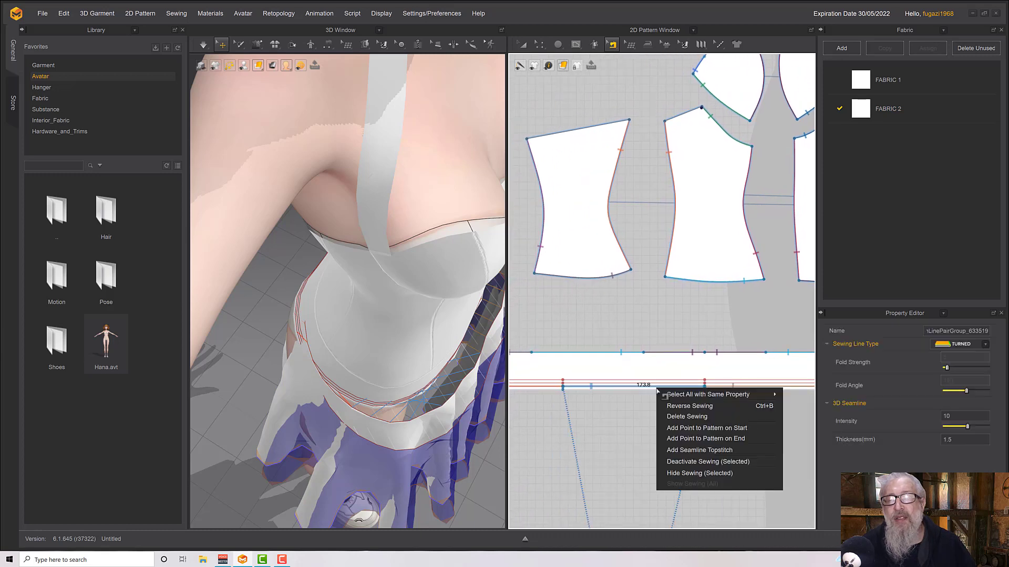
left_click(685, 406)
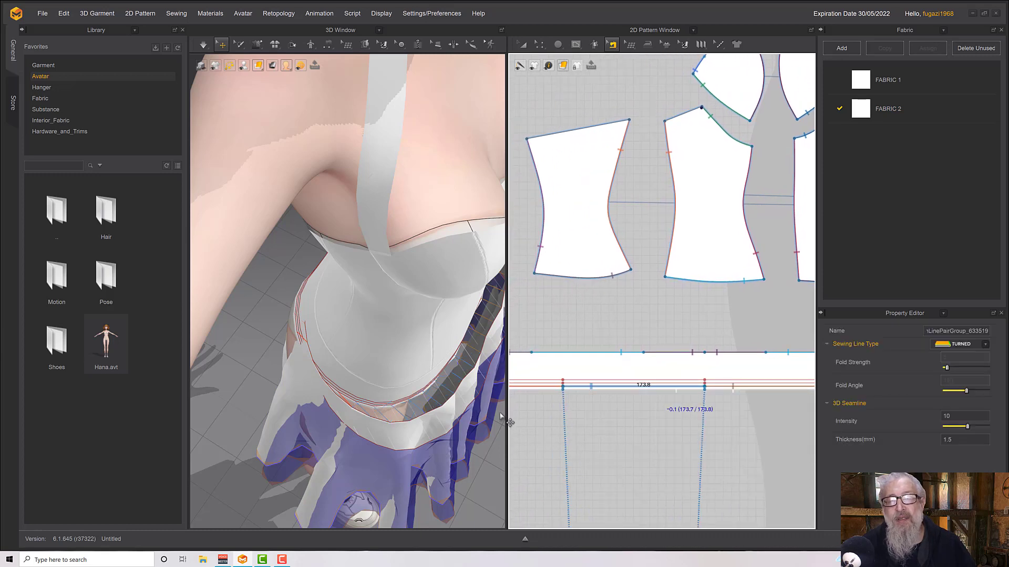
Step: Raise the copied skirt in 3D so its waist opening surrounds the hip band, and deactivate it together with its sewing
right_click_drag(445, 397, 434, 366)
left_click(432, 391)
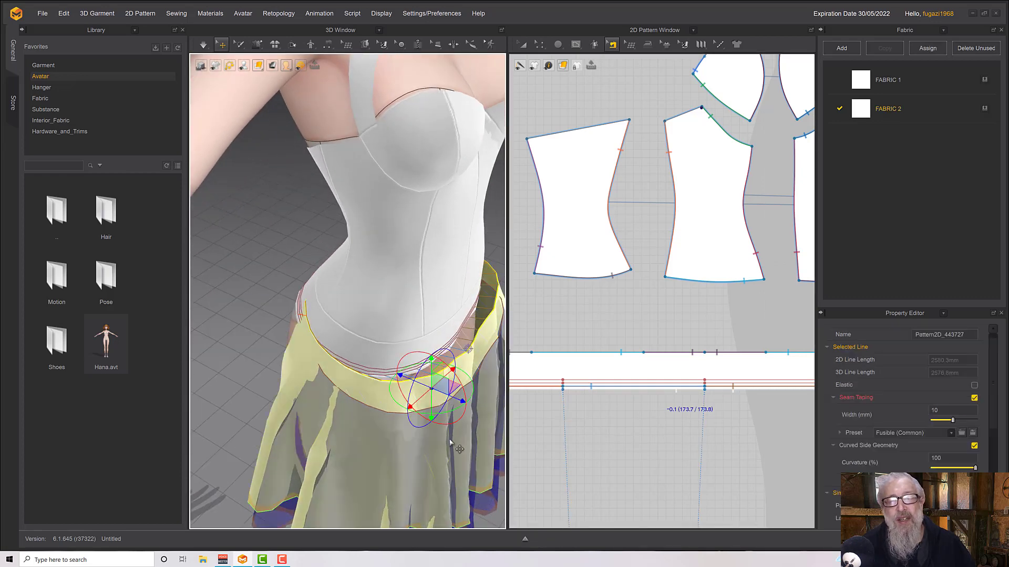
left_click(384, 384)
right_click_drag(395, 393, 407, 376)
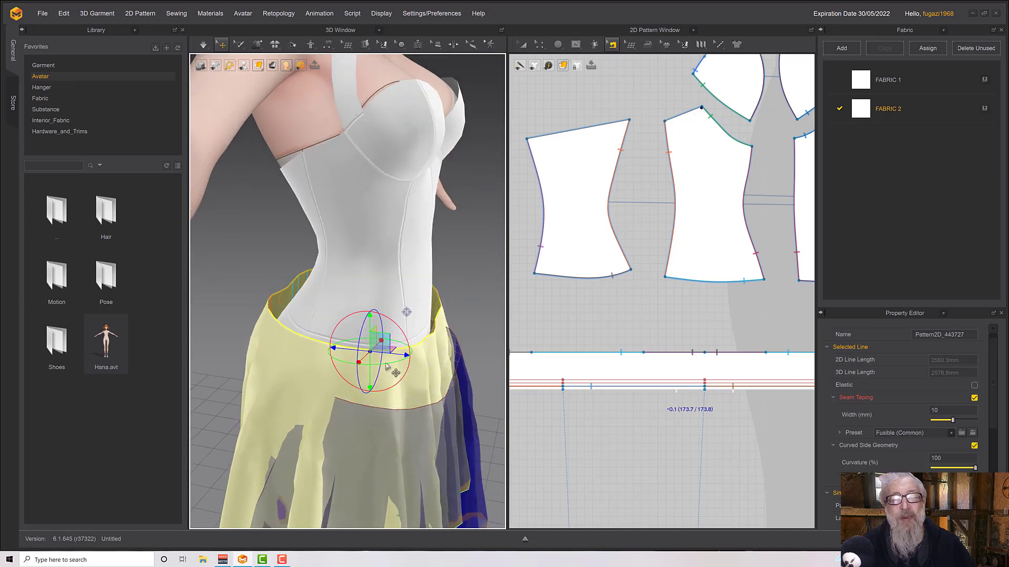
right_click(429, 369)
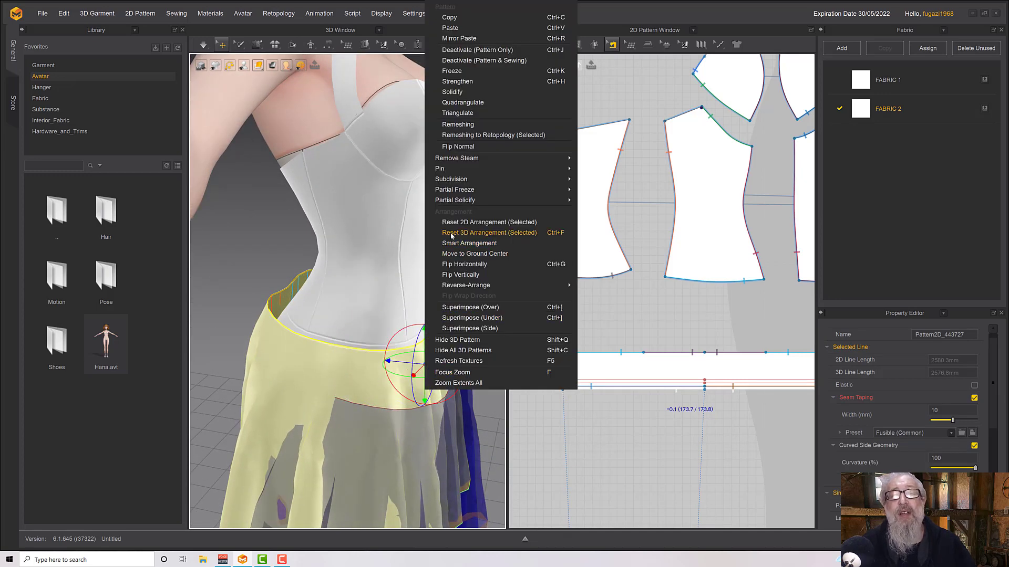
left_click(485, 60)
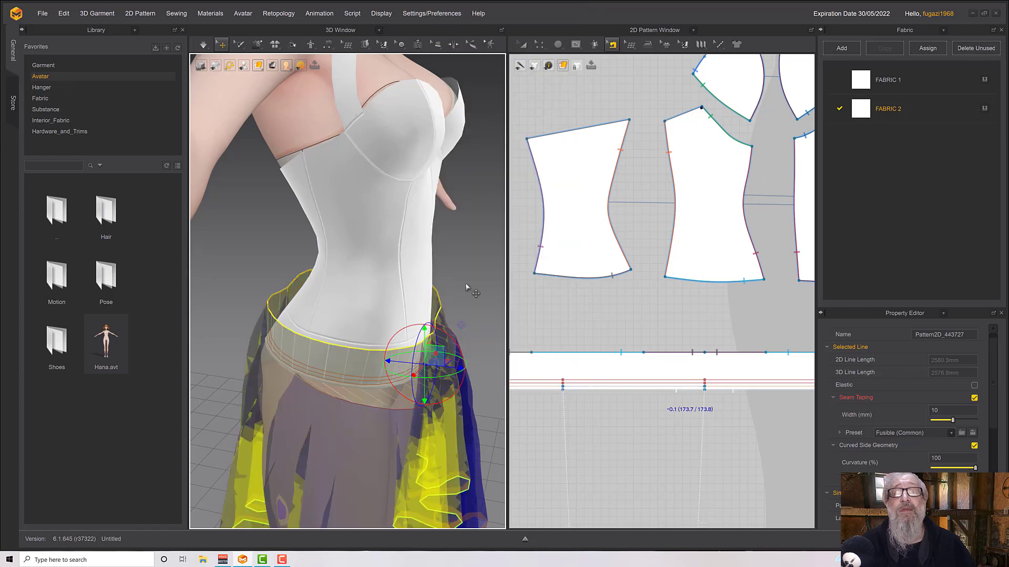
Step: Activate the original skirt and simulate it so it attaches to the hip band
left_click(339, 475)
right_click(331, 473)
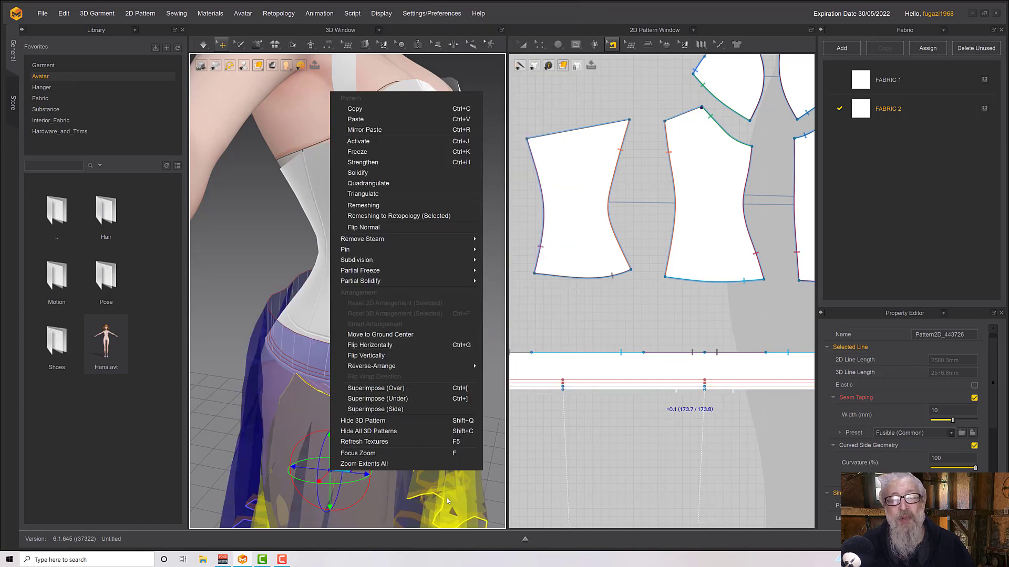
middle_click_drag(447, 500, 434, 407)
scroll(541, 446, "down", 8)
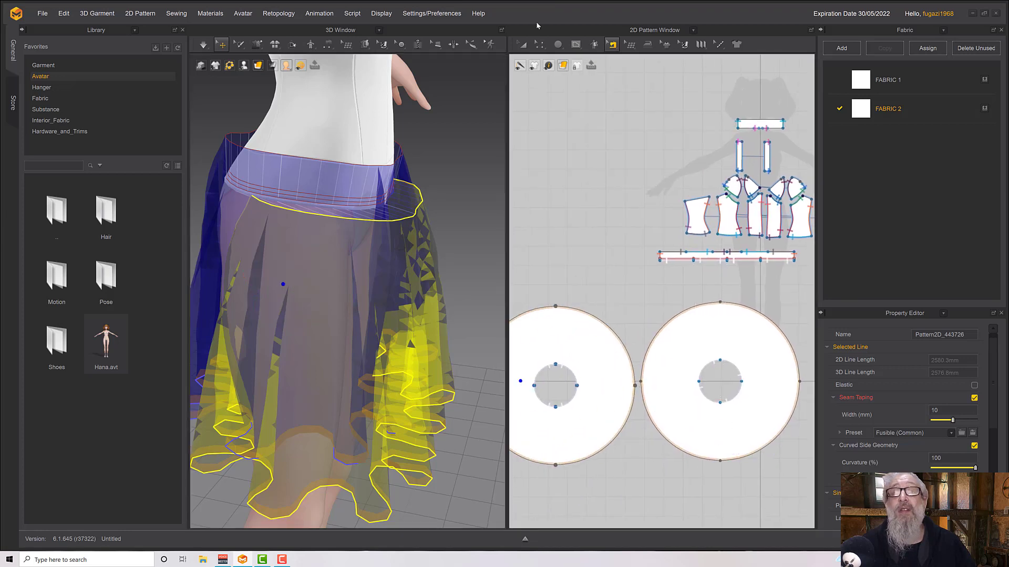
left_click(522, 44)
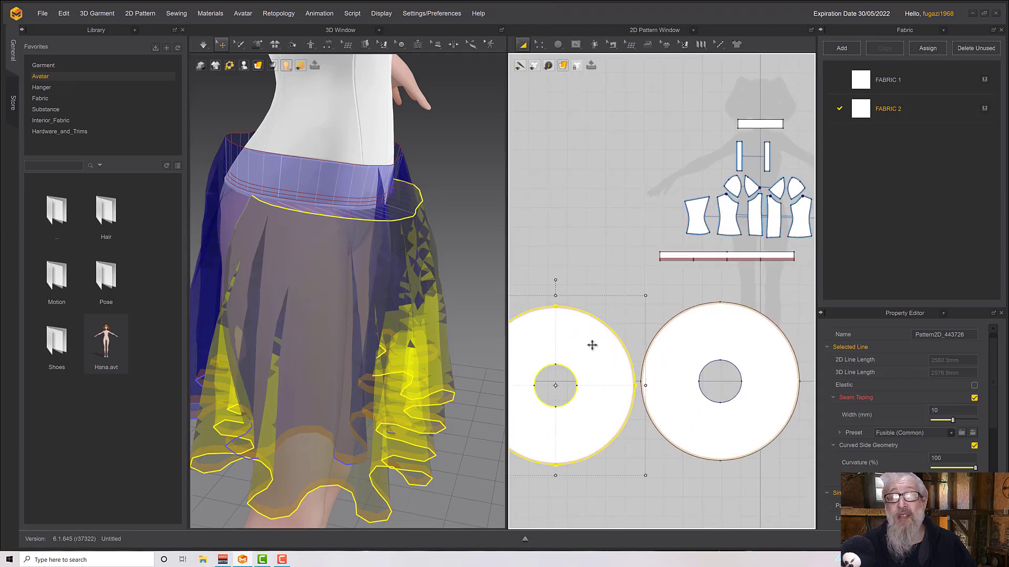
right_click(420, 432)
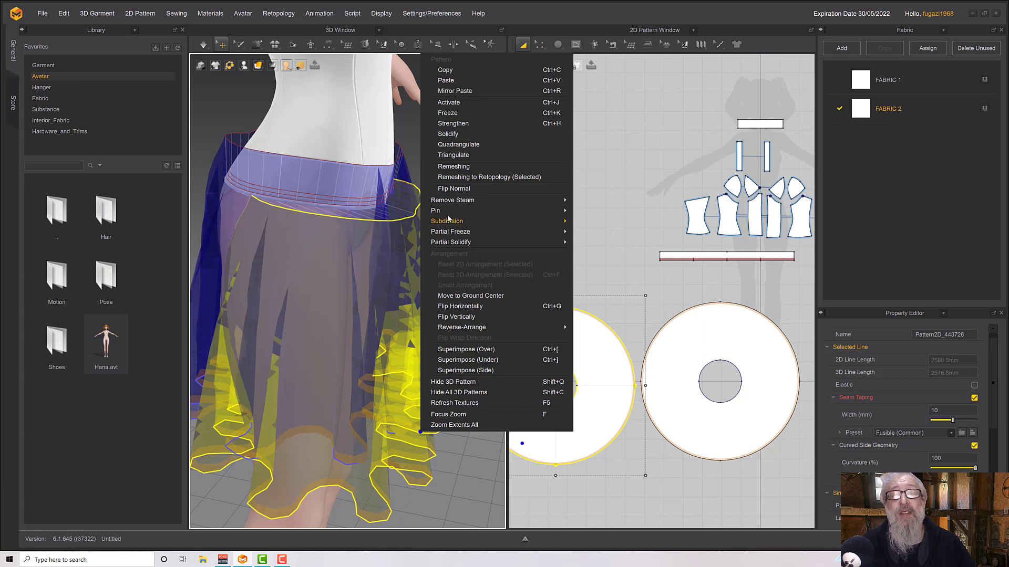
left_click(466, 113)
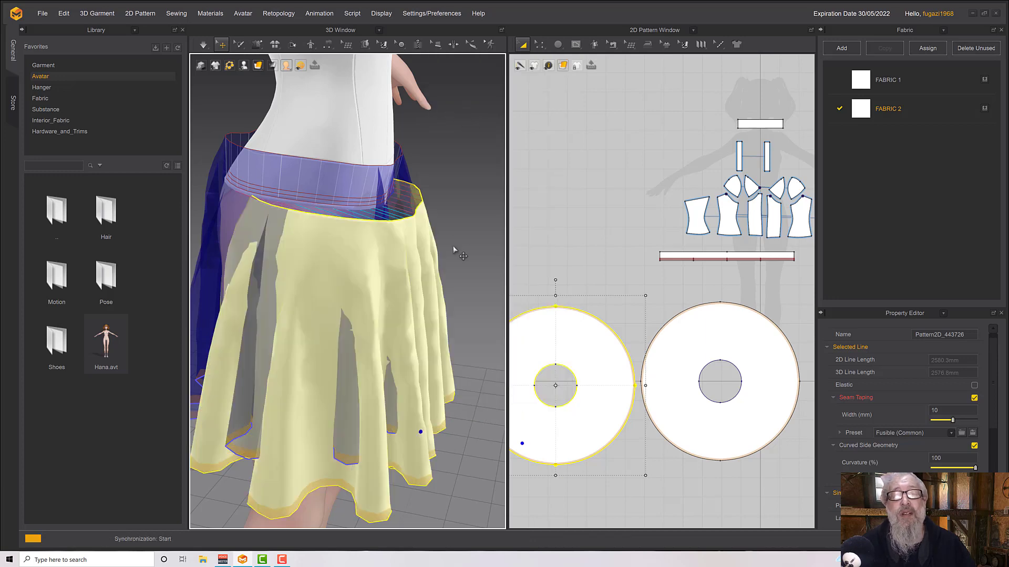
key("space")
right_click_drag(463, 265, 450, 265)
Step: Activate the copied skirt while the simulation runs, draping it over the original skirt
left_click(373, 189)
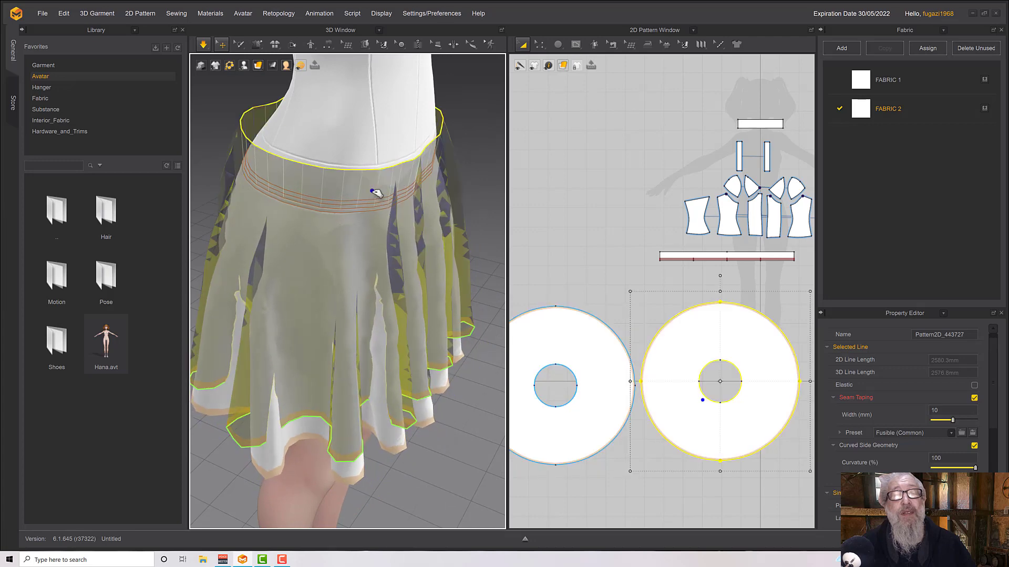
right_click(373, 193)
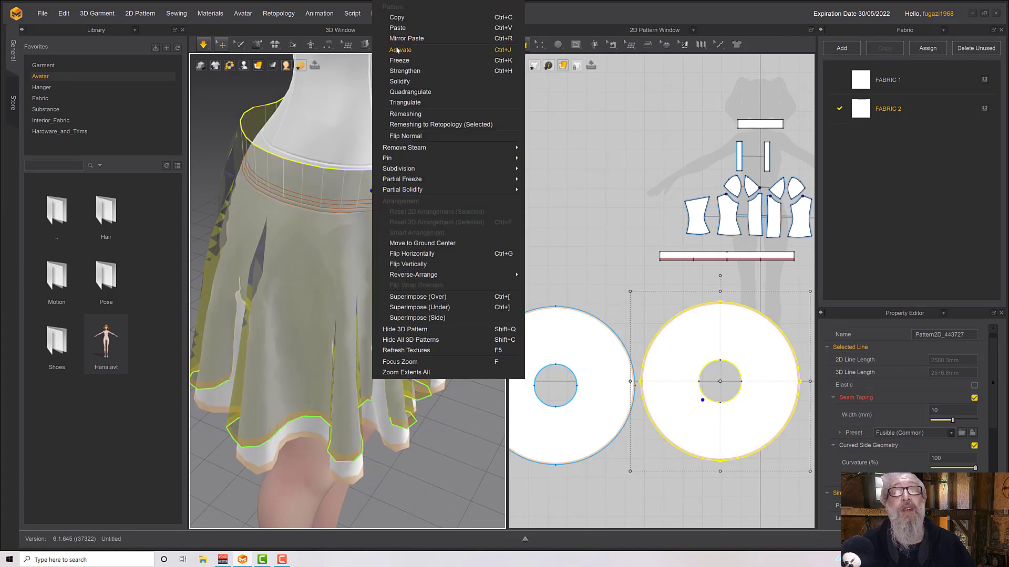
left_click(394, 60)
left_click(401, 44)
left_click(422, 93)
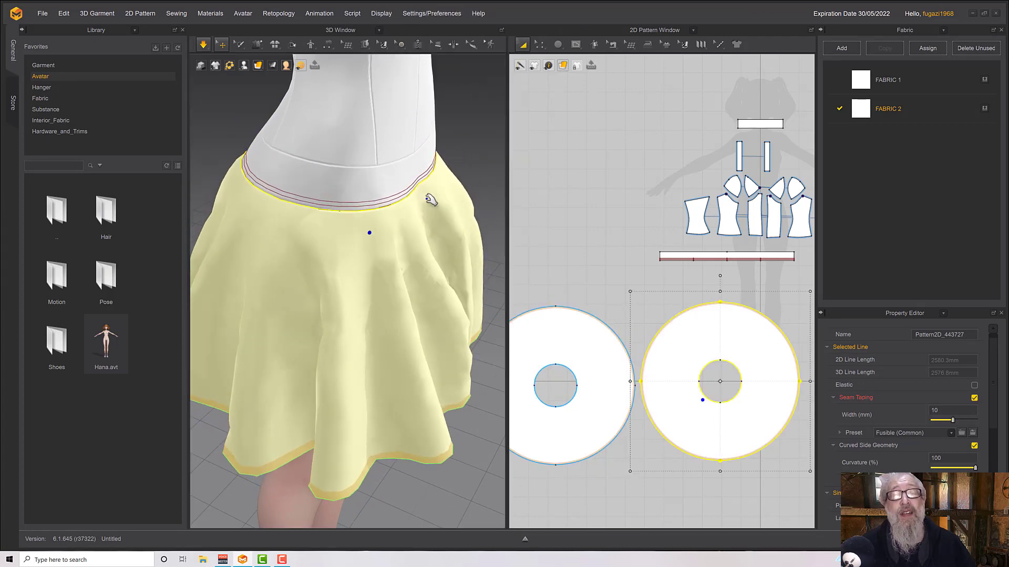
right_click_drag(436, 212, 392, 193)
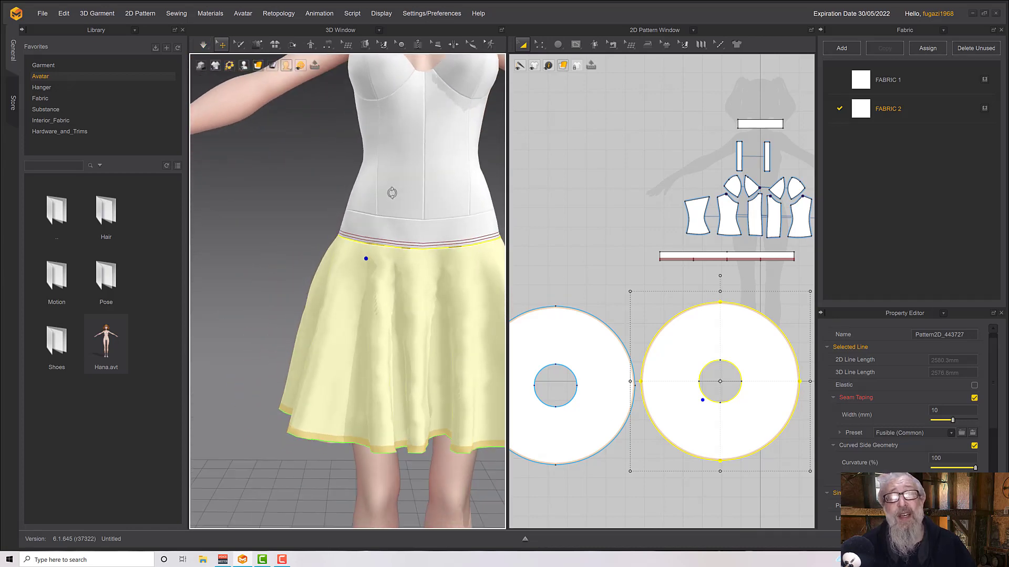
Step: Run the simulation again to settle both skirt layers, checking the drape from the front and side
key("space")
mouse_move(424, 281)
right_mouse_down()
mouse_move(416, 293)
mouse_move(434, 293)
right_mouse_up()
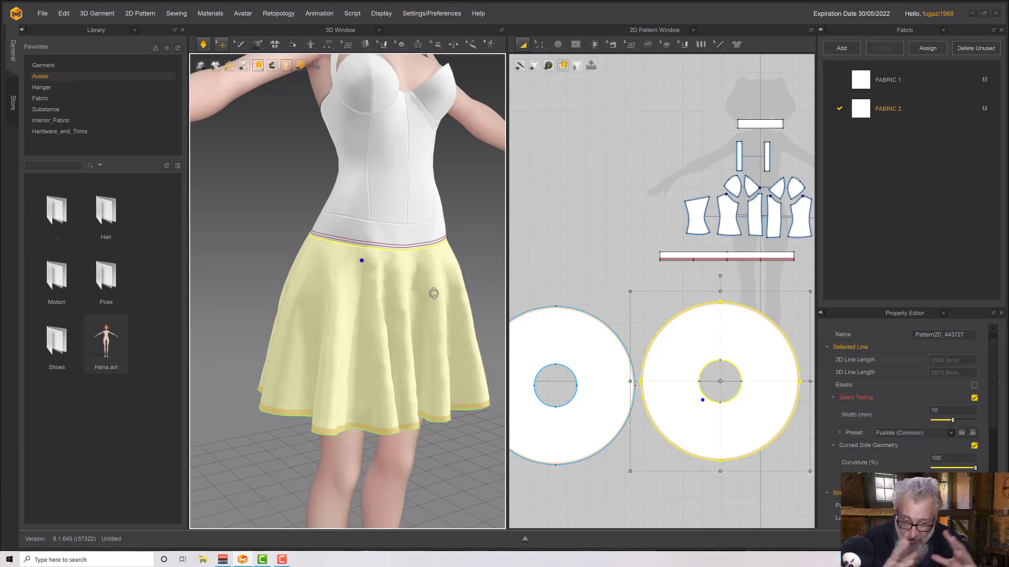
right_click_drag(411, 292, 374, 305)
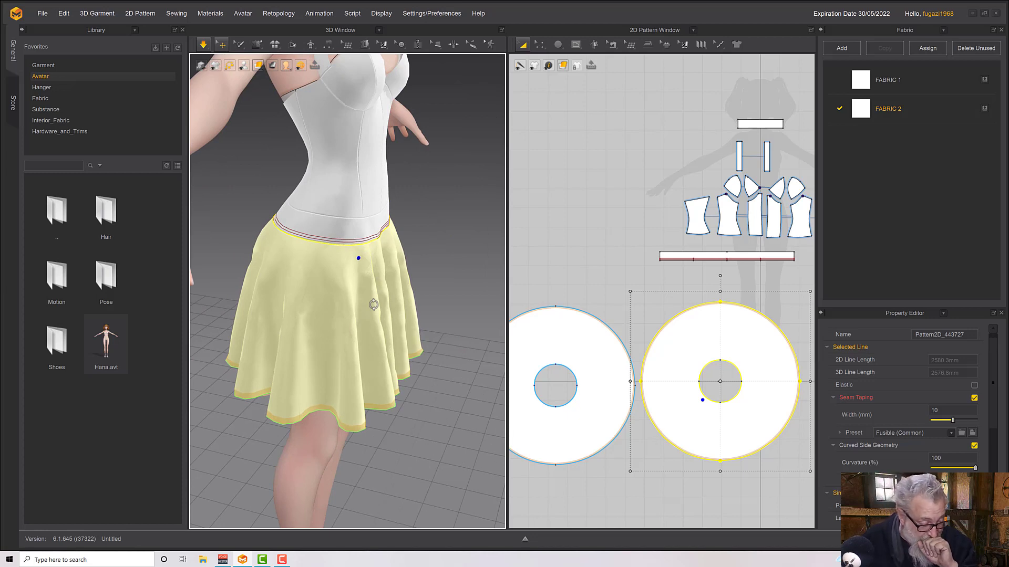
right_click_drag(375, 315, 355, 326)
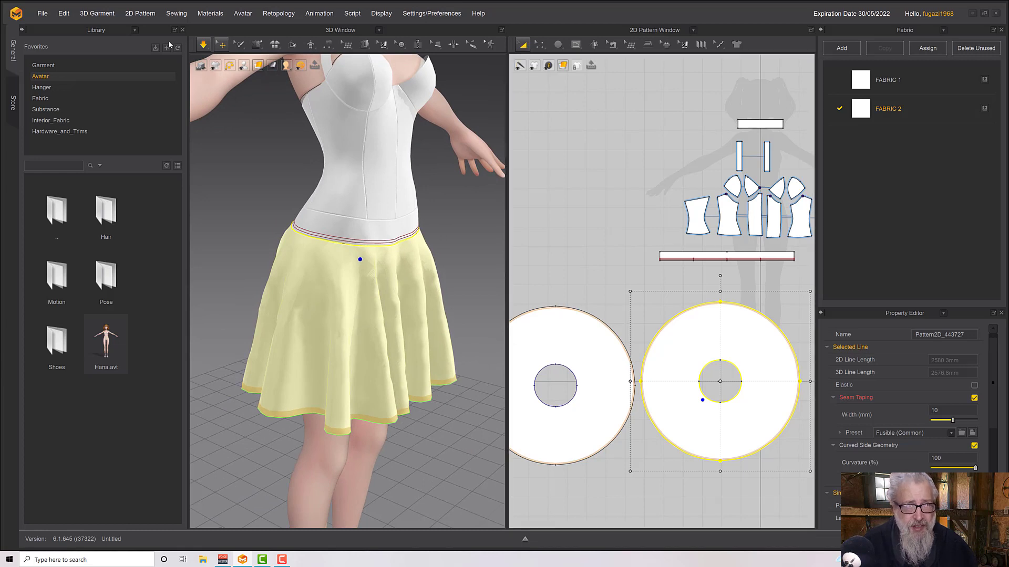
right_click_drag(573, 266, 530, 200)
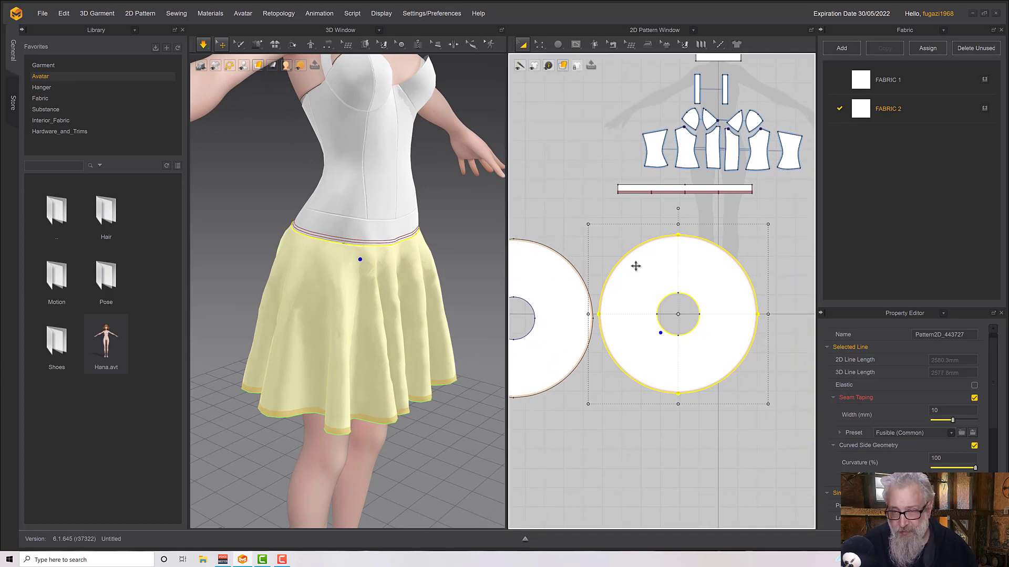
Step: Copy the second circular skirt pattern and paste the duplicate directly over it in the 2D layout
right_click(677, 270)
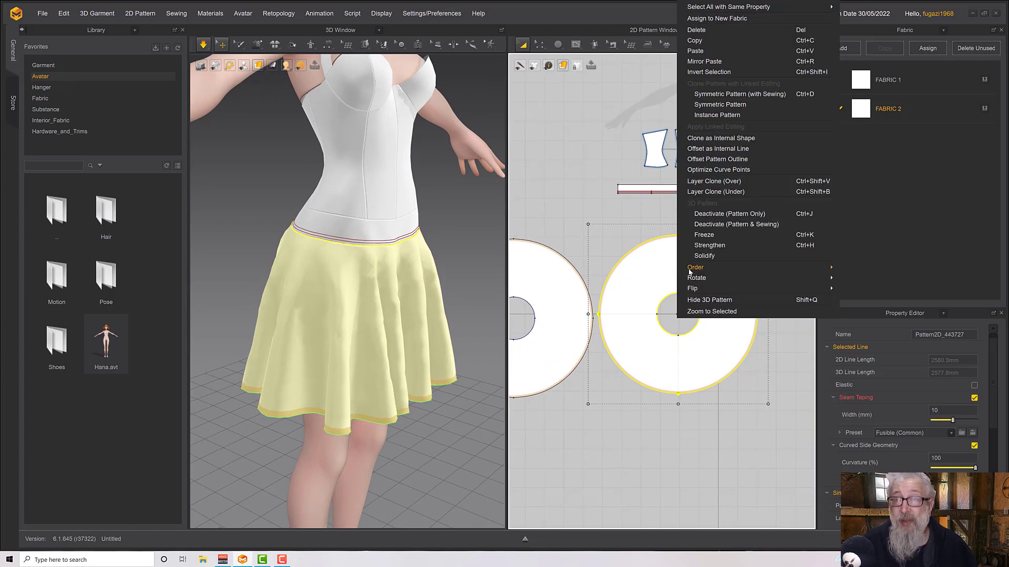
left_click(671, 261)
right_click(672, 263)
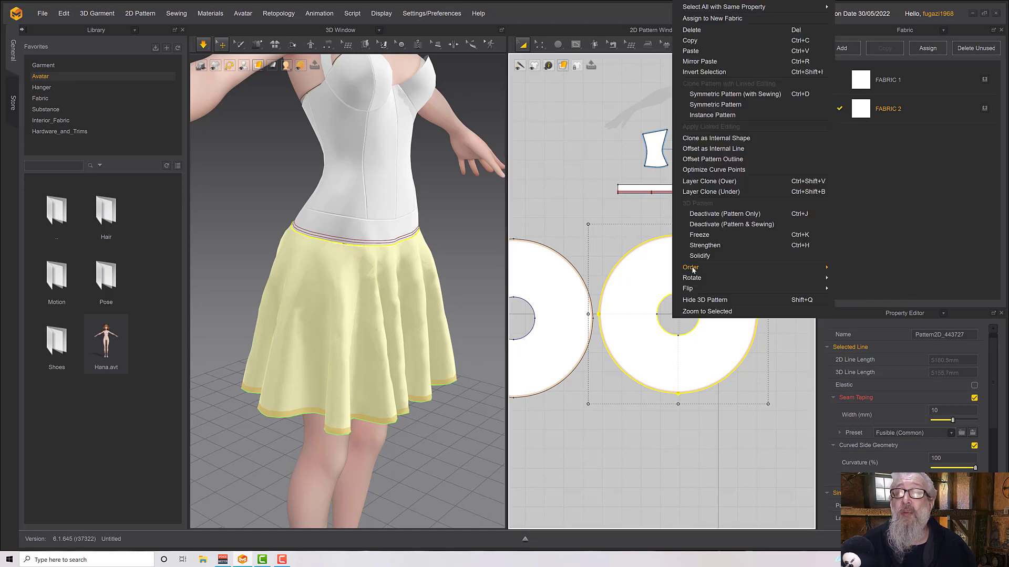
left_click(690, 41)
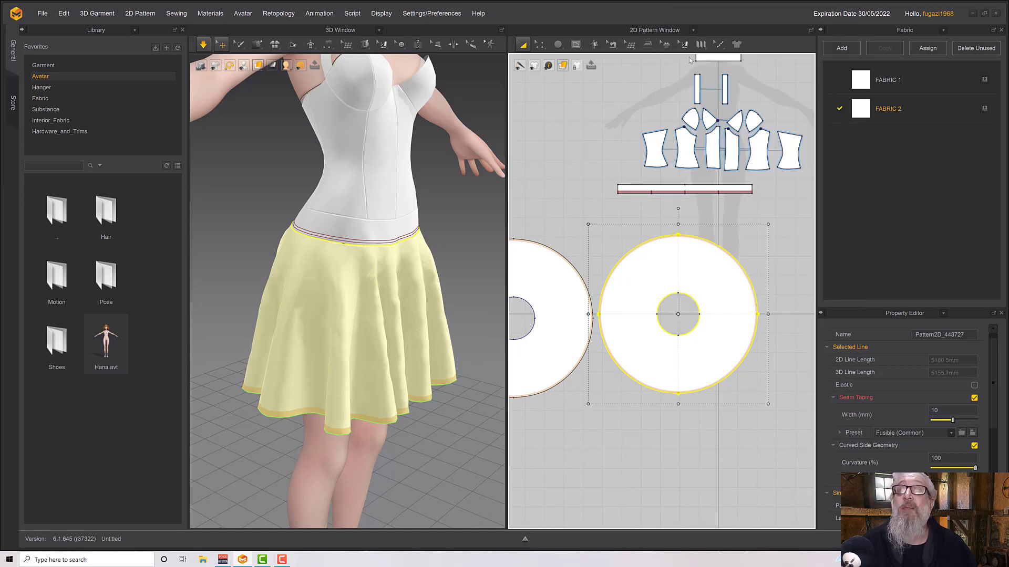
key("ctrl+v")
left_click(678, 314)
left_click(678, 314)
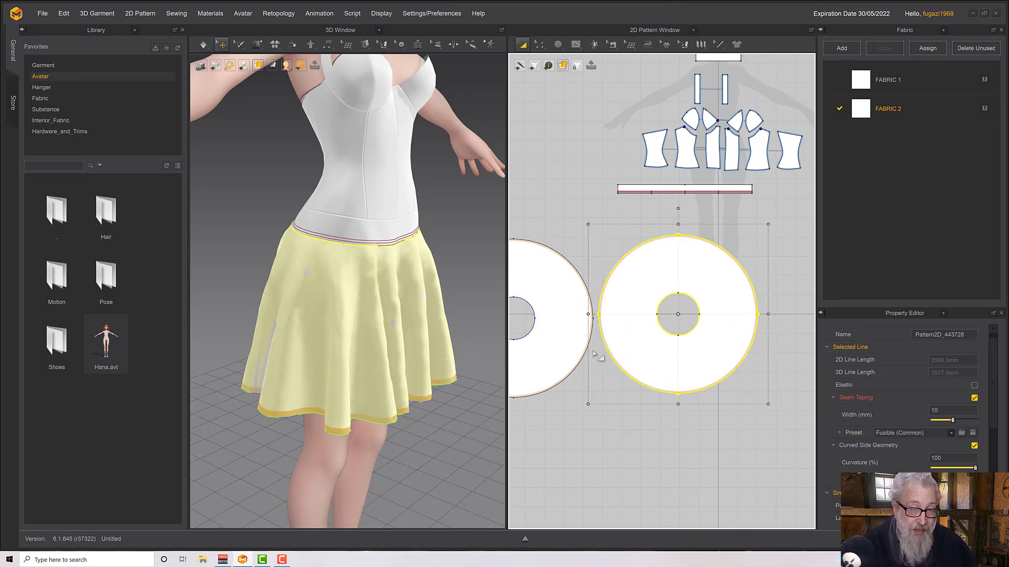
Step: Place the duplicated skirt circle to the right of the second skirt, with their centres level
scroll(667, 327, "up", 2)
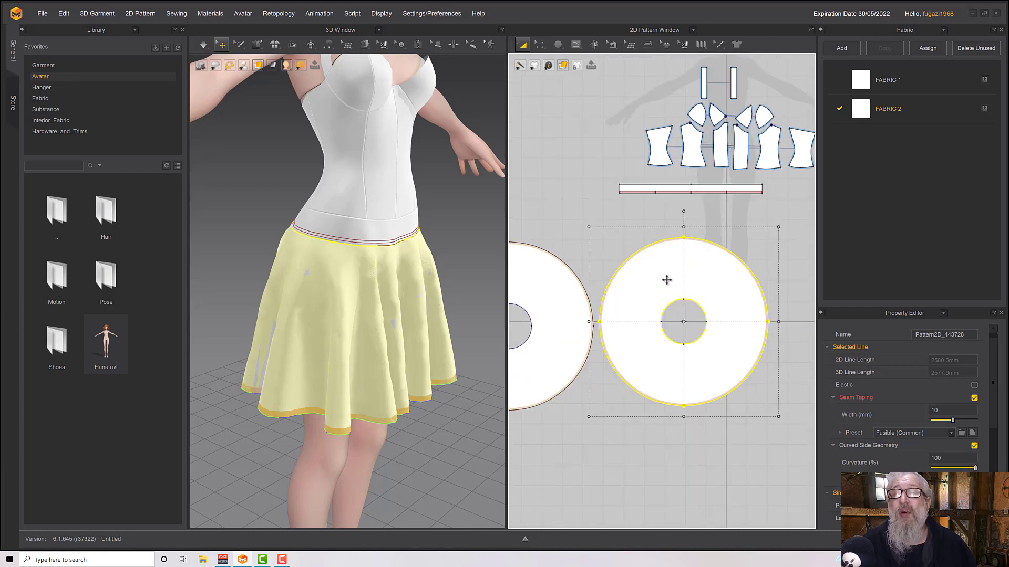
key("ctrl+v")
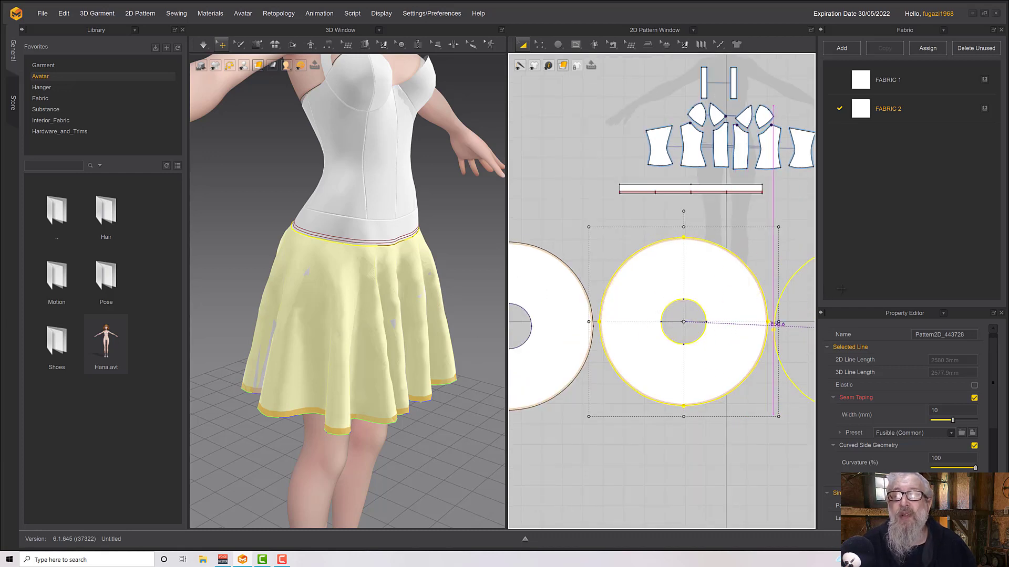
left_click(683, 322)
middle_click_drag(698, 320, 584, 325)
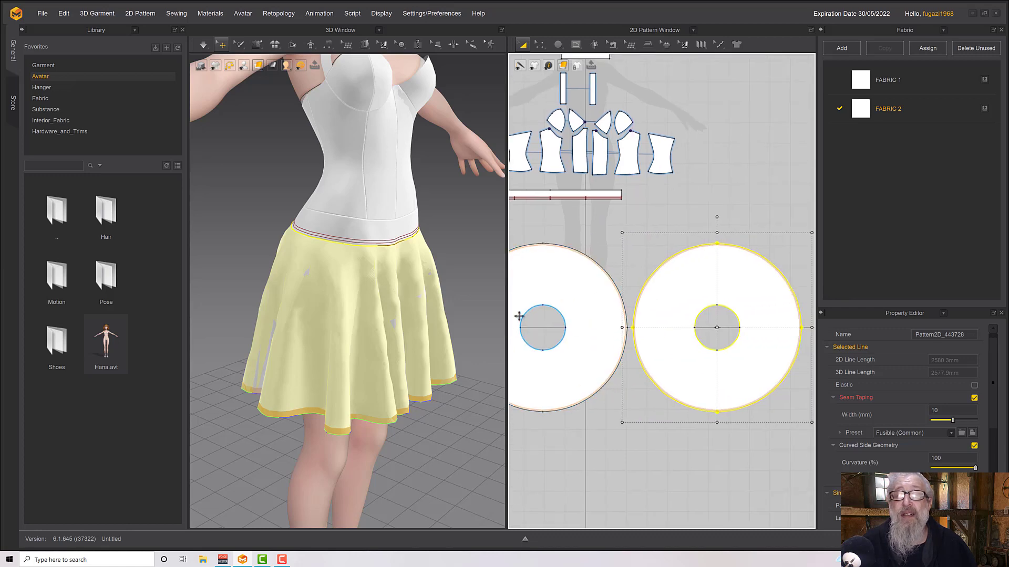
Step: Segment-sew the upper-left quarter of the third skirt's waist opening to the first segment of the hip band's next free internal line
middle_click_drag(607, 251, 667, 278)
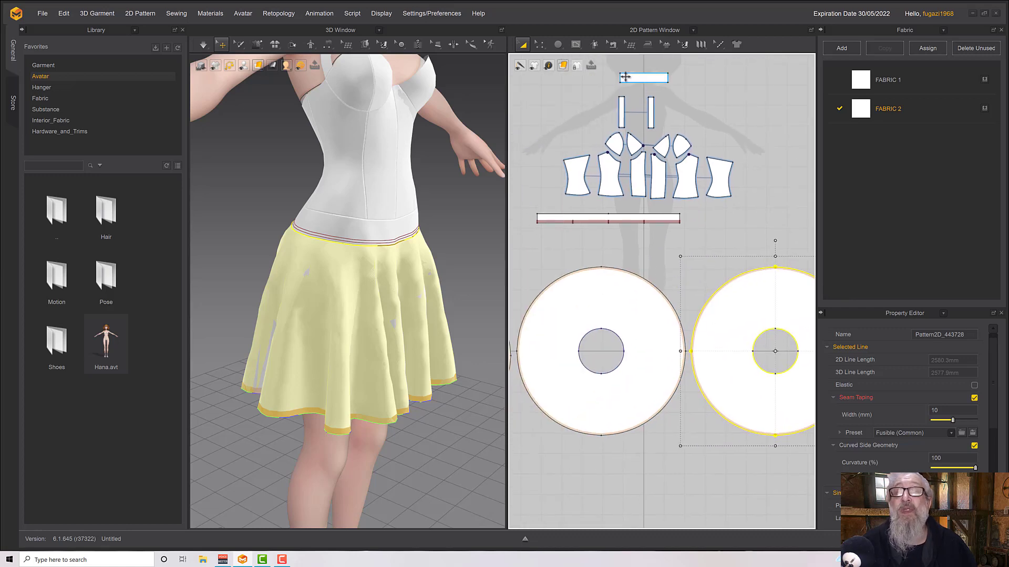
left_click(613, 45)
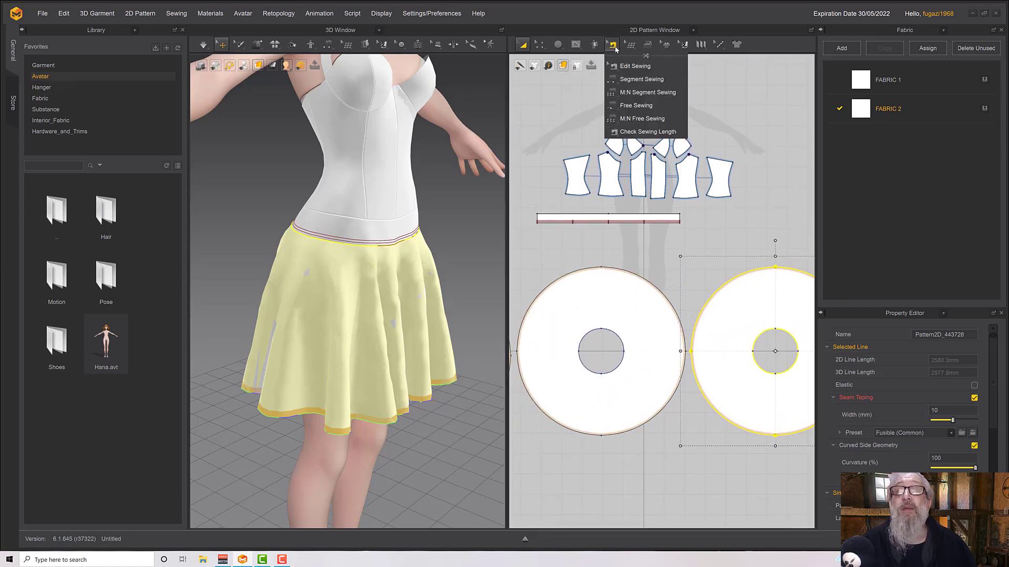
left_click(625, 80)
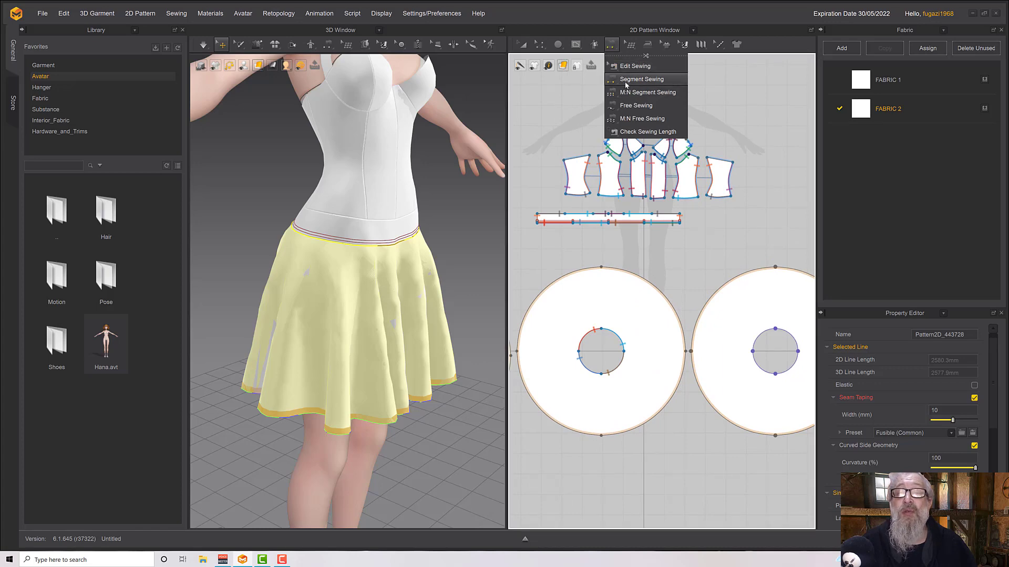
scroll(601, 187, "up", 5)
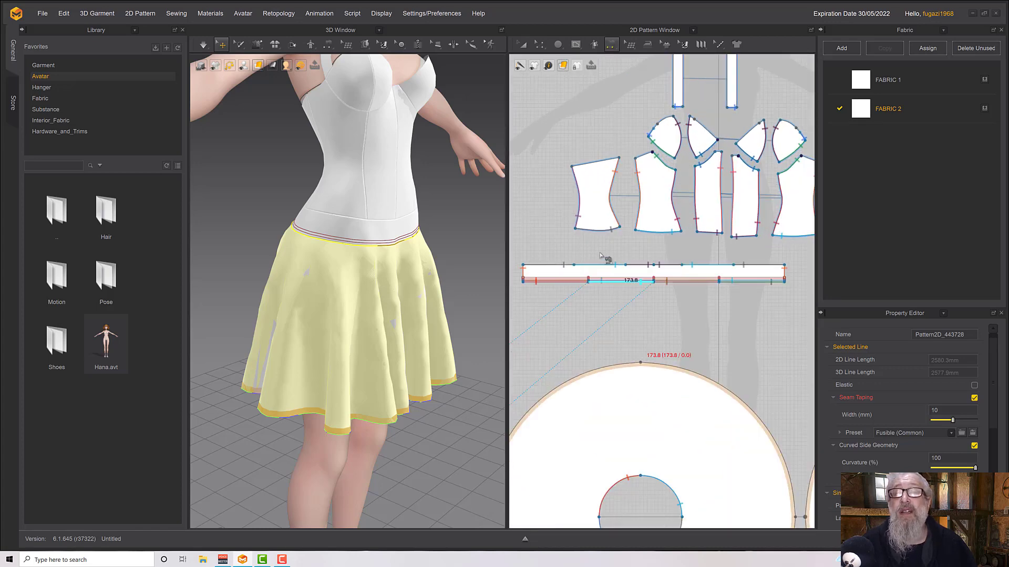
middle_click_drag(569, 231, 459, 132)
middle_click_drag(697, 283, 598, 227)
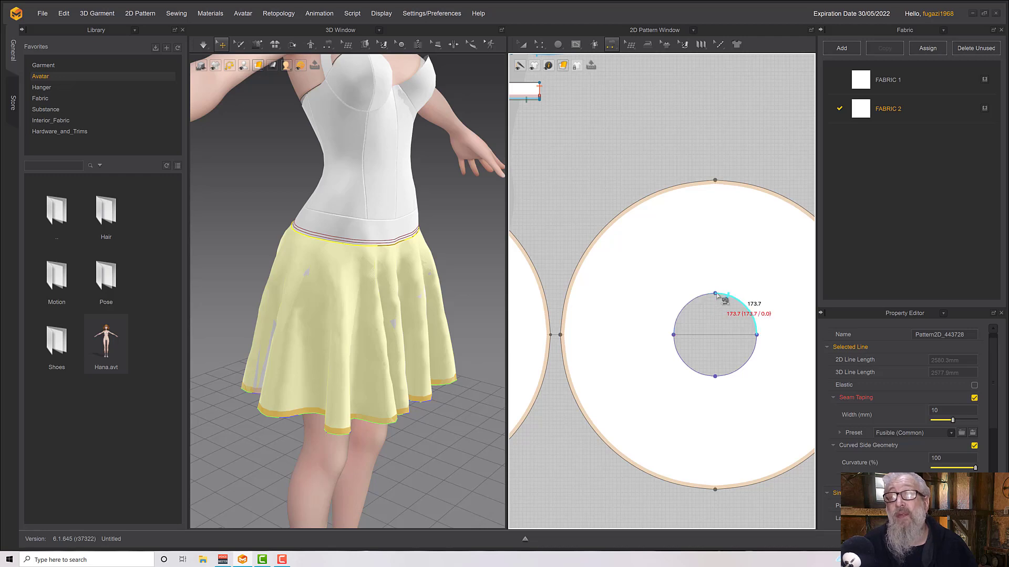
left_click(705, 297)
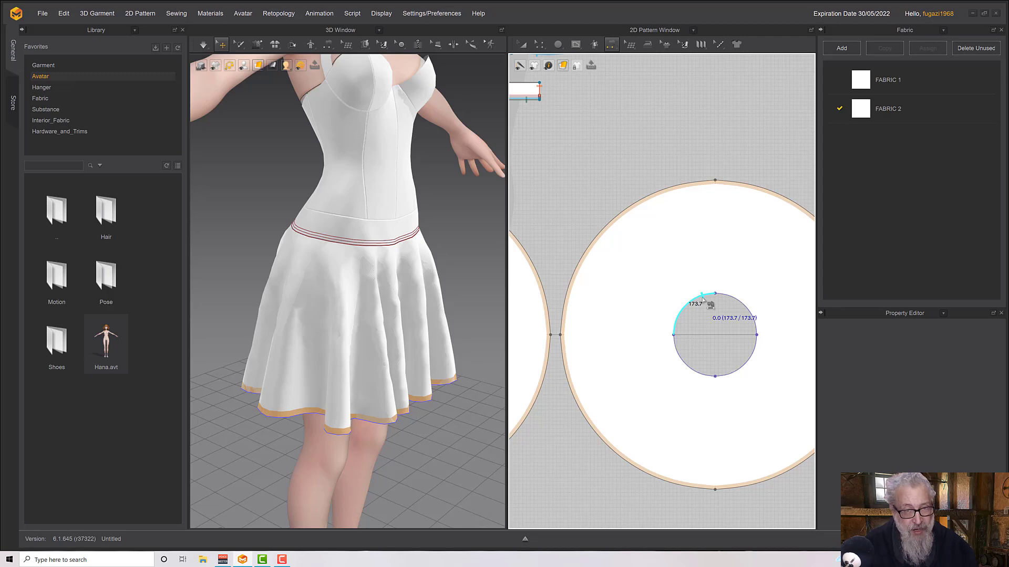
left_click(705, 297)
right_click_drag(440, 287, 491, 281)
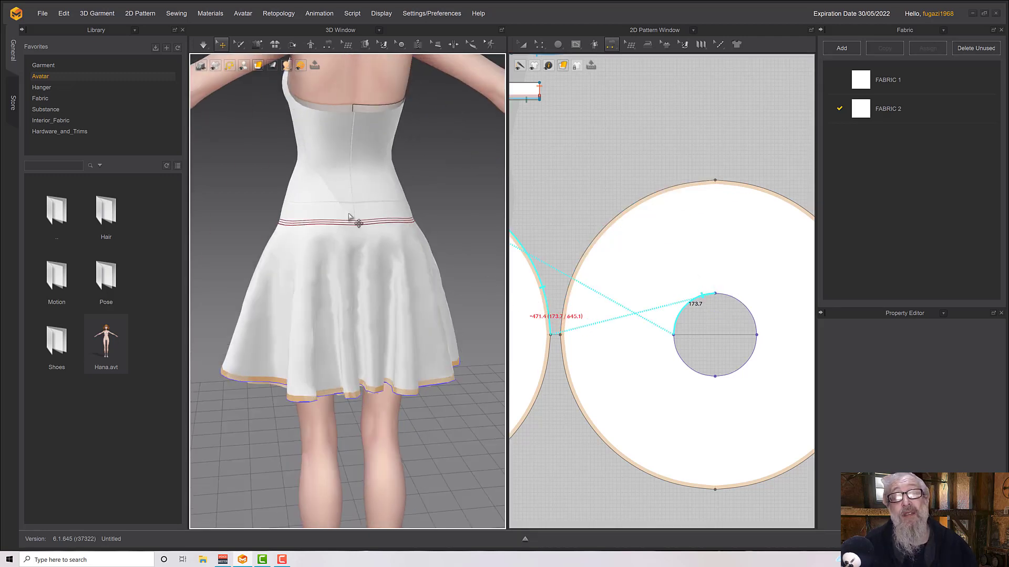
scroll(589, 134, "down", 3)
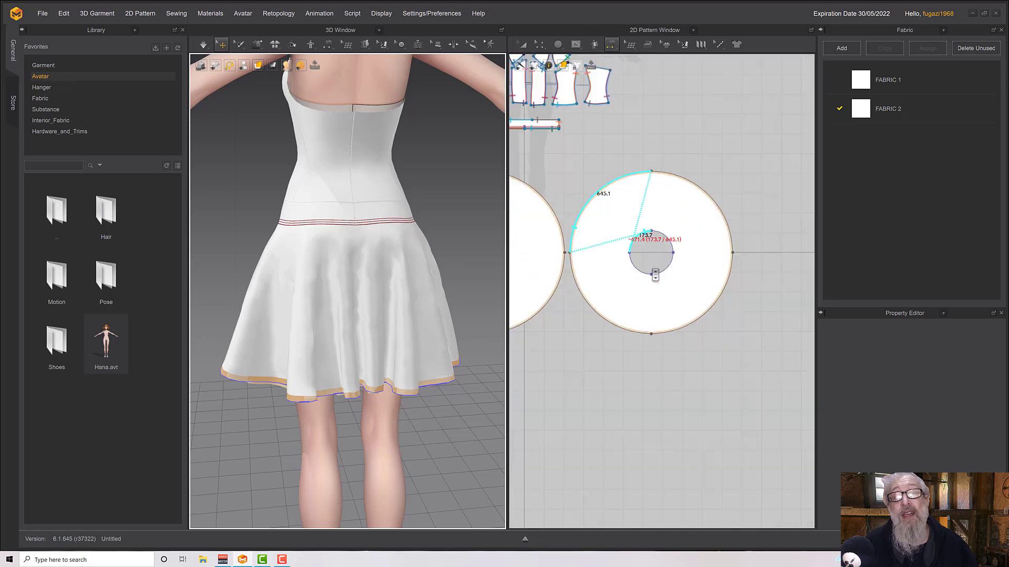
right_click_drag(650, 226, 688, 283)
left_click(688, 284)
scroll(683, 284, "down", 2)
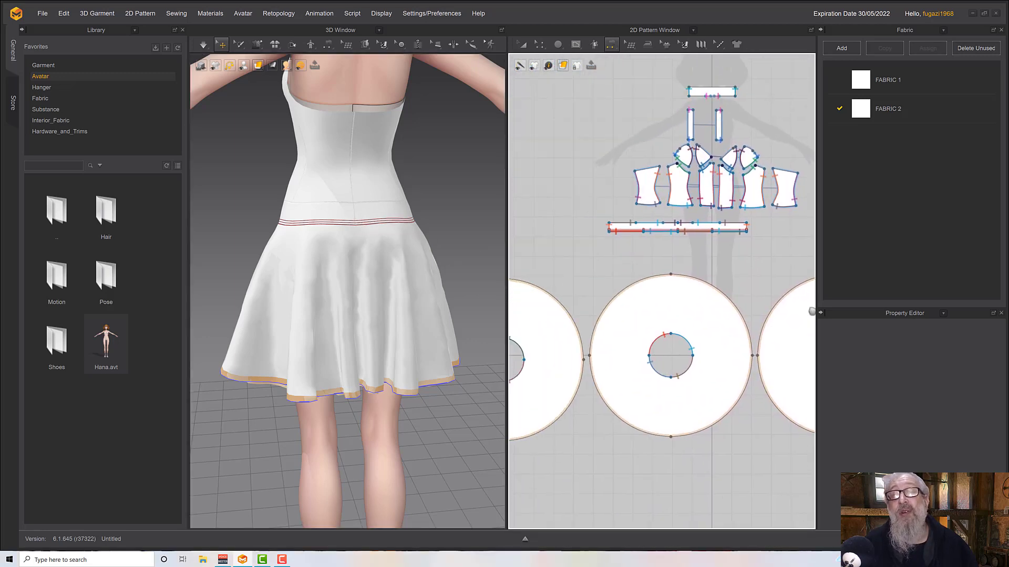
scroll(622, 268, "up", 5)
scroll(630, 294, "up", 3)
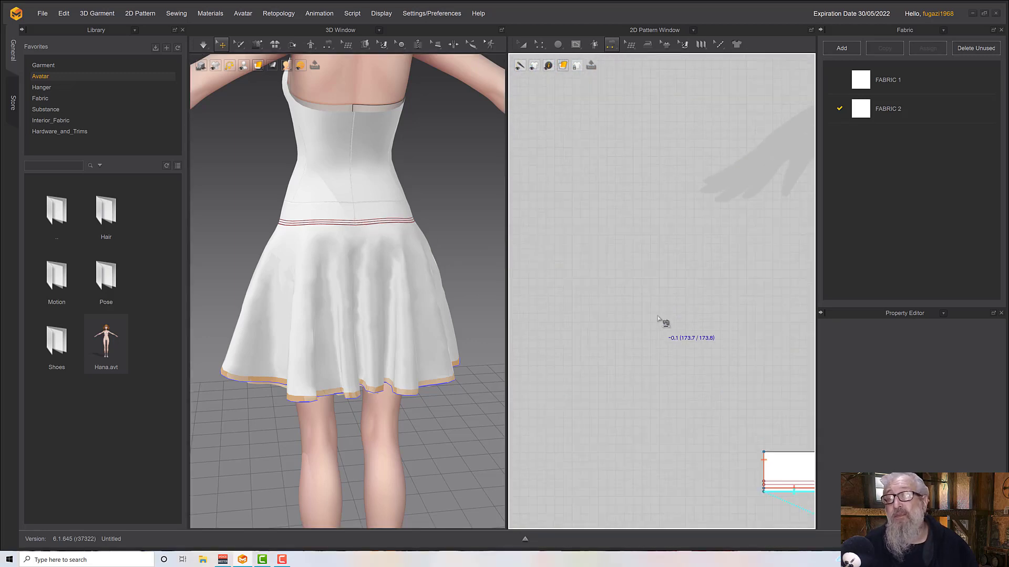
right_click_drag(662, 322, 471, 152)
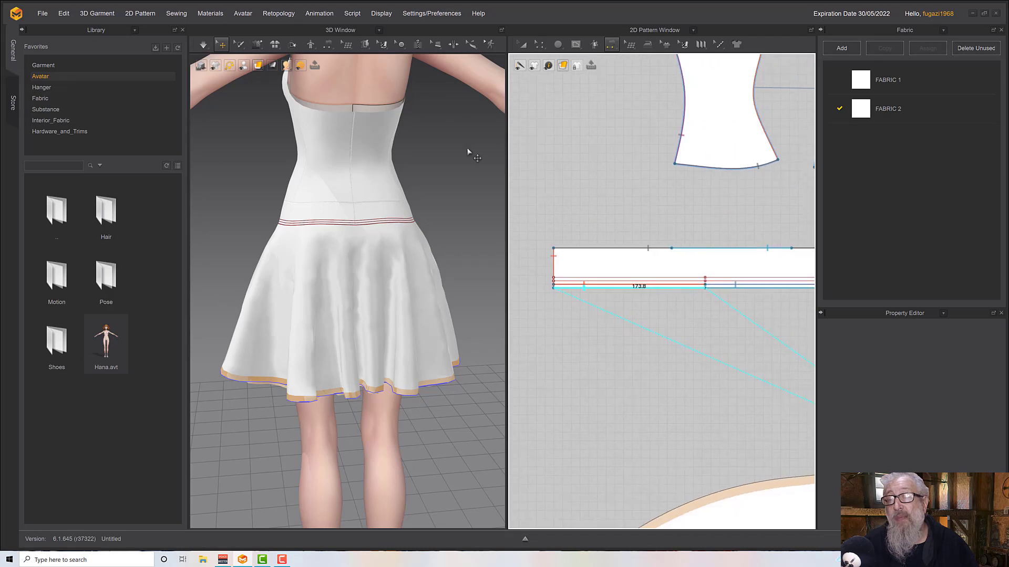
left_click(566, 284)
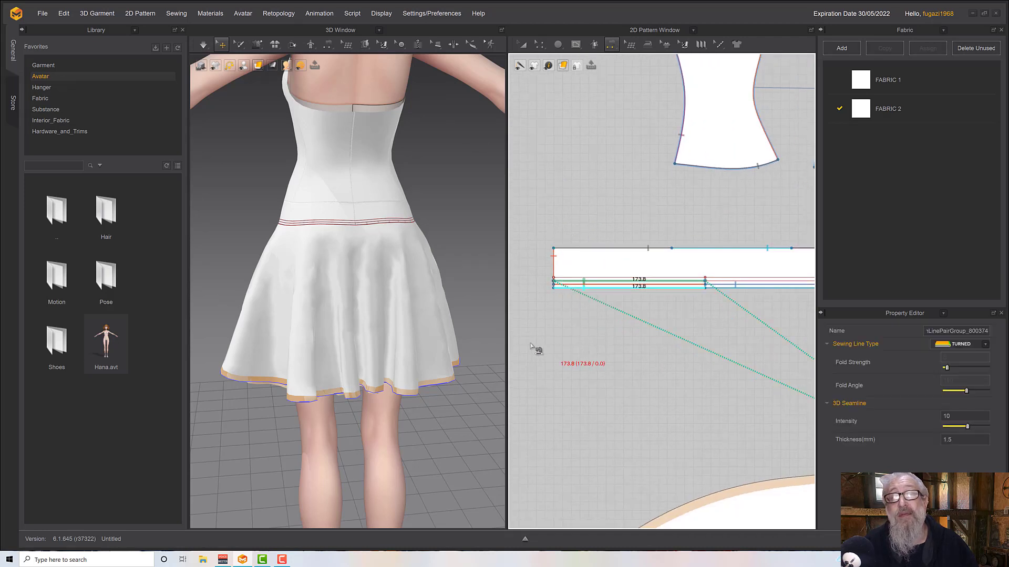
Step: Sew the lower-left quarter of the third skirt's waist opening to the second segment of the same hip band line
scroll(593, 354, "down", 5)
middle_click_drag(594, 355, 453, 278)
middle_click_drag(681, 356, 633, 335)
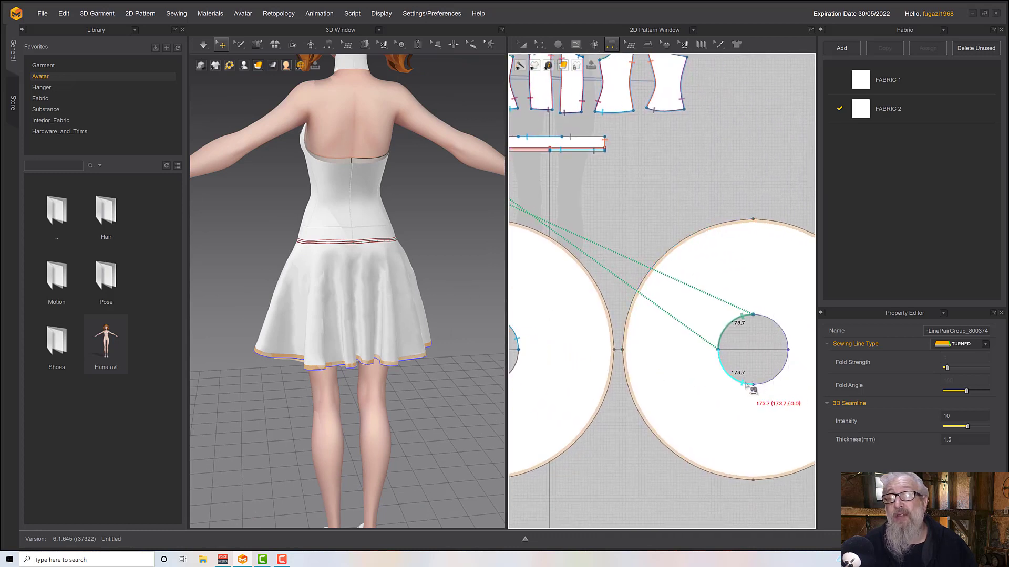
left_click(749, 386)
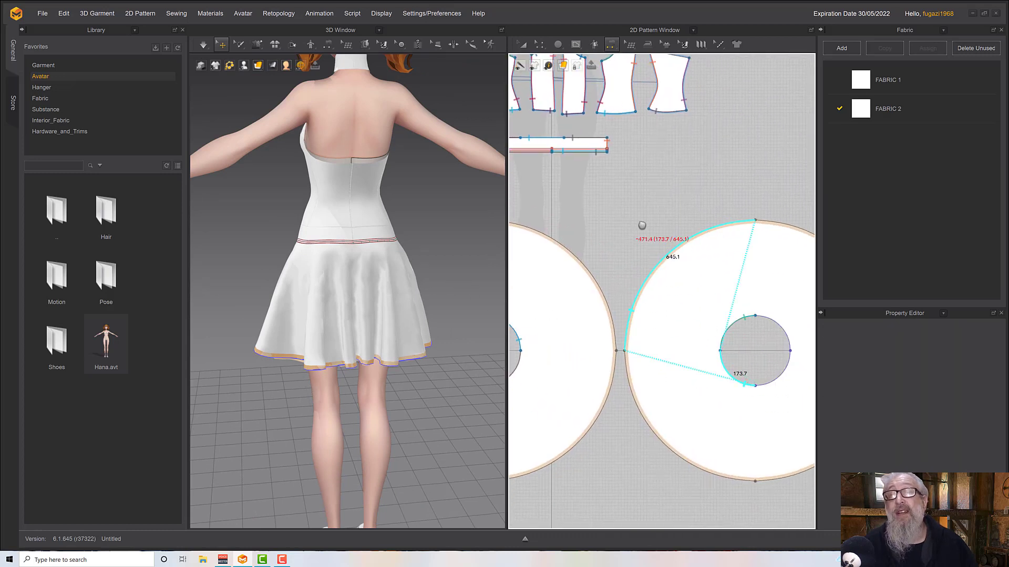
middle_click_drag(642, 226, 766, 292)
scroll(669, 261, "up", 6)
middle_click_drag(707, 336, 584, 183)
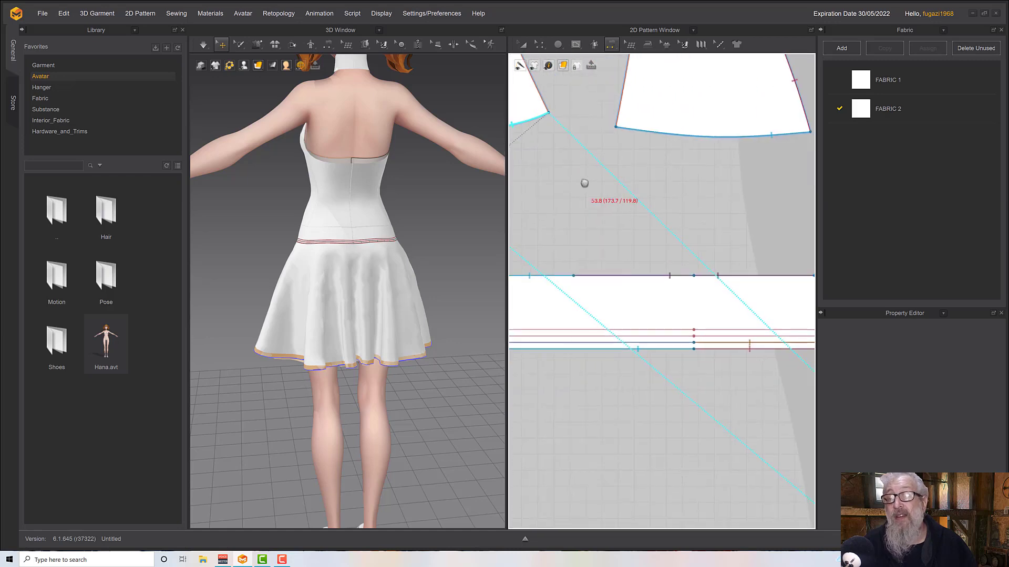
left_click(688, 338)
Step: Sew the upper-right quarter of the third skirt's waist opening to the fourth segment of the hip band line
scroll(683, 411, "down", 4)
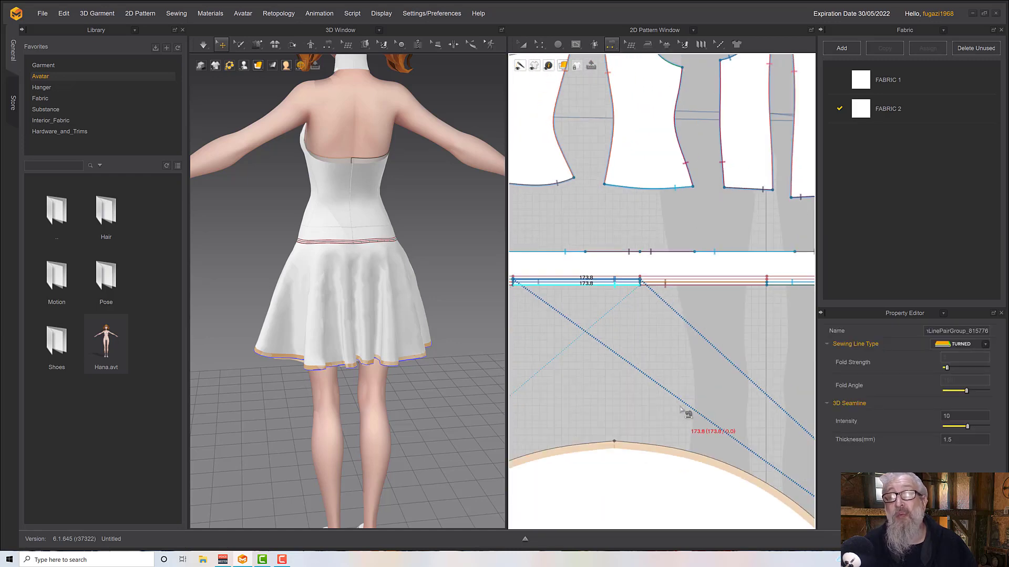
scroll(682, 409, "down", 4)
scroll(570, 362, "up", 3)
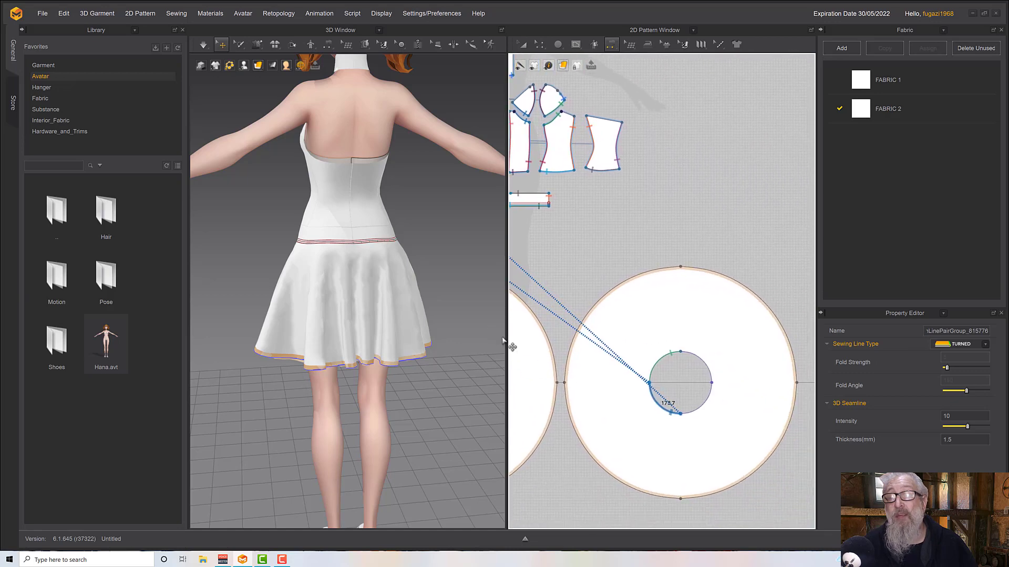
left_click(692, 357)
middle_click_drag(620, 263, 715, 309)
scroll(667, 281, "up", 4)
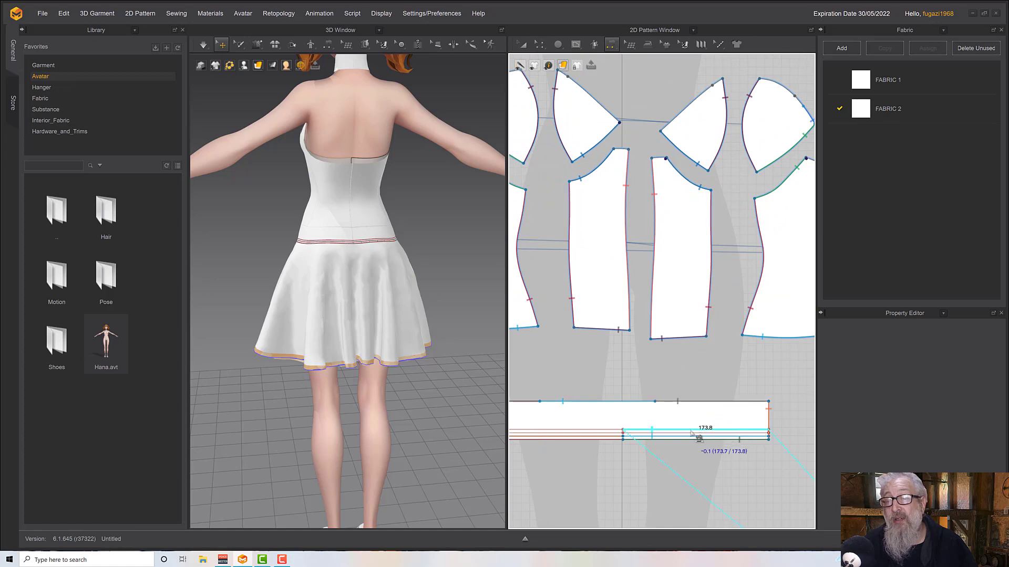
left_click(734, 436)
Step: Sew the lower-right quarter of the third skirt's waist opening to the remaining third segment of the hip band line
scroll(735, 459, "down", 5)
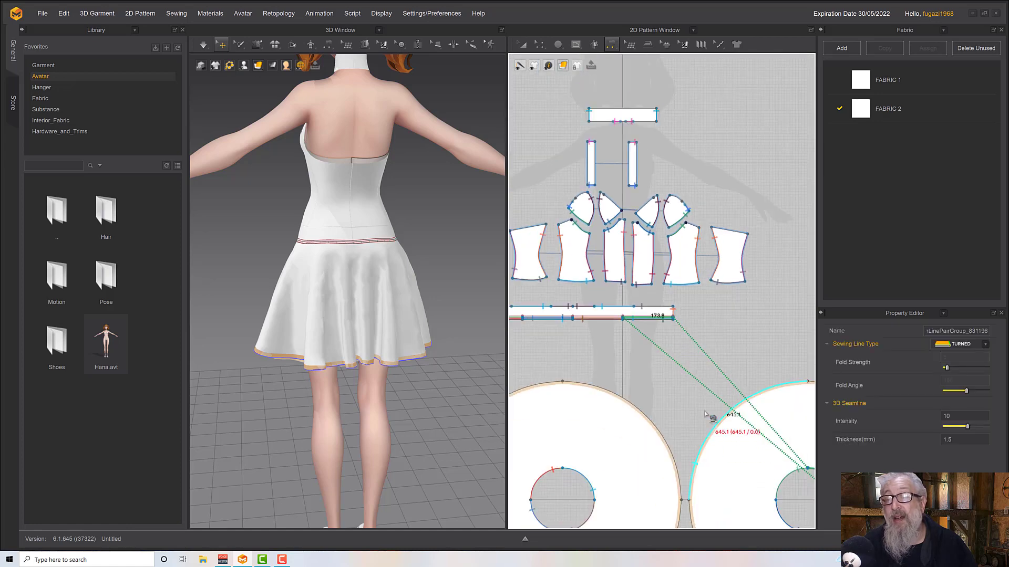
middle_click_drag(692, 400, 573, 333)
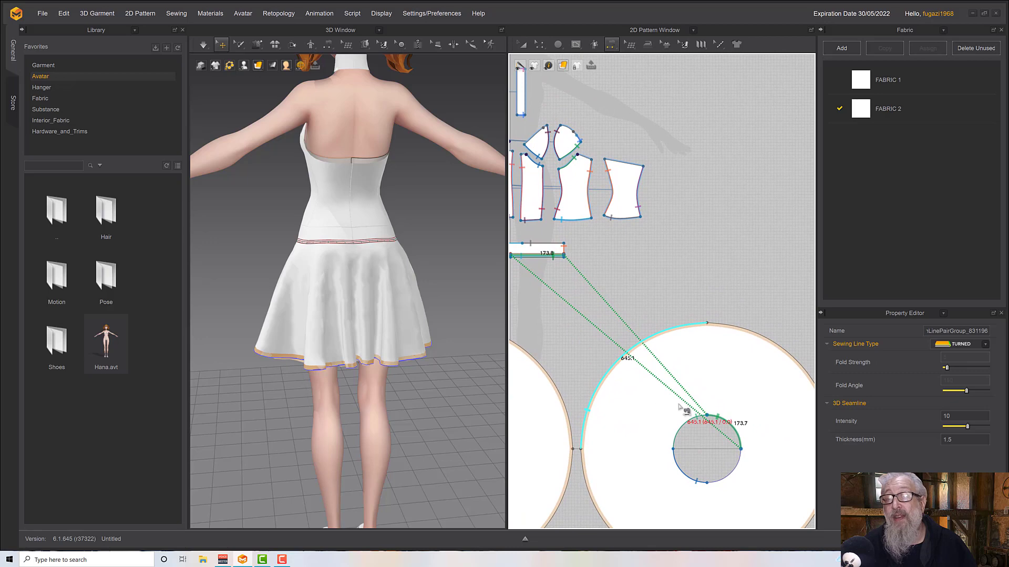
left_click(718, 480)
middle_click_drag(603, 300, 749, 363)
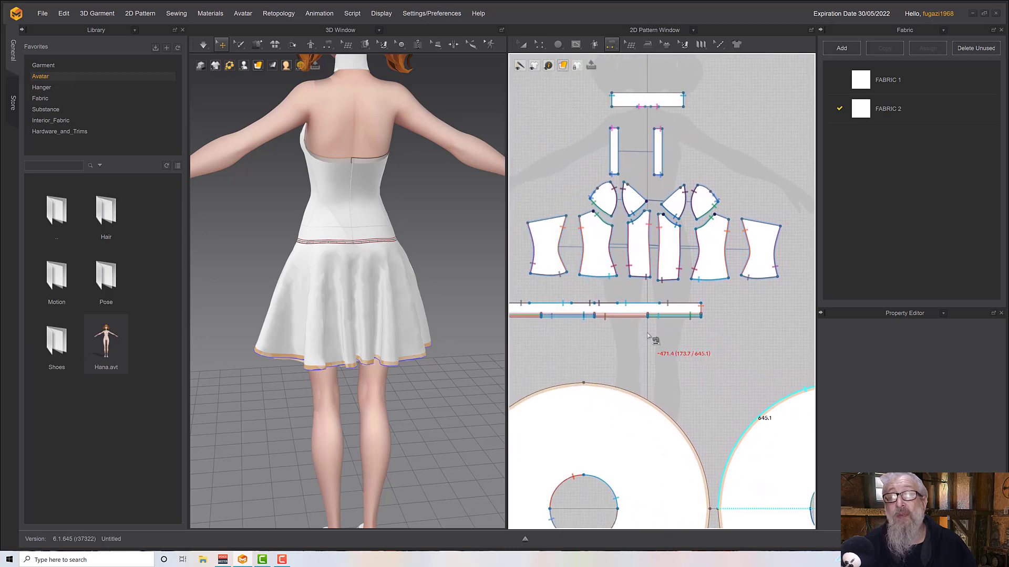
scroll(647, 335, "up", 3)
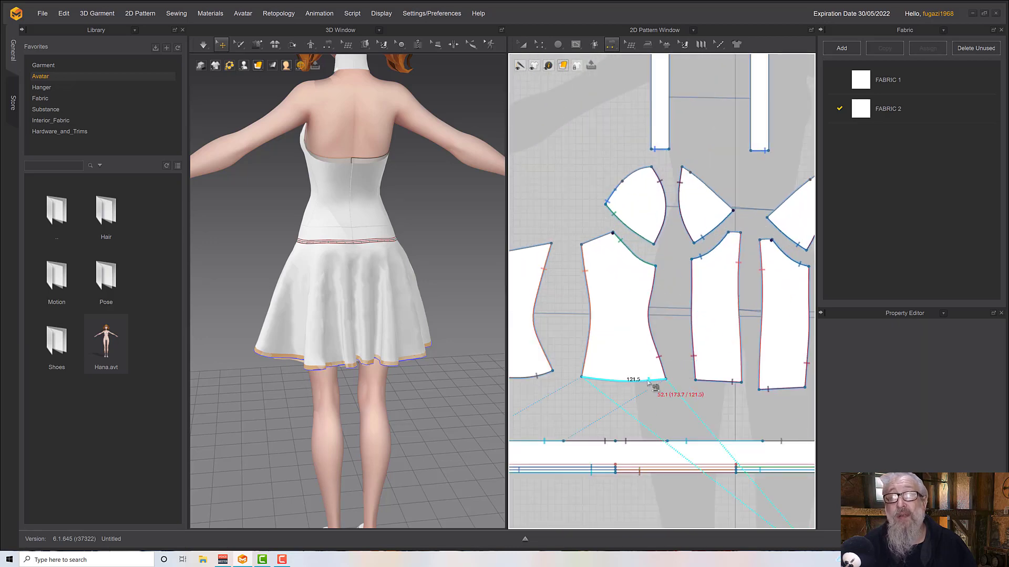
left_click(633, 471)
Step: Raise the second skirt slightly in 3D and run the simulation to drape the skirt layers
scroll(578, 189, "down", 3)
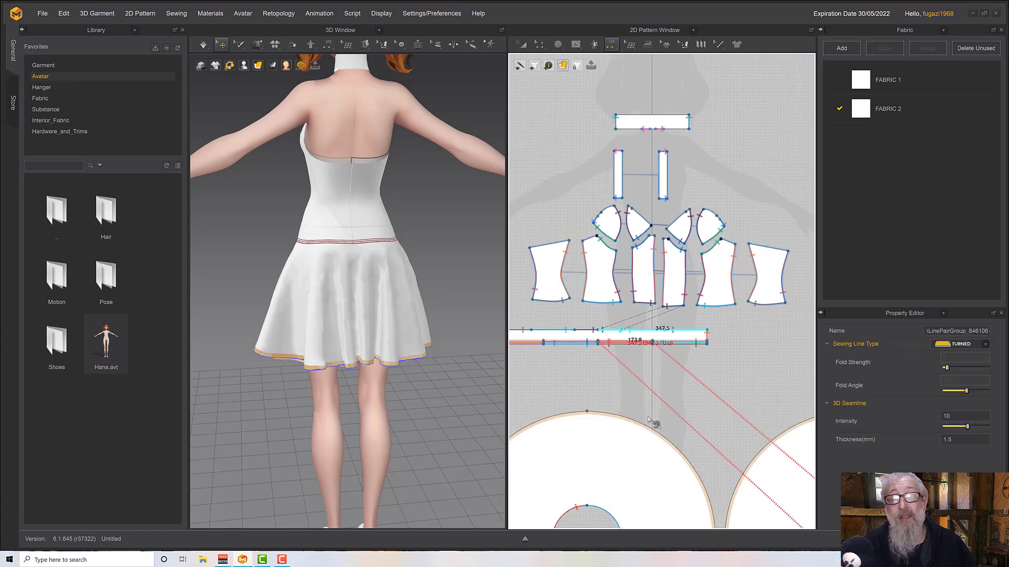
left_click(523, 44)
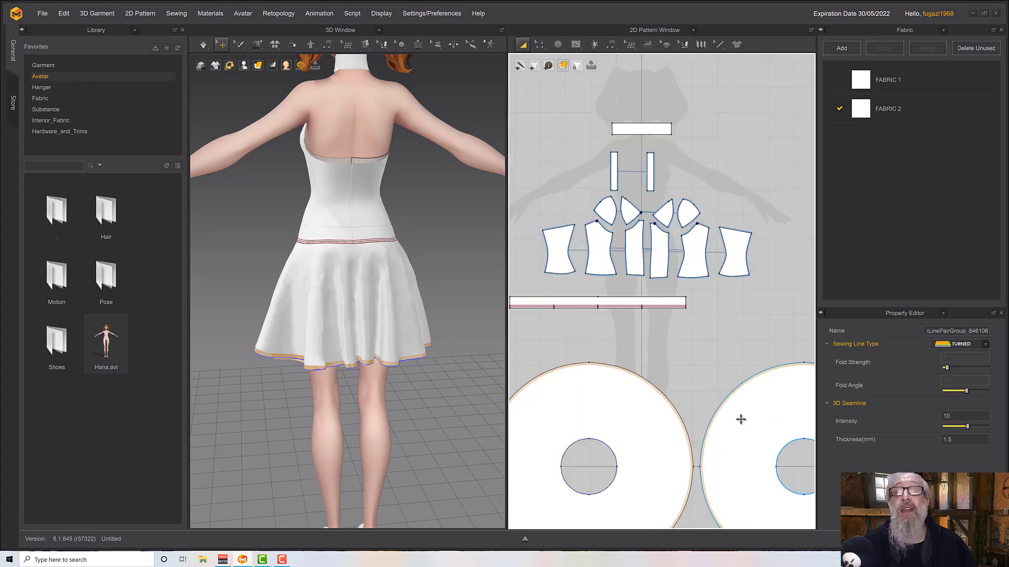
left_click(769, 449)
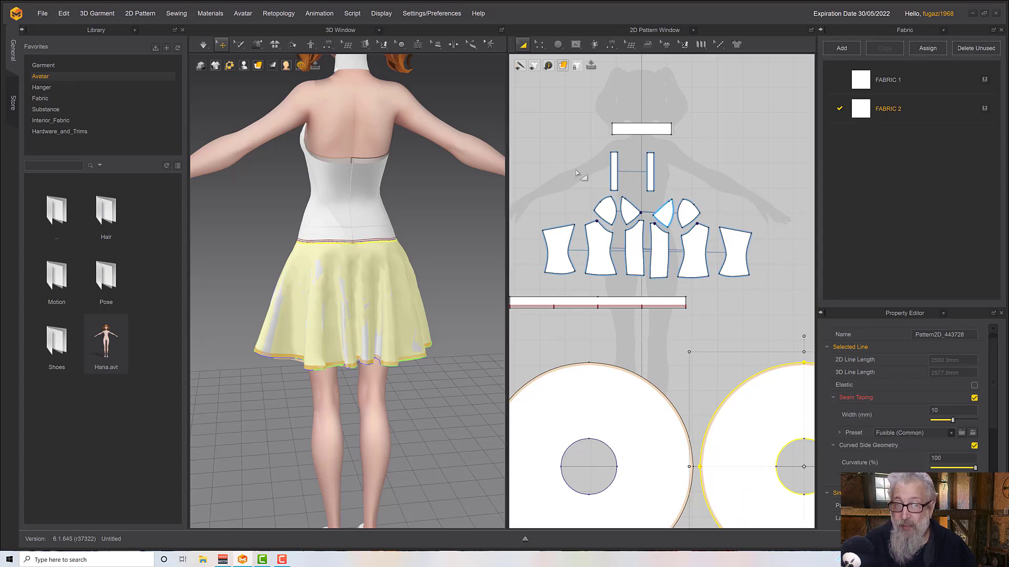
right_click_drag(398, 311, 475, 310)
left_click(341, 255)
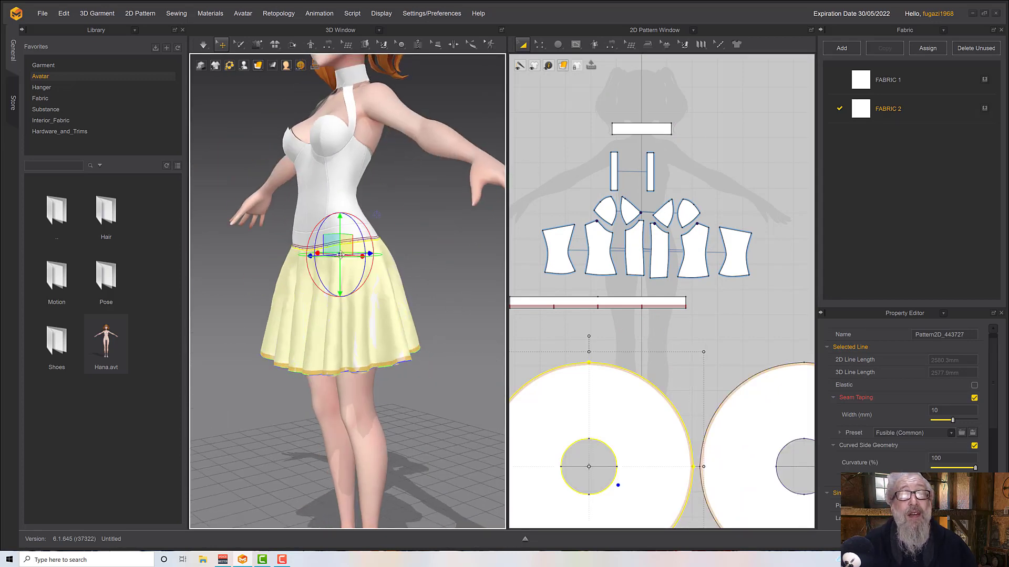
left_click_drag(338, 226, 338, 221)
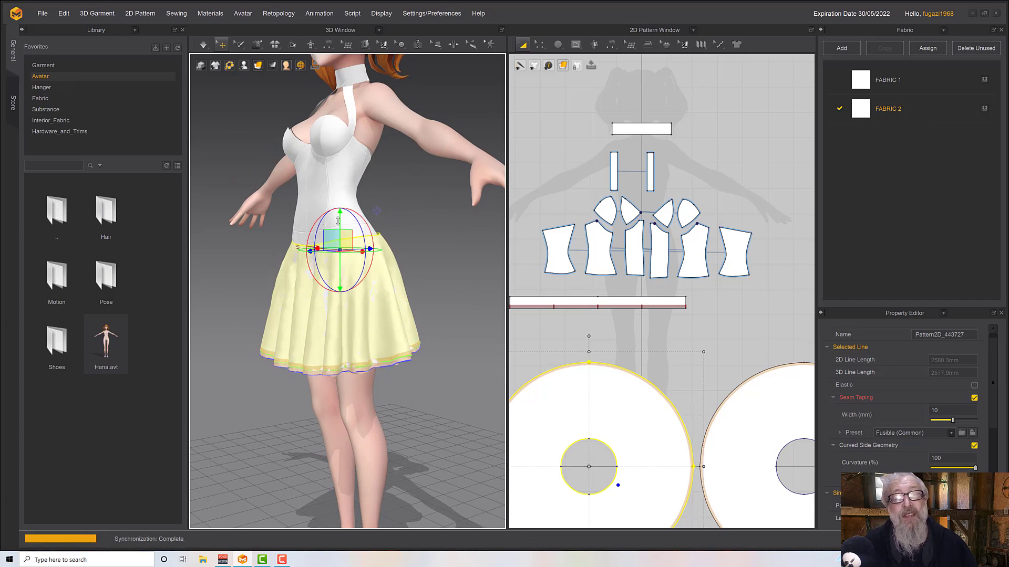
key("space")
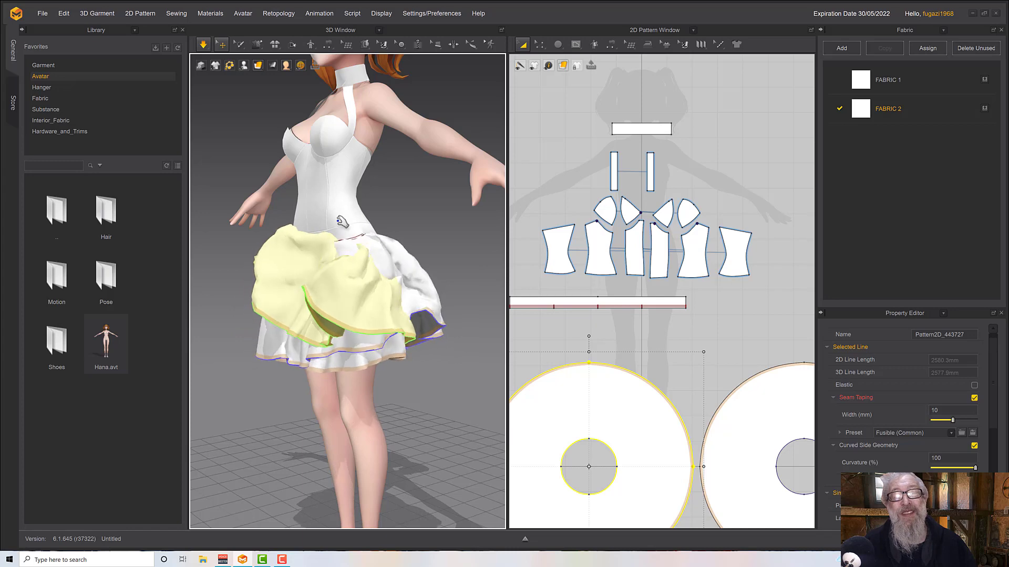
Step: Stop the simulation once the skirt layers have draped around the hips, and undo the last change to the skirt
right_click_drag(342, 222, 381, 282)
key("space")
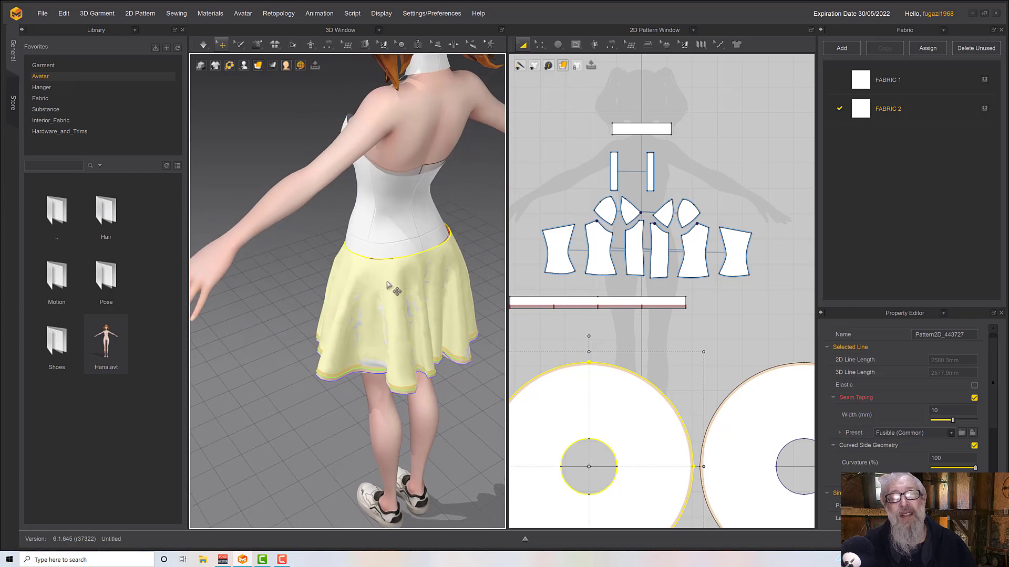
left_click(388, 282)
right_click_drag(424, 242, 494, 283)
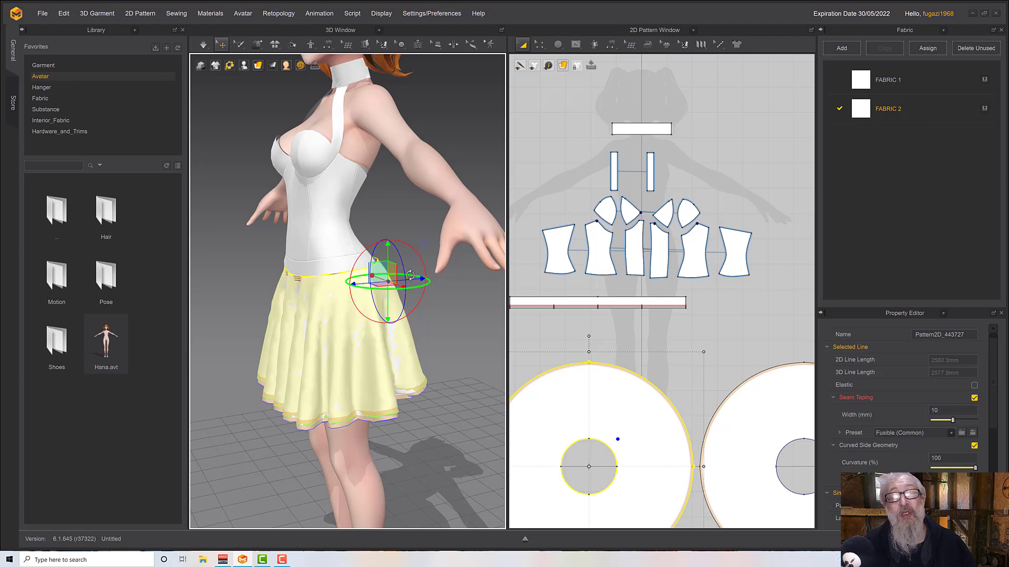
key("ctrl+z")
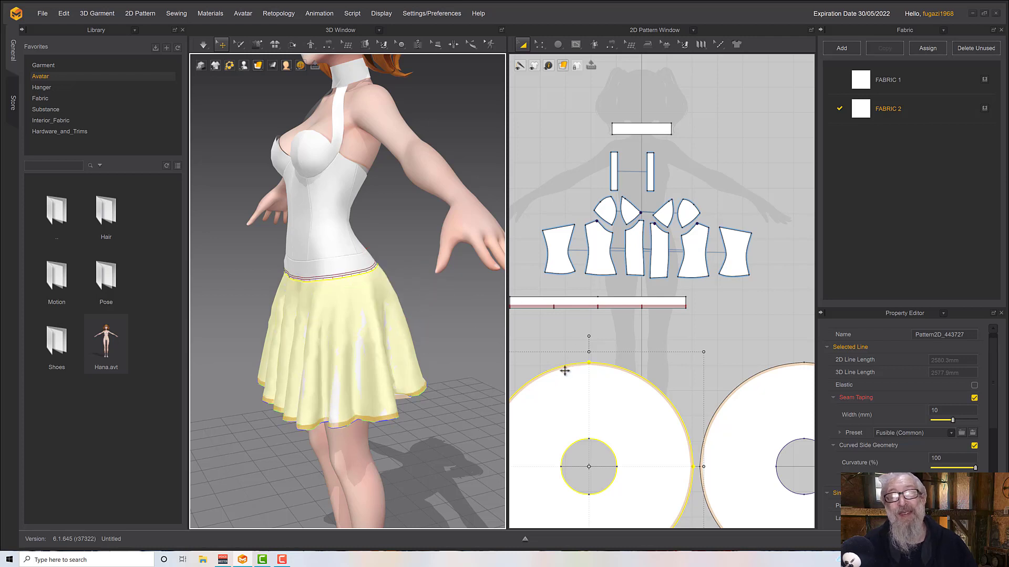
Step: Check which circular skirt pattern corresponds to which draped layer in 3D
left_click(785, 402)
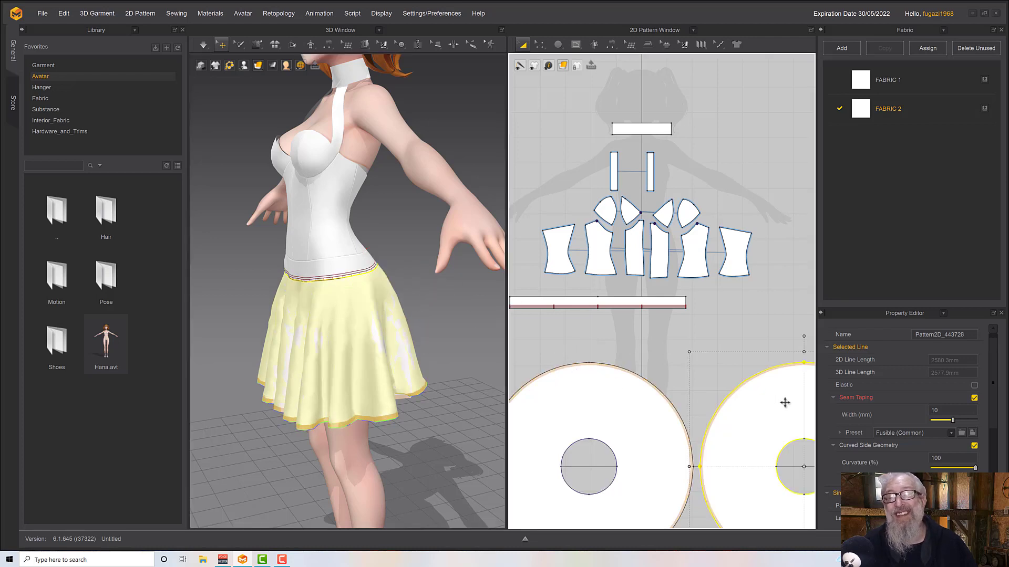
left_click(310, 299)
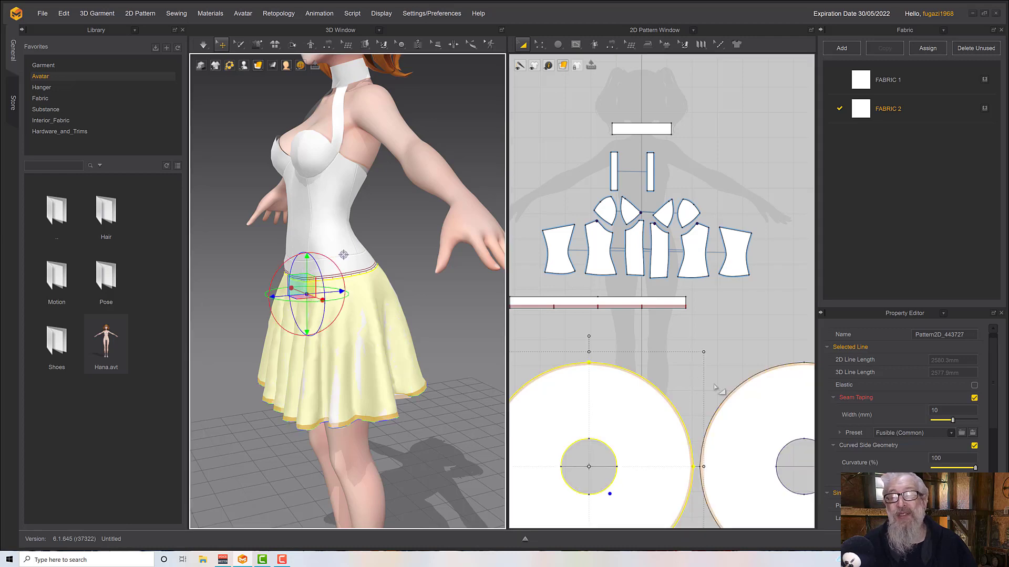
left_click(770, 395)
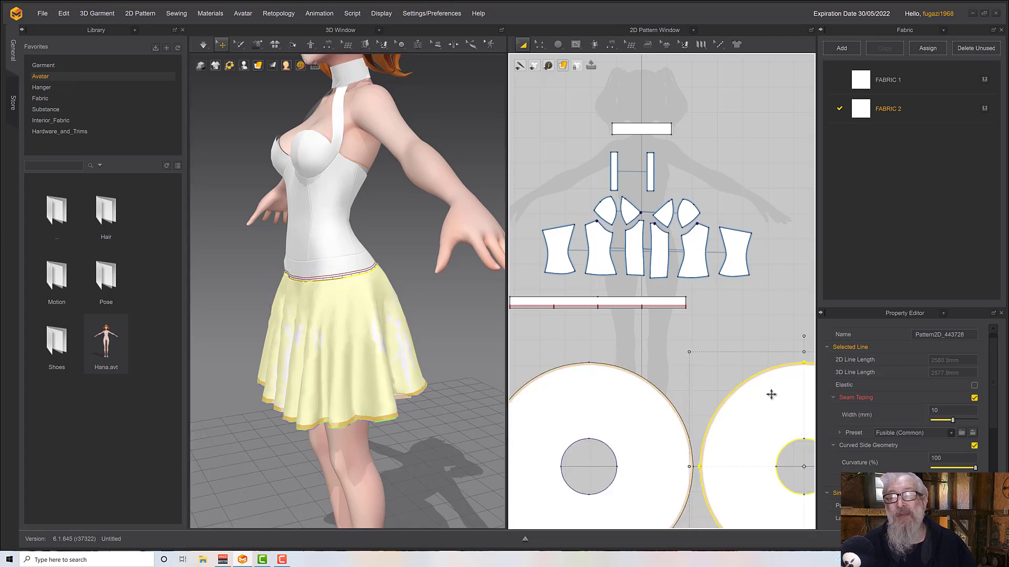
left_click(355, 285)
left_click(757, 412)
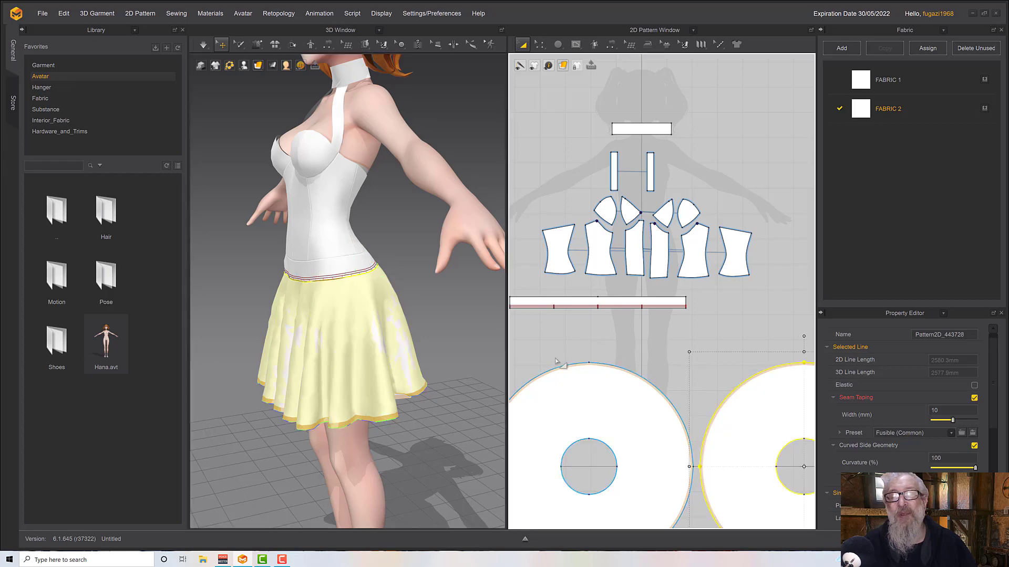
right_click_drag(489, 335, 422, 321)
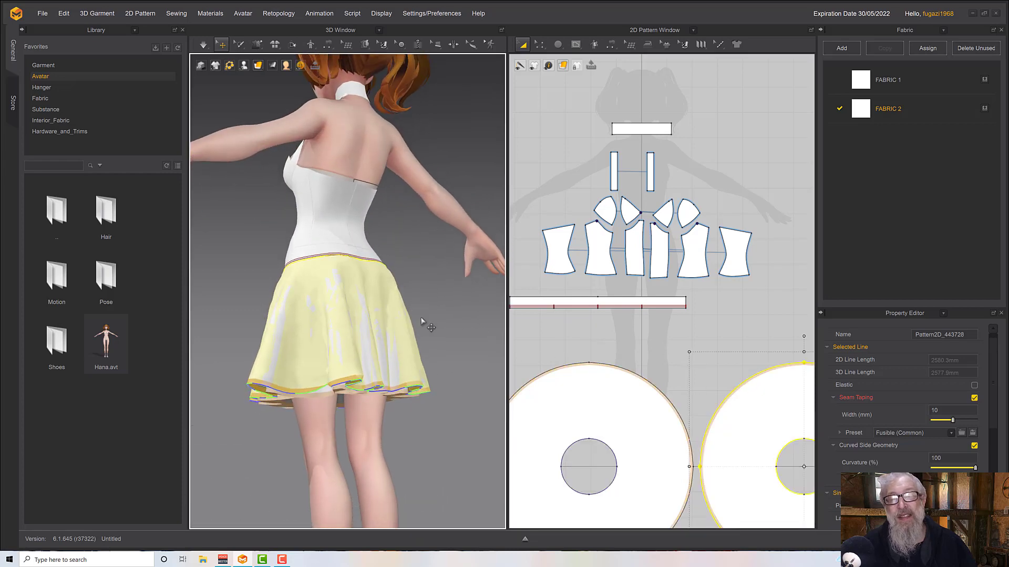
left_click(431, 389)
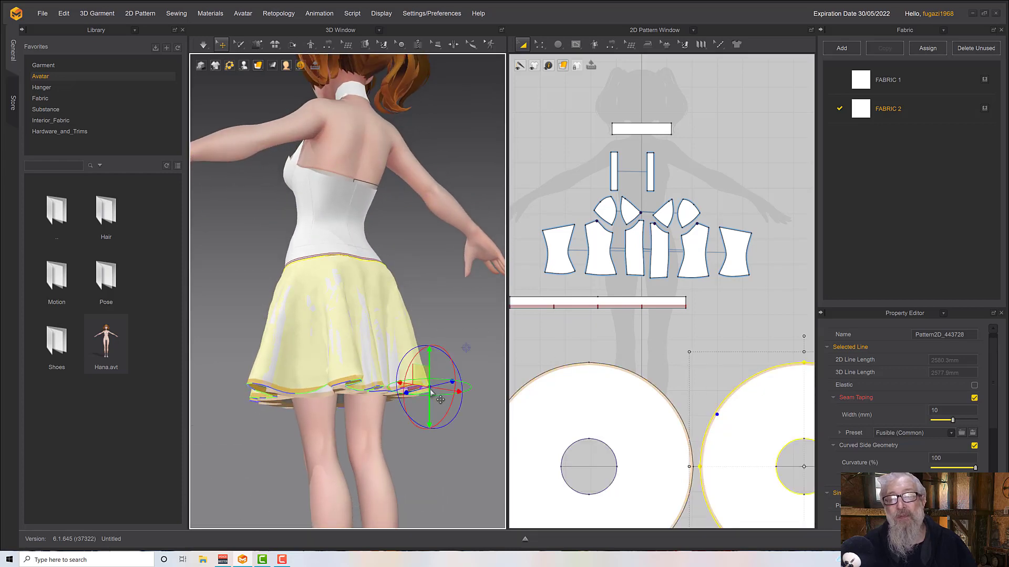
right_click_drag(480, 371, 483, 378)
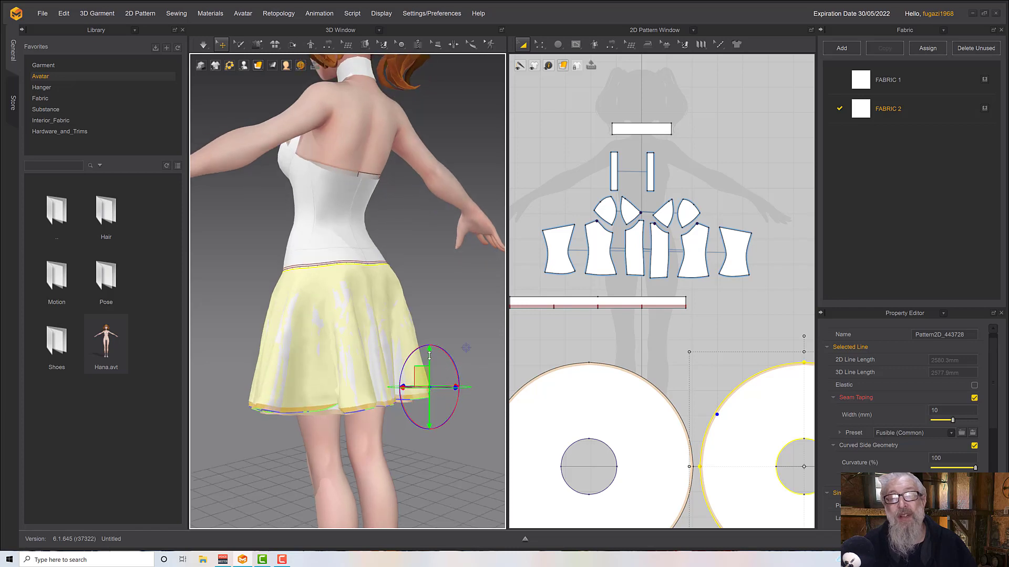
Step: Run the simulation again to settle the skirt layers over one another and check the drape from the front
right_click_drag(462, 347, 325, 340)
key("space")
key("space")
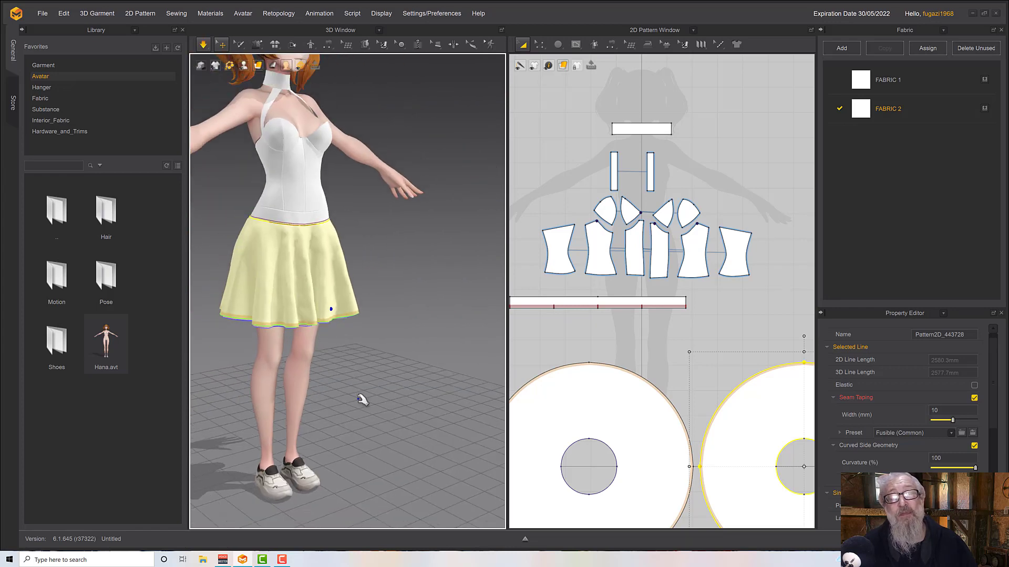
middle_click_drag(362, 400, 398, 457)
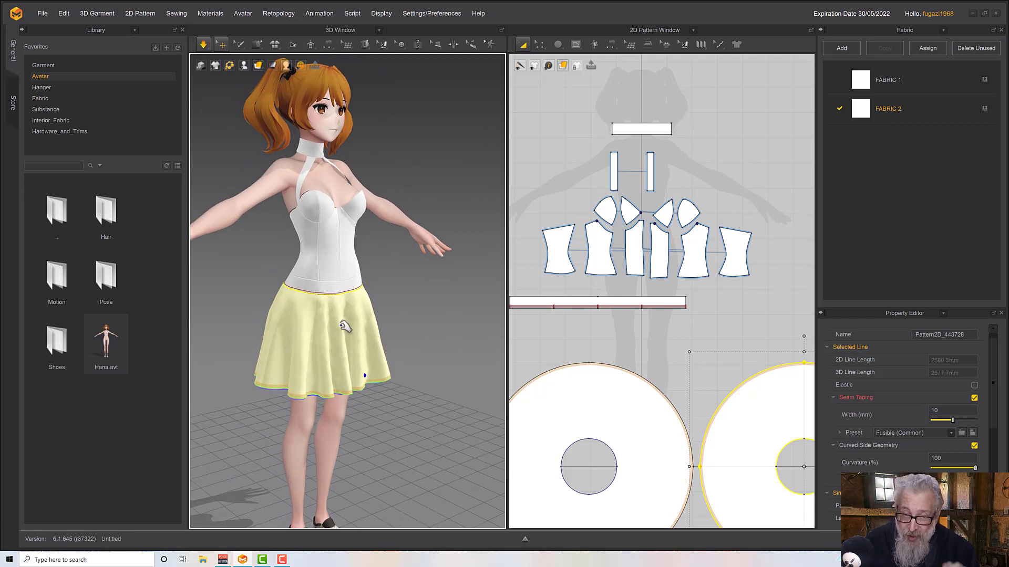
scroll(406, 387, "down", 5)
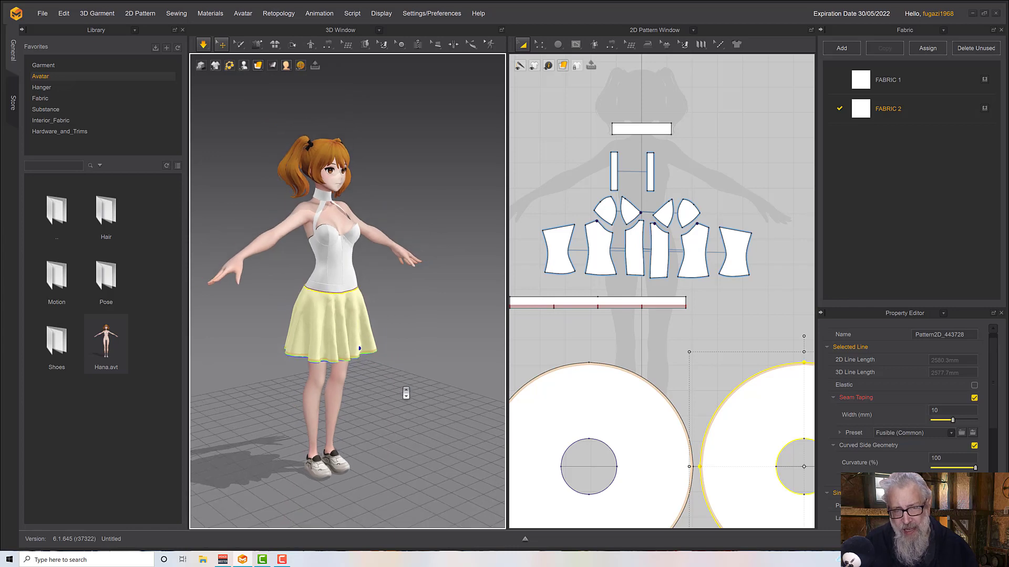
right_click_drag(406, 393, 369, 387)
key("space")
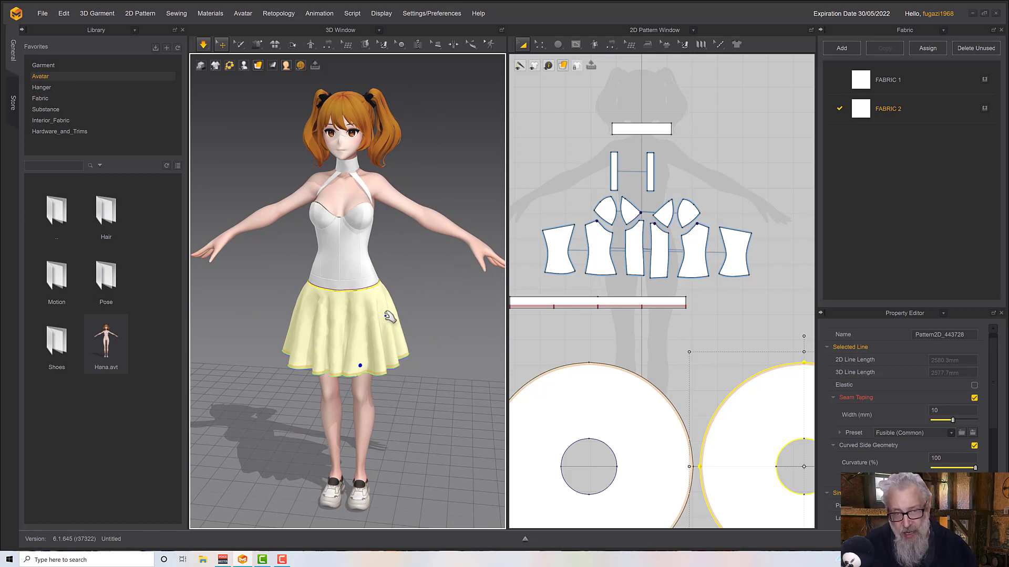
key("space")
mouse_move(389, 317)
right_mouse_down()
mouse_move(400, 311)
mouse_move(393, 335)
mouse_move(401, 331)
right_mouse_up()
scroll(388, 342, "up", 1)
scroll(389, 346, "down", 3)
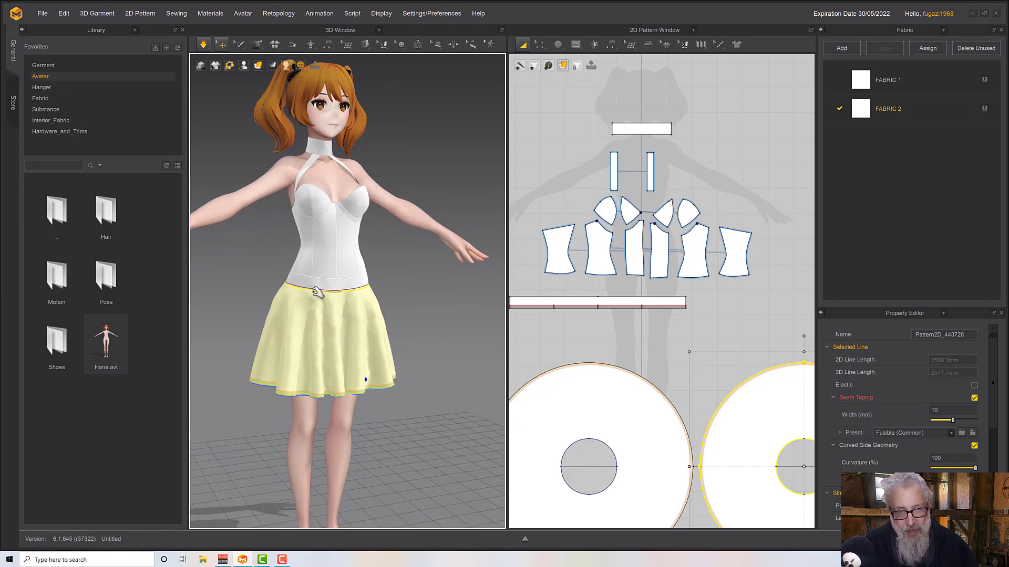
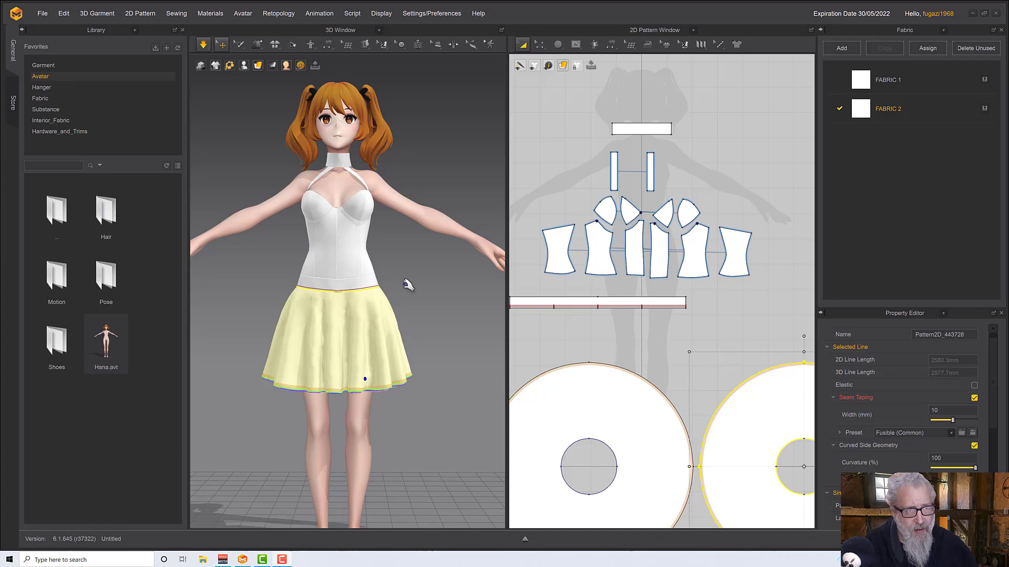
Step: Move all three circular skirt patterns together to the left of the avatar silhouette in the 2D layout
right_click_drag(407, 284, 558, 337)
scroll(650, 353, "down", 10)
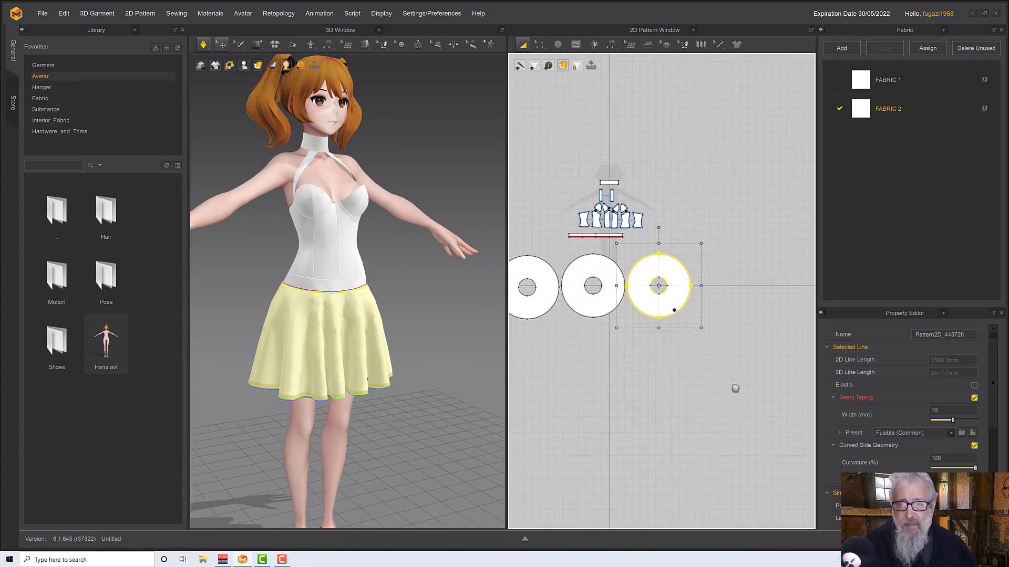
left_click(772, 379)
left_click_drag(746, 363, 519, 263)
left_click_drag(605, 292, 520, 293)
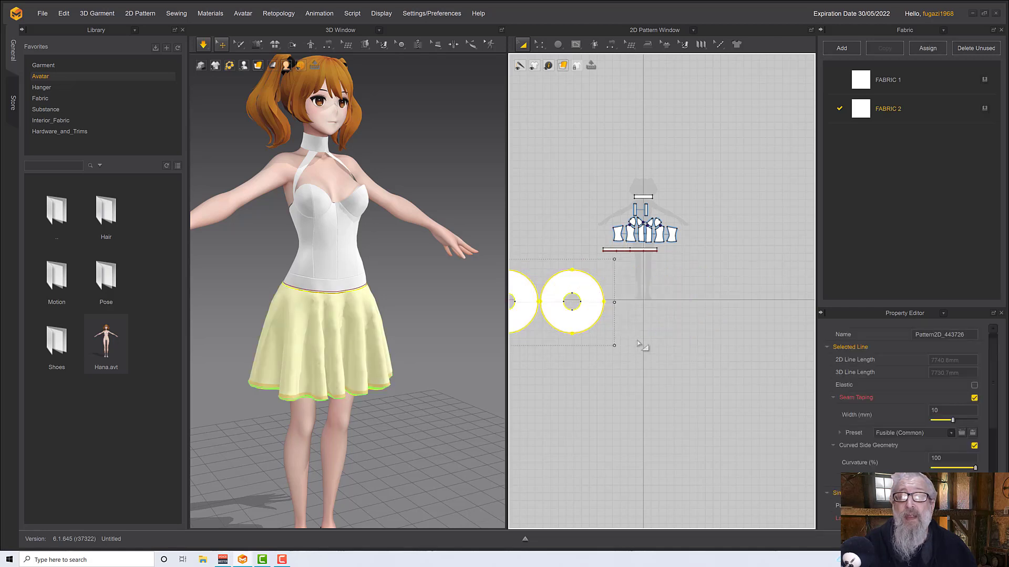
left_click(630, 342)
scroll(628, 340, "up", 3)
Step: Copy and paste the rightmost circular skirt pattern and place the duplicate beside it, below the hip band
left_click(601, 357)
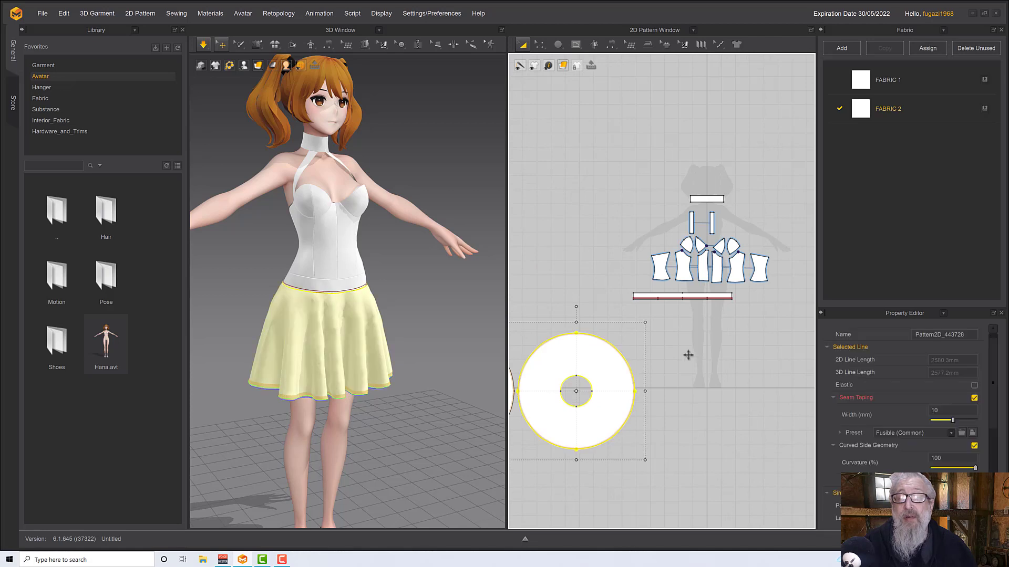
middle_click_drag(687, 354, 682, 306)
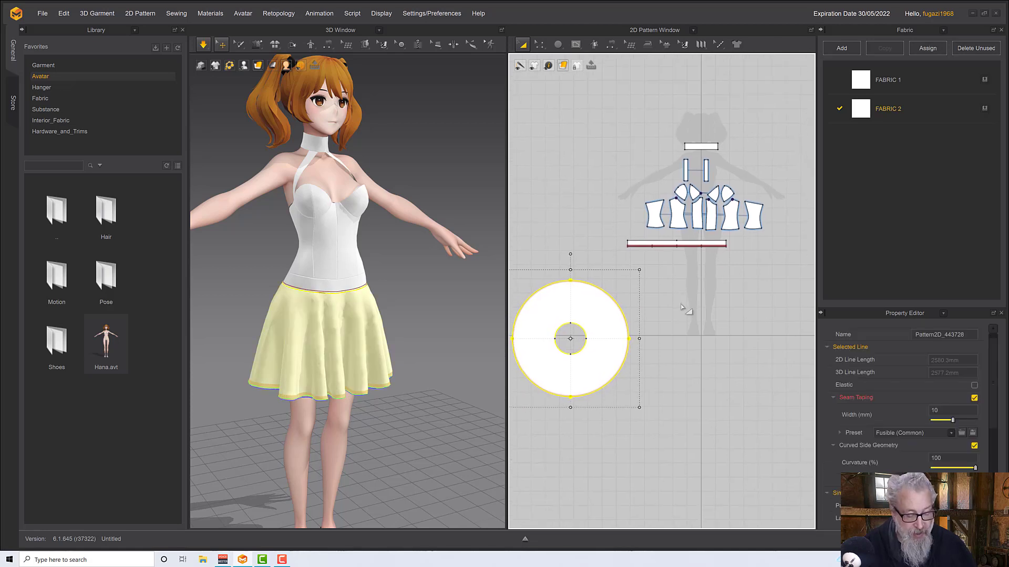
right_click(601, 304)
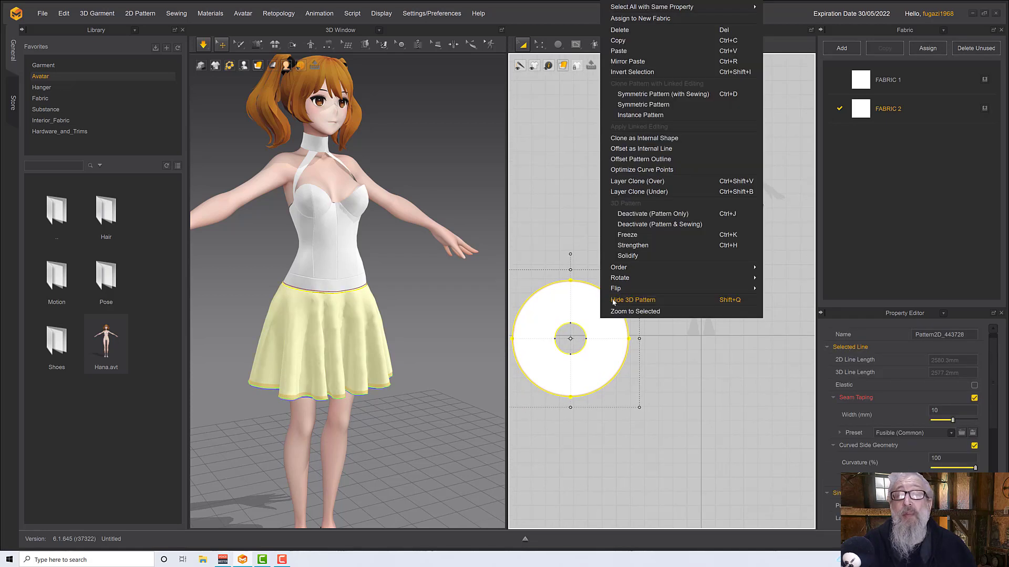
left_click(618, 41)
right_click(589, 224)
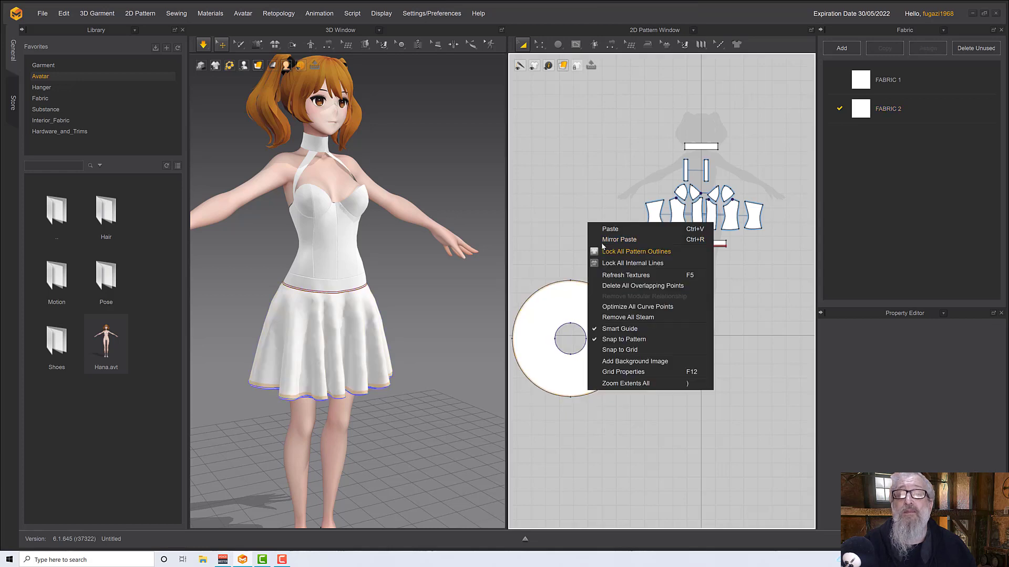
left_click(610, 230)
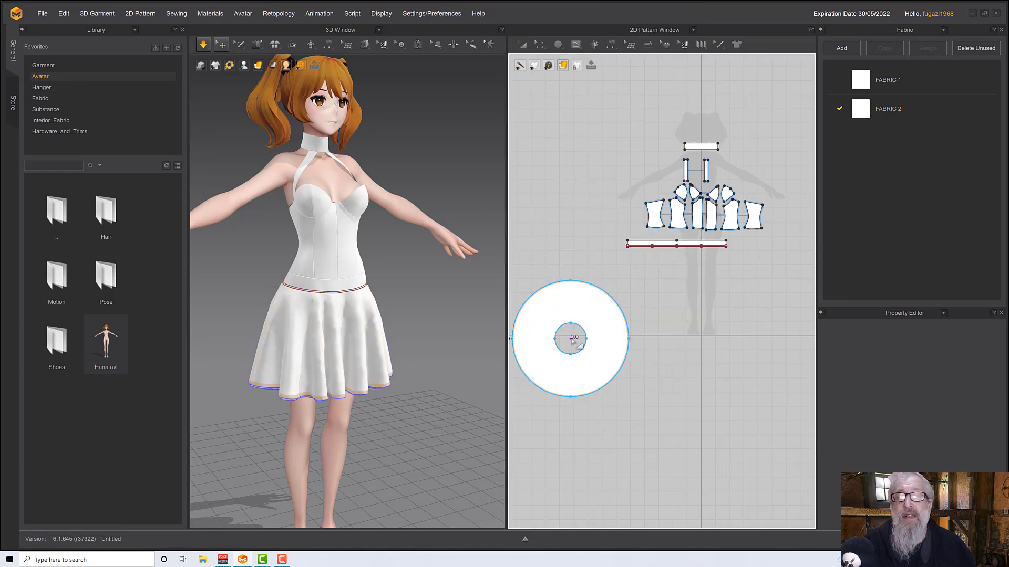
left_click(601, 341)
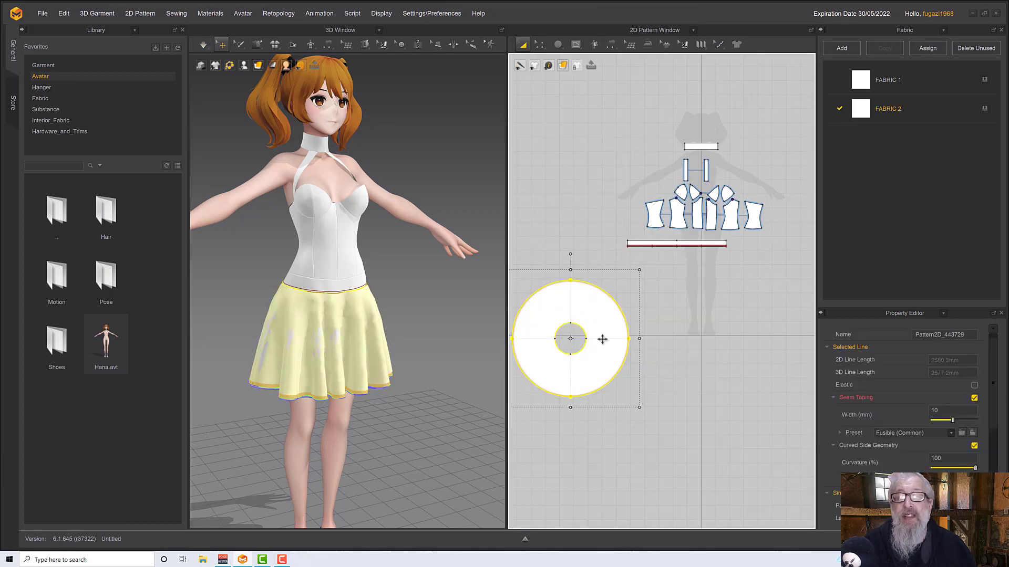
left_click_drag(604, 338, 726, 323)
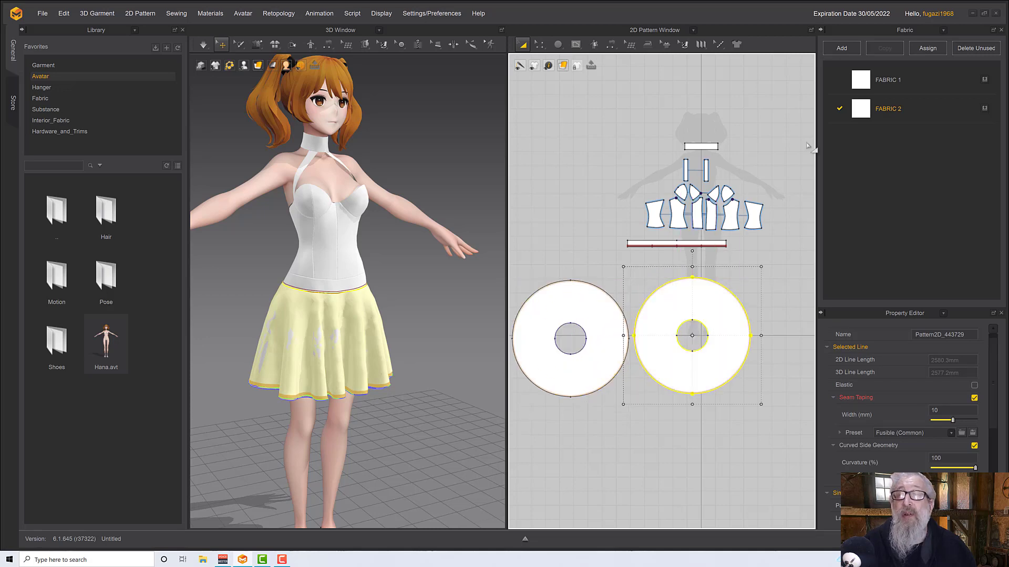
Step: Add a new fabric and rename it Skirt Upper
left_click(841, 48)
double_click(885, 137)
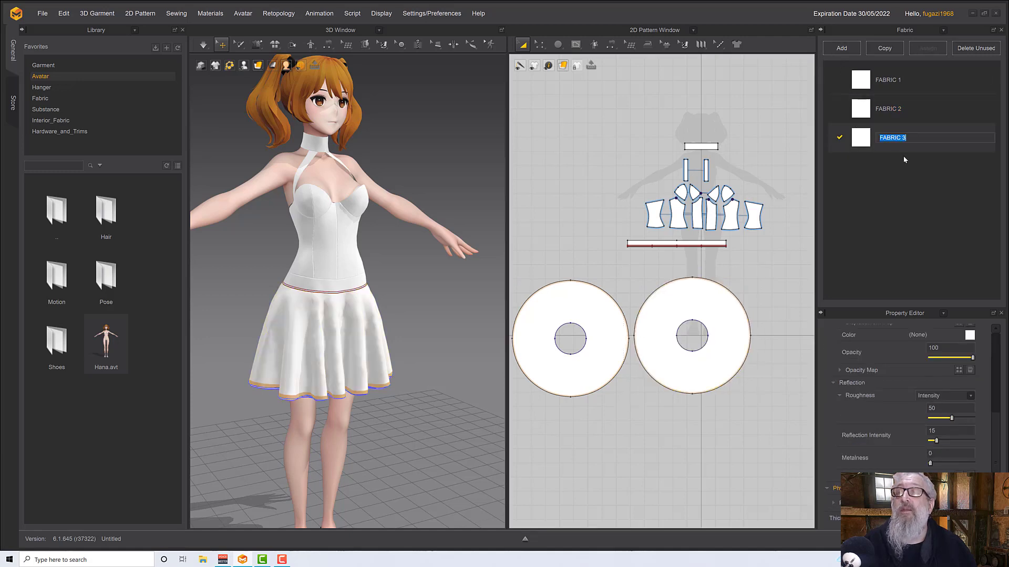
type("Skir")
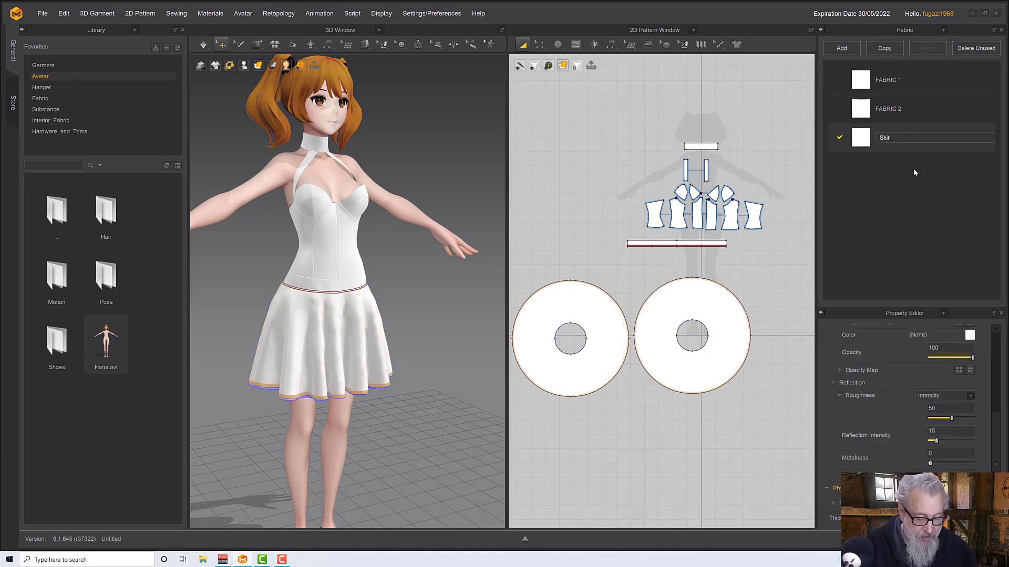
type("t Yooer#")
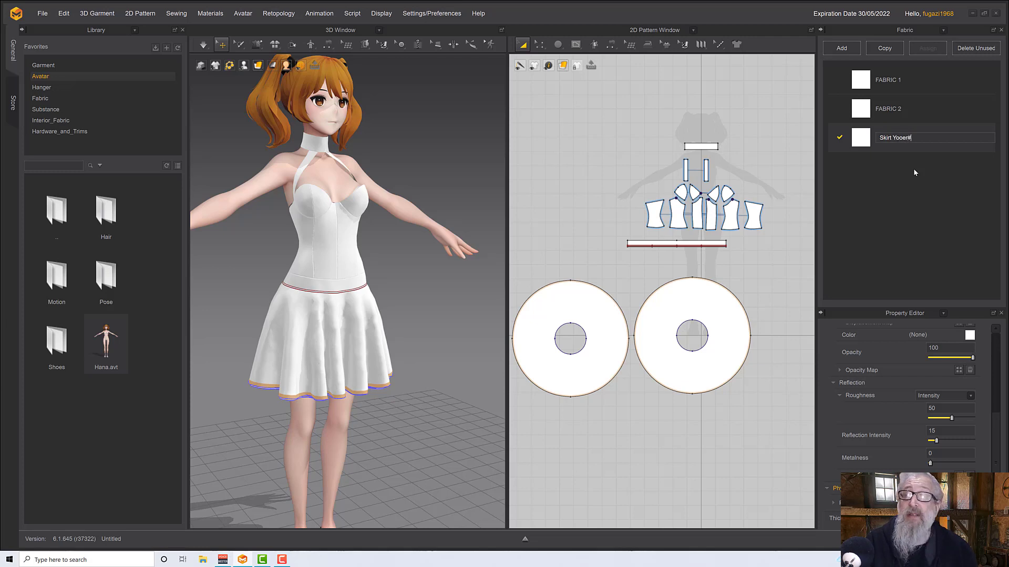
left_click_drag(893, 138, 951, 142)
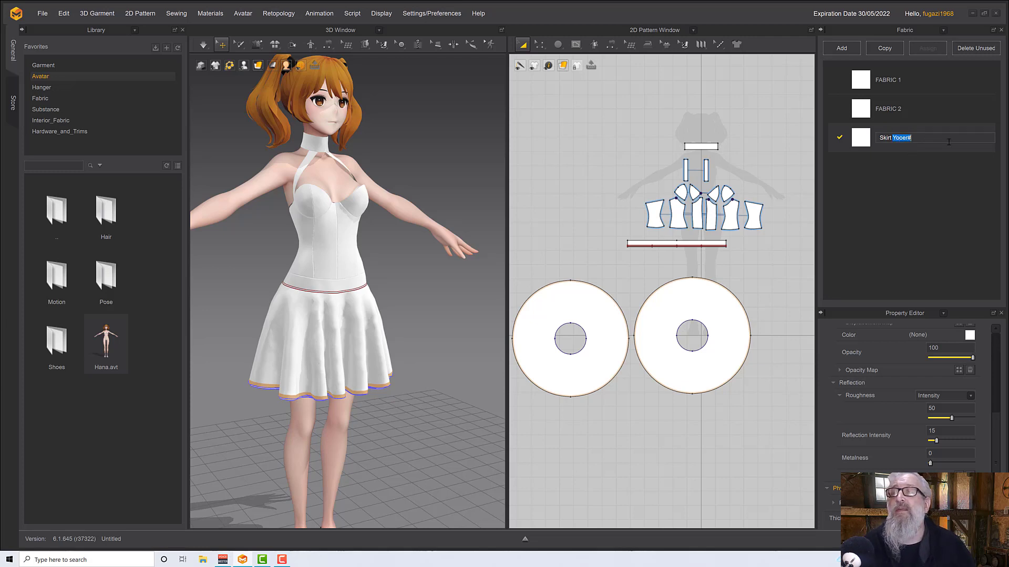
type("Upper")
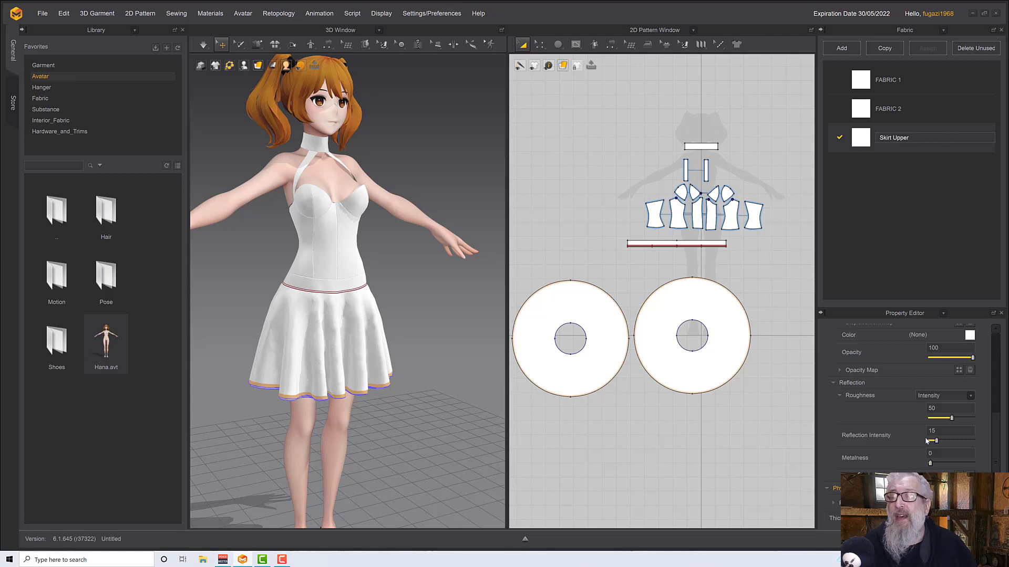
key("Return")
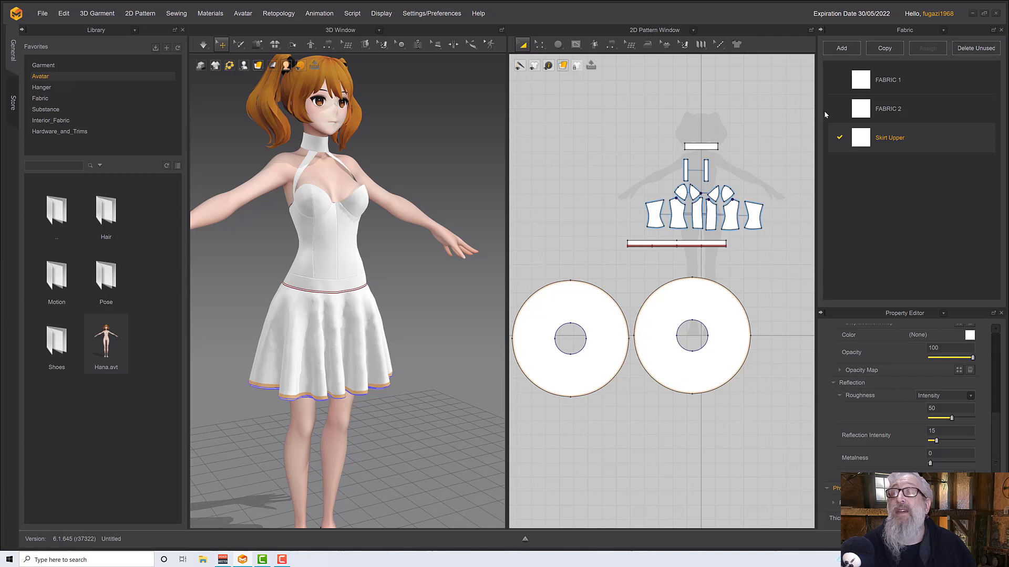
Step: Try to load the Cotton_Gabardine.zfab preset into the Skirt Upper fabric
double_click(868, 149)
double_click(858, 116)
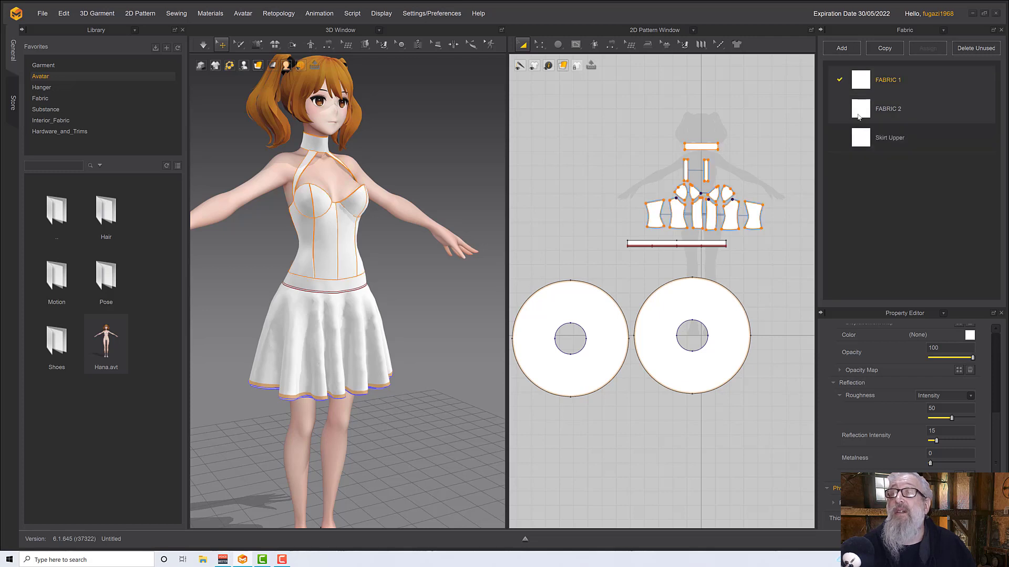
left_click(860, 137)
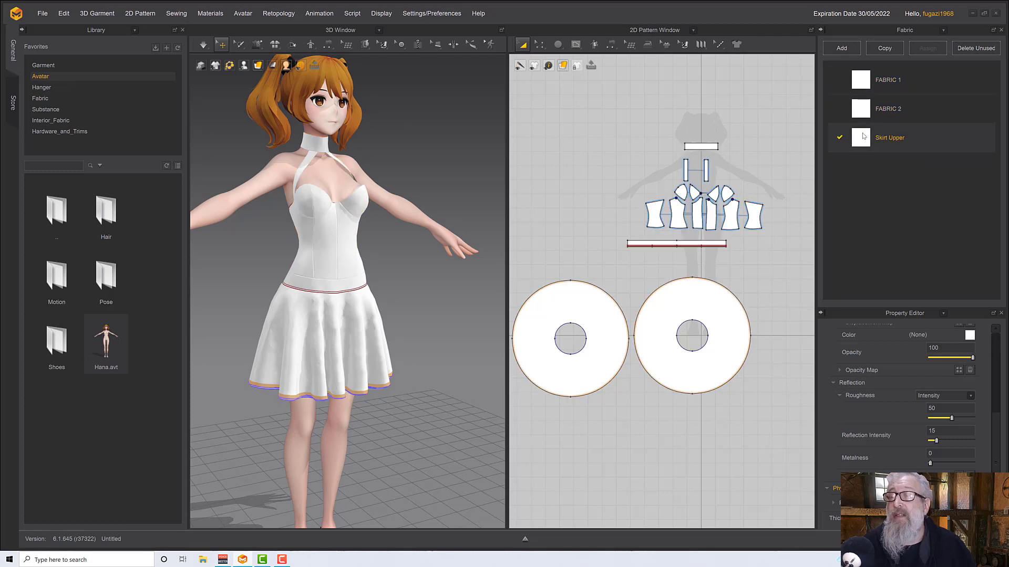
left_click(860, 89)
left_click(860, 111)
left_click(859, 138)
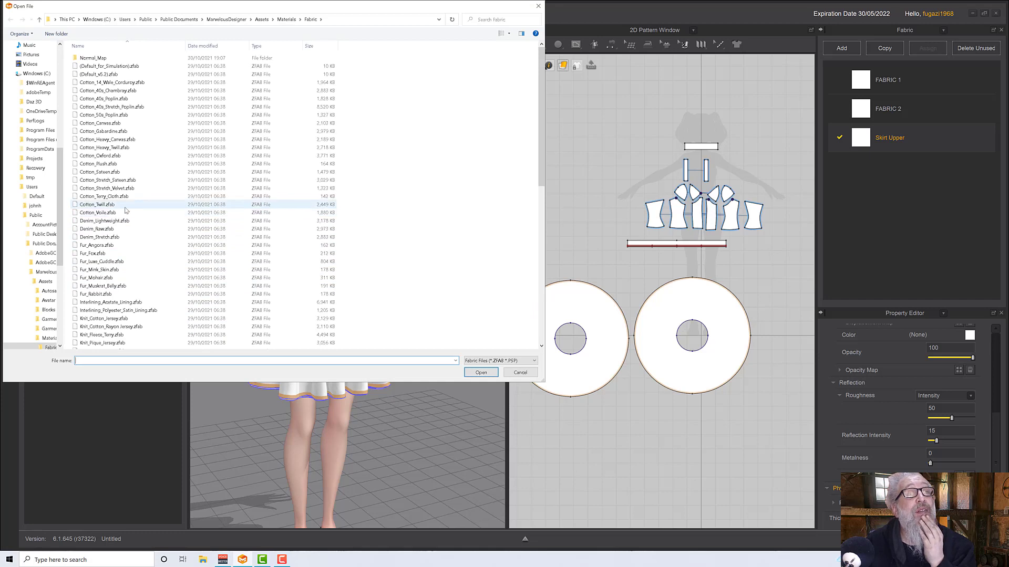
double_click(93, 132)
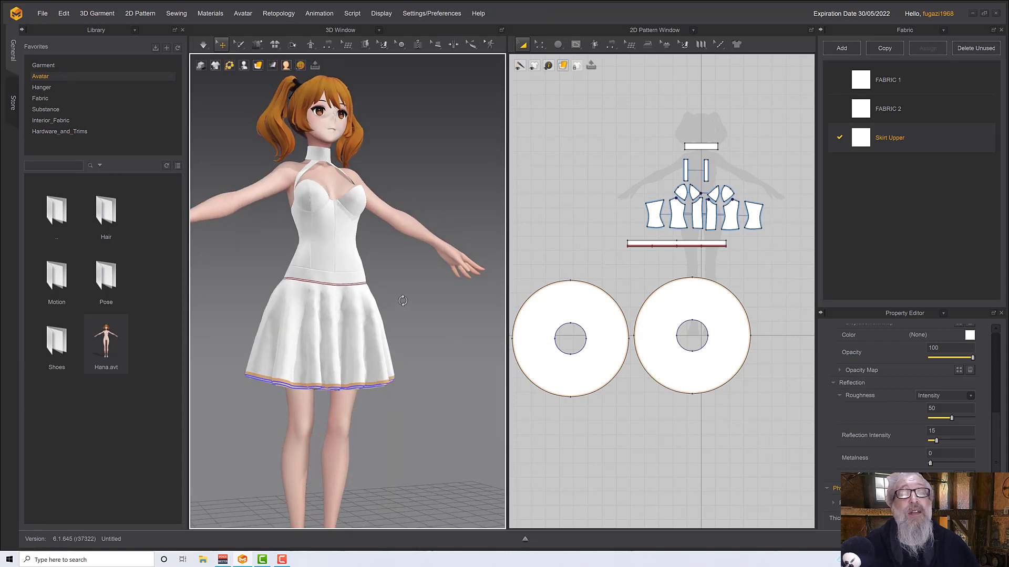
Step: Sew the upper-left quarter of the duplicated circular skirt's waist opening to the first lower segment of the hip band using Segment Sewing
left_click(715, 336)
scroll(702, 307, "down", 2)
scroll(702, 313, "up", 4)
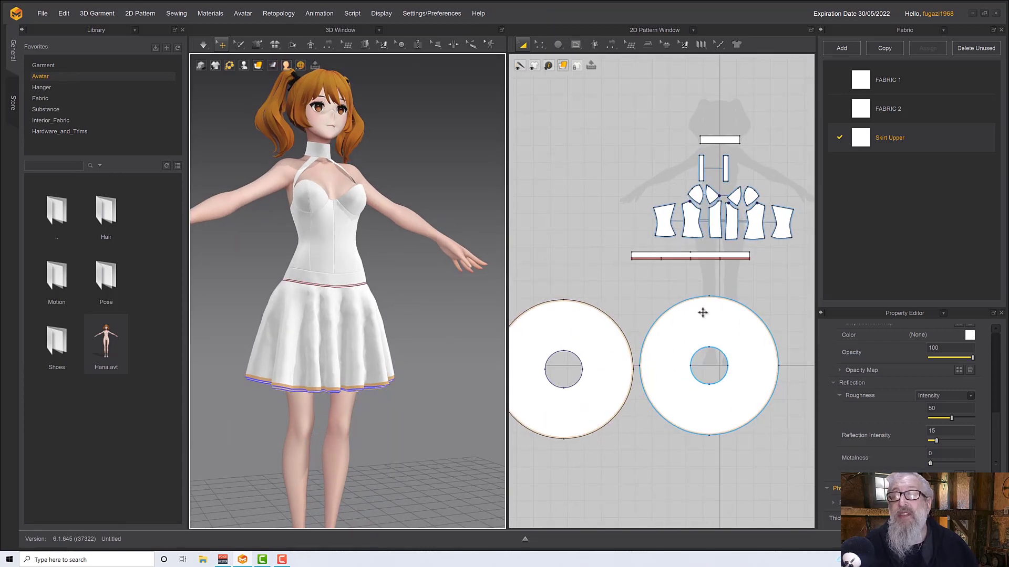
left_click(610, 44)
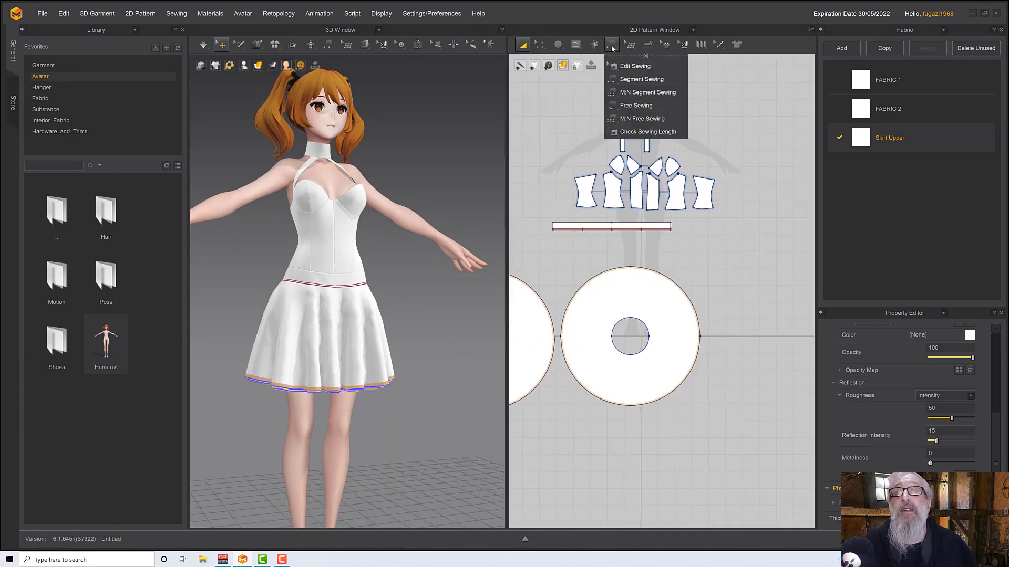
left_click(630, 79)
scroll(638, 329, "down", 1)
scroll(641, 341, "up", 2)
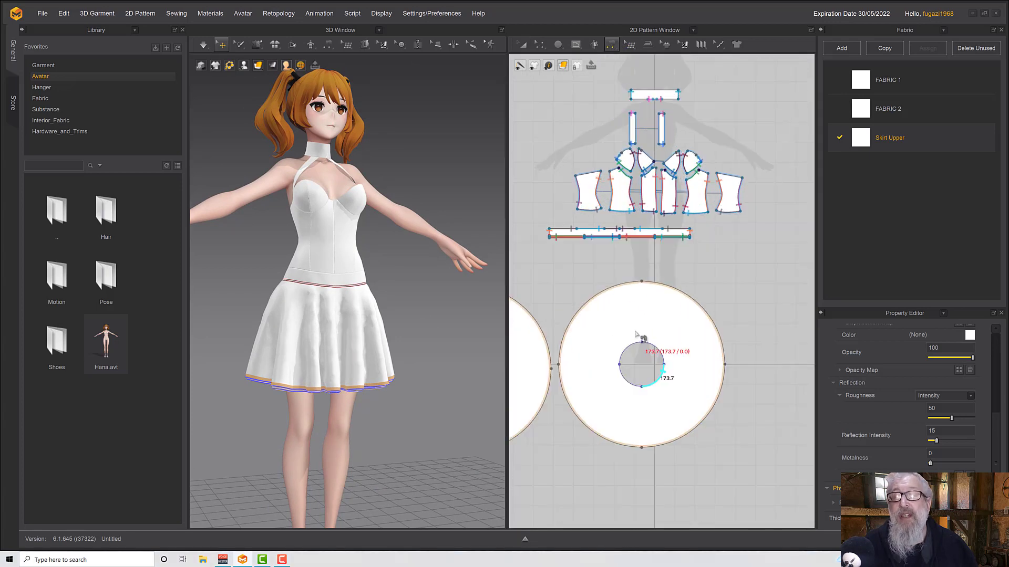
left_click(637, 349)
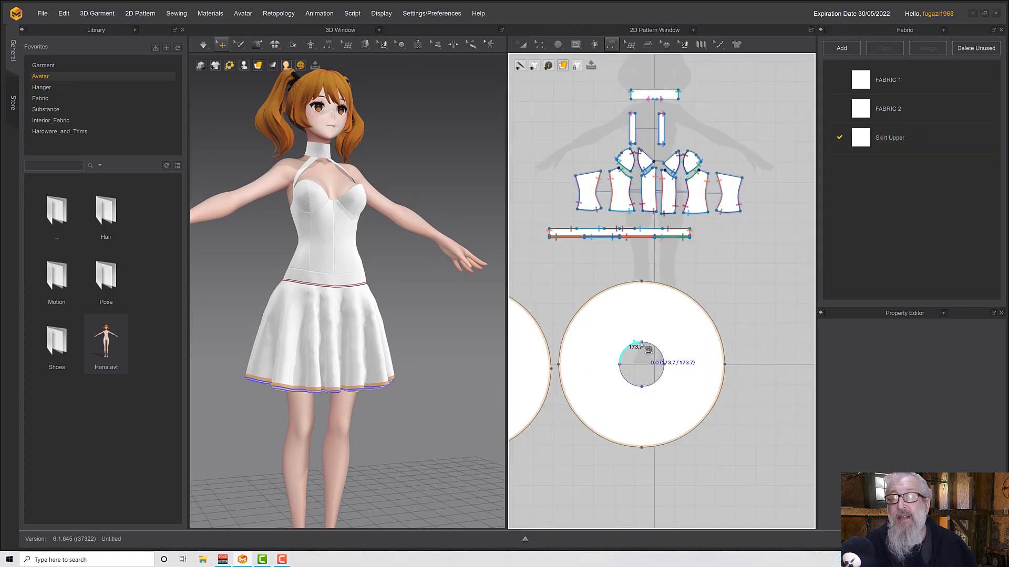
scroll(581, 265, "up", 2)
scroll(572, 266, "up", 1)
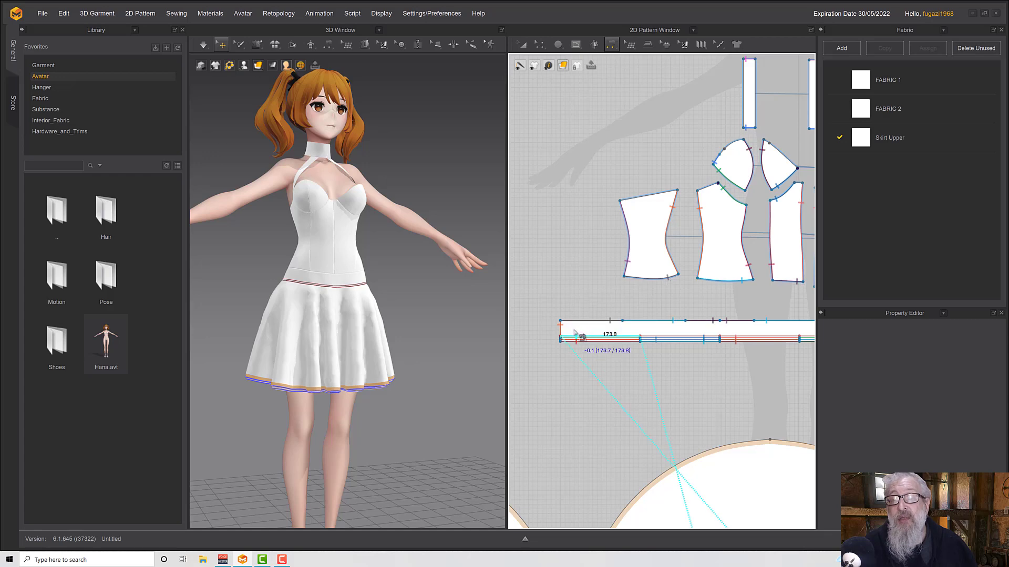
left_click(616, 362)
scroll(615, 363, "down", 1)
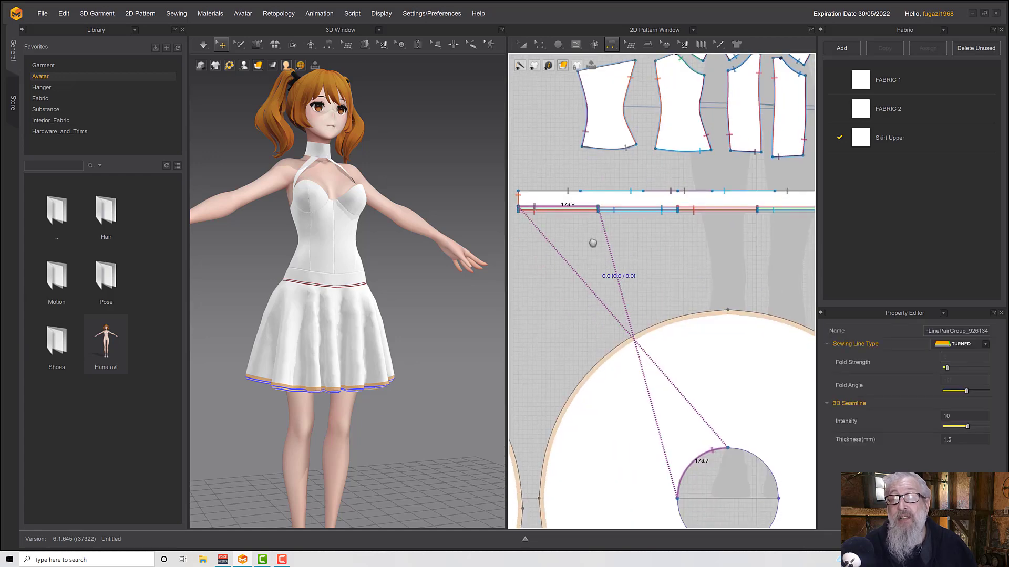
Step: Sew the remaining three quarters of the duplicated skirt's waist opening to the matching lower segments of the hip band
left_click(704, 496)
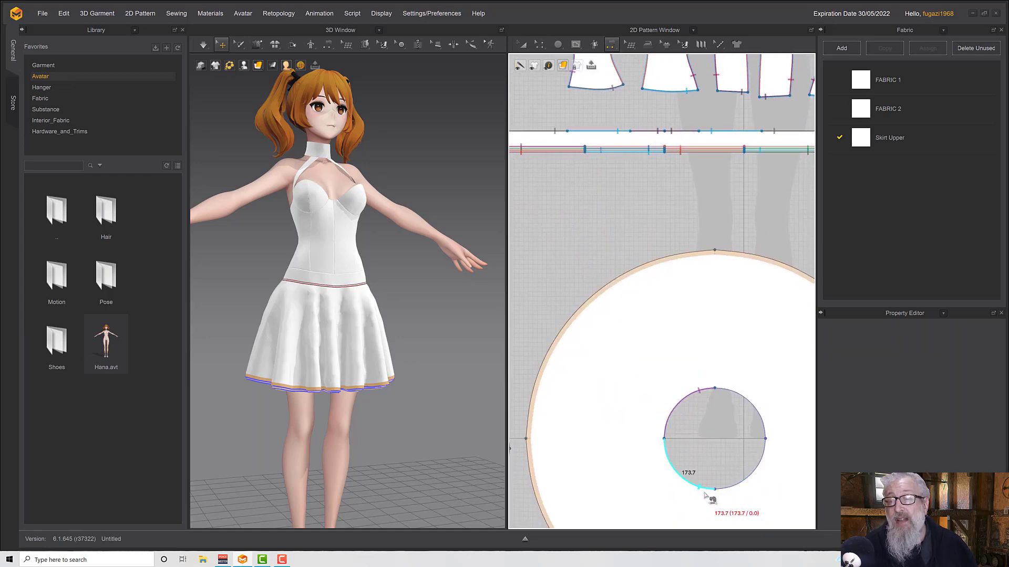
right_click_drag(671, 280, 668, 397)
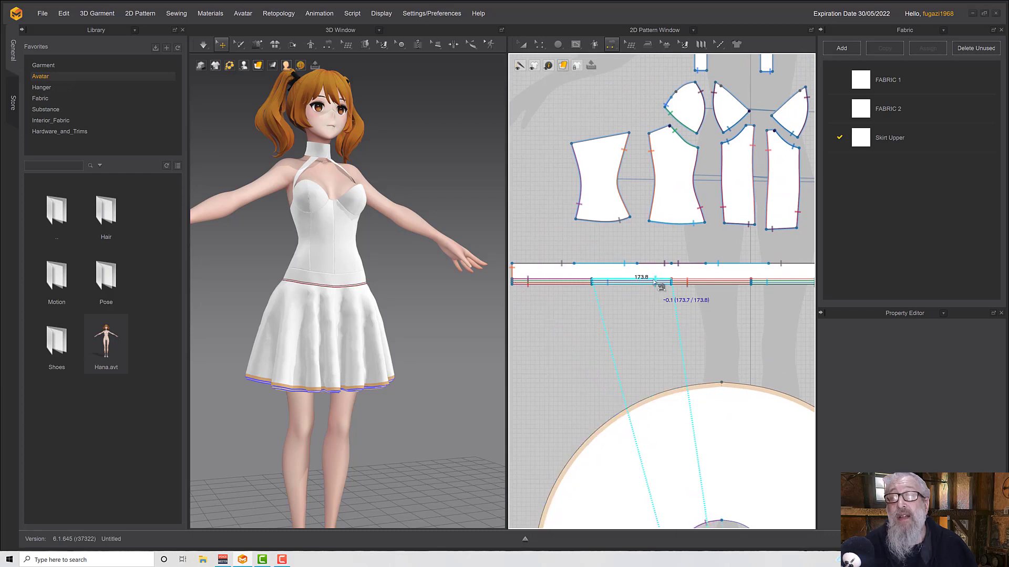
scroll(658, 311, "down", 2)
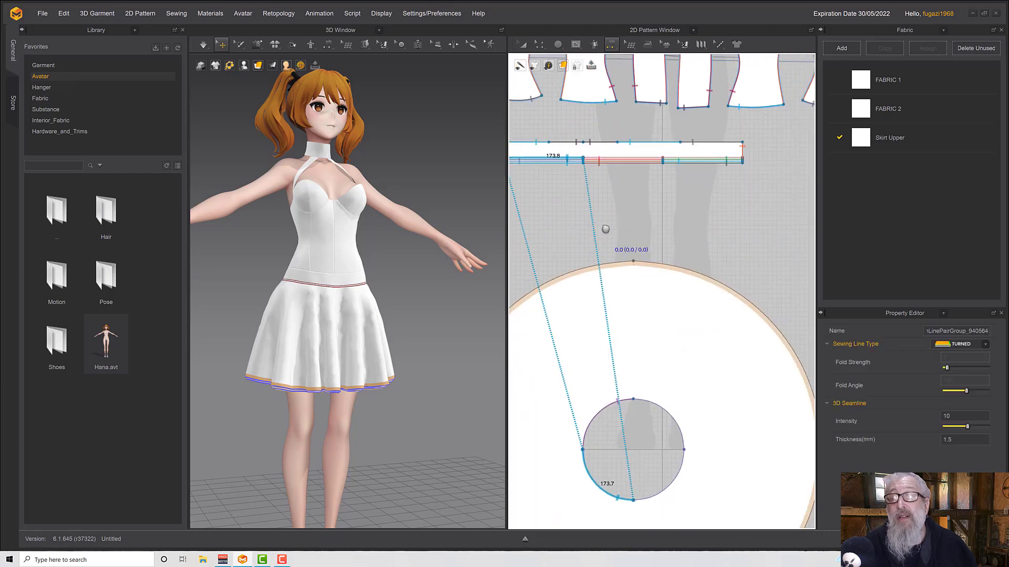
middle_click_drag(648, 280, 633, 377)
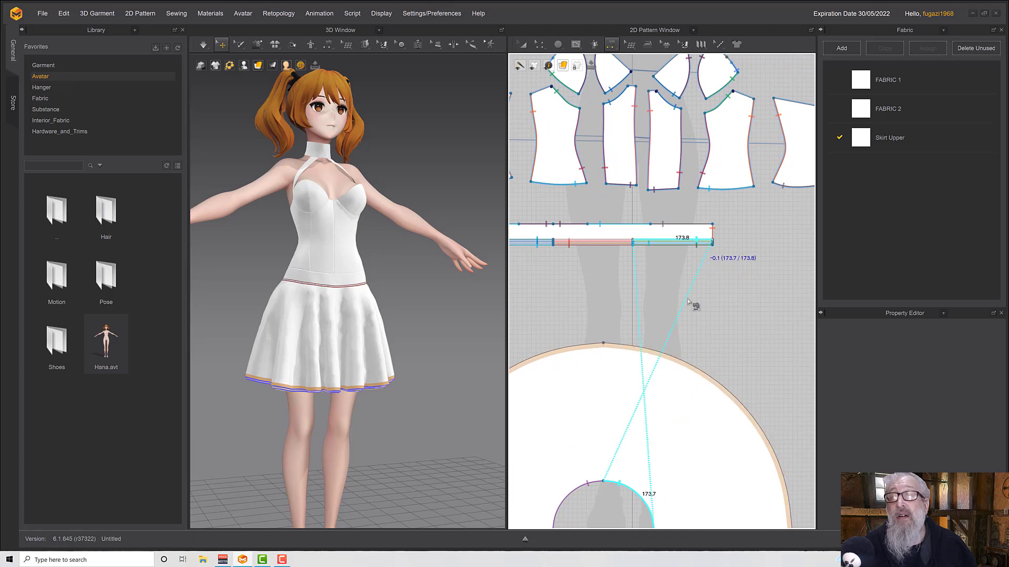
middle_click_drag(688, 302, 718, 216)
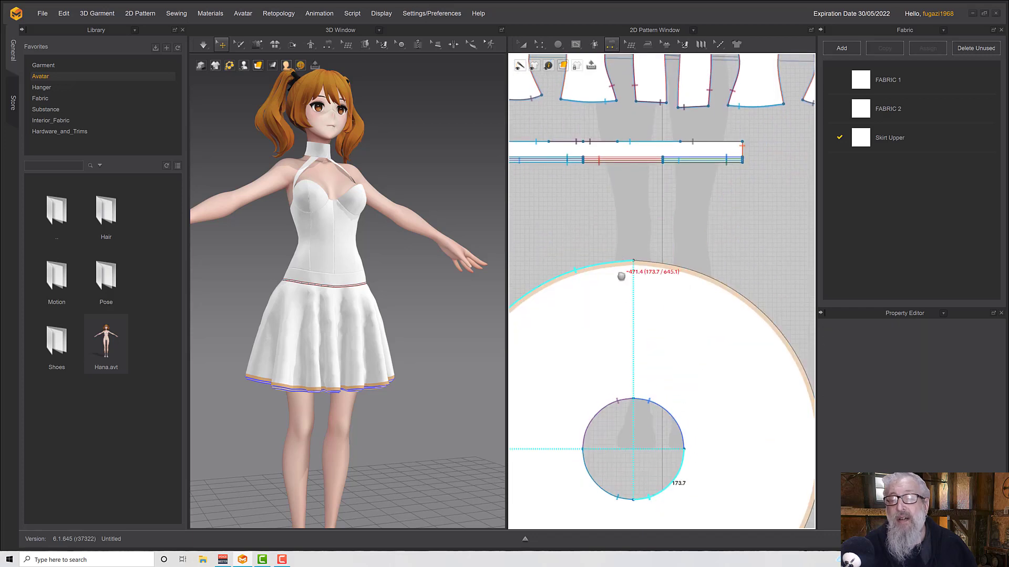
middle_click_drag(621, 276, 634, 406)
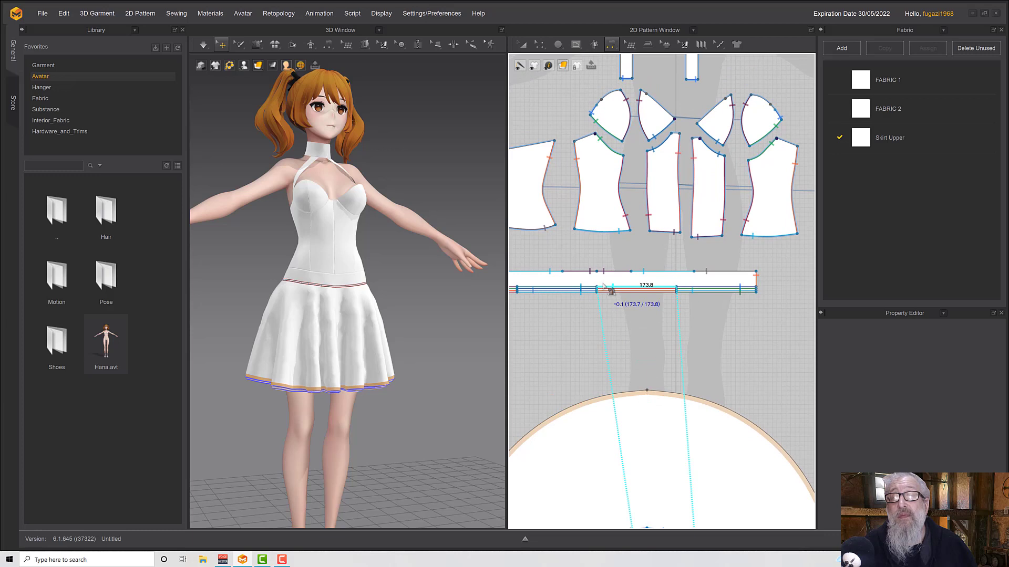
scroll(404, 345, "down", 2)
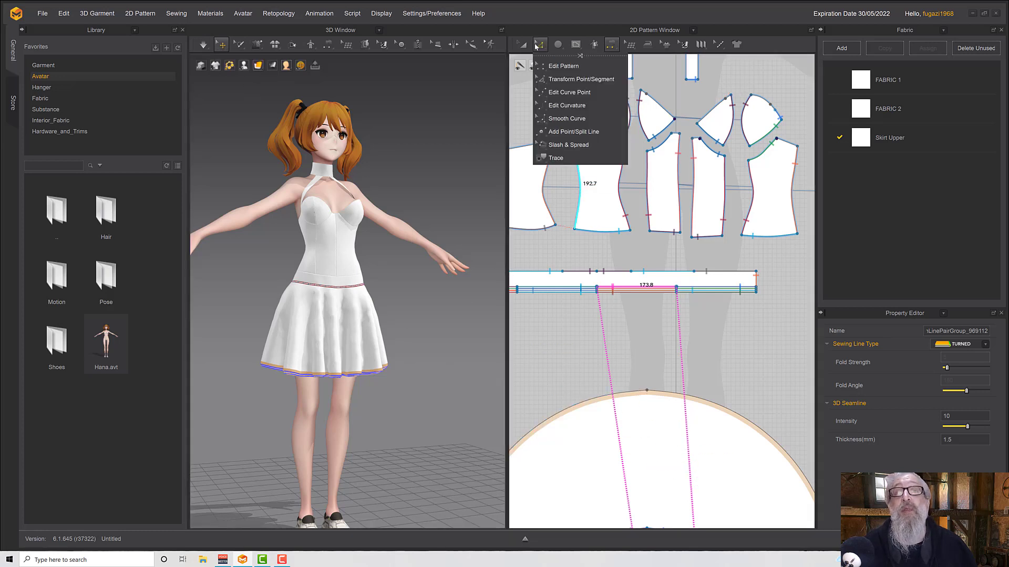
Step: Try to raise a skirt layer above the others on the avatar and simulate its drape, then undo the simulation
left_click(523, 44)
left_click(596, 404)
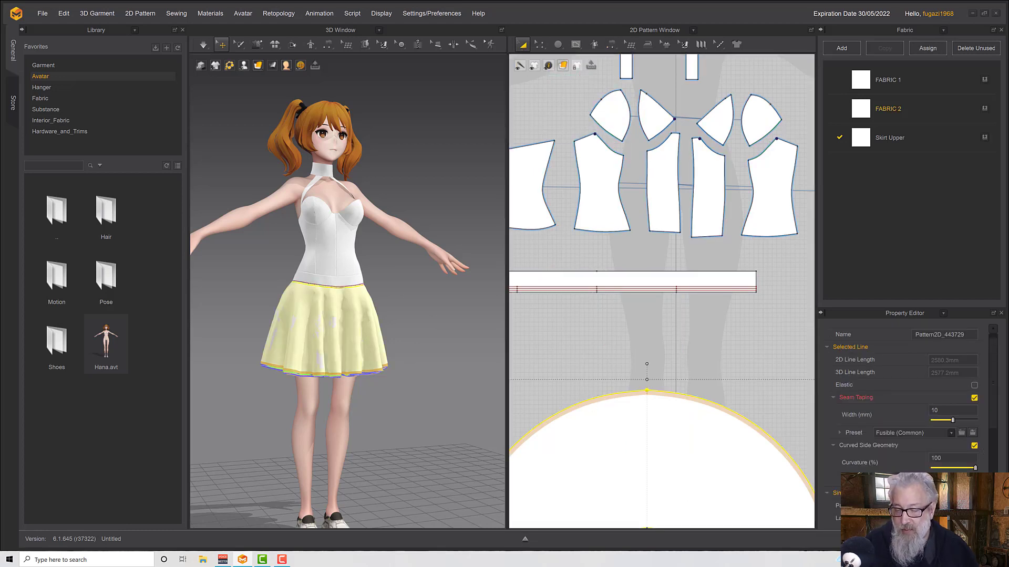
scroll(369, 341, "up", 2)
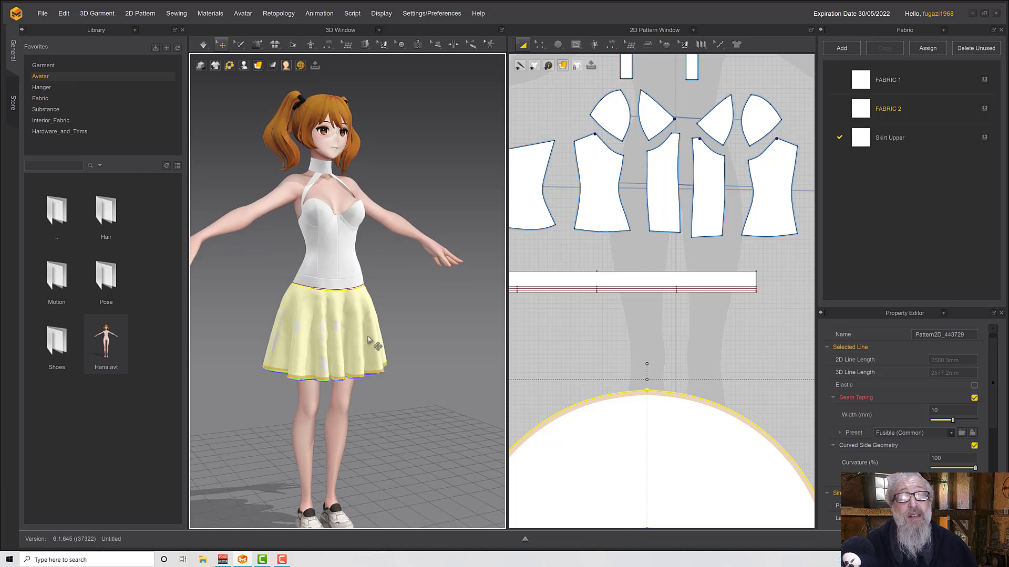
left_click(341, 299)
right_click_drag(353, 295, 354, 339)
scroll(354, 340, "up", 4)
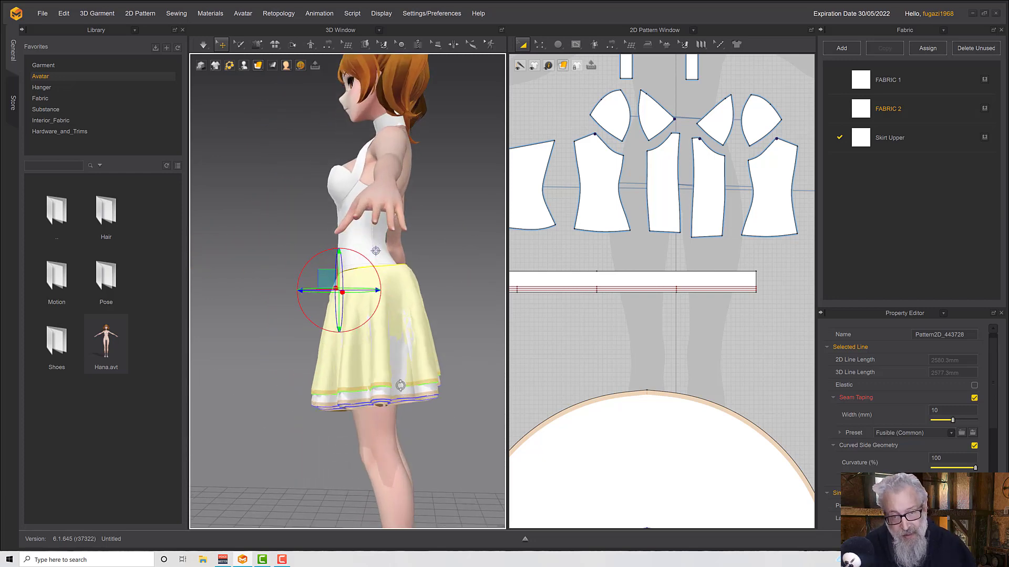
right_click_drag(400, 385, 414, 388)
key("space")
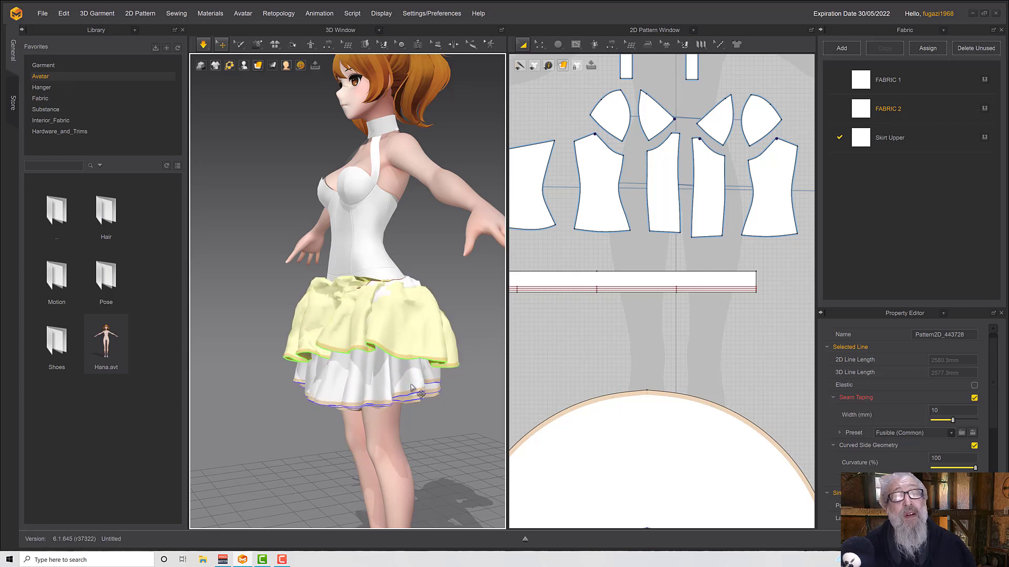
scroll(655, 403, "down", 4)
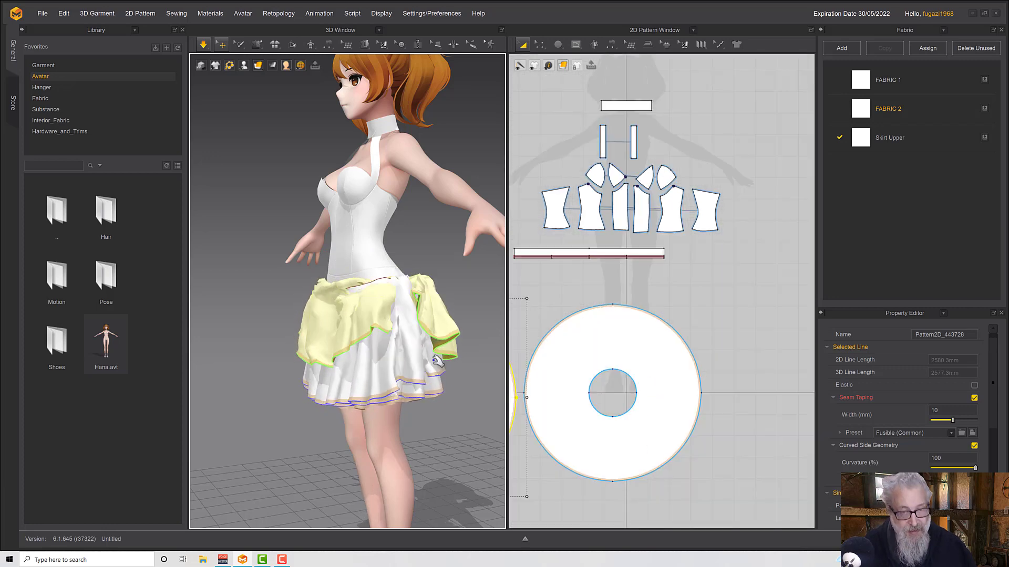
key("space")
key("ctrl+z")
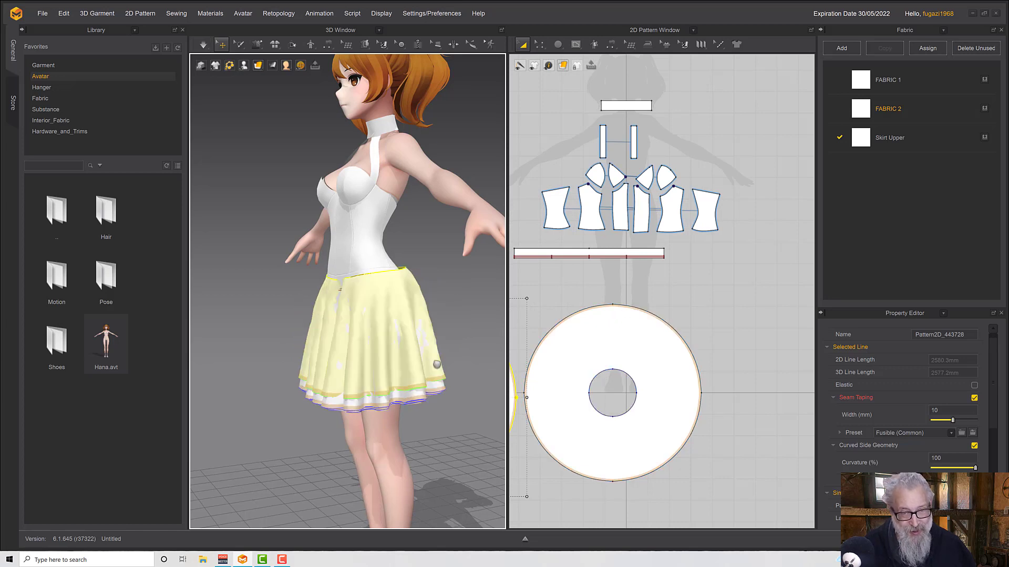
Step: Select the newly sewn circular skirt pattern and move its 3D piece slightly upward above the other skirt layers
left_click(554, 418)
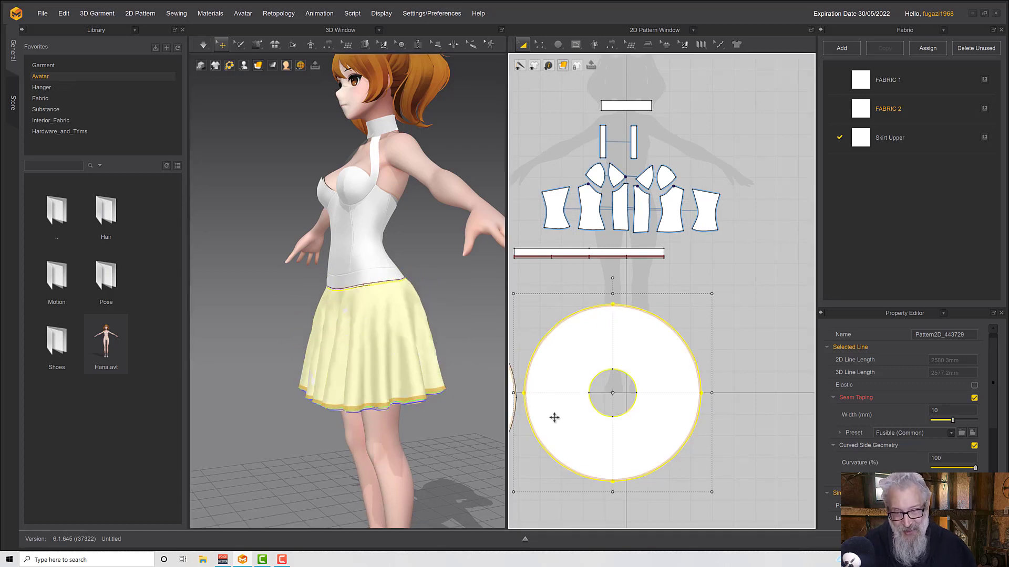
right_click(442, 384)
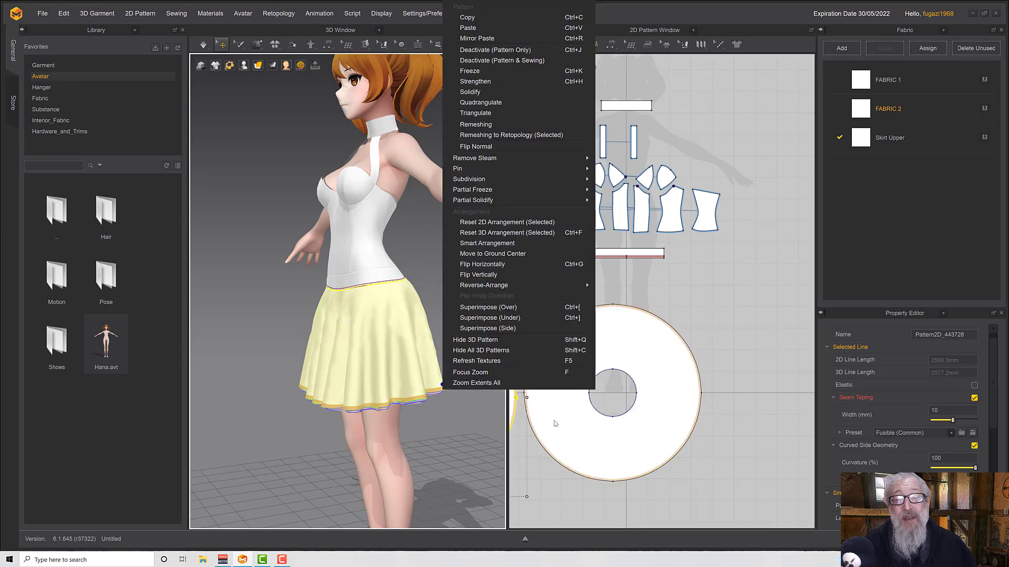
left_click(554, 423)
left_click(440, 348)
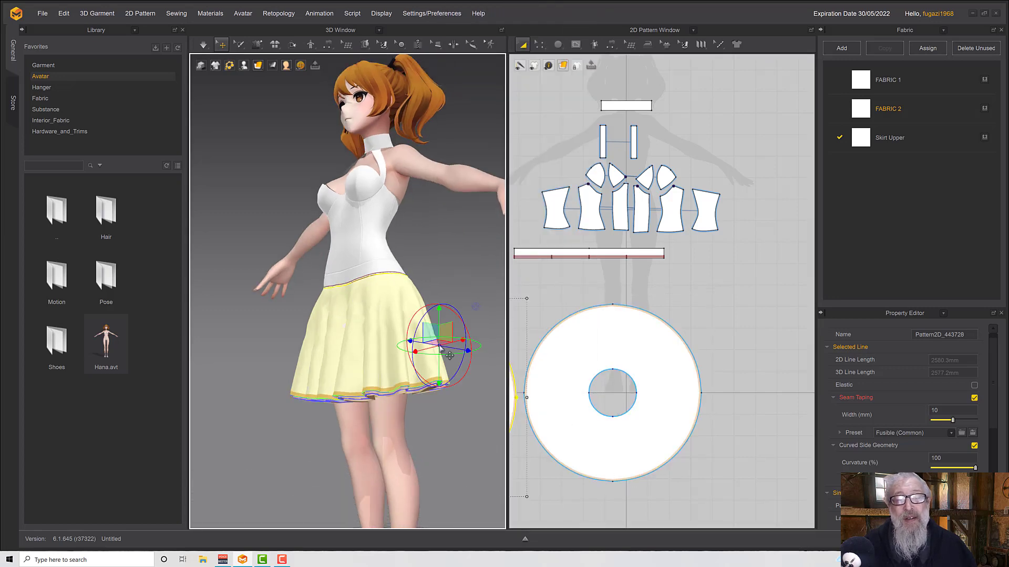
left_click(541, 368)
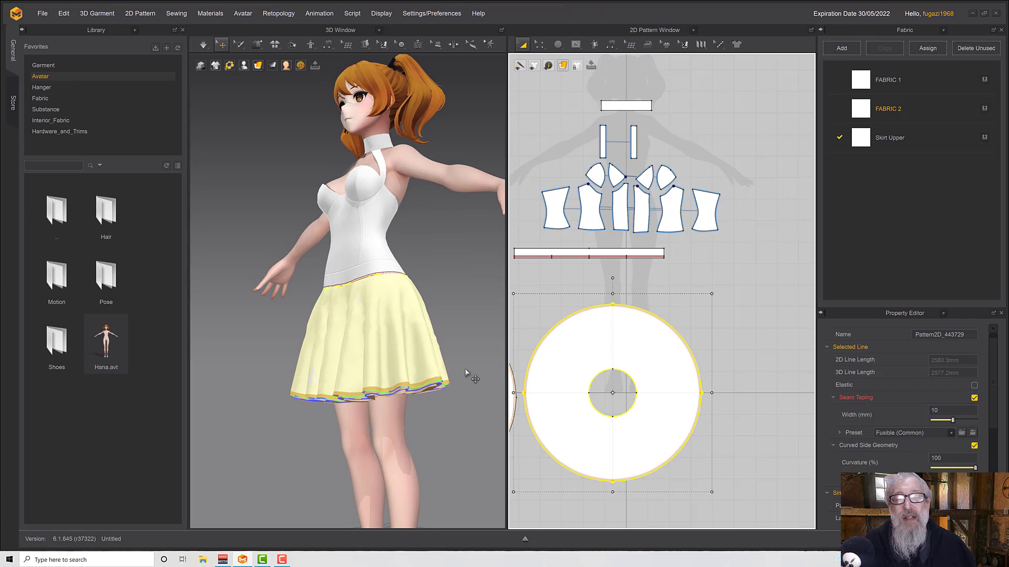
right_click_drag(465, 373, 455, 366)
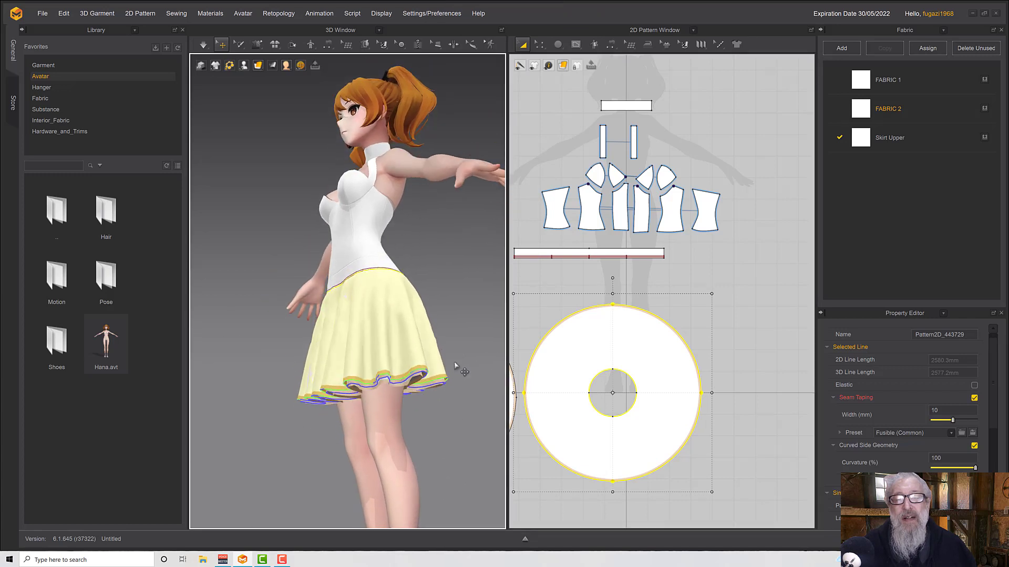
left_click(430, 326)
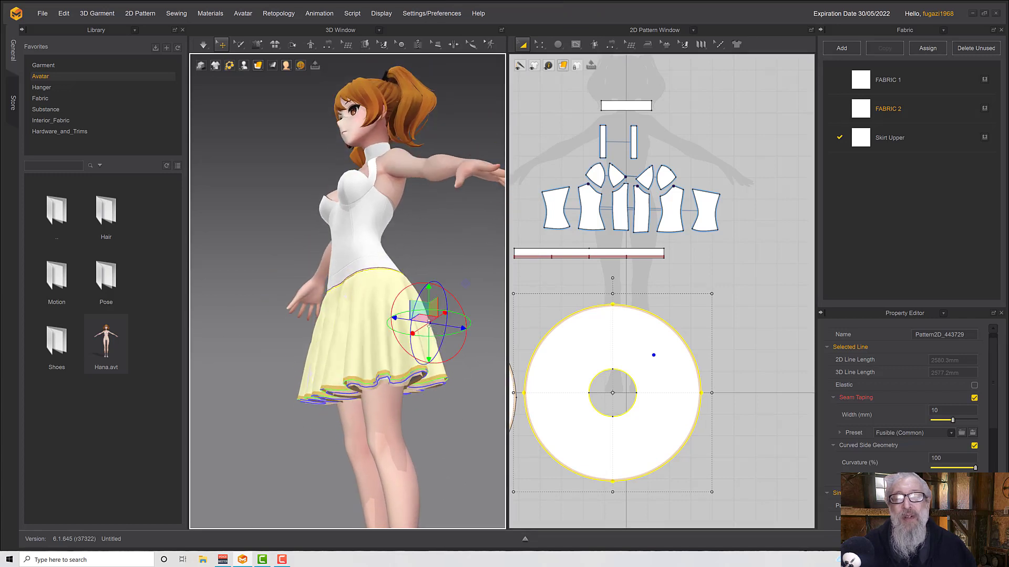
middle_click_drag(493, 325, 504, 346)
left_click_drag(440, 311, 440, 299)
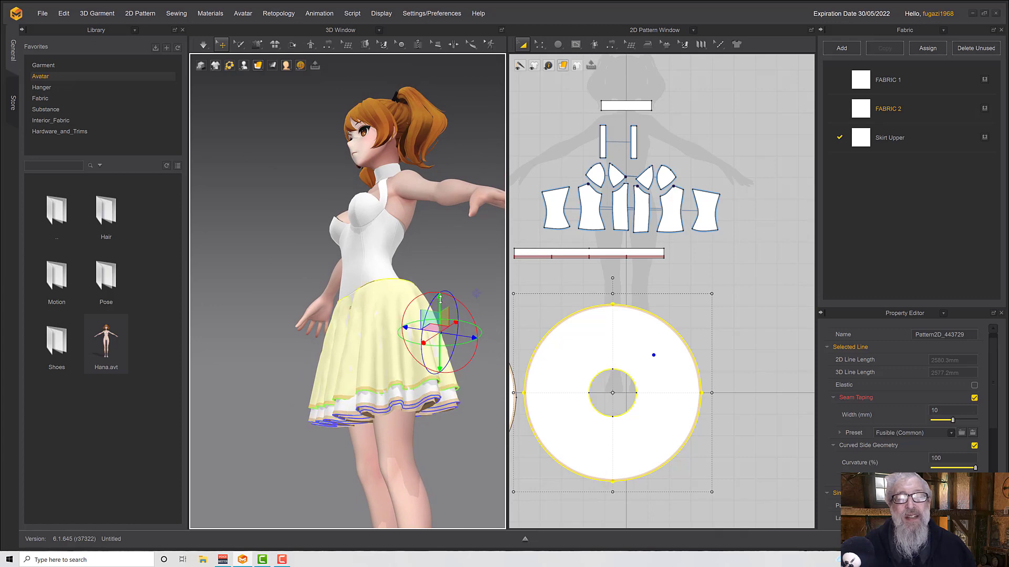
Step: Simulate the garment and tug the front of the top skirt layer so it settles over the lower layers
key("space")
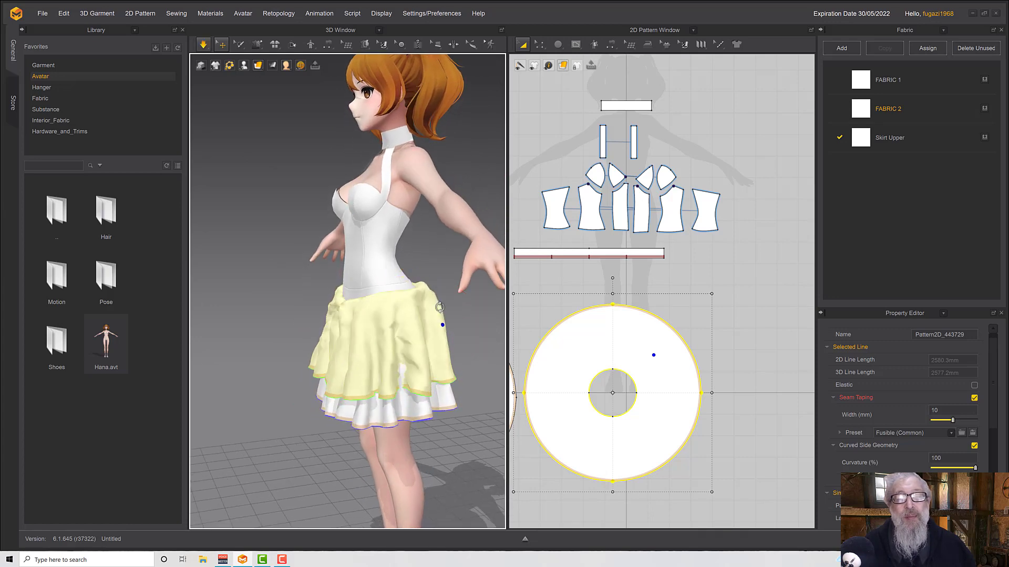
right_click_drag(446, 311, 464, 331)
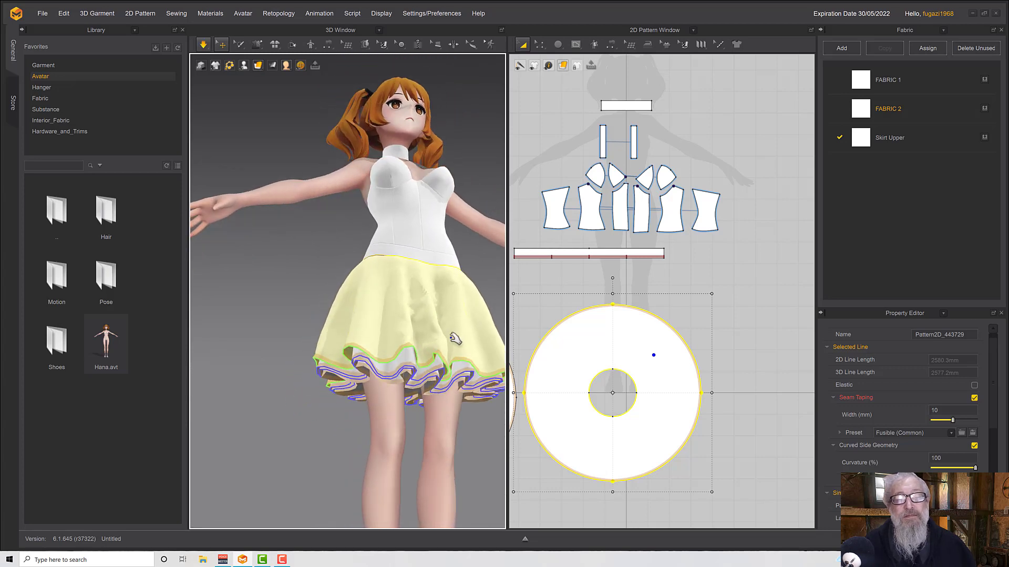
left_click_drag(451, 325, 454, 316)
key("space")
right_click_drag(454, 316, 336, 302)
key("space")
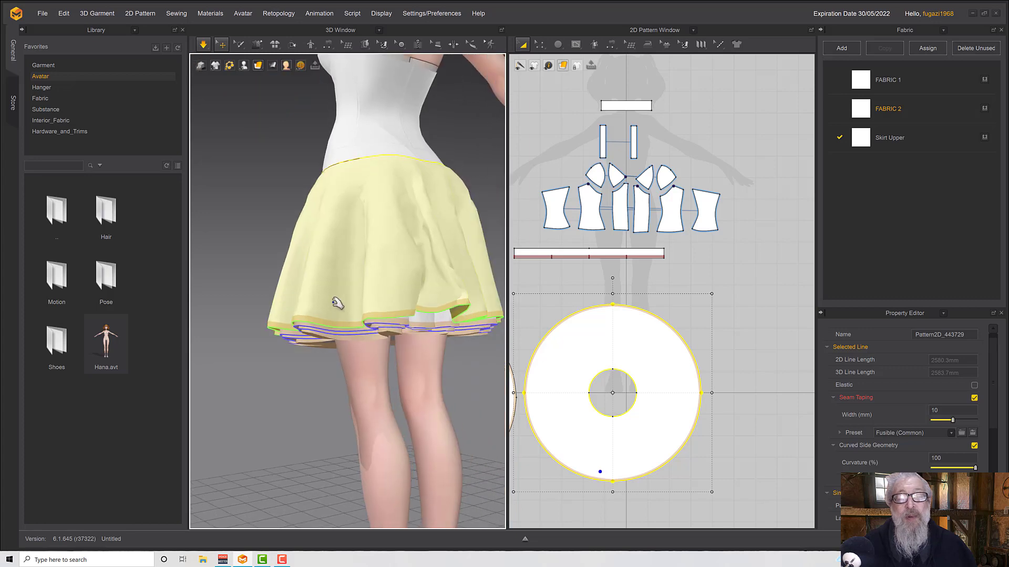
Step: Pull the top skirt layer's hem during simulation to straighten its folded edges around the avatar
scroll(341, 305, "down", 1)
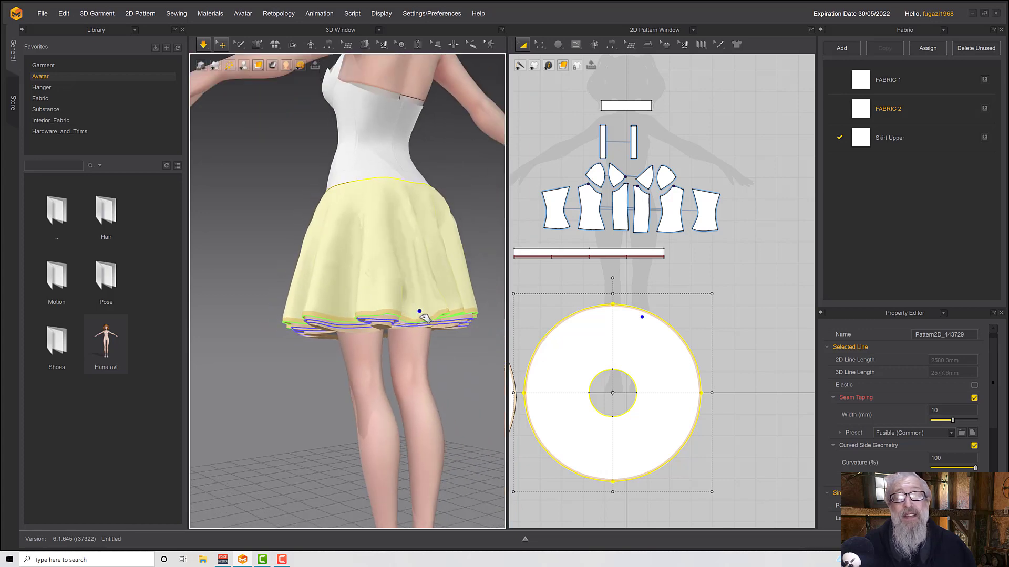
right_click_drag(453, 317, 505, 323)
left_click_drag(328, 371, 317, 339)
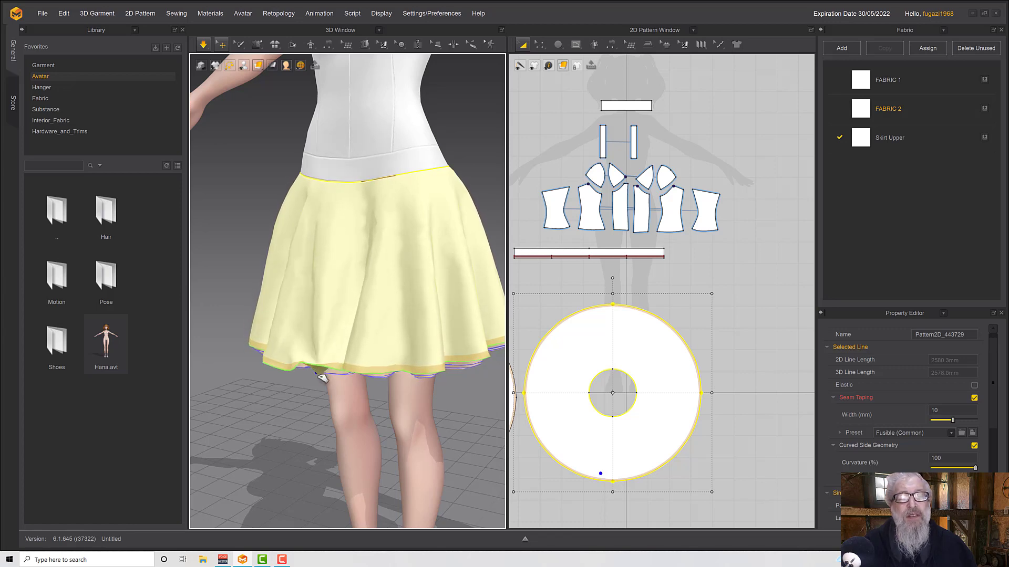
right_click_drag(326, 372, 376, 369)
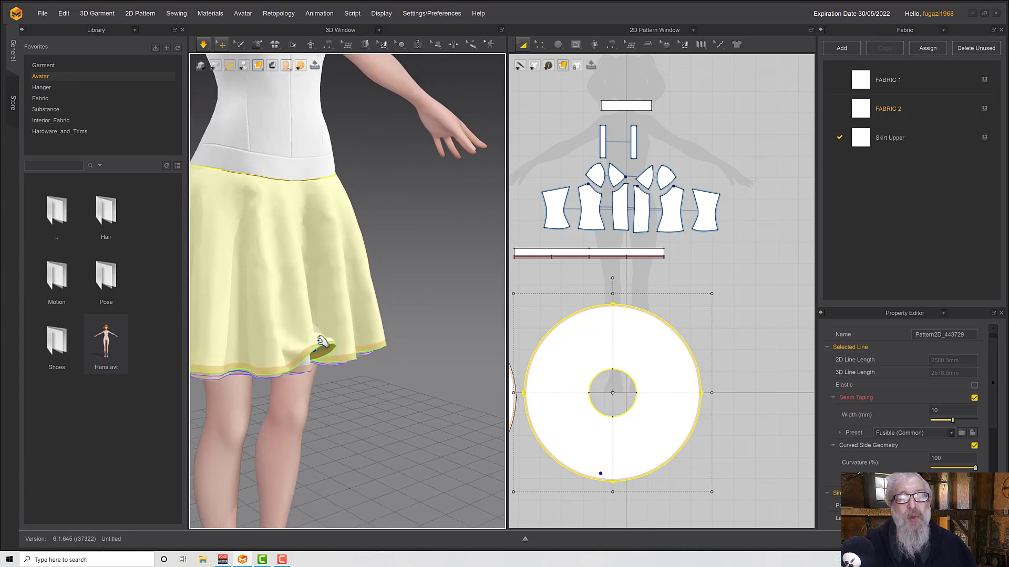
left_click_drag(322, 342, 312, 368)
scroll(329, 391, "down", 1)
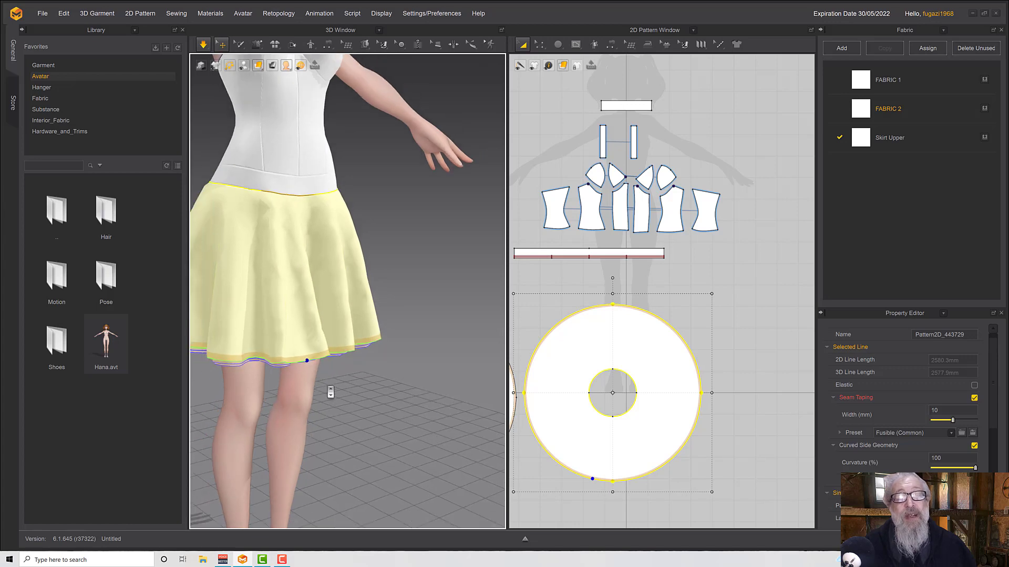
Step: Load the Linen.zfab fabric file into the Skirt Upper fabric
double_click(855, 147)
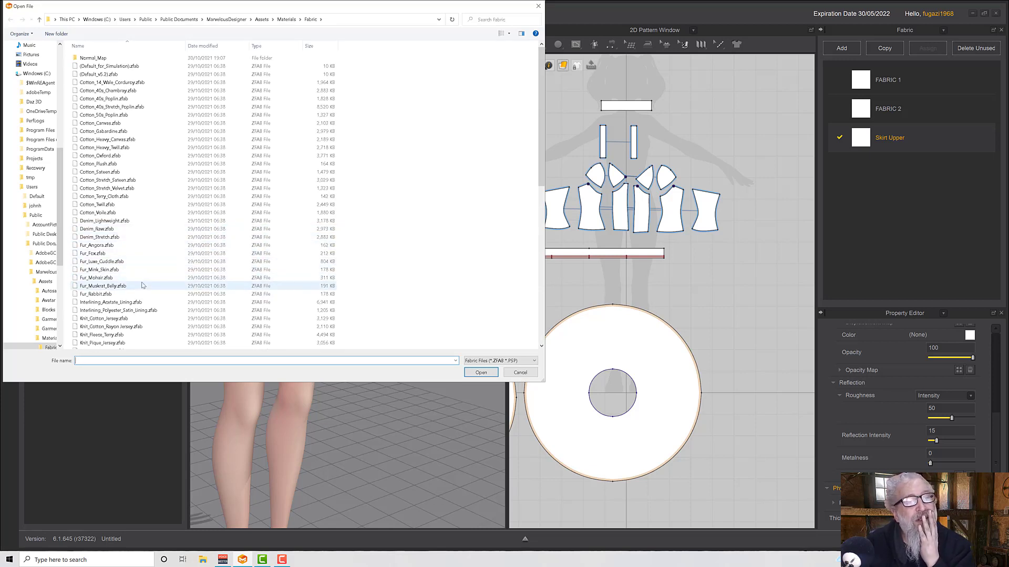
left_click(139, 310)
scroll(137, 314, "down", 2)
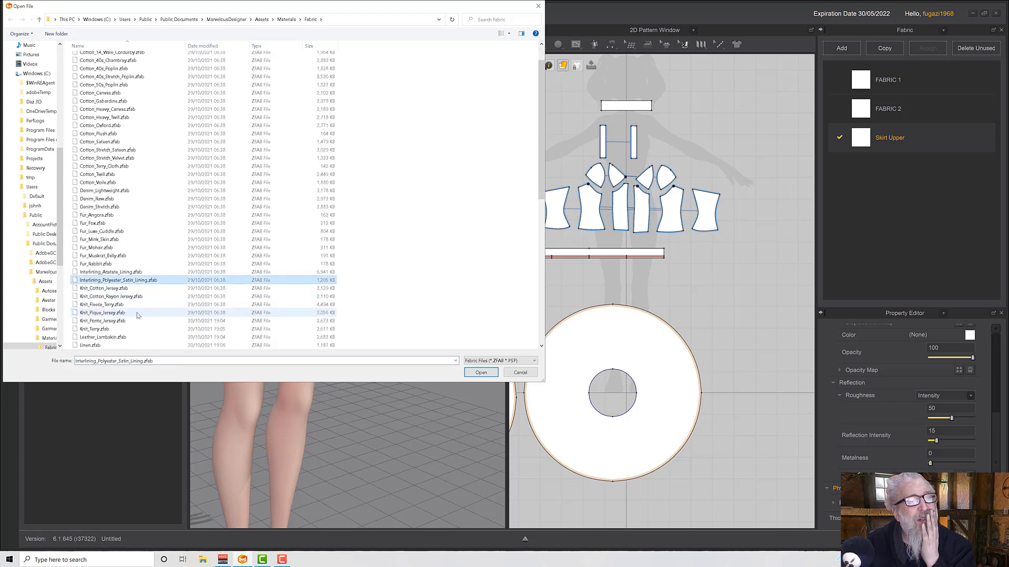
scroll(137, 314, "down", 1)
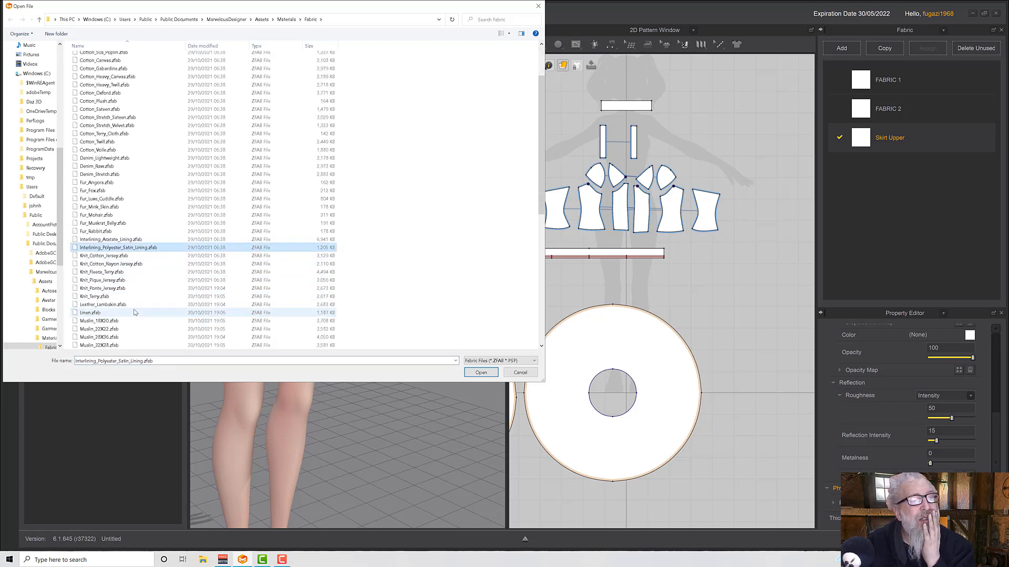
double_click(134, 312)
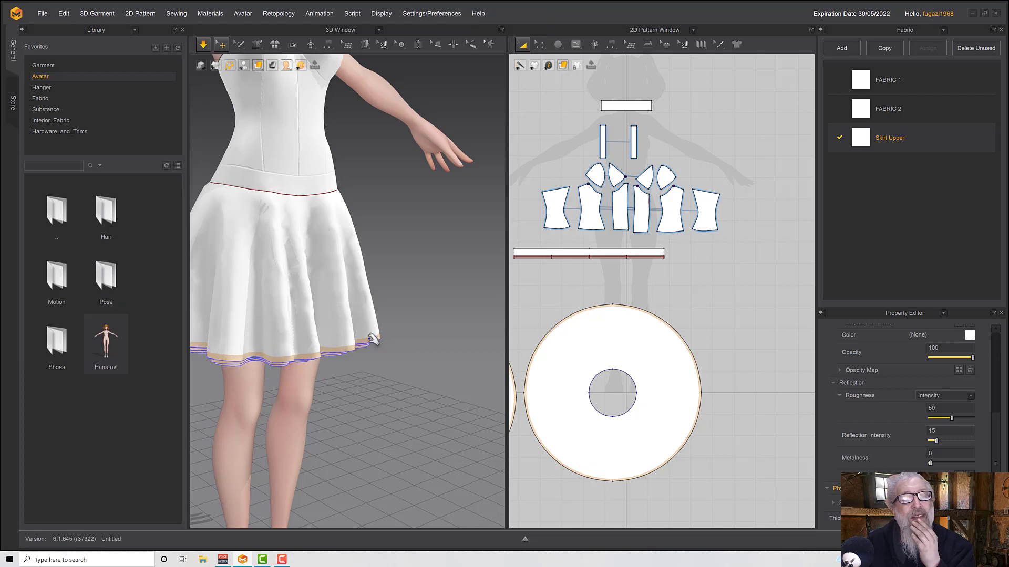
Step: Select the circular top skirt pattern and run the simulation to check how the layer drapes with its new fabric
right_click_drag(389, 327, 336, 313)
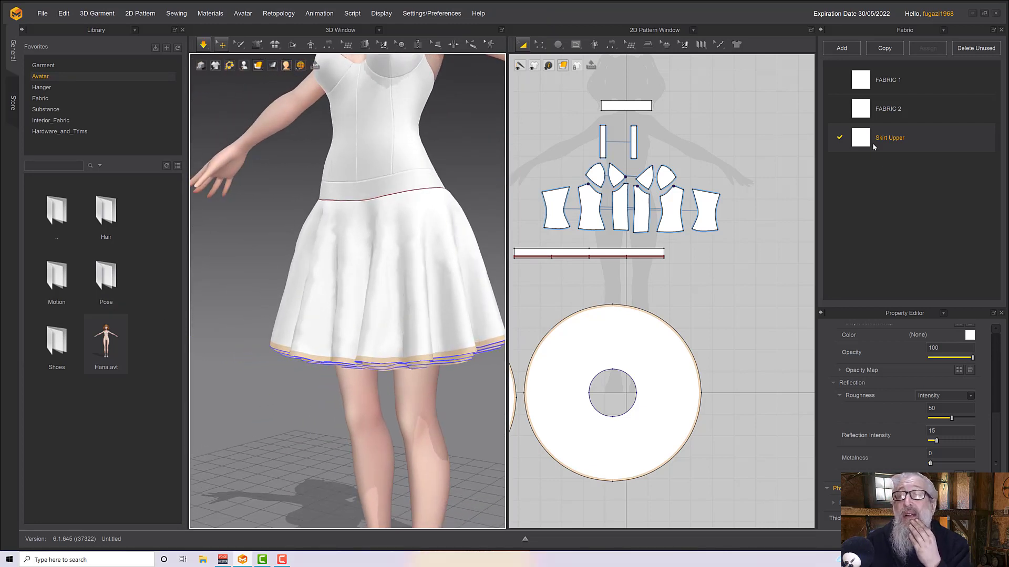
left_click(655, 368)
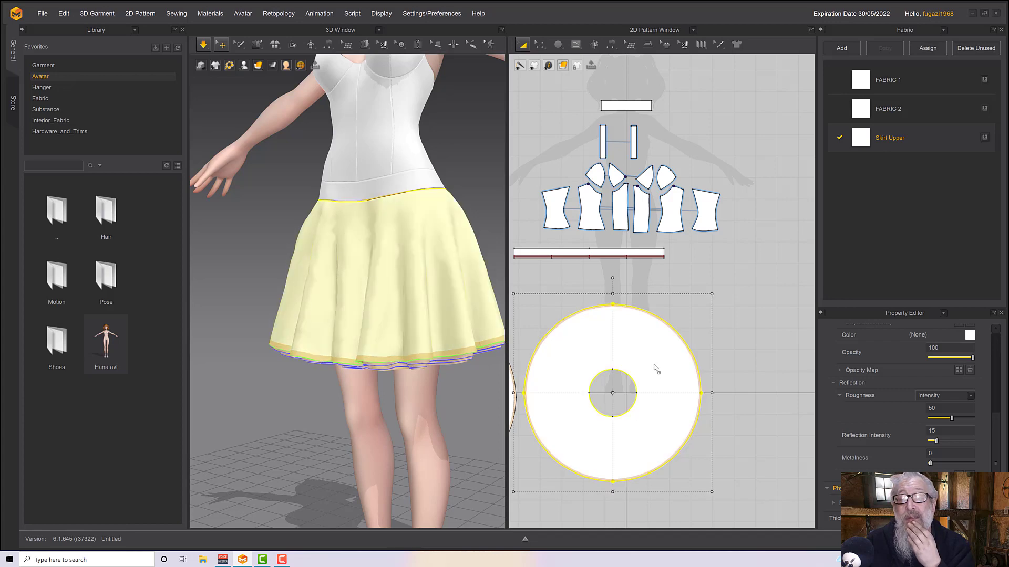
mouse_move(429, 388)
right_mouse_down()
mouse_move(452, 362)
mouse_move(412, 395)
right_mouse_up()
key("space")
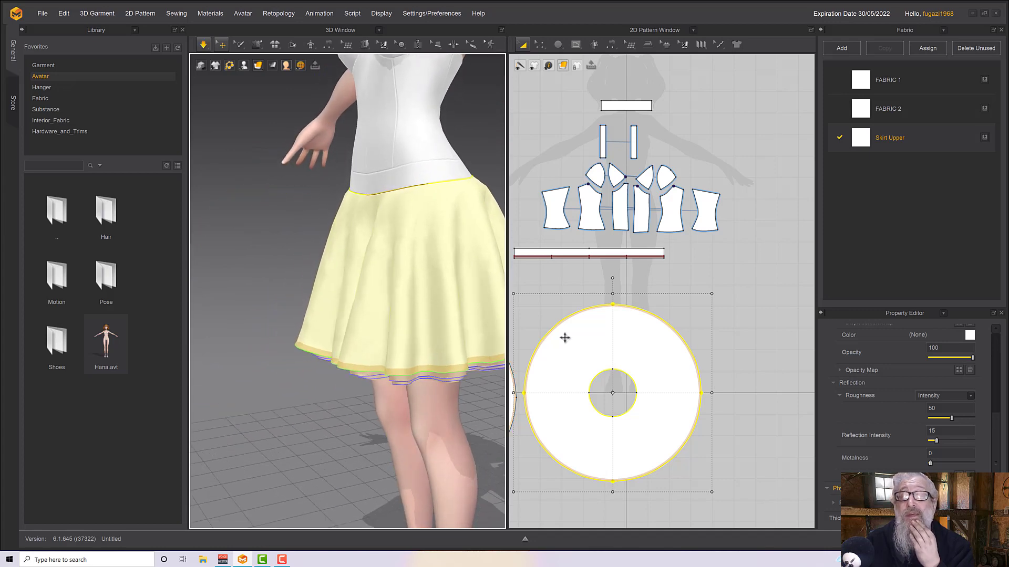
right_click_drag(389, 340, 439, 399)
key("space")
scroll(398, 352, "down", 3)
key("space")
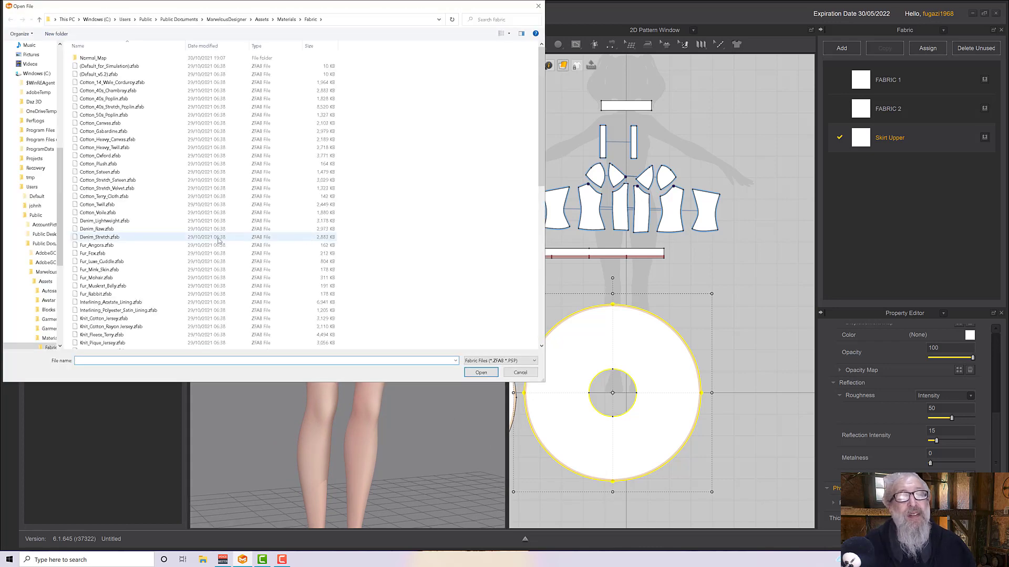
Step: Replace the Skirt Upper fabric with the Trim_Fusible_Rigid.zfab fabric file
left_click(140, 319)
scroll(140, 321, "down", 8)
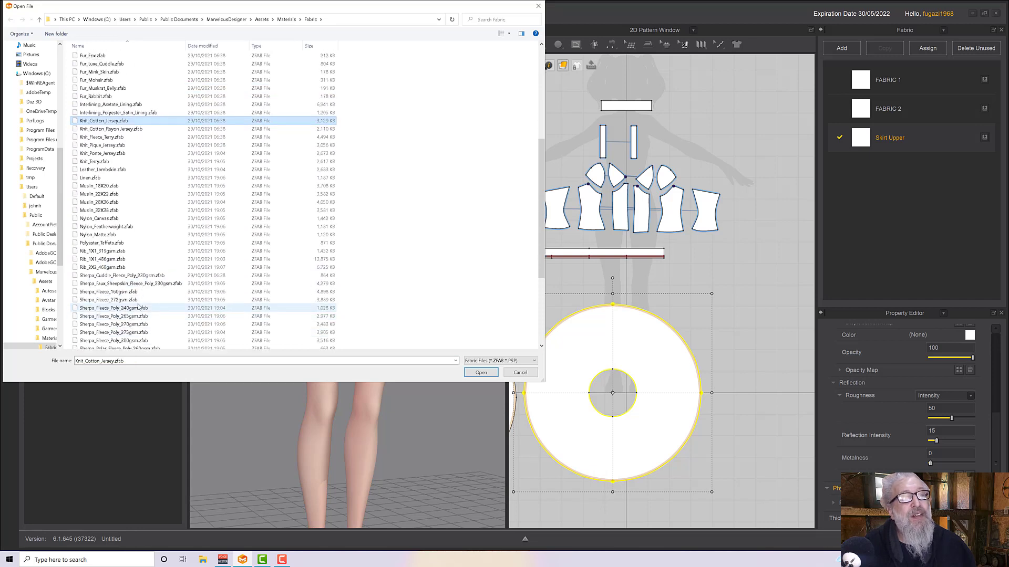
scroll(140, 312, "down", 5)
scroll(139, 304, "down", 1)
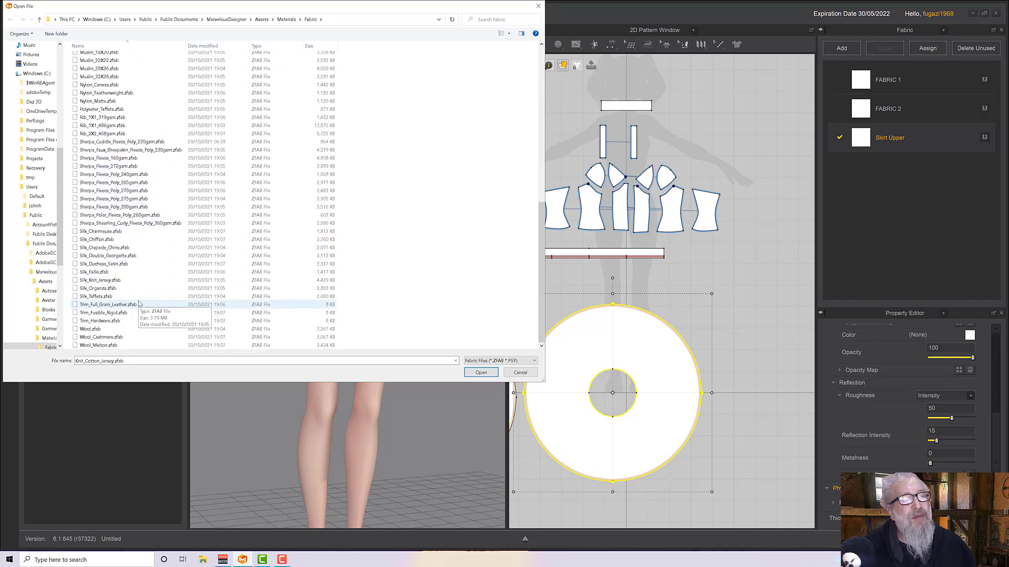
double_click(129, 314)
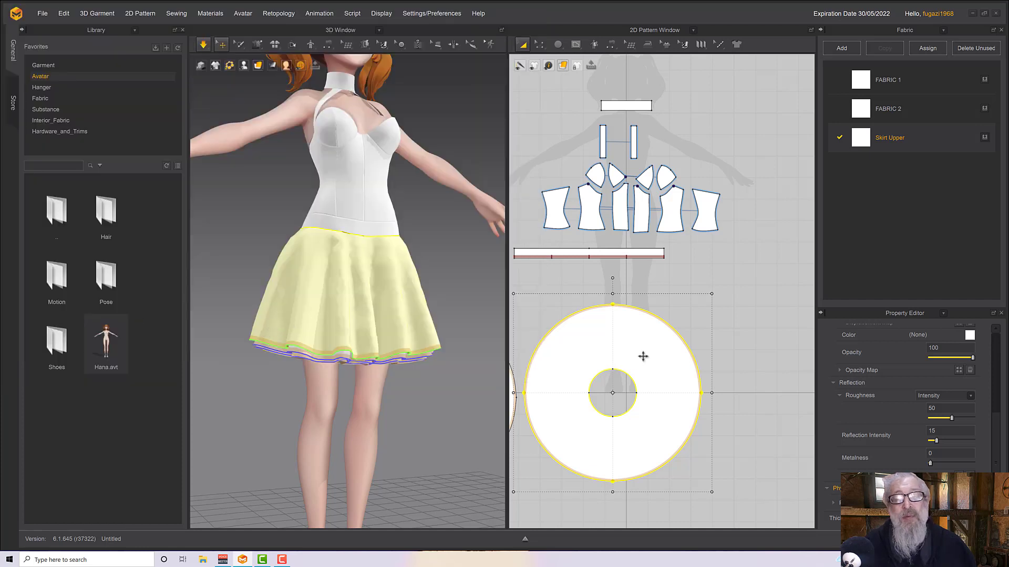
Step: Reselect the circular skirt pattern and pull the top layer's front side hem outward during simulation
left_click(662, 313)
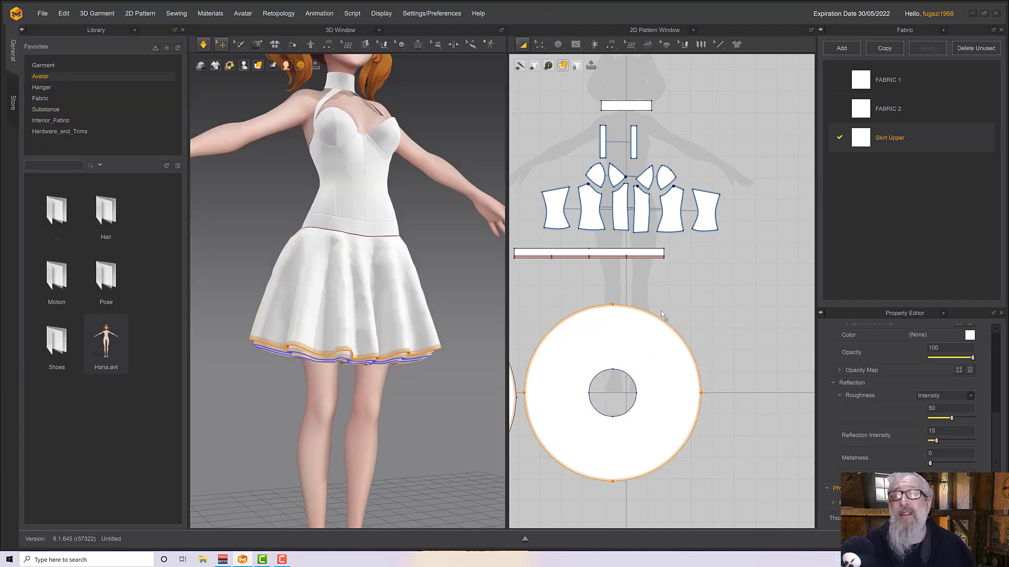
left_click(635, 343)
right_click(394, 338)
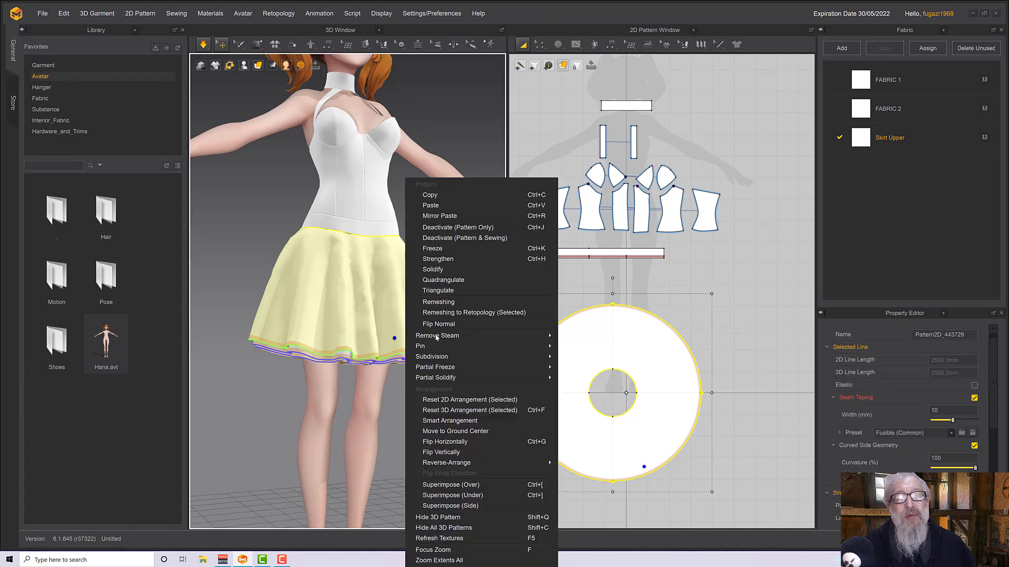
right_click_drag(375, 325, 379, 325)
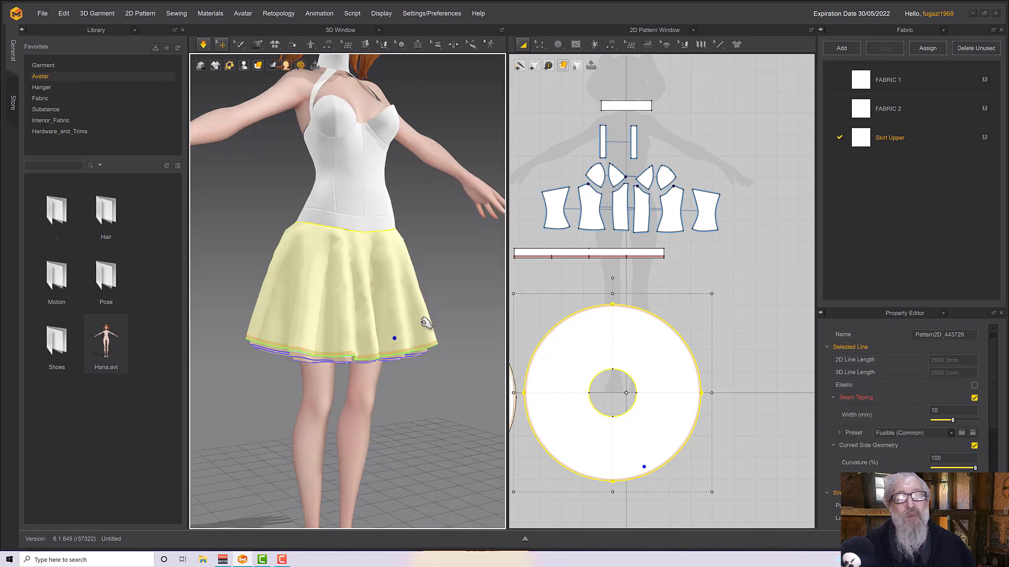
left_click_drag(426, 324, 471, 286)
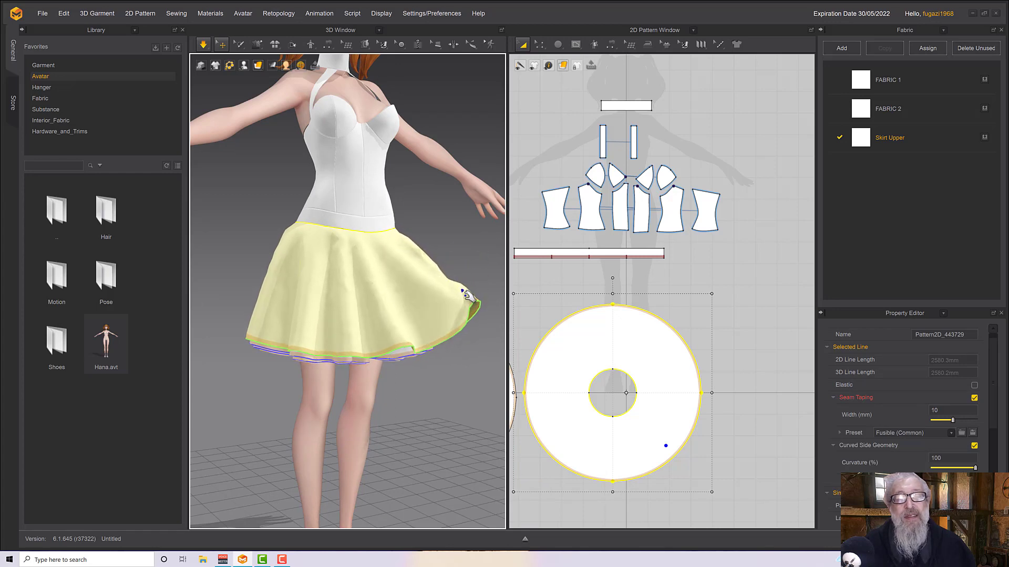
right_click_drag(465, 296, 358, 300)
key("space")
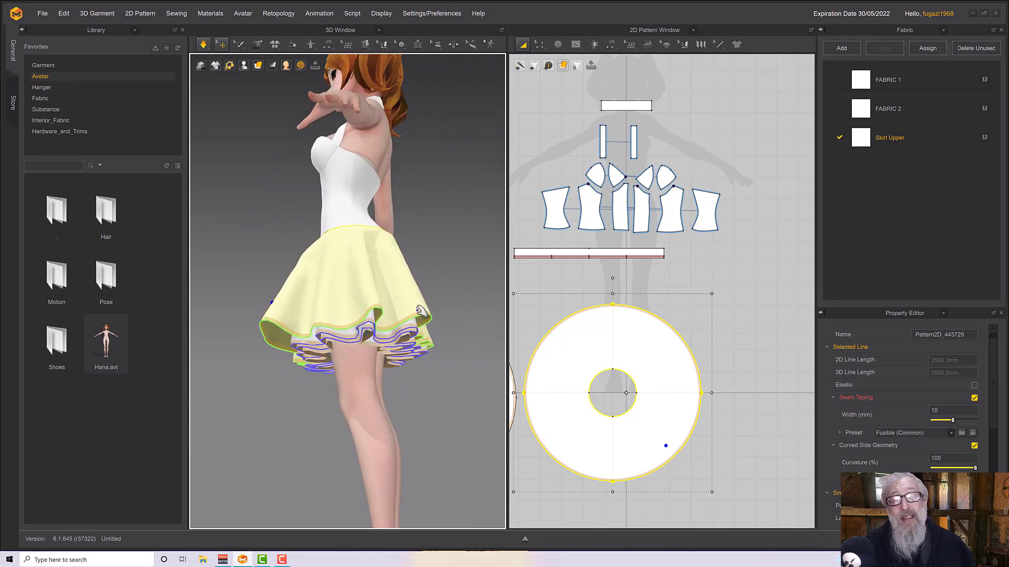
Step: Tug the top skirt layer's hem outward at the avatar's back and opposite side so it drapes over the lower layers
left_click_drag(435, 269, 443, 247)
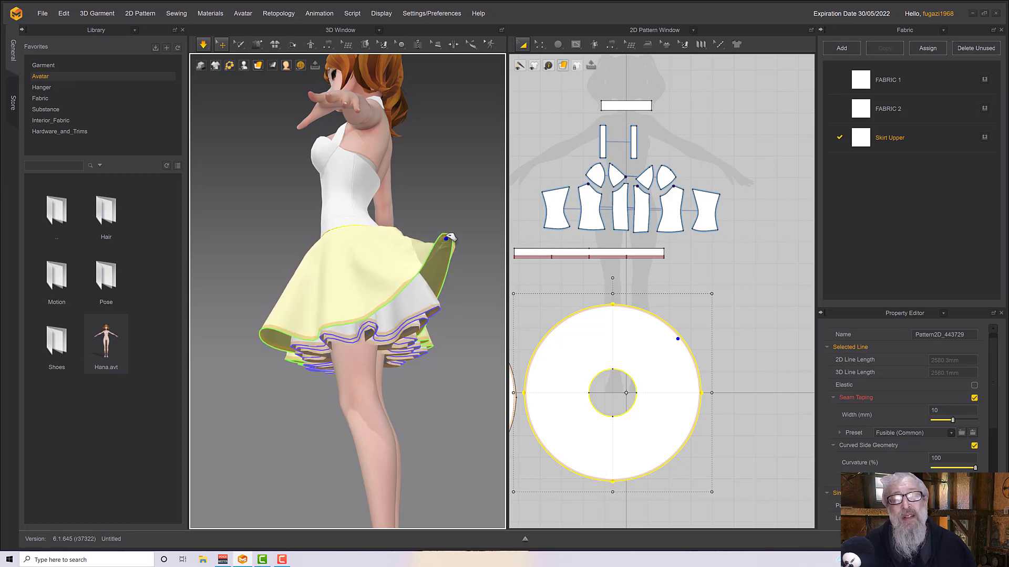
right_click_drag(451, 237, 426, 279)
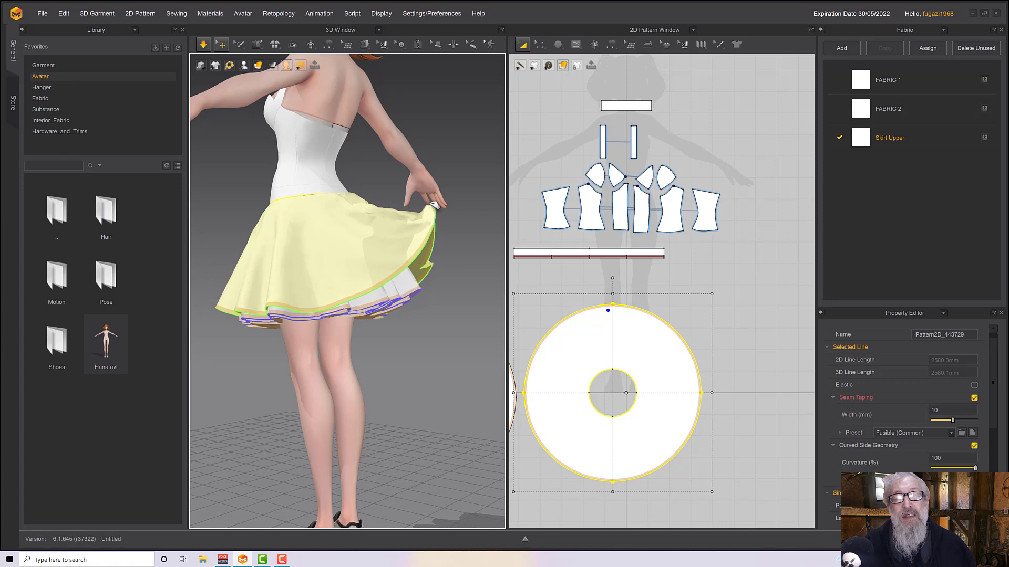
right_click_drag(418, 270, 377, 288)
key("space")
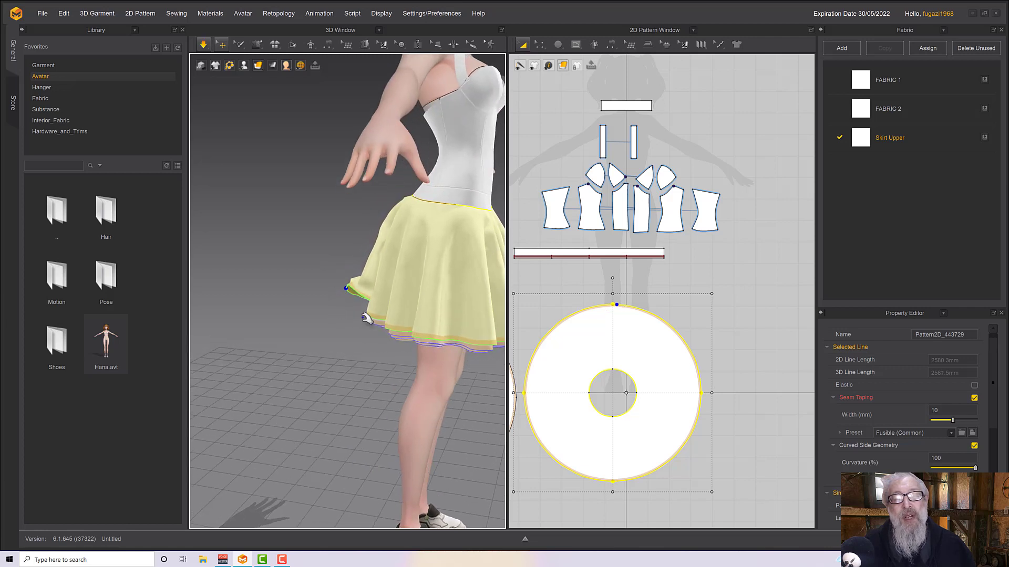
left_click_drag(372, 316, 319, 299)
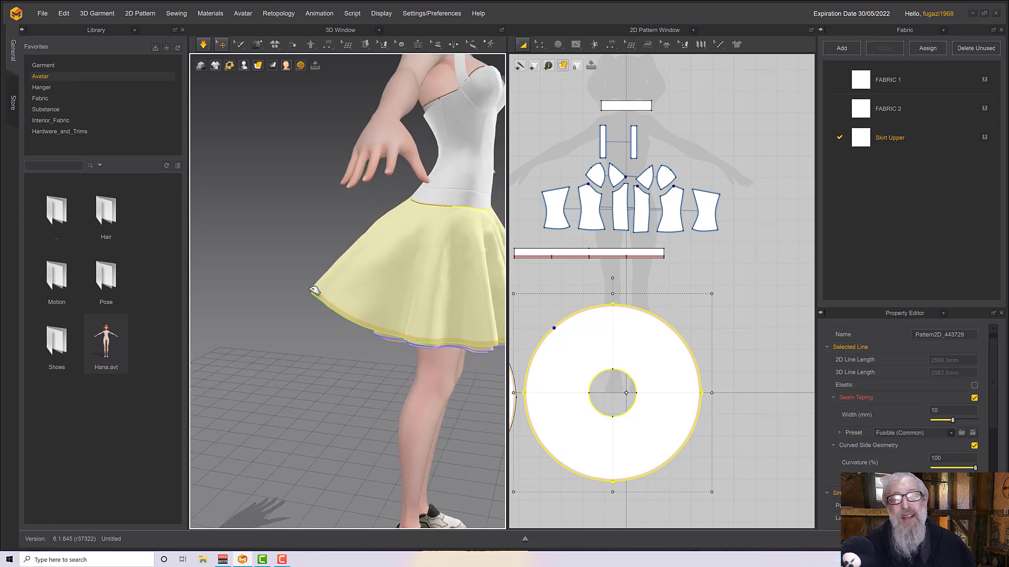
right_click_drag(314, 292, 362, 301)
key("space")
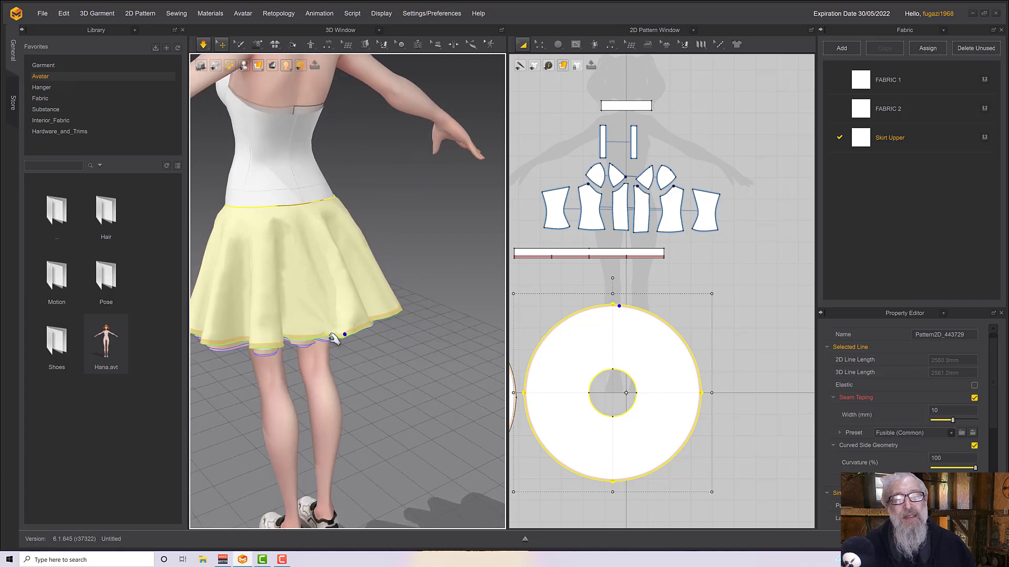
Step: Simulate again and pull the top layer's remaining folded hem sections outward and sideways to straighten the front edge
key("space")
right_click_drag(332, 344, 360, 288)
key("space")
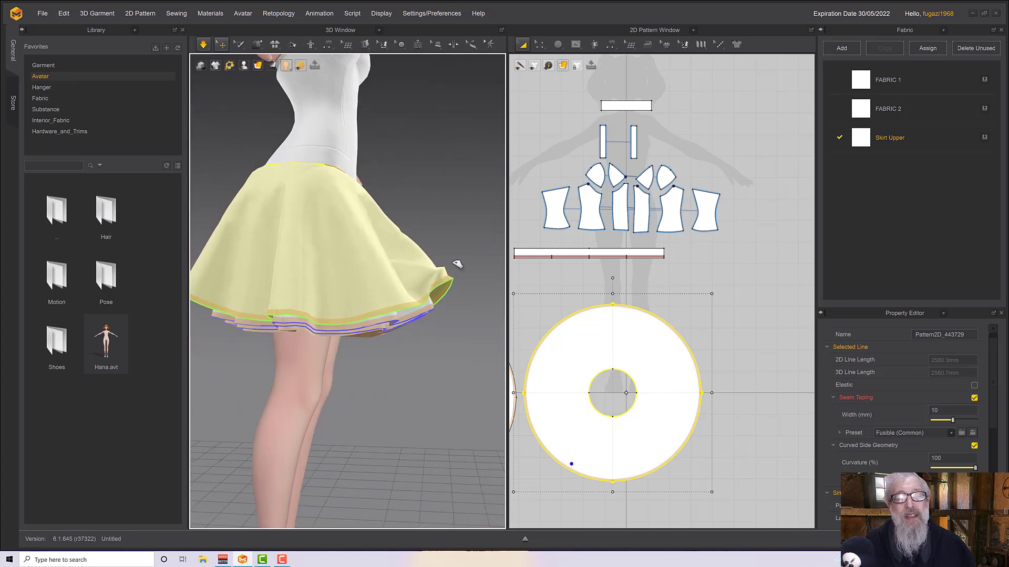
left_click_drag(457, 264, 467, 251)
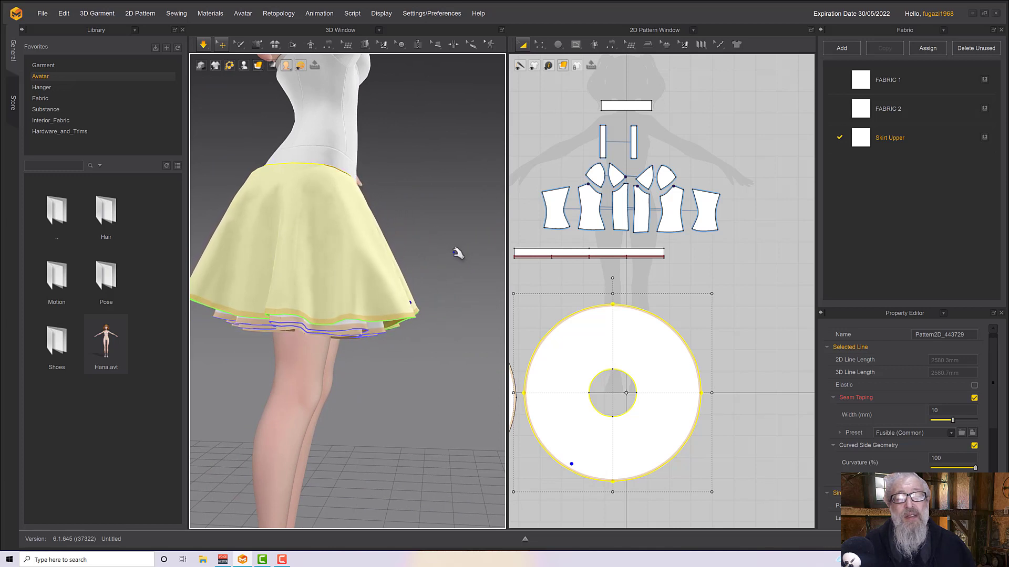
right_click_drag(457, 252, 425, 277)
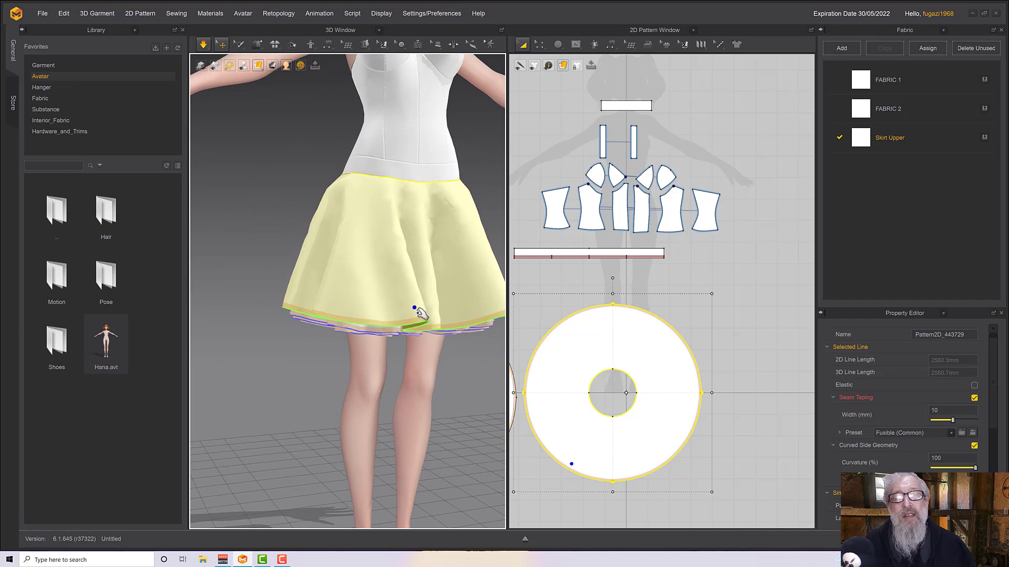
left_click_drag(406, 316, 393, 315)
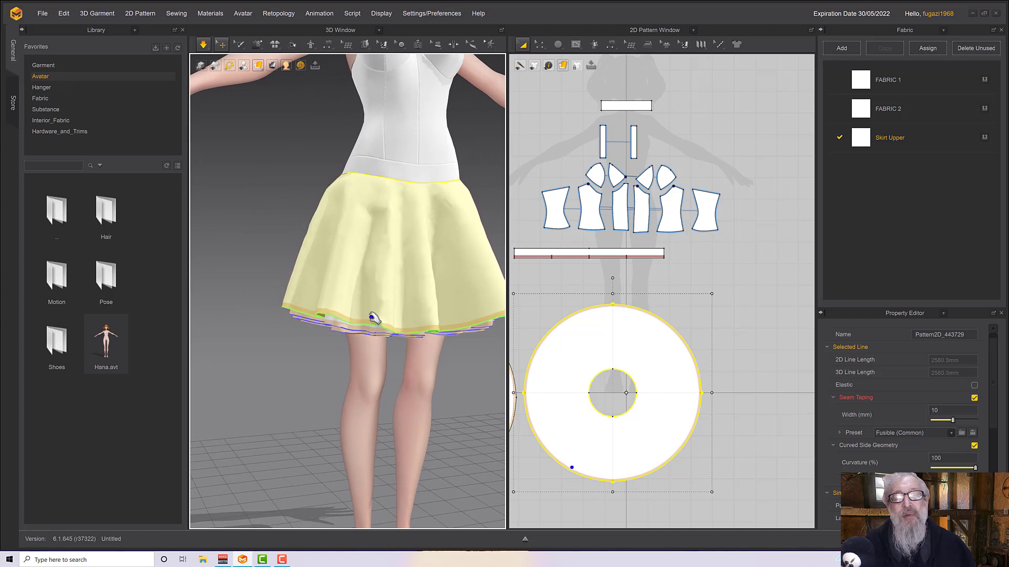
right_click_drag(372, 317, 355, 297)
Step: Examine the draped skirt layers on the whole avatar from the front and from below
right_click_drag(418, 304, 423, 326)
scroll(415, 342, "down", 4)
middle_click_drag(423, 326, 436, 372)
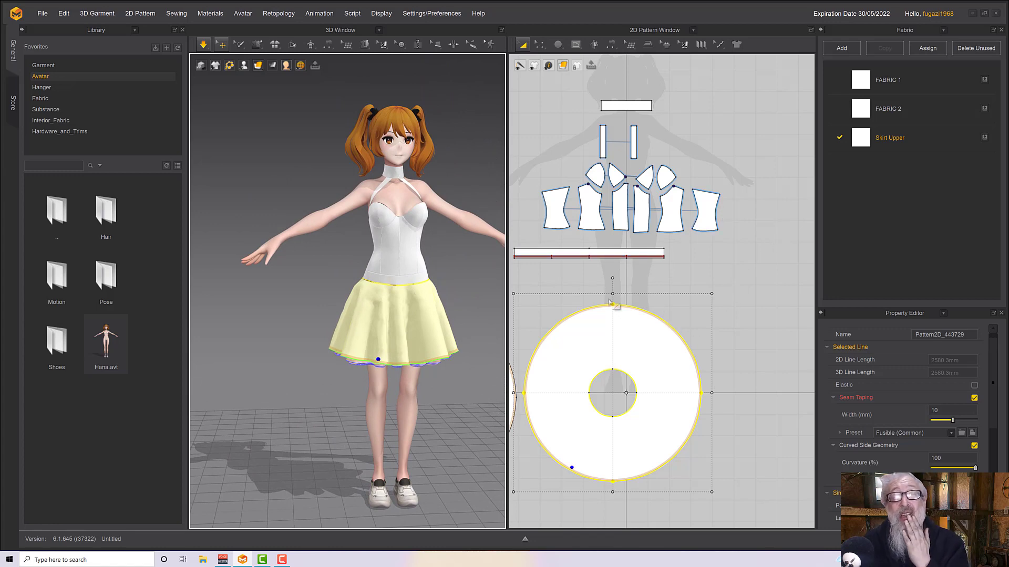
mouse_move(349, 272)
right_mouse_down()
mouse_move(430, 253)
mouse_move(355, 261)
right_mouse_up()
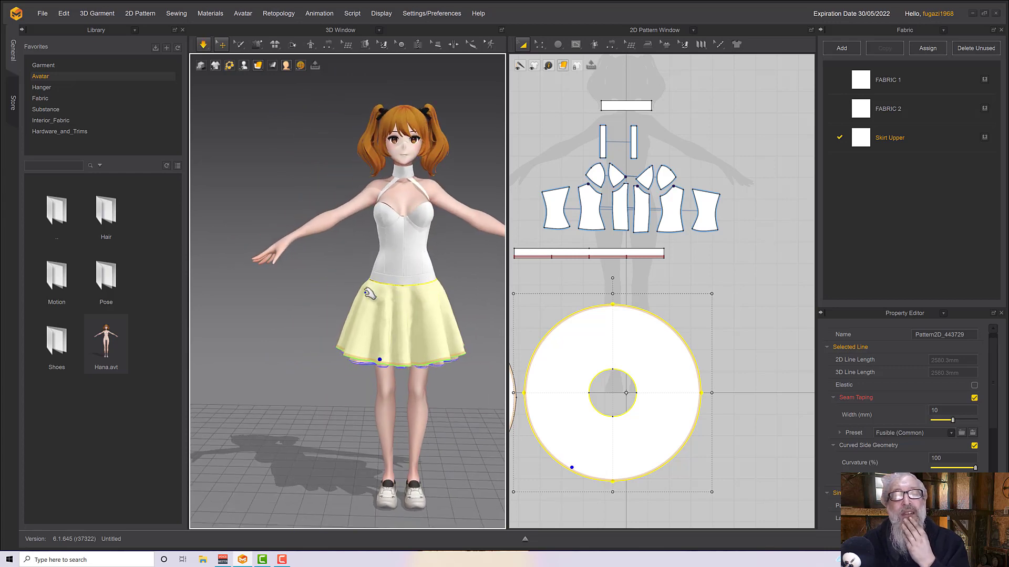
scroll(397, 321, "down", 2)
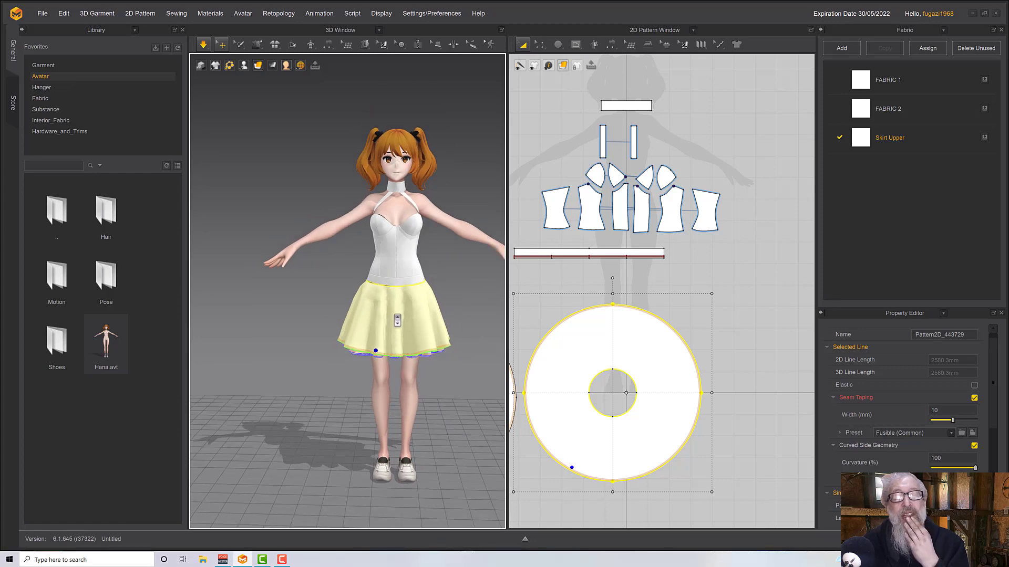
scroll(397, 320, "up", 2)
mouse_move(398, 320)
right_mouse_down()
mouse_move(404, 276)
mouse_move(404, 305)
right_mouse_up()
key("space")
key("space")
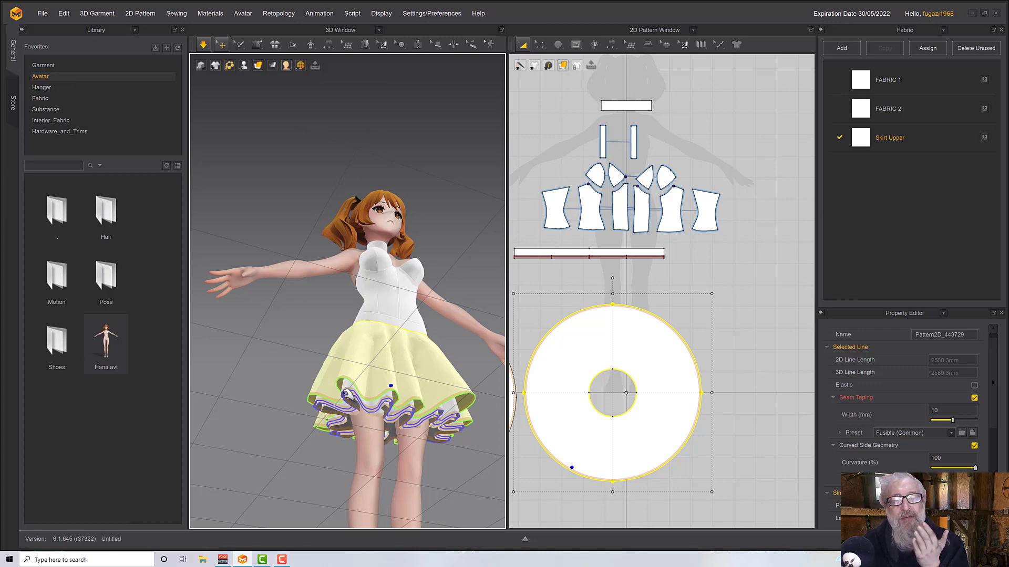
right_click_drag(376, 368, 361, 394)
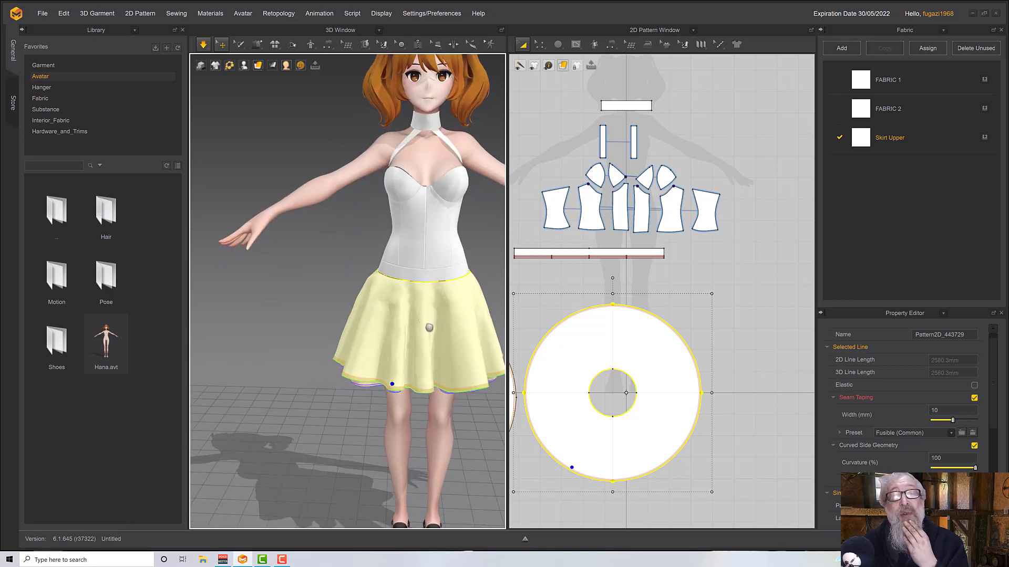
right_click_drag(429, 327, 395, 301)
key("space")
middle_click_drag(396, 303, 396, 367)
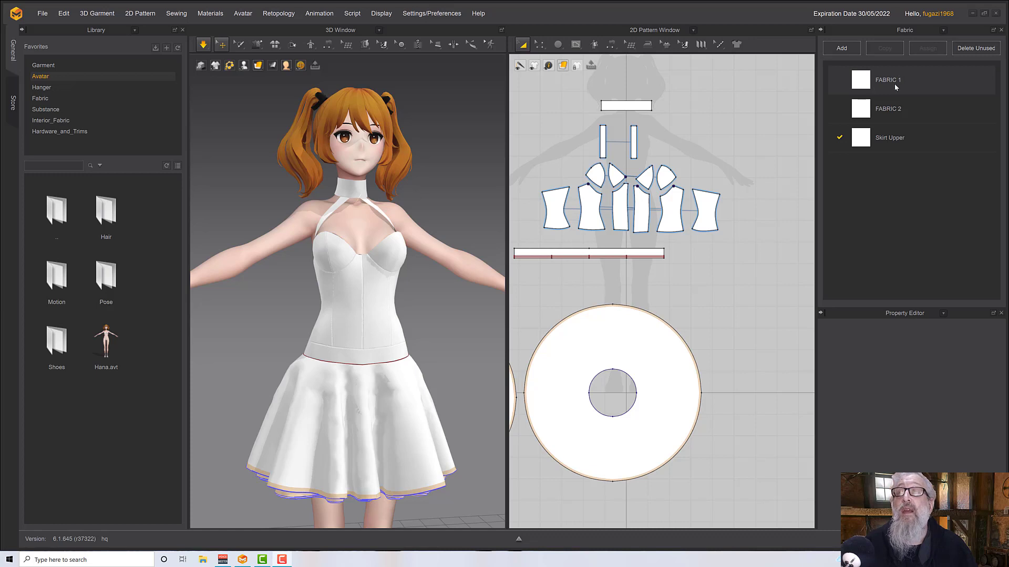
Step: Rename FABRIC 1 as Top and FABRIC 2 as Skirt Lower
double_click(895, 82)
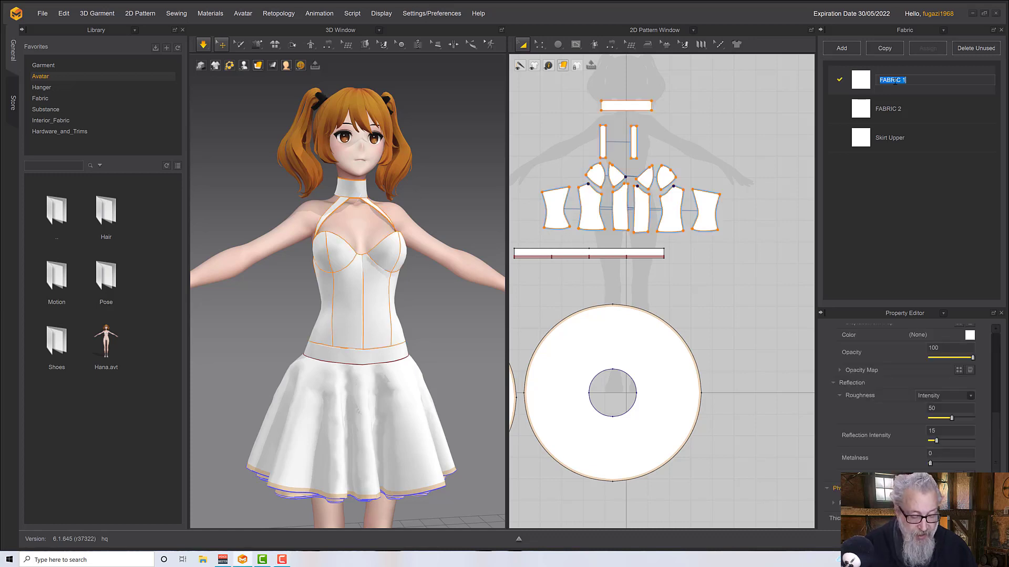
key("Return")
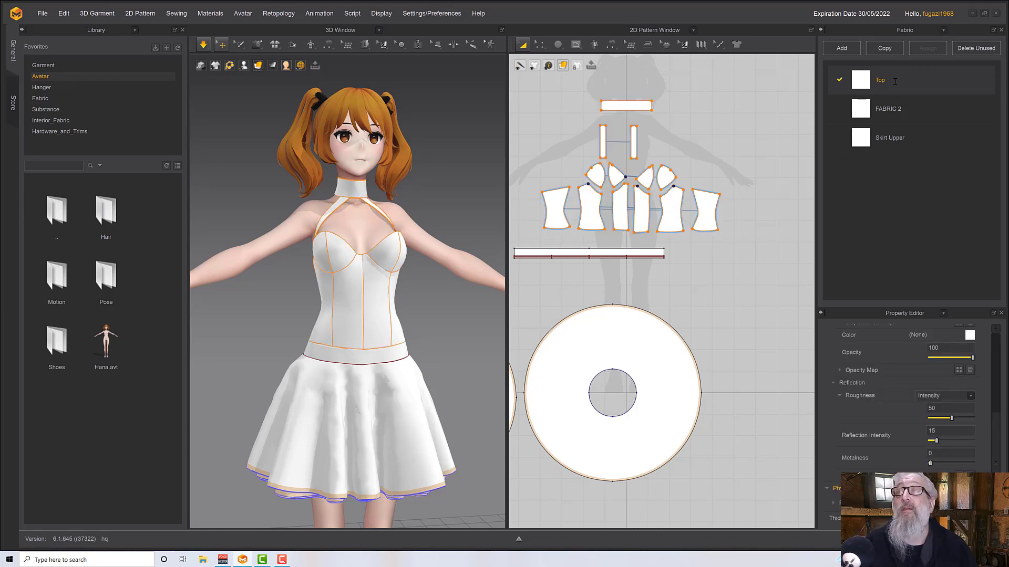
double_click(891, 108)
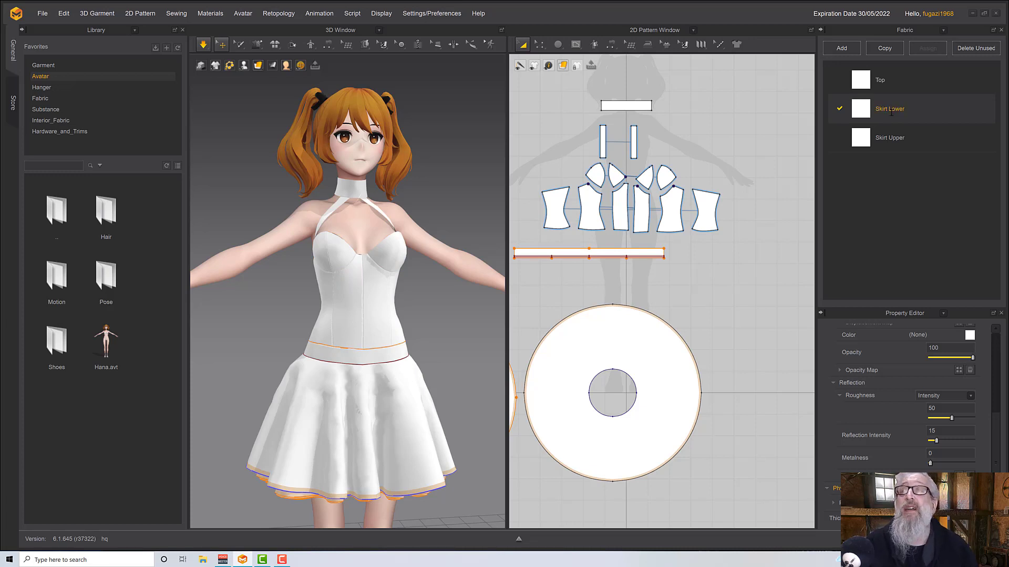
Step: Apply the taurillon_leather_natural_worn Substance material from the library to the Top fabric and inspect the bodice up close
left_click(47, 109)
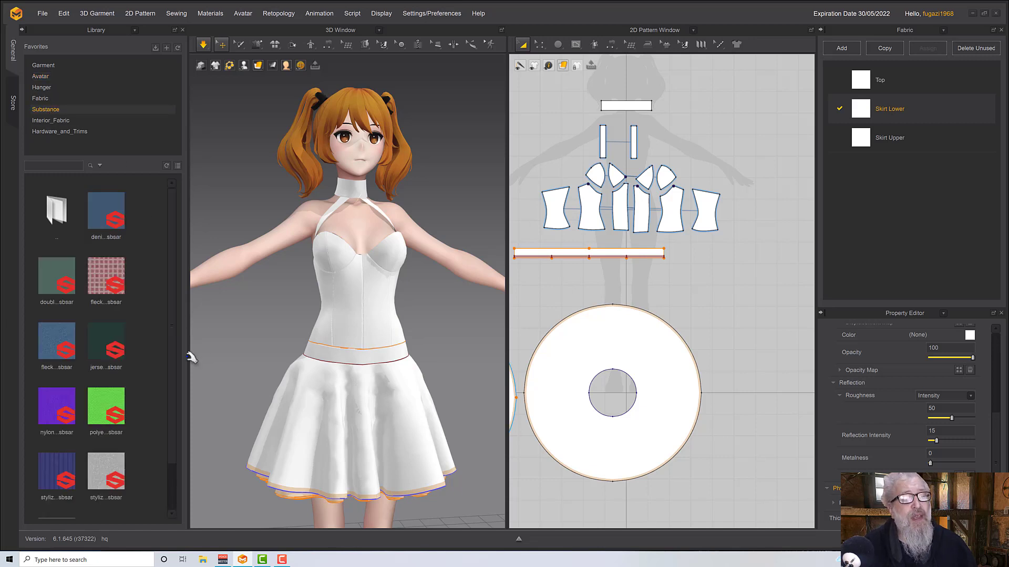
scroll(163, 381, "down", 1)
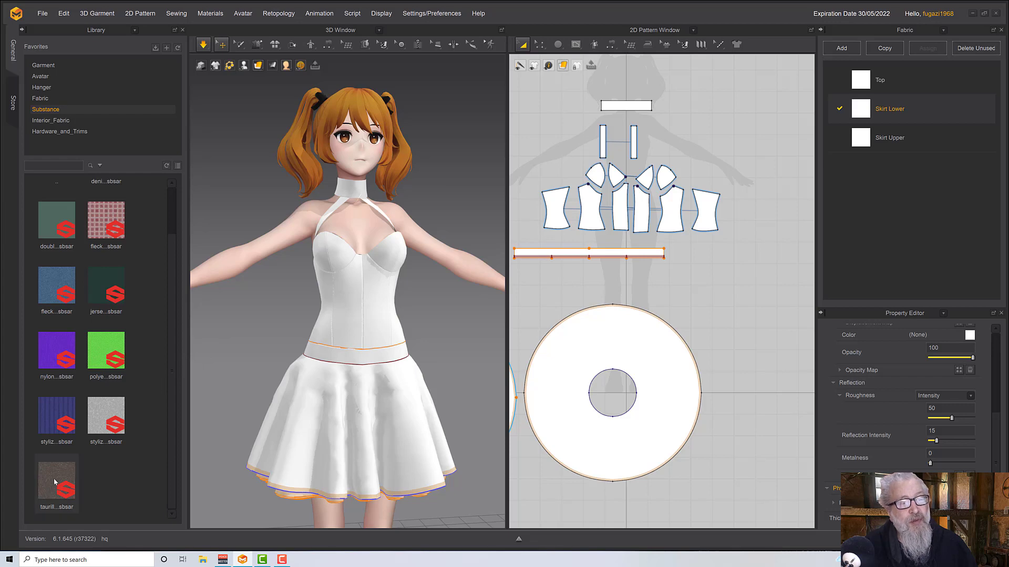
mouse_move(52, 479)
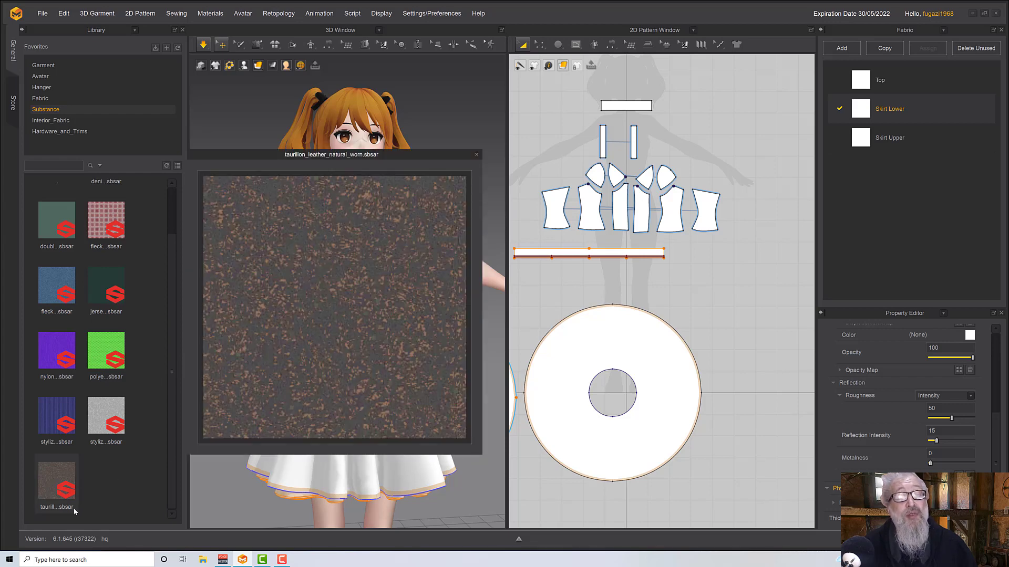
left_click_drag(51, 478, 862, 79)
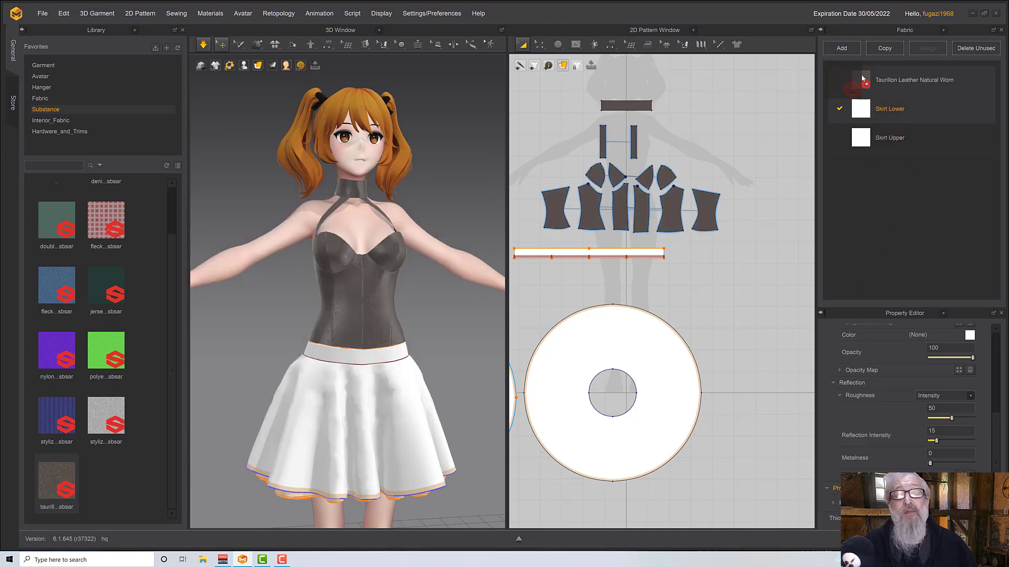
scroll(356, 328, "up", 10)
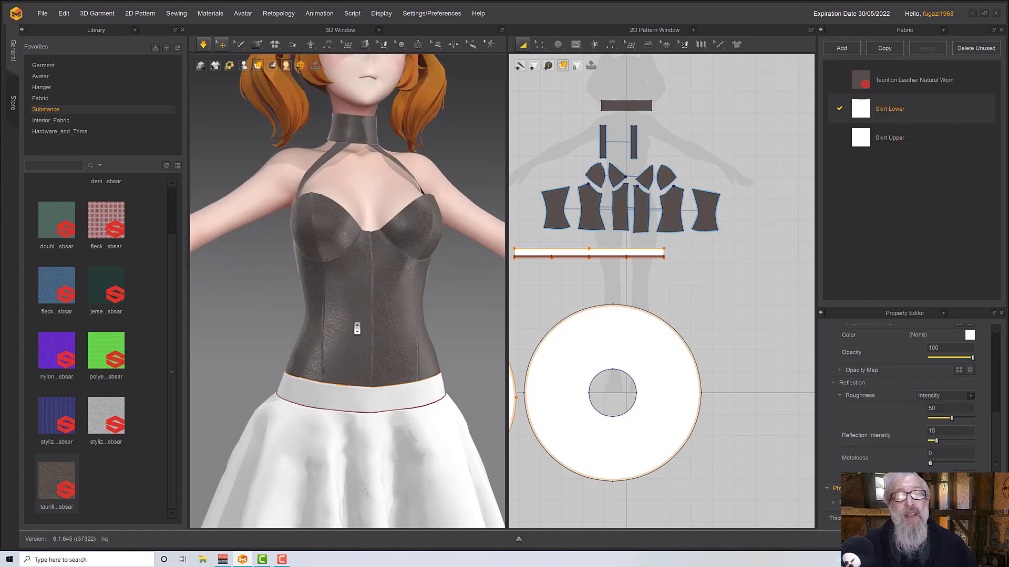
right_click_drag(356, 328, 436, 334)
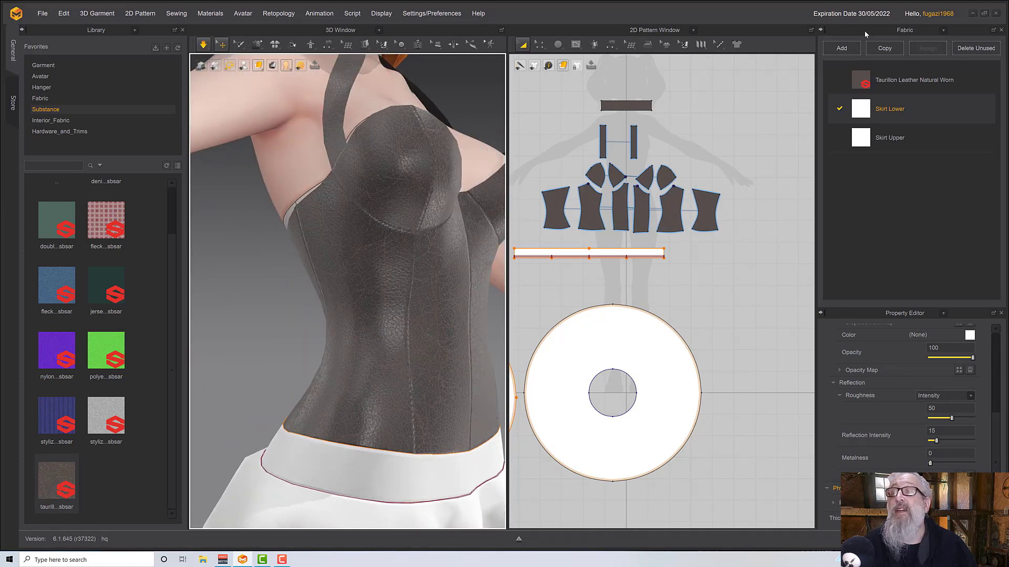
Step: Set the leather fabric's base Color in its Substance custom properties to dark grey 3E3E3E
left_click(903, 81)
scroll(838, 489, "down", 2)
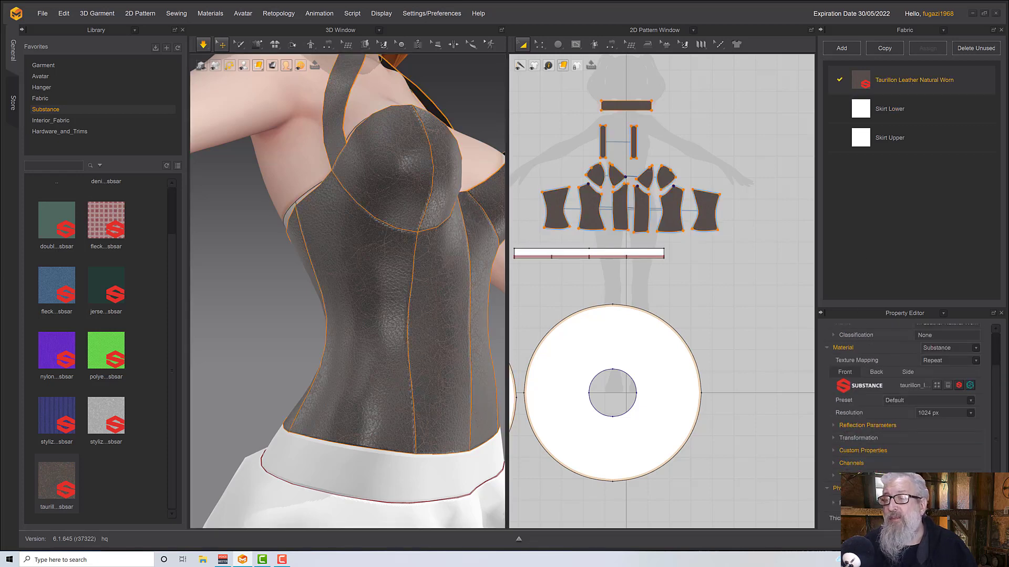
left_click(834, 464)
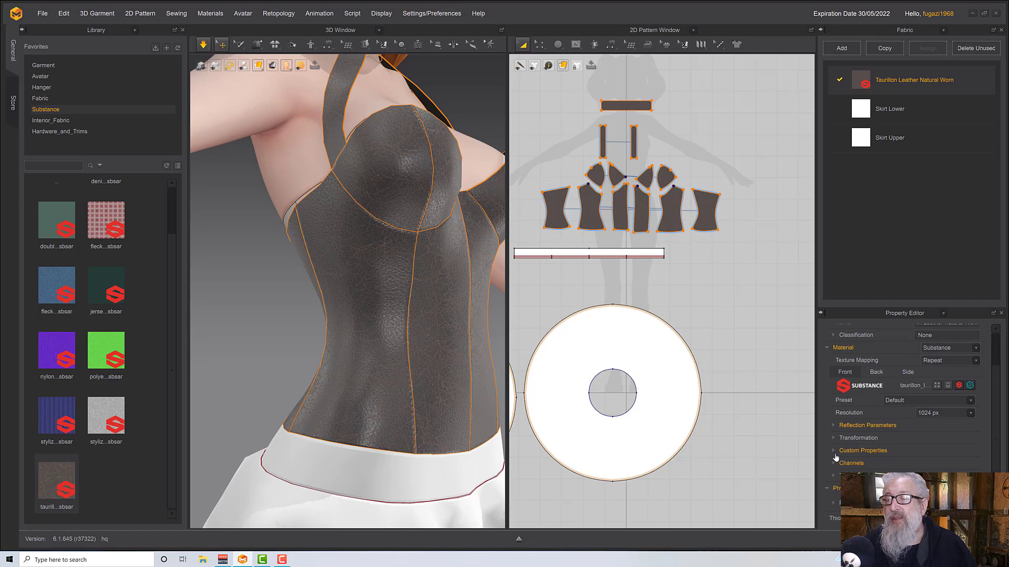
left_click(835, 455)
scroll(871, 451, "down", 3)
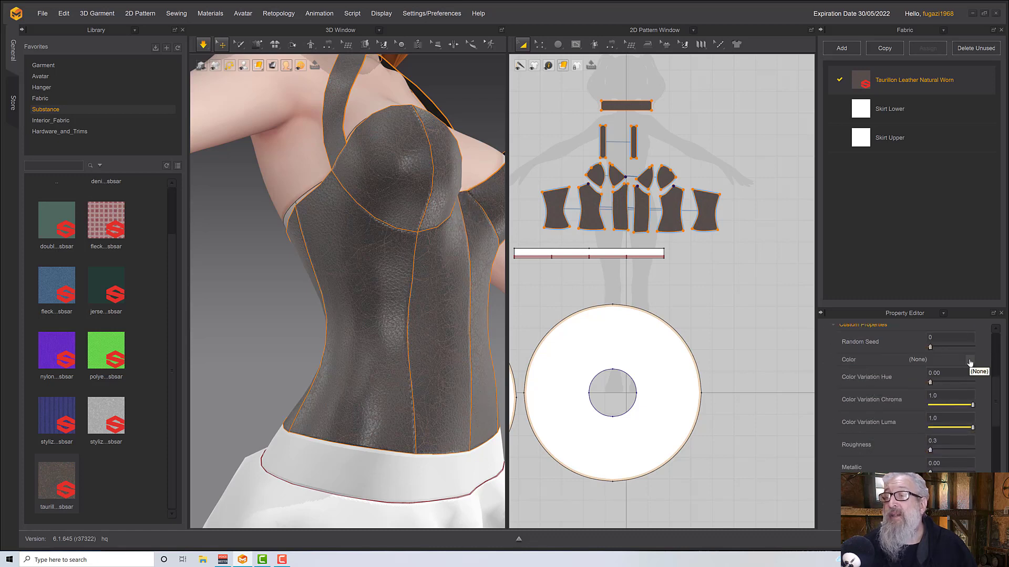
left_click(969, 361)
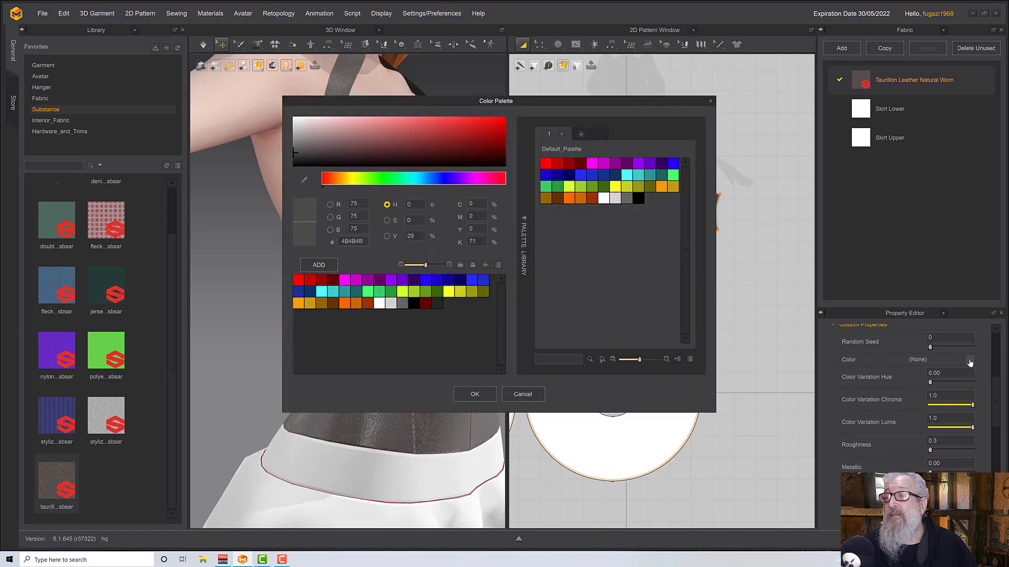
left_click(298, 161)
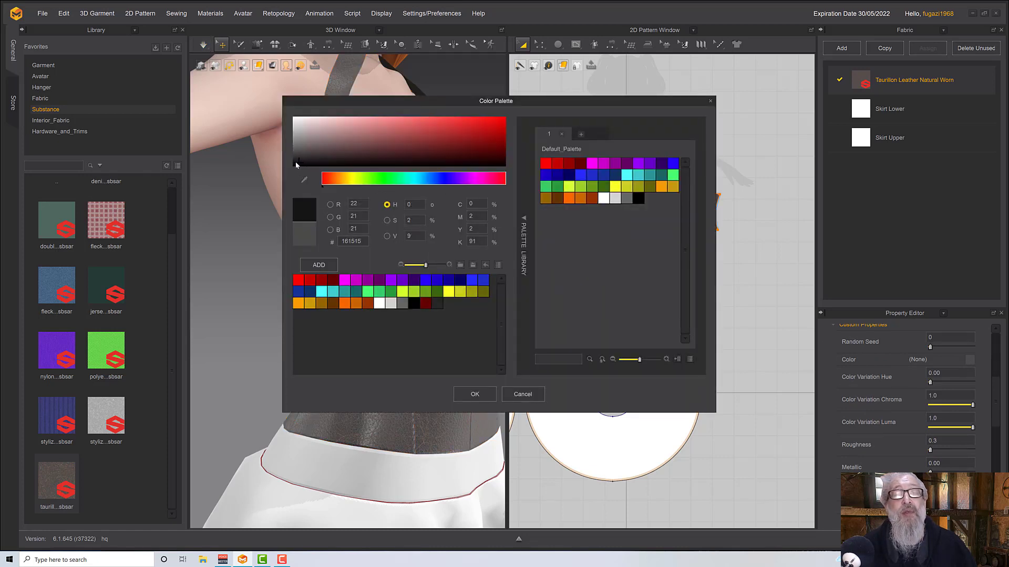
left_click(294, 164)
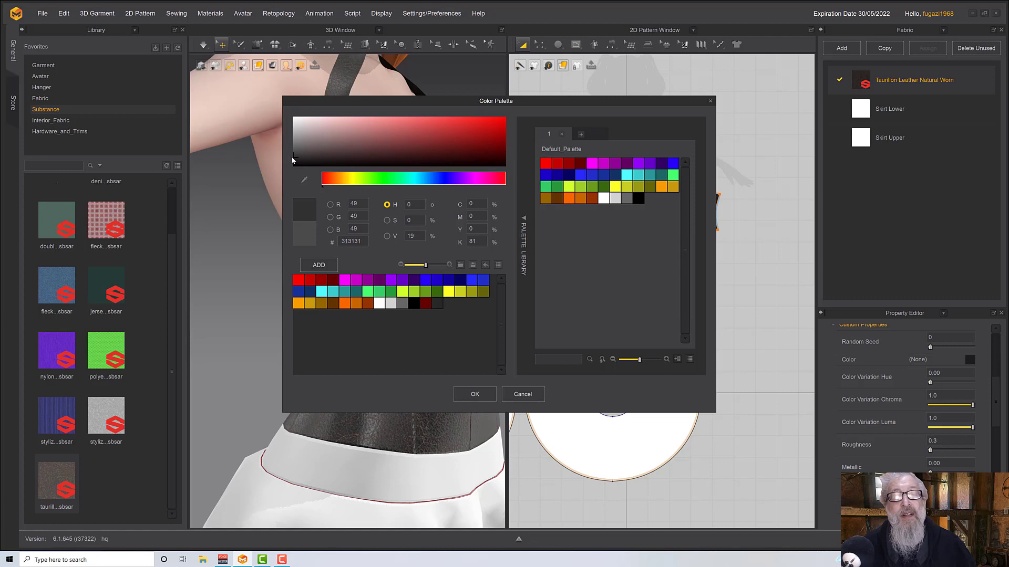
left_click(293, 162)
left_click(292, 157)
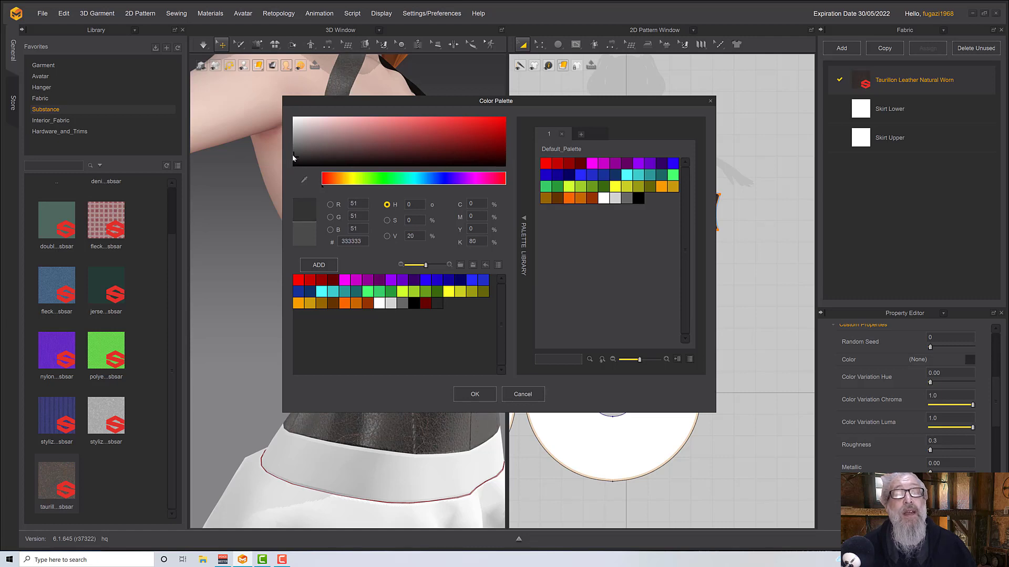
left_click(291, 152)
left_click(291, 154)
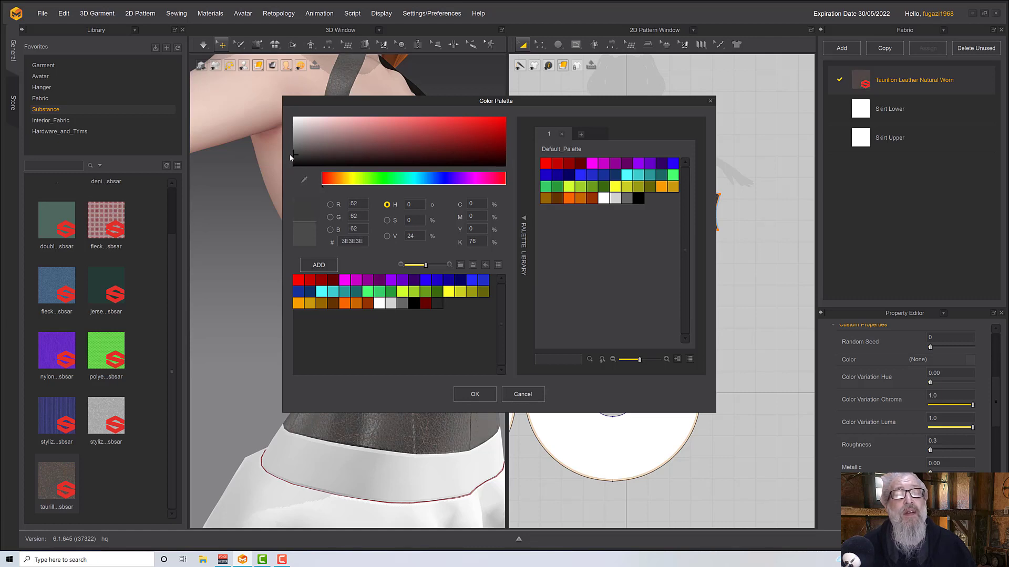
left_click(475, 395)
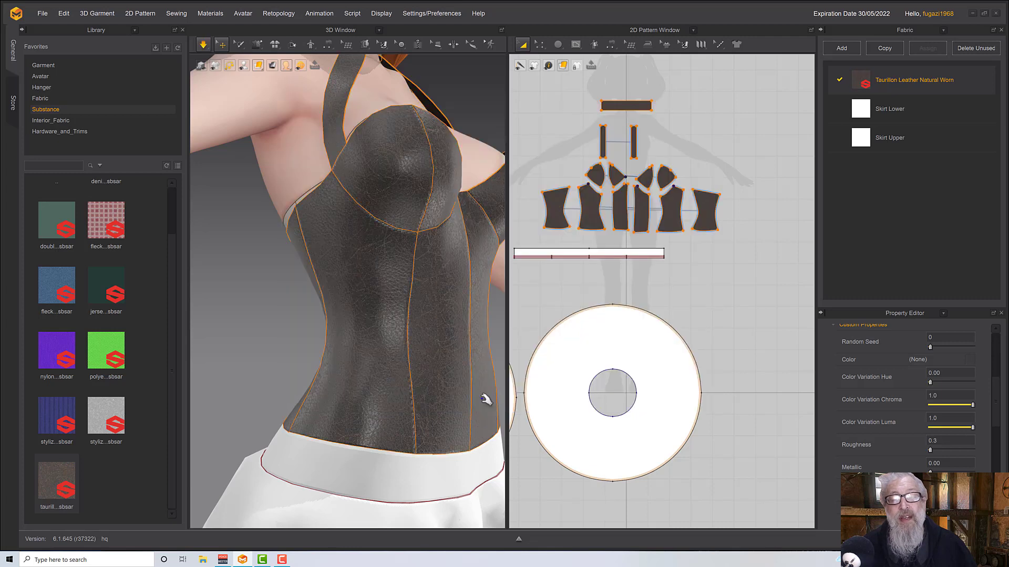
Step: Set the leather fabric's Color Under Leather to mid grey 81807F
scroll(924, 452, "down", 3)
scroll(925, 453, "down", 8)
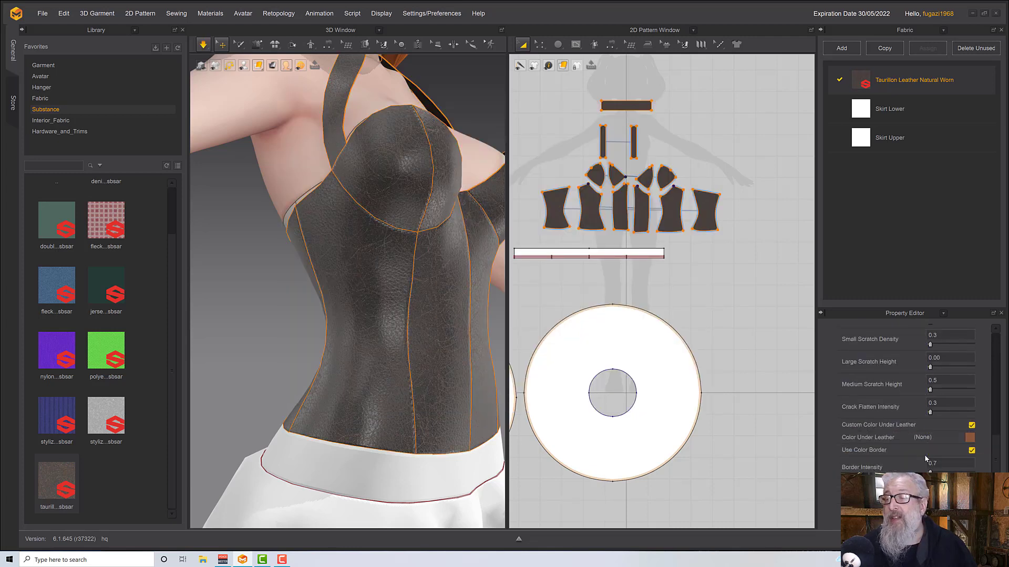
left_click(970, 437)
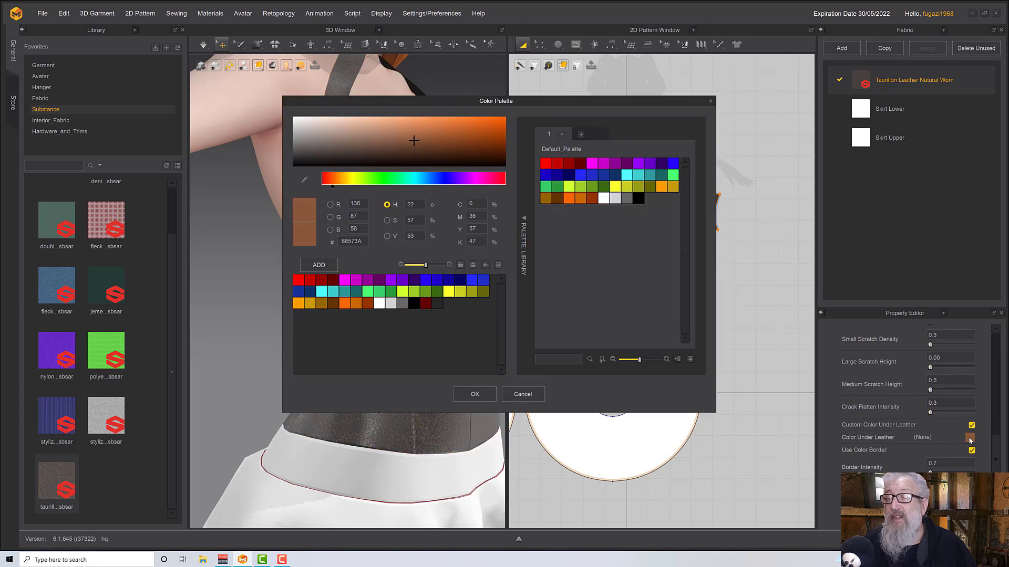
left_click(294, 140)
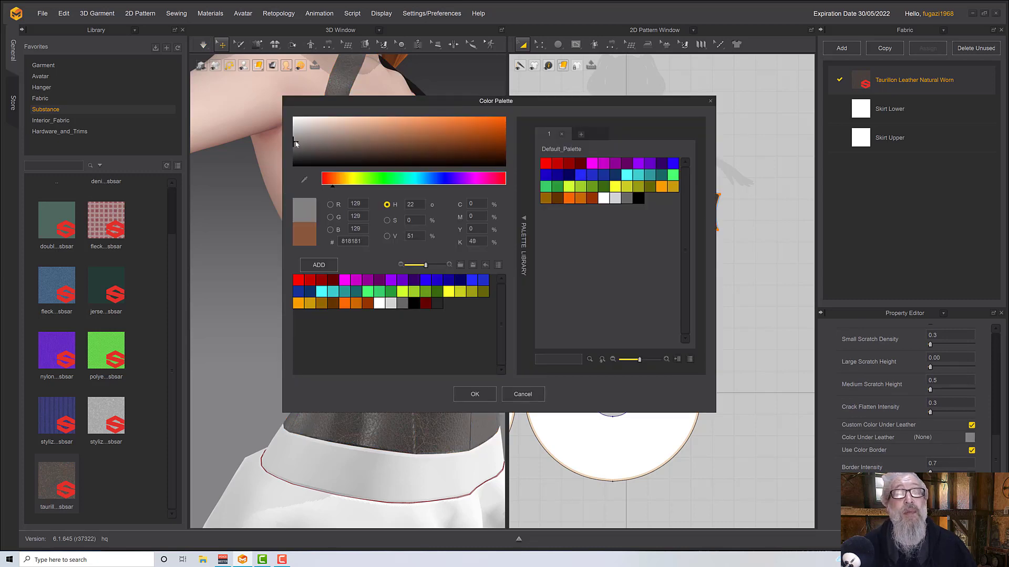
left_click(296, 141)
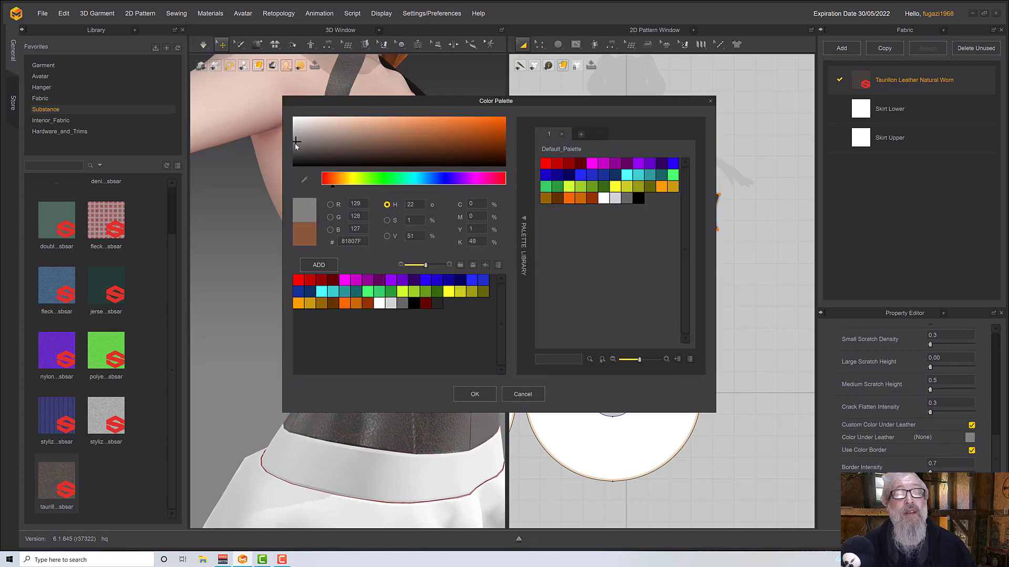
left_click(476, 395)
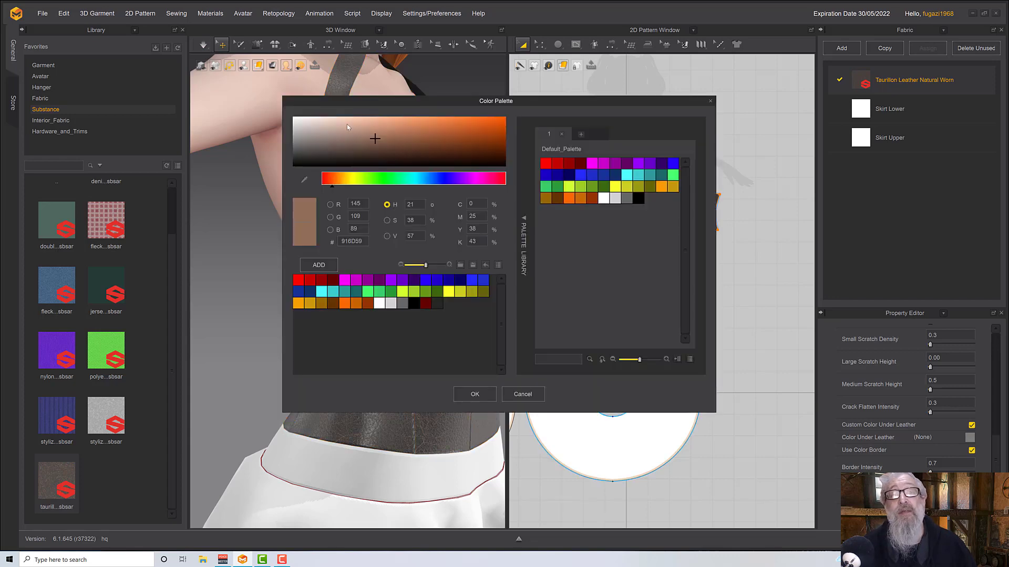
Step: Set the open color of the corset's leather material to neutral grey 949494, confirm it, and start the garment simulation
left_click(300, 137)
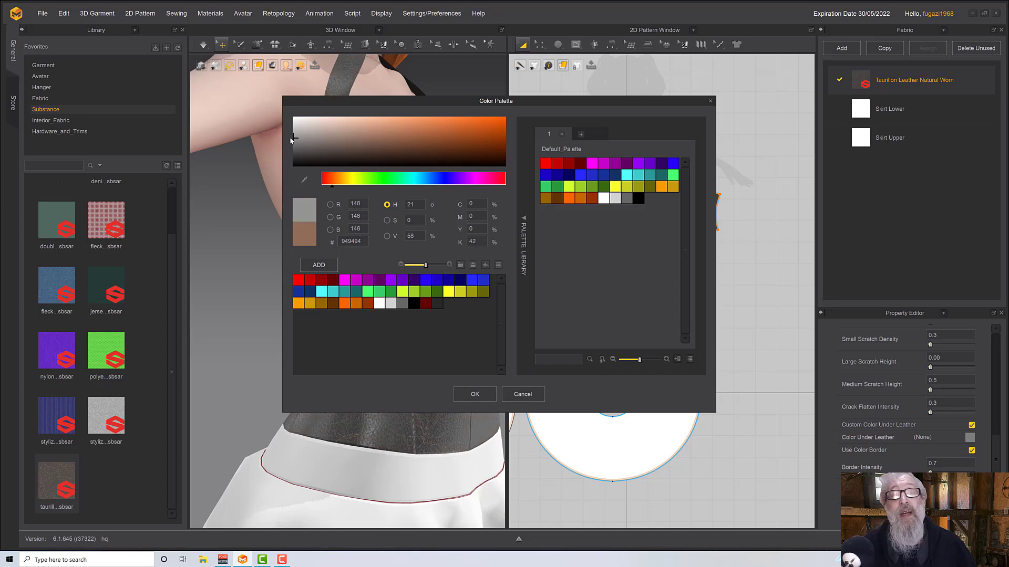
left_click(475, 395)
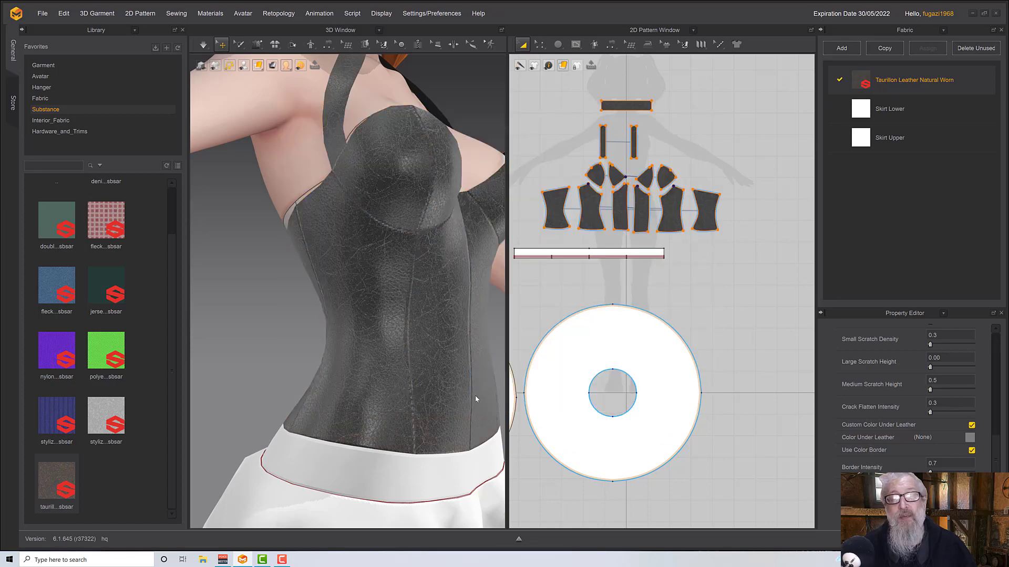
mouse_move(420, 387)
right_mouse_down()
mouse_move(351, 385)
mouse_move(413, 399)
mouse_move(406, 387)
right_mouse_up()
scroll(405, 387, "down", 3)
key("space")
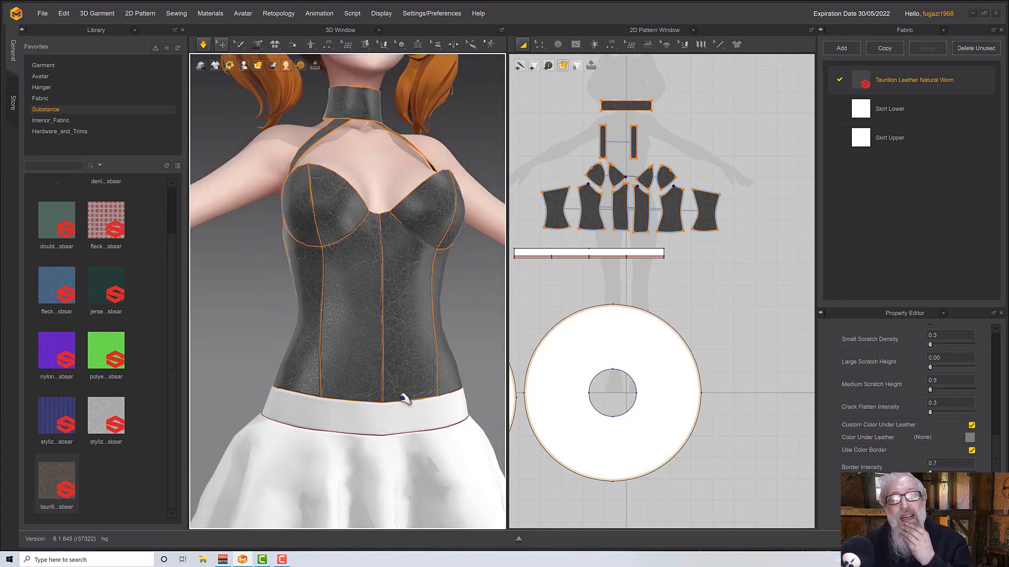
Step: Assign the Taurillon Leather Natural Worn fabric to the waistband pattern and inspect the leather around the corset
left_click(395, 421)
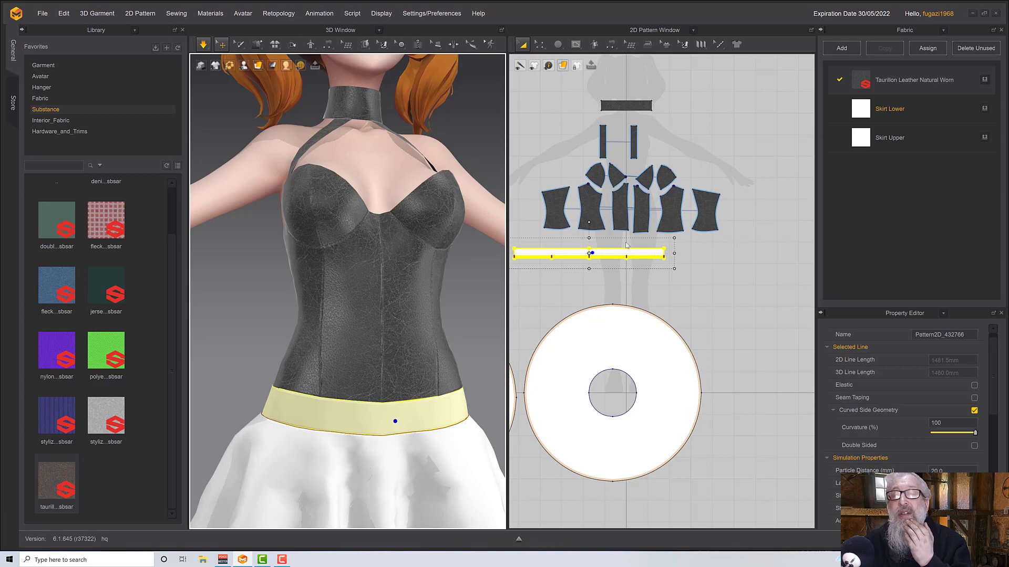
left_click_drag(899, 80, 604, 255)
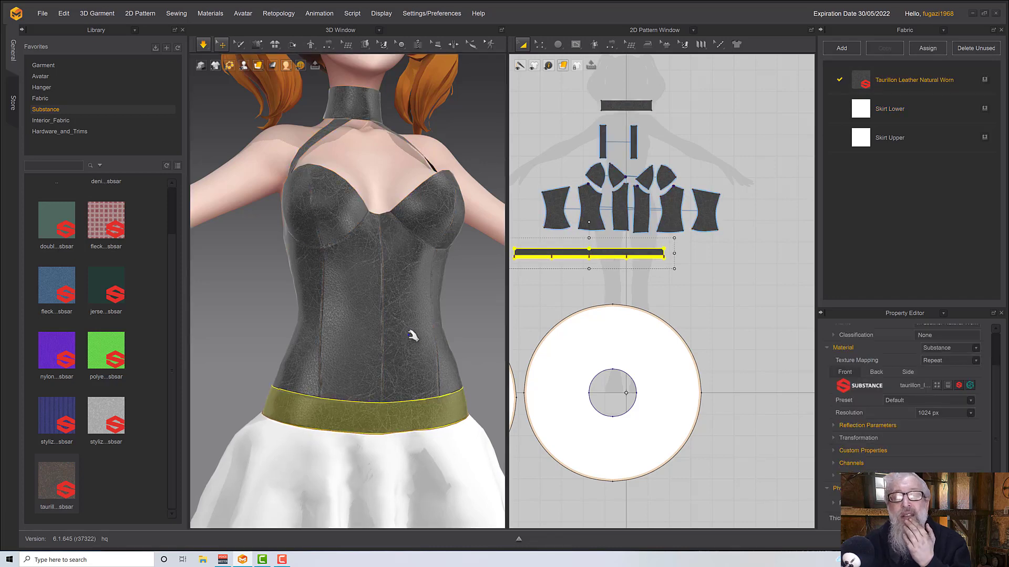
right_click_drag(413, 335, 369, 361)
middle_click_drag(369, 361, 339, 322)
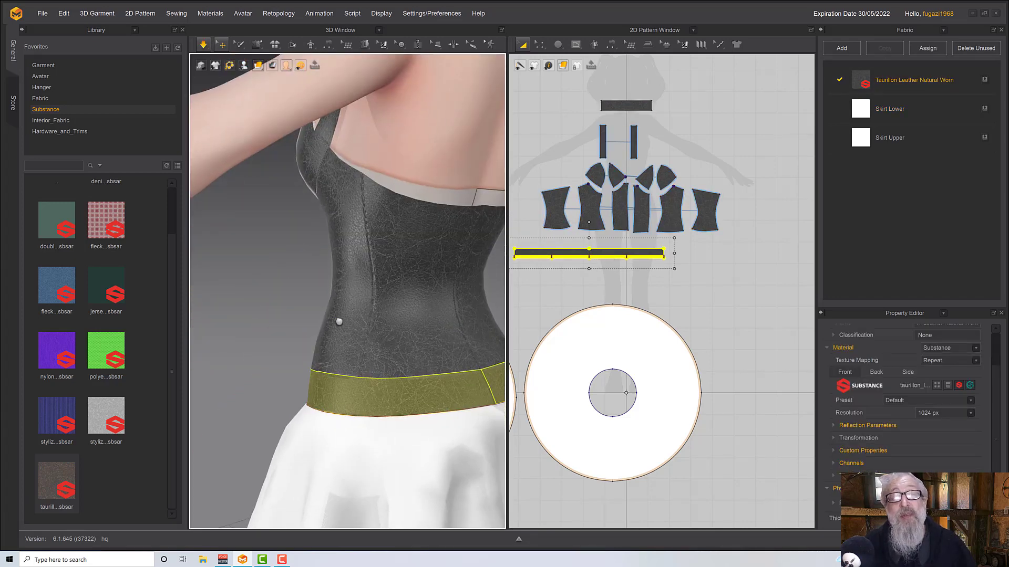
right_click_drag(339, 322, 437, 331)
right_click_drag(496, 276, 441, 307)
scroll(431, 308, "down", 2)
scroll(431, 309, "down", 2)
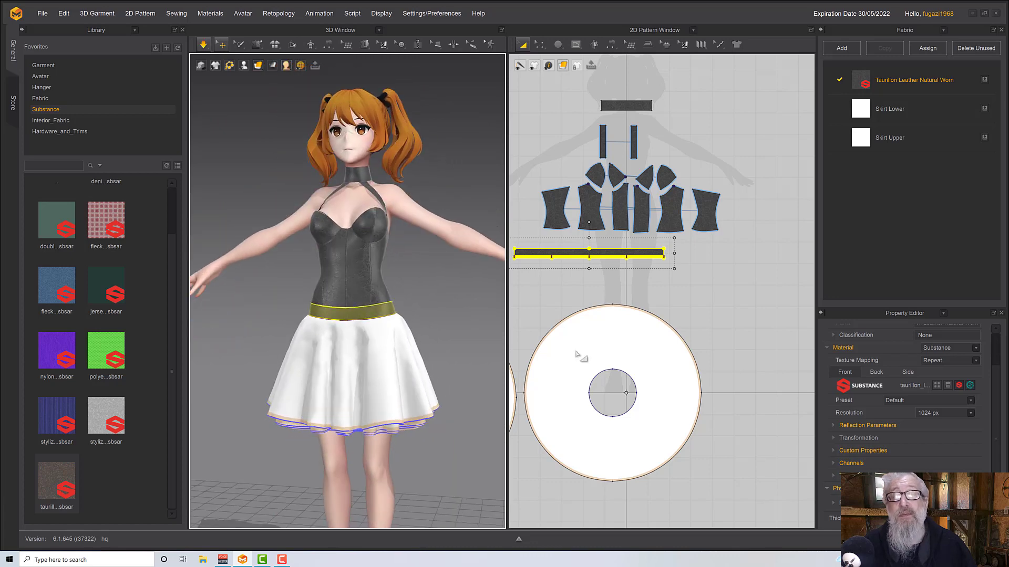
Step: Replace the Skirt Lower fabric with the Taurillon leather substance from the library
left_click(890, 110)
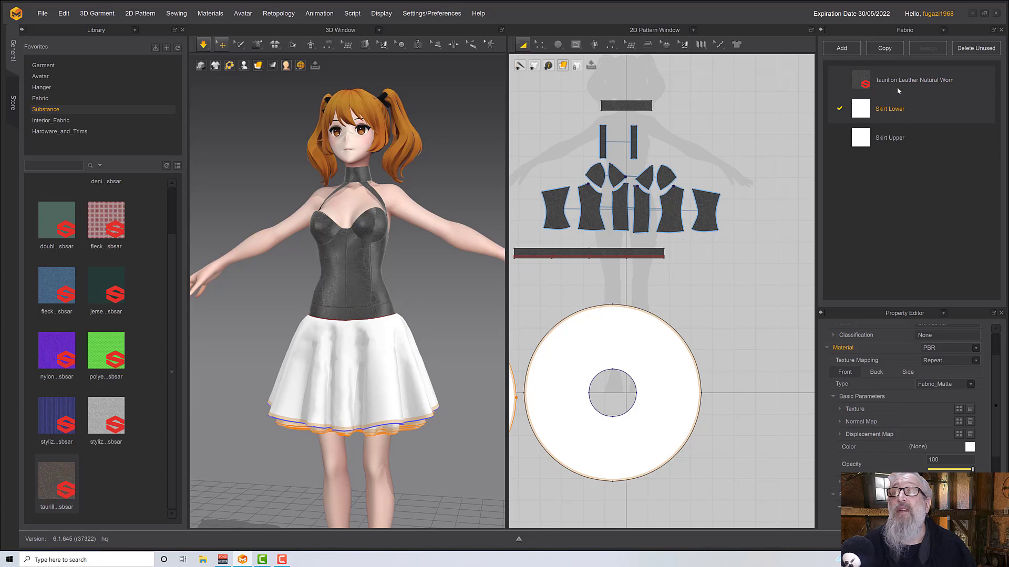
left_click(893, 80)
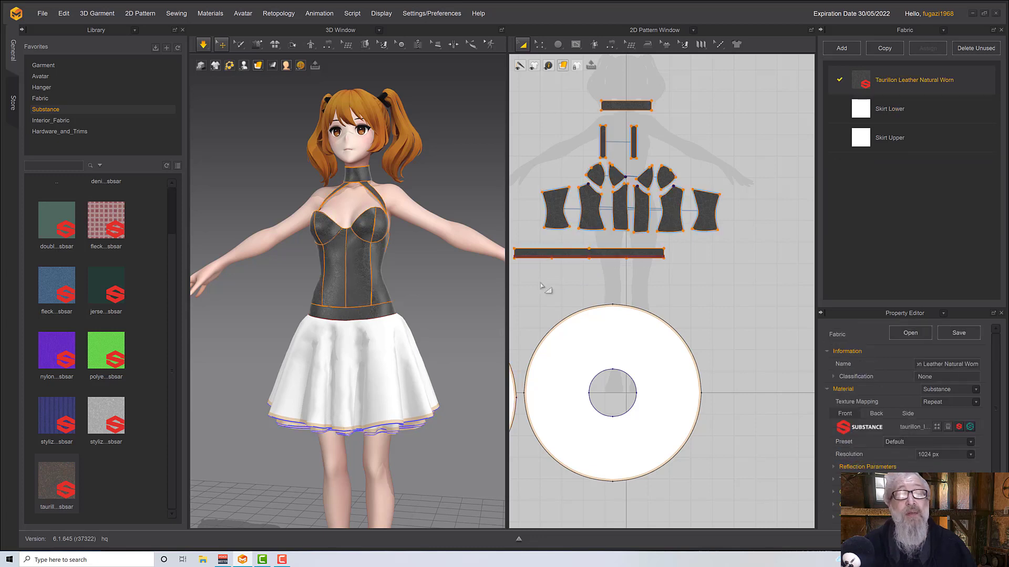
left_click(884, 110)
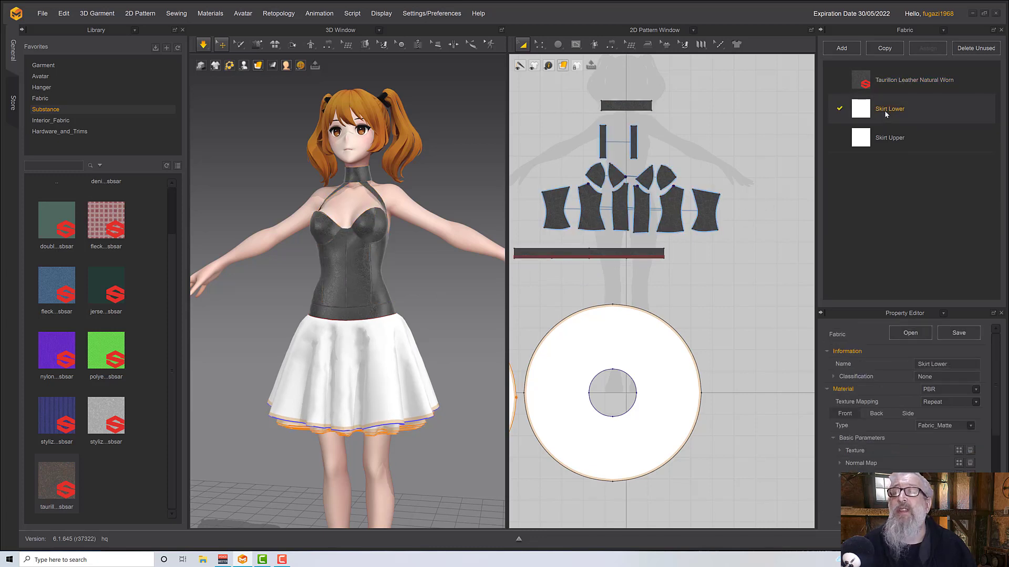
scroll(357, 366, "down", 1)
right_click_drag(357, 367, 364, 367)
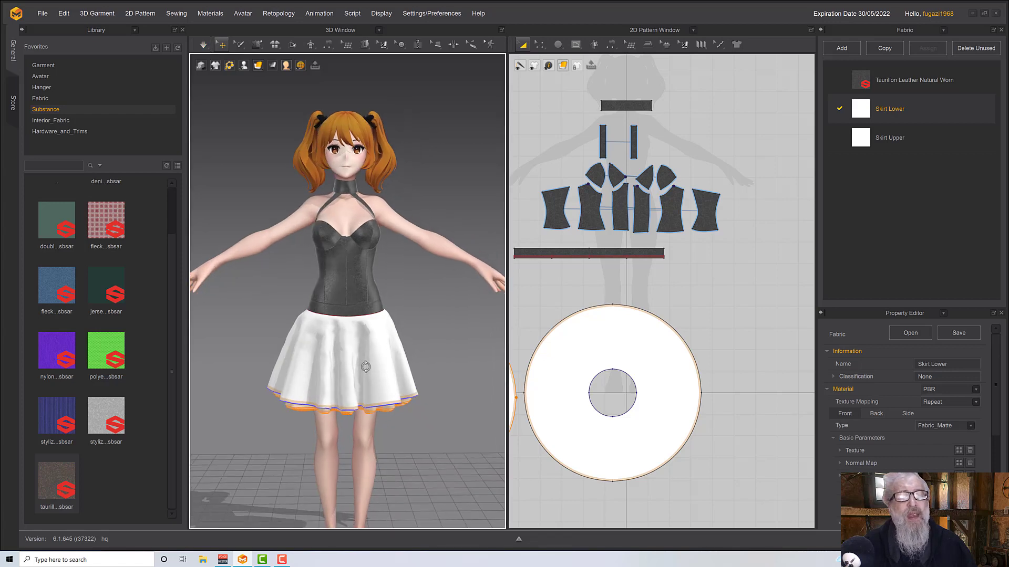
left_click_drag(57, 480, 914, 246)
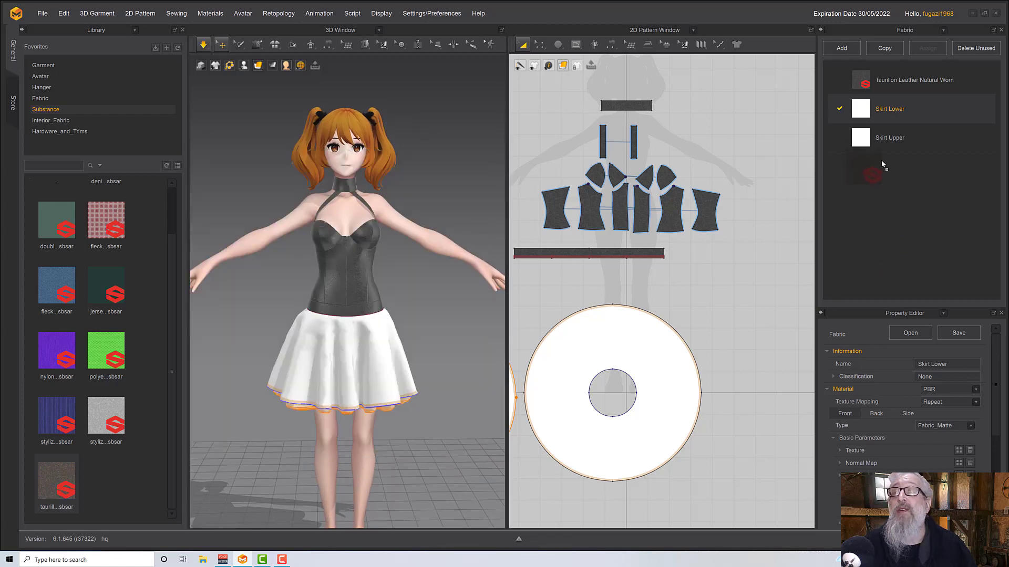
left_click_drag(882, 164, 865, 108)
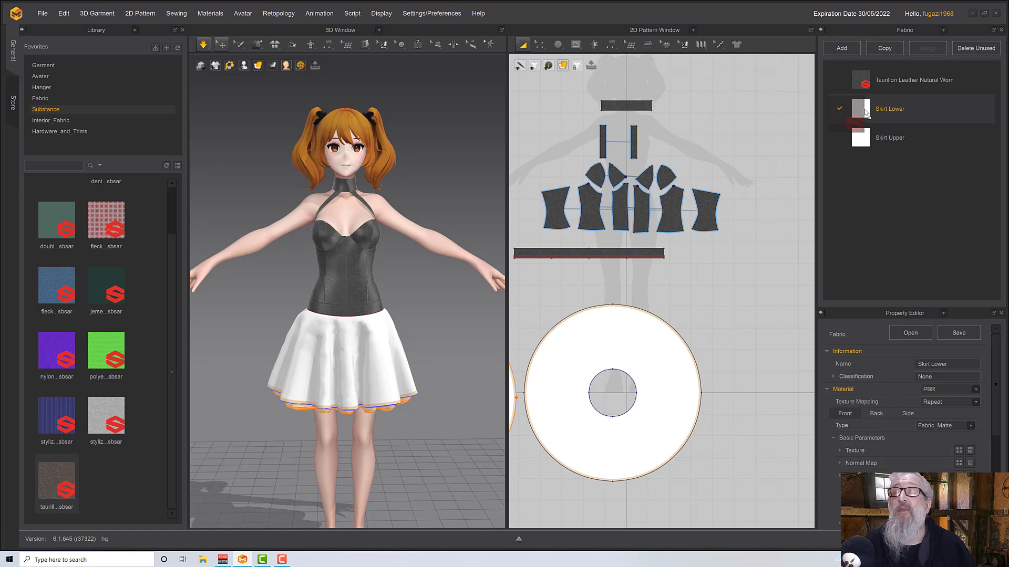
left_click_drag(868, 110, 865, 109)
right_click_drag(364, 370, 340, 370)
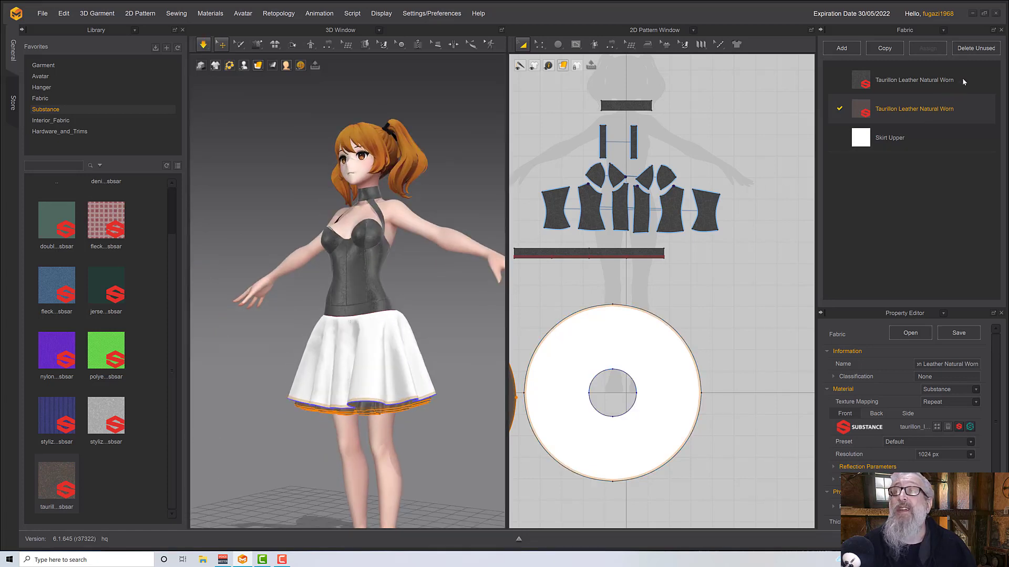
Step: Assign the corset's Taurillon Leather Natural Worn fabric to the top skirt circle and check how the skirt simulates
left_click(891, 84)
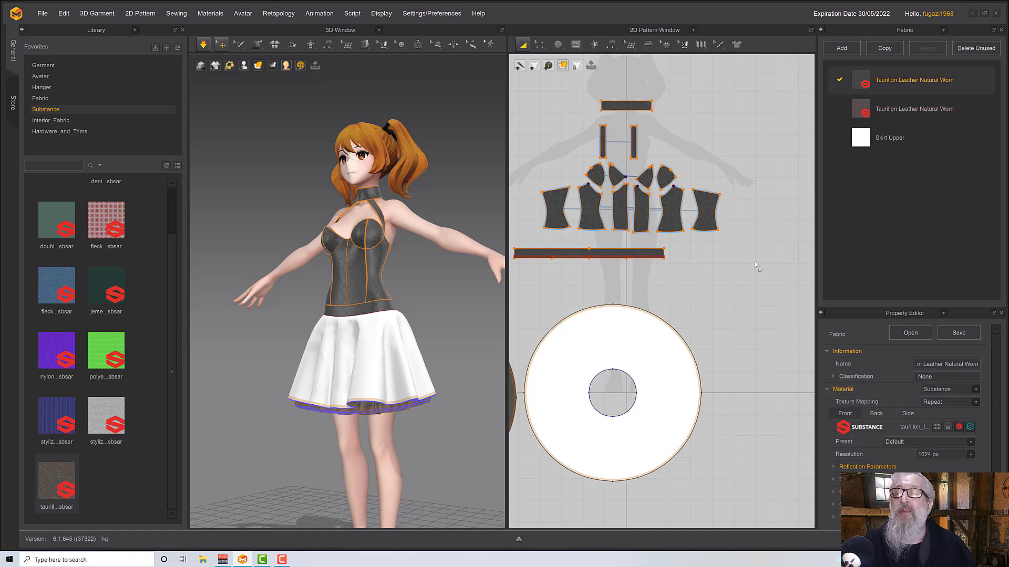
left_click(657, 339)
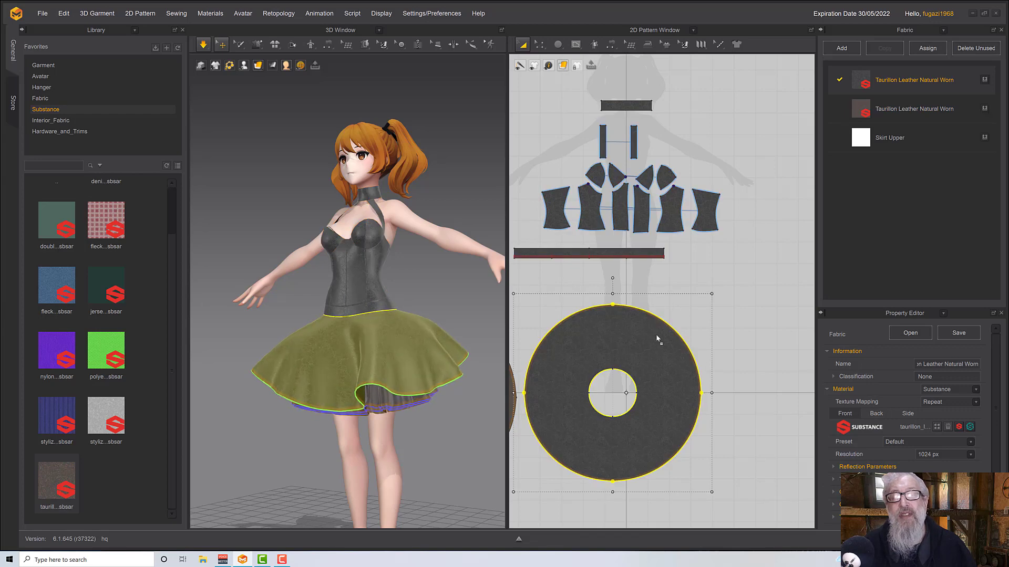
key("space")
right_click_drag(394, 379, 418, 355)
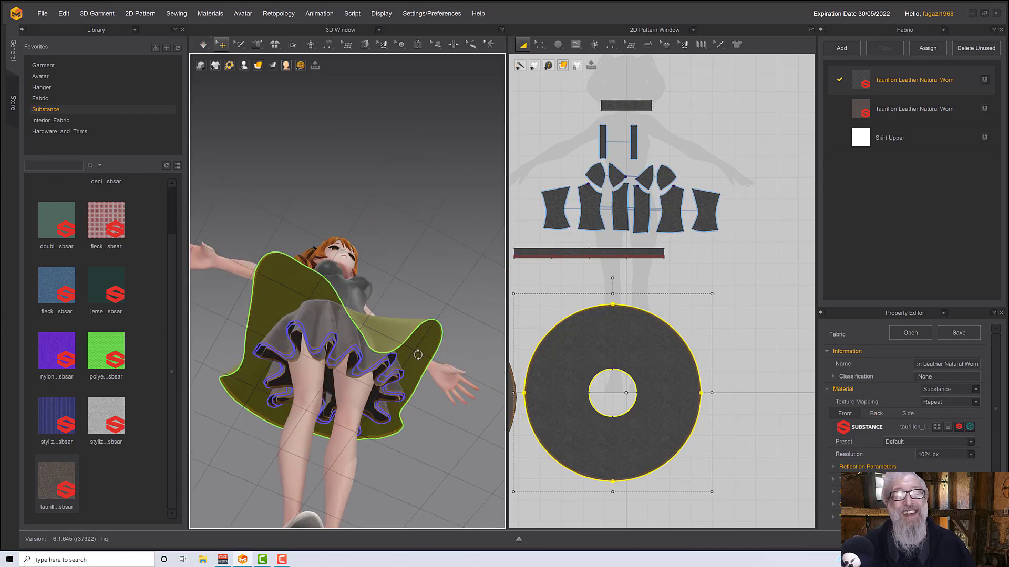
key("2")
key("space")
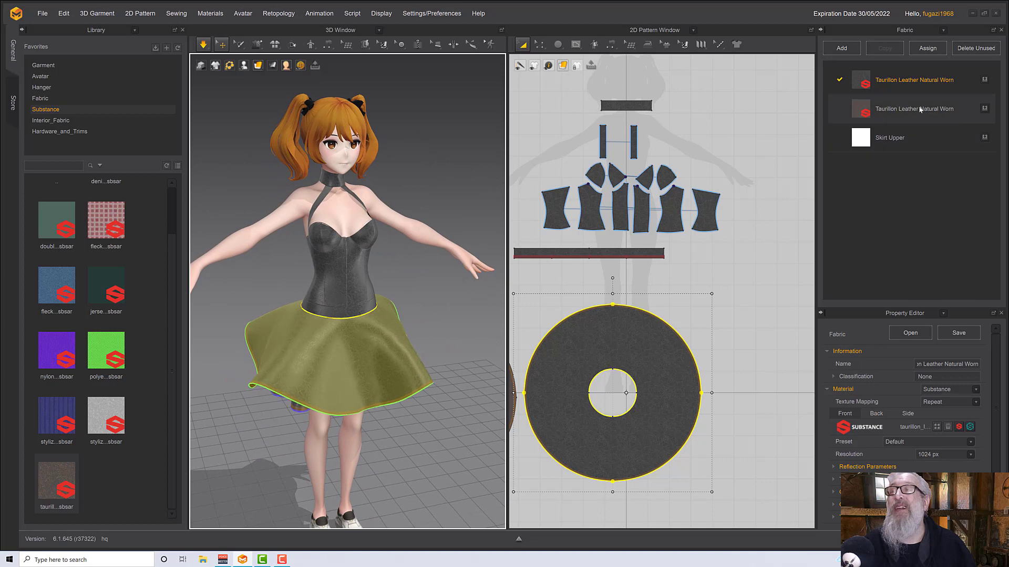
Step: Delete the unused fabrics and duplicate the corset's Taurillon leather fabric
left_click(987, 111)
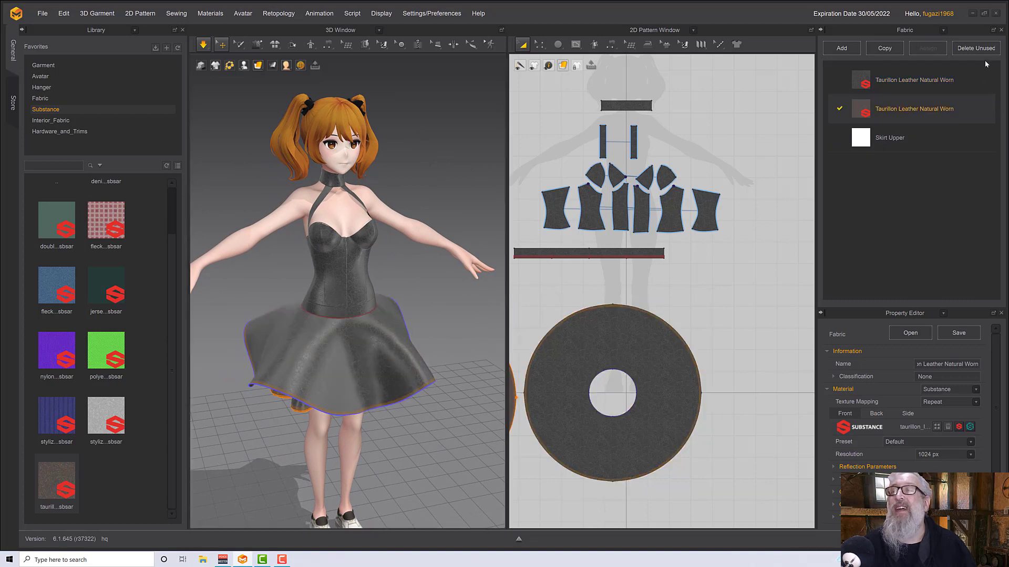
left_click(975, 50)
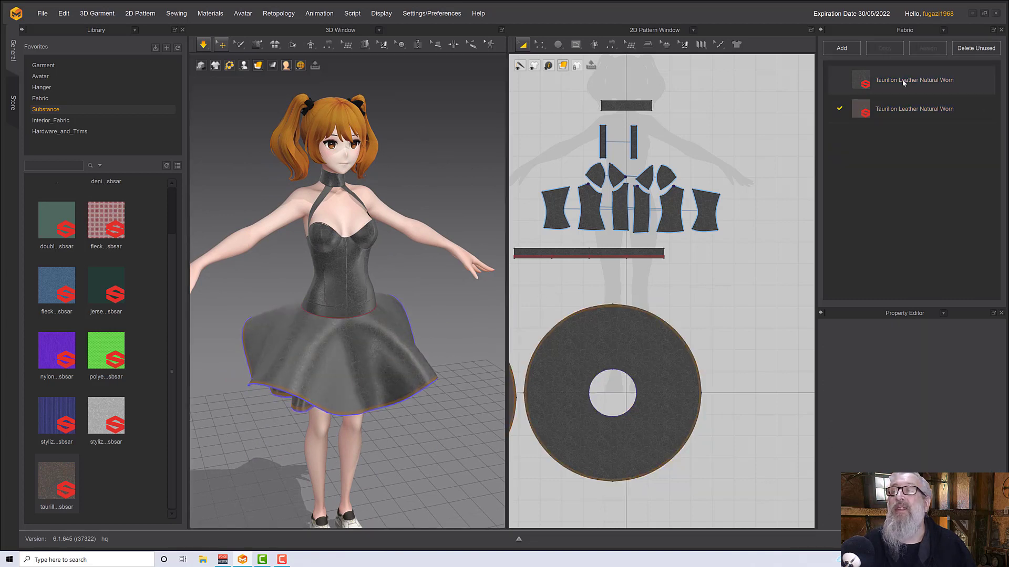
left_click(903, 82)
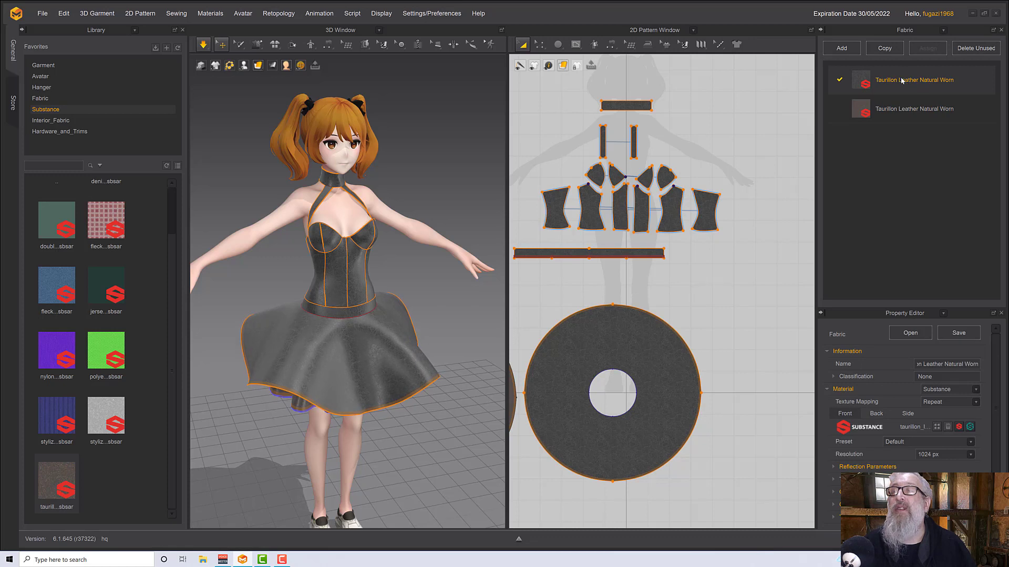
right_click(903, 81)
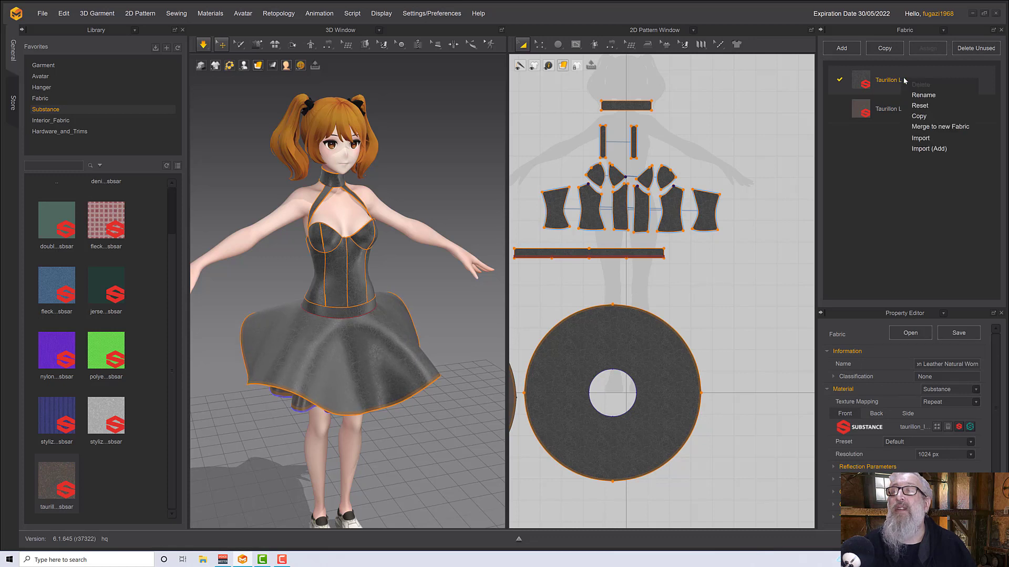
left_click(919, 117)
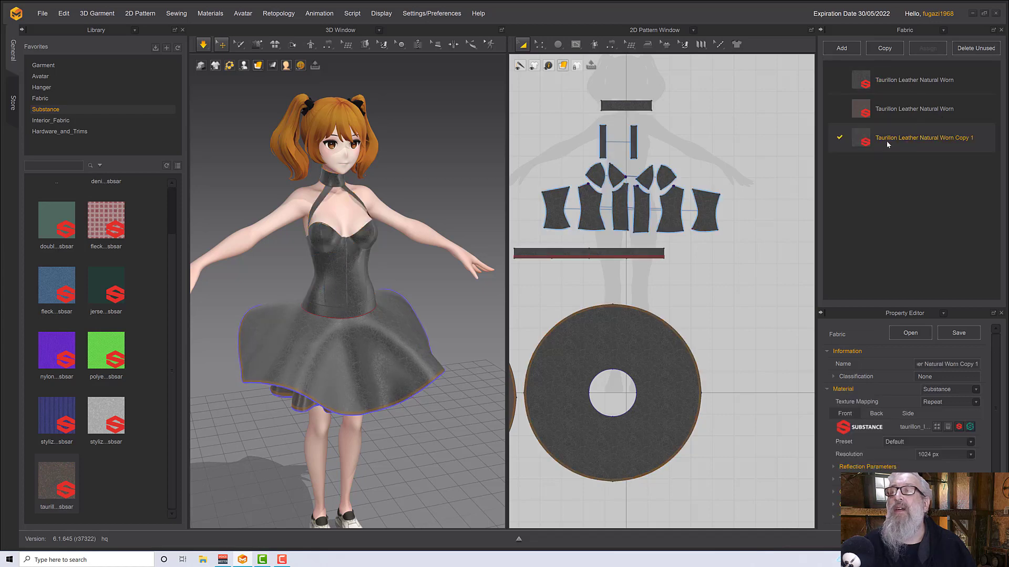
right_click_drag(404, 360, 427, 326)
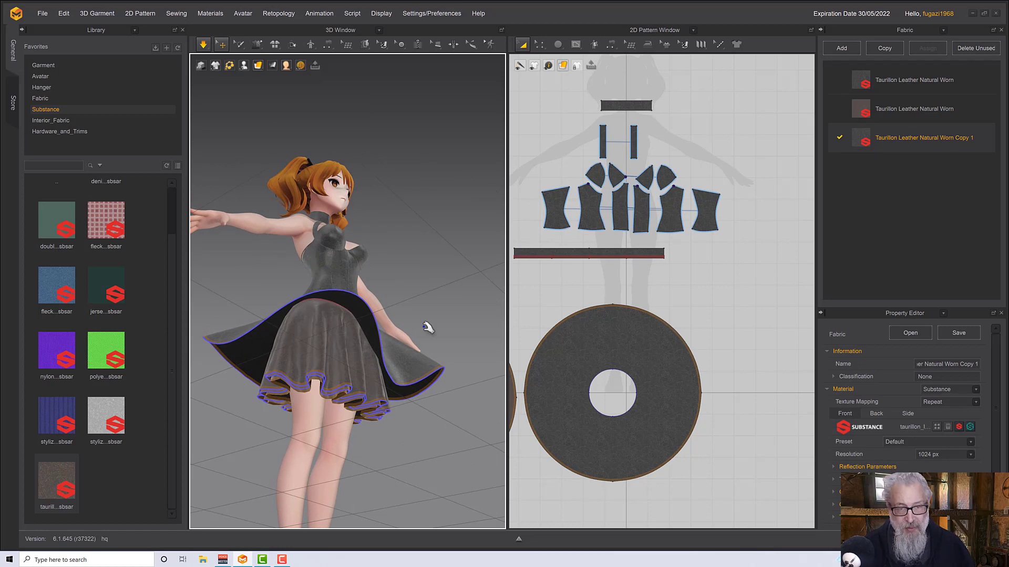
Step: Undo the leather fabric duplication and the removal of unused fabrics
key("ctrl+z")
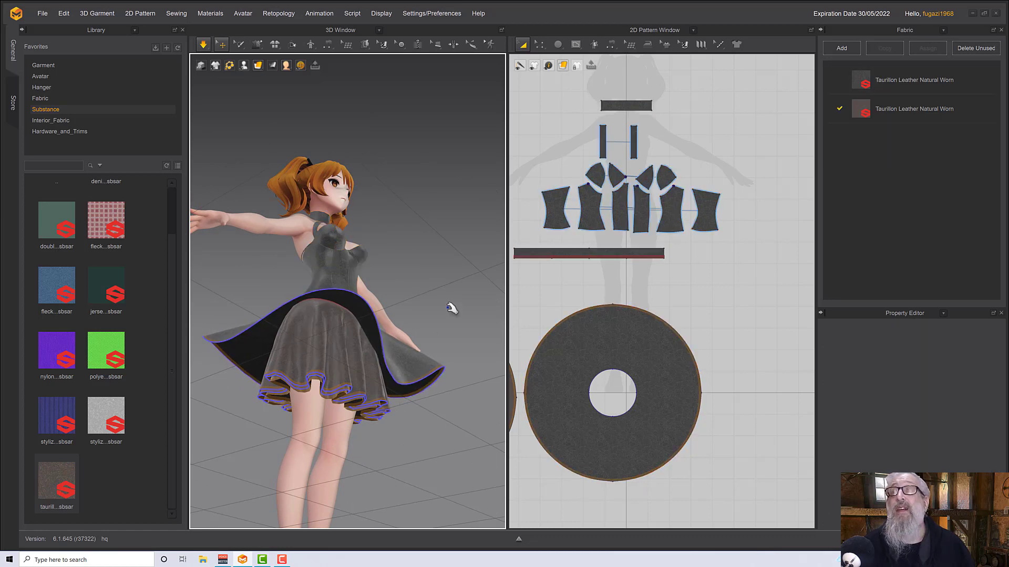
key("ctrl+z")
key("ctrl+z")
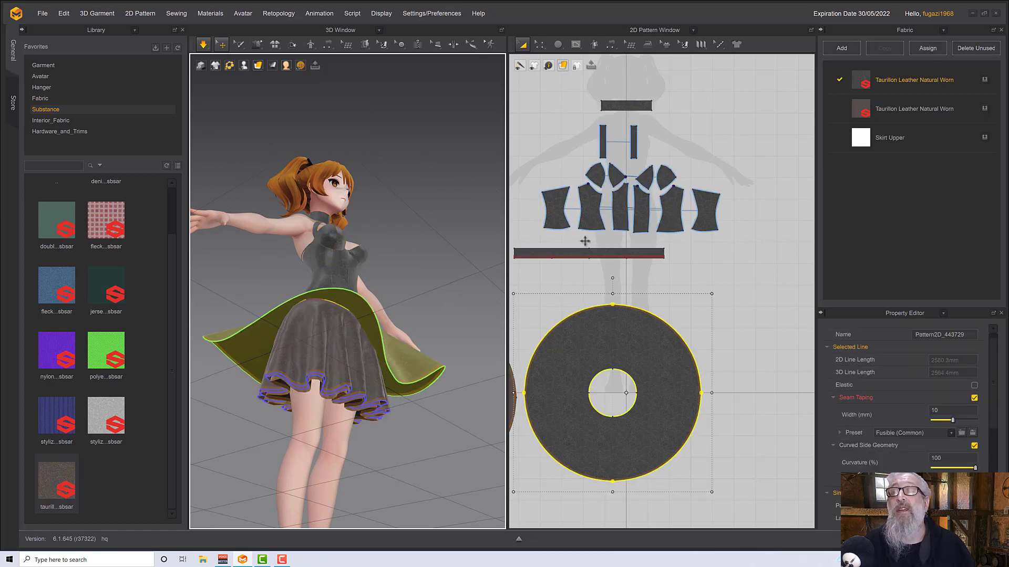
Step: Assign the white Skirt Upper fabric to the three underskirt circle patterns
right_click_drag(477, 295, 413, 308)
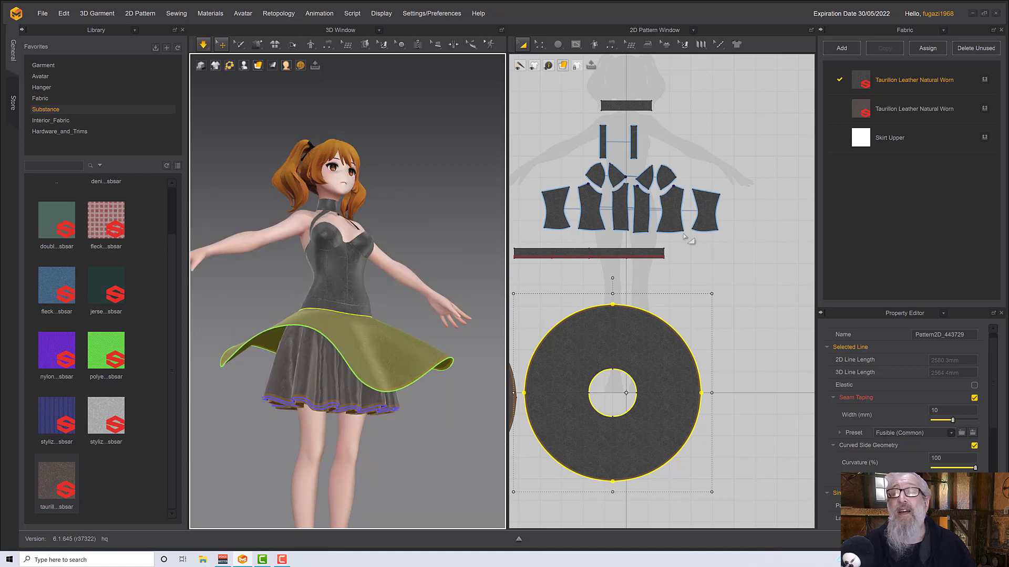
scroll(703, 278, "down", 3)
middle_click_drag(698, 278, 880, 290)
scroll(728, 292, "down", 2)
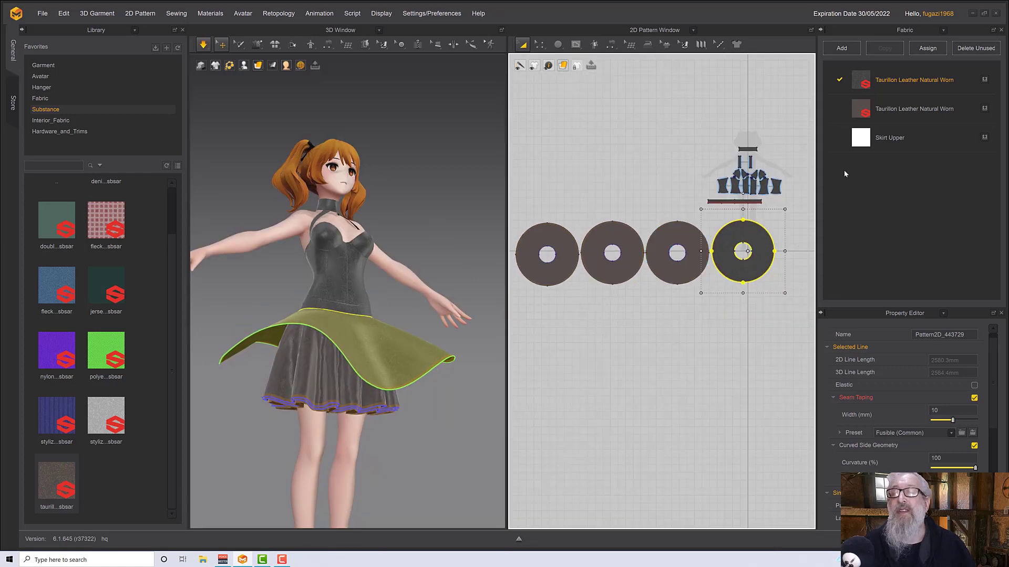
left_click(864, 139)
left_click_drag(676, 237, 634, 236)
left_click_drag(838, 143, 561, 237)
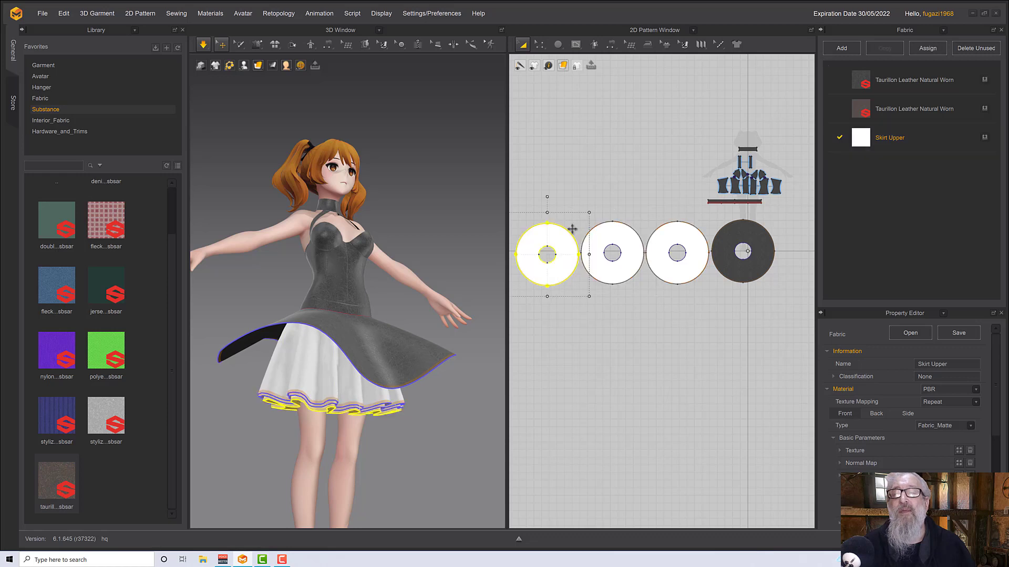
Step: Remove the unused second leather fabric and duplicate the remaining Taurillon Leather Natural Worn fabric
left_click(903, 112)
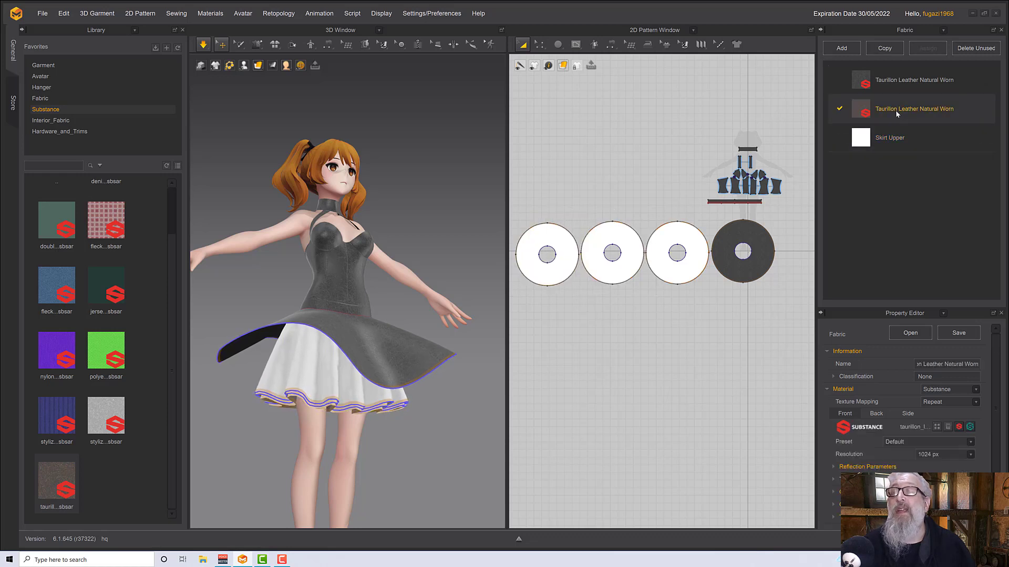
left_click(982, 50)
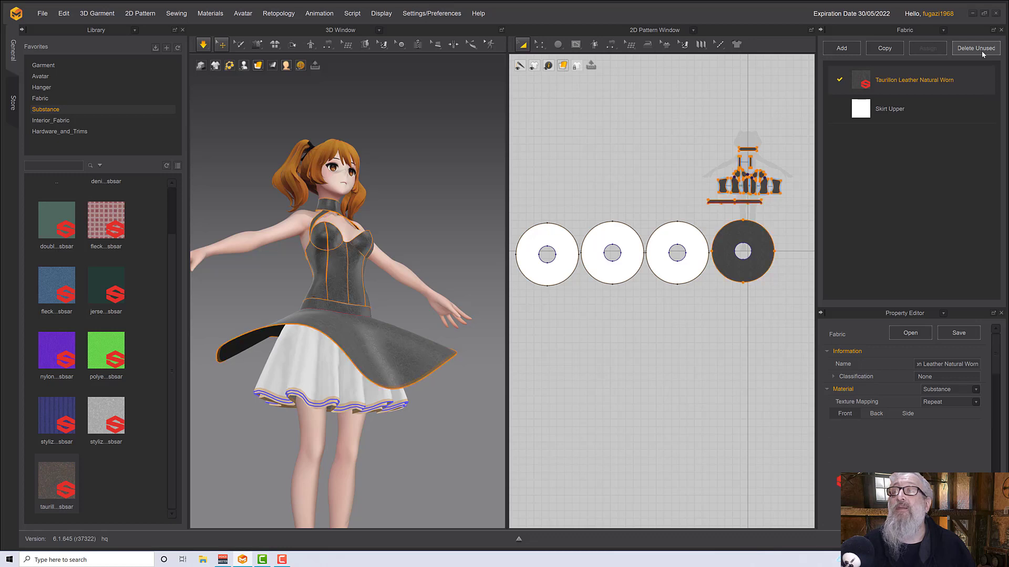
left_click(408, 352)
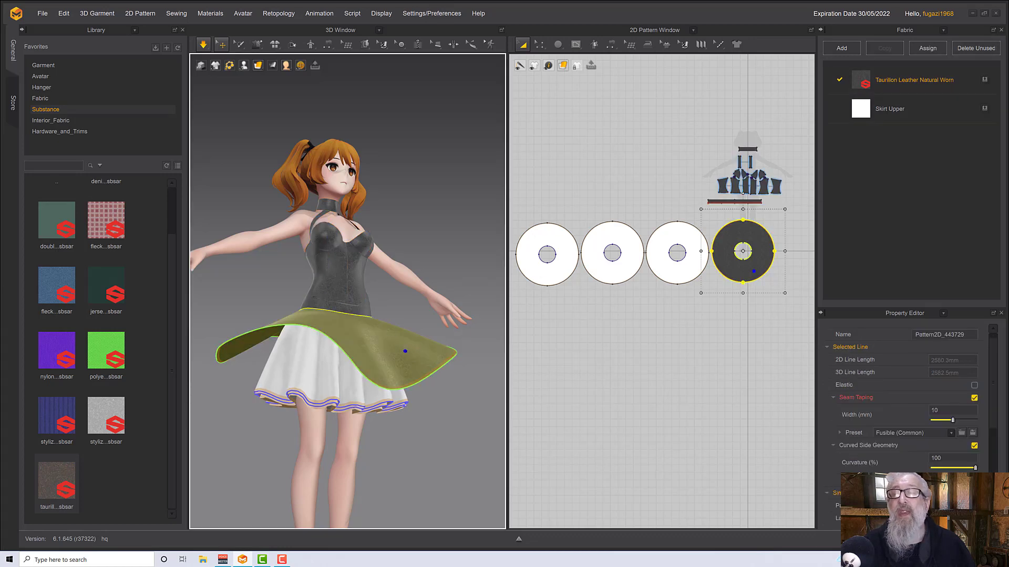
left_click(912, 80)
right_click(911, 82)
left_click(892, 52)
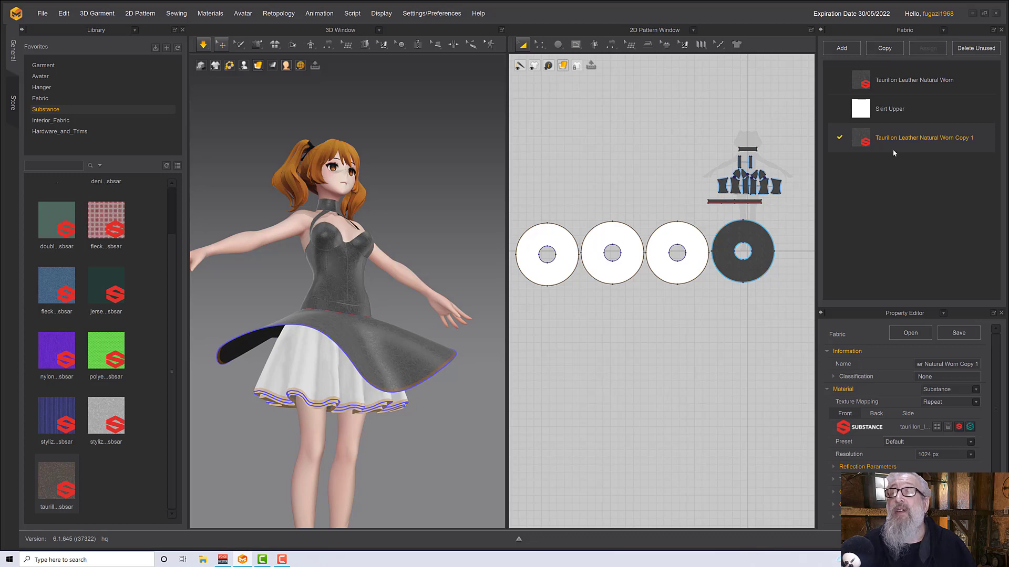
Step: Load the Leather_Lambskin.zfab preset into the copied Taurillon leather fabric on the top skirt
scroll(904, 442, "down", 2)
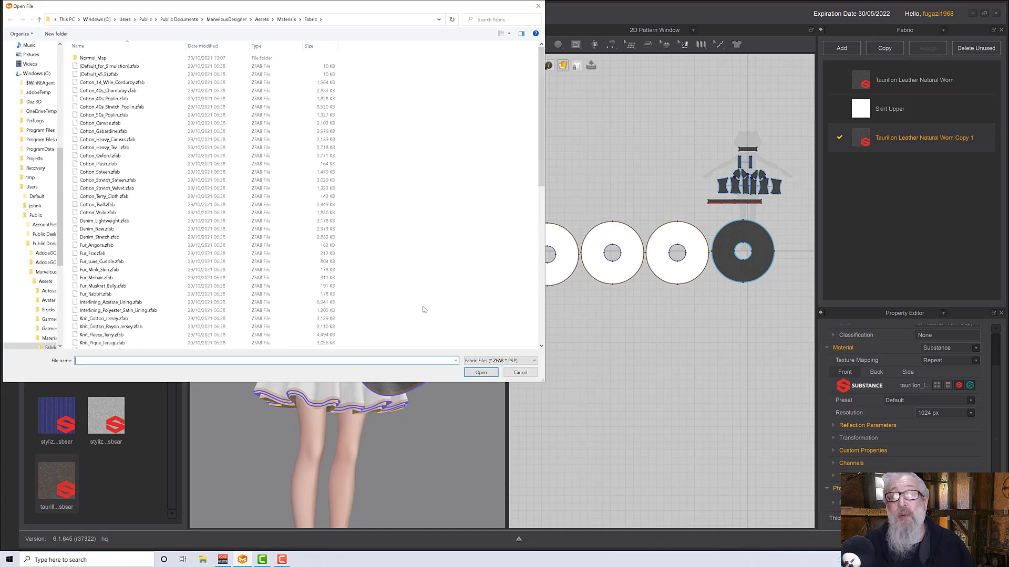
left_click(121, 318)
scroll(125, 321, "down", 2)
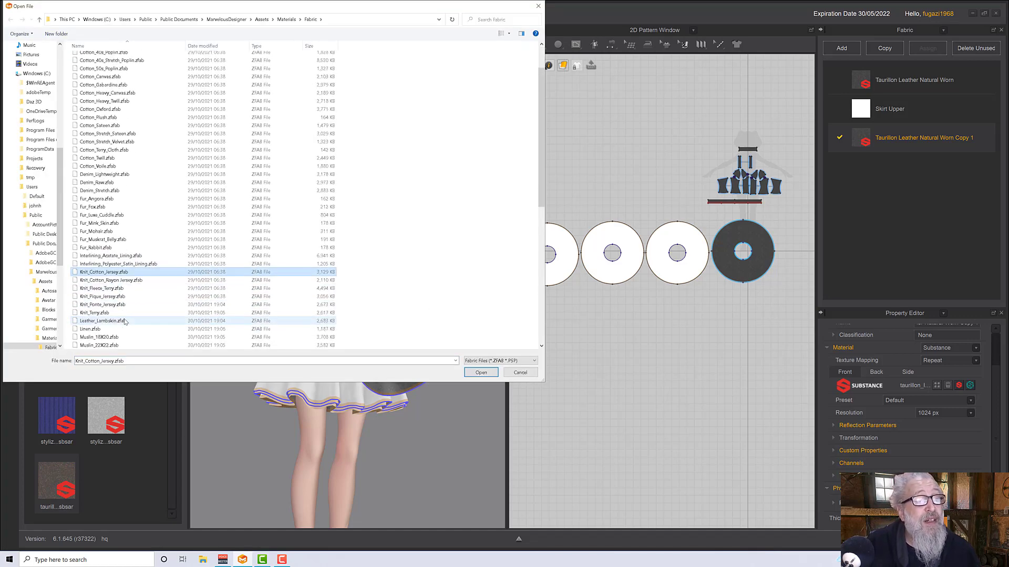
double_click(125, 322)
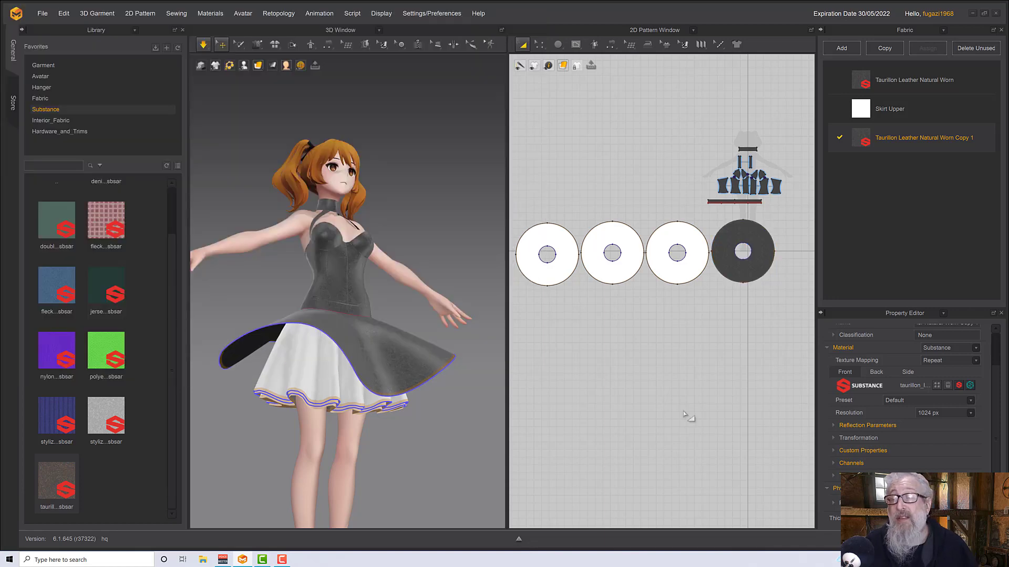
Step: Simulate the dress with the new leather properties and set the simulation mode to Normal (Default)
right_click_drag(372, 292, 359, 297)
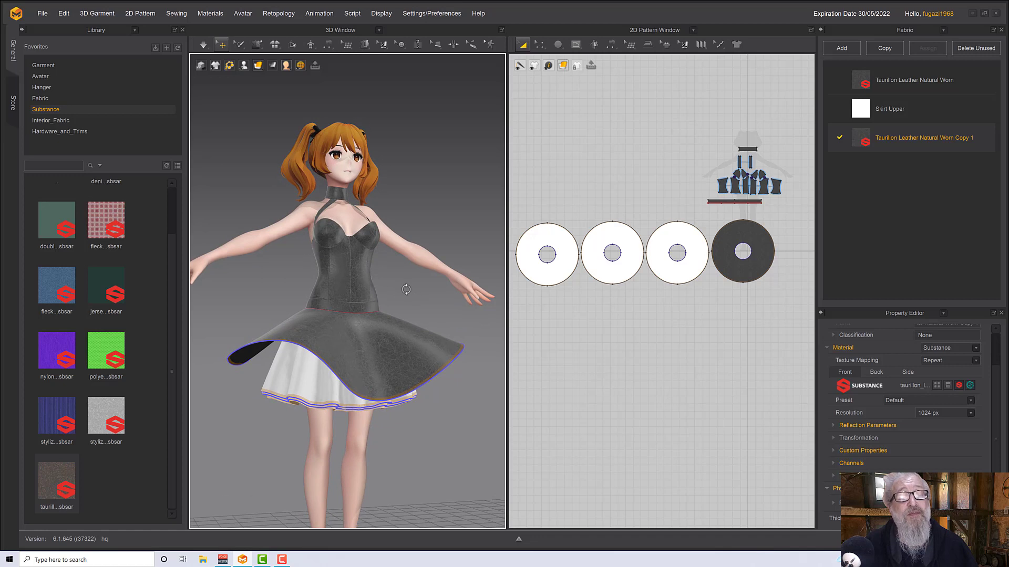
right_click_drag(406, 289, 398, 295)
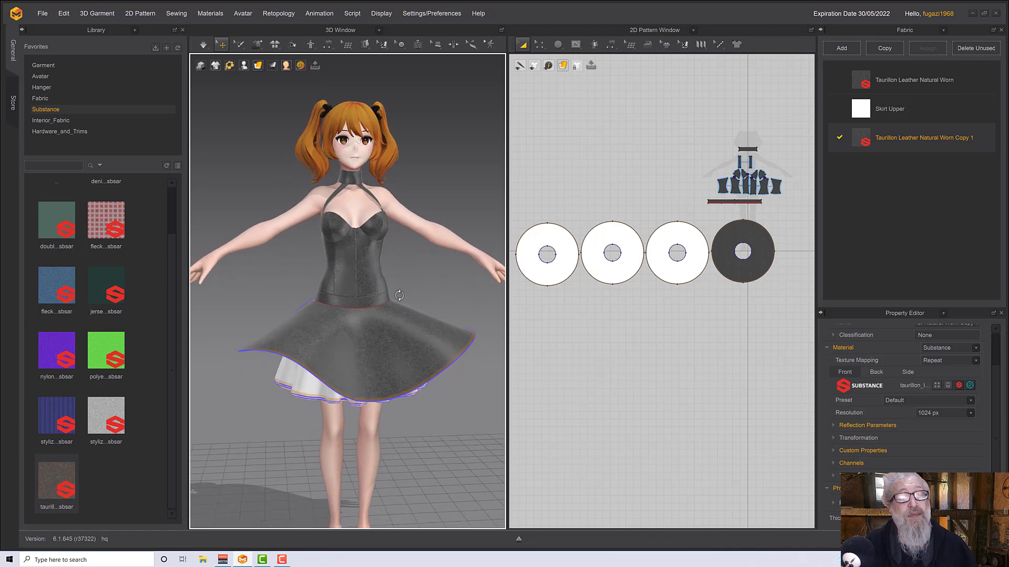
left_click(204, 46)
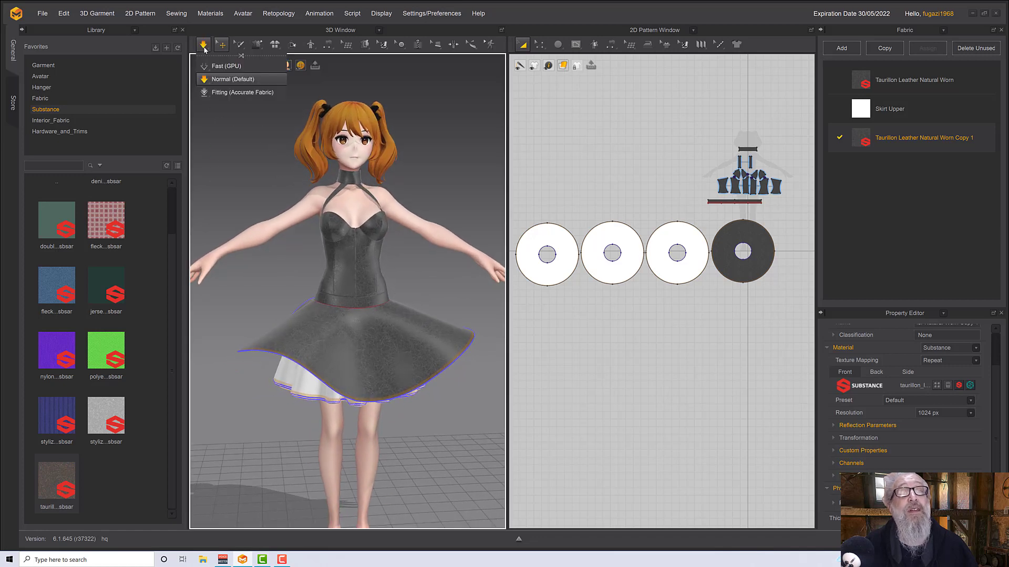
left_click(226, 79)
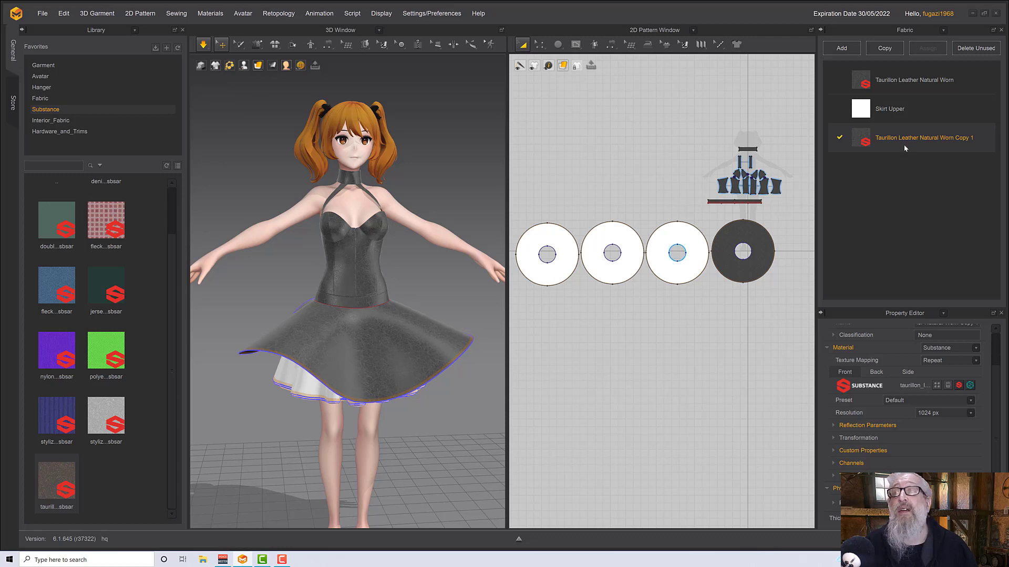
Step: Select the leather top skirt pattern, let its drape settle in simulation while checking it from the back and below, and stop the simulation
left_click(765, 252)
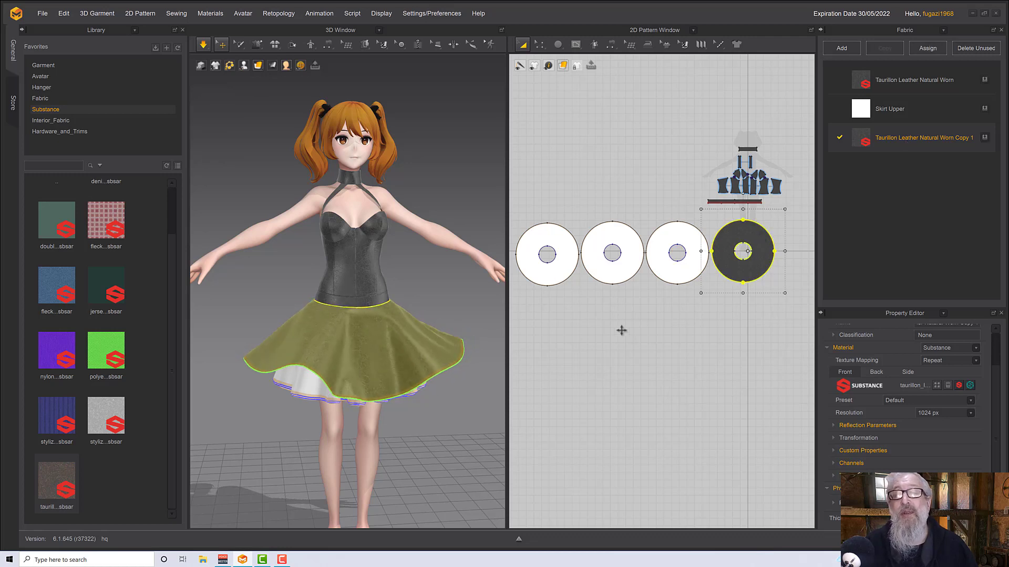
right_click_drag(441, 349, 435, 304)
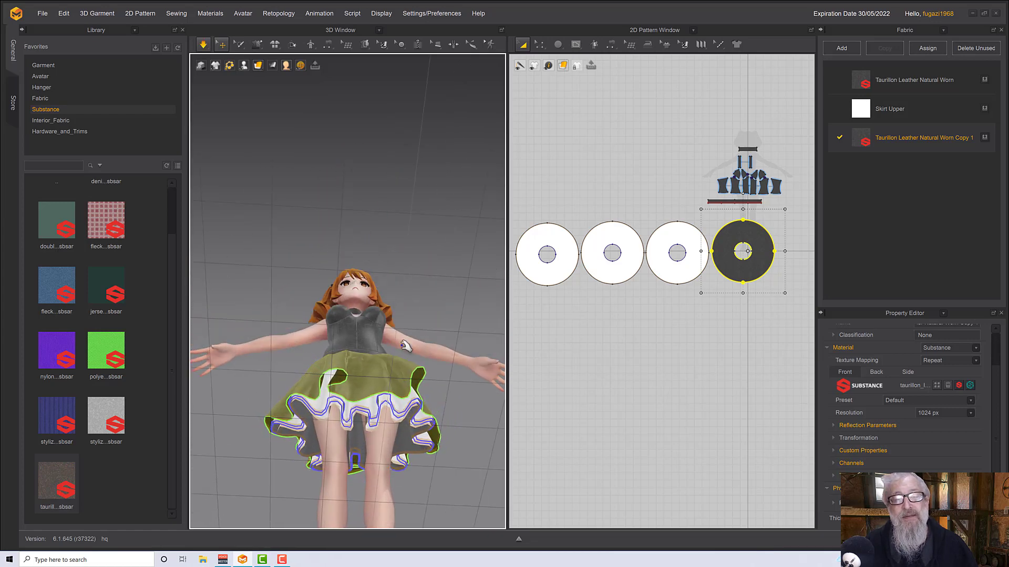
right_click_drag(405, 345, 433, 311)
left_click(420, 326)
right_click_drag(360, 260, 436, 309)
left_click(298, 375)
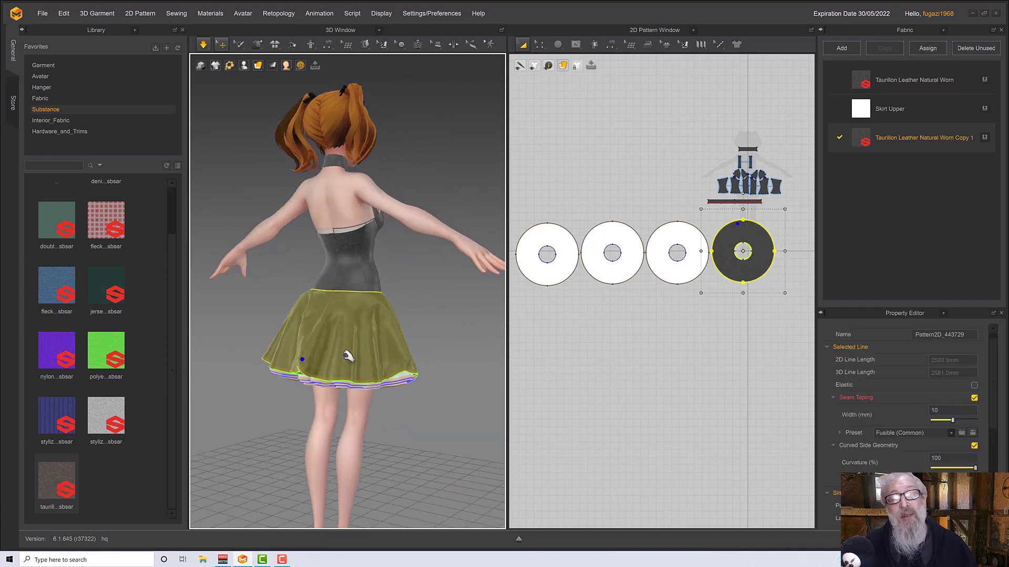
right_click_drag(349, 354, 331, 231)
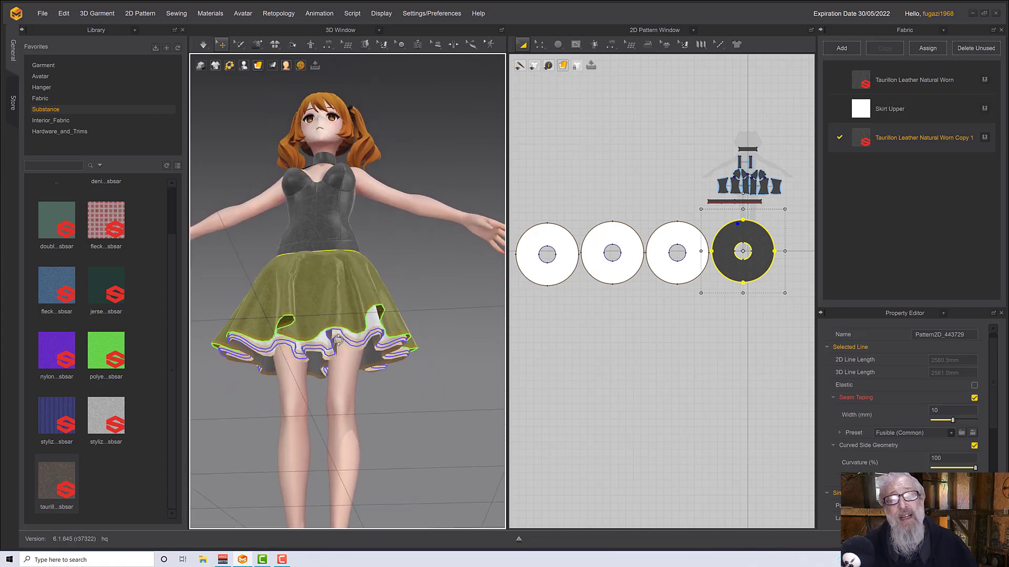
key("space")
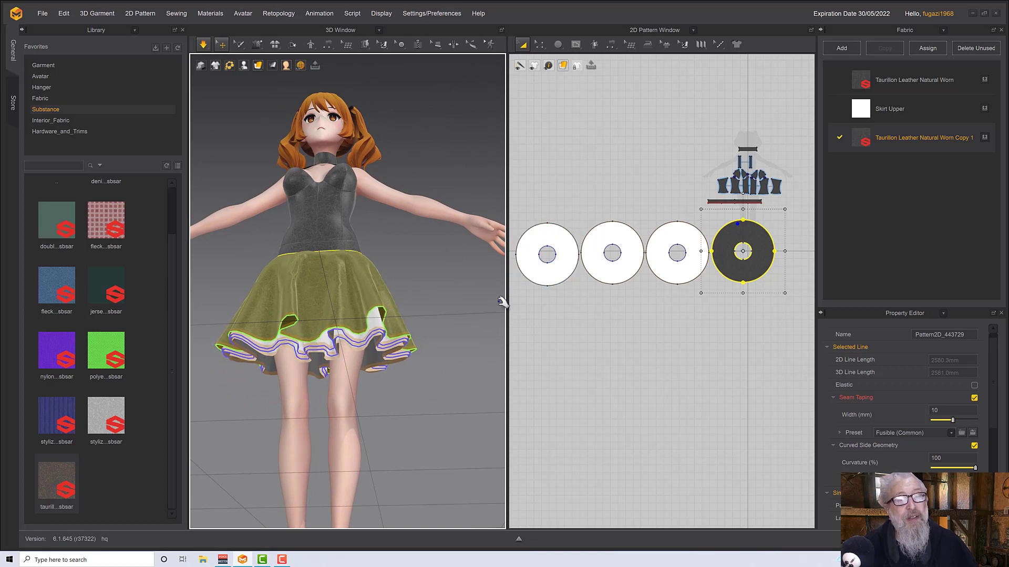
Step: Select the three underskirt circle patterns and lower the opacity of their Skirt Upper fabric to 42
left_click(572, 263)
left_click(629, 270, "shift")
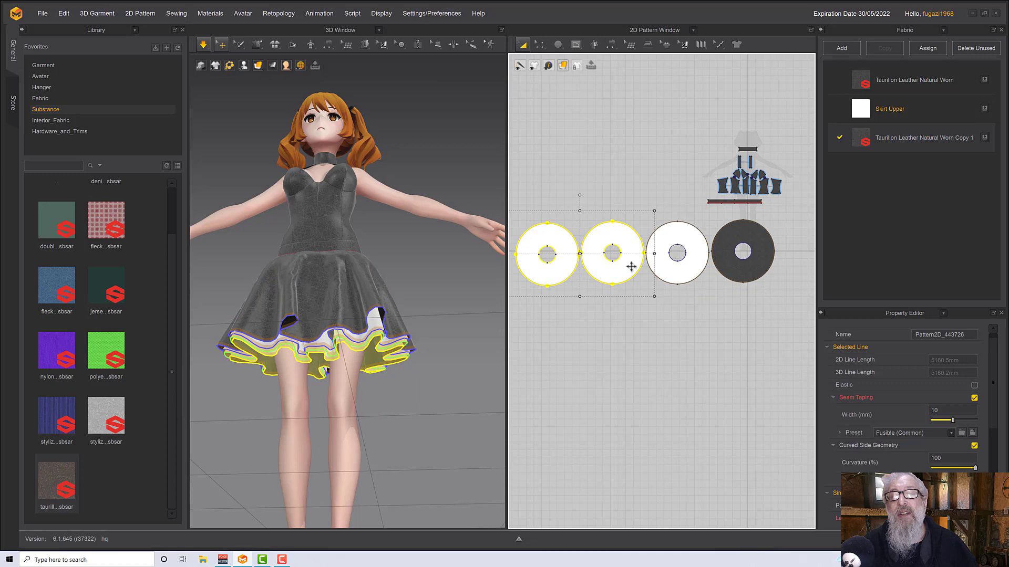
left_click(666, 260, "shift")
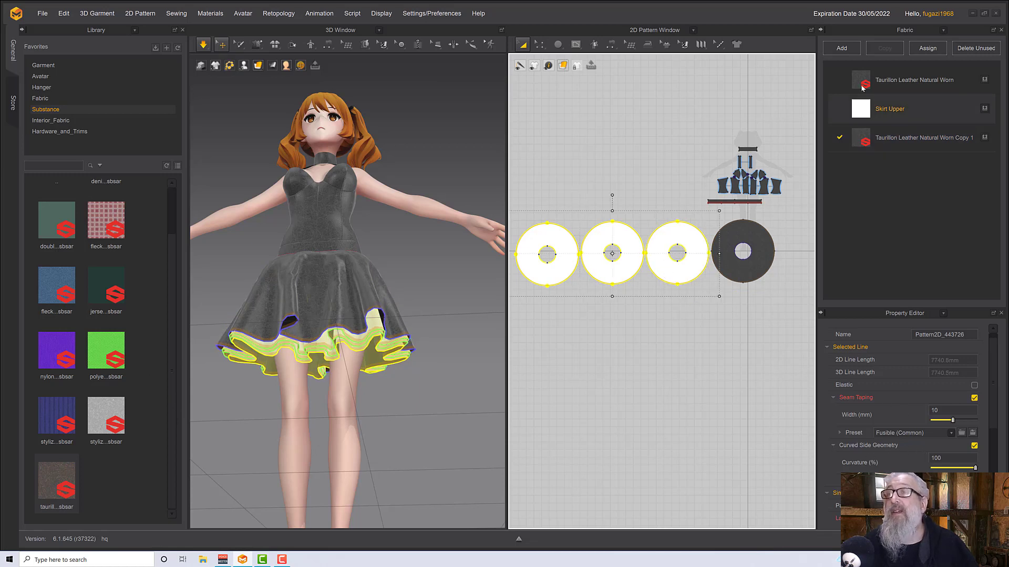
left_click(887, 108)
scroll(853, 425, "down", 2)
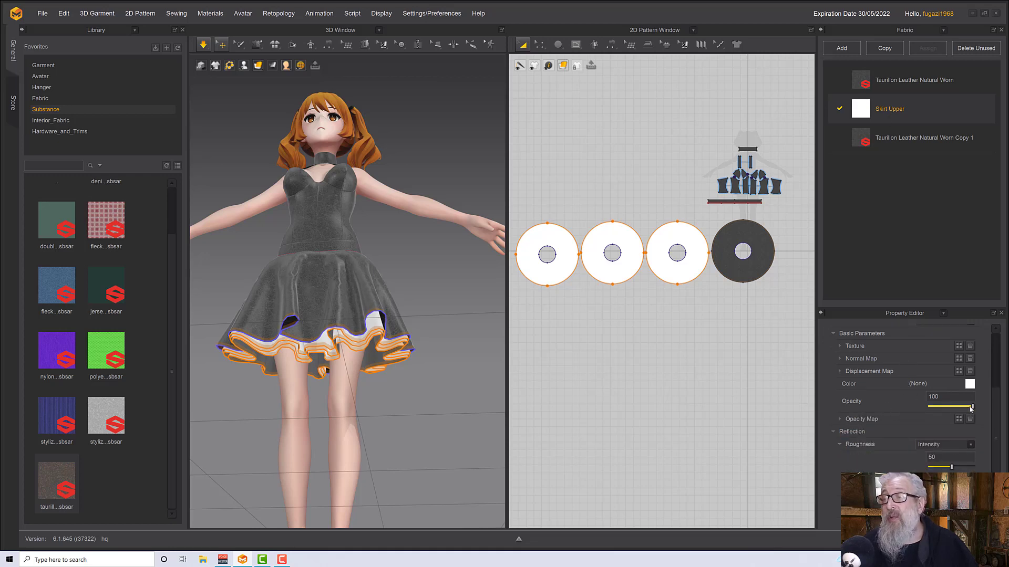
left_click_drag(965, 411, 948, 415)
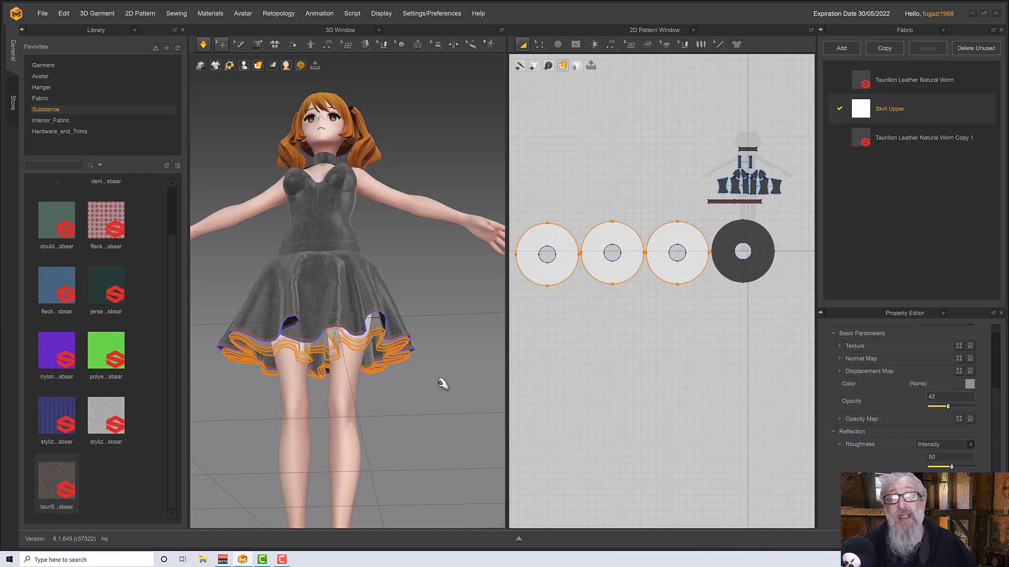
scroll(414, 383, "up", 5)
right_click_drag(410, 374, 404, 360)
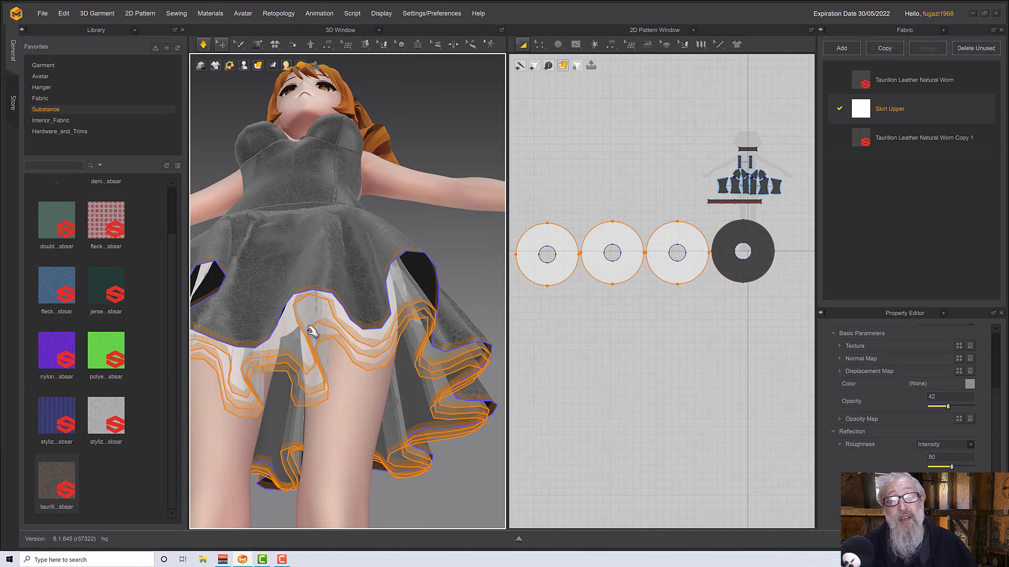
right_click_drag(315, 351, 363, 405)
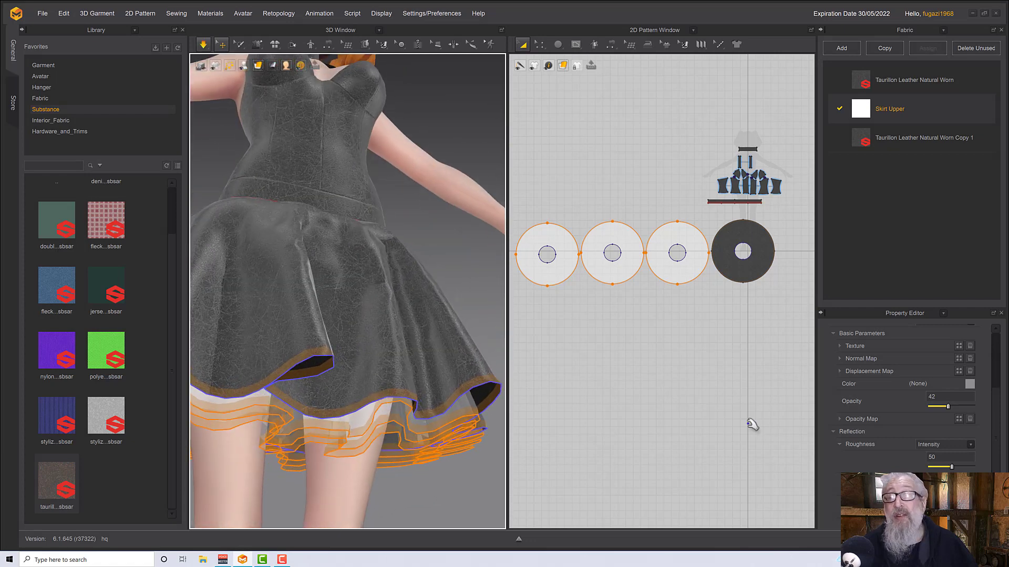
Step: Change the underskirt fabric's color to the dark red swatch Red 4 (620000)
left_click(973, 389)
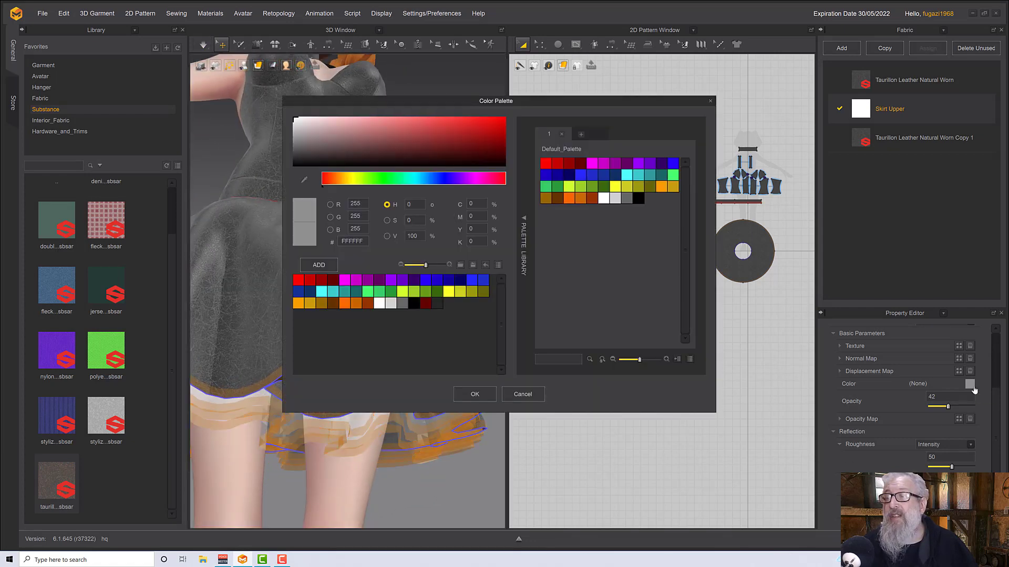
left_click(292, 163)
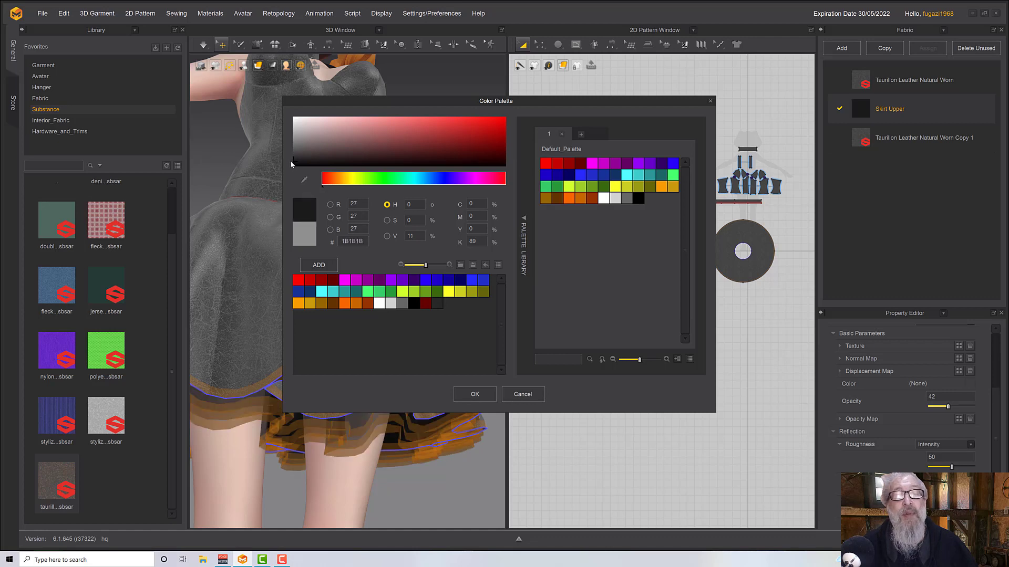
left_click(333, 281)
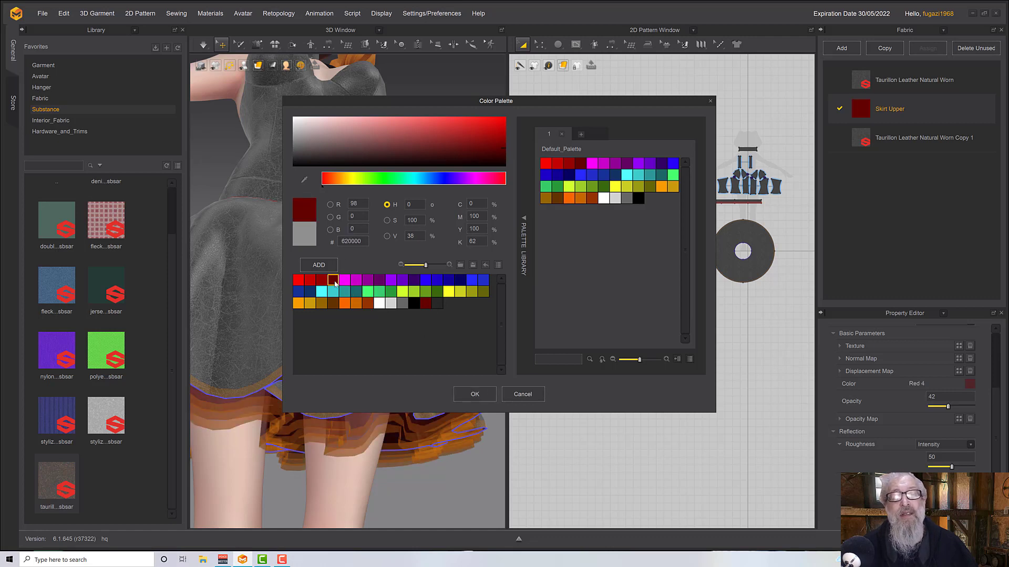
left_click(474, 394)
mouse_move(421, 400)
right_mouse_down()
mouse_move(423, 363)
mouse_move(439, 396)
right_mouse_up()
scroll(441, 372, "up", 3)
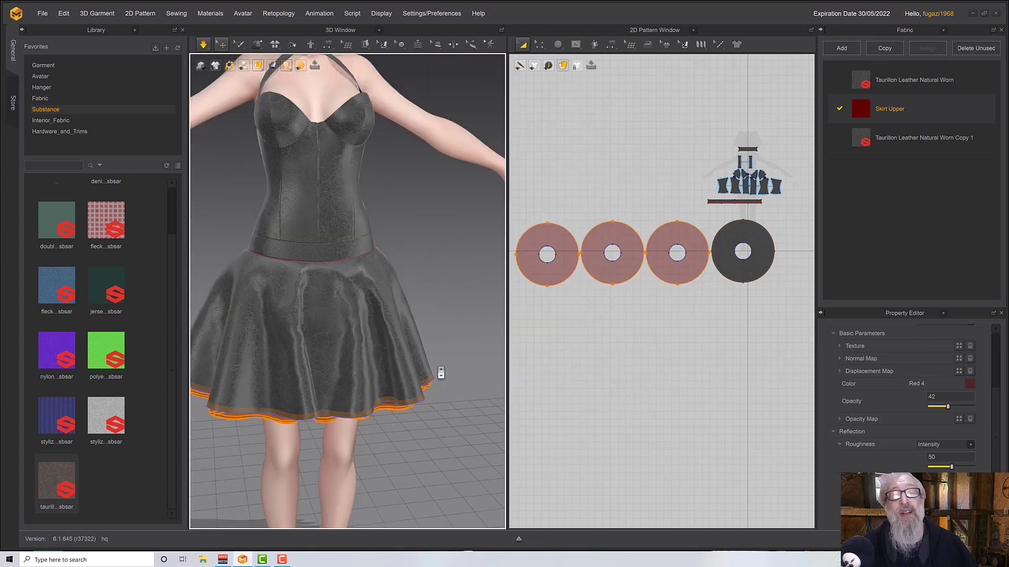
Step: Clear the selection, simulate the dress again and examine the sheer red underskirt layers from the front and below
scroll(441, 373, "down", 4)
left_click(415, 334)
key("space")
right_click_drag(416, 335, 581, 337)
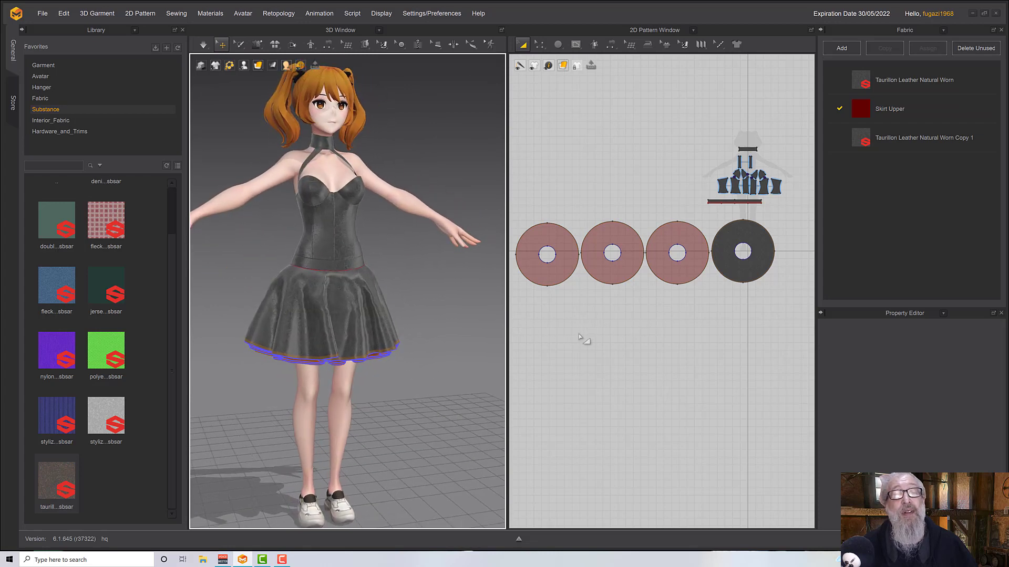
scroll(364, 315, "up", 5)
right_click_drag(364, 315, 345, 281)
scroll(348, 300, "up", 2)
scroll(348, 300, "down", 4)
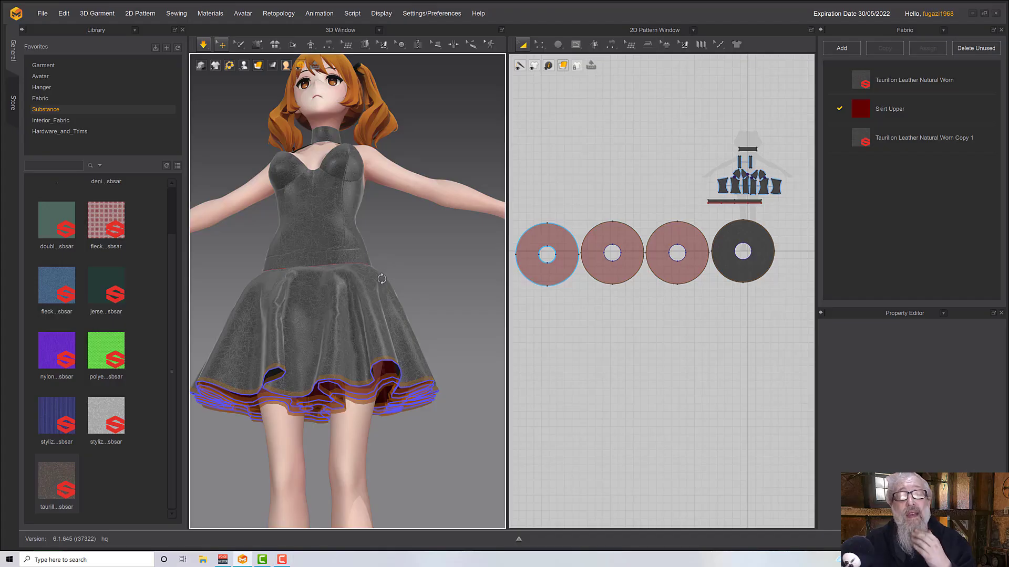
scroll(492, 266, "up", 3)
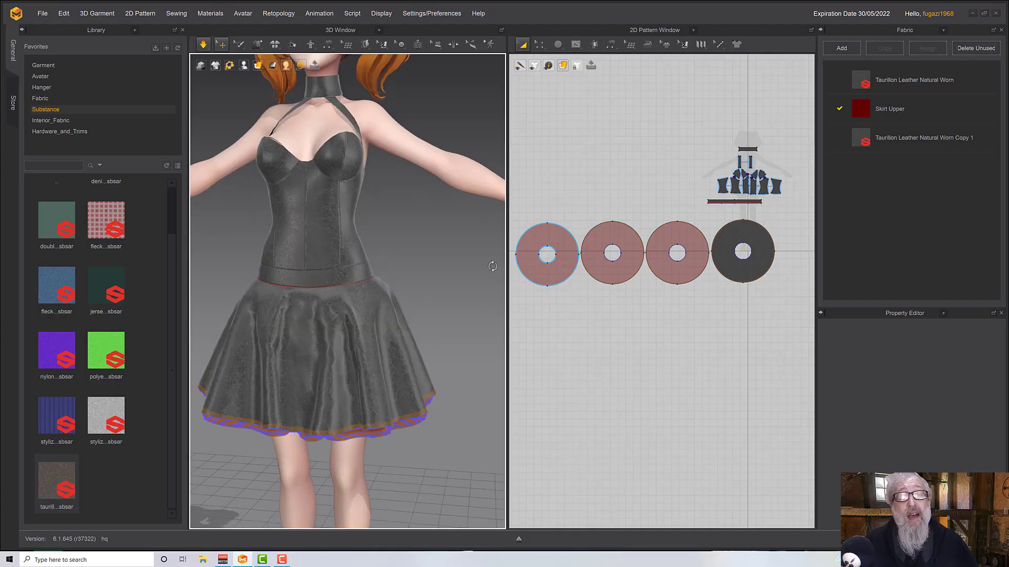
Step: Rename the red underskirt fabric to Skirt Lower and the corset's leather fabric to Top
left_click(891, 111)
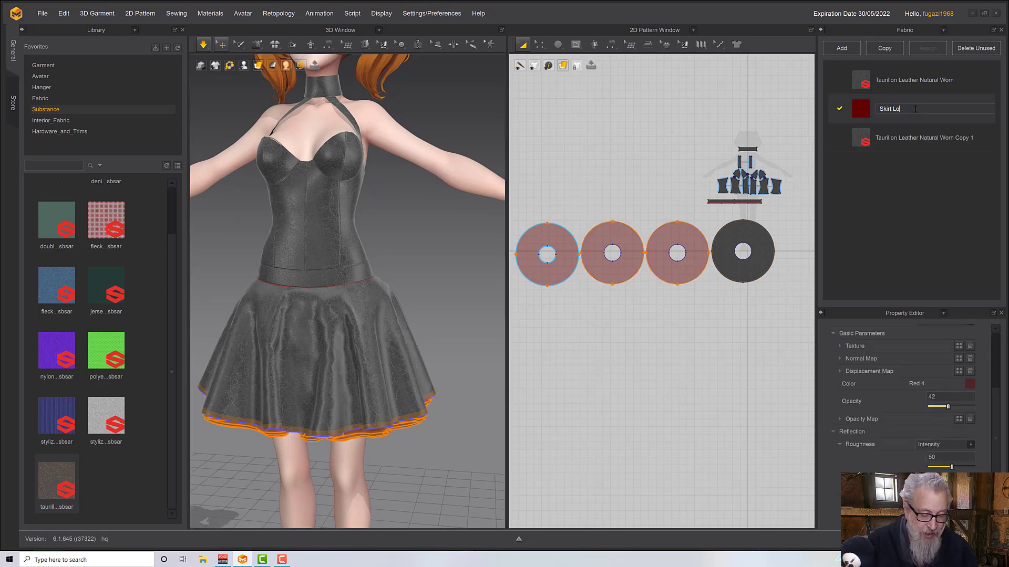
double_click(908, 82)
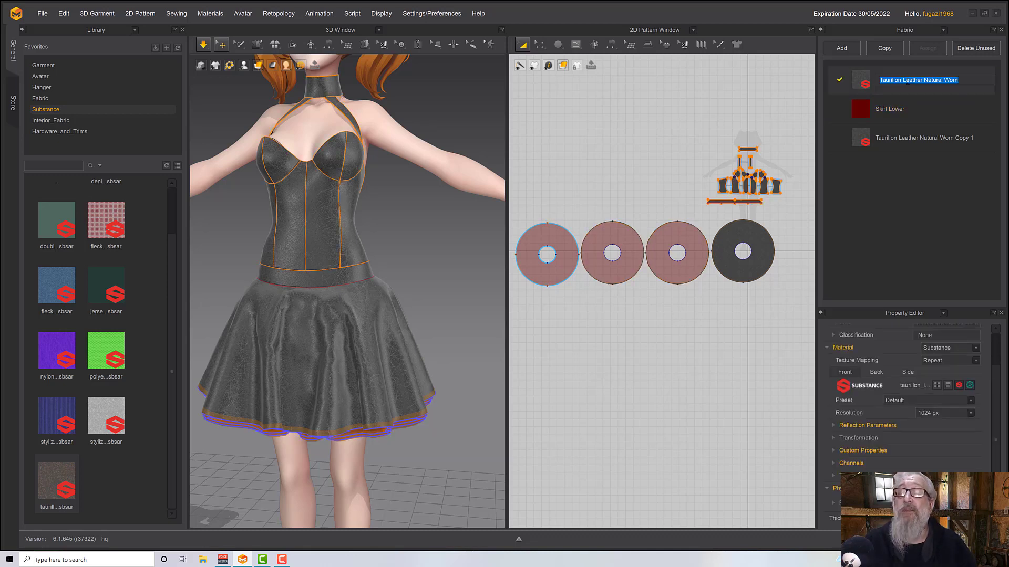
type("Top")
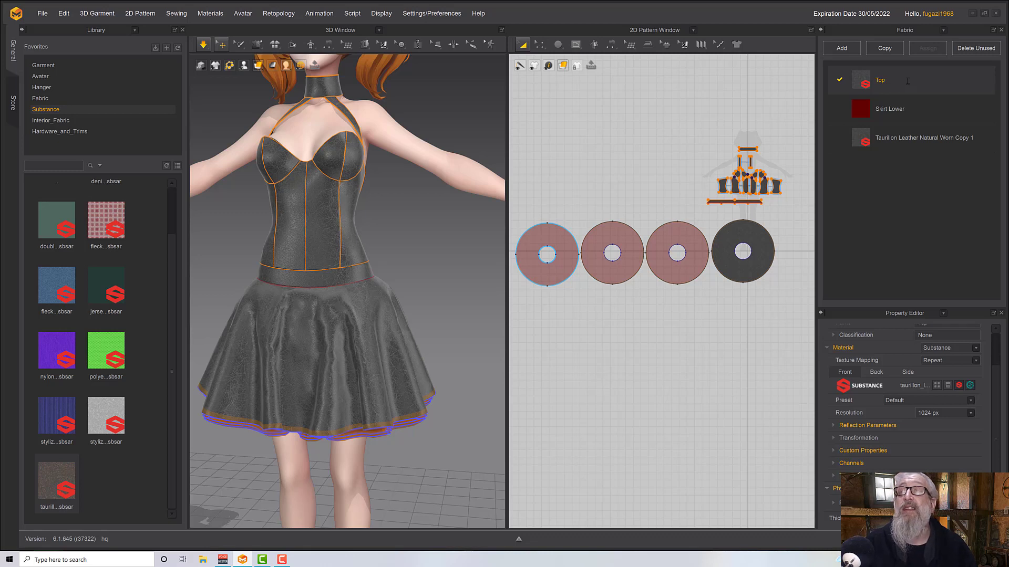
Step: Rename the copied Taurillon leather fabric of the top skirt to Skirt Upper
double_click(908, 141)
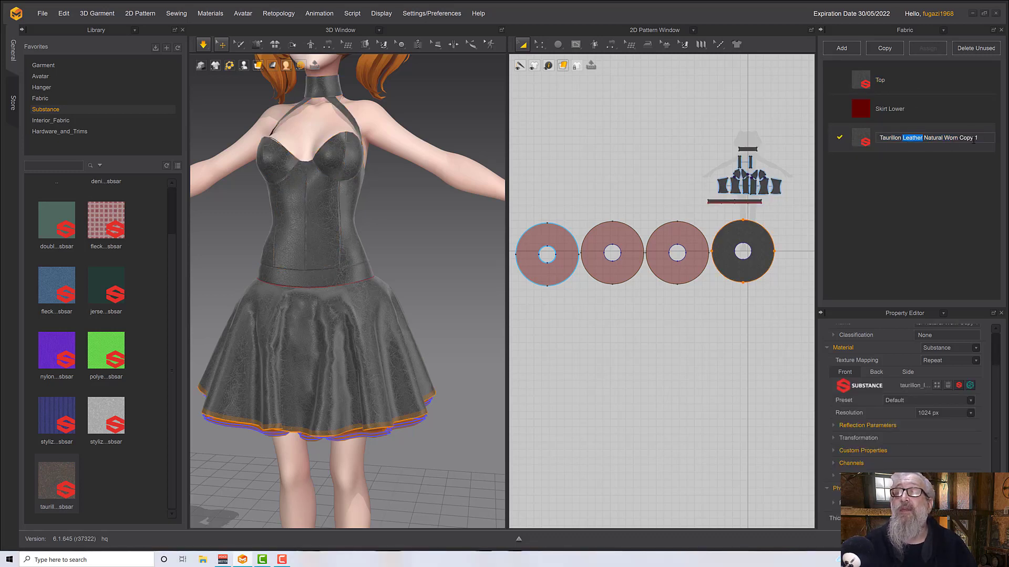
left_click_drag(981, 138, 878, 144)
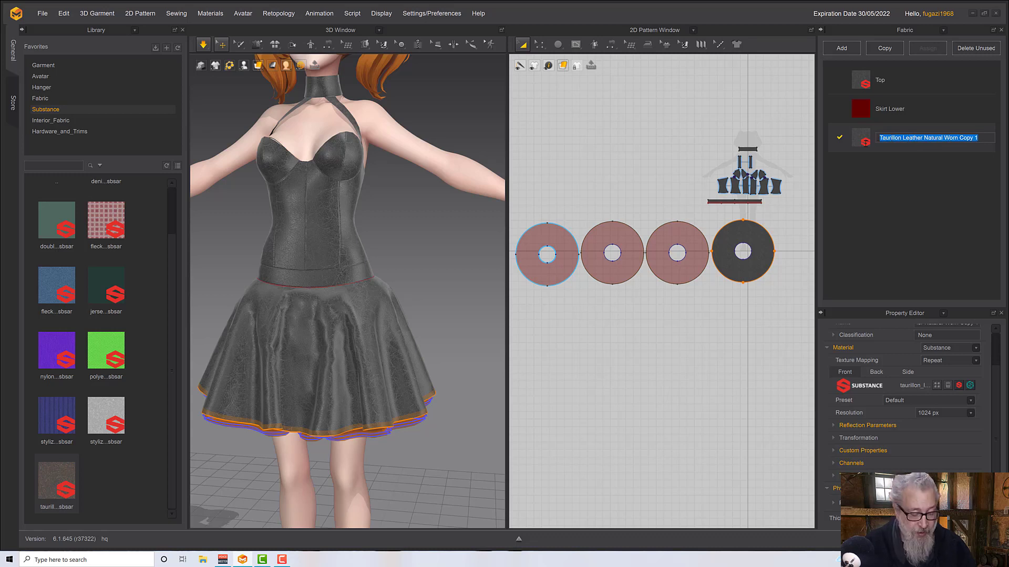
type("Skirt Upper")
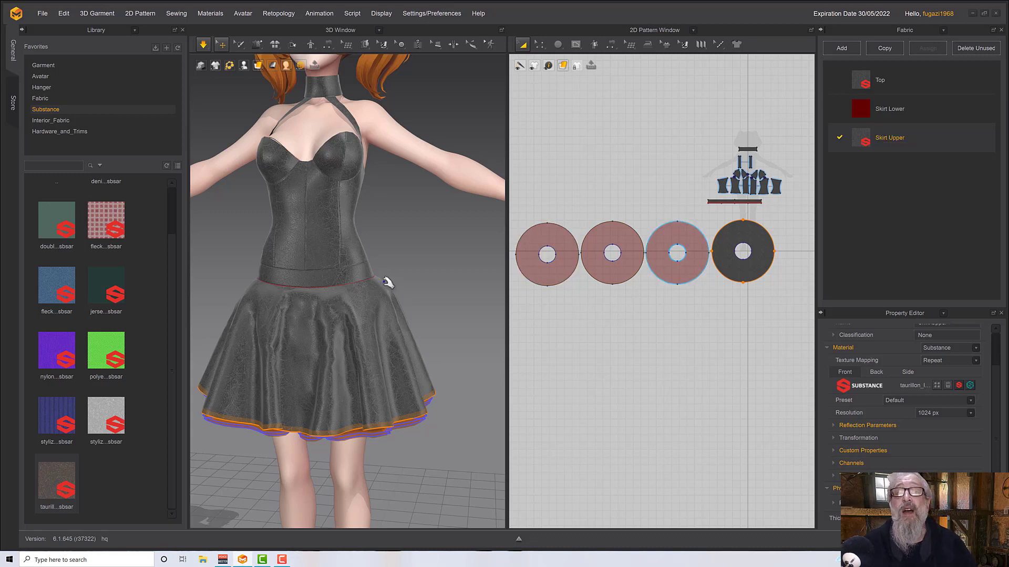
Step: Duplicate the Top leather fabric and rename the copy Top Red
right_click_drag(389, 282, 292, 196)
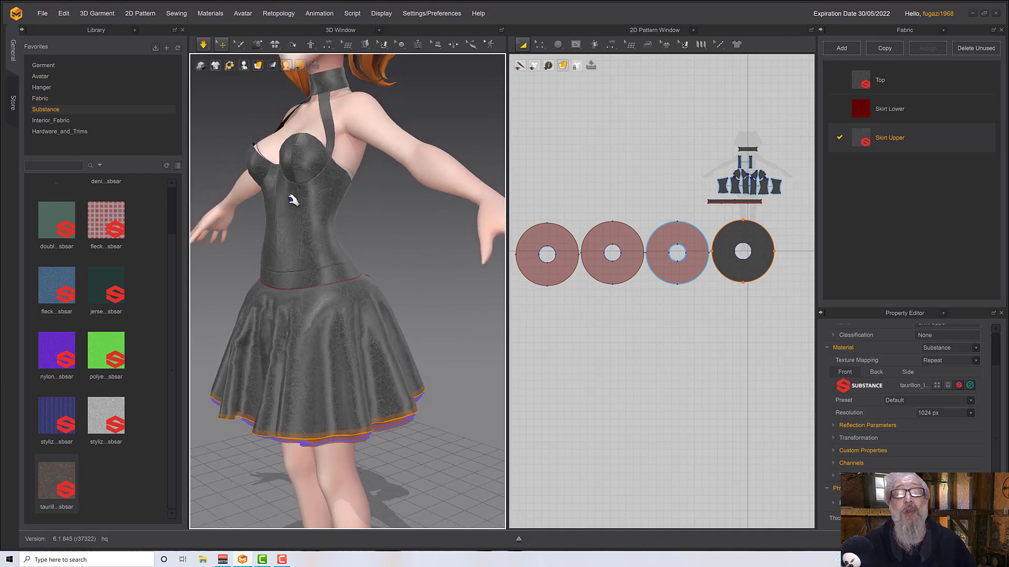
left_click(853, 81)
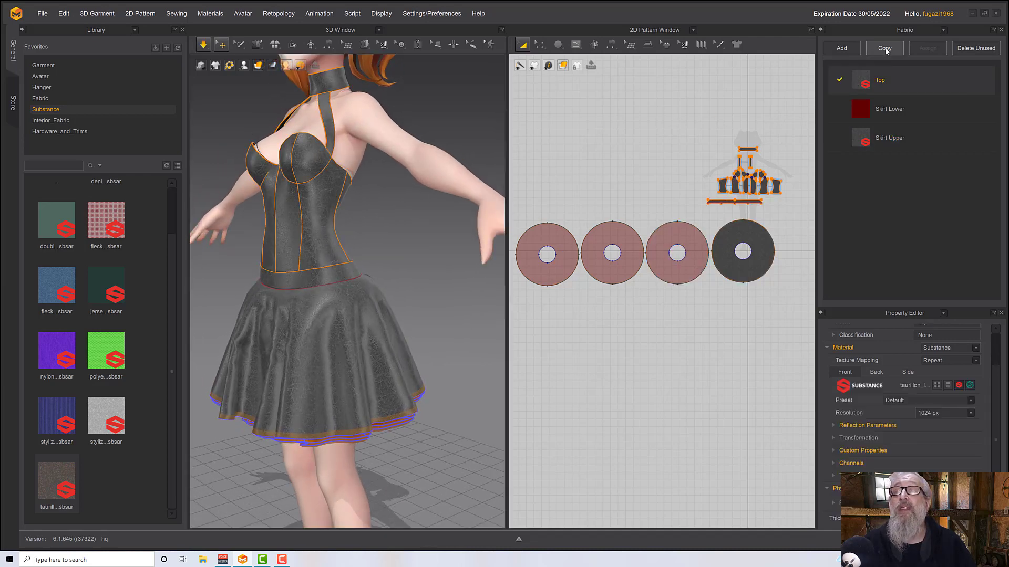
left_click(885, 49)
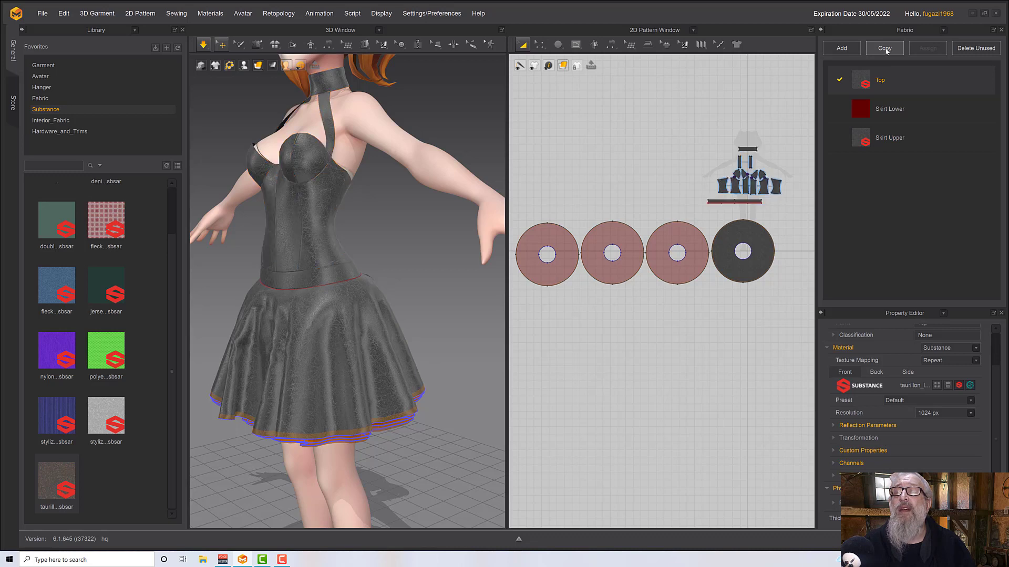
double_click(893, 168)
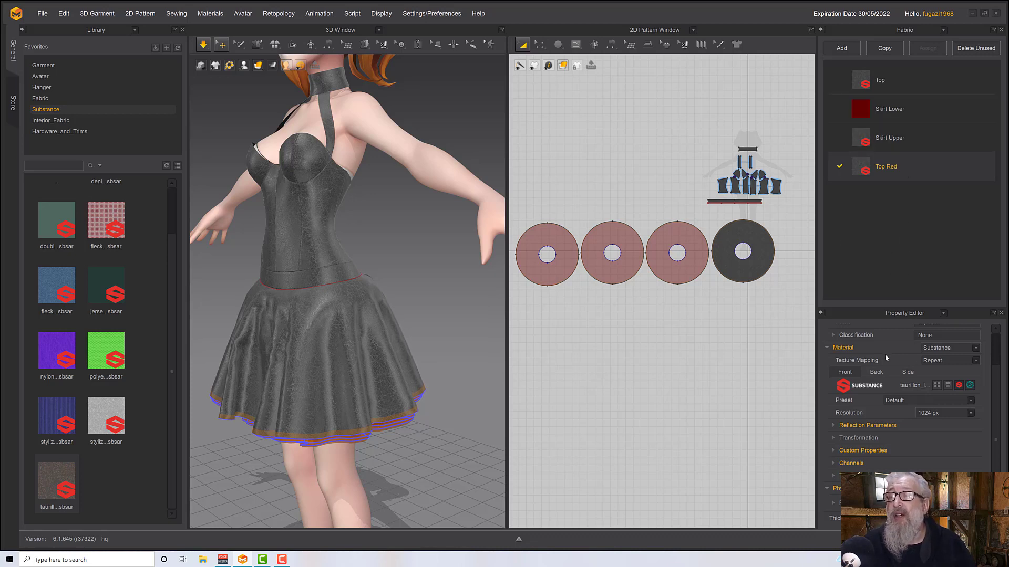
Step: Set the Top Red leather fabric's substance color to dark red 741212
left_click(835, 452)
scroll(907, 458, "down", 5)
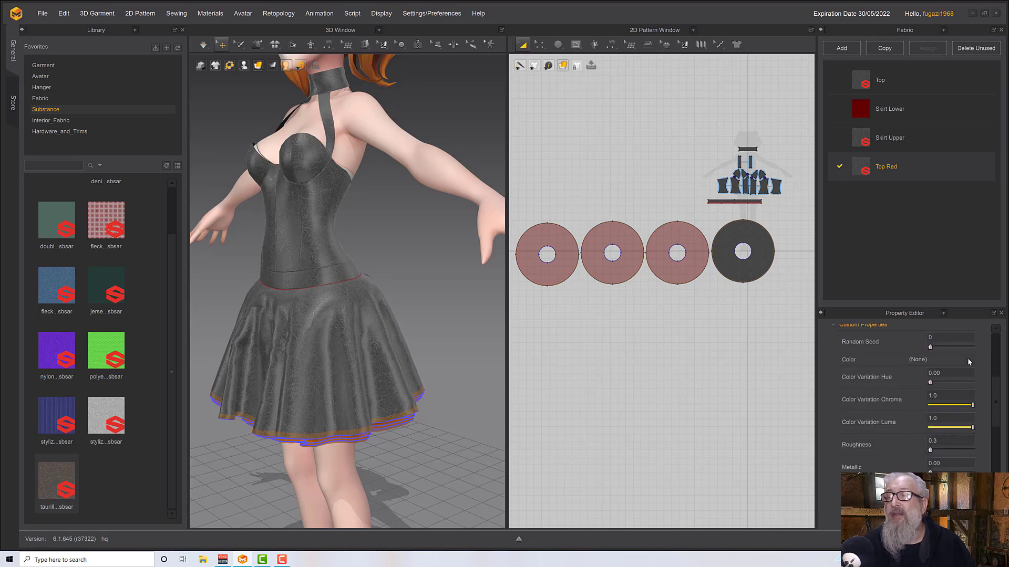
left_click(967, 360)
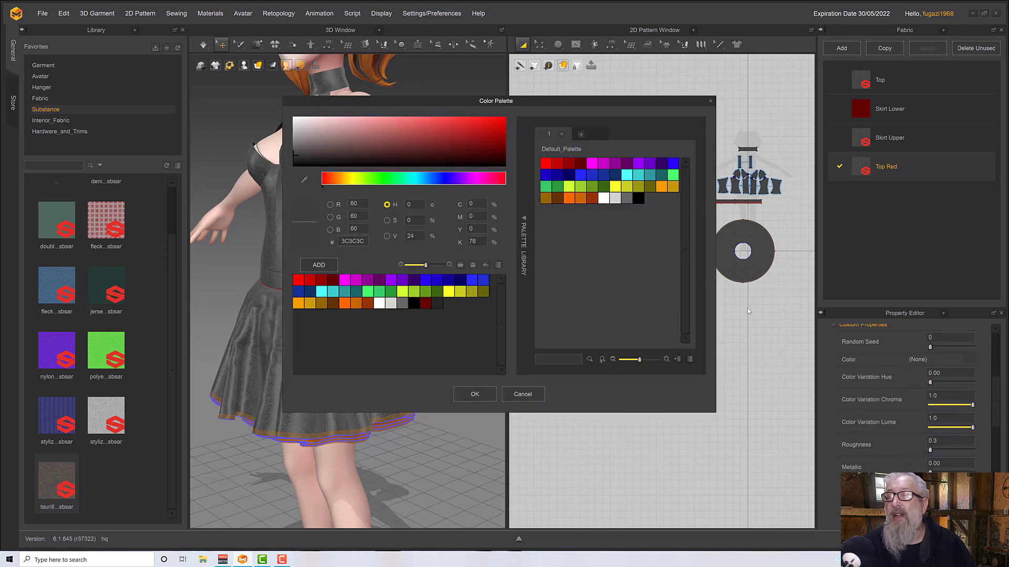
left_click(568, 164)
left_click(483, 145)
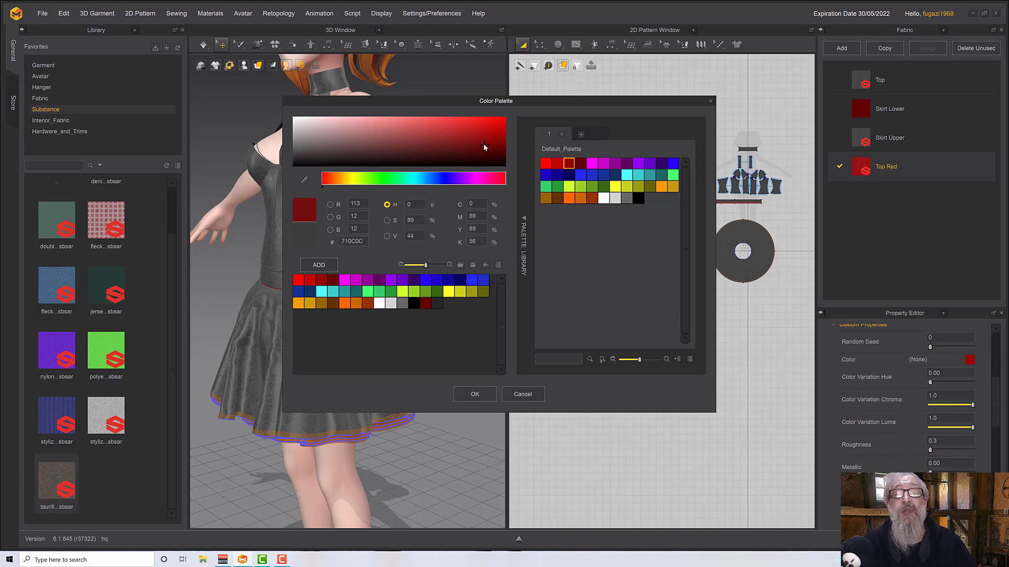
left_click(472, 145)
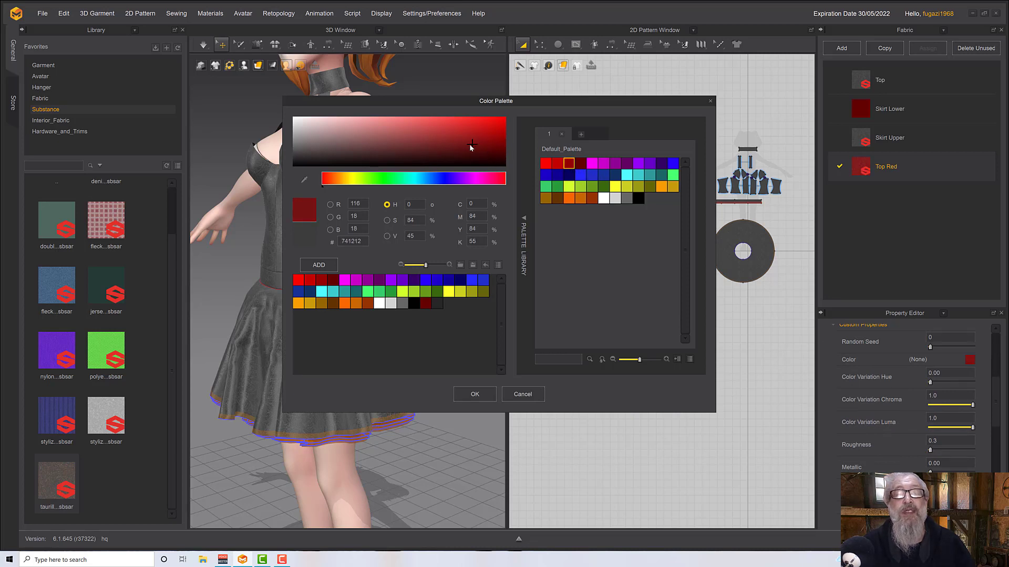
left_click(475, 394)
Step: Apply the Top Red leather fabric to the two mirrored front side panels of the corset
right_click_drag(396, 308, 369, 234)
left_click(347, 239)
left_click(322, 230)
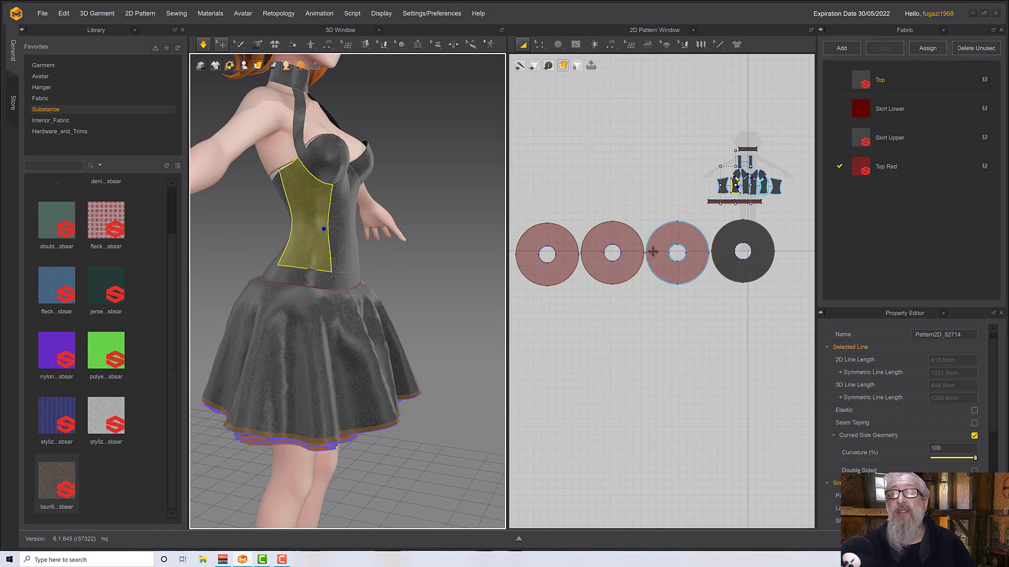
right_click_drag(686, 326, 662, 338)
scroll(672, 321, "up", 1)
scroll(673, 321, "down", 3)
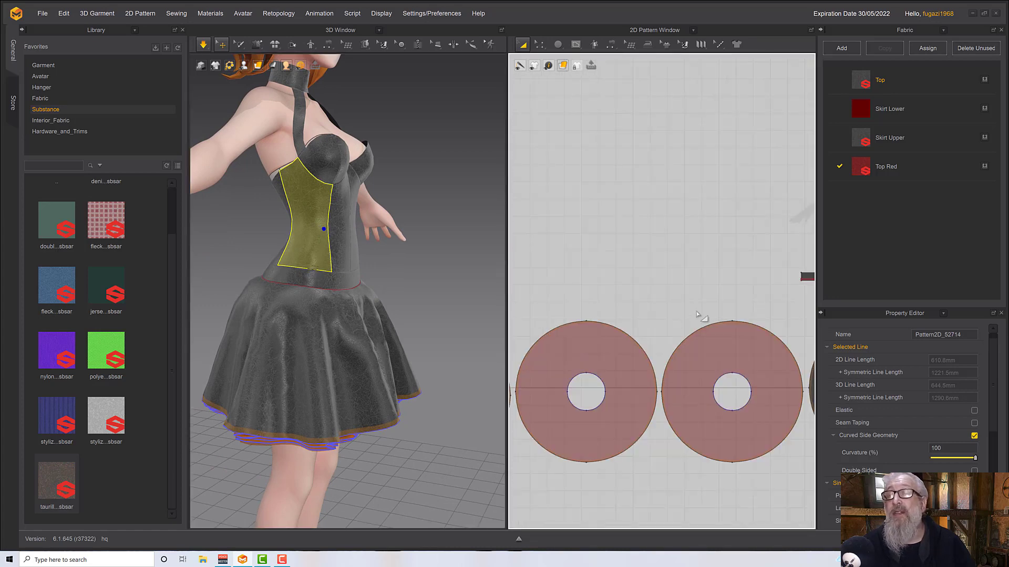
middle_click_drag(701, 317, 432, 310)
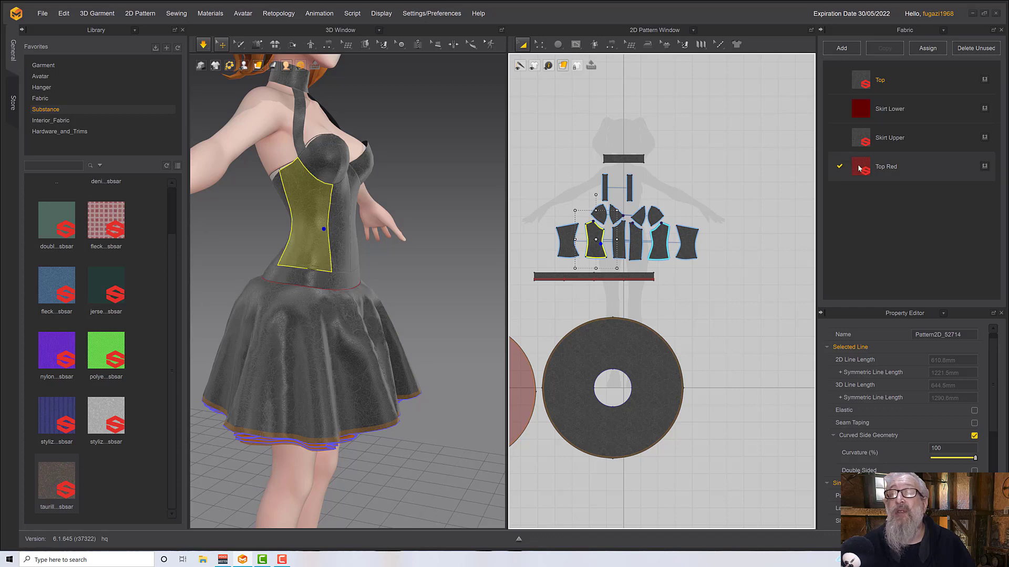
left_click_drag(885, 167, 600, 240)
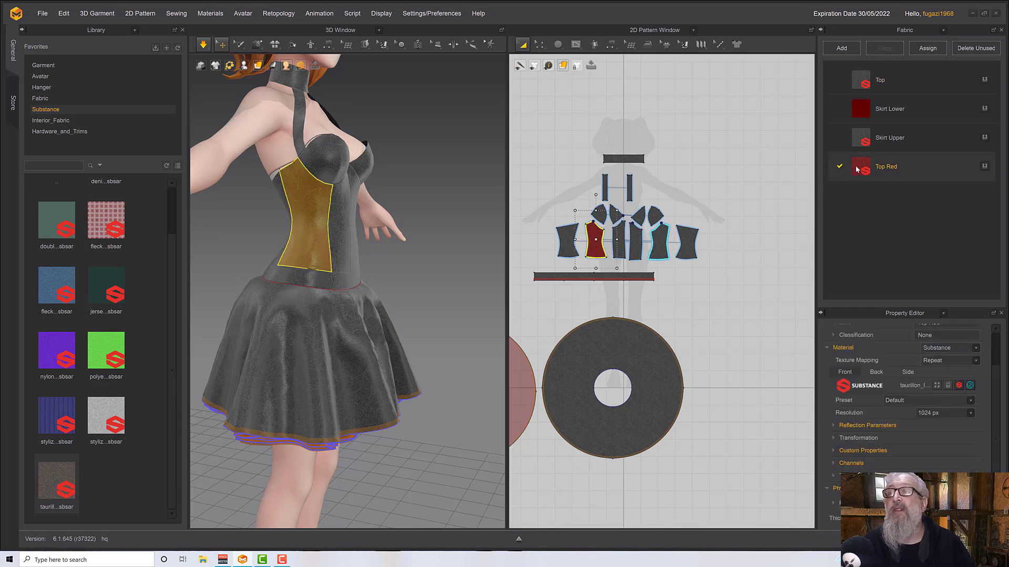
left_click_drag(722, 228, 663, 248)
Step: Examine the corset's red side panels, cups and centre panels from the front while toggling the simulation
right_click_drag(430, 257, 486, 234)
left_click(457, 245)
left_click(362, 159)
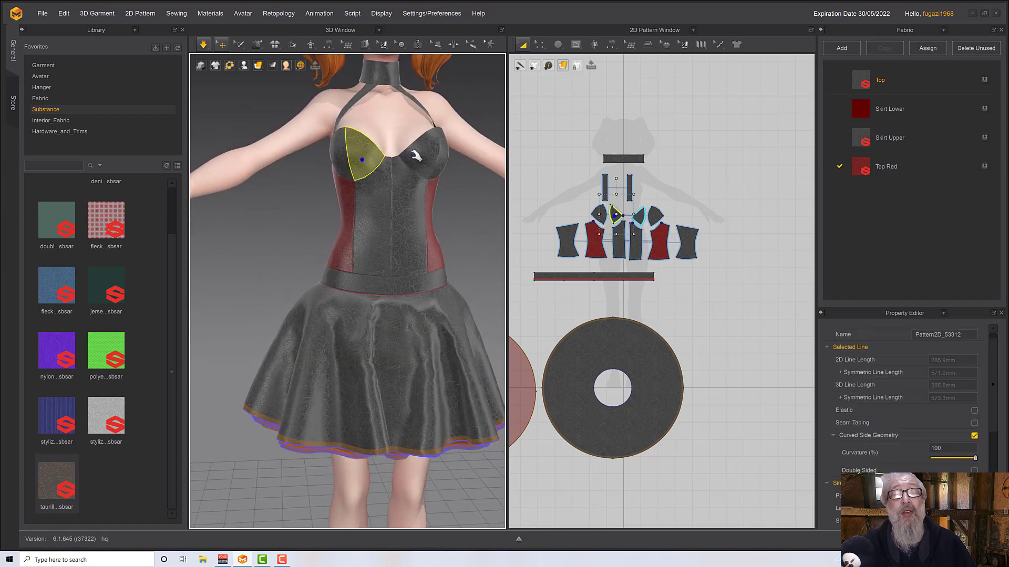
right_click_drag(424, 198, 407, 243)
key("space")
left_click(378, 209)
scroll(409, 237, "down", 3)
key("space")
scroll(407, 248, "down", 2)
scroll(403, 270, "up", 5)
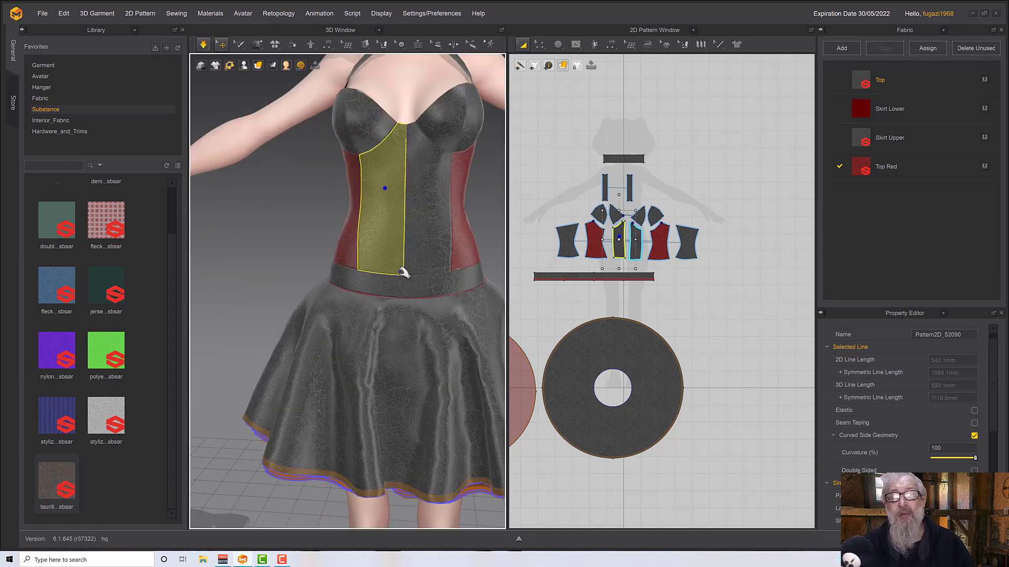
Step: Draw a long, narrow rectangular pattern about 970 mm long just below the waistband pattern
left_click(407, 288)
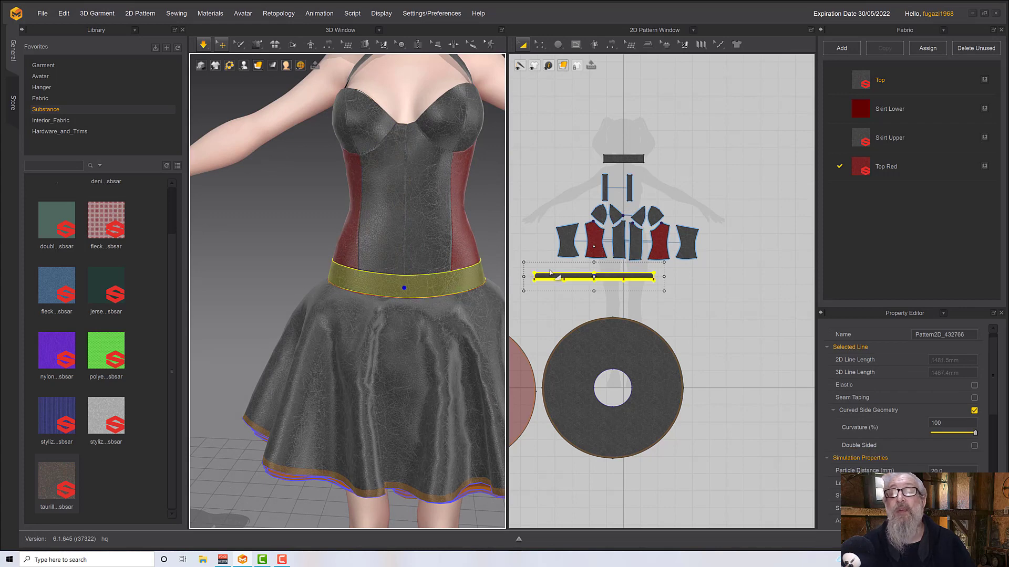
scroll(556, 279, "up", 3)
middle_click_drag(559, 255, 561, 118)
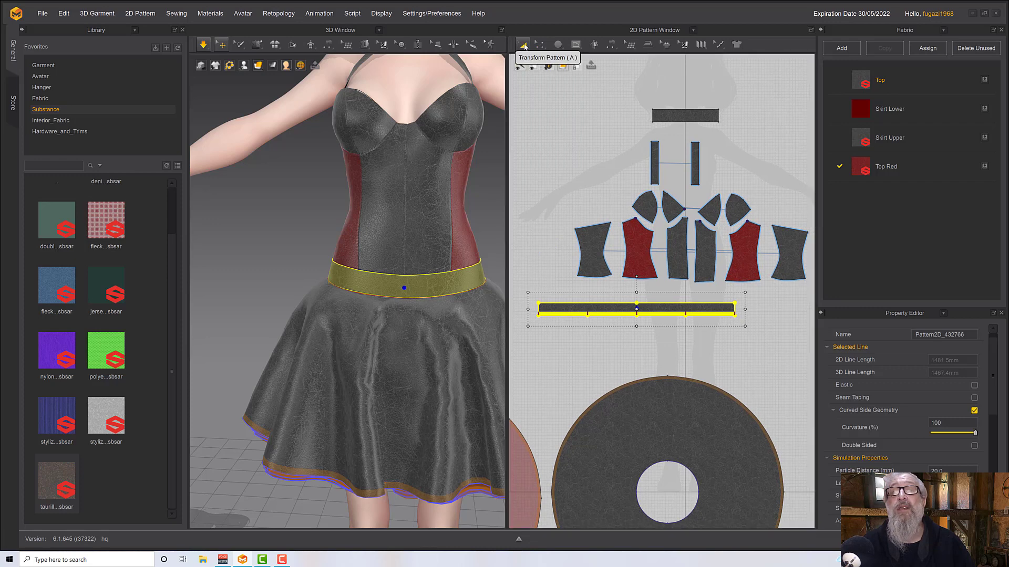
mouse_move(558, 46)
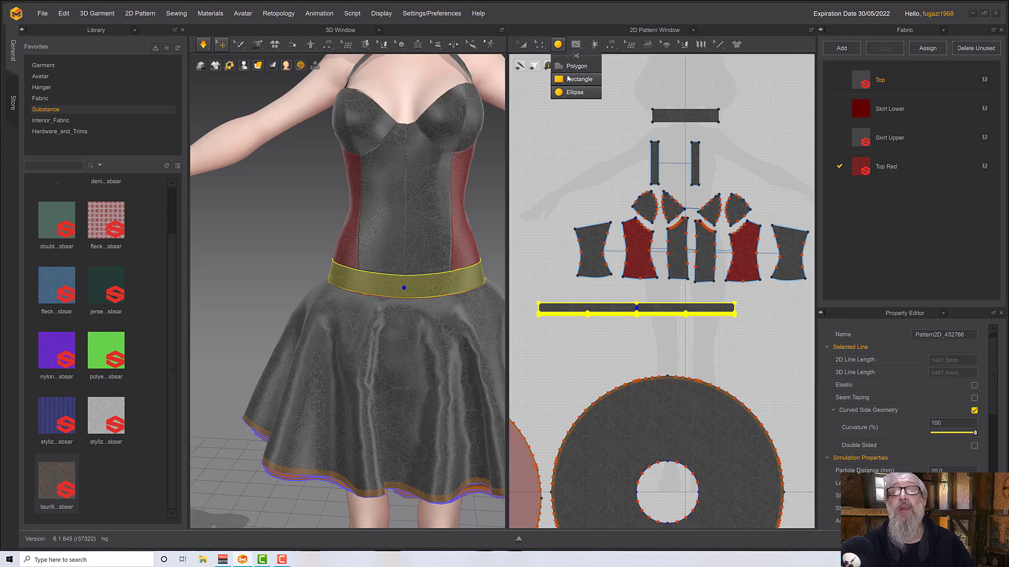
left_click(575, 80)
middle_click_drag(565, 333, 623, 326)
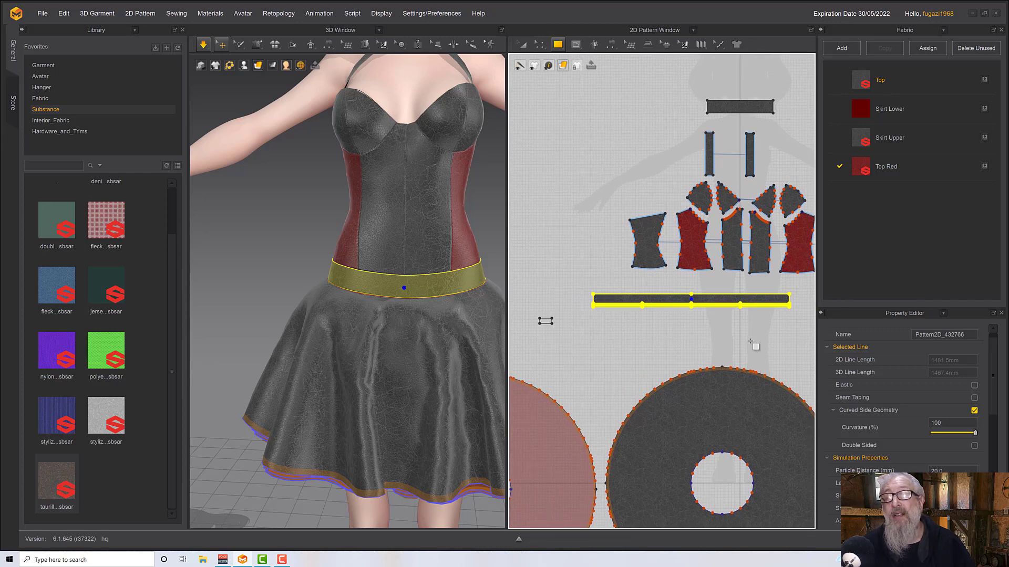
mouse_move(750, 341)
left_mouse_down()
mouse_move(811, 349)
mouse_move(810, 327)
mouse_move(818, 330)
left_mouse_up()
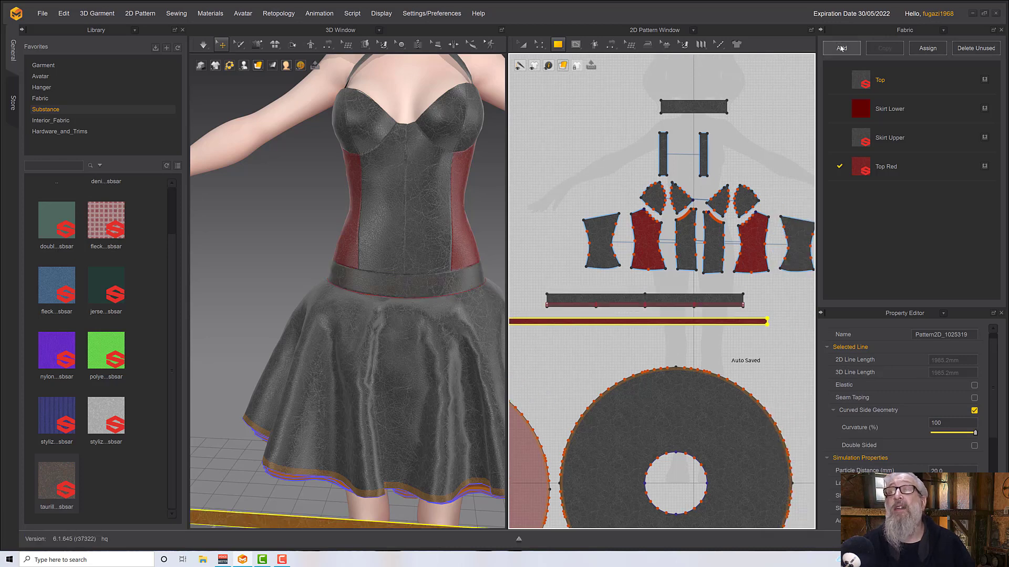
Step: Add a new plain white fabric and assign it to the narrow strip
left_click(841, 48)
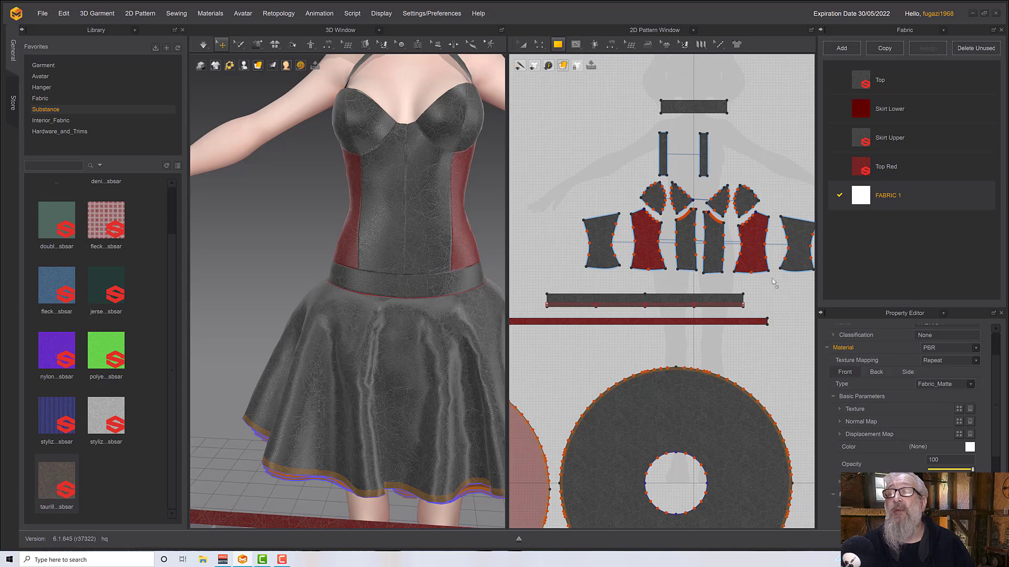
left_click(734, 323)
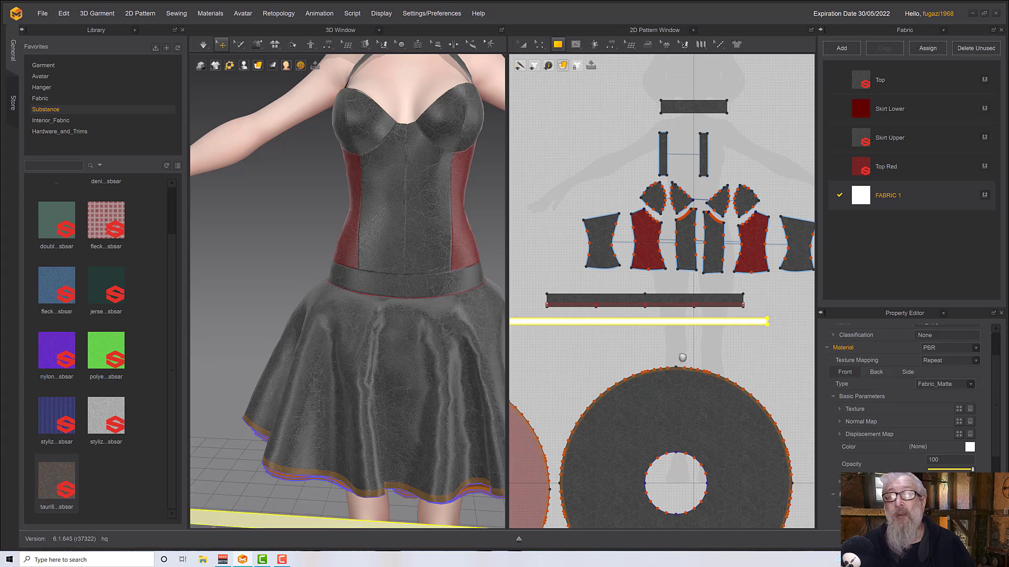
middle_click_drag(682, 358, 731, 343)
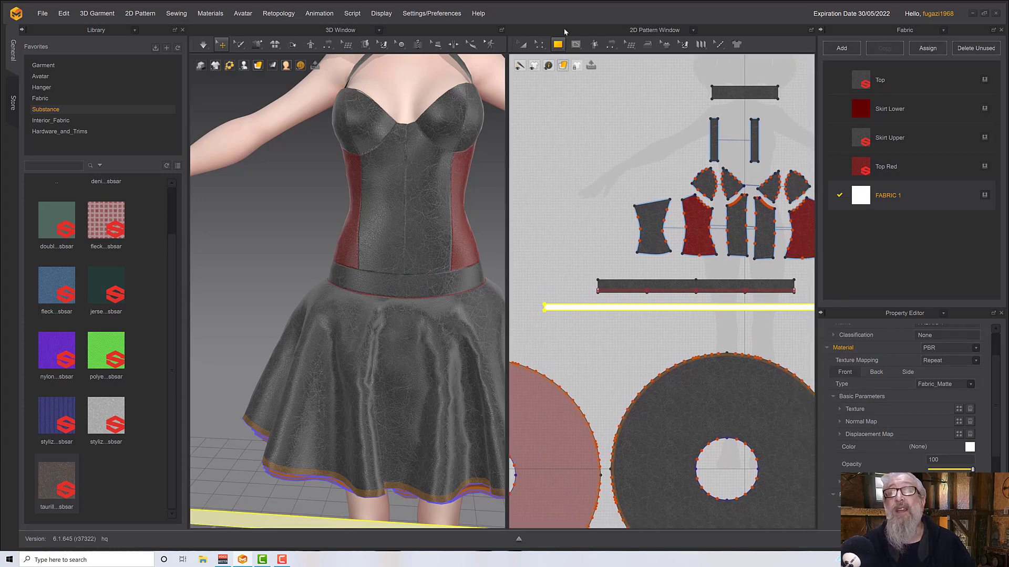
Step: Sew the strip's full upper edge to the waistband's upper edge with Free Sewing
left_click(610, 45)
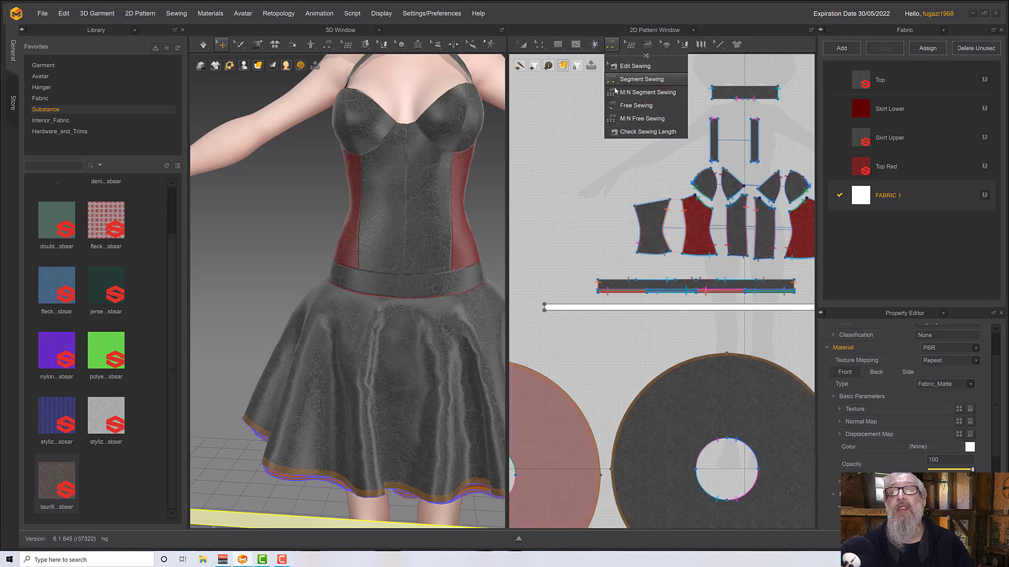
left_click(638, 103)
left_click(544, 305)
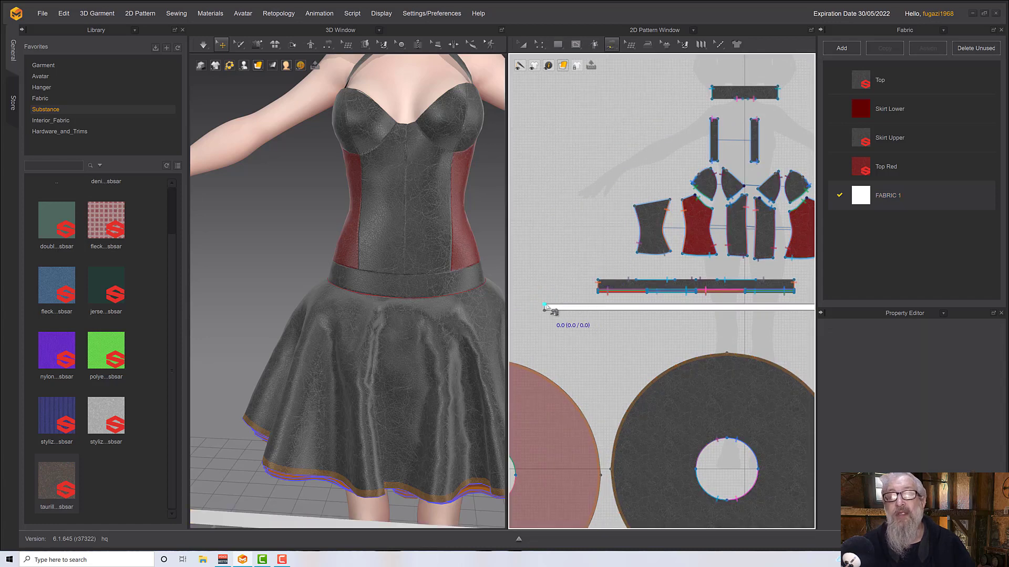
middle_click_drag(783, 301, 680, 283)
left_click(645, 276)
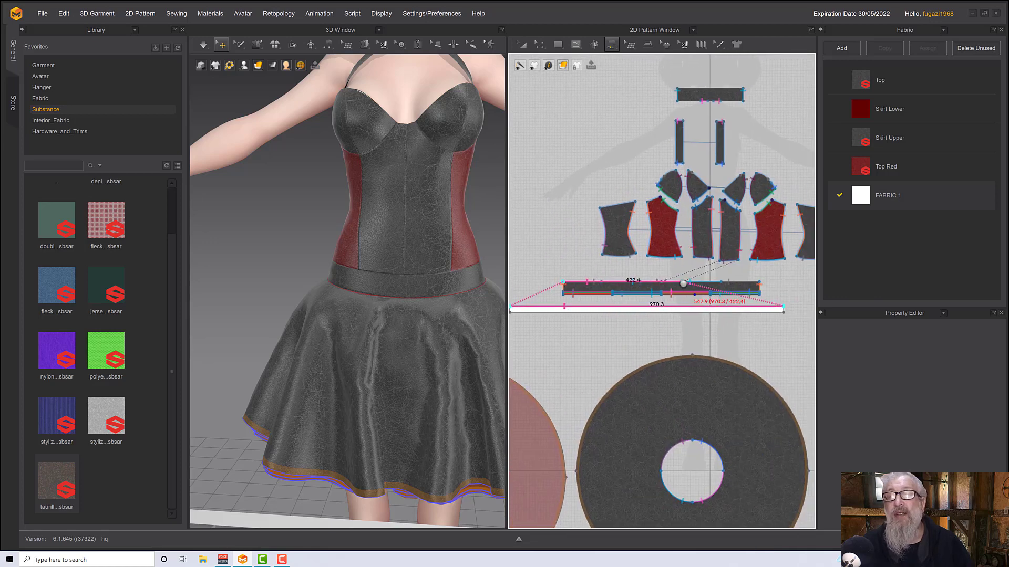
left_click(754, 286)
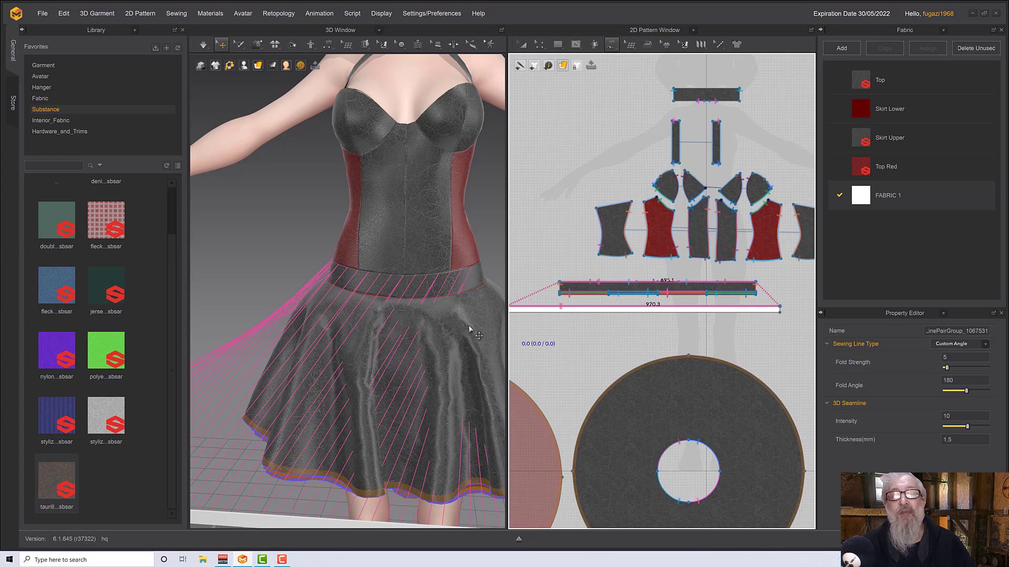
Step: Place the white strip over the waistband in 3D with Superimpose (Over)
scroll(471, 331, "down", 5)
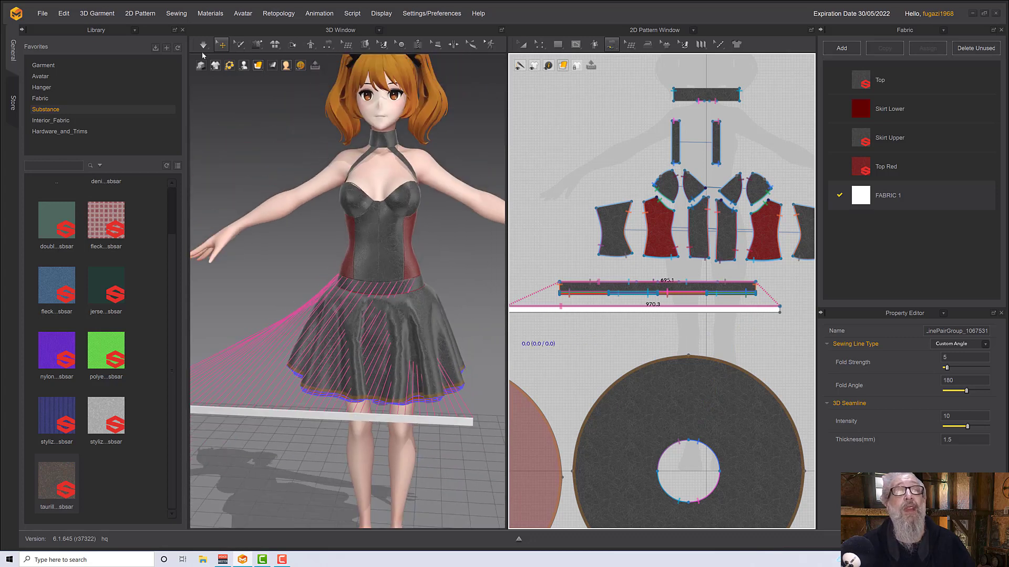
left_click(270, 416)
right_click(268, 412)
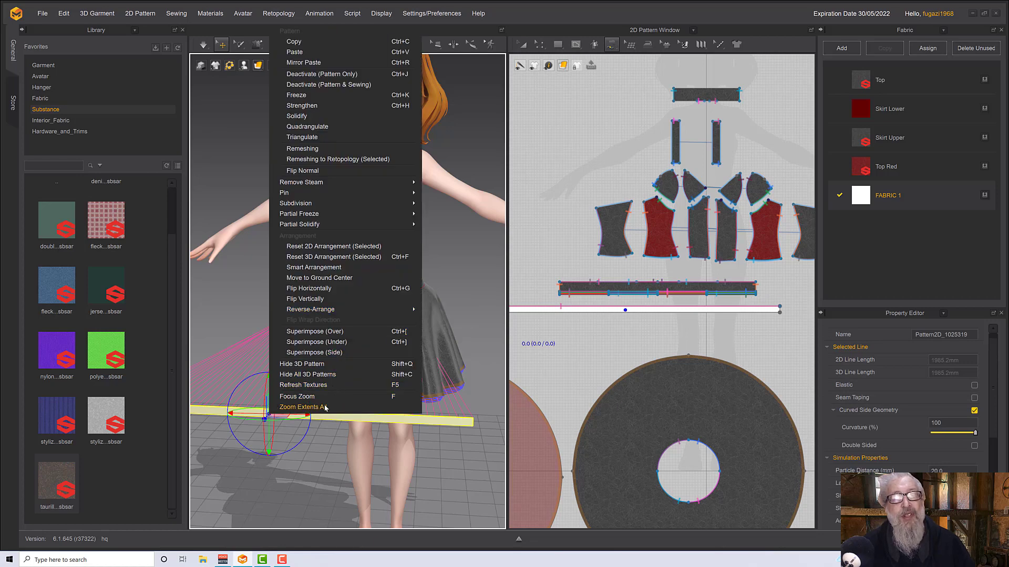
left_click(327, 333)
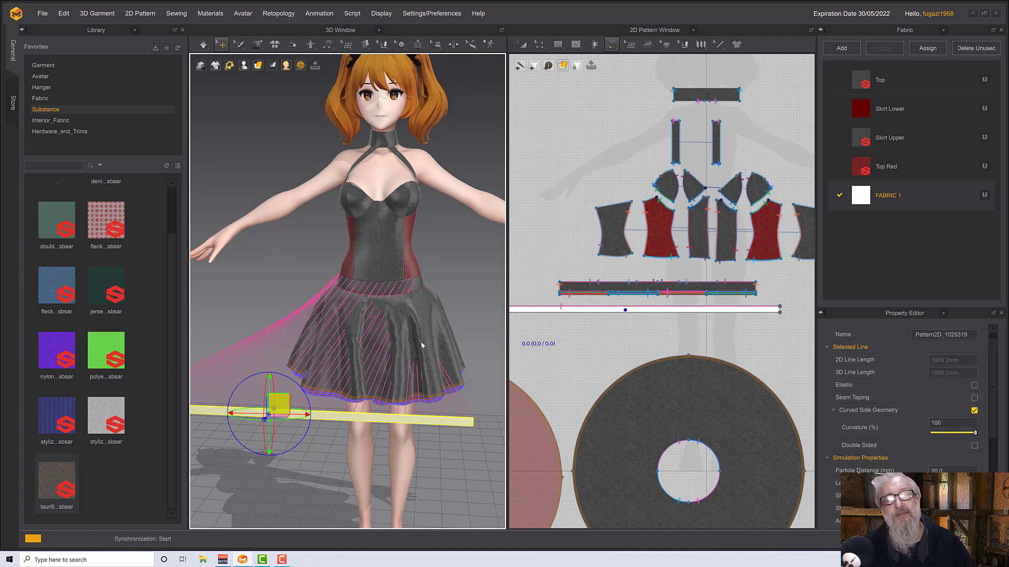
Step: Simulate the white strip on the waistband and examine its ruffle from the front and side
right_click_drag(387, 377, 262, 268)
scroll(261, 268, "up", 10)
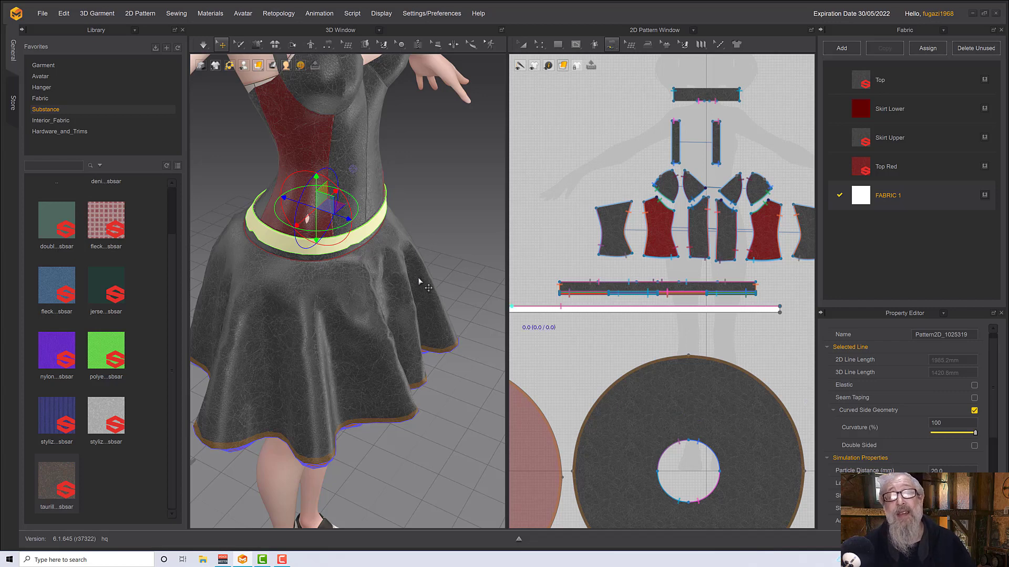
right_click_drag(418, 280, 412, 267)
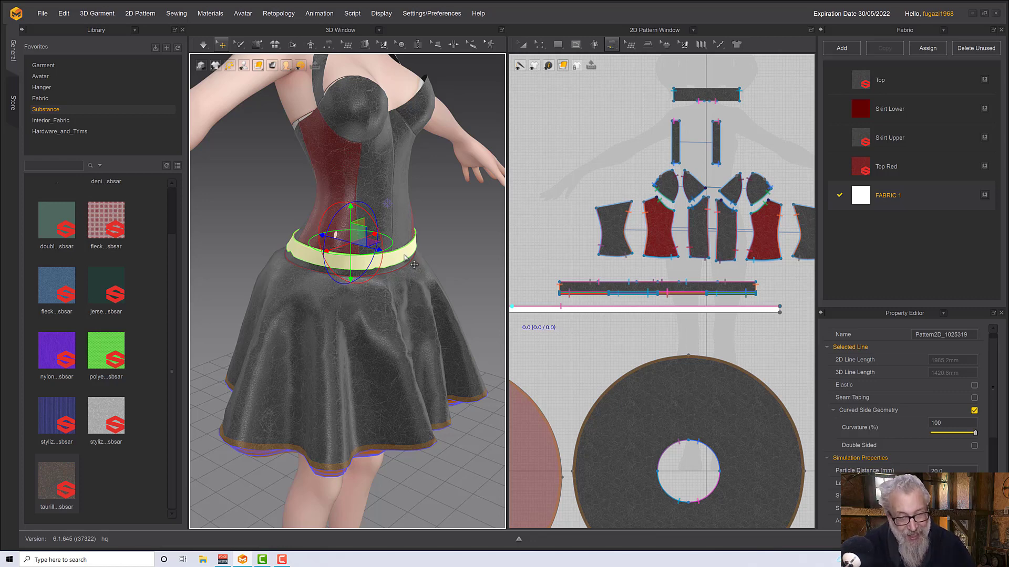
right_click_drag(402, 258, 468, 286)
key("space")
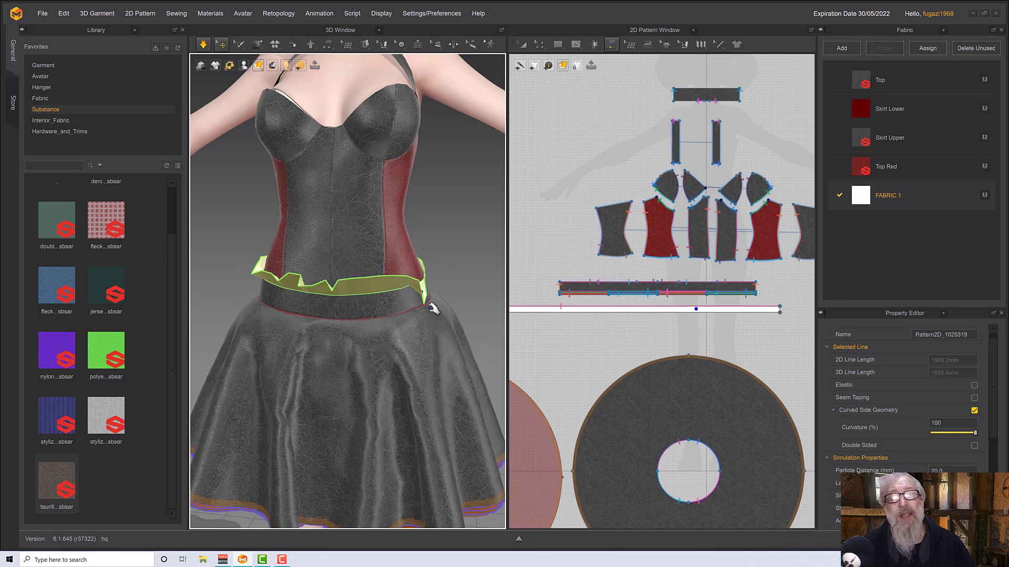
right_click_drag(461, 289, 467, 293)
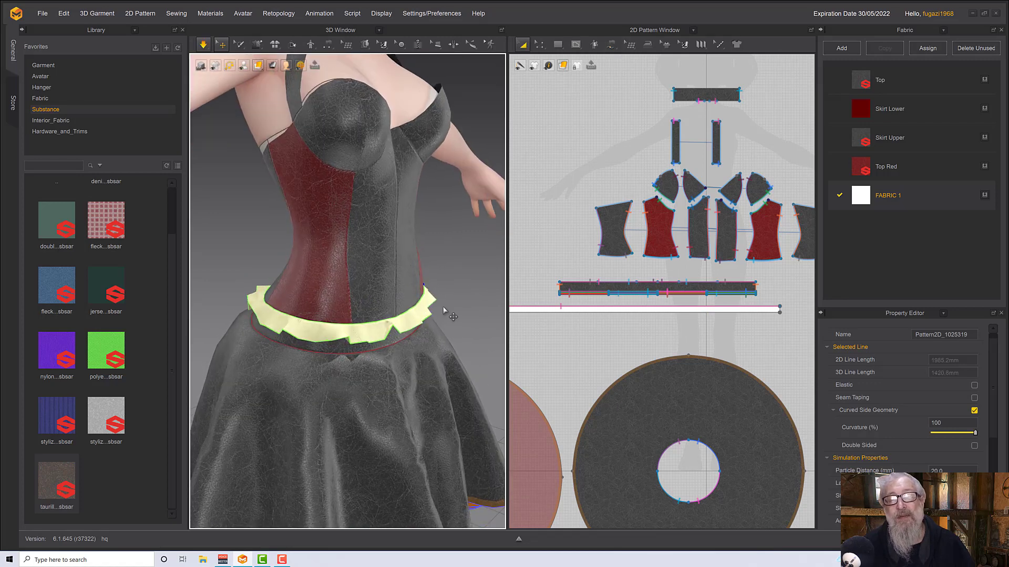
right_click_drag(443, 310, 423, 292)
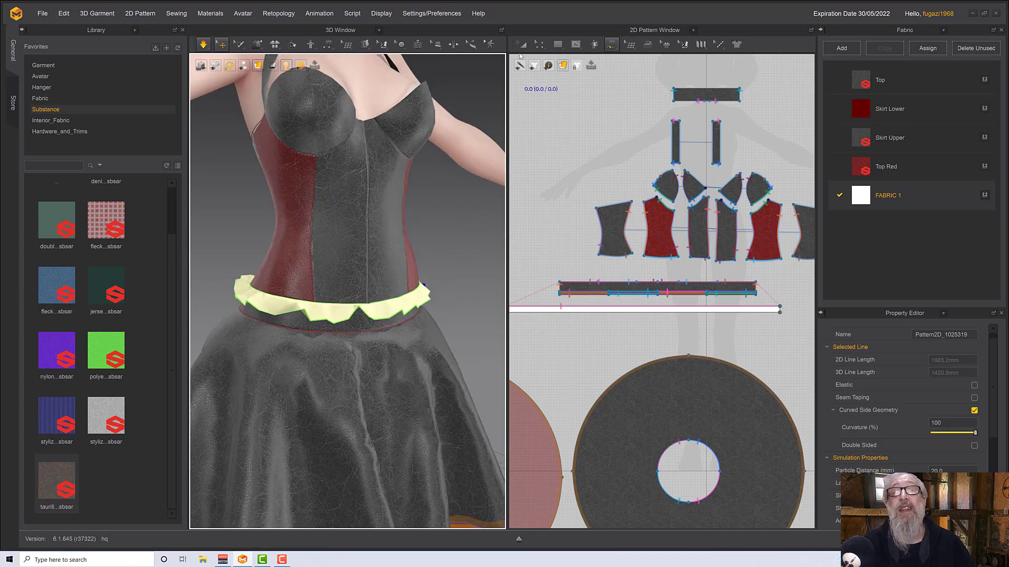
Step: Lengthen the white strip to a 2D line length of about 2559 mm and simulate it again
key("a")
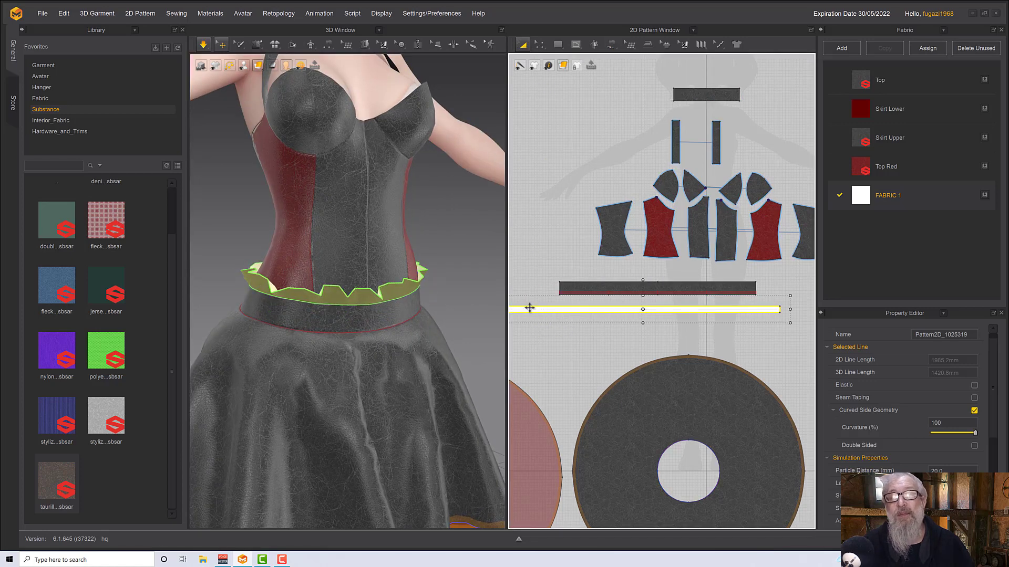
right_click_drag(578, 332, 625, 341)
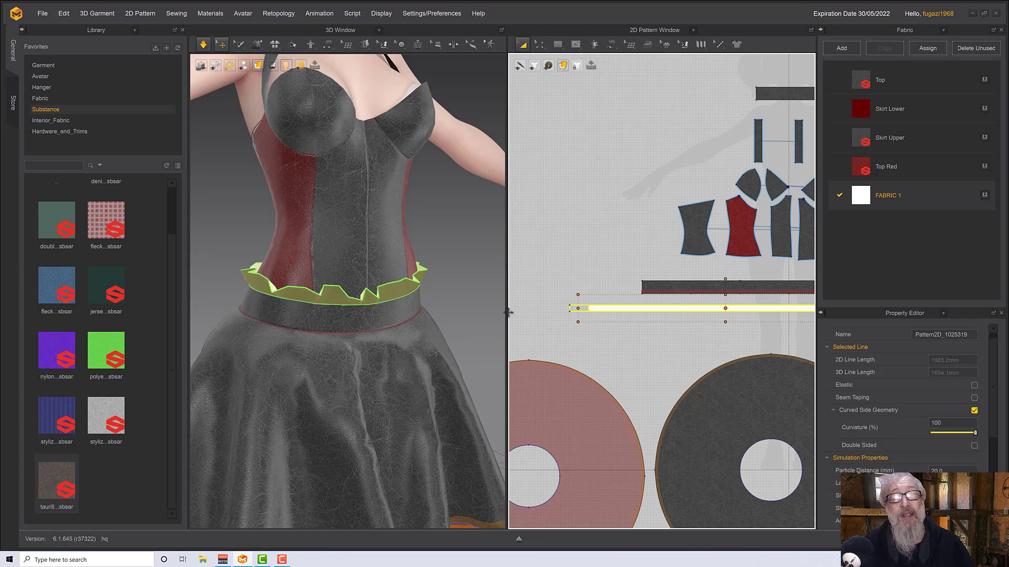
left_click_drag(497, 313, 380, 341)
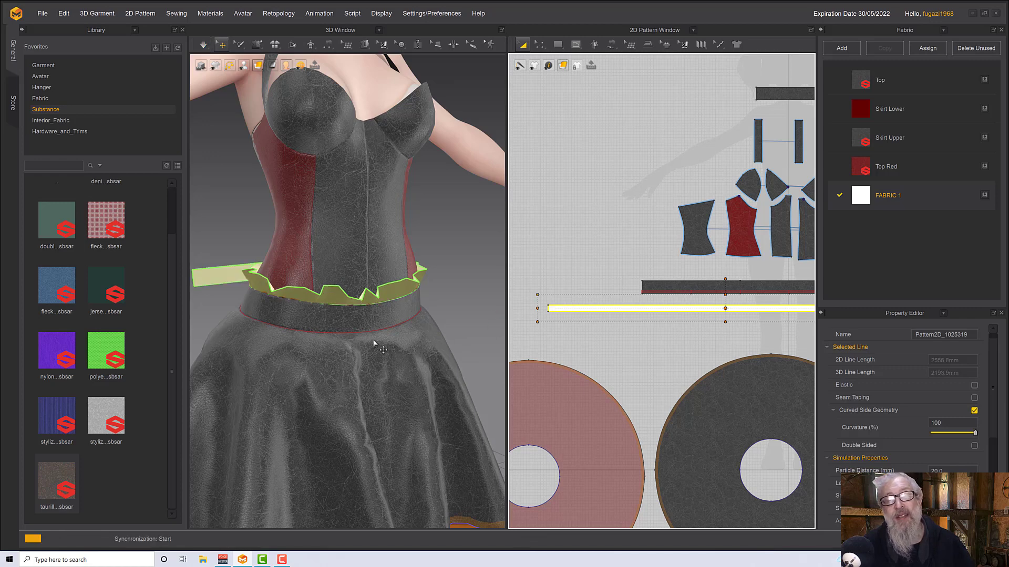
key("space")
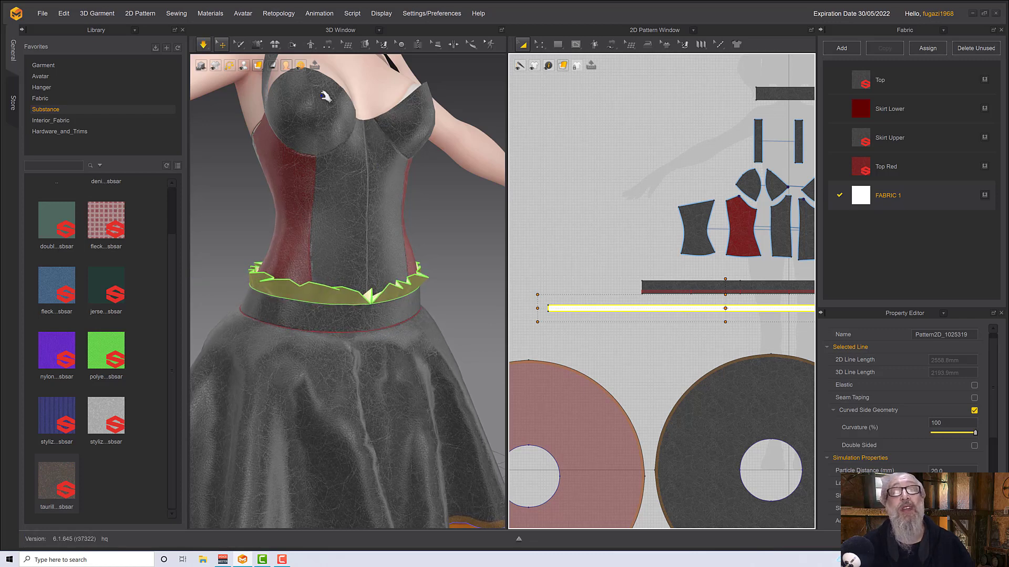
Step: Try to pick the white strip's seam on the waistband for Fold Arrangement from the front and back
left_click(293, 47)
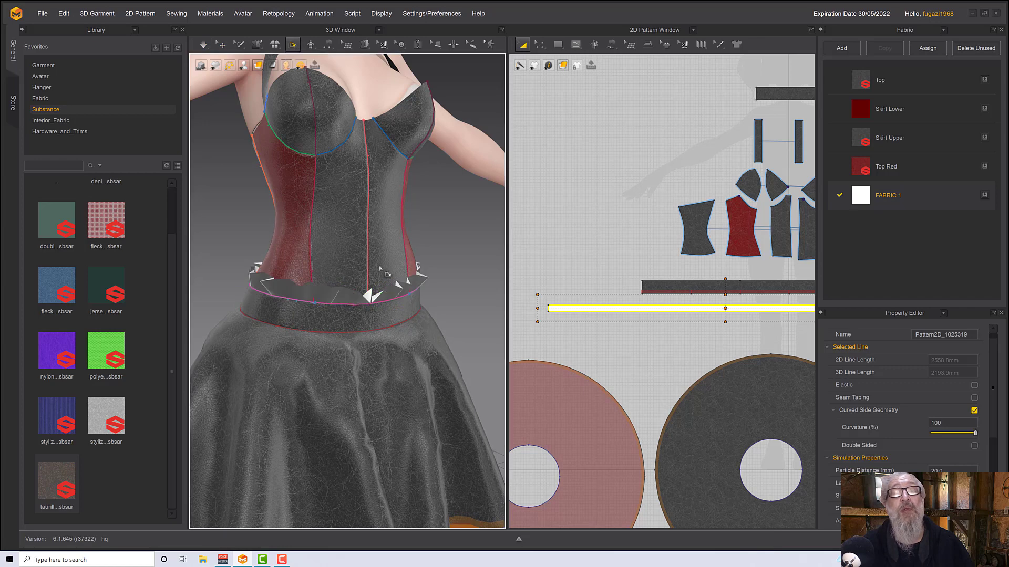
left_click(353, 306)
right_click_drag(343, 311, 371, 293)
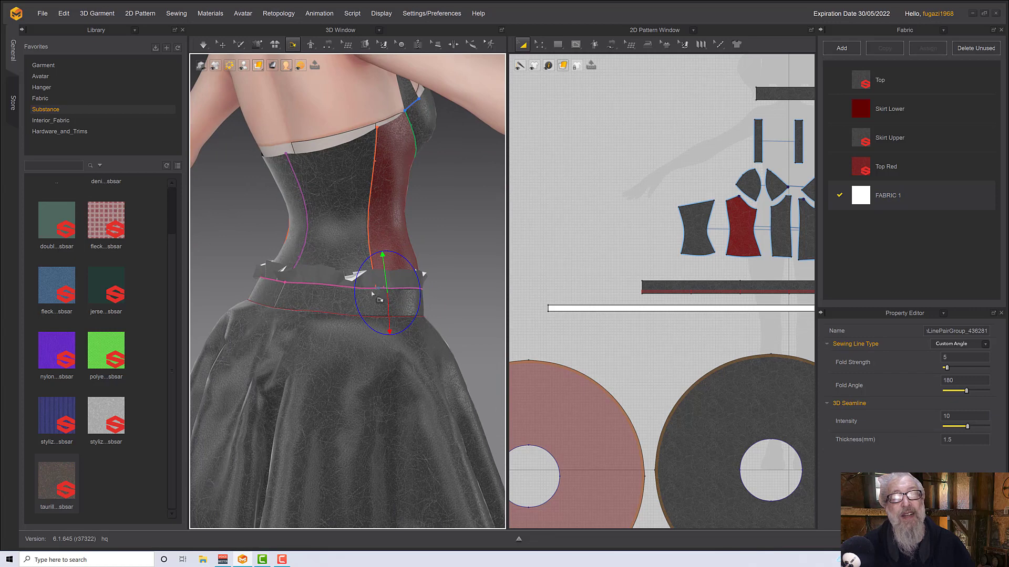
left_click(341, 287)
left_click(398, 291)
right_click_drag(418, 294, 363, 308)
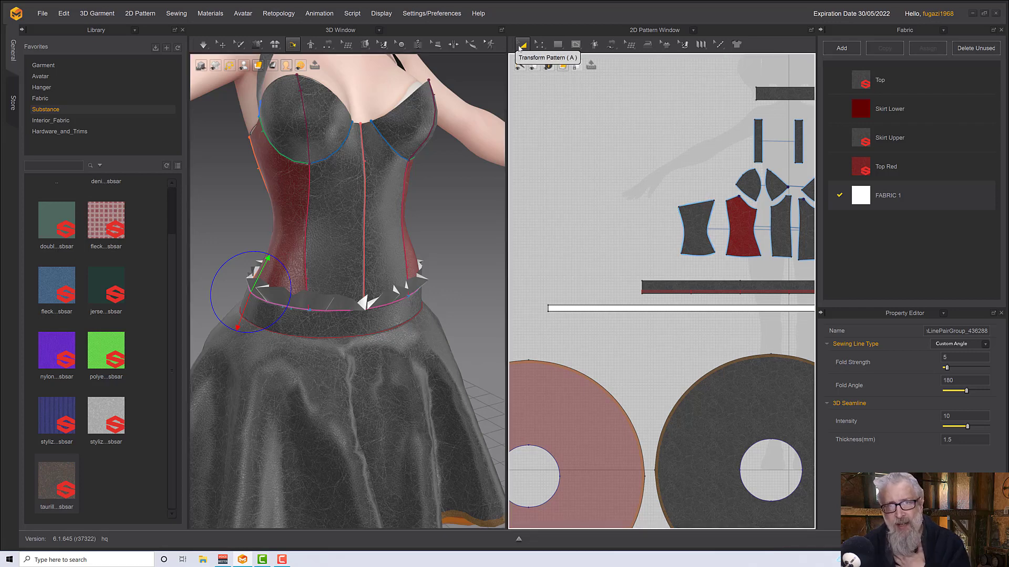
Step: Select all the bodice, strap and collar patterns and hide them in the 3D view
scroll(625, 257, "down", 5)
left_click_drag(560, 135, 703, 247)
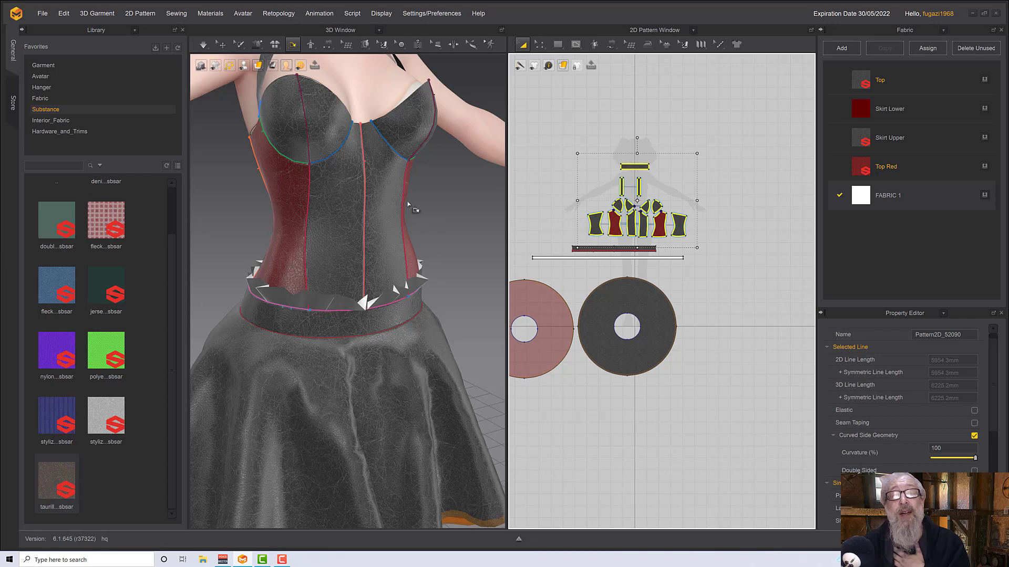
key("q")
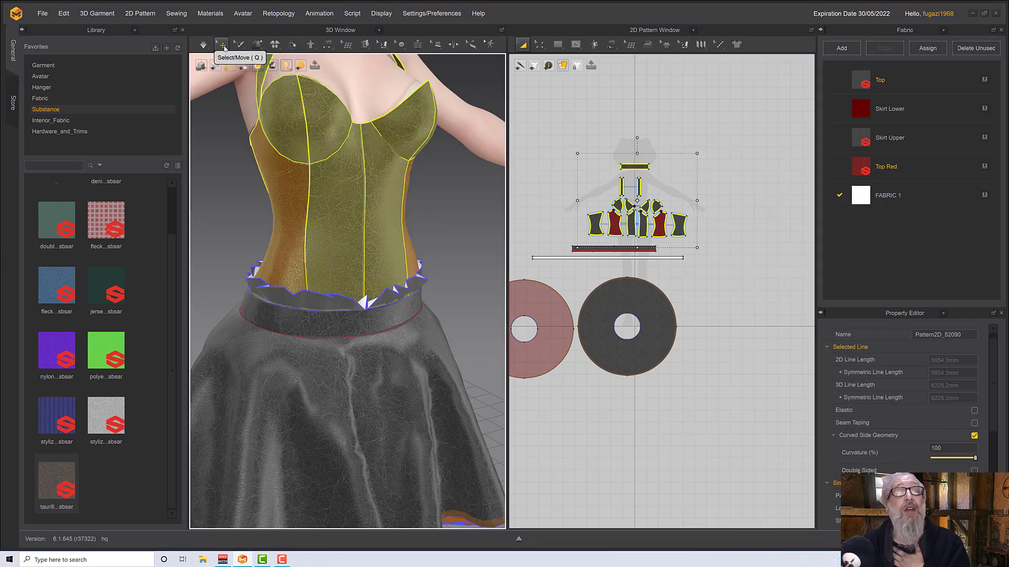
right_click(347, 173)
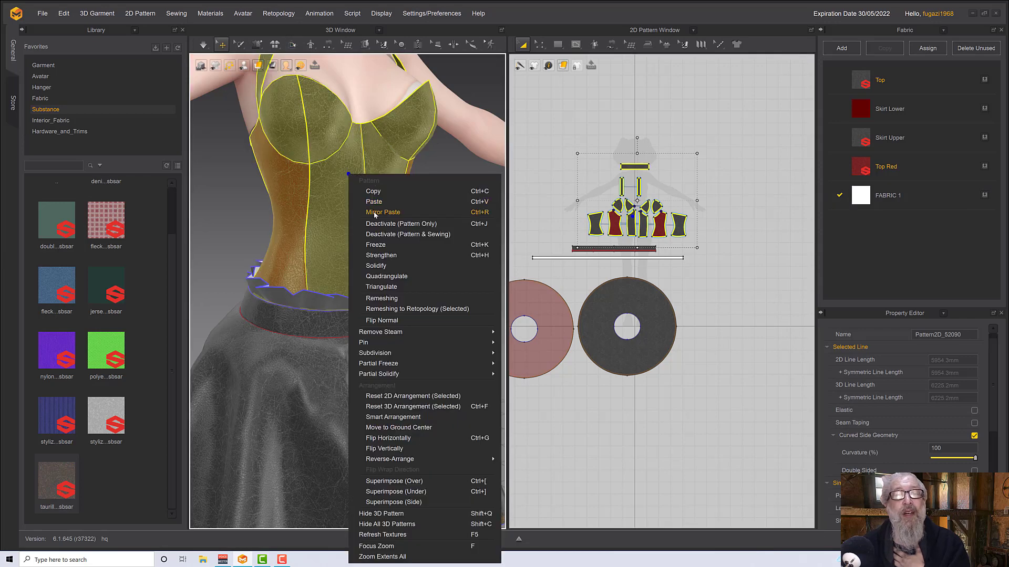
left_click(413, 514)
right_click_drag(392, 336, 378, 334)
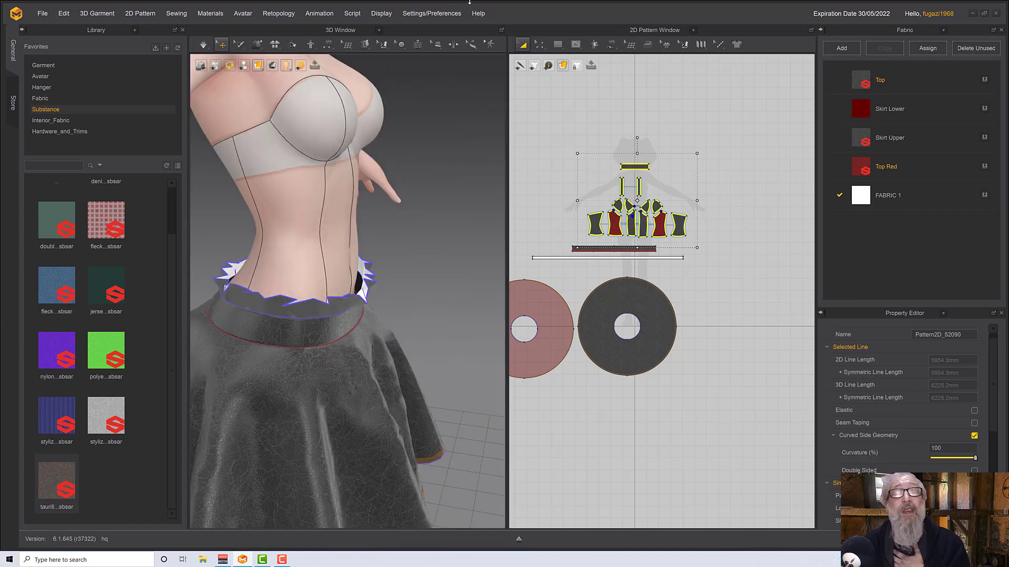
left_click(331, 45)
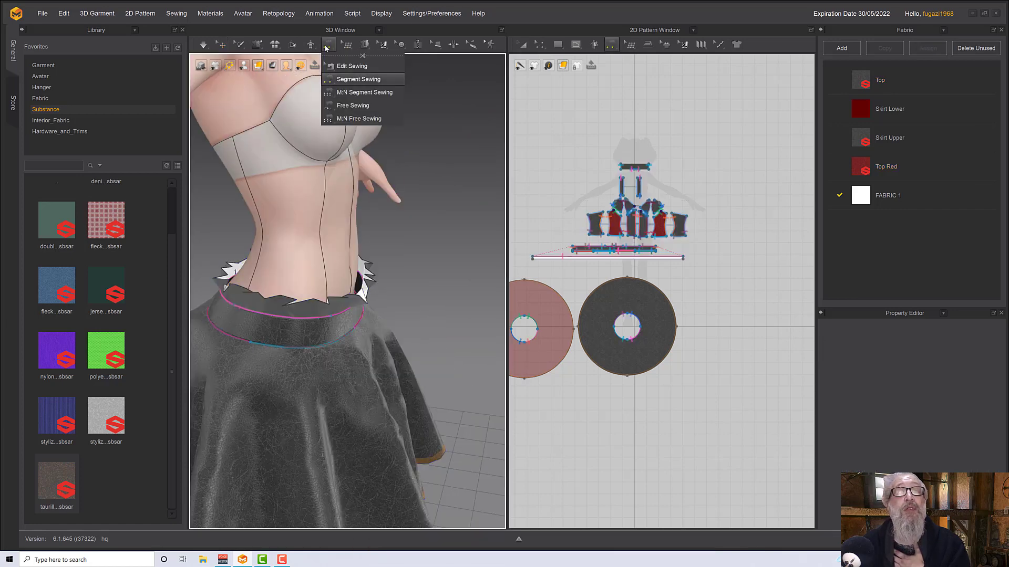
left_click(346, 319)
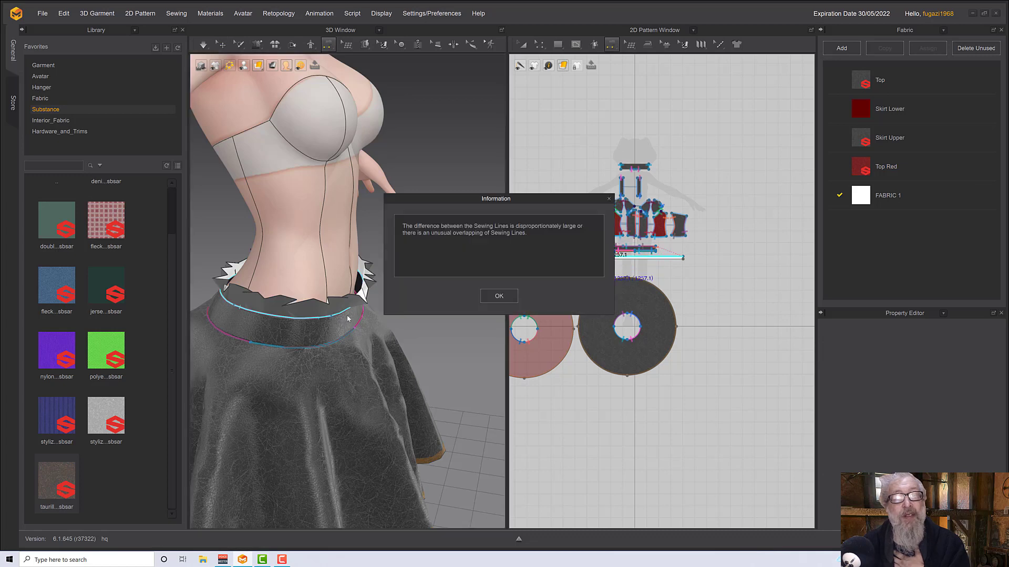
left_click(498, 296)
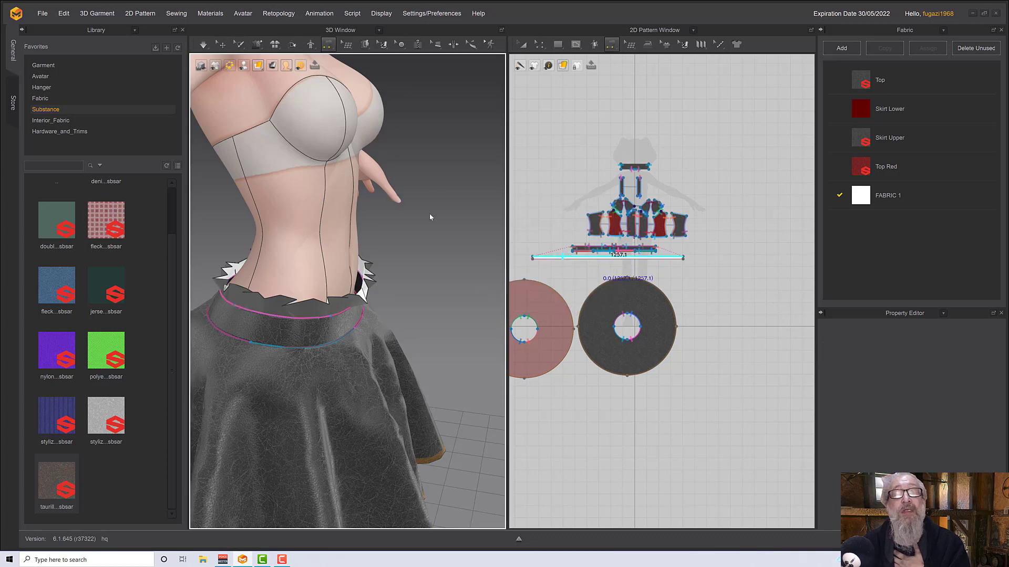
mouse_move(309, 50)
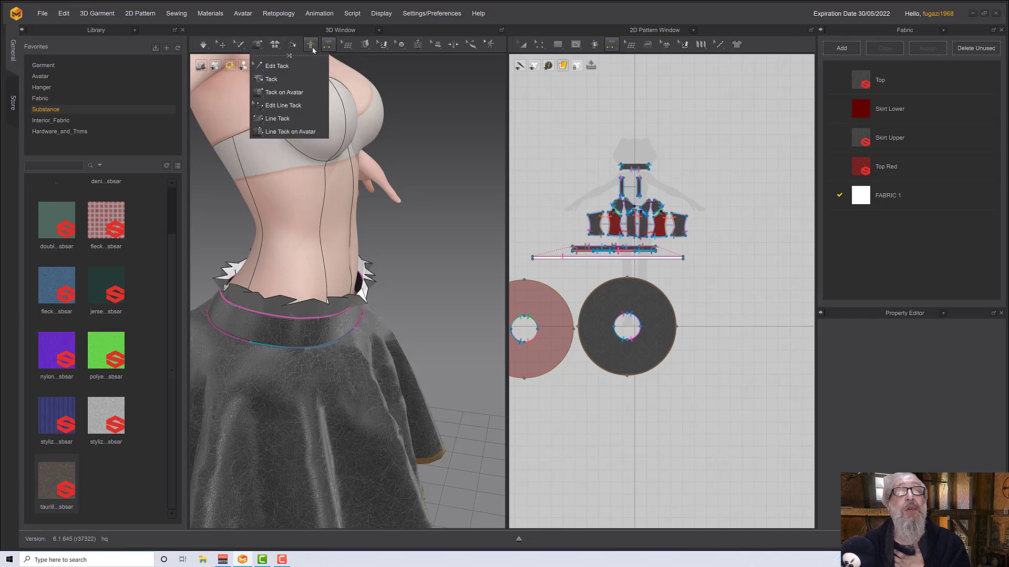
Step: Try Fold Arrangement on the seam along the waistband's upper edge with the bodice hidden
left_click(292, 45)
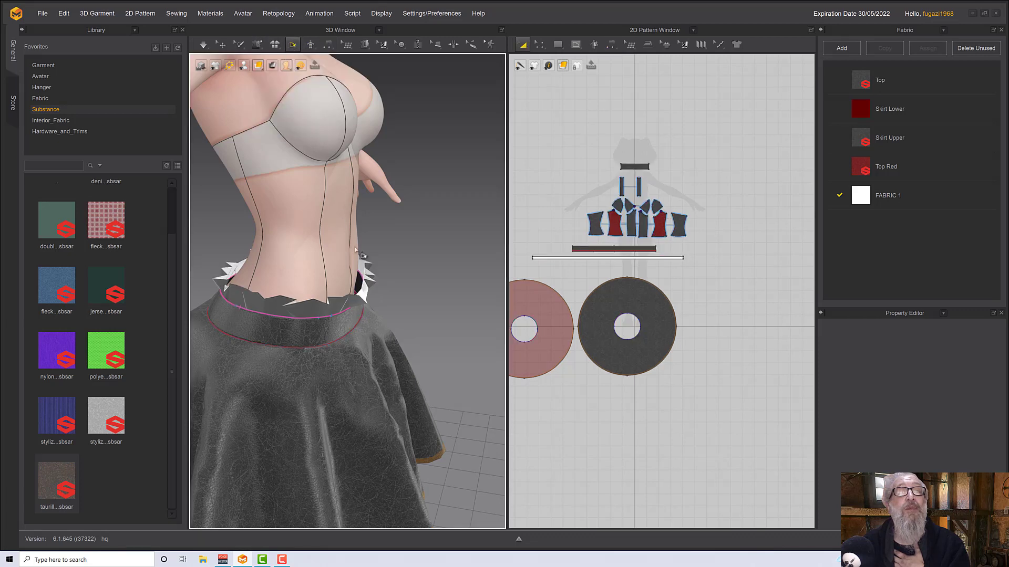
left_click(326, 319)
left_click(337, 317)
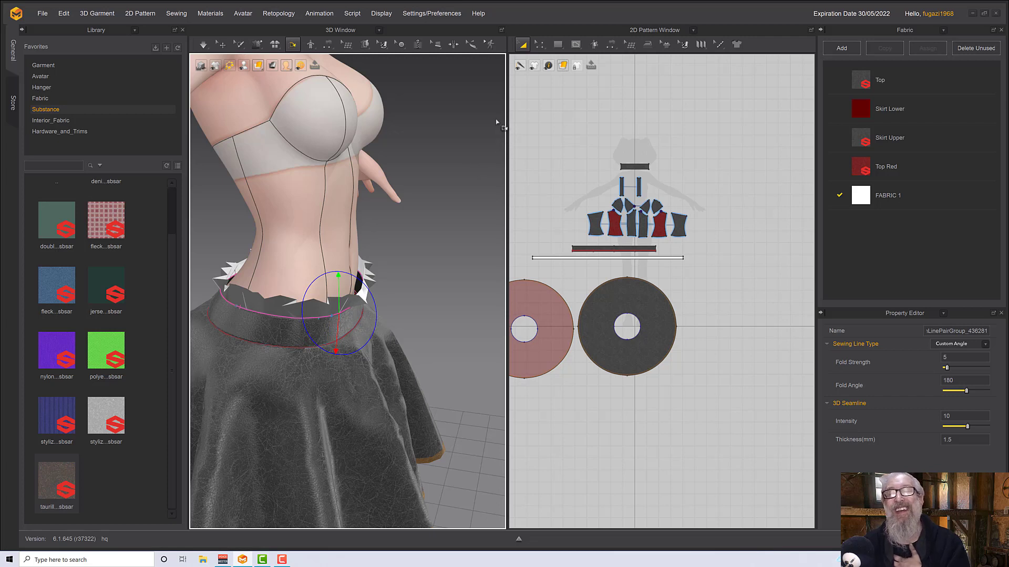
Step: Hide the waistband pattern in the 3D view to expose the white strip's seam
left_click(520, 44)
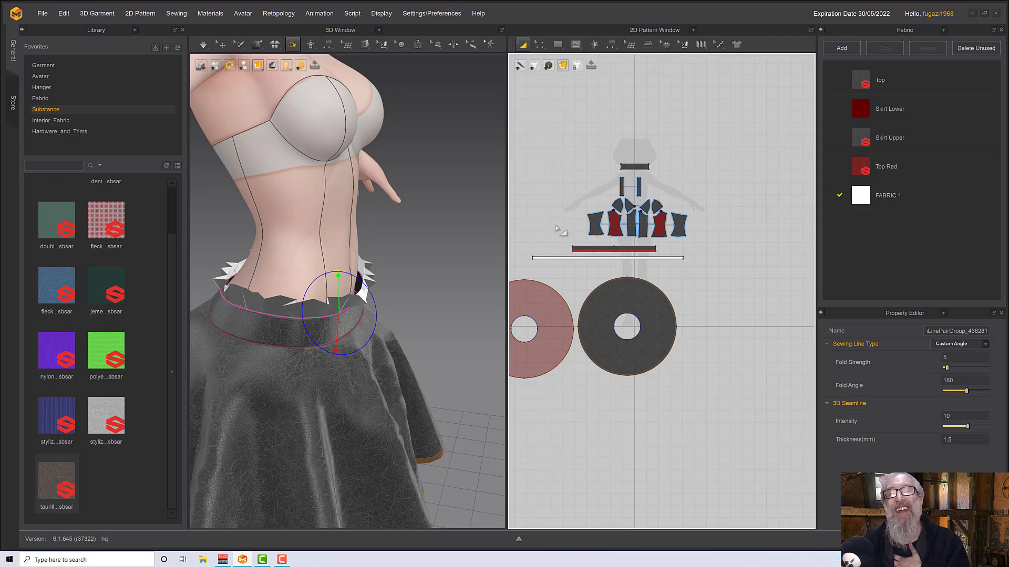
left_click(584, 248)
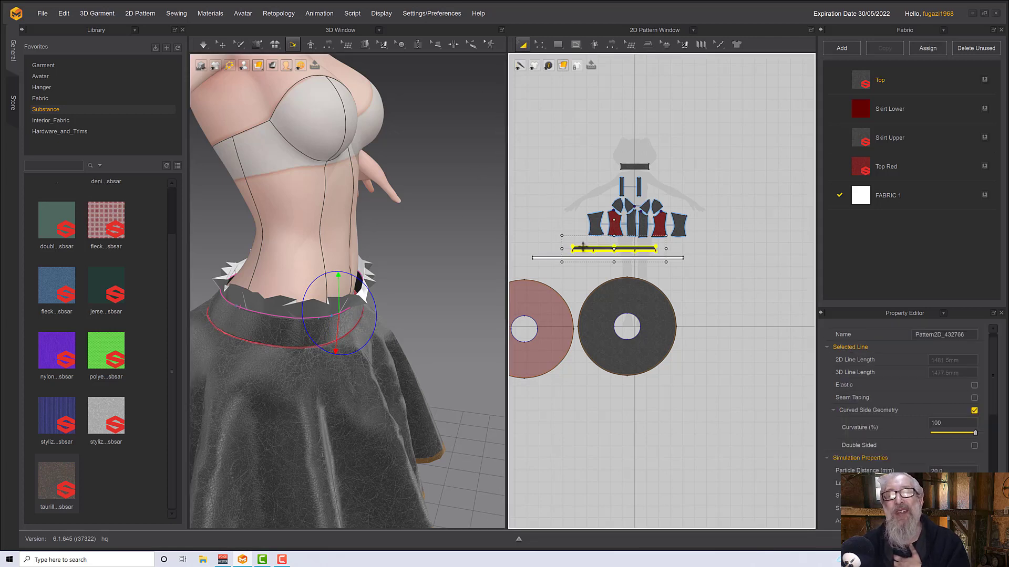
right_click(583, 248)
right_click(251, 338)
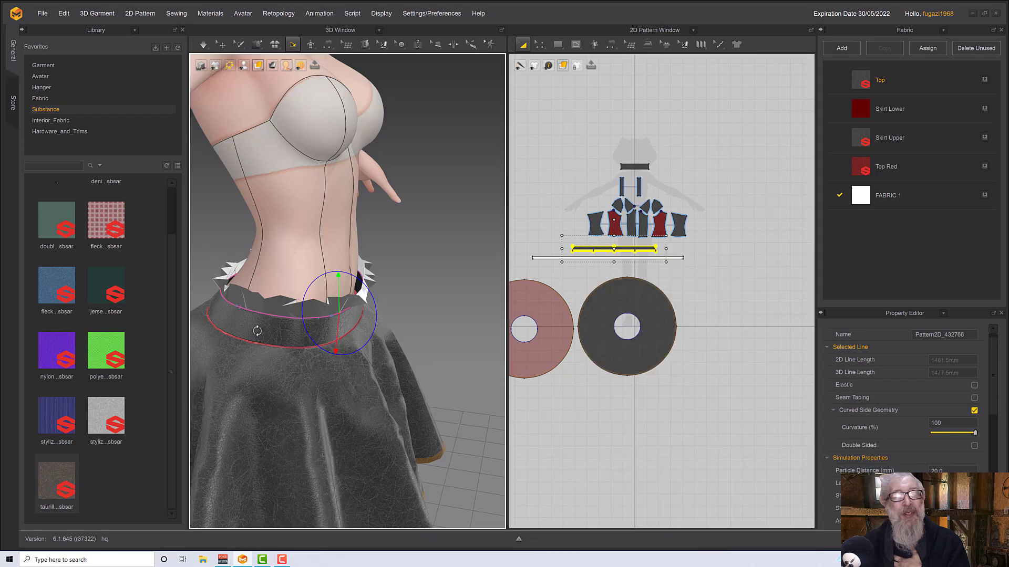
right_click(257, 331)
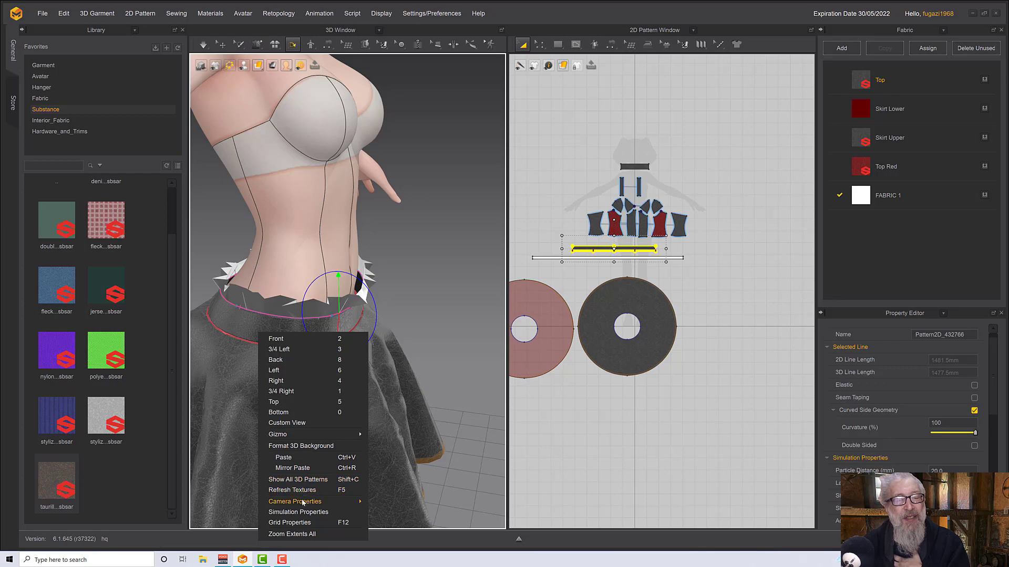
left_click(227, 316)
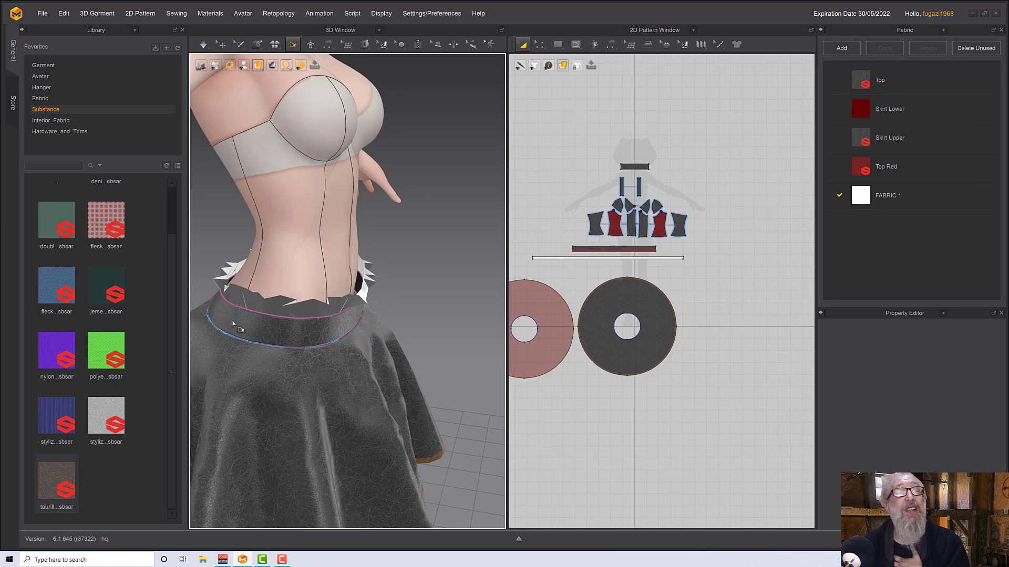
left_click(221, 46)
left_click(261, 339)
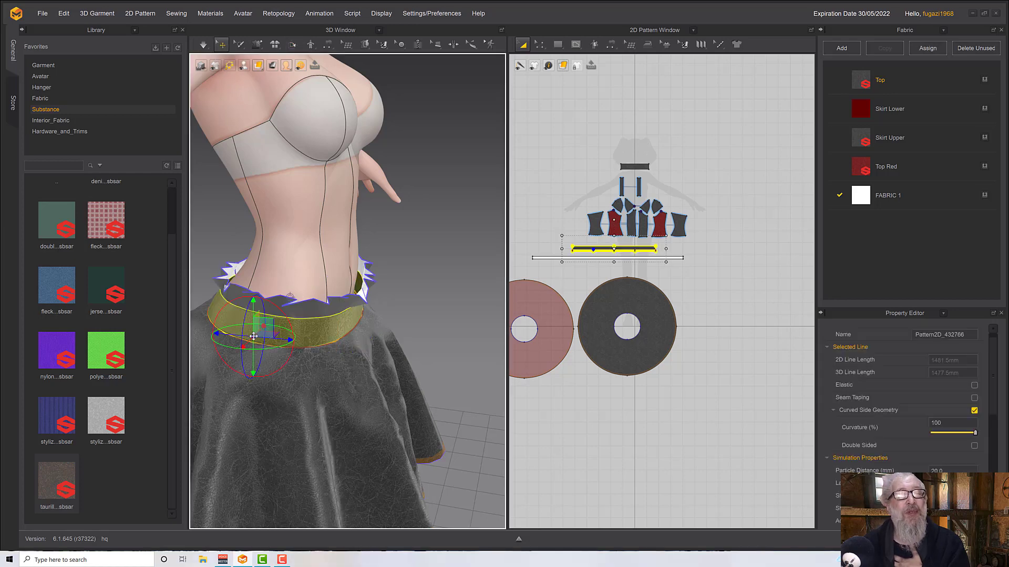
right_click(255, 331)
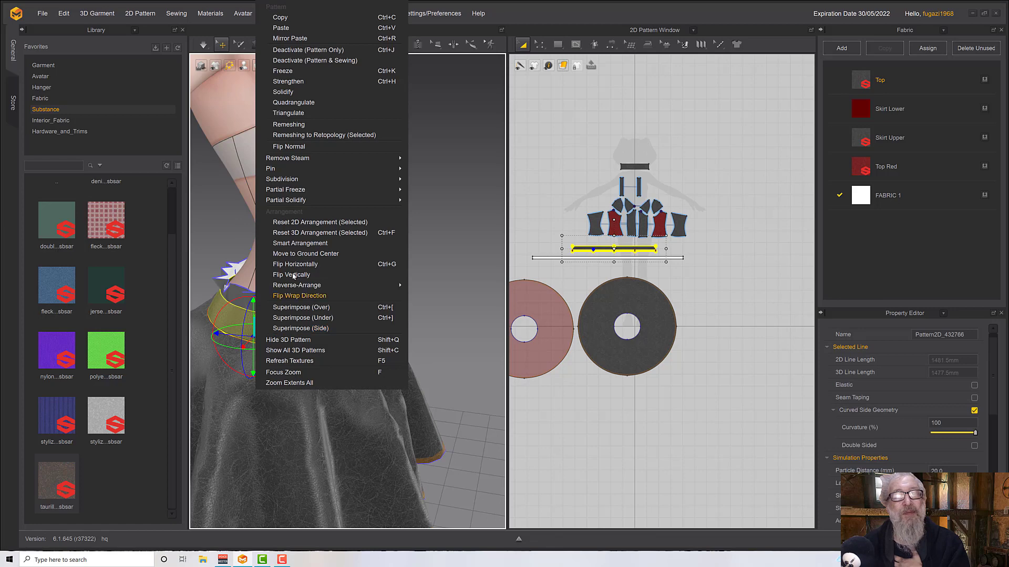
left_click(302, 340)
right_click_drag(302, 340, 319, 212)
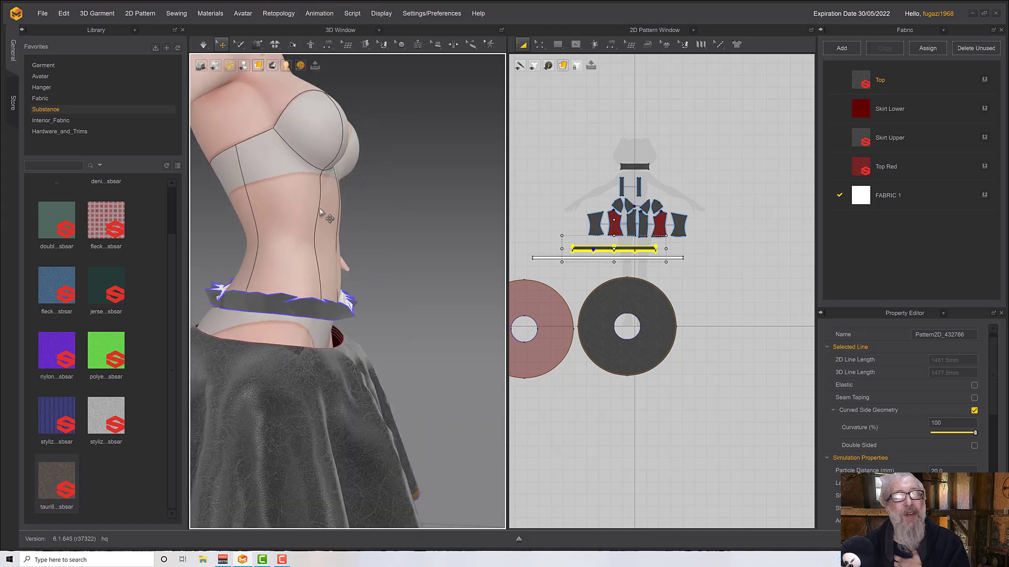
Step: Fold the white strip downward around its upper seam with Fold Arrangement
left_click(293, 44)
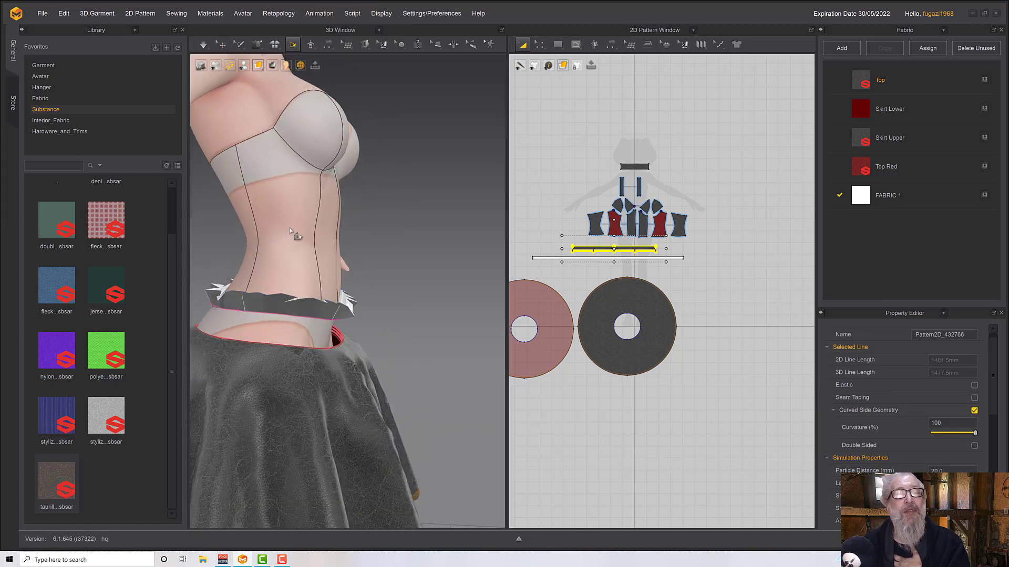
left_click(288, 313)
right_click_drag(289, 312, 281, 300)
left_click_drag(269, 284, 251, 328)
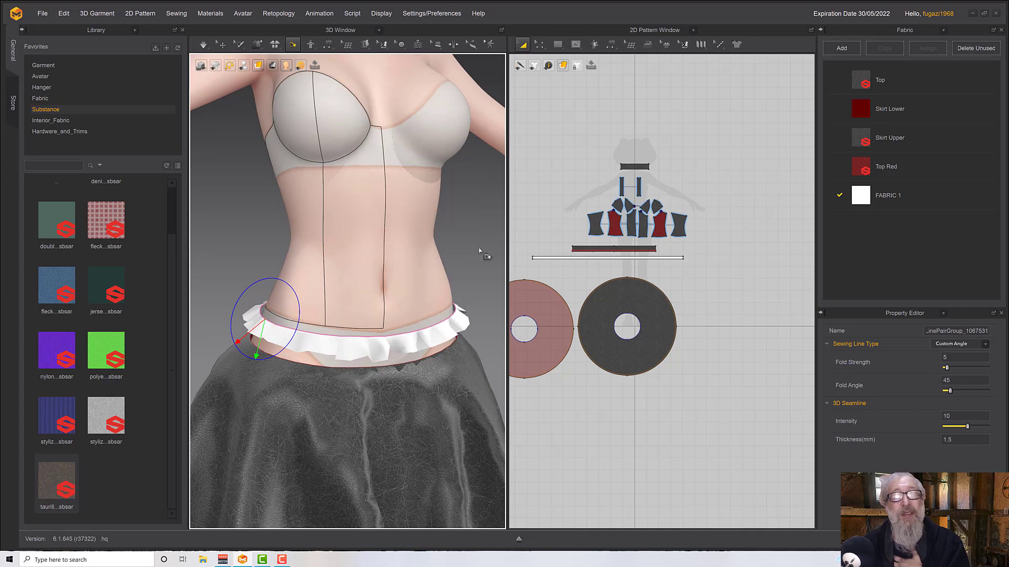
Step: Show all hidden 3D patterns and simulate the dress with the folded-down ruffle
scroll(434, 241, "down", 2)
right_click(436, 241)
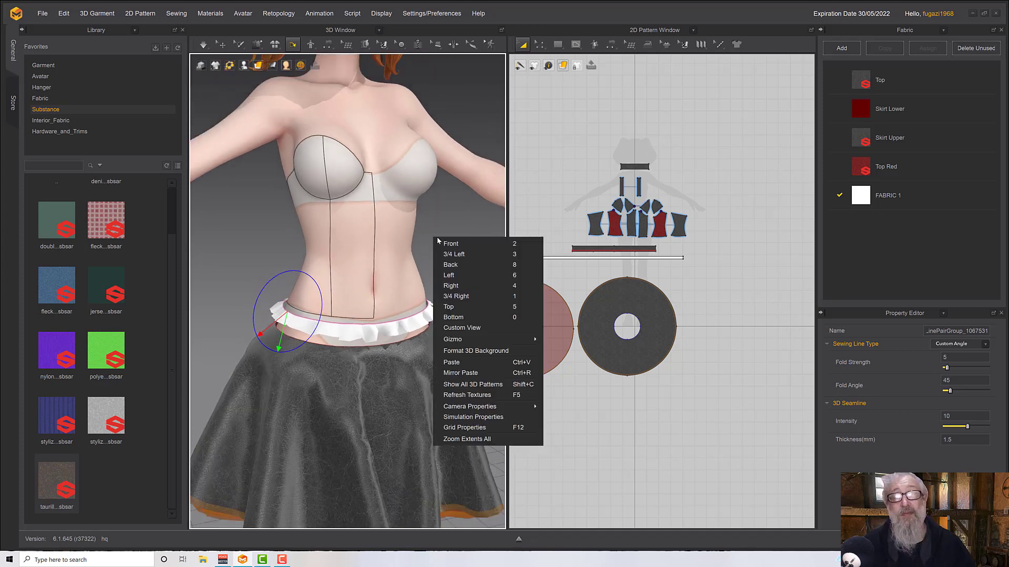
left_click(462, 384)
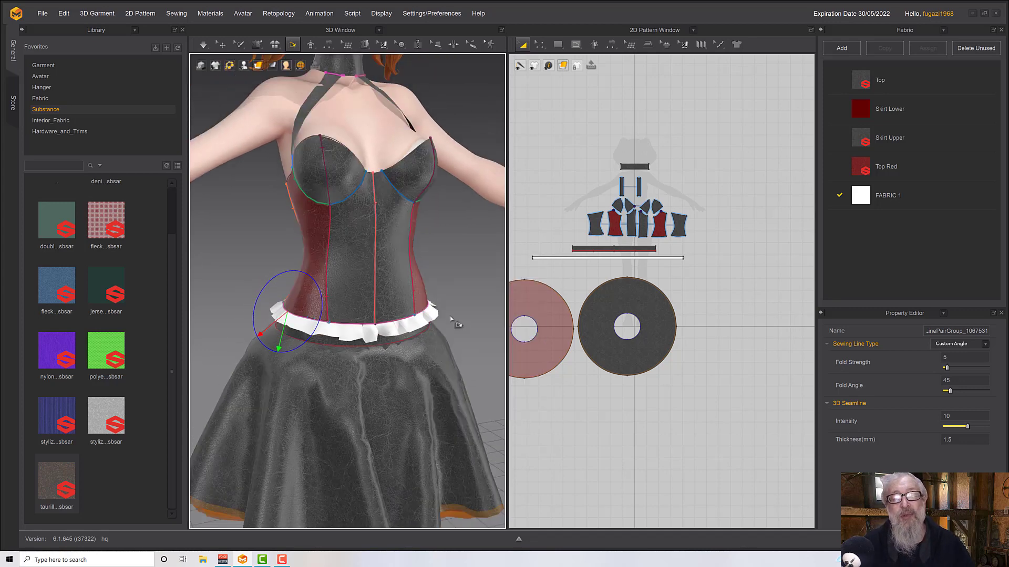
key("q")
right_click_drag(453, 315, 423, 295)
scroll(446, 319, "down", 10)
scroll(357, 327, "up", 8)
key("space")
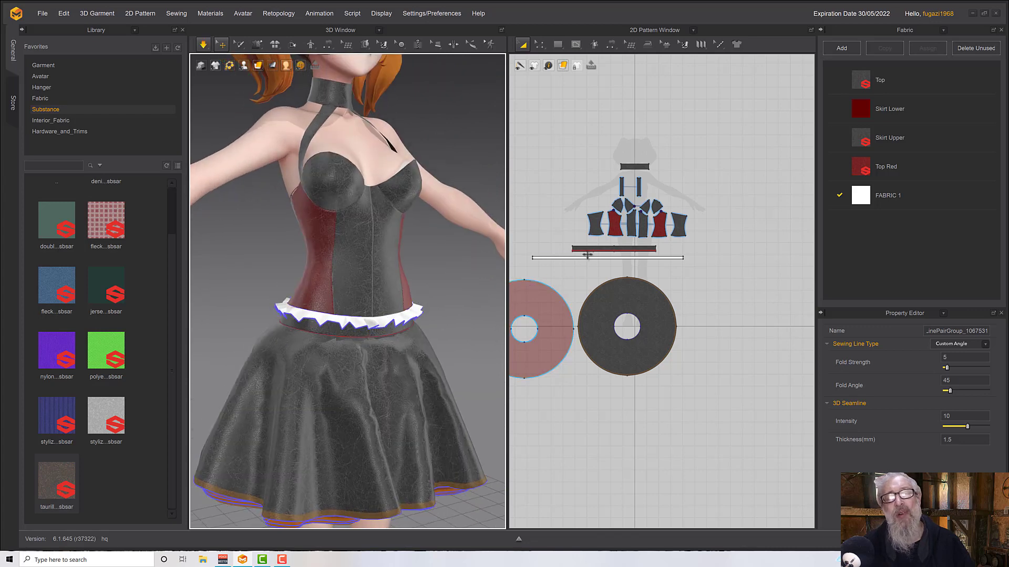
Step: Widen the white strip slightly by moving its long lower edge down in the 2D pattern, keeping the simulation running
left_click(540, 45)
left_click(567, 119)
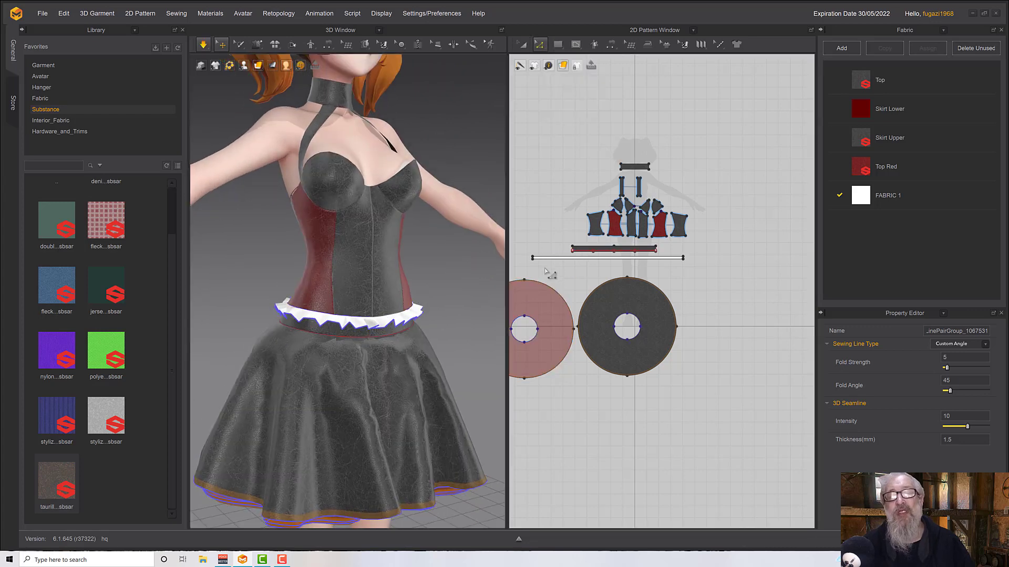
scroll(549, 274, "up", 3)
scroll(549, 273, "up", 2)
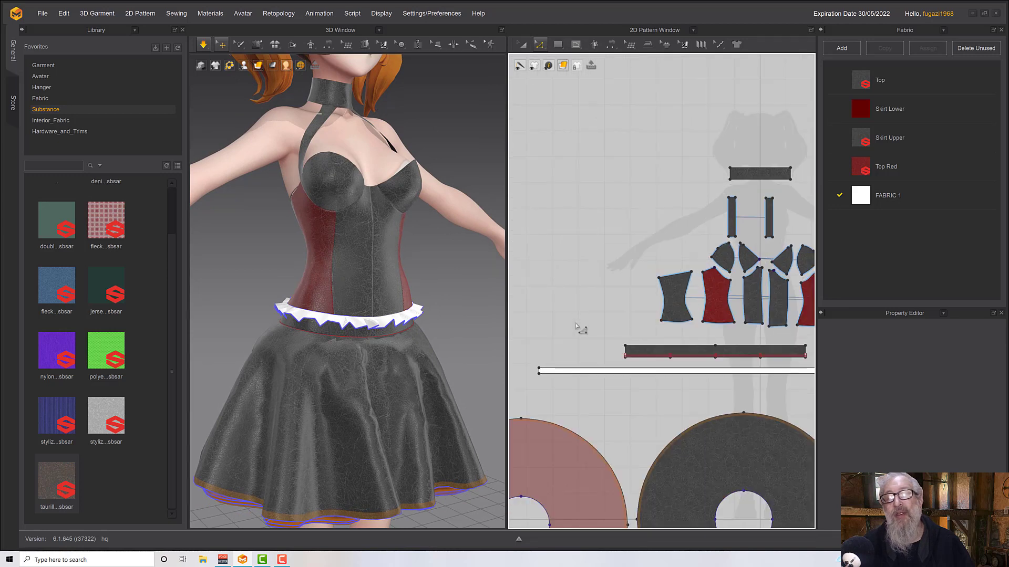
left_click(585, 377)
left_click_drag(585, 380, 585, 383)
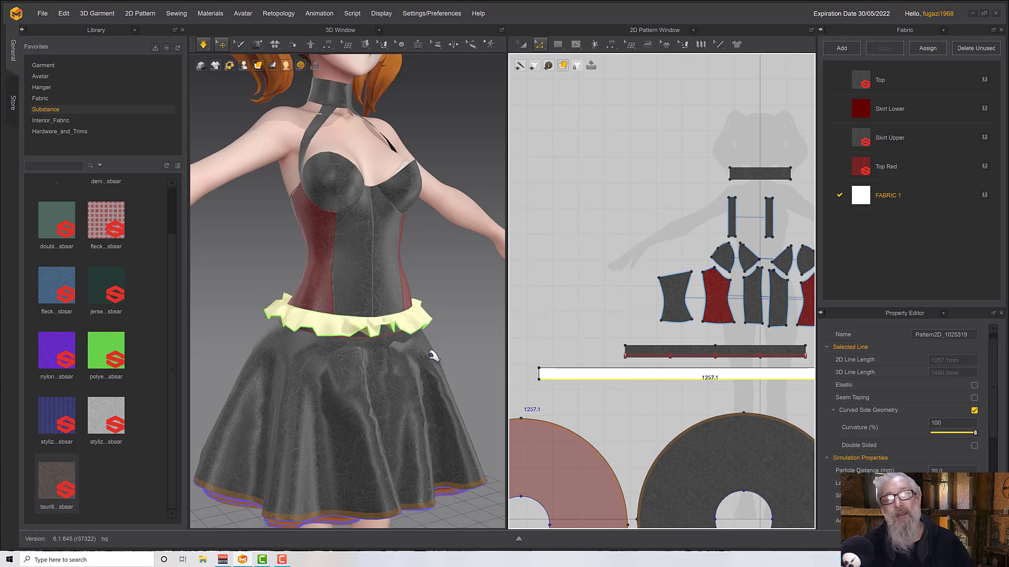
right_click_drag(433, 357, 462, 357)
Step: Set the white strip's particle distance to 10 mm and simulate the ruffle again
left_click(521, 46)
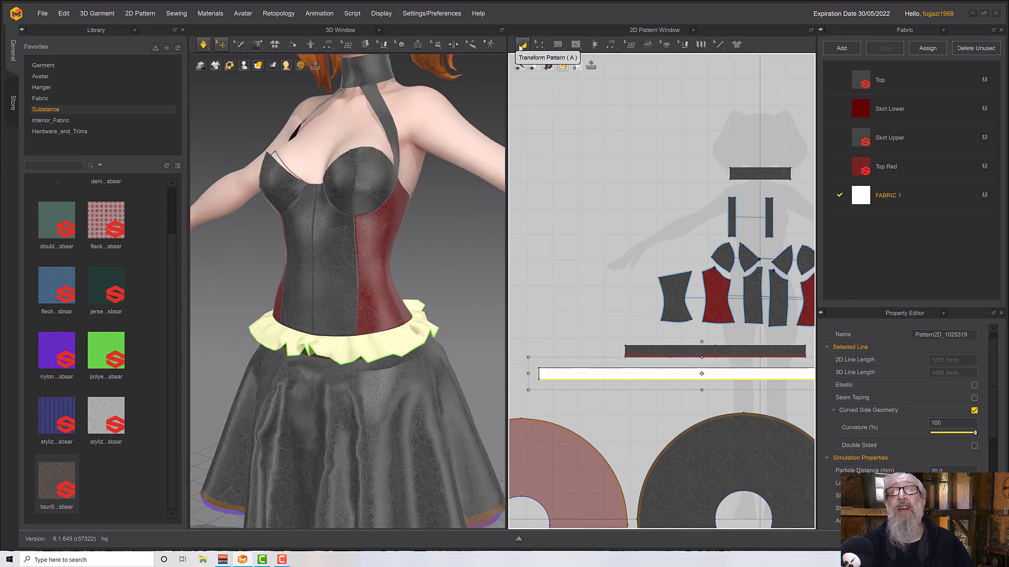
left_click(582, 373)
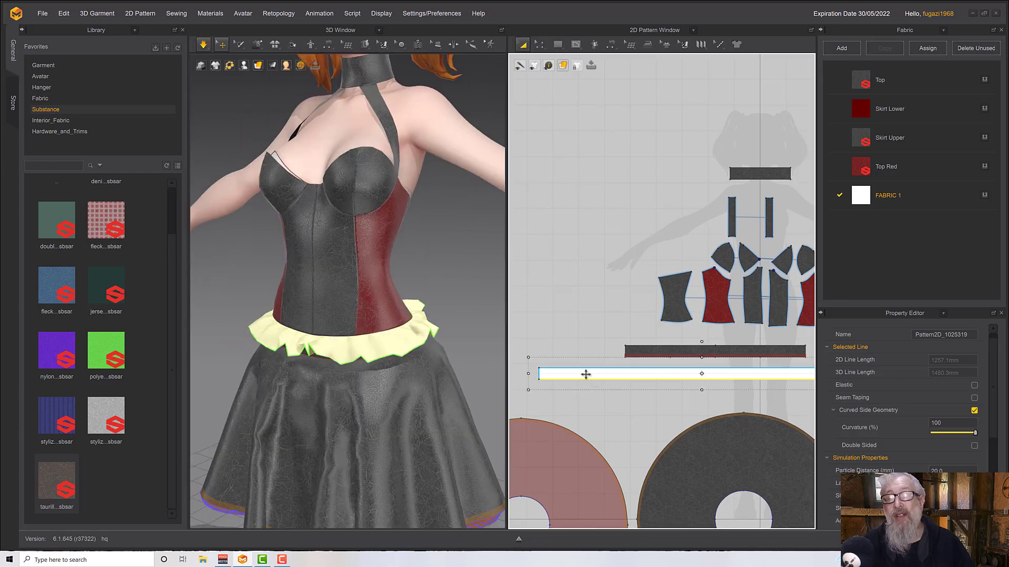
left_click(937, 471)
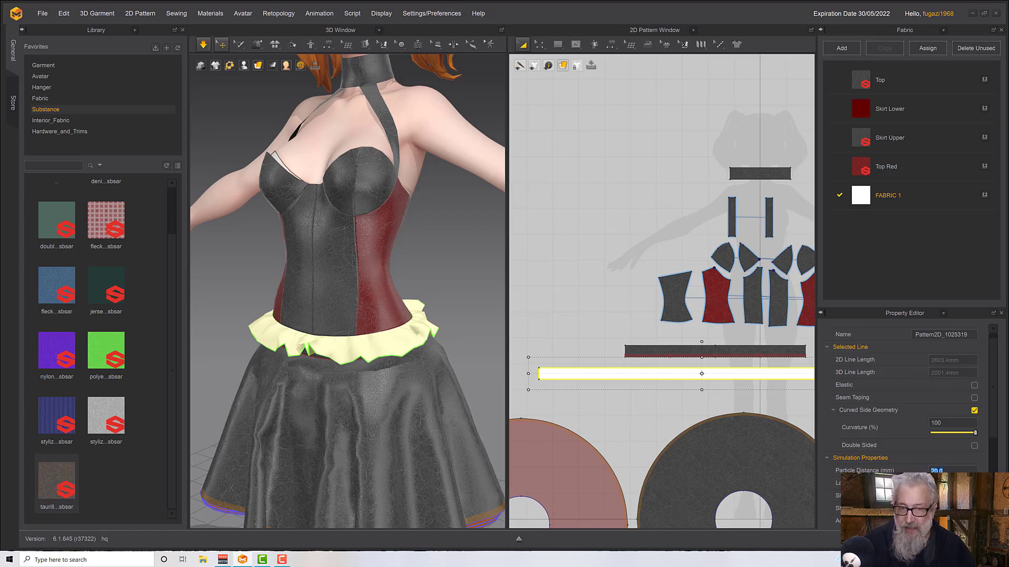
type("10")
key("Return")
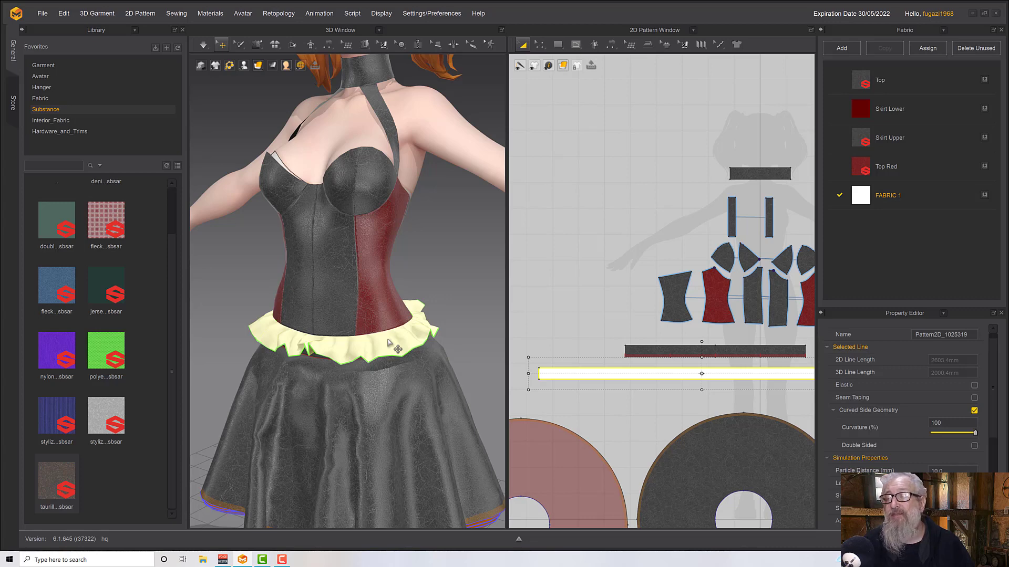
right_click_drag(388, 340, 415, 331)
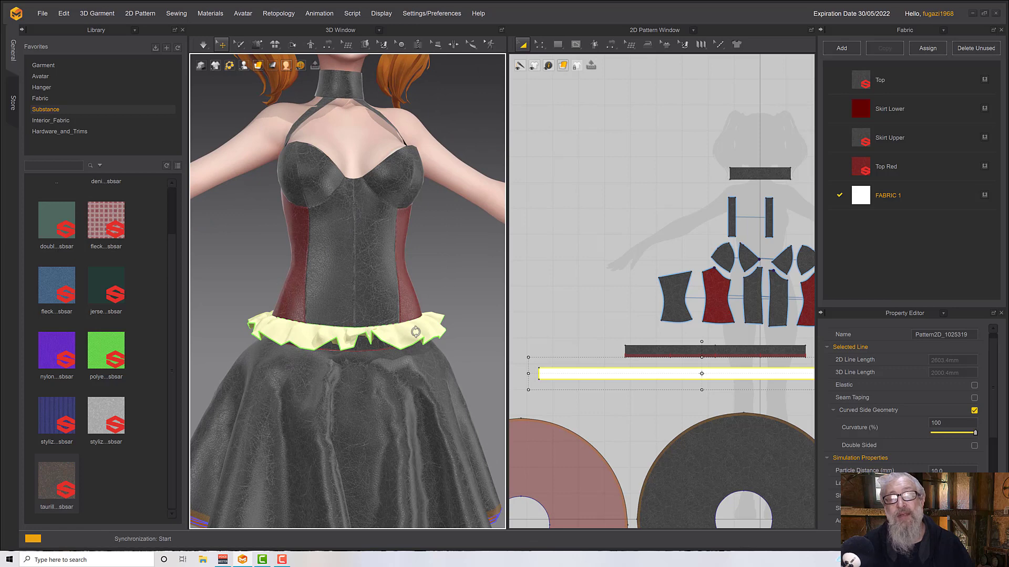
key("space")
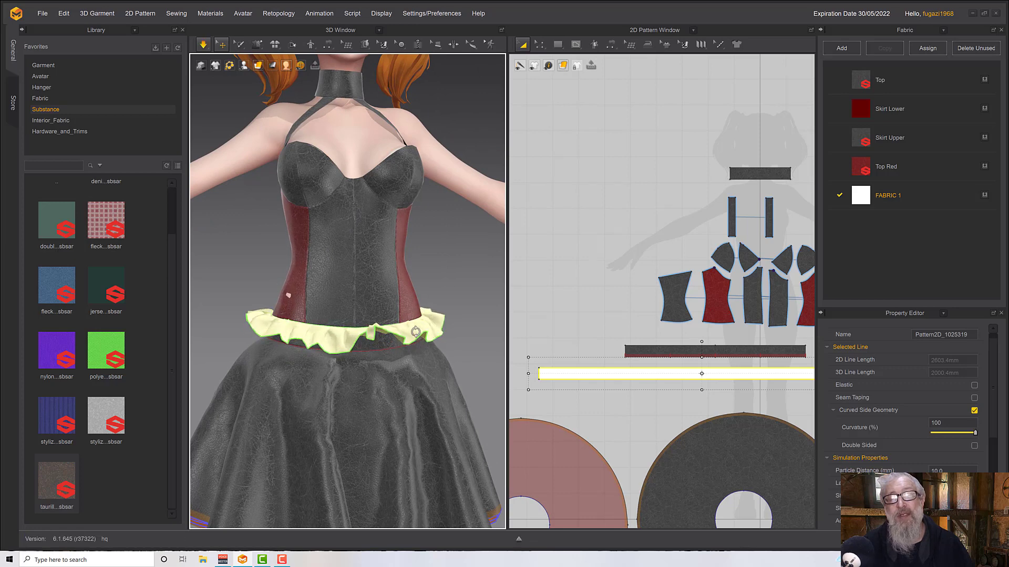
Step: Pull the white ruffle down over the waistband around the dress's side while the simulation runs, checking how it drapes
right_click_drag(415, 331, 393, 336)
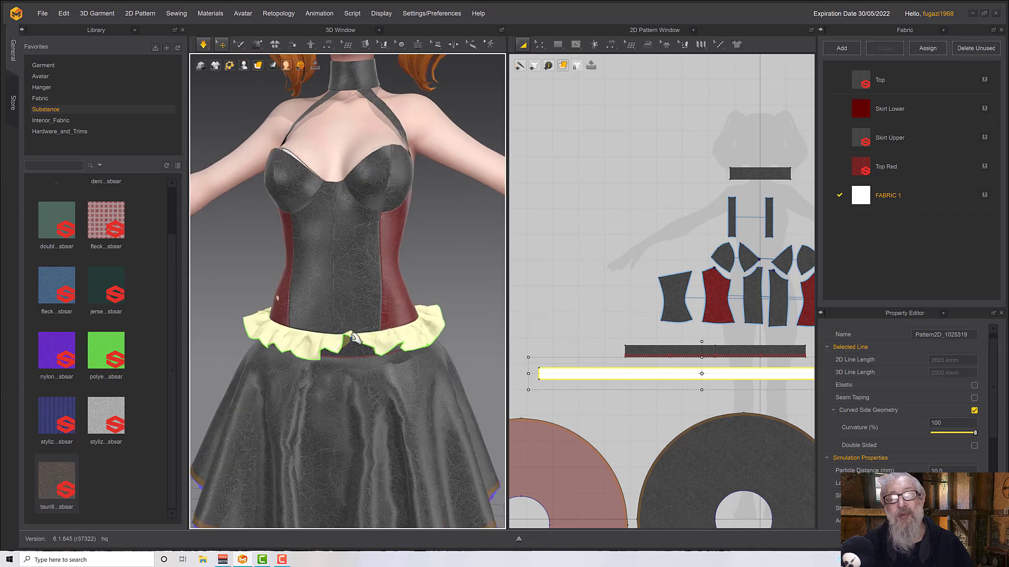
left_click(354, 361)
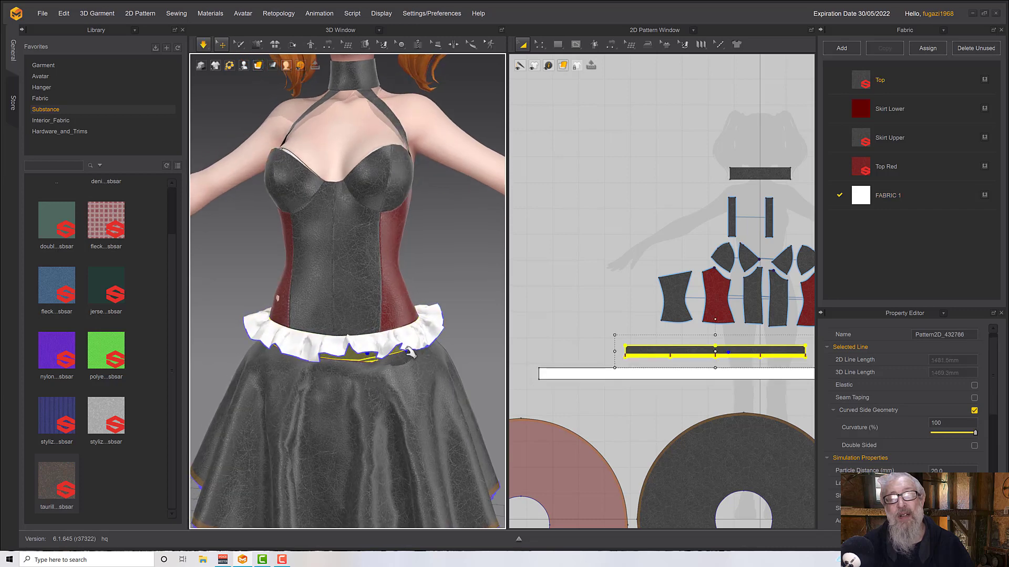
right_click_drag(409, 352, 389, 351)
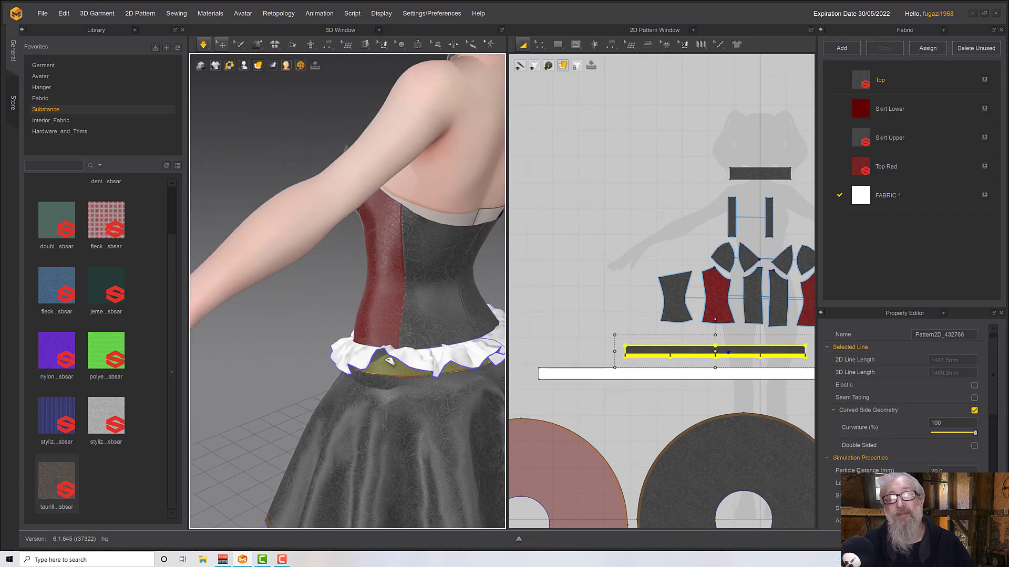
left_click(386, 373)
left_click_drag(393, 388, 441, 383)
mouse_move(441, 382)
right_mouse_down()
mouse_move(453, 386)
mouse_move(418, 382)
mouse_move(436, 382)
right_mouse_up()
left_click_drag(419, 380, 432, 371)
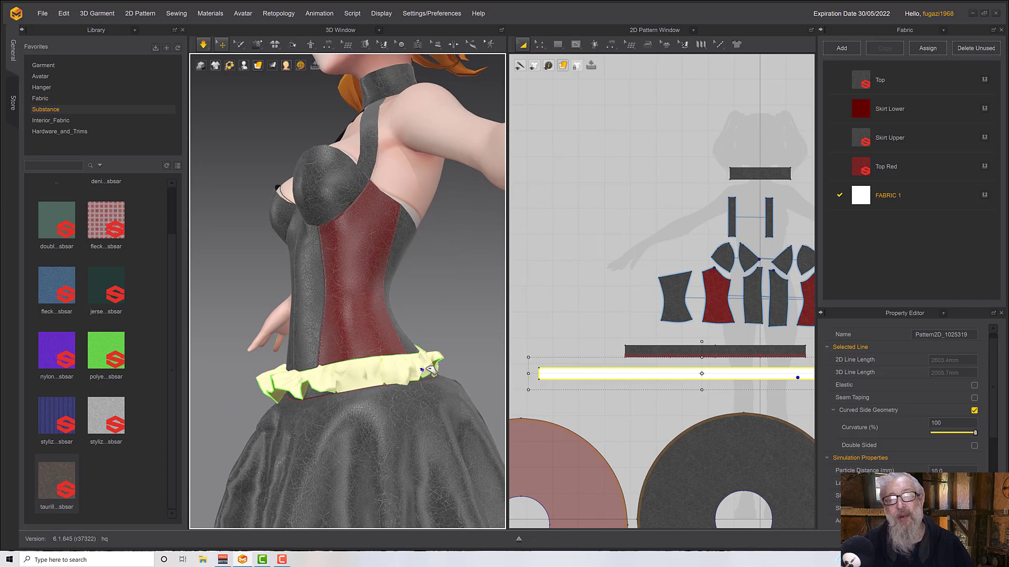
right_click_drag(435, 380, 443, 387)
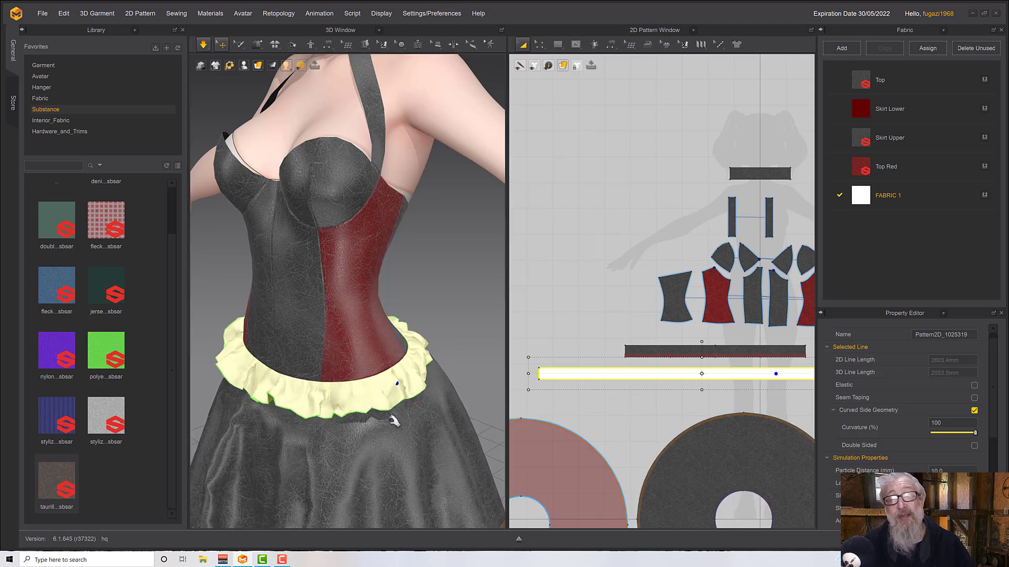
right_click_drag(394, 420, 413, 393)
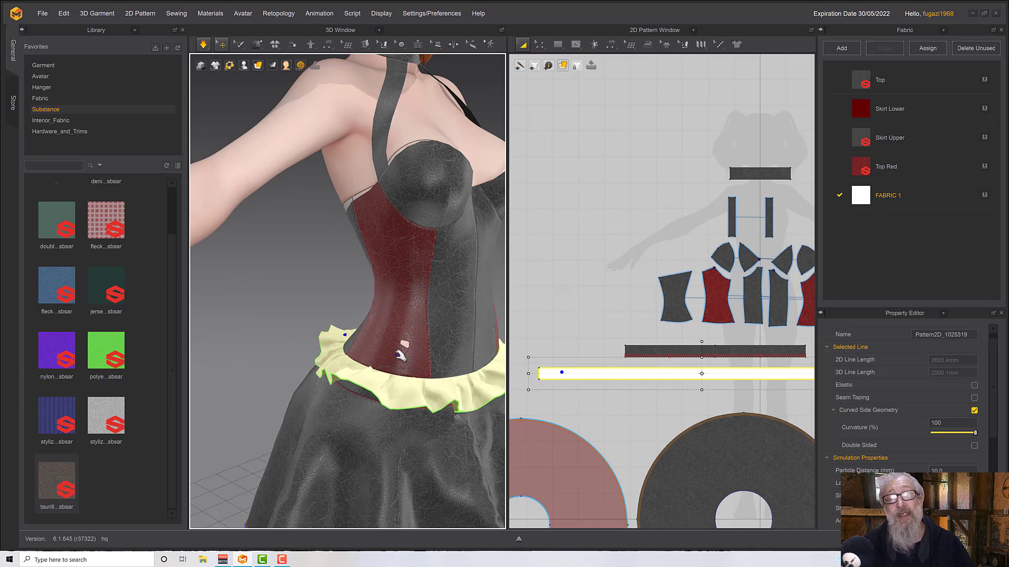
Step: Examine the draped ruffle on the whole dress and stop the simulation
left_click(400, 356)
right_click_drag(400, 357, 315, 365)
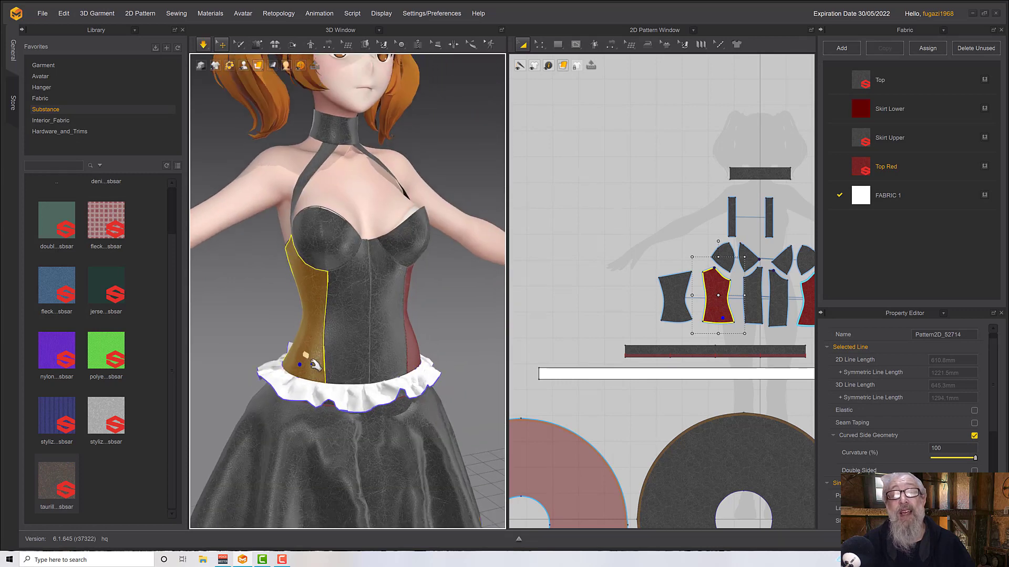
scroll(316, 365, "down", 6)
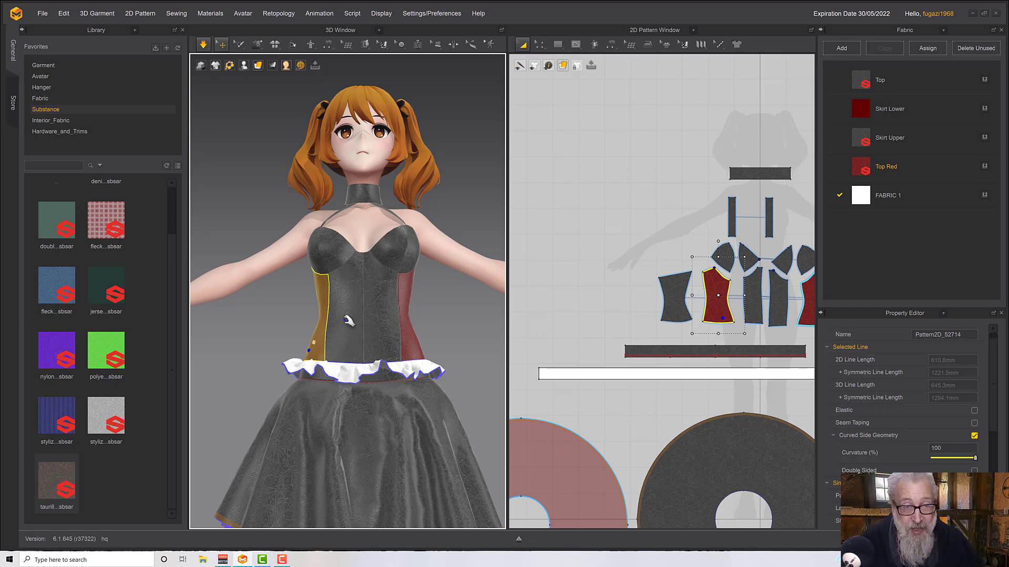
right_click_drag(348, 321, 372, 312)
key("space")
middle_click_drag(371, 312, 375, 284)
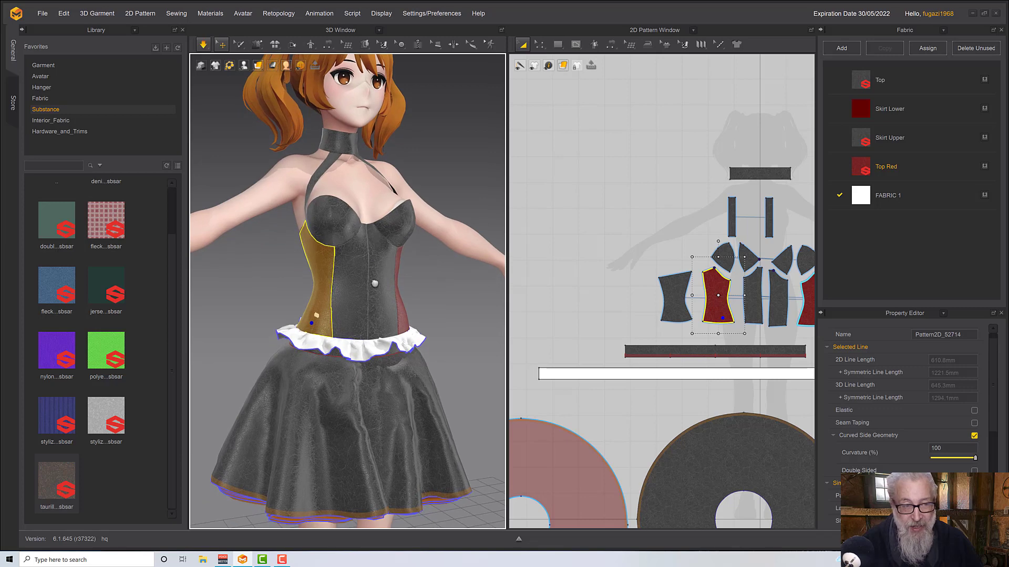
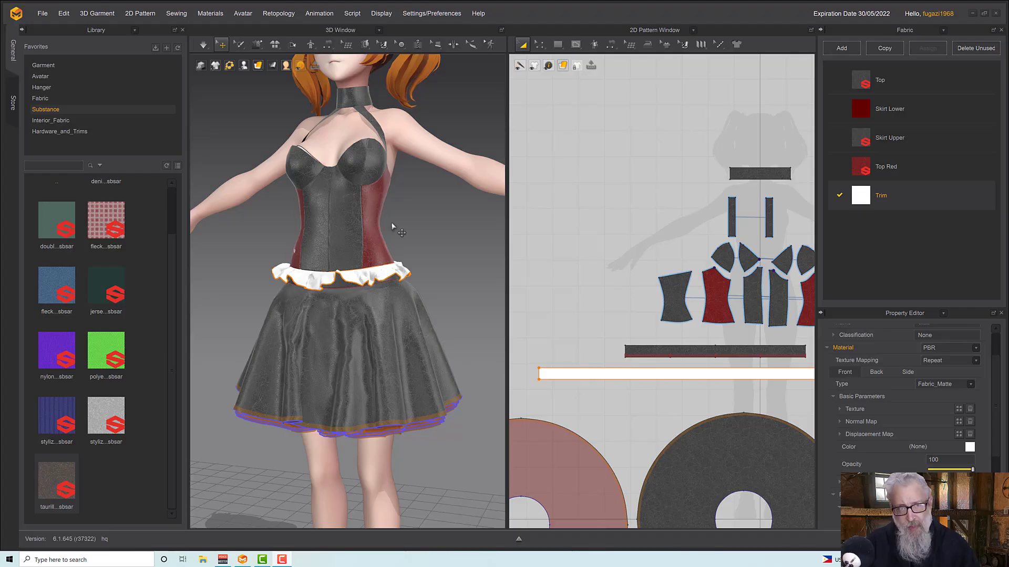
scroll(394, 226, "down", 3)
scroll(415, 279, "up", 3)
right_click_drag(415, 279, 395, 252)
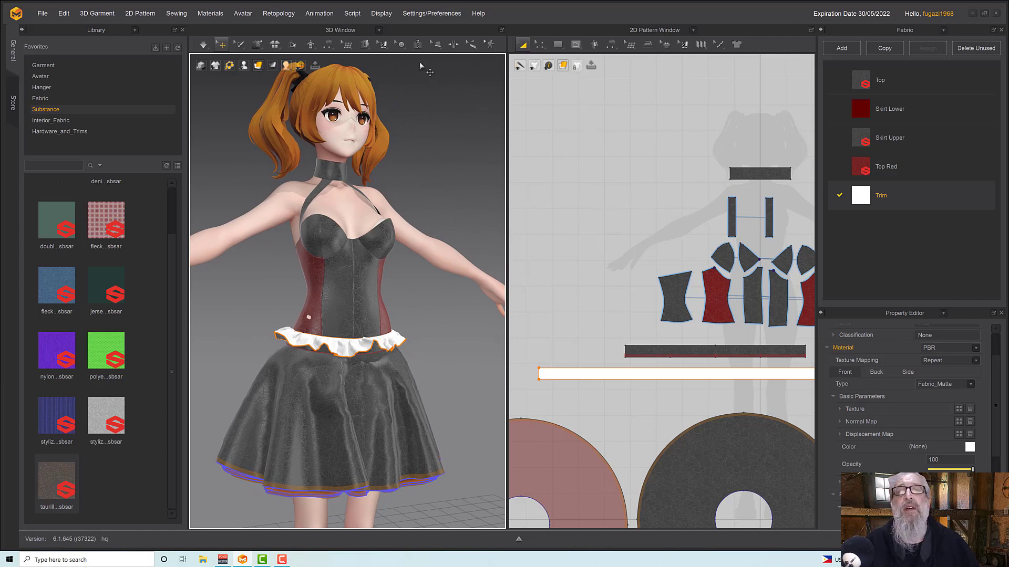
Step: Start the Button tool, show the button styles and change Default Button's shape to the pointed, curved spike
left_click(401, 45)
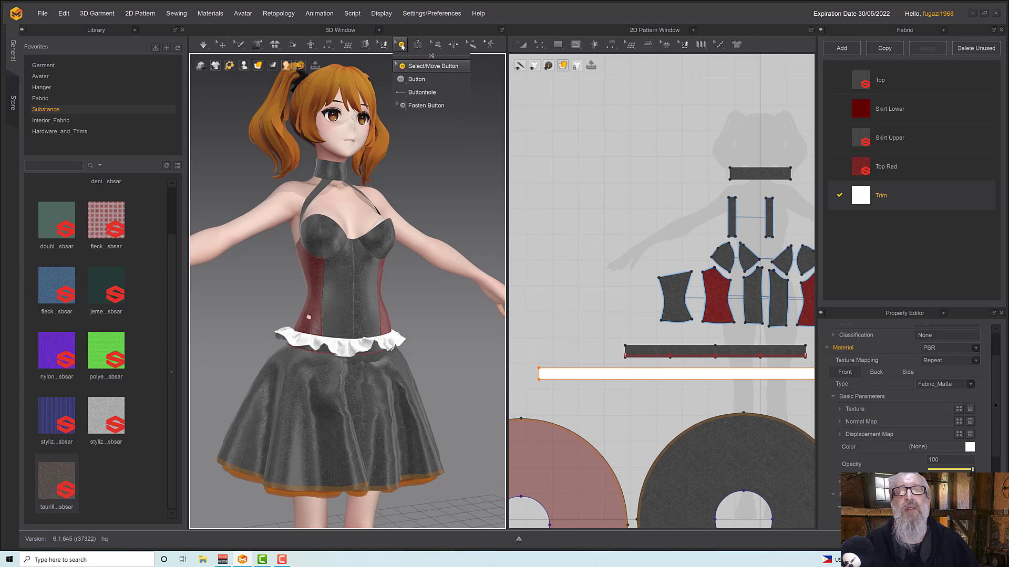
left_click(416, 79)
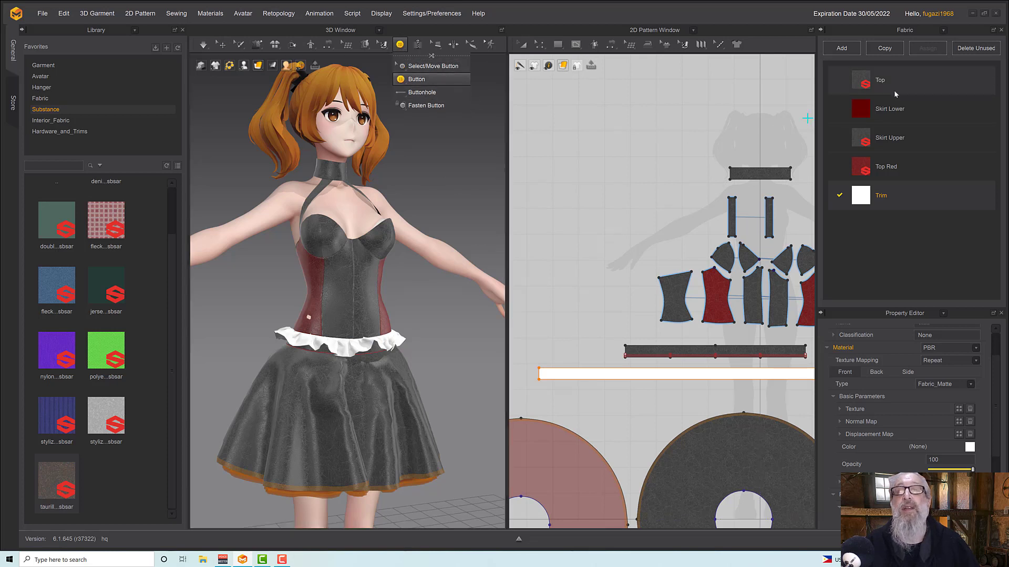
left_click(896, 33)
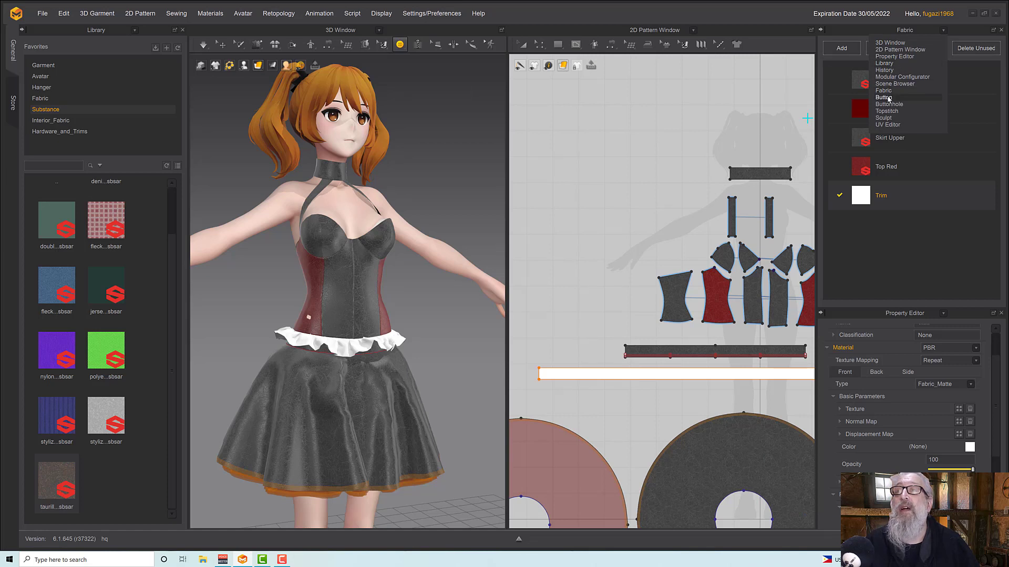
left_click(884, 97)
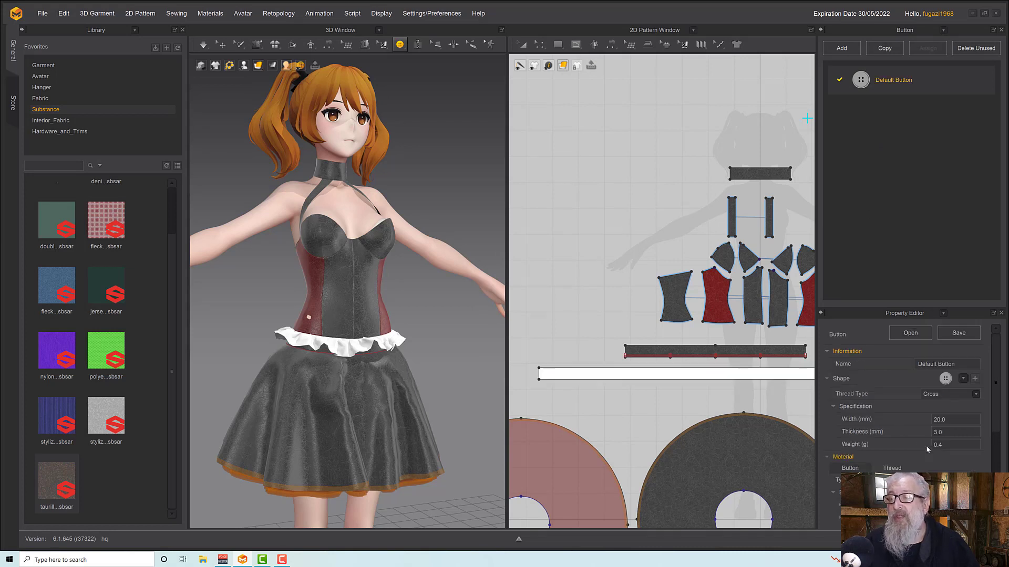
left_click(962, 379)
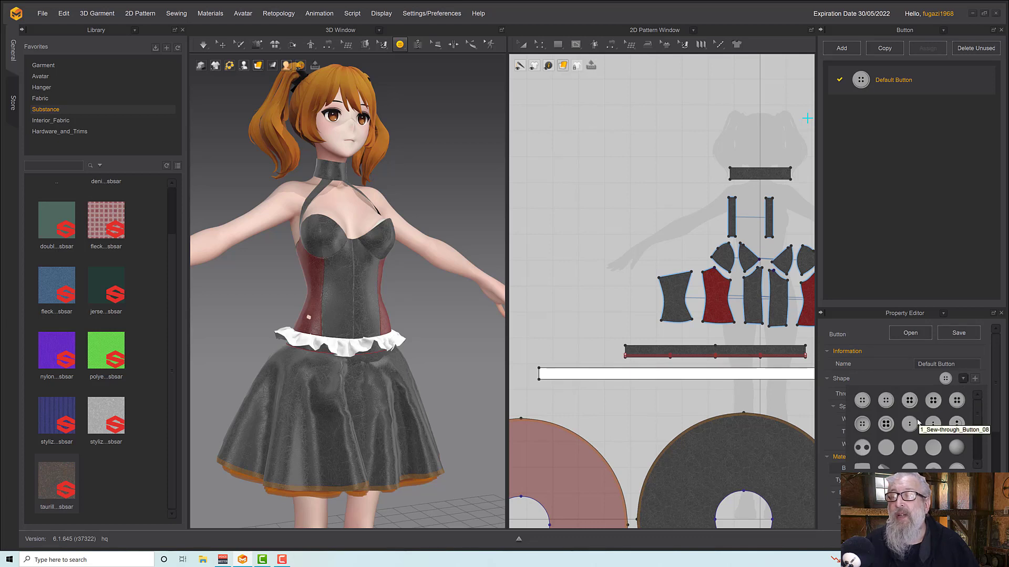
scroll(918, 422, "down", 3)
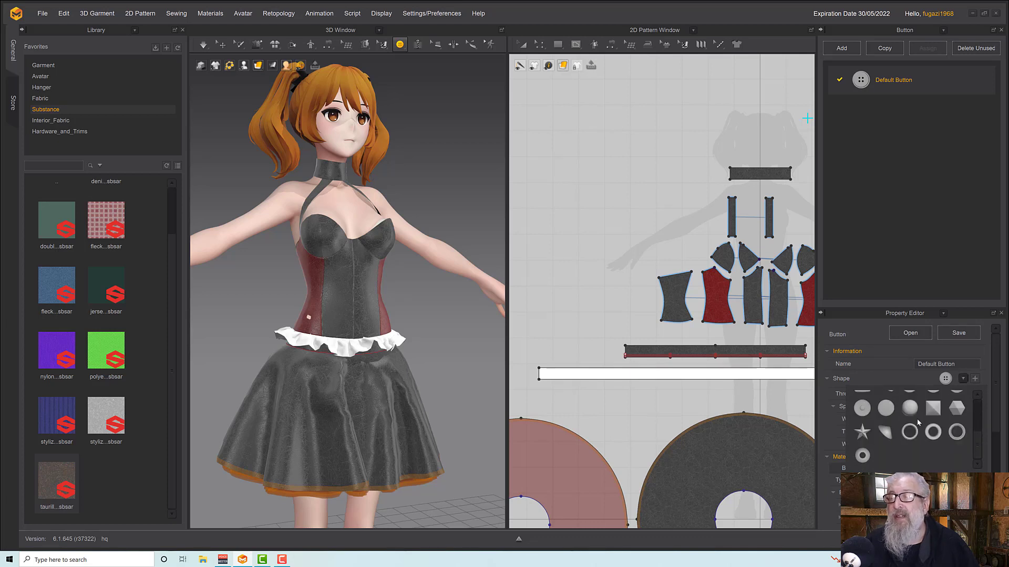
left_click(885, 433)
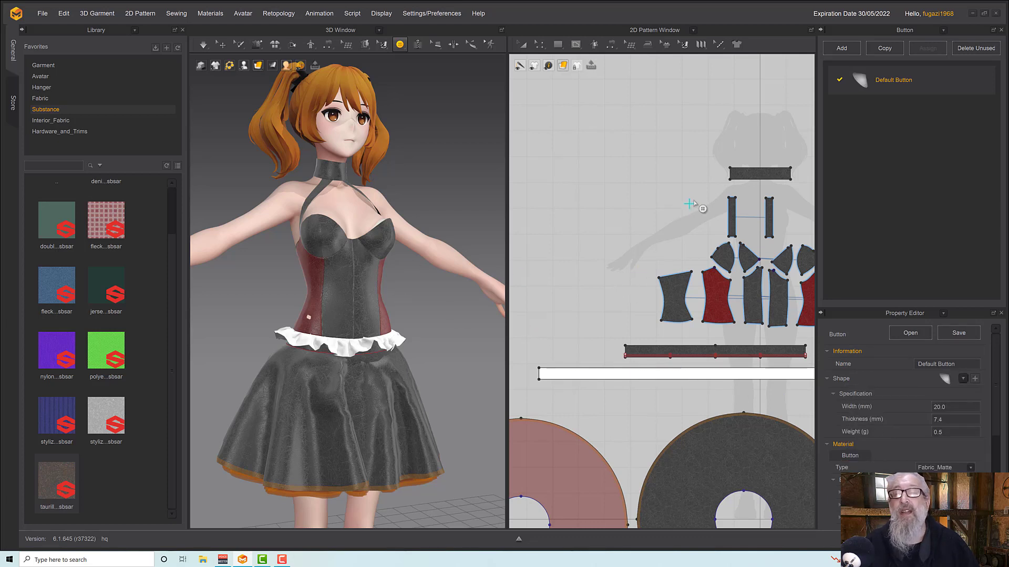
Step: Place one button near the left end of the neck collar pattern and select it for moving or copying
scroll(691, 203, "up", 5)
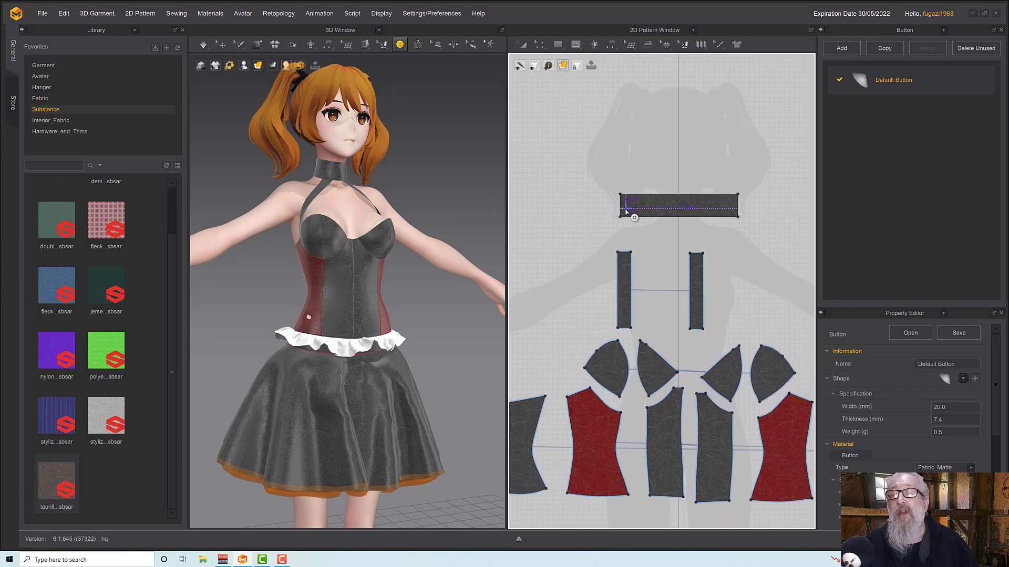
left_click(625, 206)
scroll(630, 219, "down", 2)
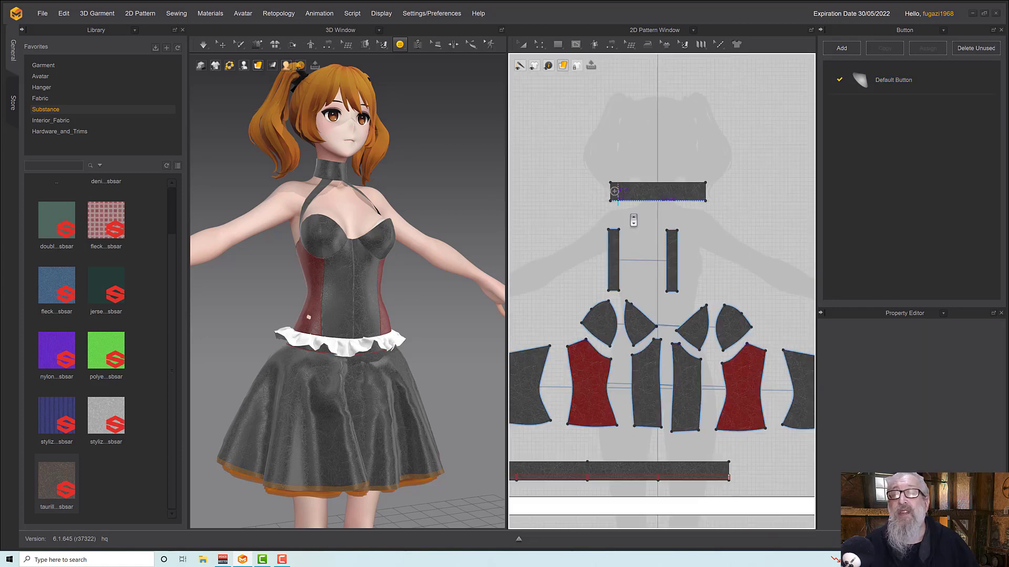
scroll(632, 219, "up", 4)
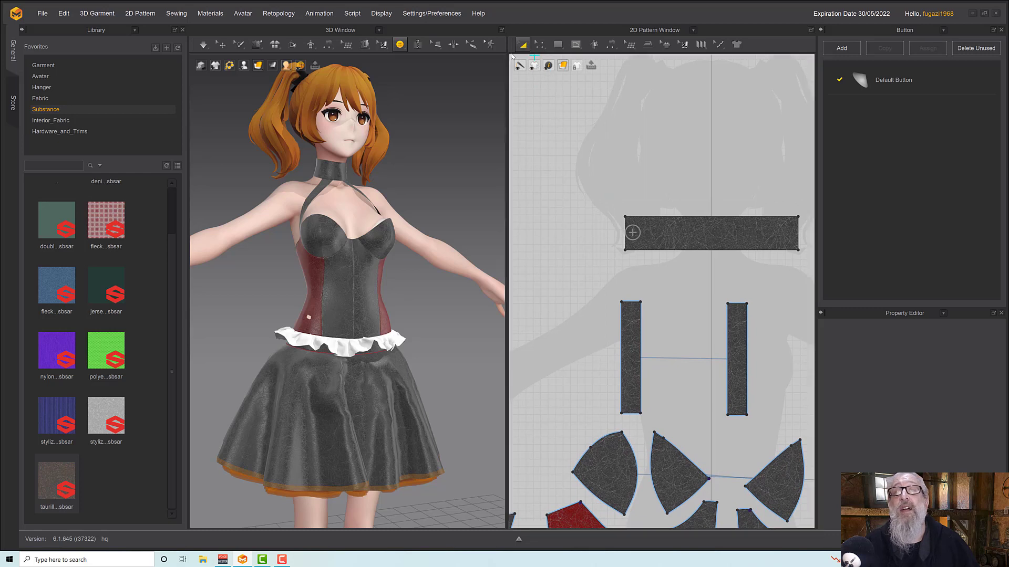
mouse_move(402, 47)
left_click(406, 66)
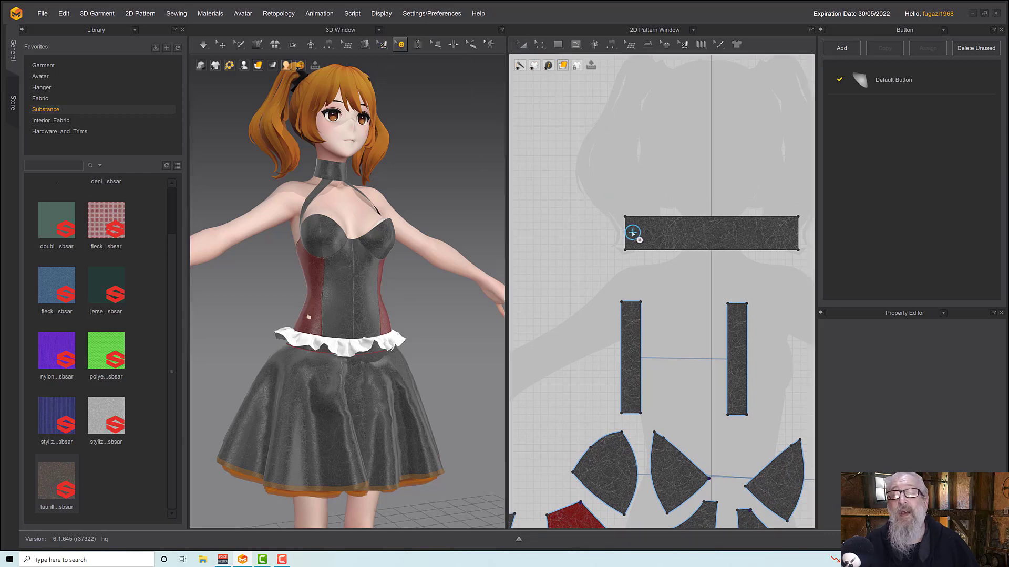
left_click(633, 233)
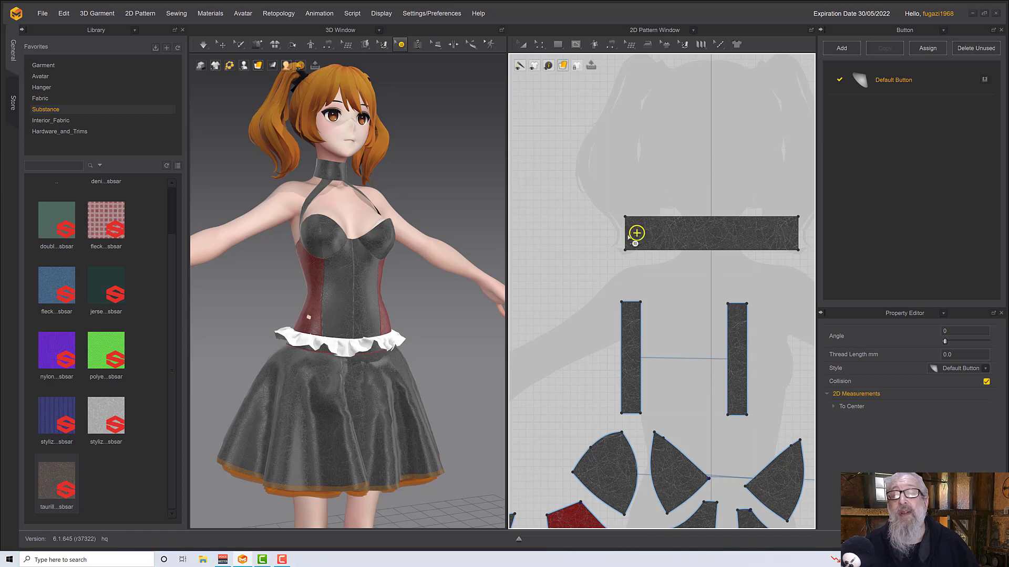
scroll(636, 242, "up", 2)
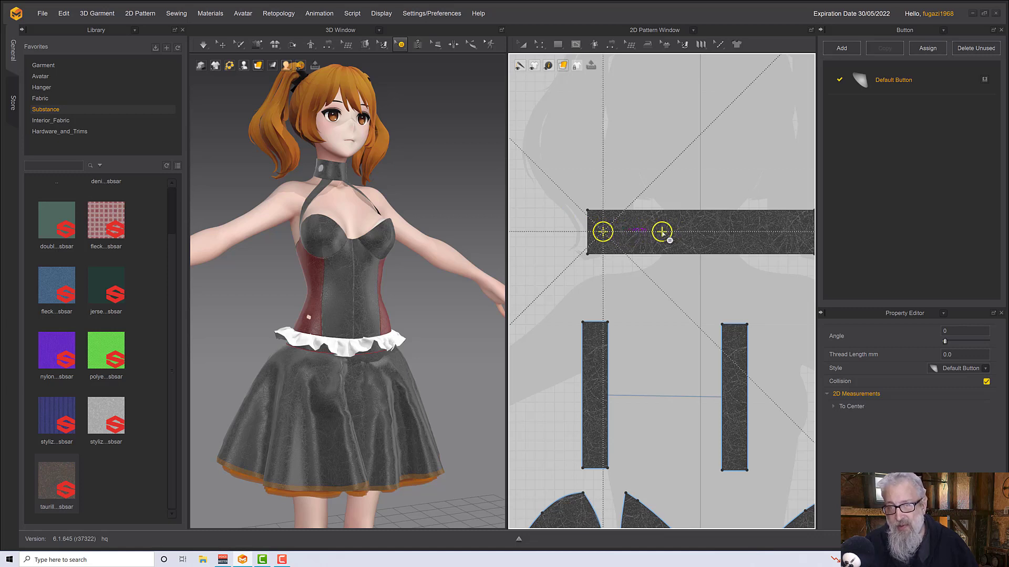
right_click(664, 233)
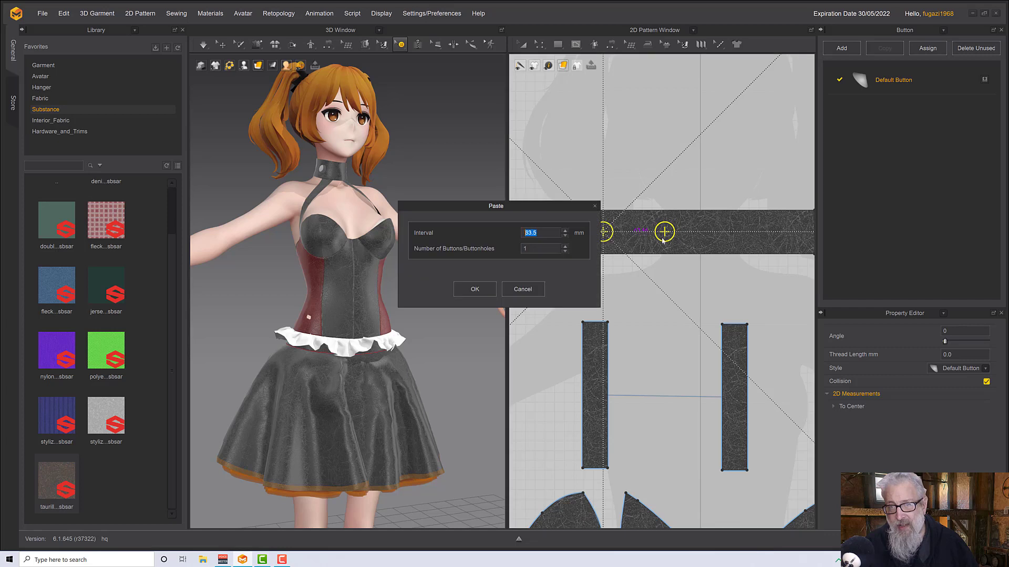
left_click(565, 246)
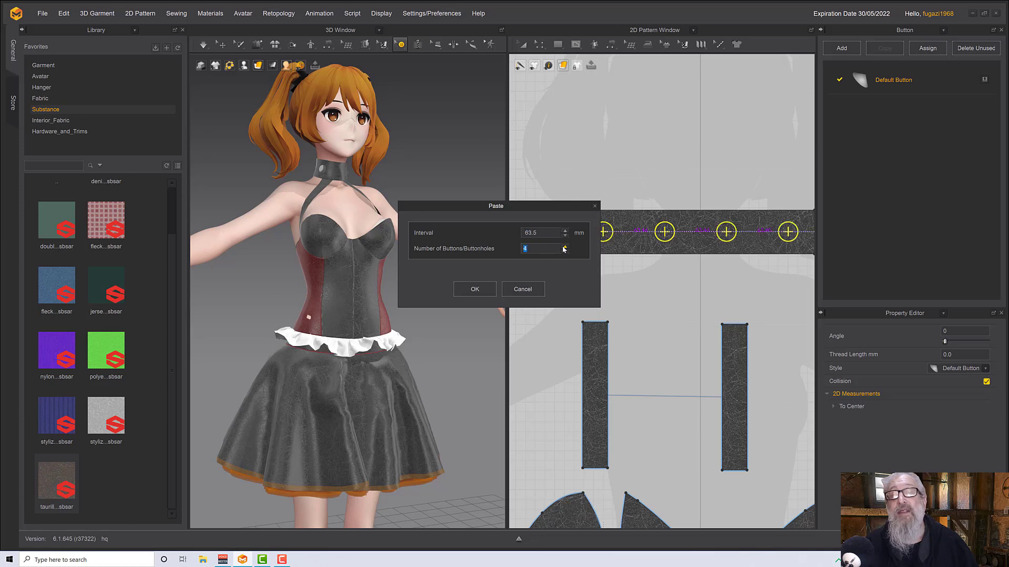
left_click(522, 289)
Step: Paste six copies of the button in a straight row along the collar pattern at a 33.3 mm interval
middle_click_drag(608, 281, 571, 290)
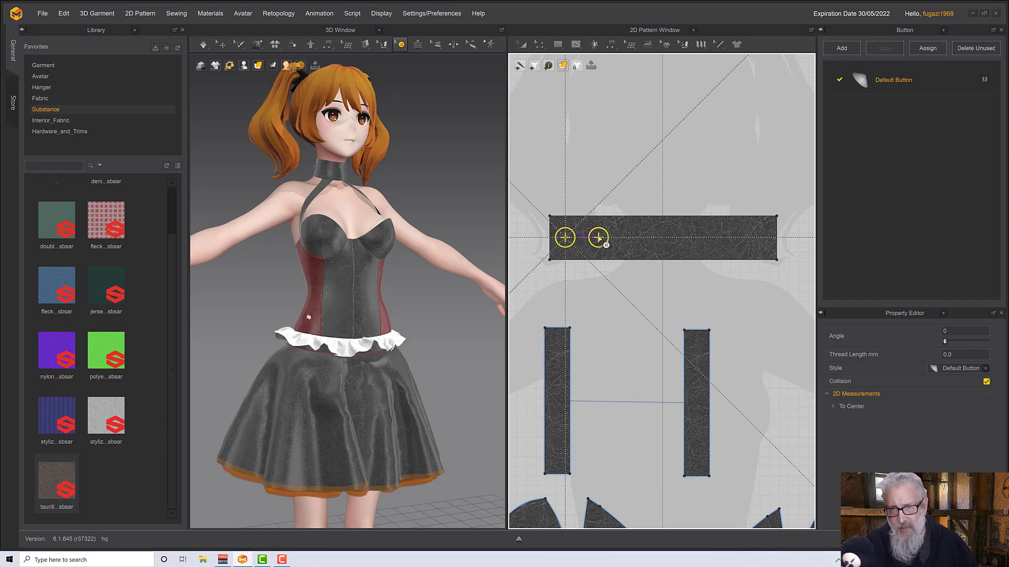
left_click(598, 237)
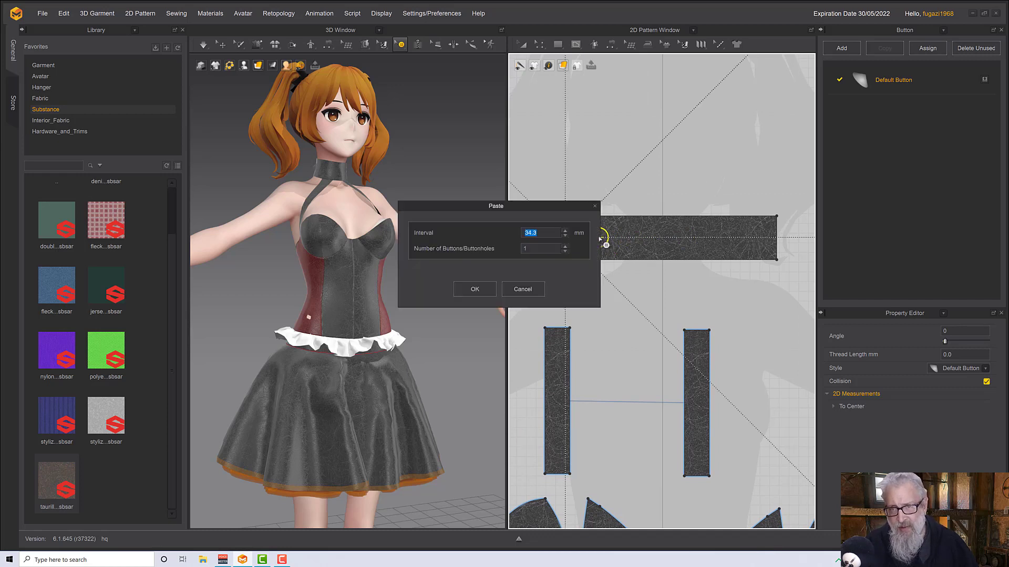
left_click(565, 247)
left_click(565, 247)
left_click(565, 247)
left_click(566, 248)
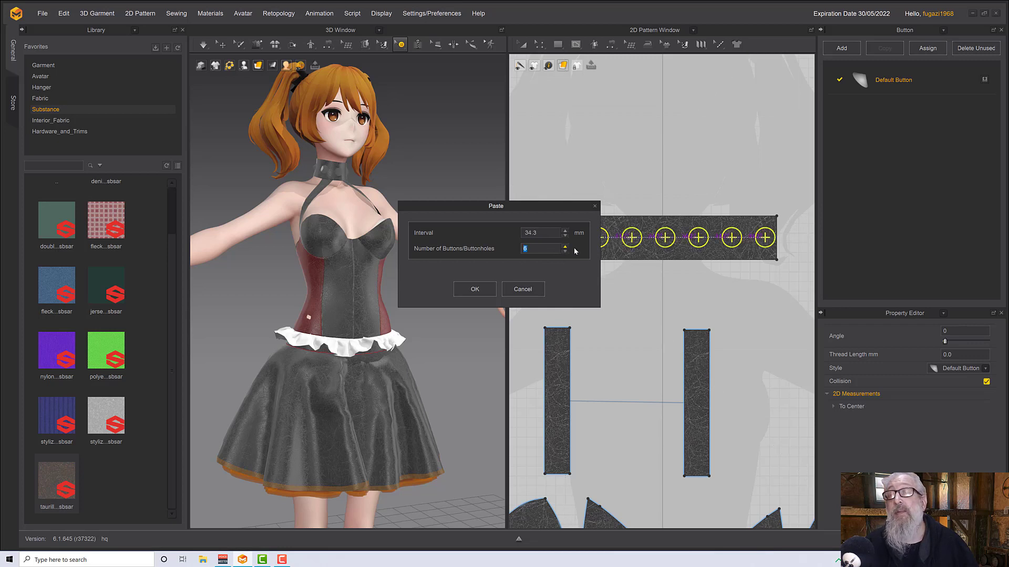
left_click_drag(541, 207, 438, 221)
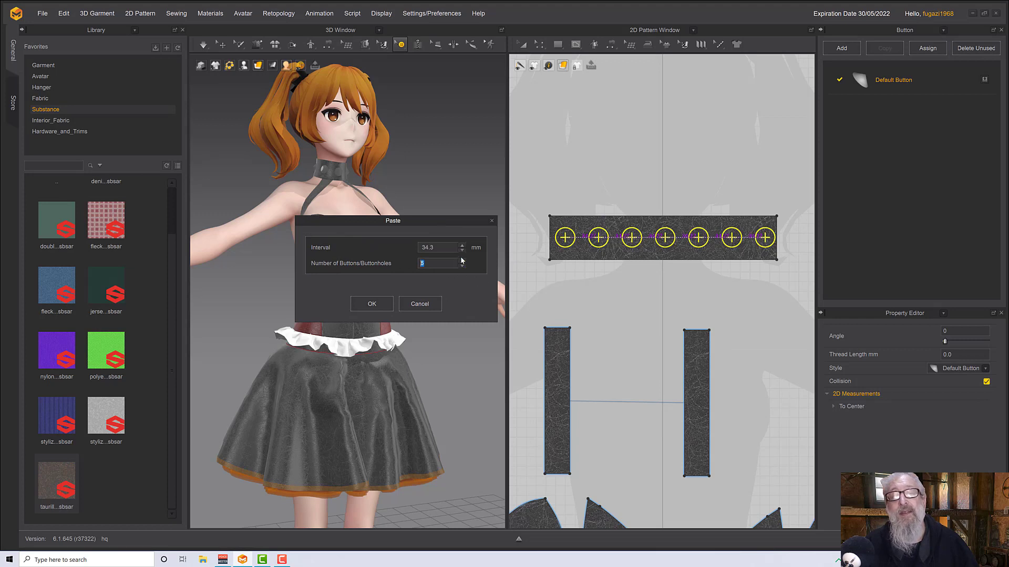
left_click(463, 253)
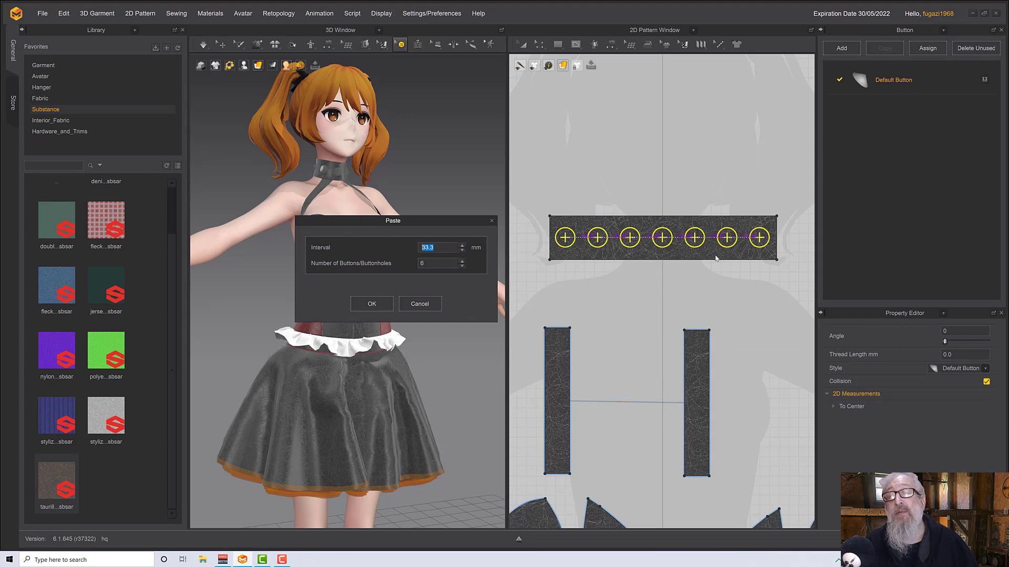
left_click(387, 304)
Step: Change the material type of the Default Button style to Metal
right_click_drag(368, 248, 349, 217)
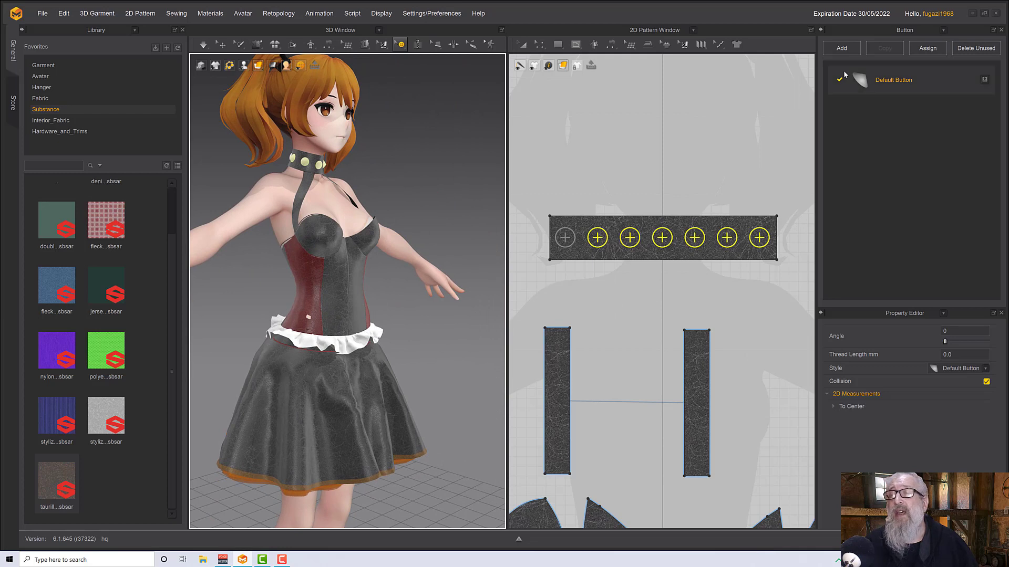
left_click(875, 83)
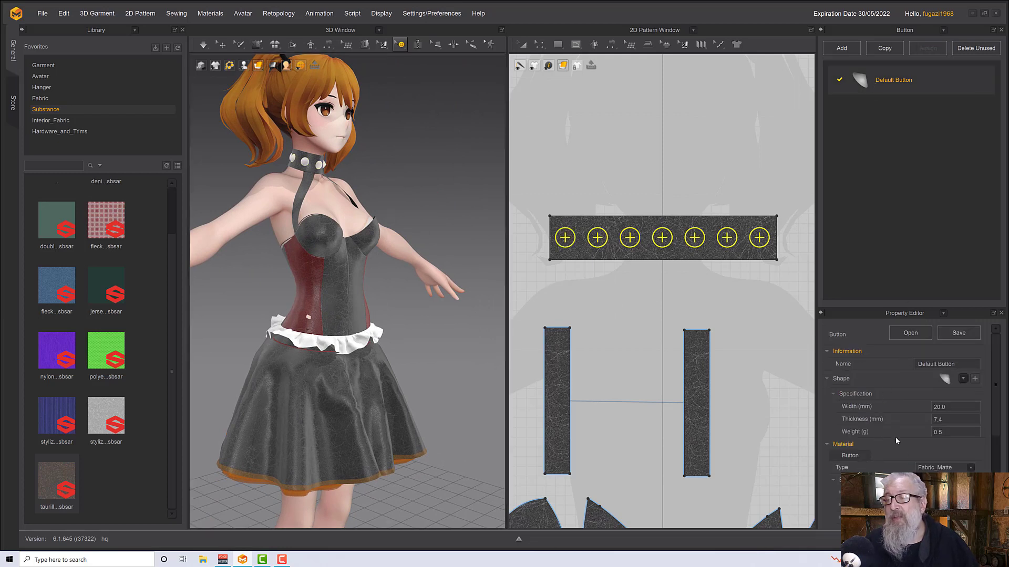
scroll(895, 437, "down", 3)
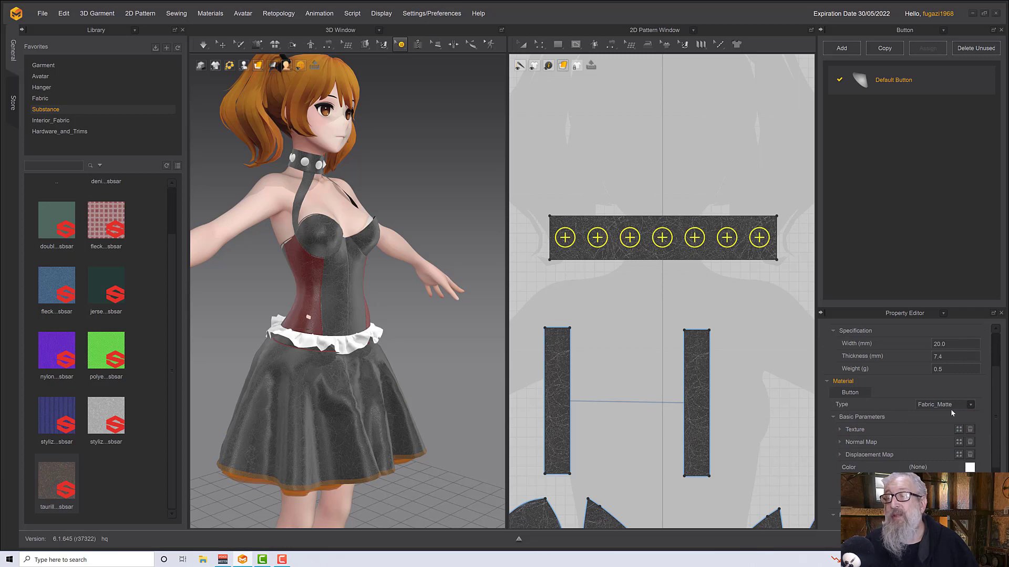
scroll(919, 418, "down", 2)
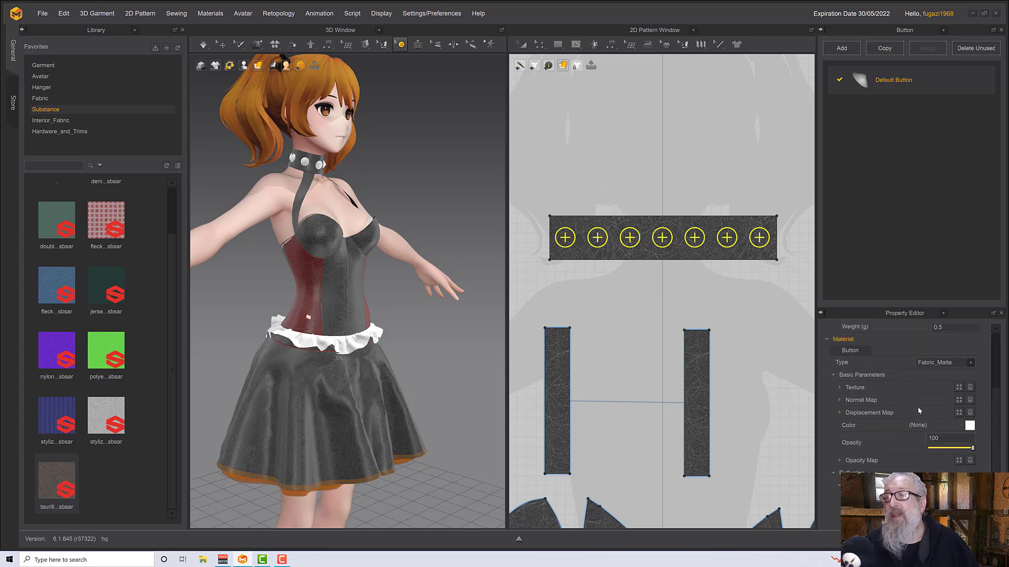
left_click(942, 363)
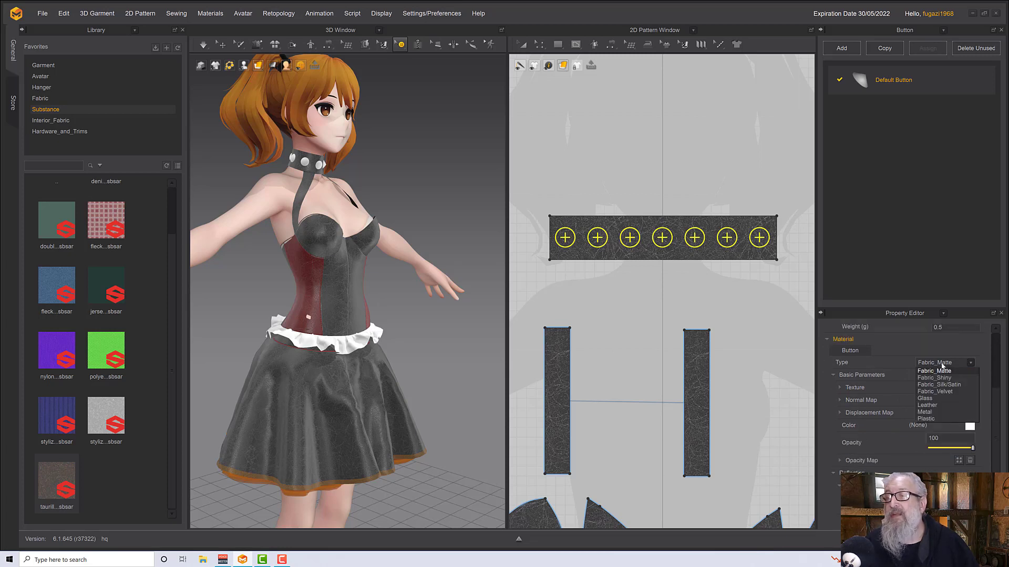
left_click(931, 413)
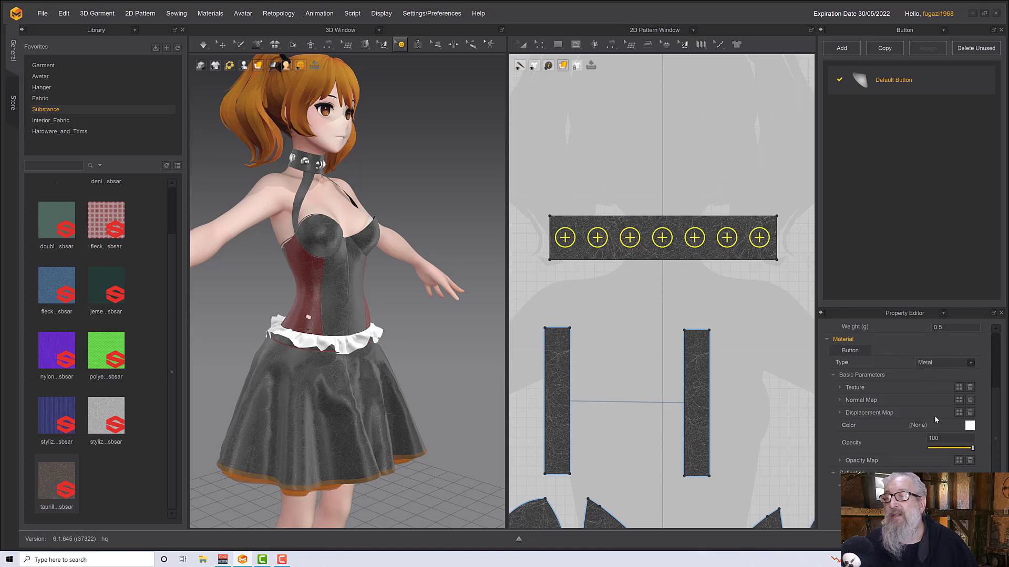
Step: Set the Default Button's colour to the light blue-grey 959BA2
left_click(969, 425)
left_click(292, 149)
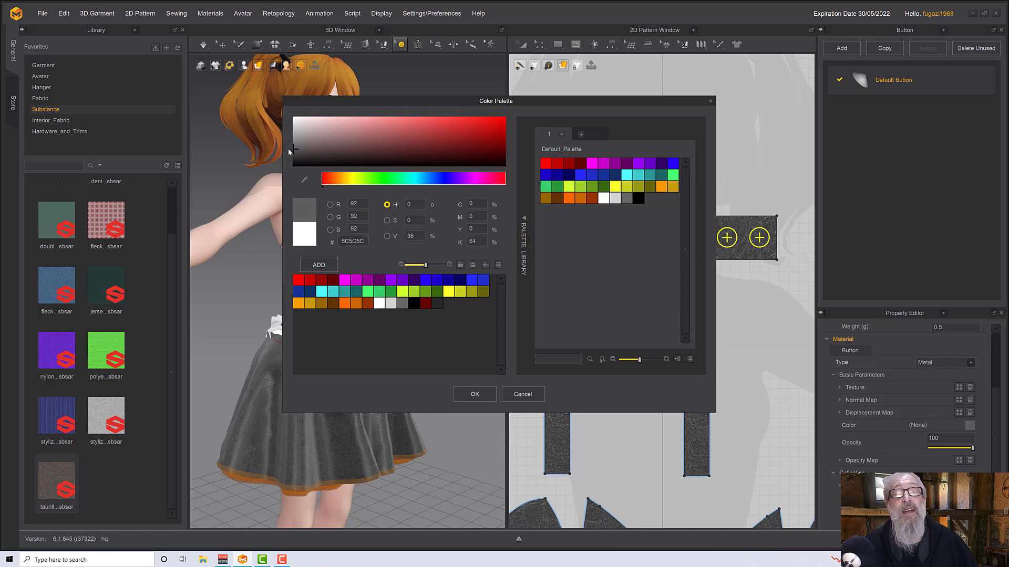
left_click(428, 179)
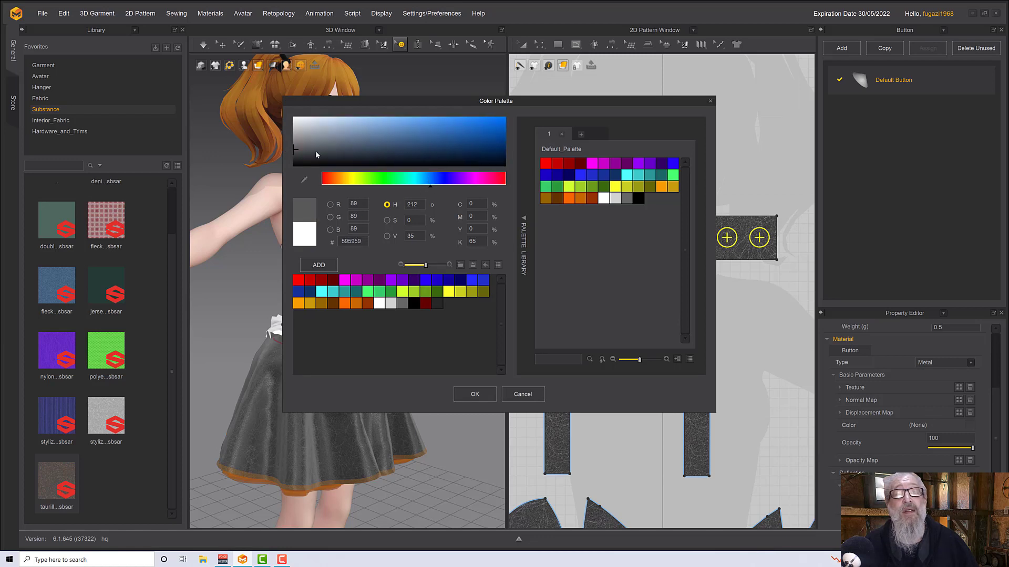
left_click_drag(297, 151, 309, 150)
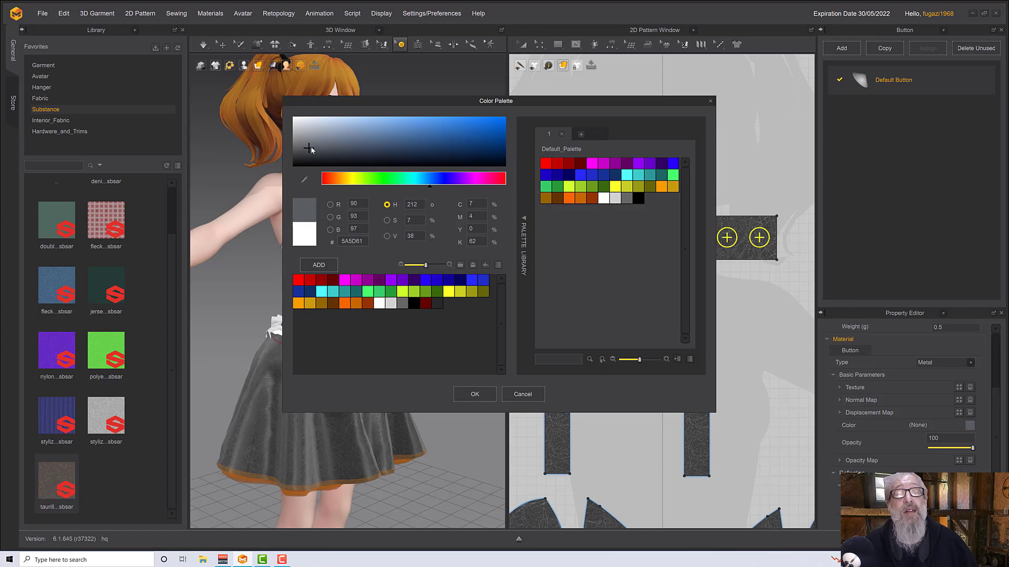
left_click_drag(309, 147, 309, 137)
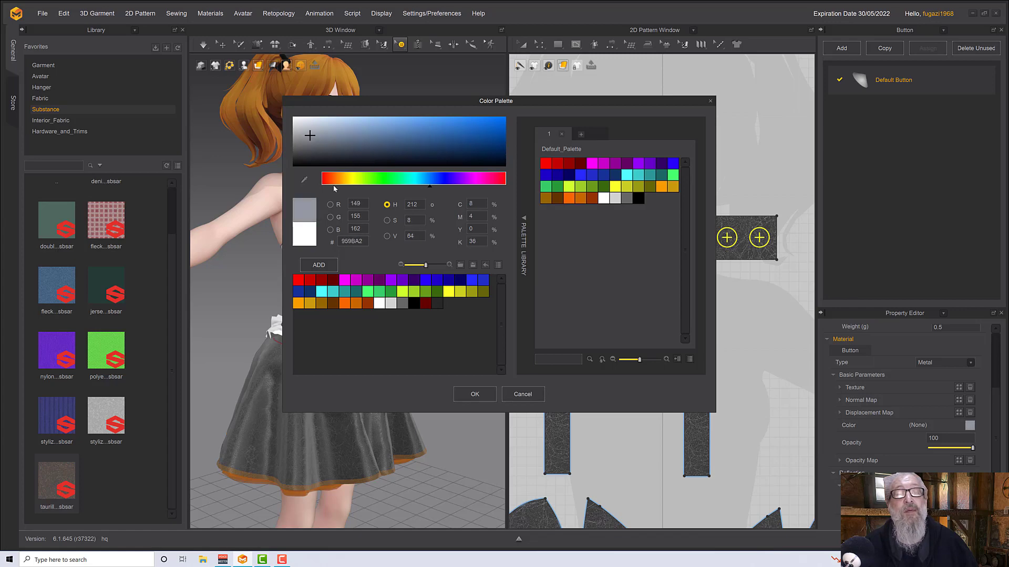
left_click(474, 394)
Step: Check the metal studs close up on the collar and set the Default Button's width to 15 mm
right_click_drag(381, 273, 363, 252)
scroll(341, 198, "down", 5)
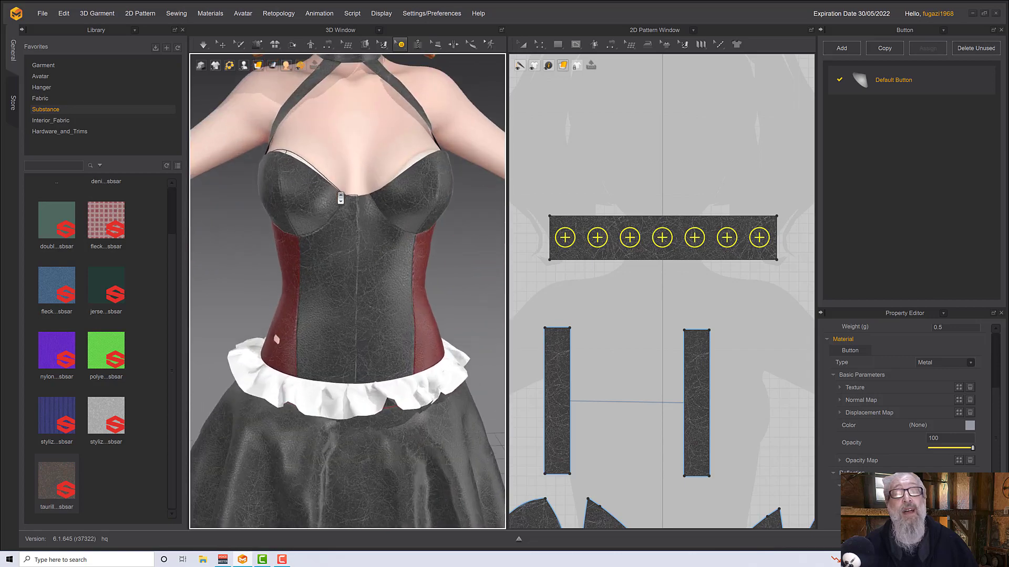
right_click_drag(341, 198, 355, 191)
middle_click_drag(356, 191, 421, 417)
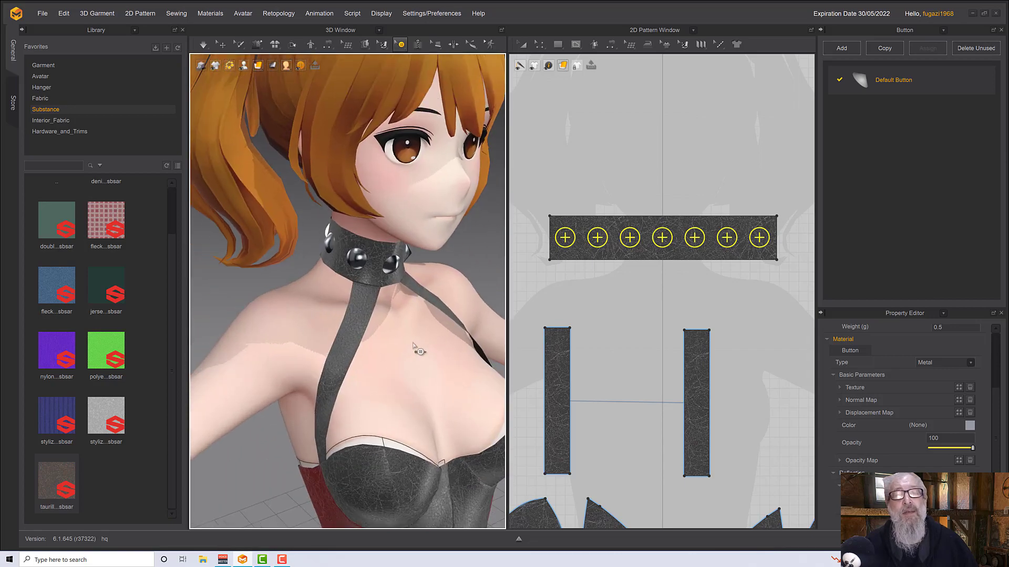
scroll(417, 348, "down", 4)
right_click_drag(416, 349, 224, 345)
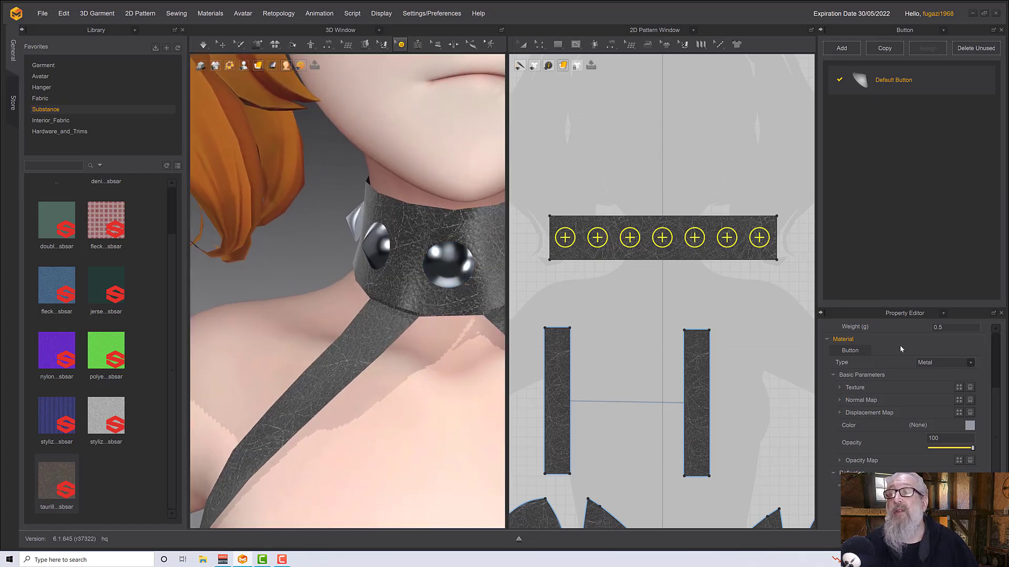
scroll(867, 400, "up", 3)
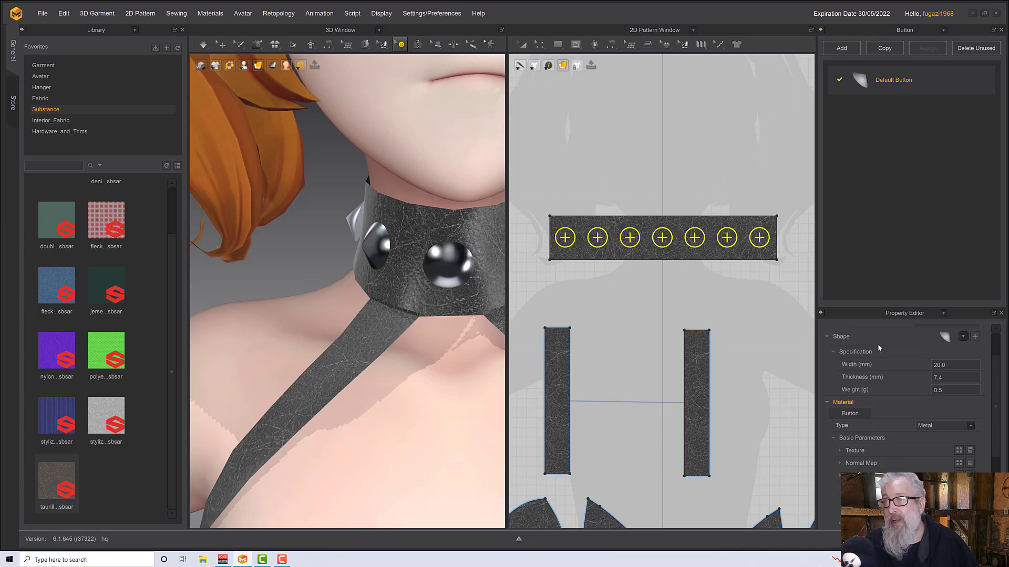
scroll(880, 357, "up", 2)
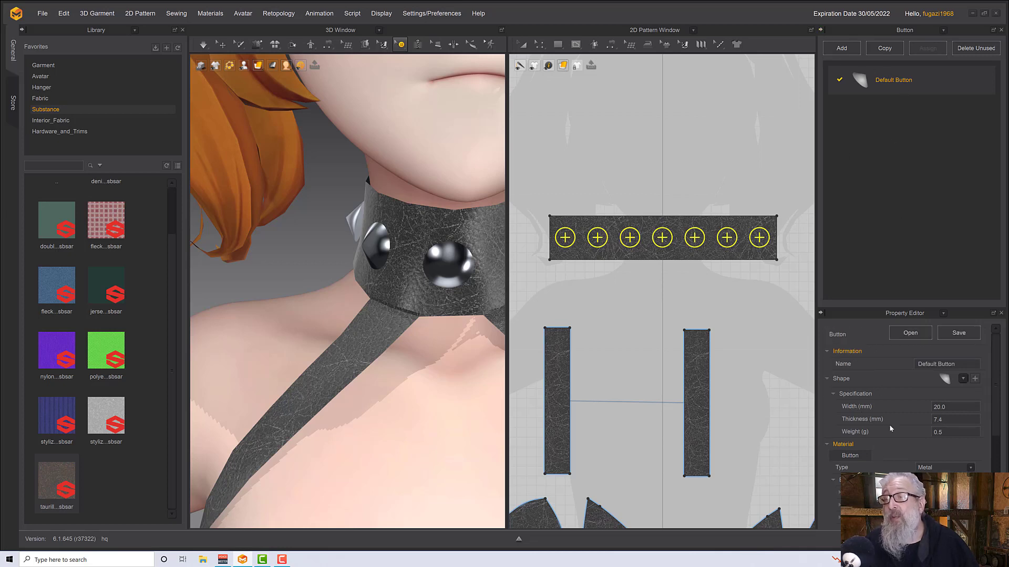
left_click(948, 407)
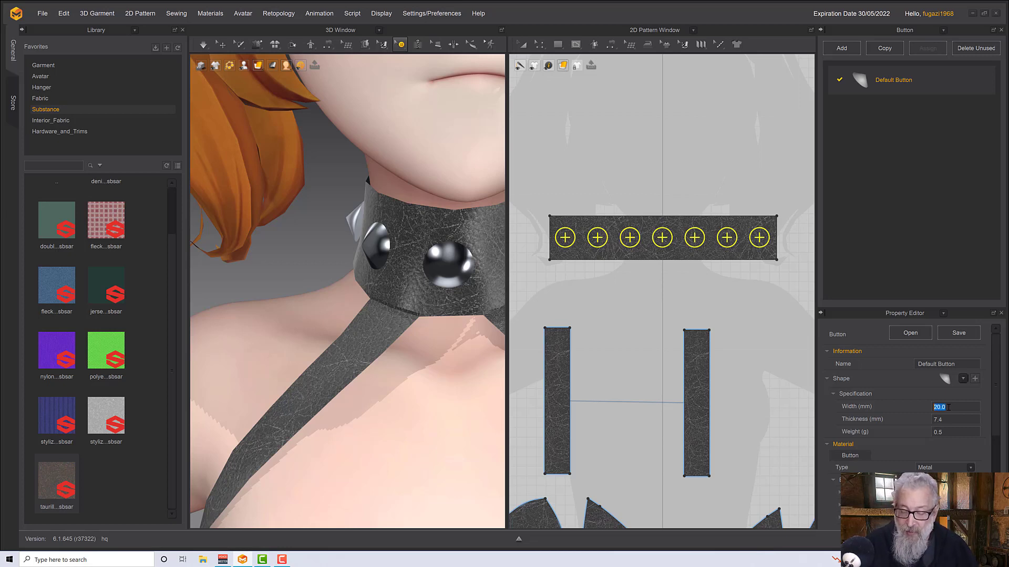
type("15")
key("Return")
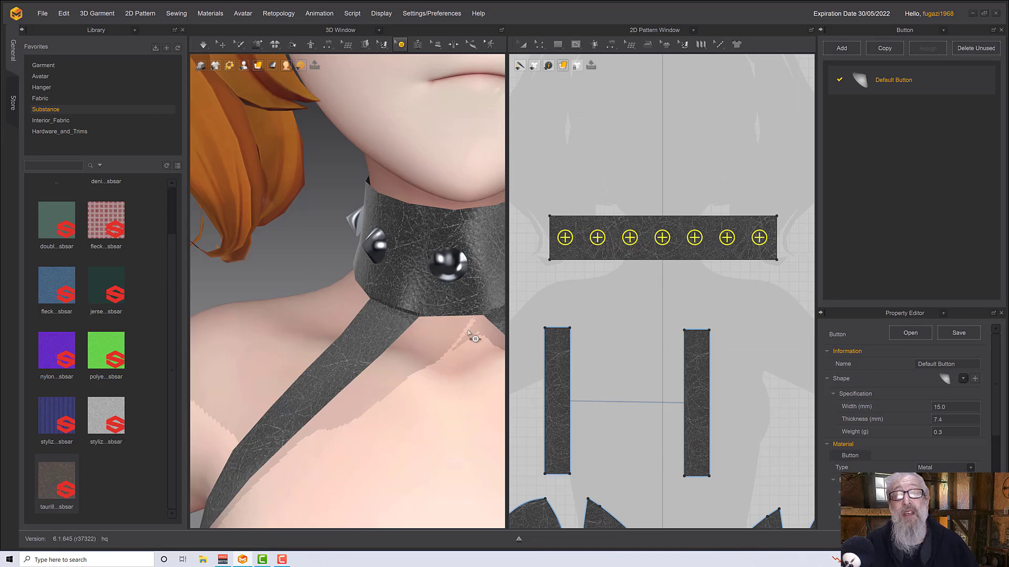
Step: Deselect the studs and examine the collar, bodice, waist ruffle and skirt of the dress from several distances
right_click_drag(473, 333, 468, 323)
scroll(379, 346, "down", 8)
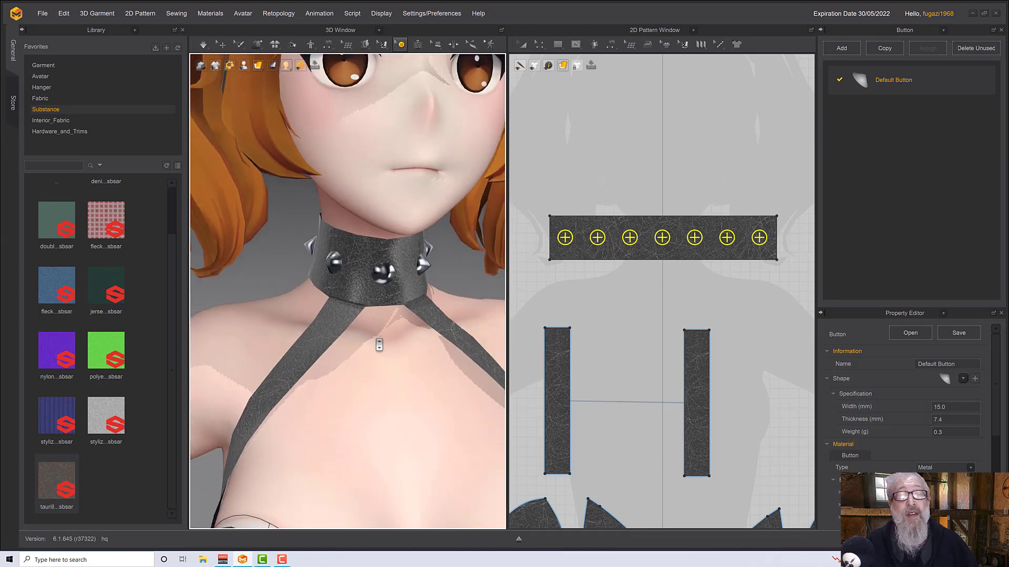
right_click(375, 342)
left_click(361, 364)
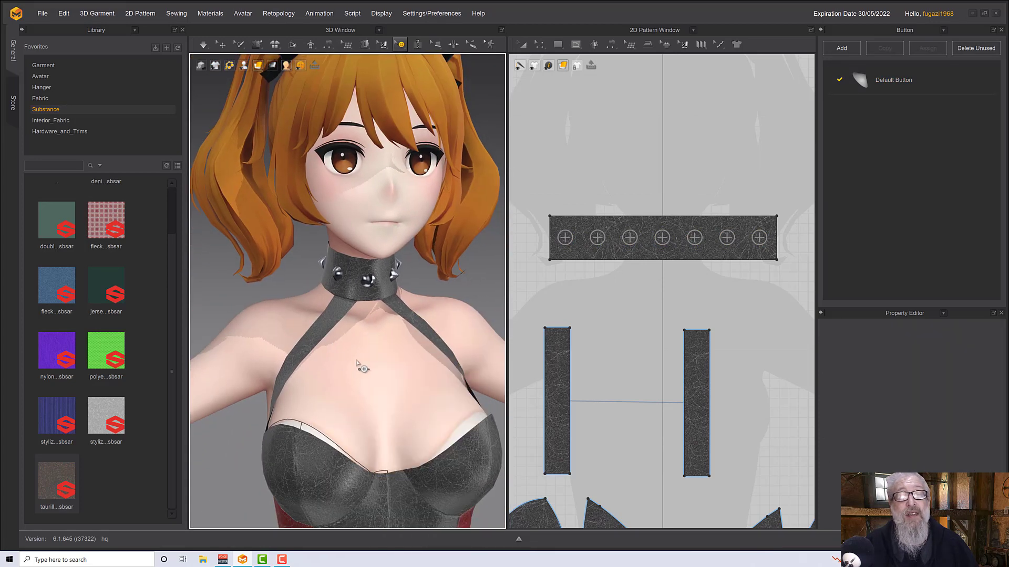
scroll(362, 363, "down", 2)
middle_click_drag(362, 363, 328, 209)
middle_click_drag(377, 480, 407, 236)
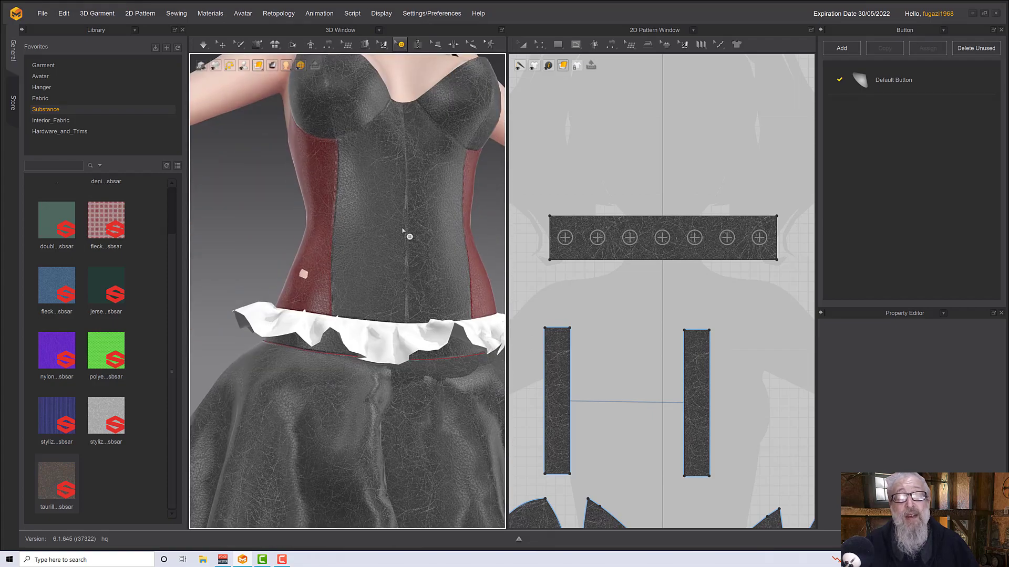
mouse_move(407, 236)
right_mouse_down()
mouse_move(499, 238)
mouse_move(420, 225)
mouse_move(389, 232)
mouse_move(389, 249)
mouse_move(394, 241)
right_mouse_up()
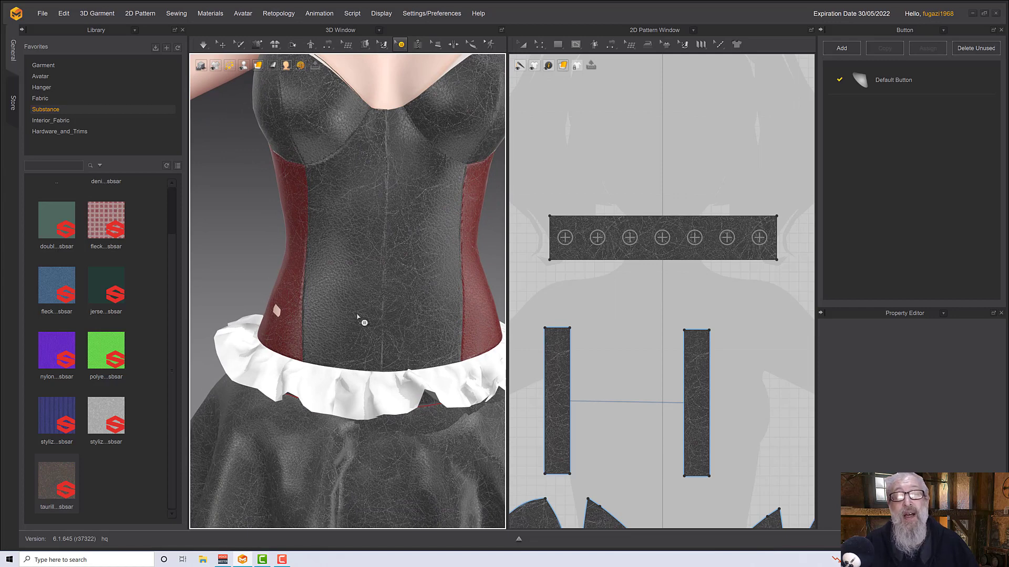
right_click_drag(359, 311, 359, 303)
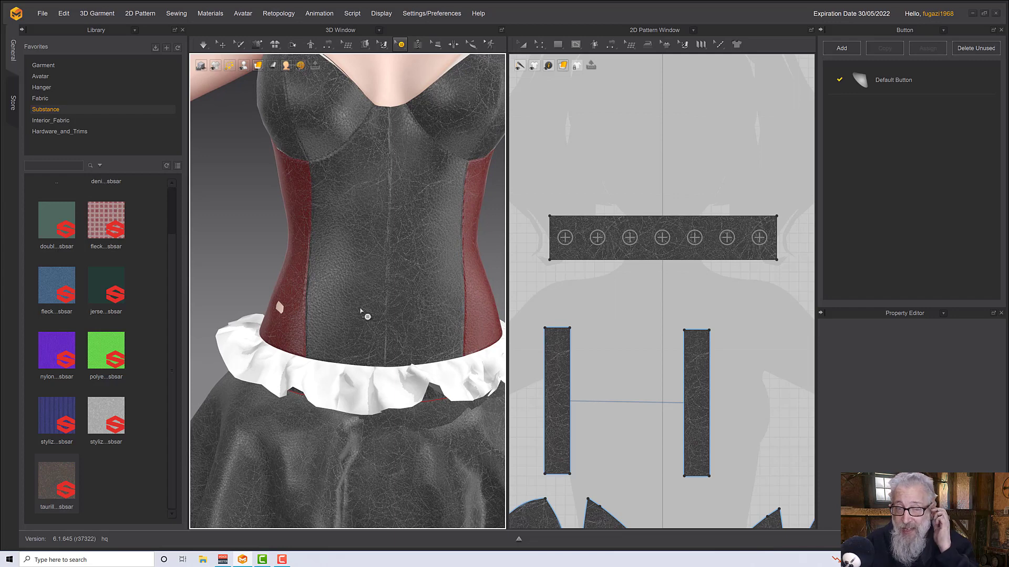
scroll(360, 314, "down", 8)
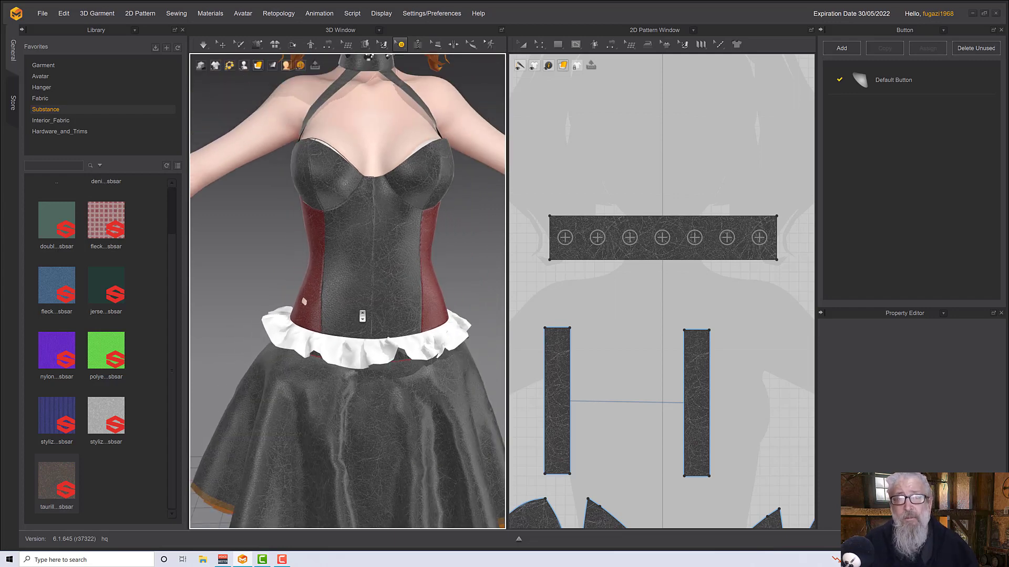
scroll(362, 316, "down", 3)
mouse_move(361, 316)
right_mouse_down()
mouse_move(316, 298)
mouse_move(367, 298)
right_mouse_up()
scroll(366, 295, "up", 9)
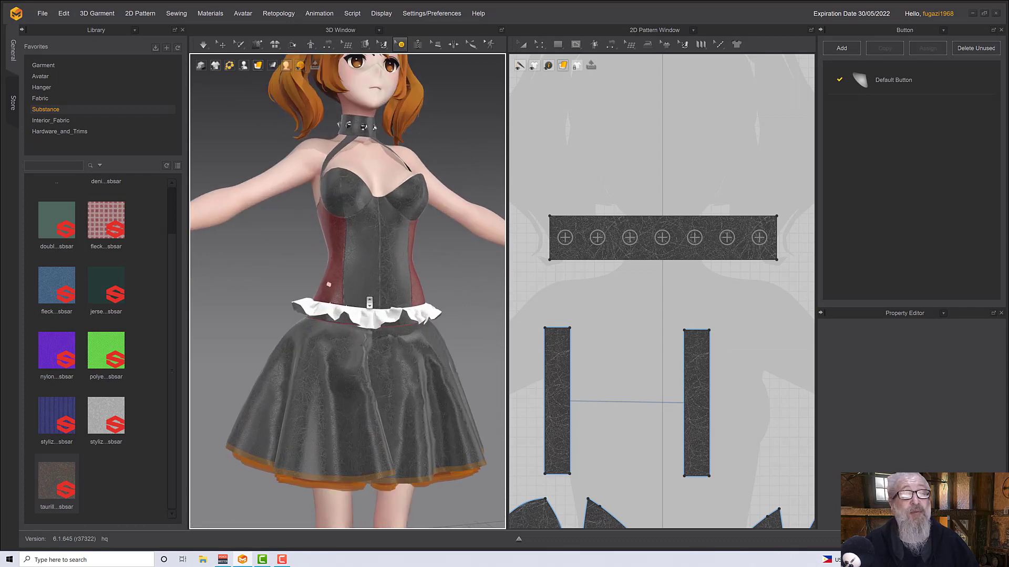
scroll(368, 284, "up", 2)
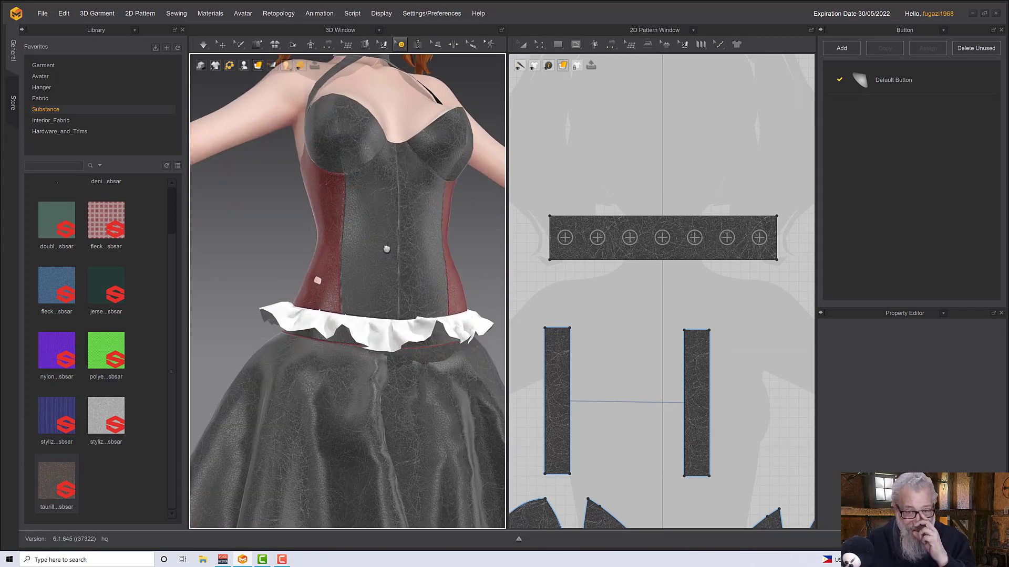
middle_click_drag(387, 249, 374, 280)
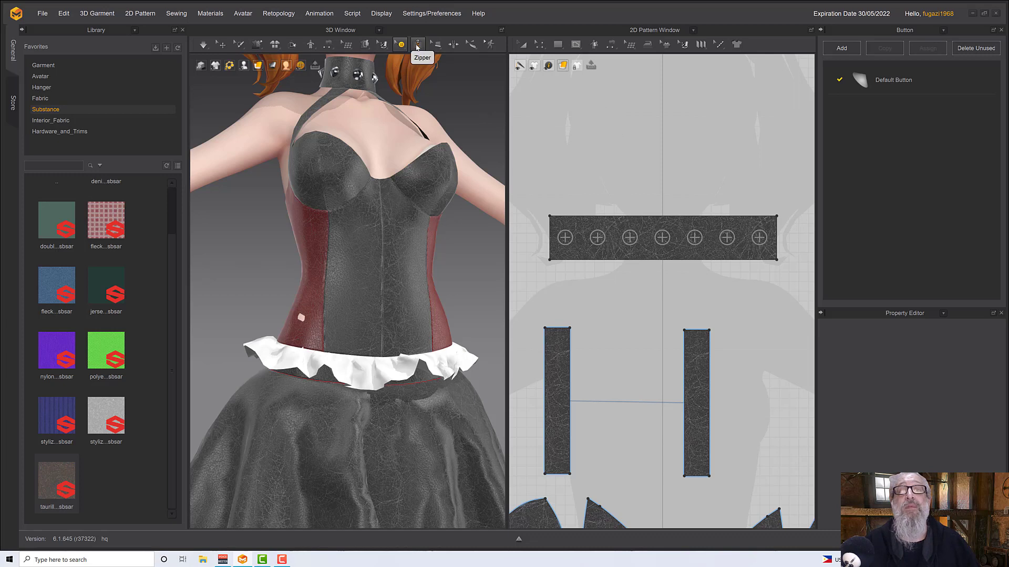
Step: Place one Default Button stud on the black front of the bodice, below the bust, with the Button tool
left_click(399, 46)
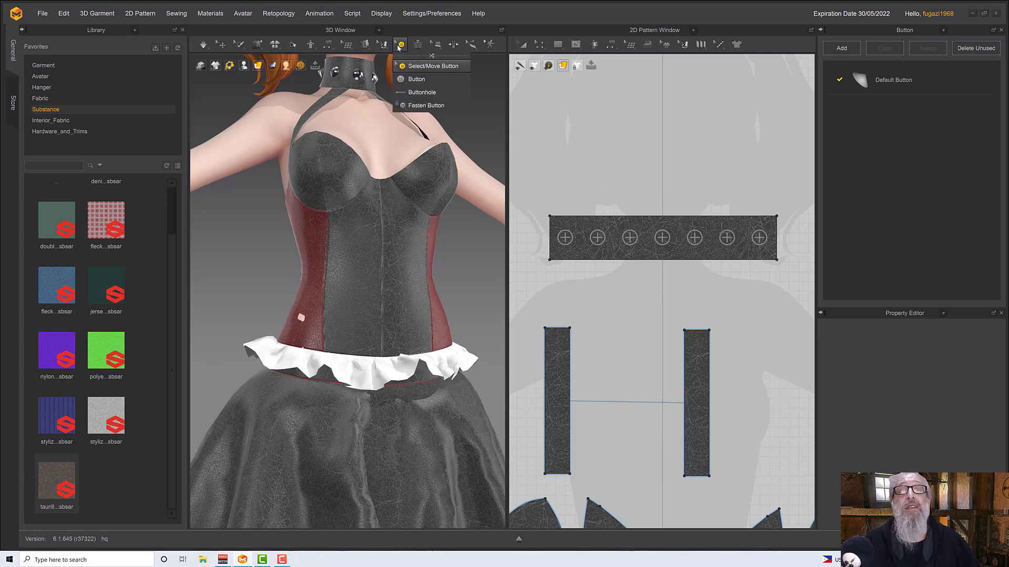
left_click(416, 79)
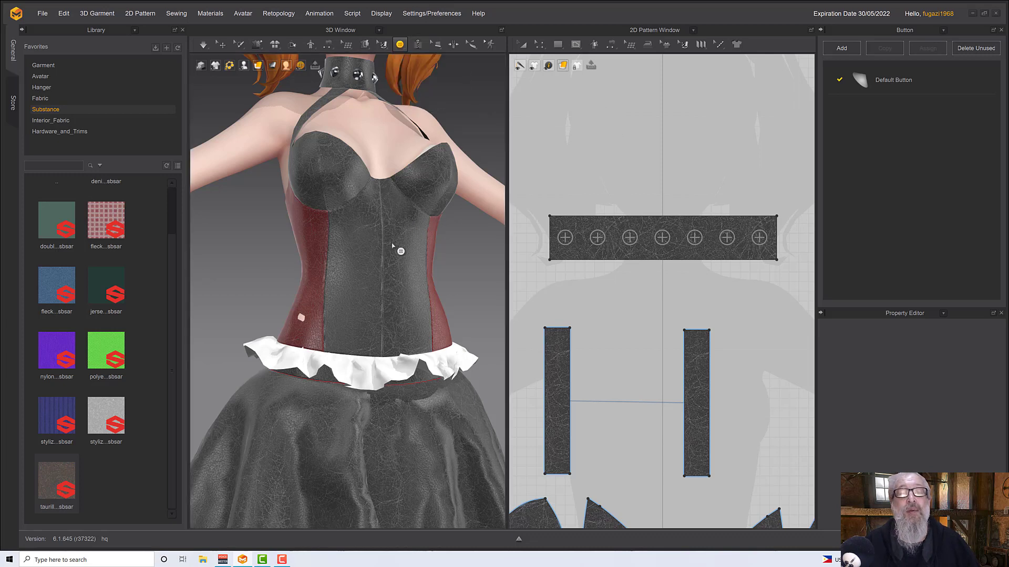
left_click(382, 238)
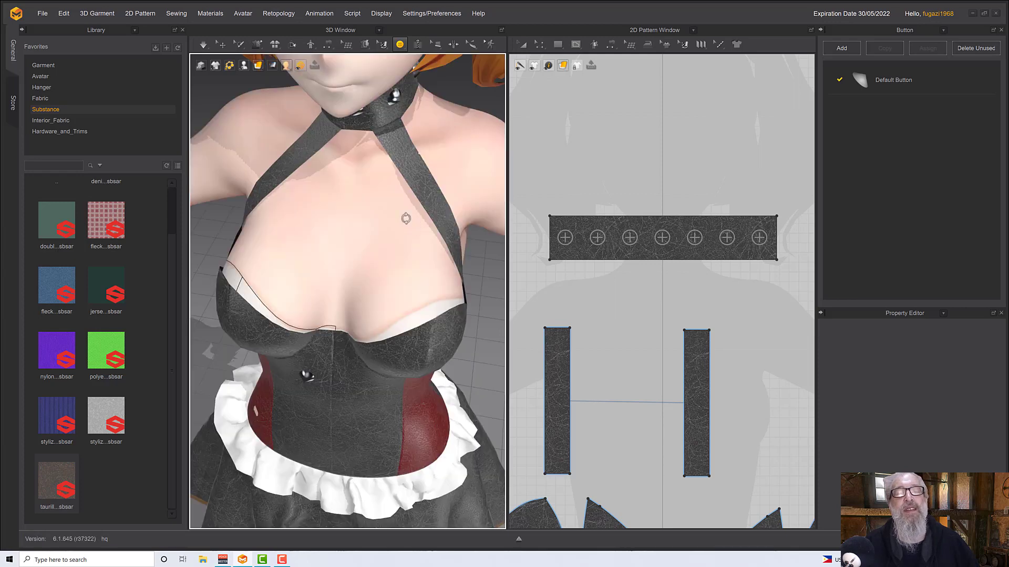
Step: Select the stud on the bodice front and move it sideways toward the red side panel, just below the cup
right_click_drag(406, 219, 425, 213)
scroll(380, 241, "up", 3)
scroll(377, 246, "down", 5)
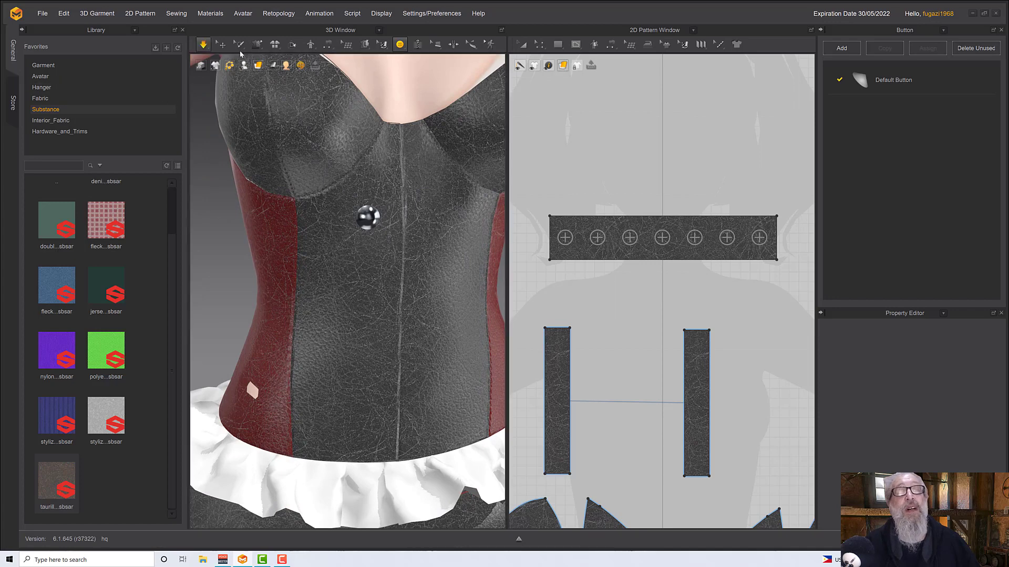
left_click(400, 44)
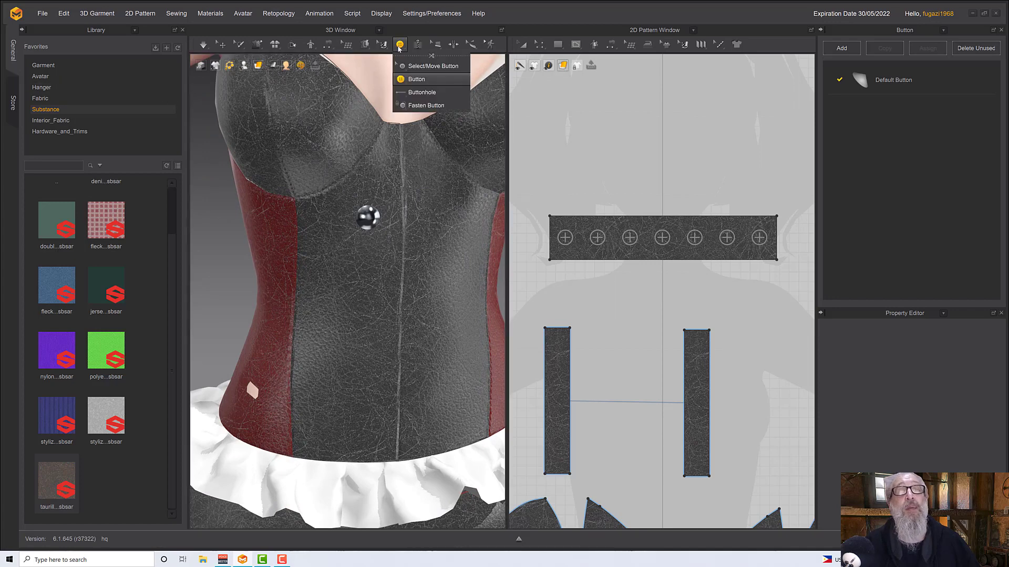
left_click(411, 69)
left_click(367, 210)
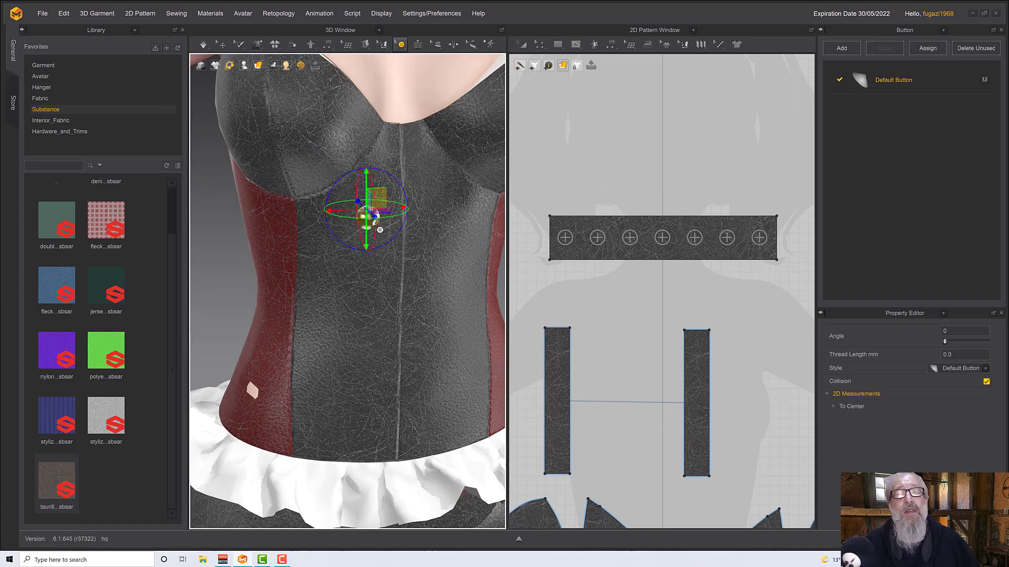
right_click_drag(377, 226, 370, 225)
left_click_drag(376, 198, 350, 205)
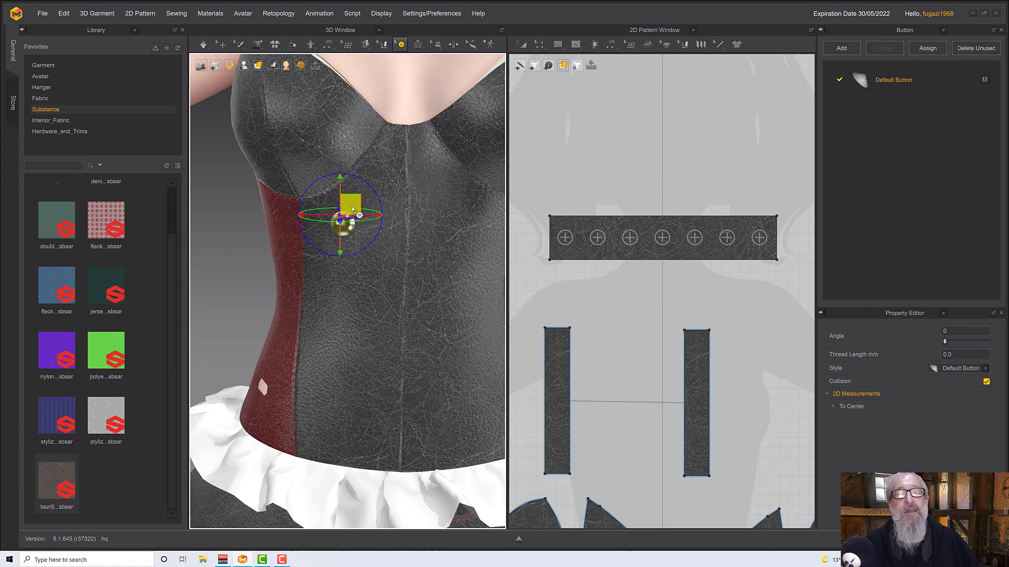
Step: Add a second button style named Button 1 and change its shape to the pointed spike
middle_click_drag(390, 212, 369, 205)
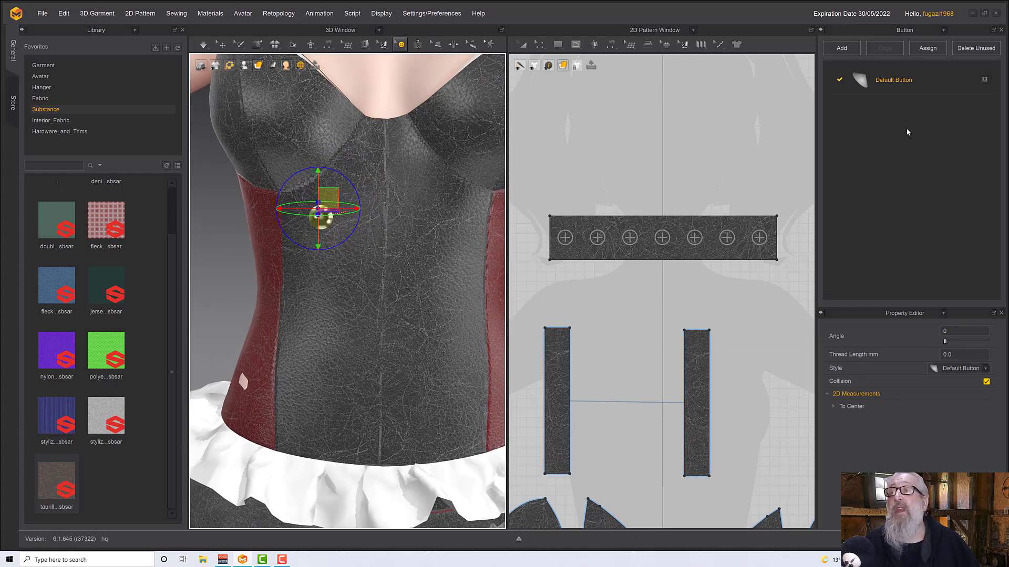
left_click(841, 48)
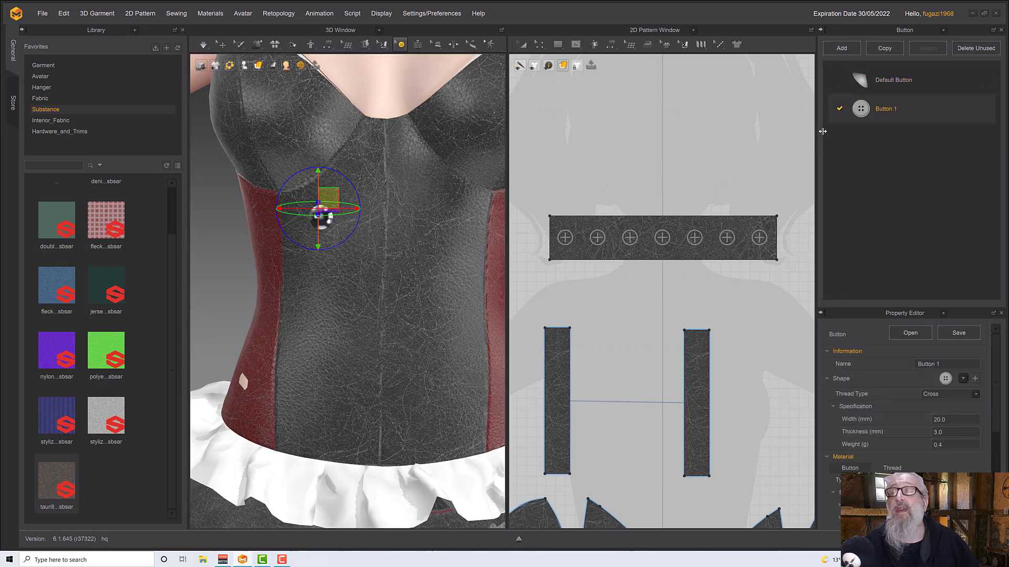
left_click(963, 379)
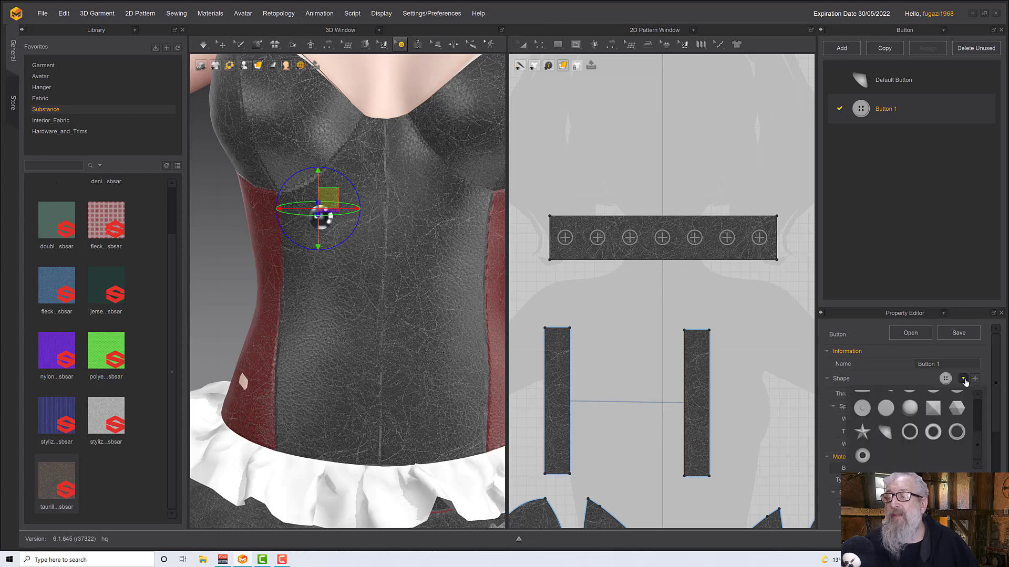
left_click(889, 440)
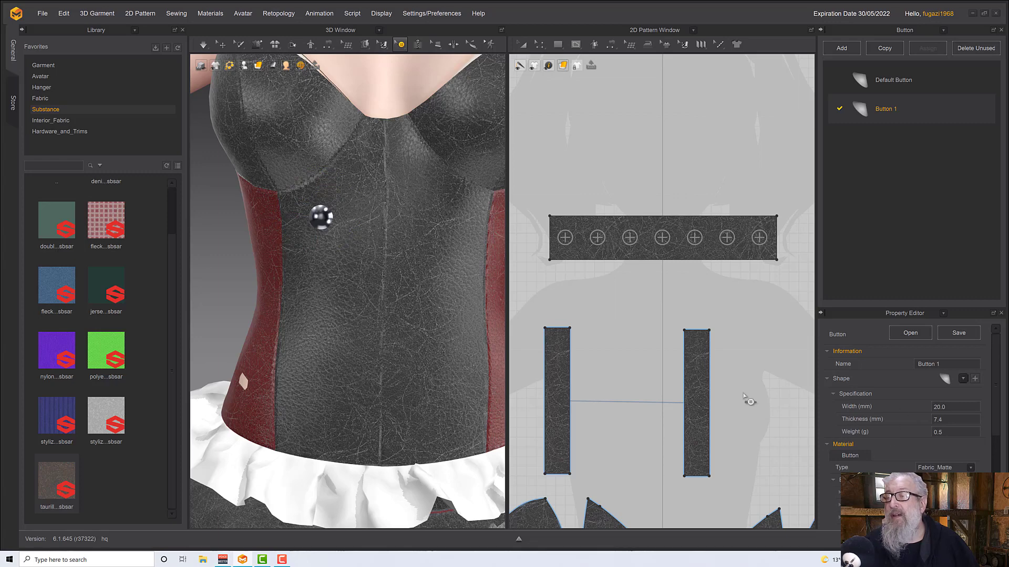
Step: Copy the stud on the black front bodice pattern and paste two copies straight below it at a 59.8 mm interval
scroll(382, 288, "down", 5)
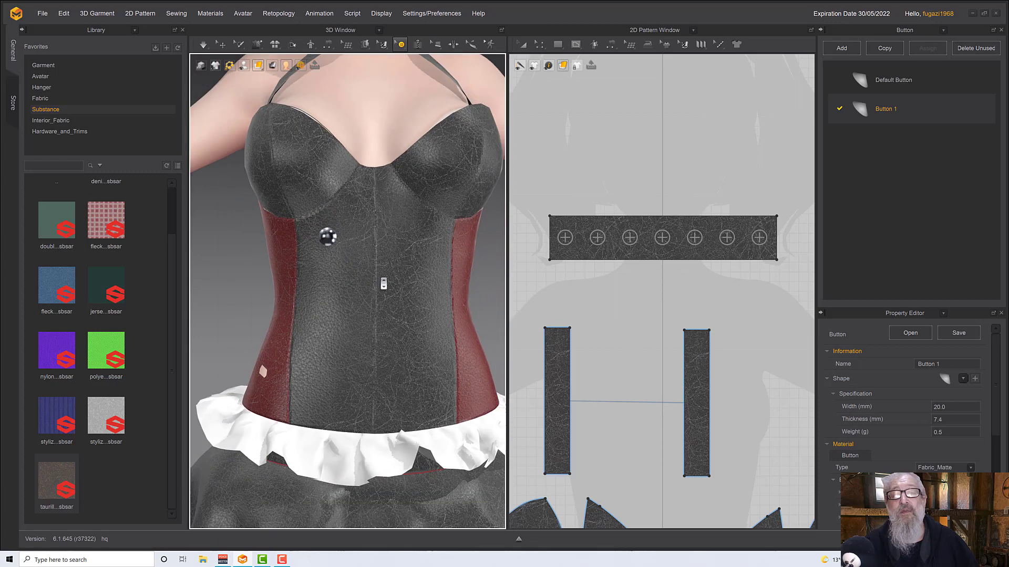
scroll(384, 284, "down", 5)
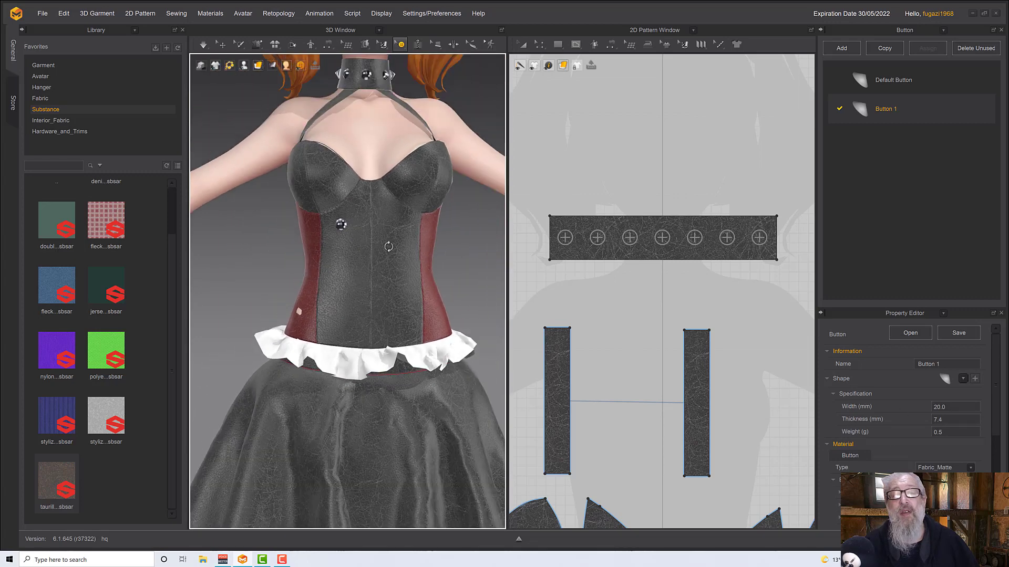
right_click_drag(388, 246, 412, 336)
middle_click_drag(589, 332, 584, 41)
middle_click_drag(668, 263, 635, 202)
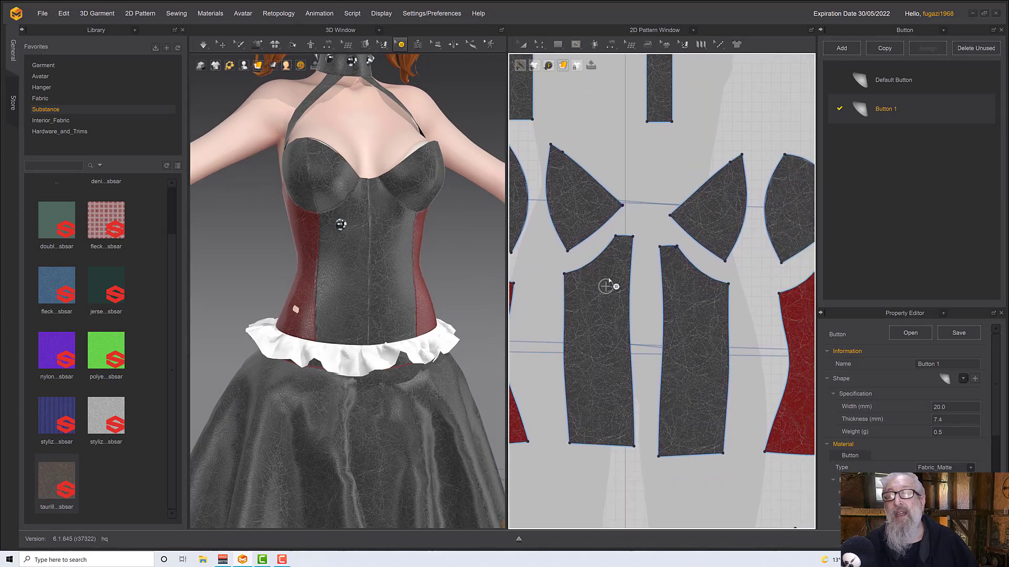
left_click(606, 287)
right_click(606, 286)
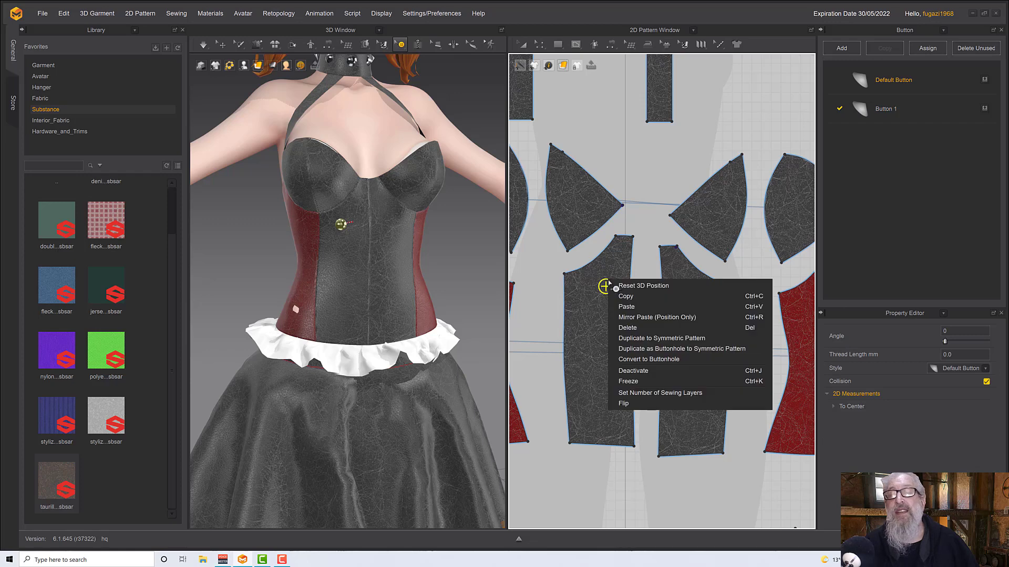
left_click(625, 297)
right_click(607, 306)
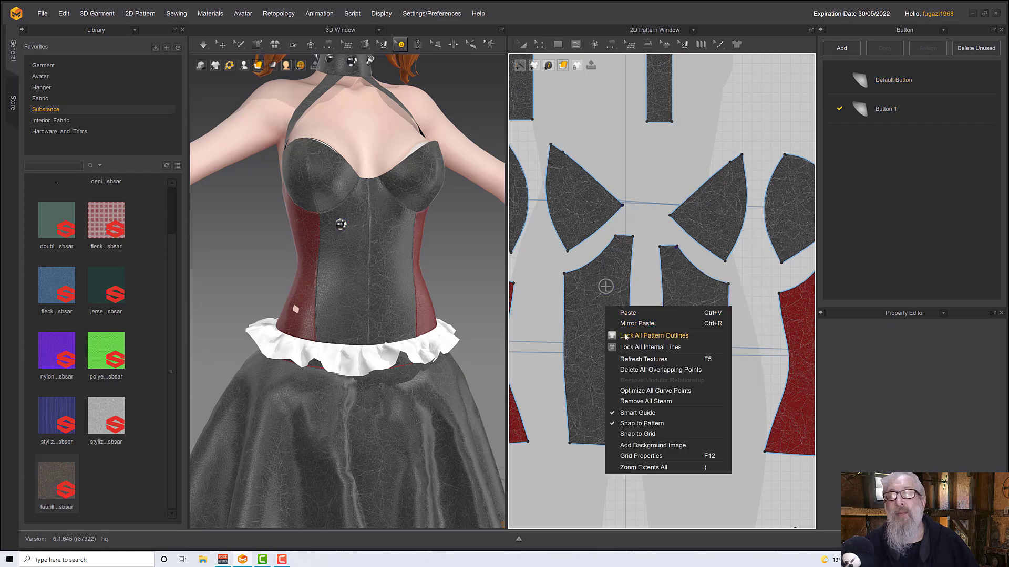
left_click(626, 314)
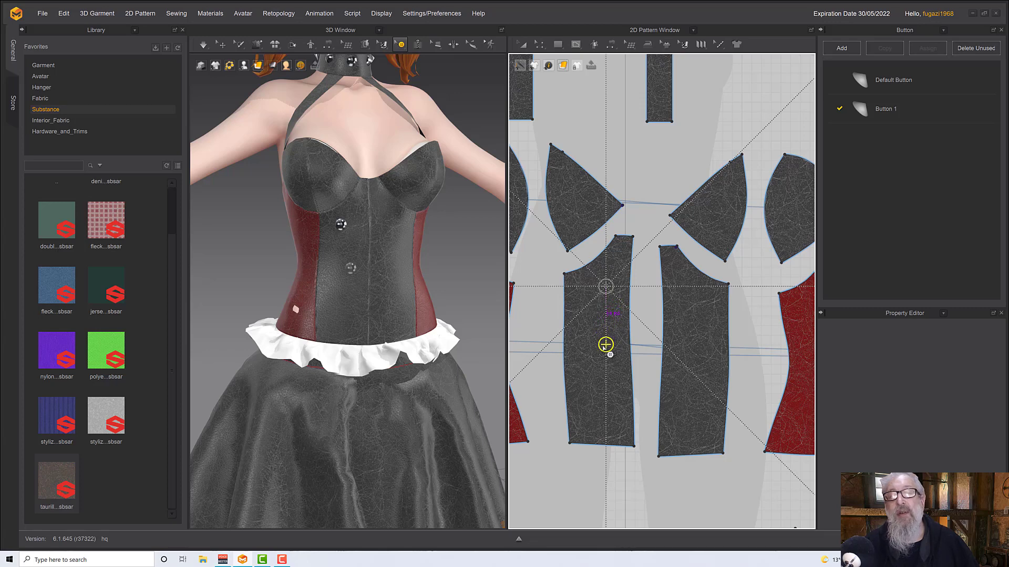
left_click(605, 344)
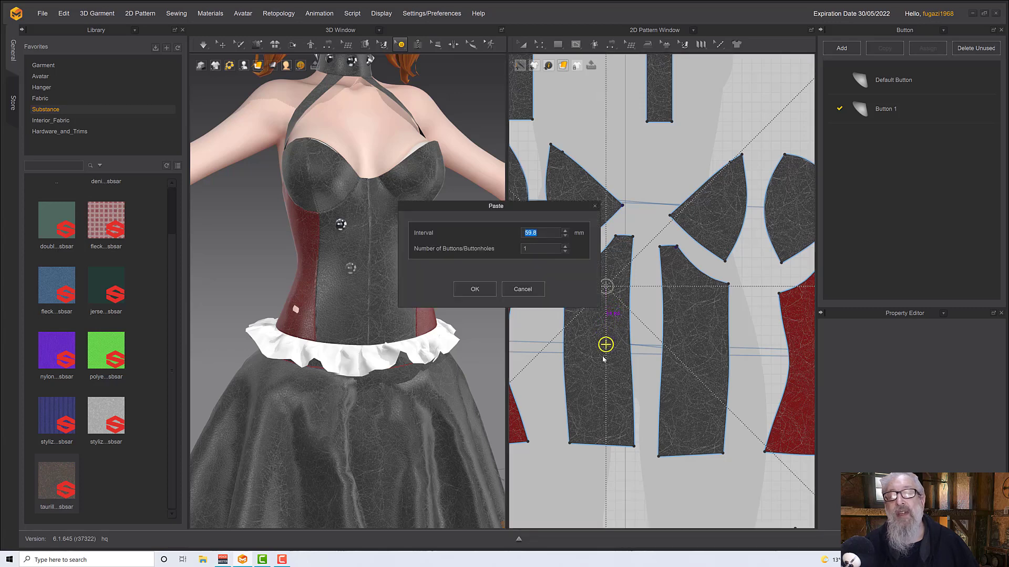
left_click(564, 247)
left_click(474, 289)
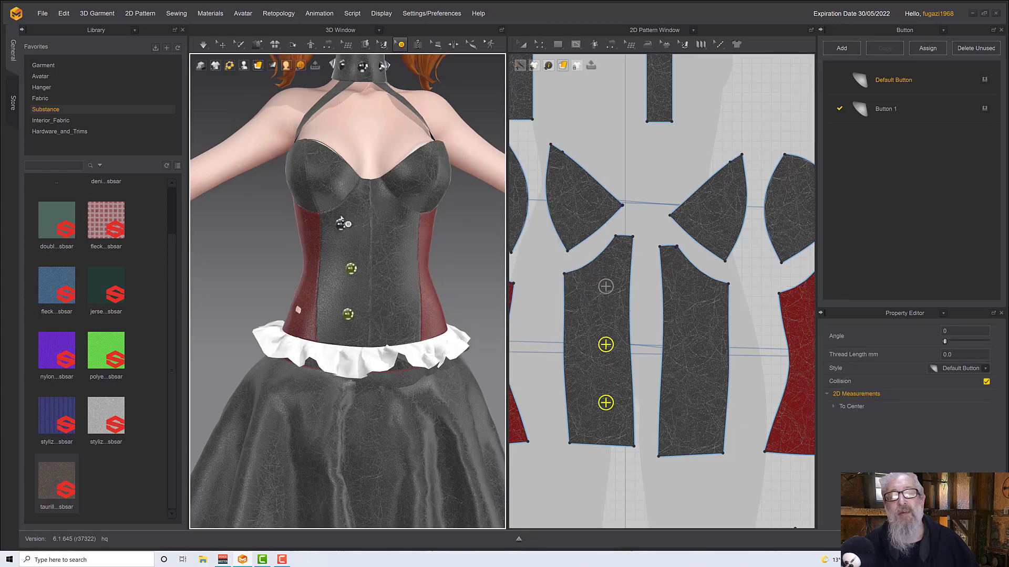
Step: Offset the middle stud slightly toward the panel's outer edge and duplicate all three studs onto the symmetric front pattern
left_click(573, 338)
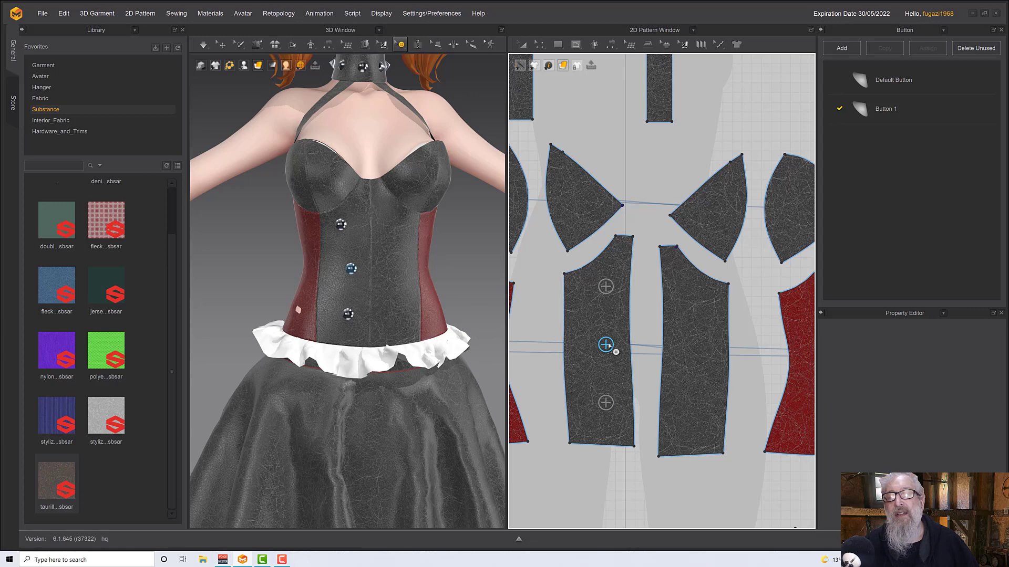
left_click(606, 345)
left_click_drag(605, 346, 600, 345)
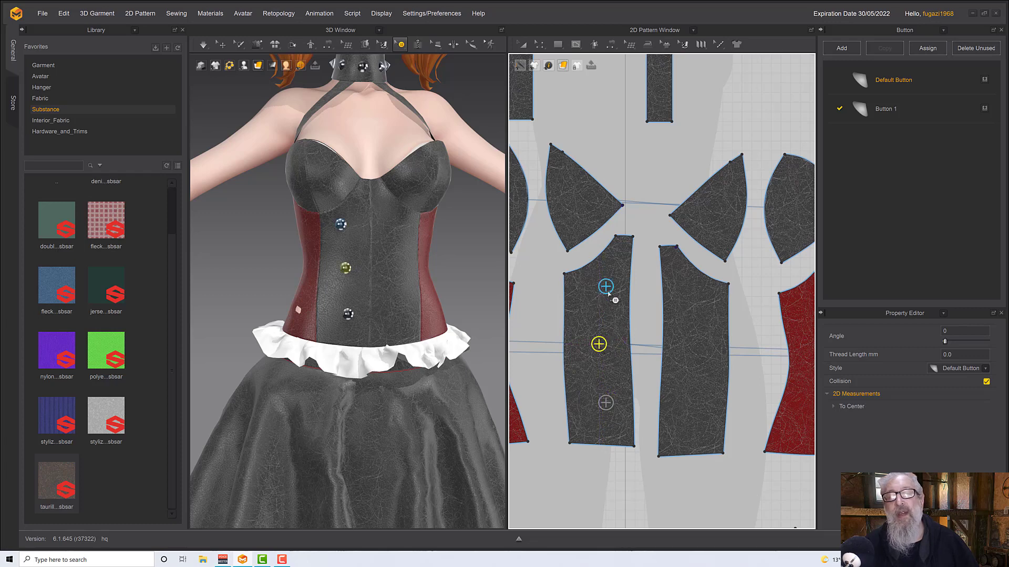
right_click(605, 401)
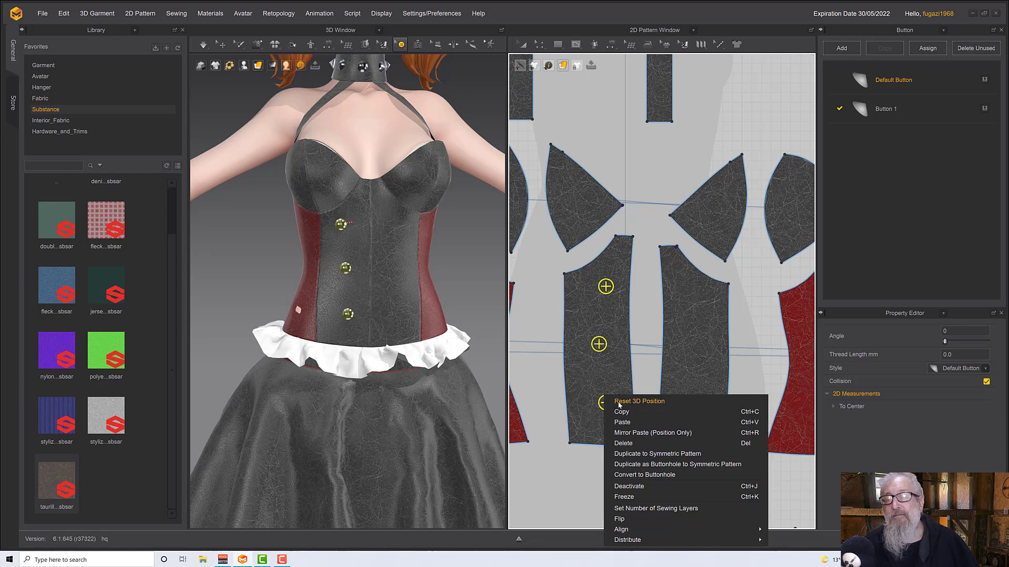
left_click(633, 455)
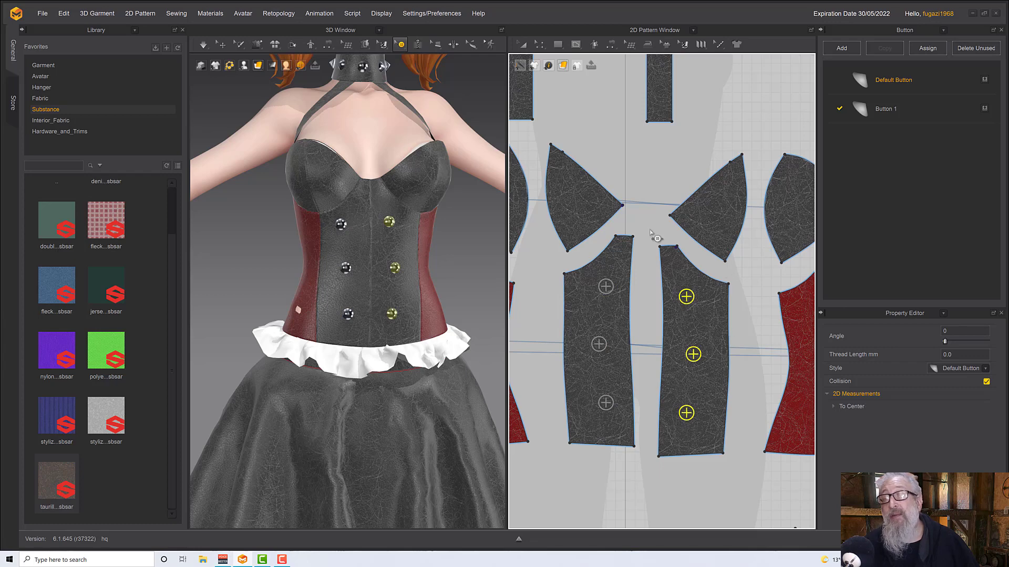
Step: Simulate the dress with the six bodice studs and tug the black front panel to settle the fabric
right_click_drag(441, 313, 434, 310)
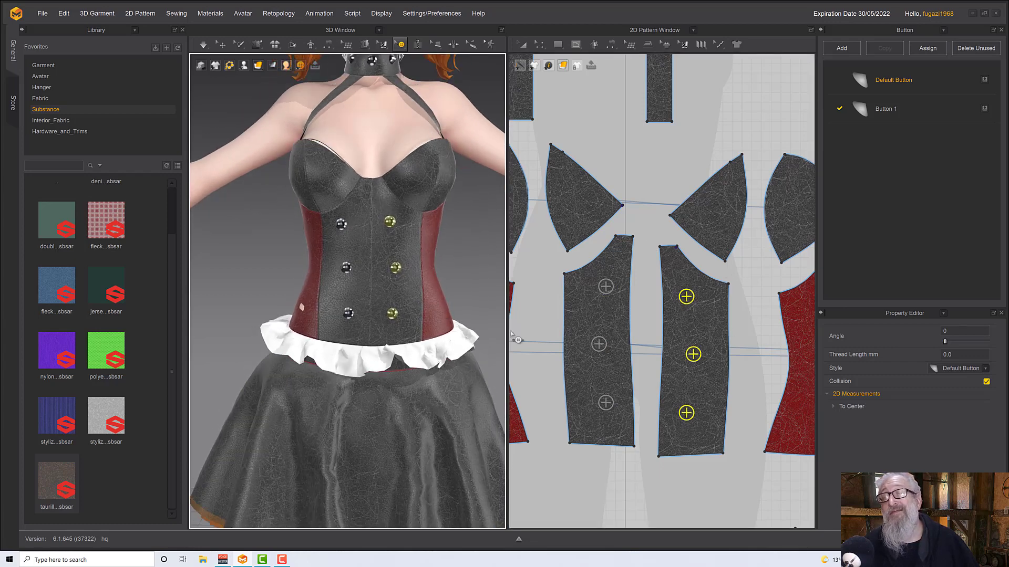
key("space")
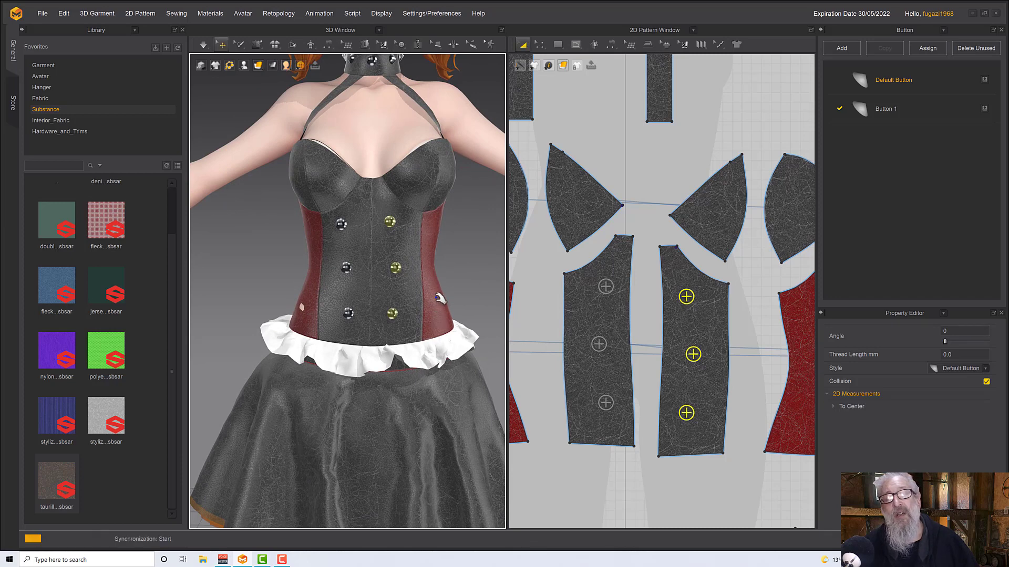
right_click(439, 307)
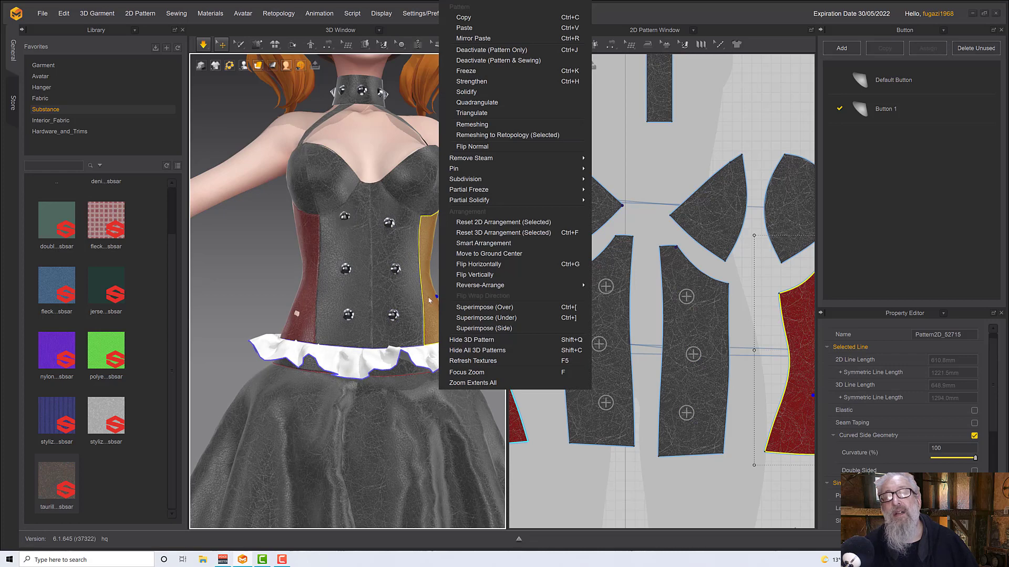
left_click(377, 248)
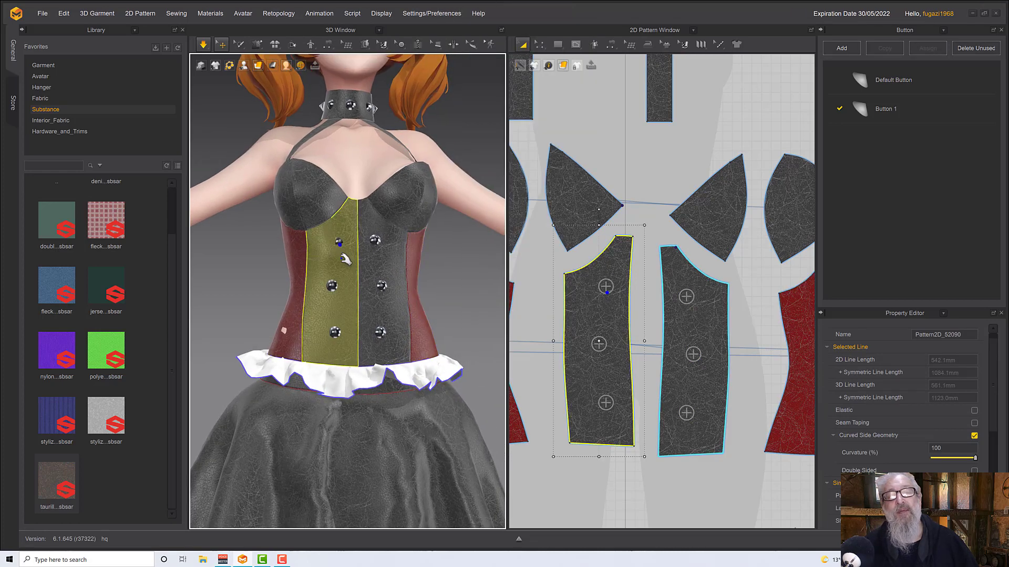
right_click_drag(345, 259, 347, 269)
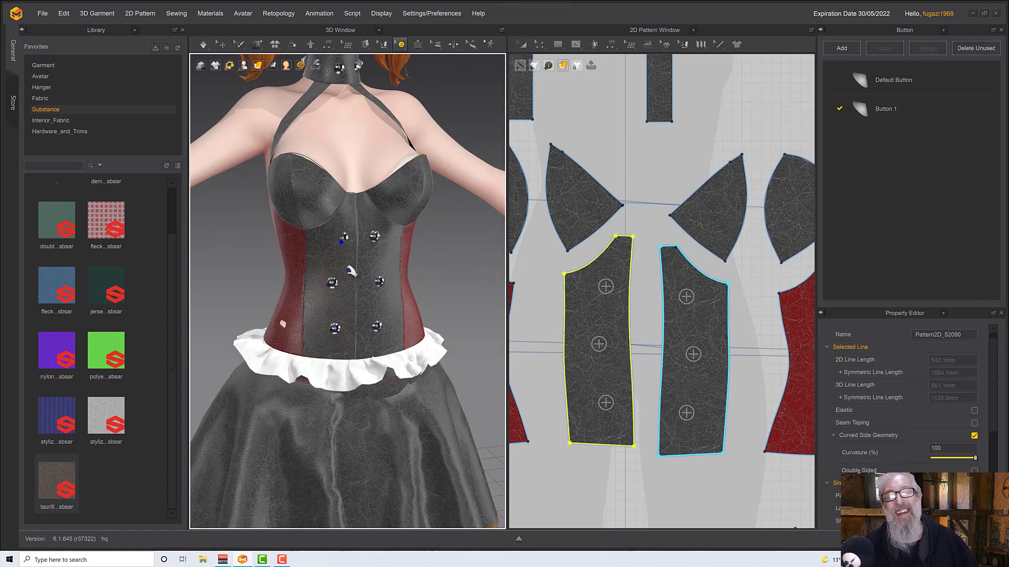
Step: Move the upper stud on the wearer's right front panel outward from the center seam in the 3D view
scroll(350, 277, "up", 5)
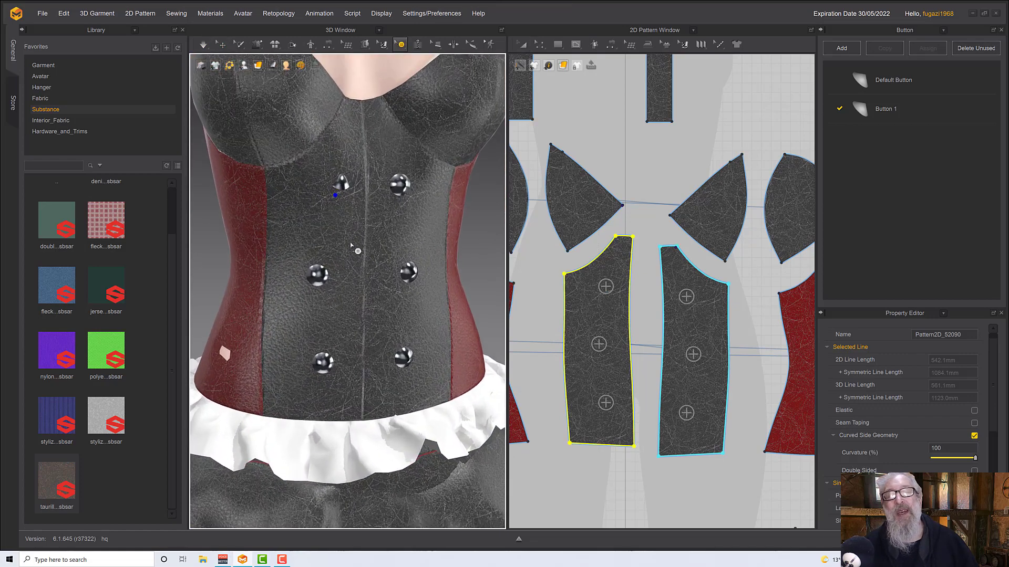
left_click(341, 183)
right_click_drag(342, 185, 358, 226)
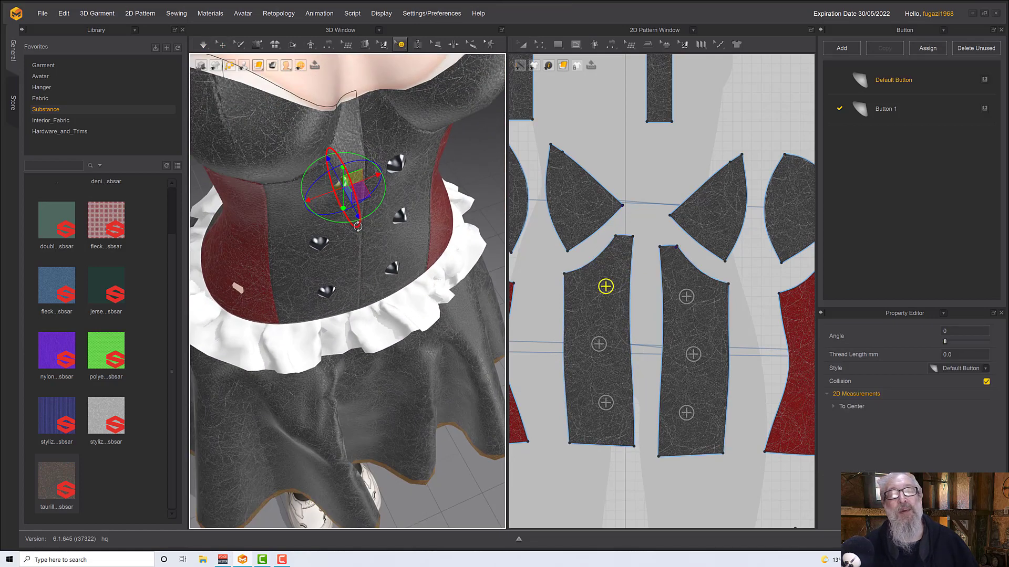
left_click_drag(358, 199, 347, 229)
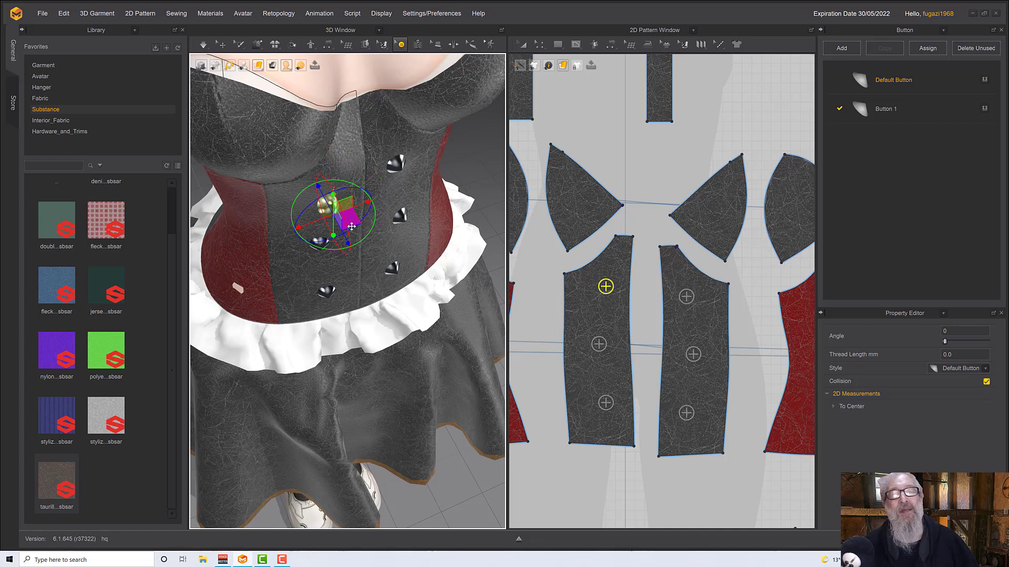
mouse_move(350, 227)
right_mouse_down()
mouse_move(387, 196)
mouse_move(391, 177)
mouse_move(397, 202)
mouse_move(355, 212)
right_mouse_up()
left_click_drag(363, 211, 388, 215)
Step: Run the simulation again to settle the repositioned stud and check the two stud columns on the bodice
key("space")
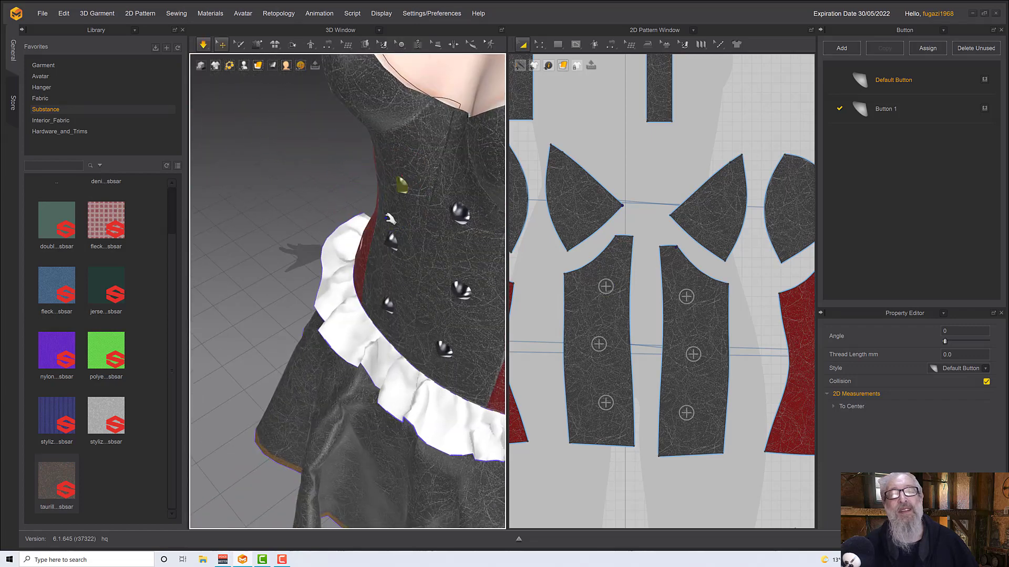
right_click_drag(391, 221, 418, 235)
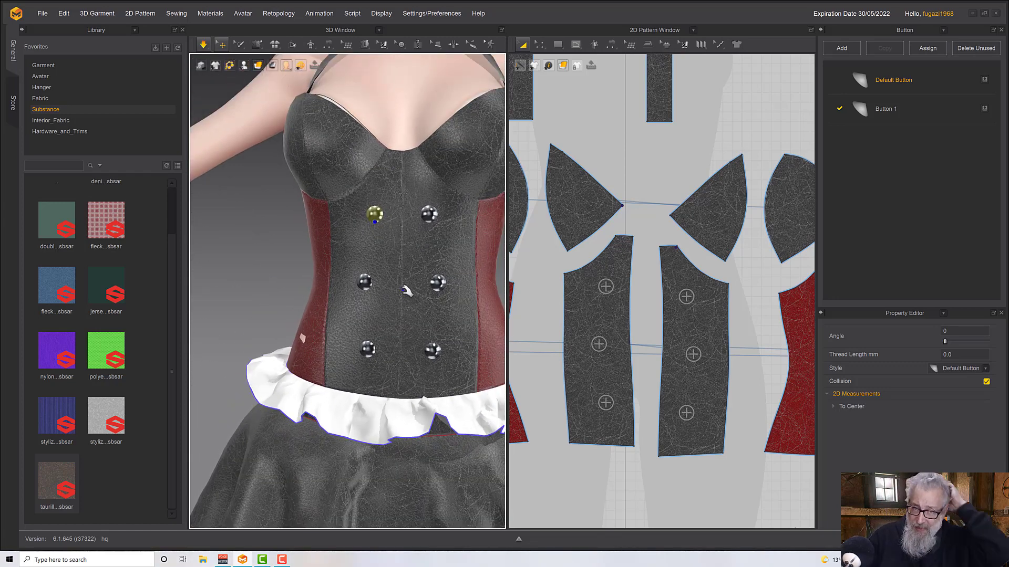
mouse_move(405, 288)
middle_mouse_down()
mouse_move(387, 270)
mouse_move(389, 284)
middle_mouse_up()
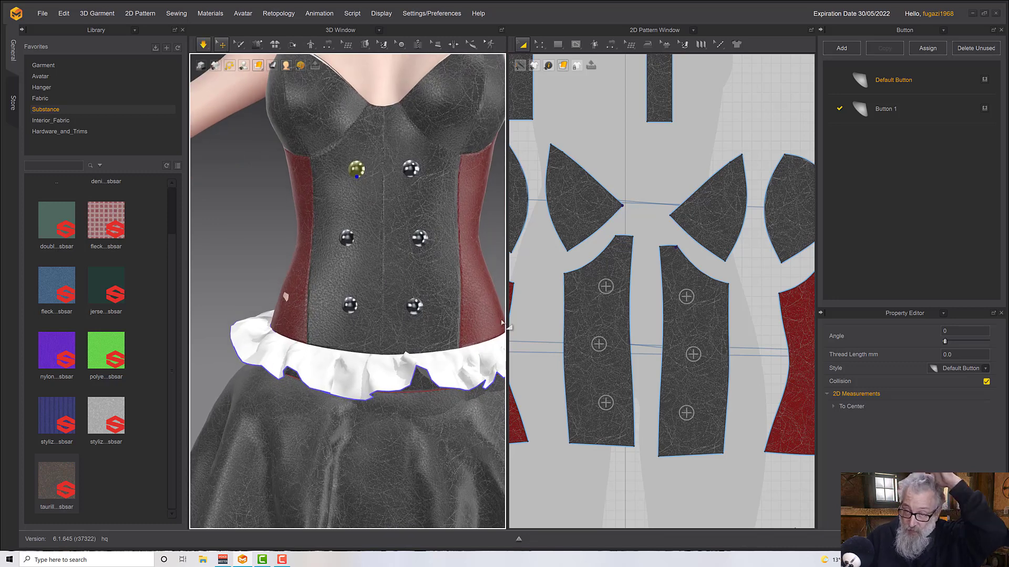
key("space")
Step: Draw a narrow horizontal rectangular pattern piece, about 258 mm around, below the two black front bodice patterns
left_click(558, 44)
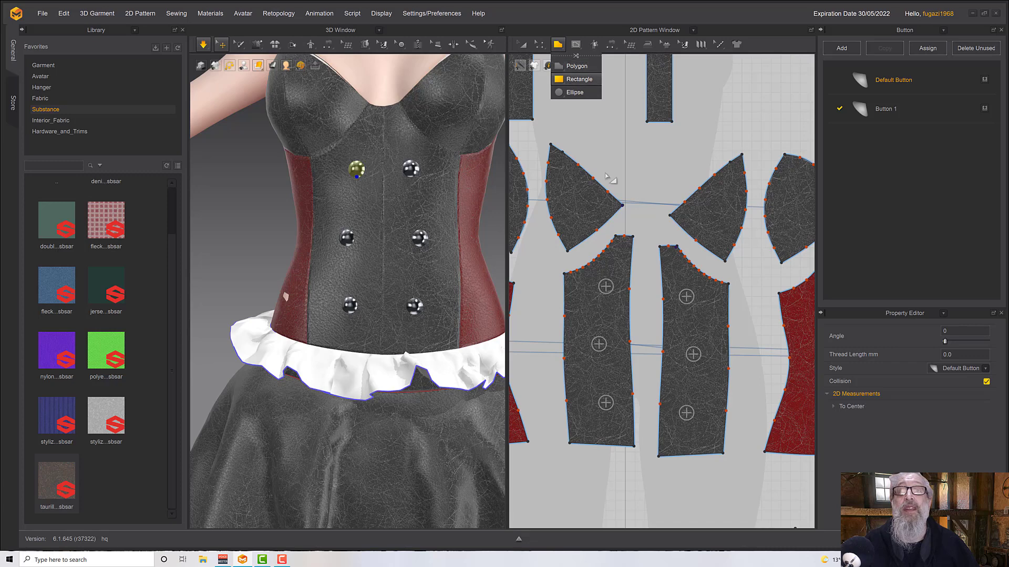
left_click(567, 79)
middle_click_drag(648, 224, 648, 163)
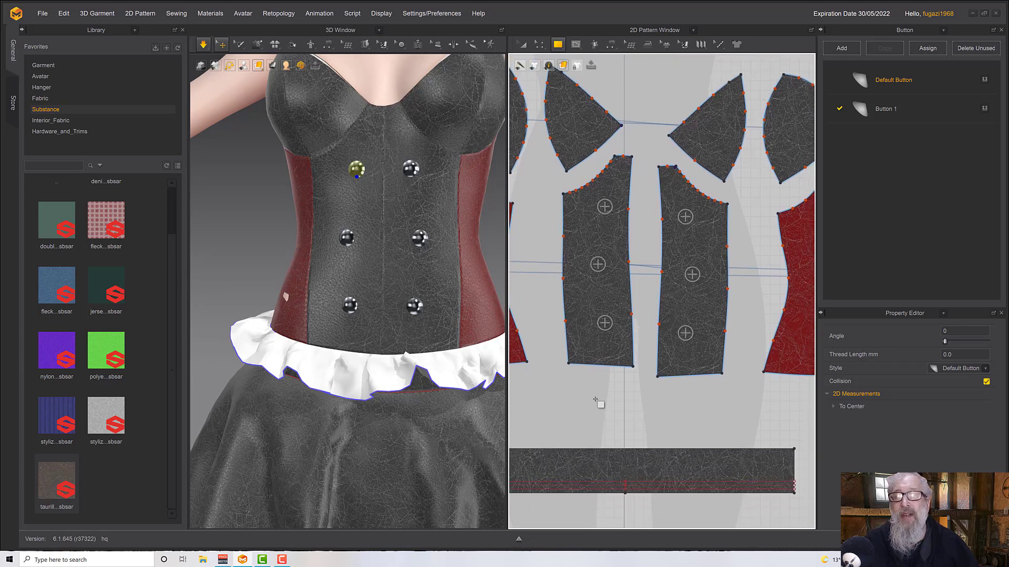
left_click_drag(589, 399, 695, 417)
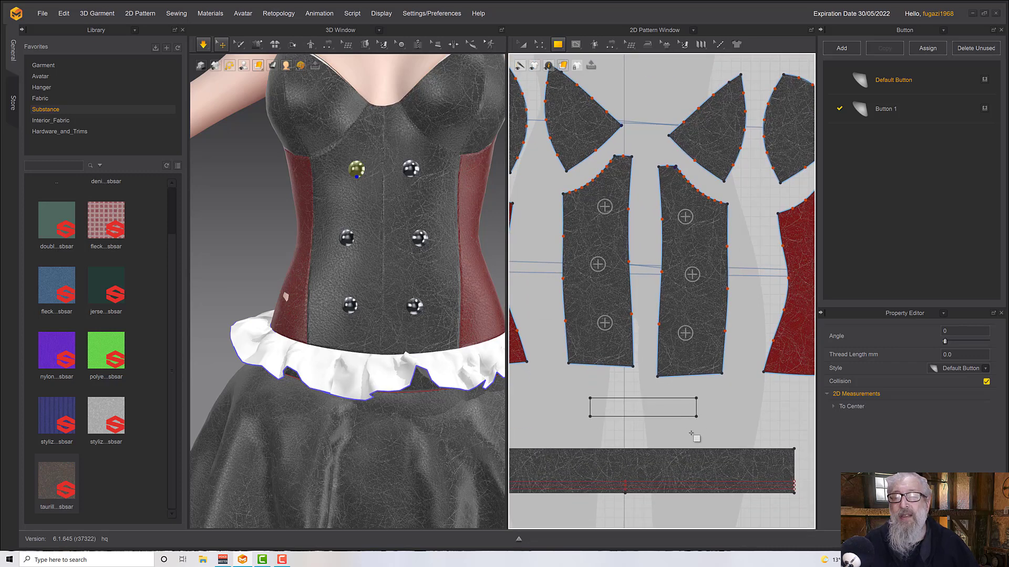
Step: Raise the new rectangular strip from the skirt to the front of the bodice, across the stud columns at the waist
scroll(473, 365, "down", 5)
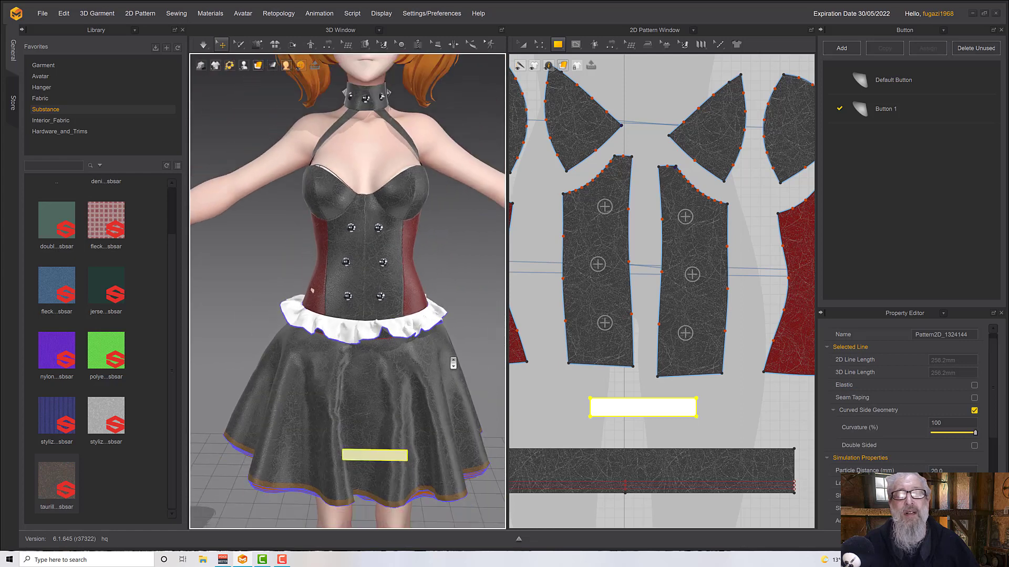
scroll(453, 363, "down", 2)
scroll(377, 436, "down", 3)
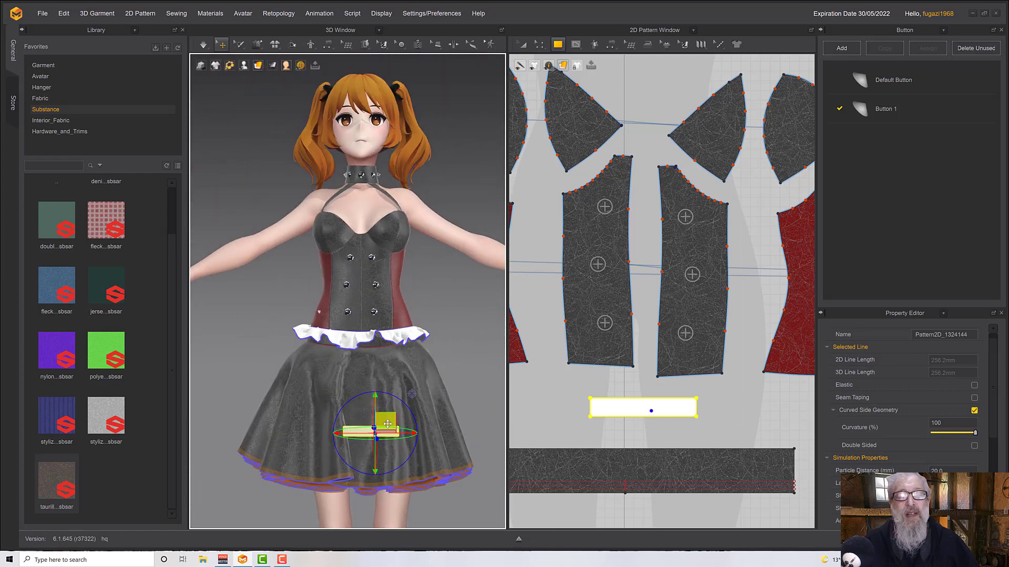
left_click_drag(387, 423, 378, 279)
scroll(378, 279, "up", 10)
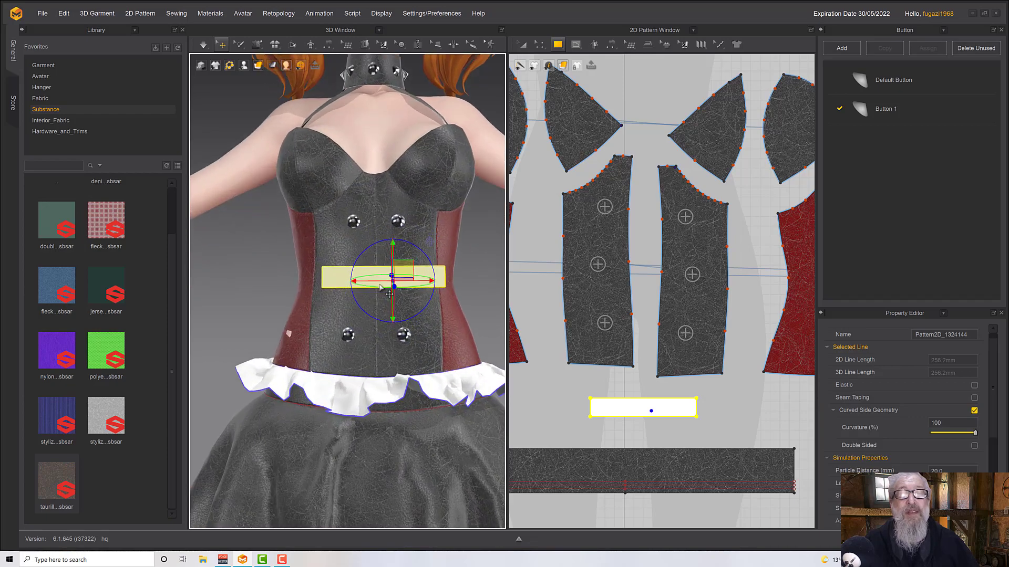
scroll(386, 305, "down", 10)
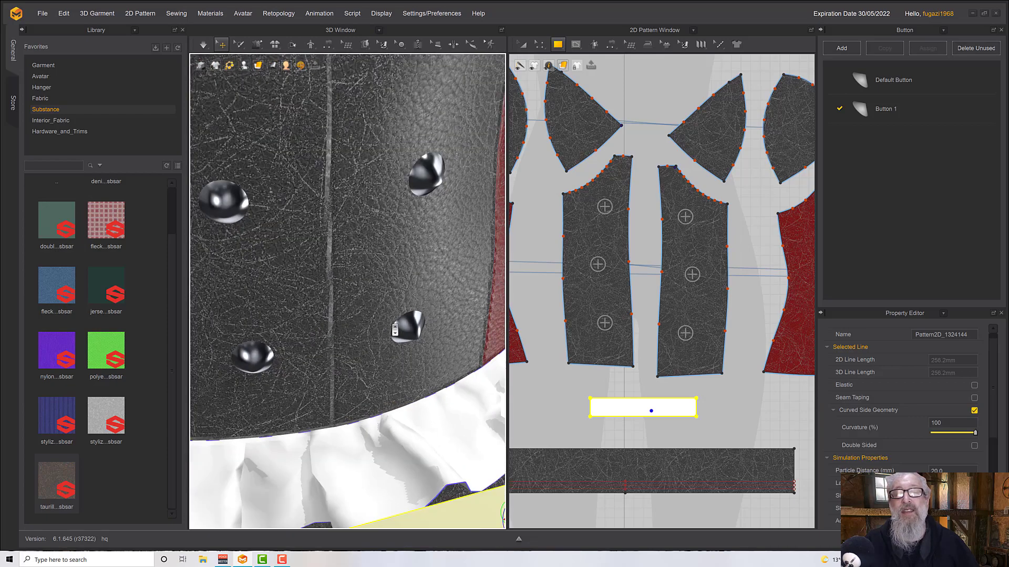
left_click_drag(413, 349, 364, 288)
right_click_drag(391, 309, 379, 285)
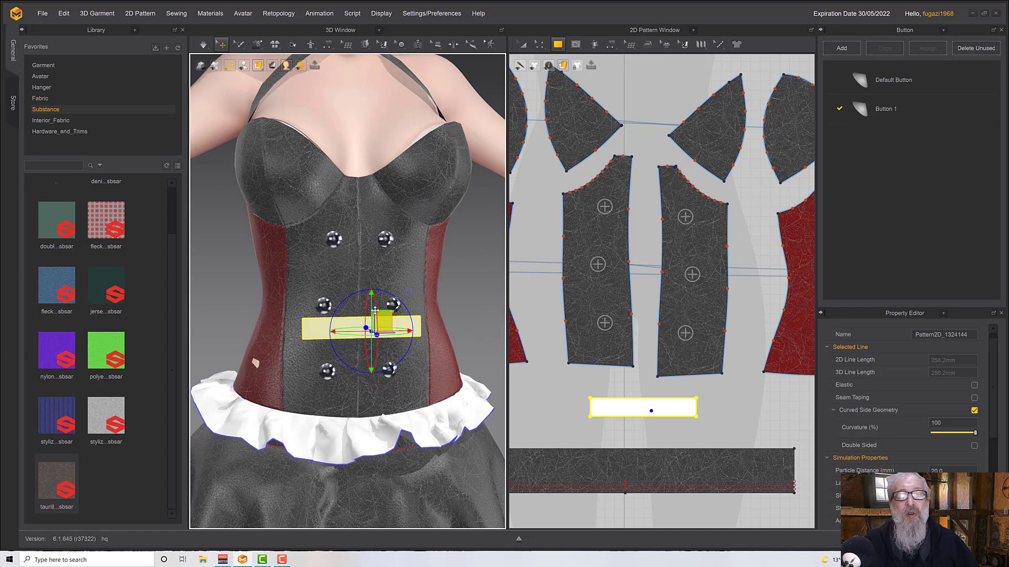
Step: Raise the strip over the middle pair of studs and place a buttonhole near each of its ends
left_click_drag(372, 307, 372, 286)
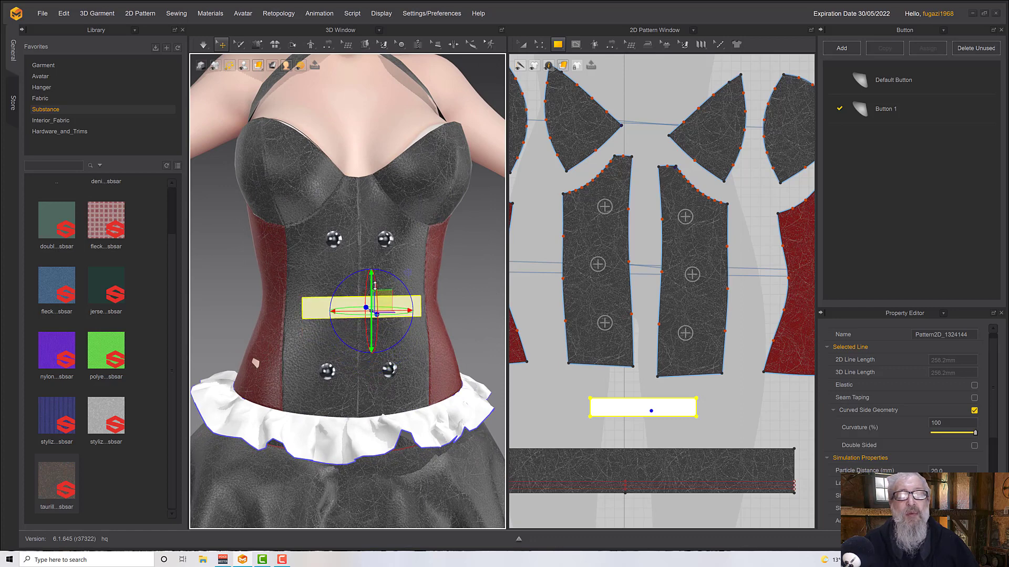
right_click_drag(373, 285, 384, 316)
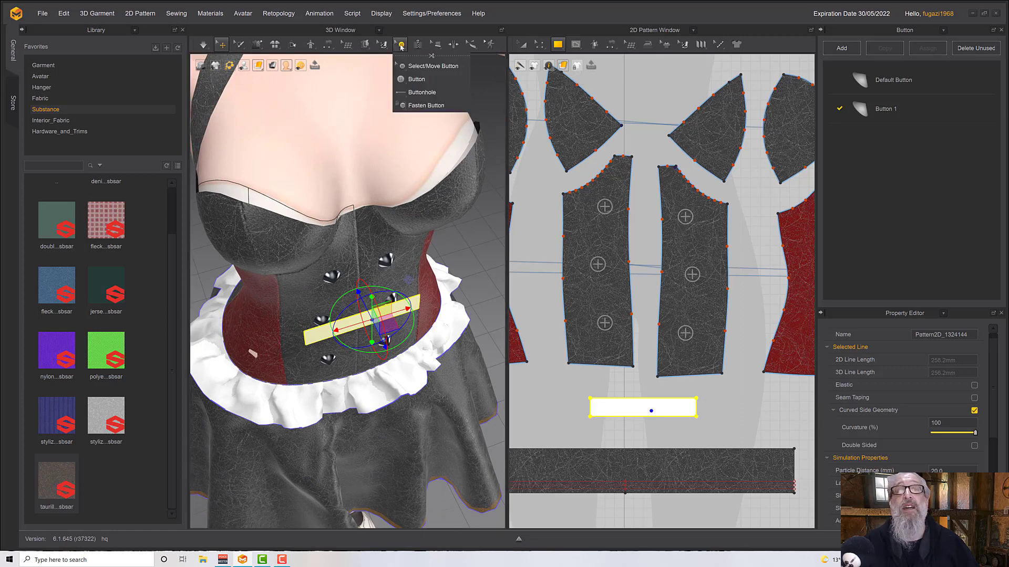
mouse_move(398, 51)
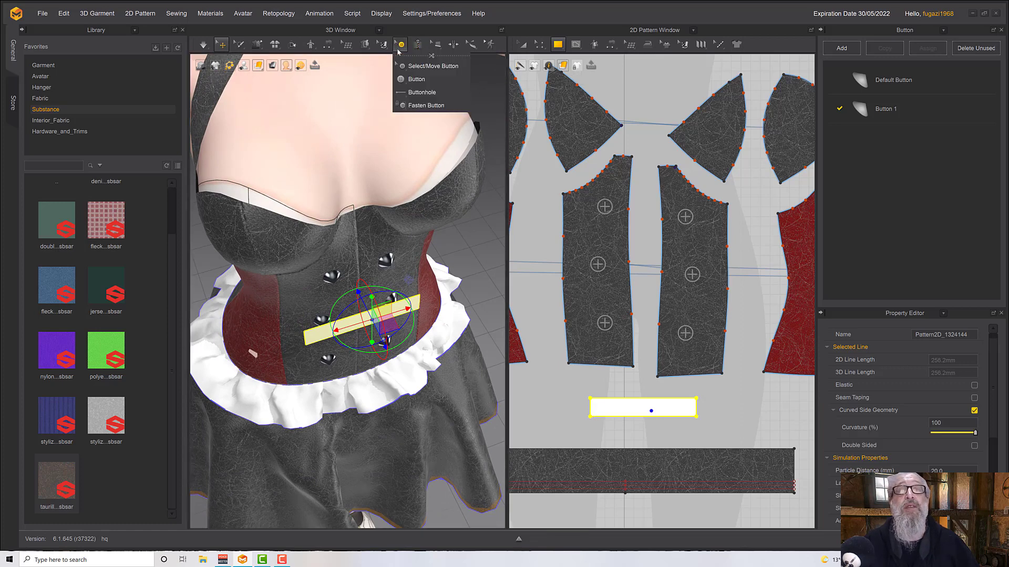
left_click(422, 92)
right_click_drag(455, 296, 439, 257)
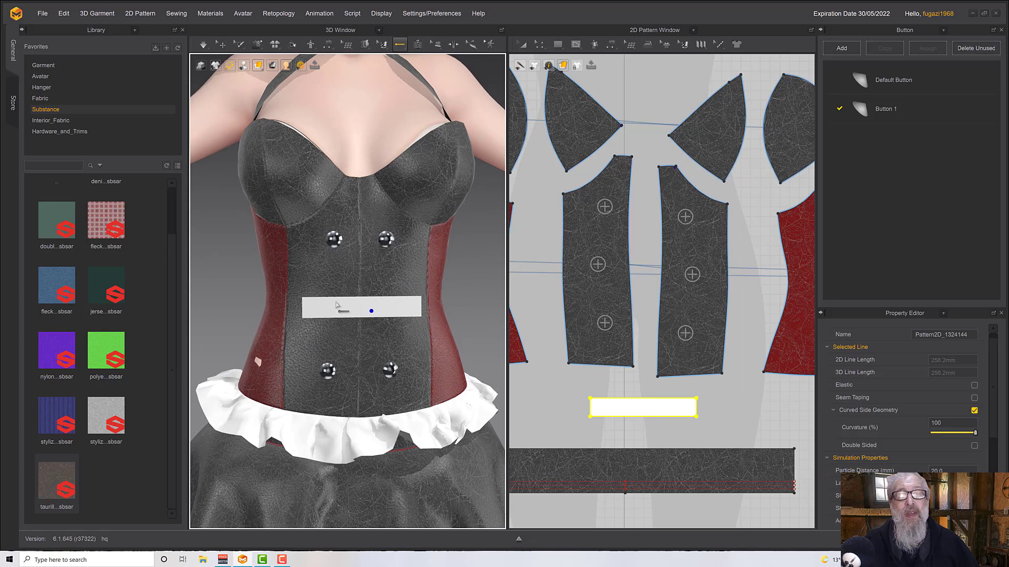
left_click(312, 311)
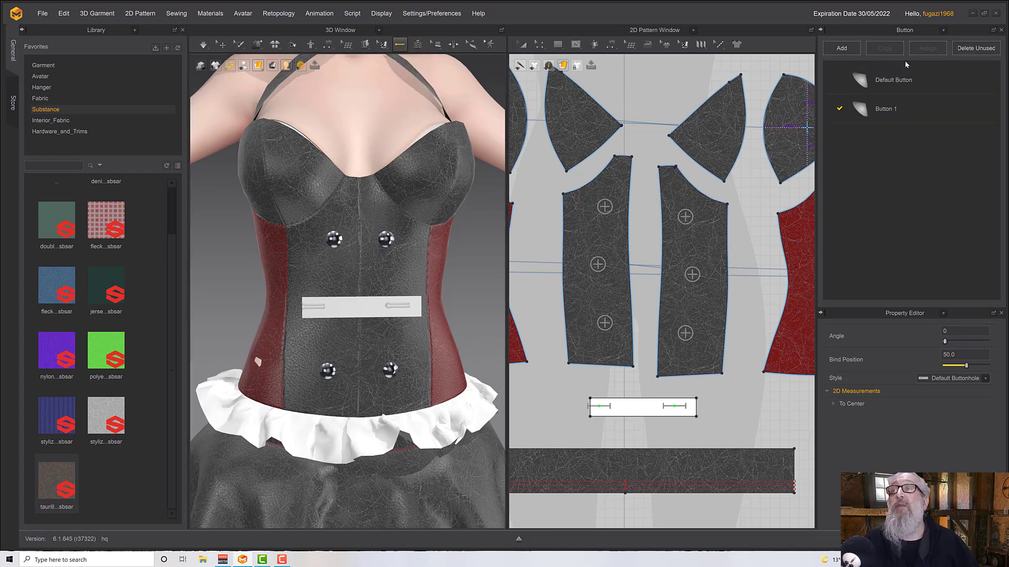
Step: Set the width of the Default Buttonhole style to 20 mm
left_click(900, 33)
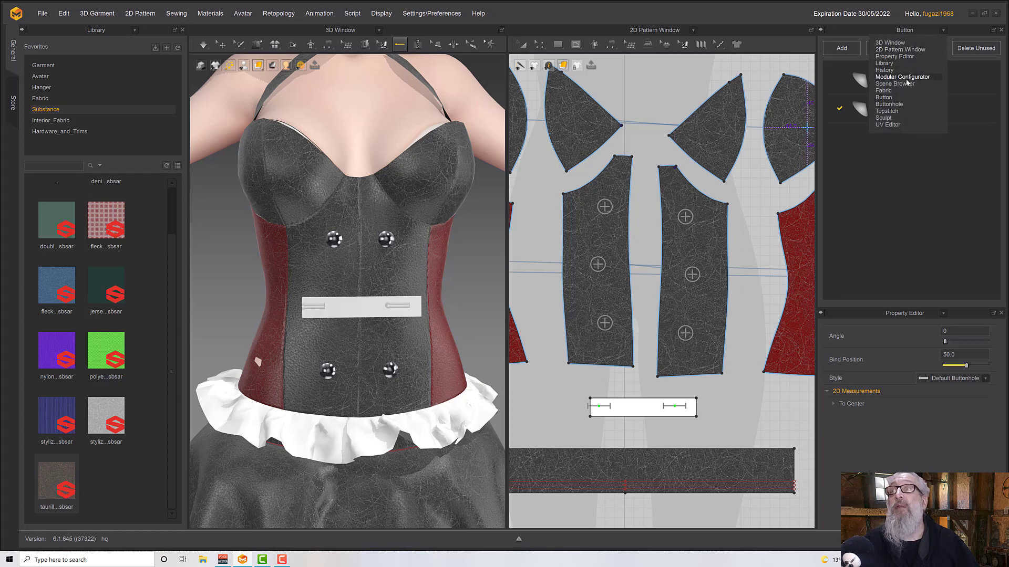
left_click(904, 103)
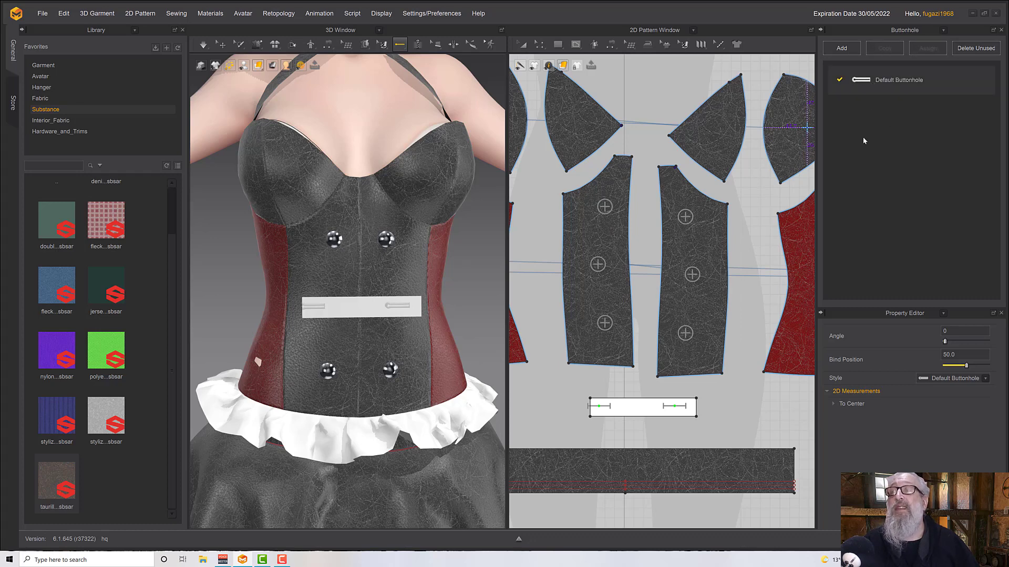
left_click(893, 80)
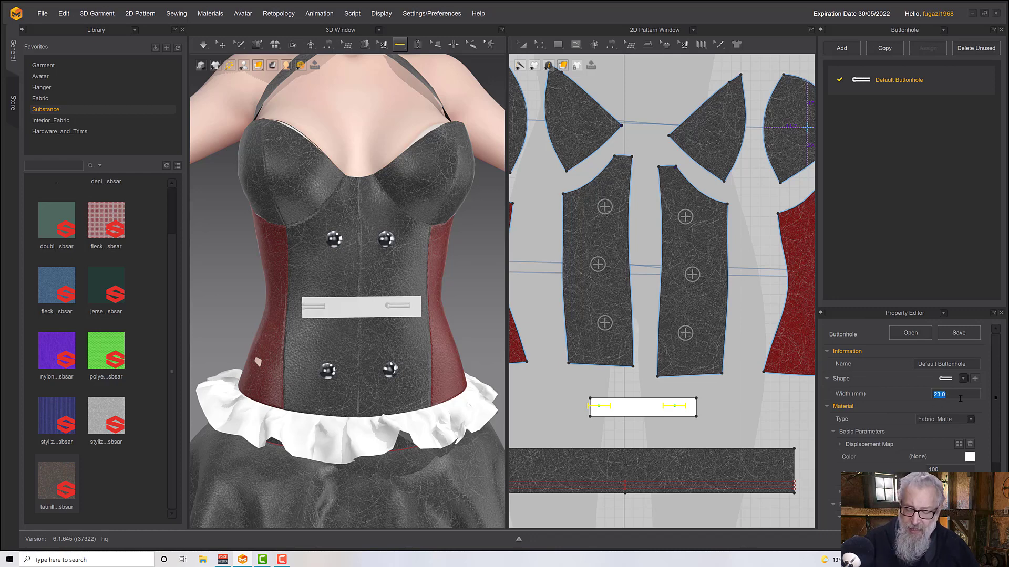
type("20")
key("Return")
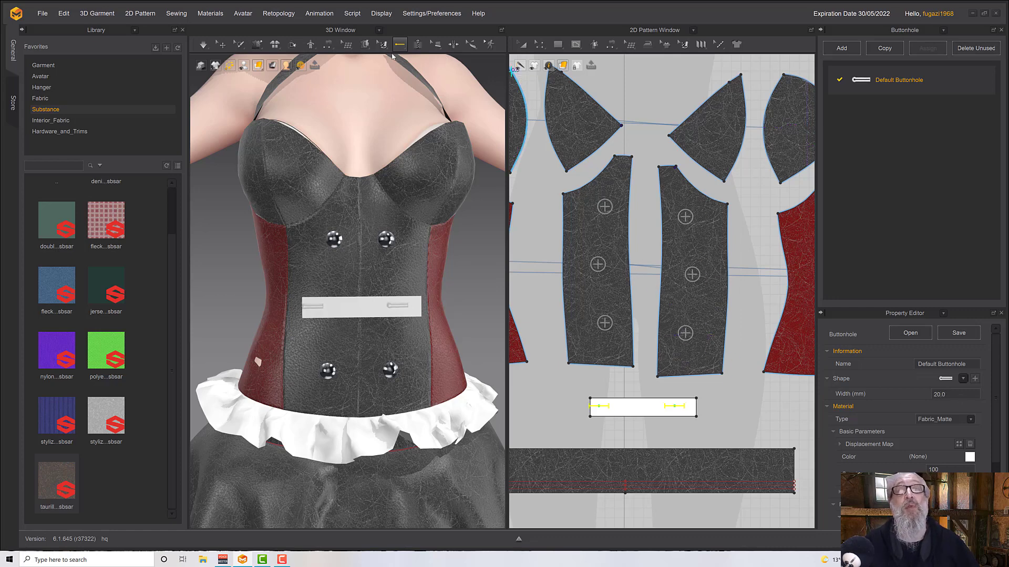
Step: Move both buttonholes along the strip so that they line up with the middle studs behind it
mouse_move(395, 48)
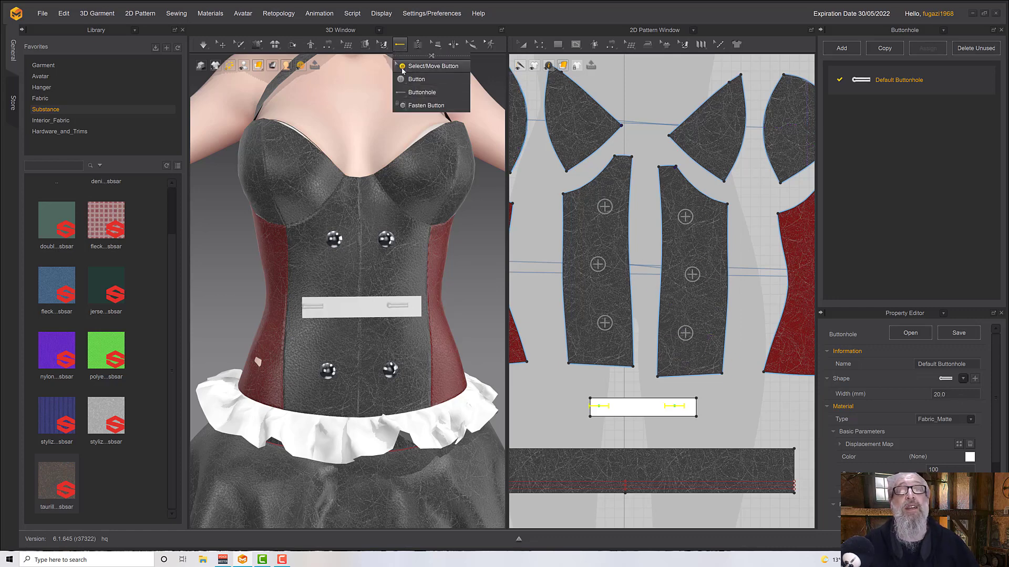
left_click(409, 66)
left_click(312, 307)
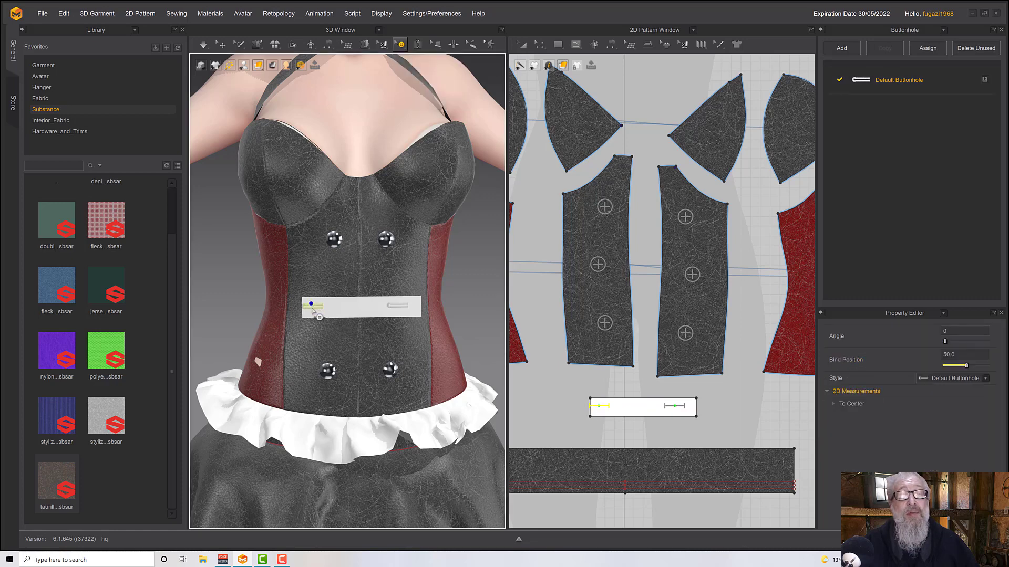
left_click_drag(313, 308, 325, 309)
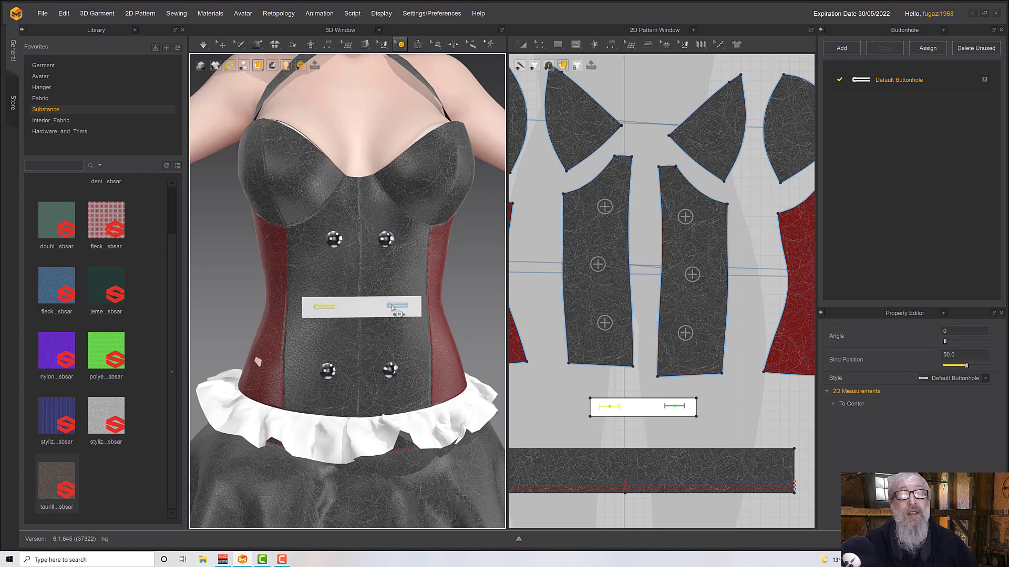
left_click_drag(392, 308, 397, 310)
right_click_drag(399, 327, 418, 344)
left_click(388, 332)
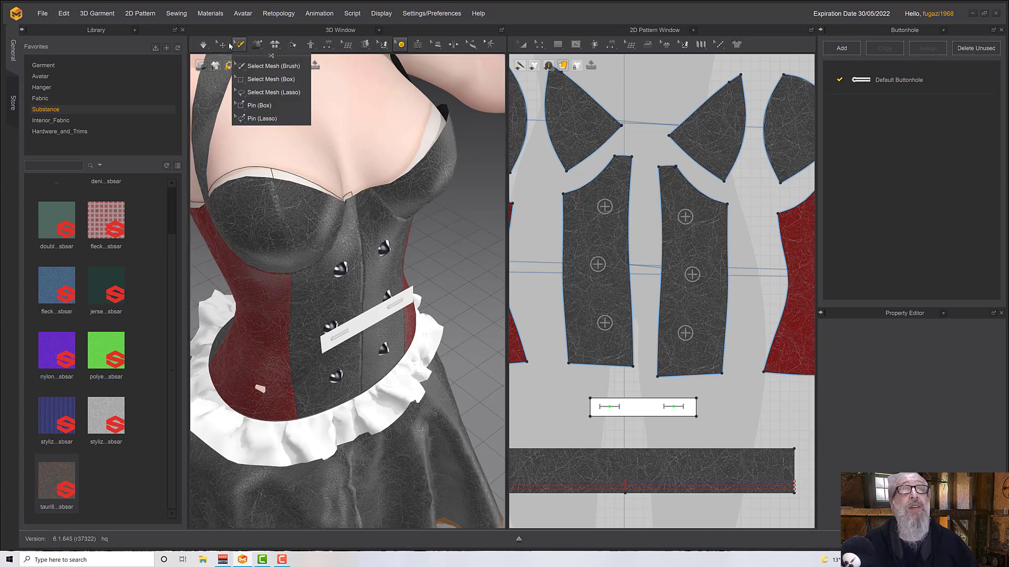
Step: Pull the strip forward, away from the bodice front, so that it clears the studs
left_click(223, 45)
left_click(382, 327)
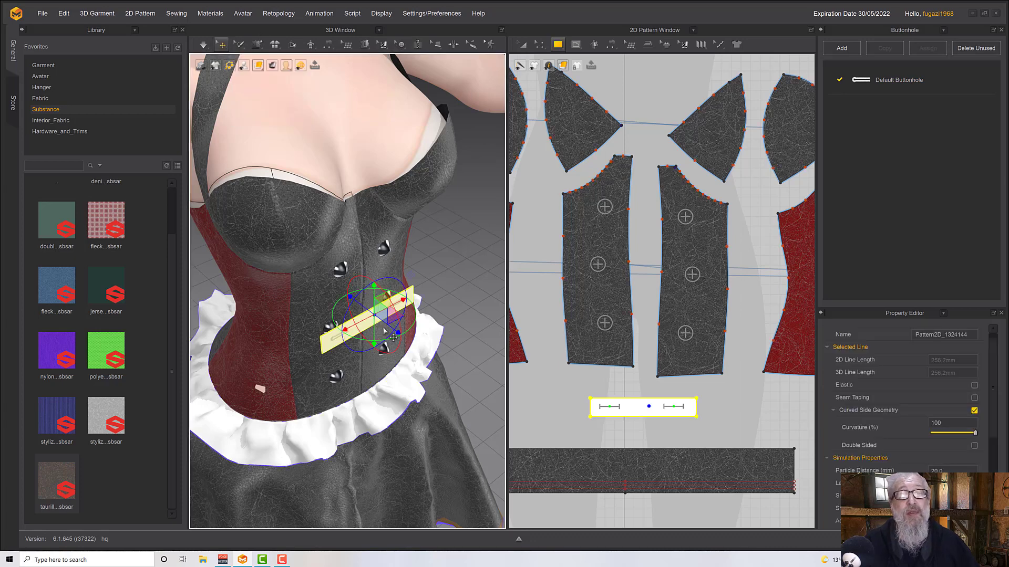
left_click_drag(387, 326, 399, 335)
Step: Fasten the two middle studs of the bodice to the corresponding buttonholes on the strip
scroll(398, 342, "up", 3)
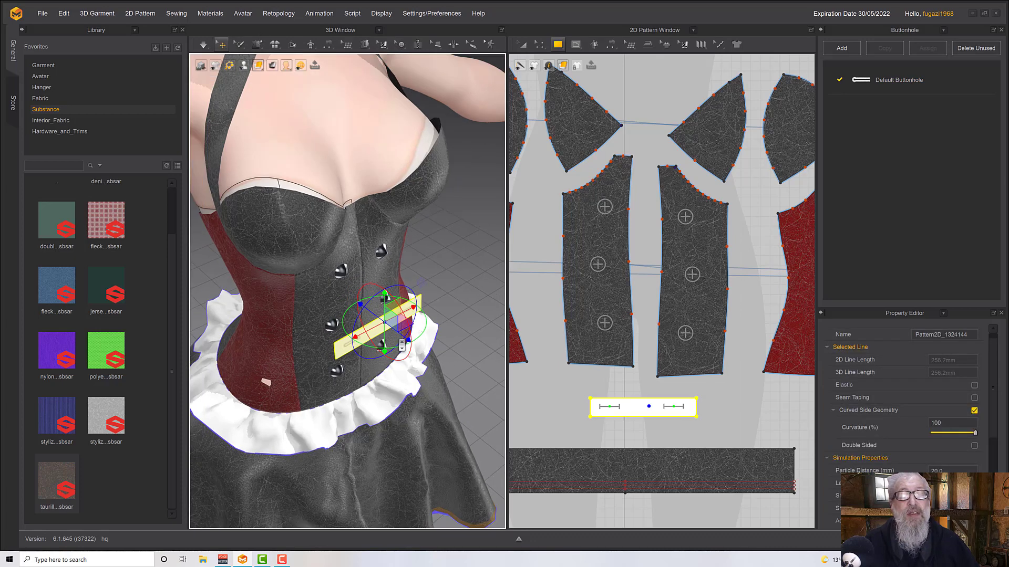
scroll(400, 346, "up", 2)
left_click(401, 44)
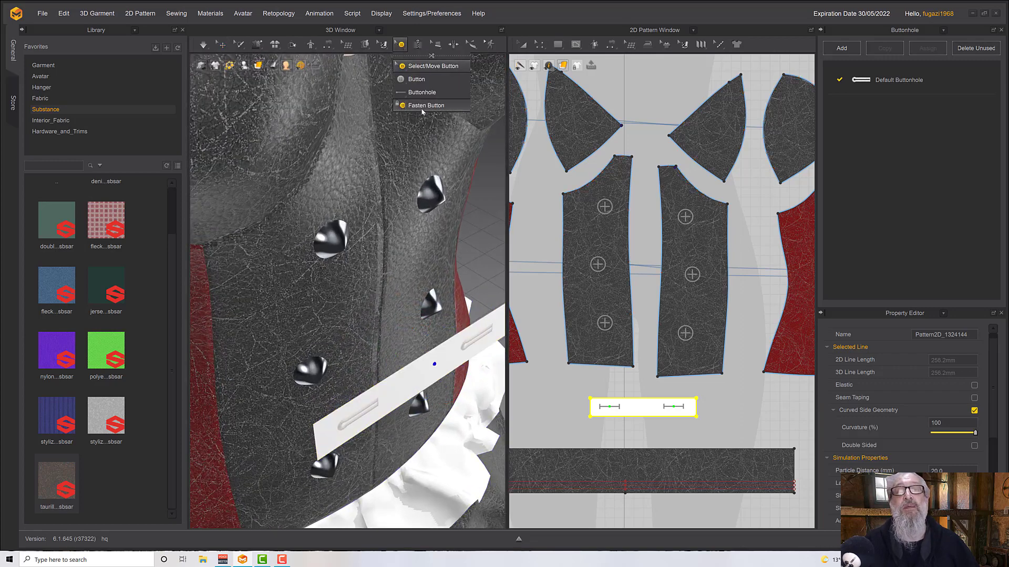
left_click(422, 110)
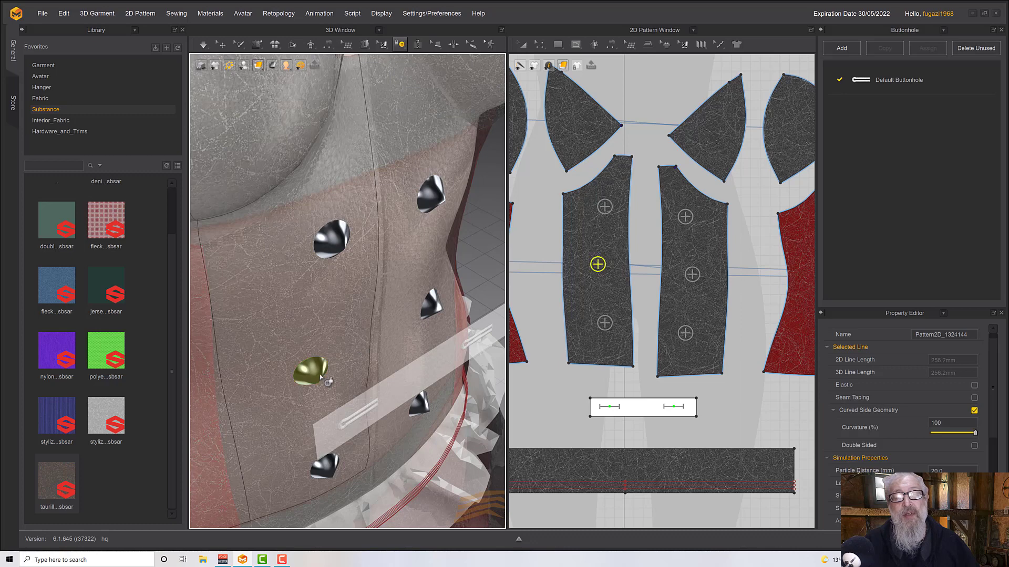
left_click(361, 418)
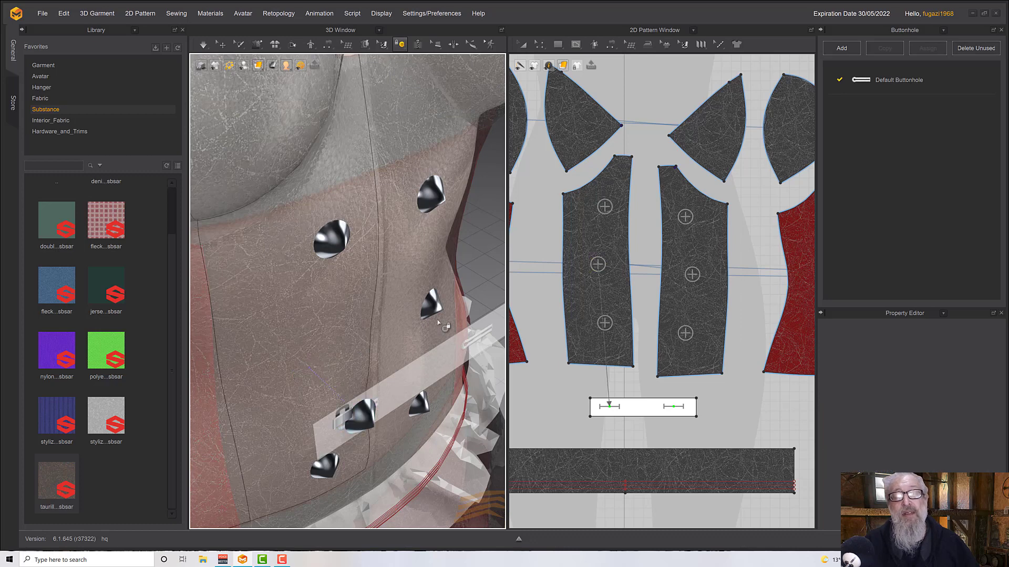
left_click(477, 339)
right_click_drag(479, 350, 436, 328)
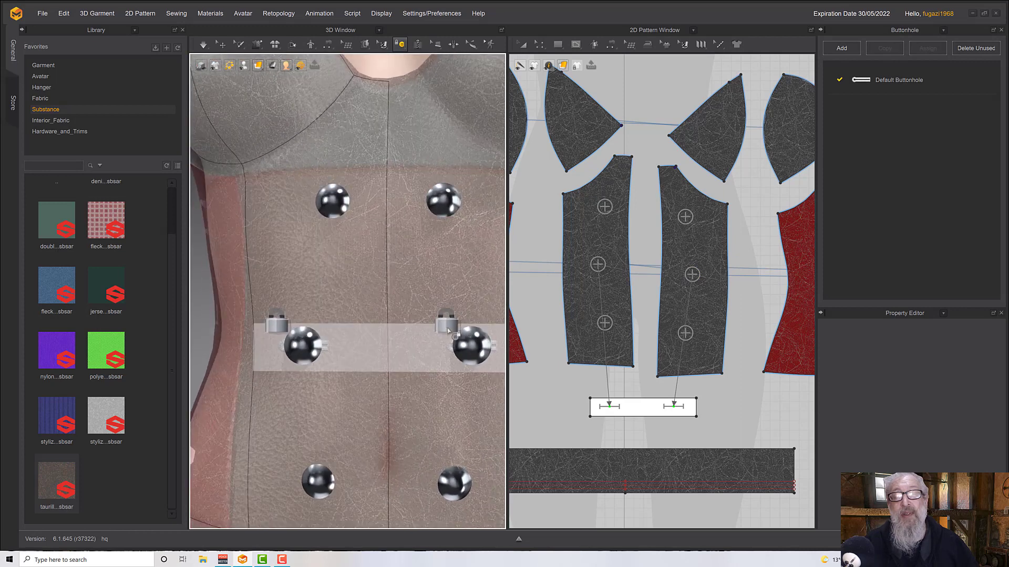
Step: Leave the fastening tool and run the simulation so the strip drapes across the bodice on its studs
middle_click_drag(436, 328, 366, 333)
scroll(370, 333, "up", 2)
key("Escape")
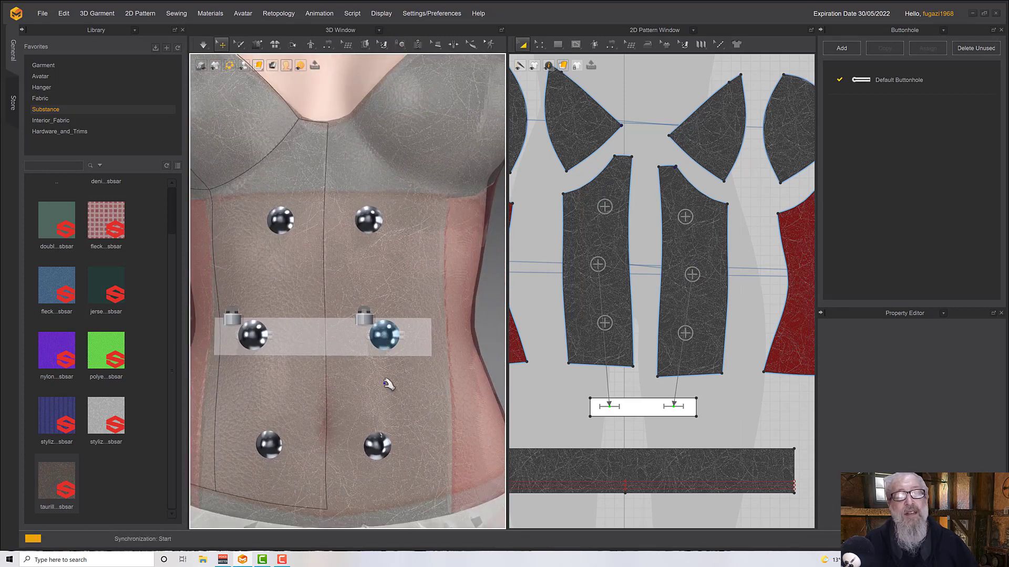
right_click_drag(366, 381, 396, 399)
key("space")
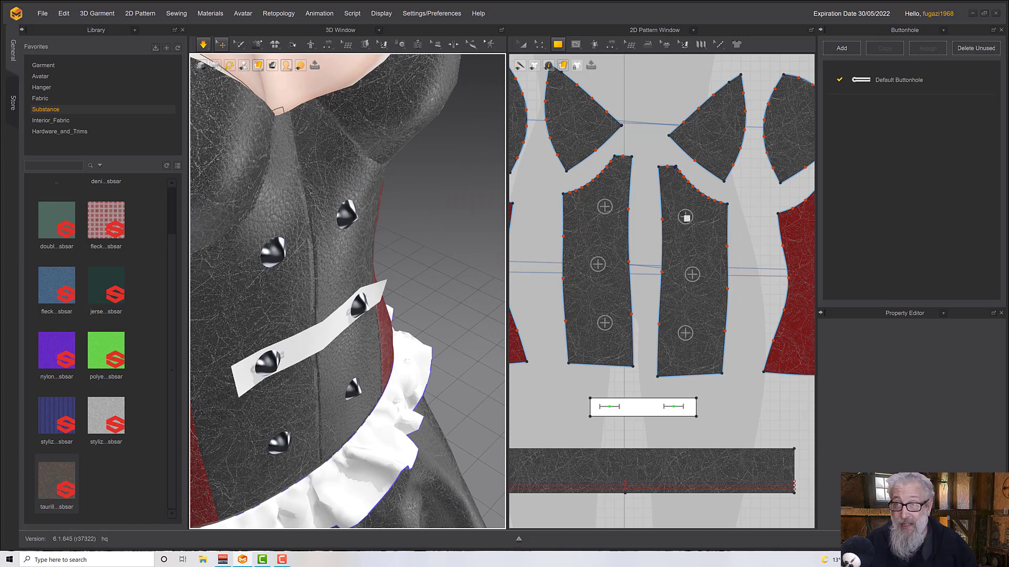
Step: Apply the Skirt Lower fabric to the strap and check it from the front of the bodice
left_click(325, 348)
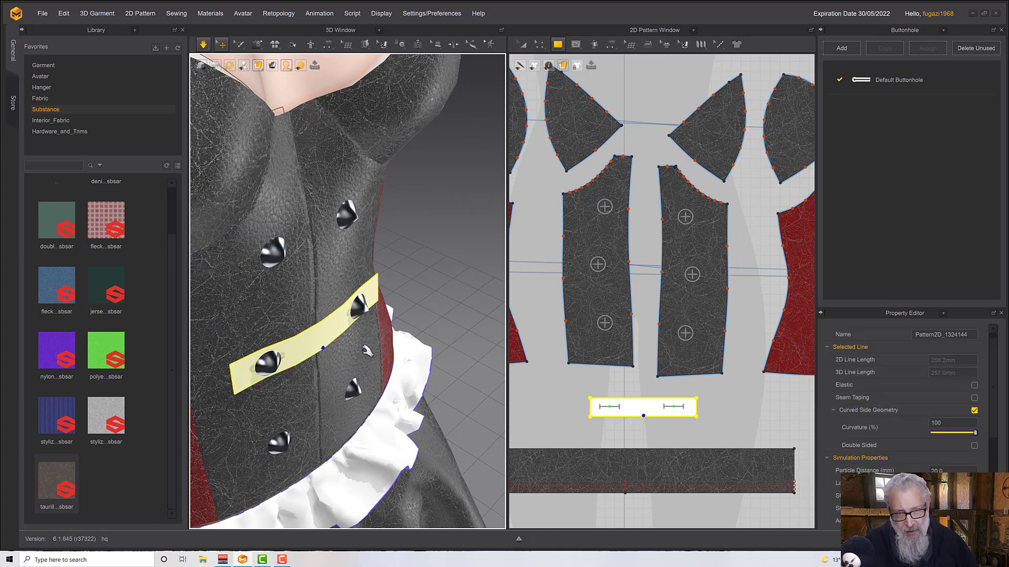
left_click(856, 46)
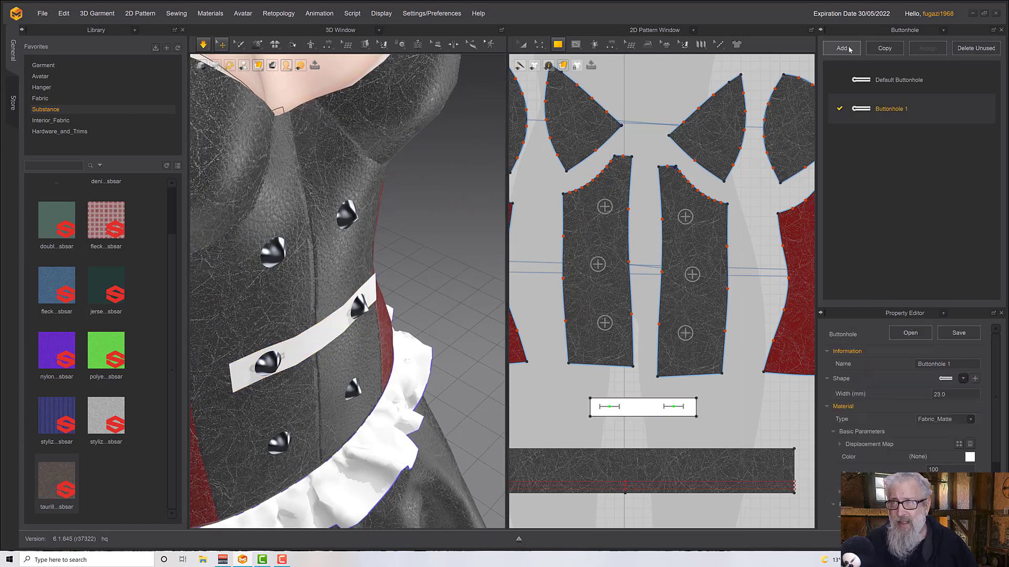
left_click(893, 33)
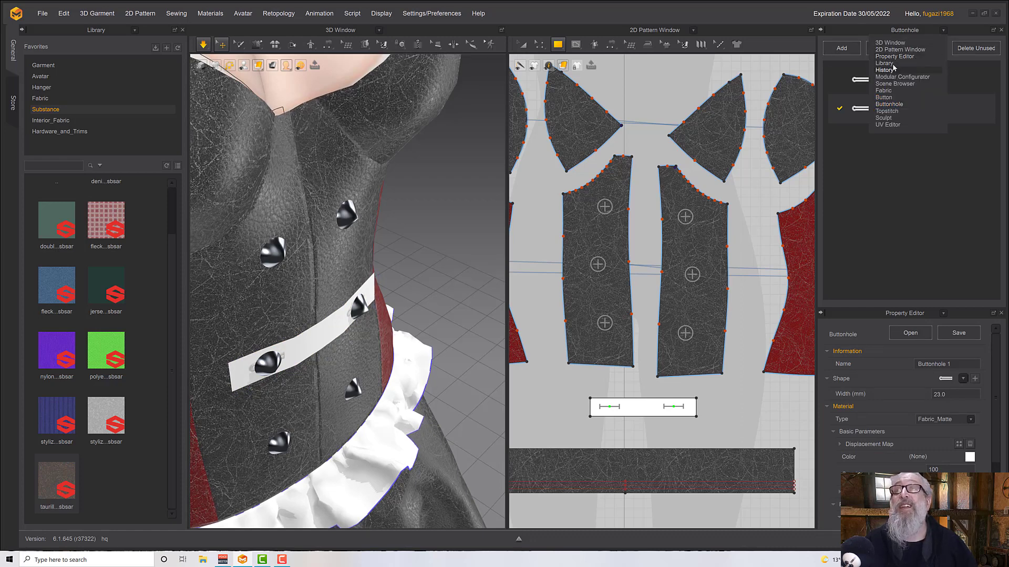
left_click(885, 91)
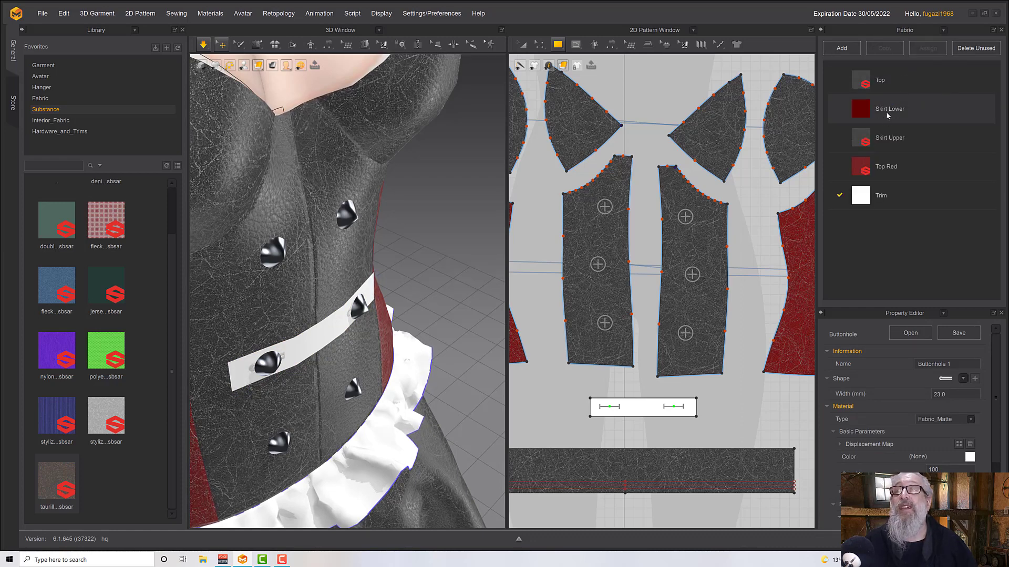
left_click(888, 107)
left_click(326, 342)
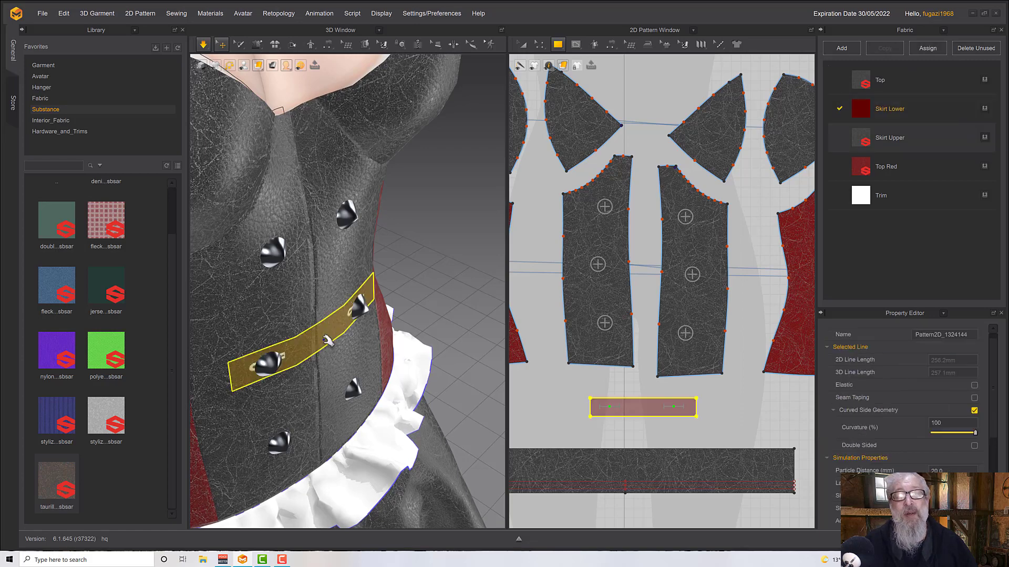
right_click_drag(448, 348, 335, 322)
scroll(340, 330, "down", 2)
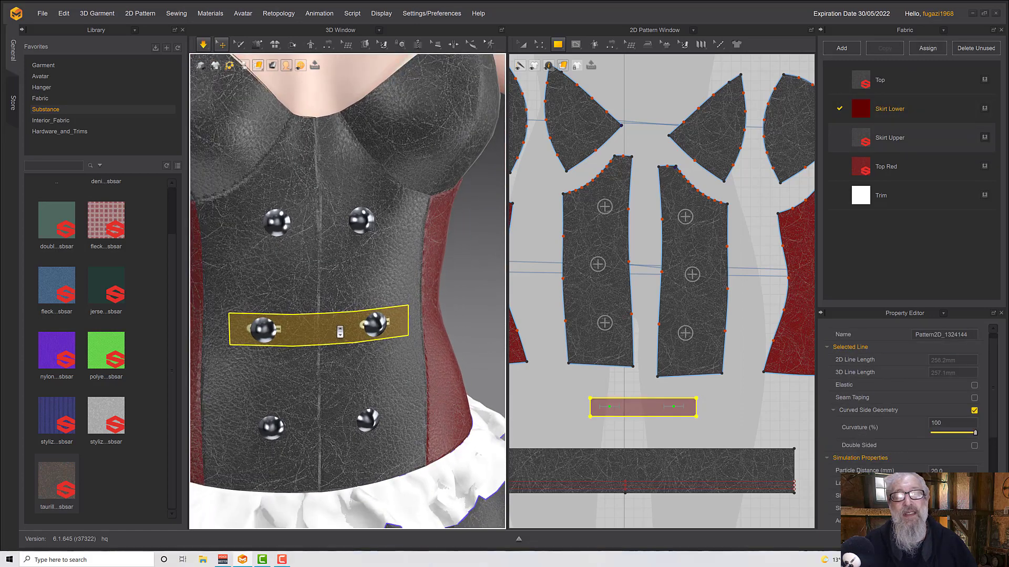
left_click(467, 297)
scroll(457, 289, "up", 3)
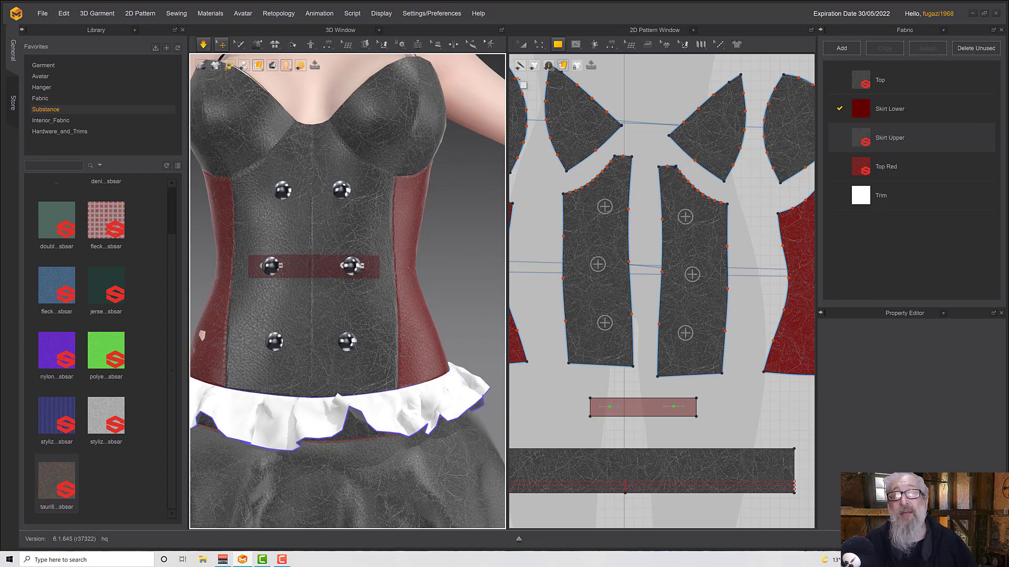
Step: Round off both corners at the wearer's right end of the strap pattern with Smooth Curve
left_click(540, 44)
left_click(558, 66)
scroll(594, 368, "down", 2)
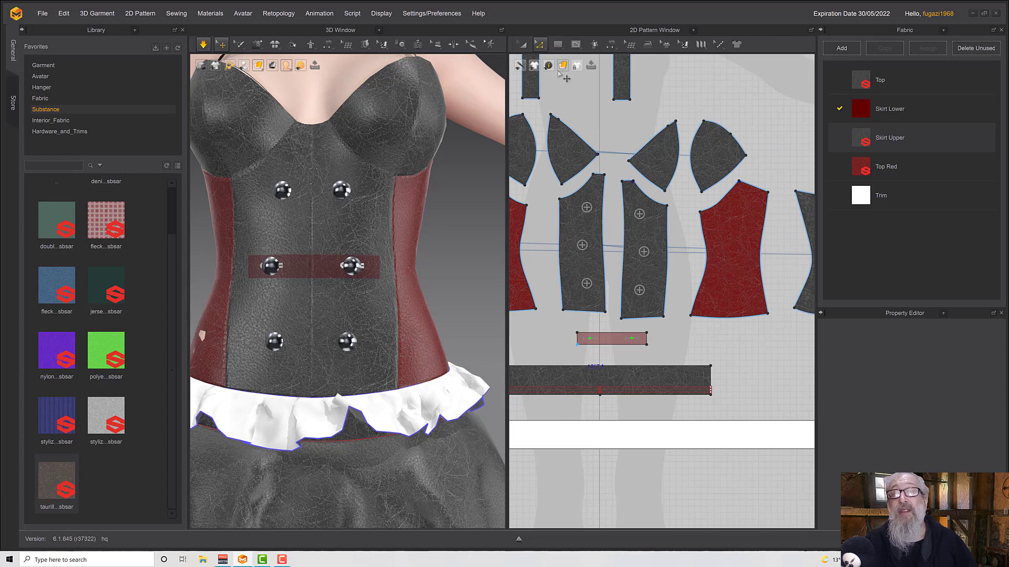
left_click(541, 48)
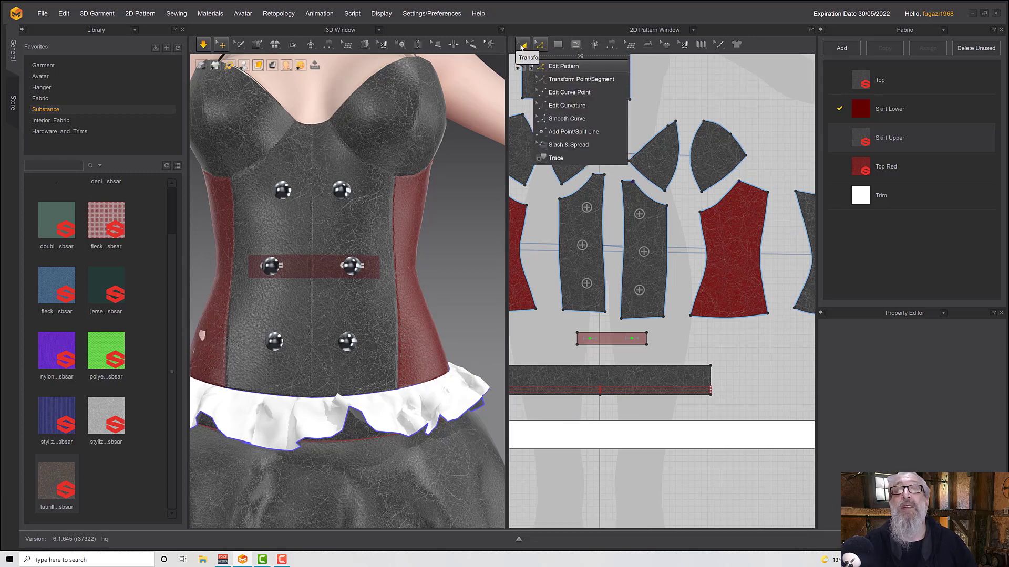
left_click(523, 44)
left_click(539, 46)
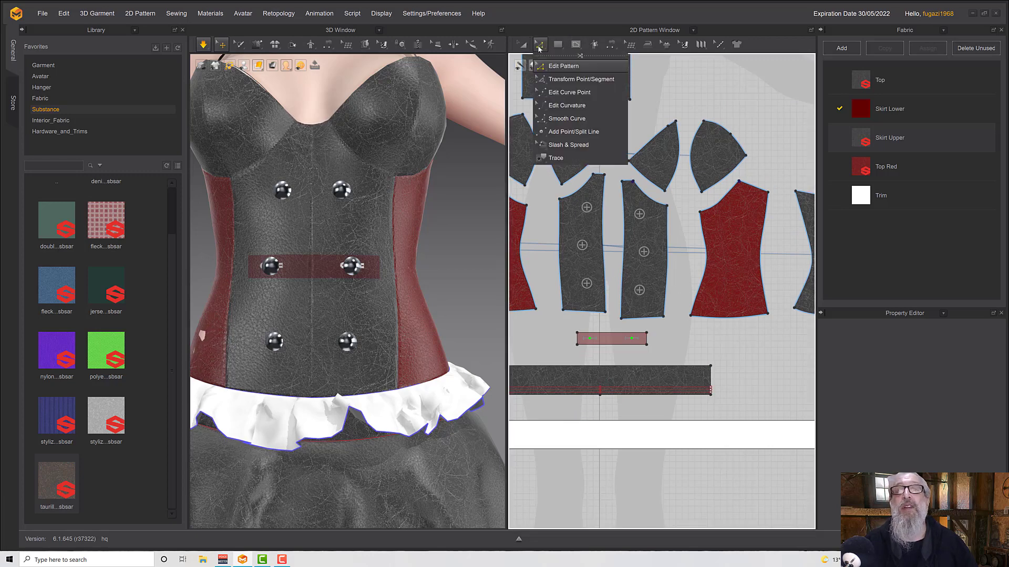
left_click(551, 119)
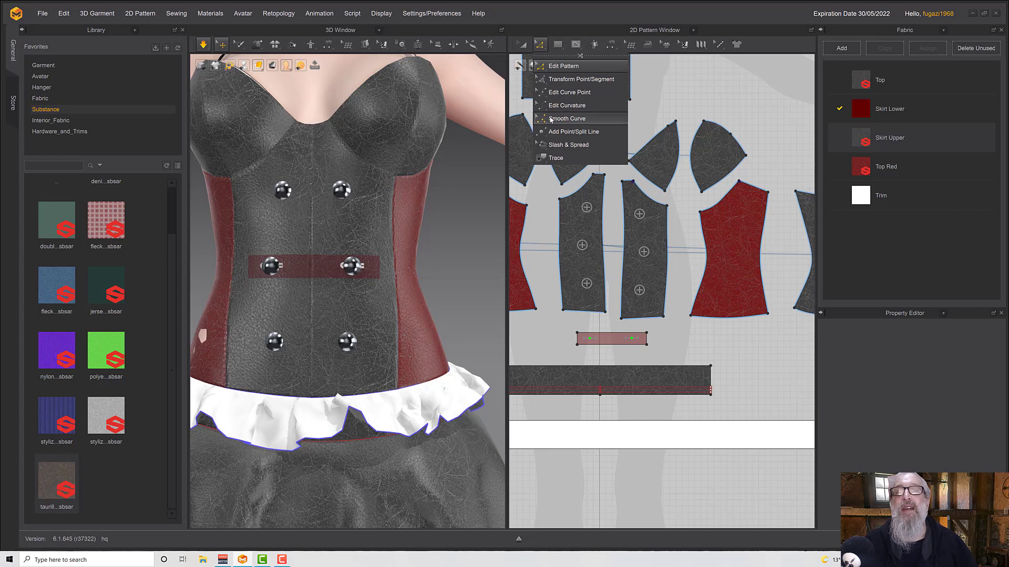
scroll(580, 351, "down", 3)
scroll(579, 351, "up", 4)
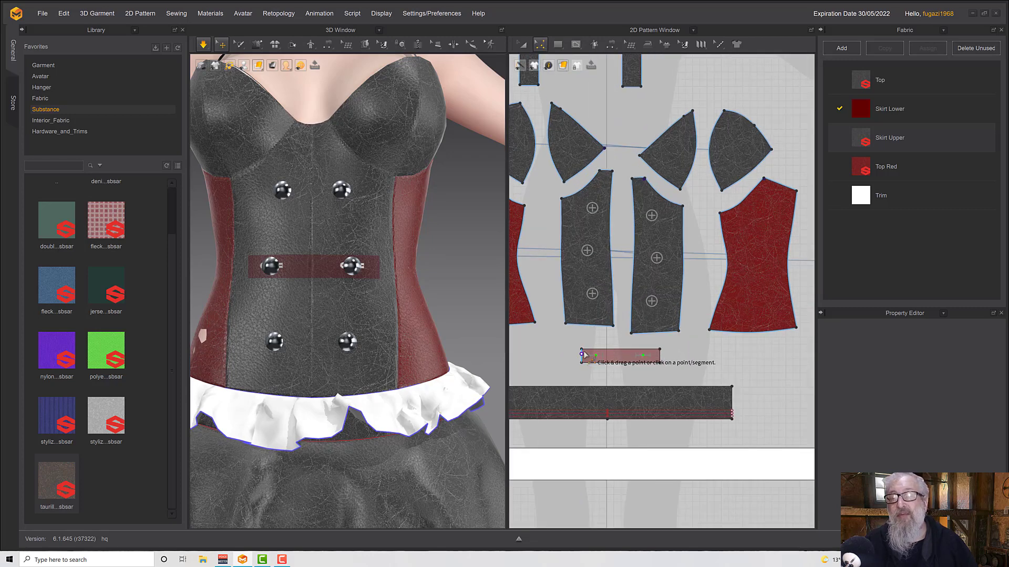
left_click(582, 351)
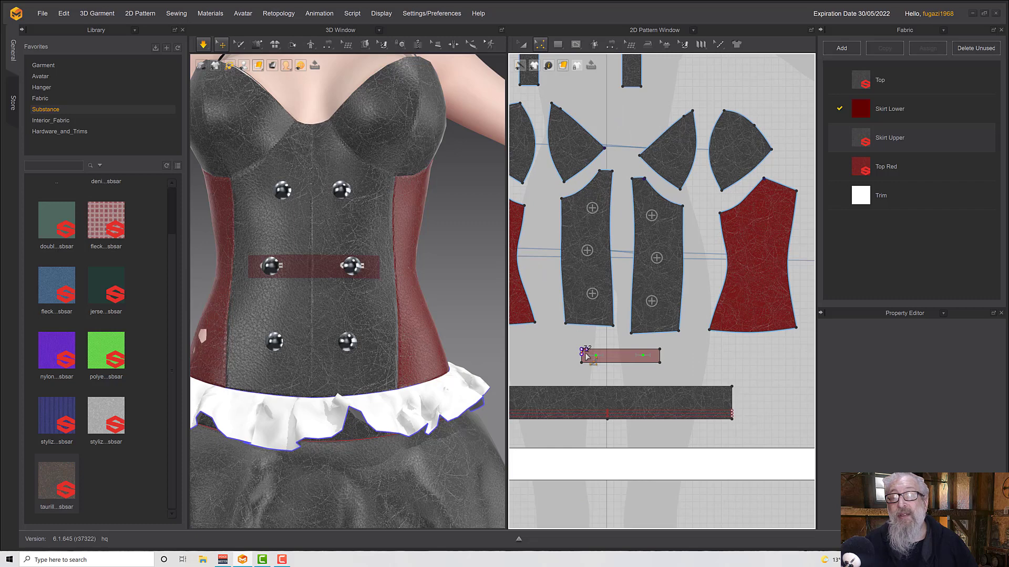
left_click_drag(585, 353, 588, 357)
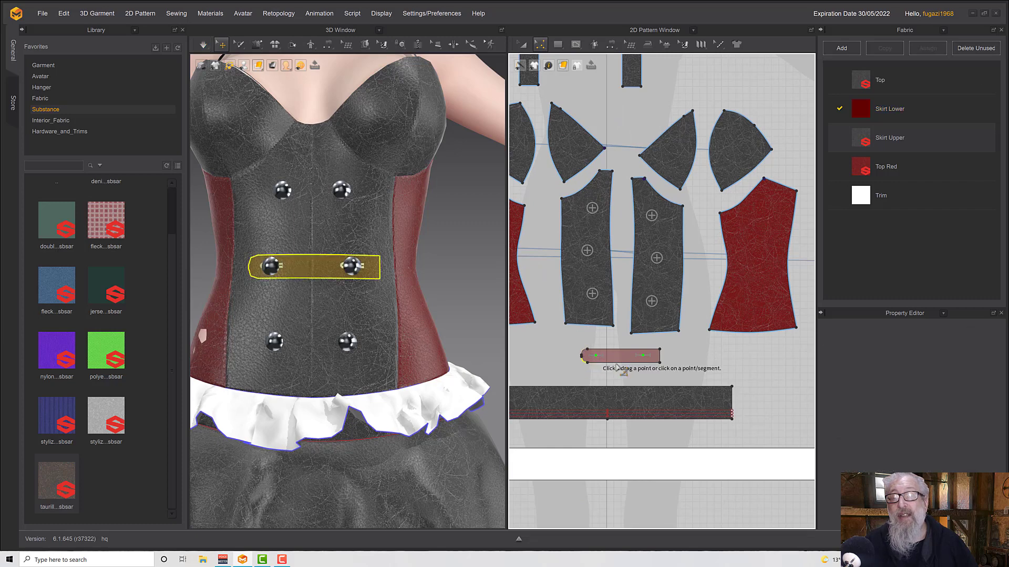
Step: Round off both corners at the strap pattern's remaining square end with Smooth Curve and check its shape on the bodice
left_click_drag(659, 363, 654, 353)
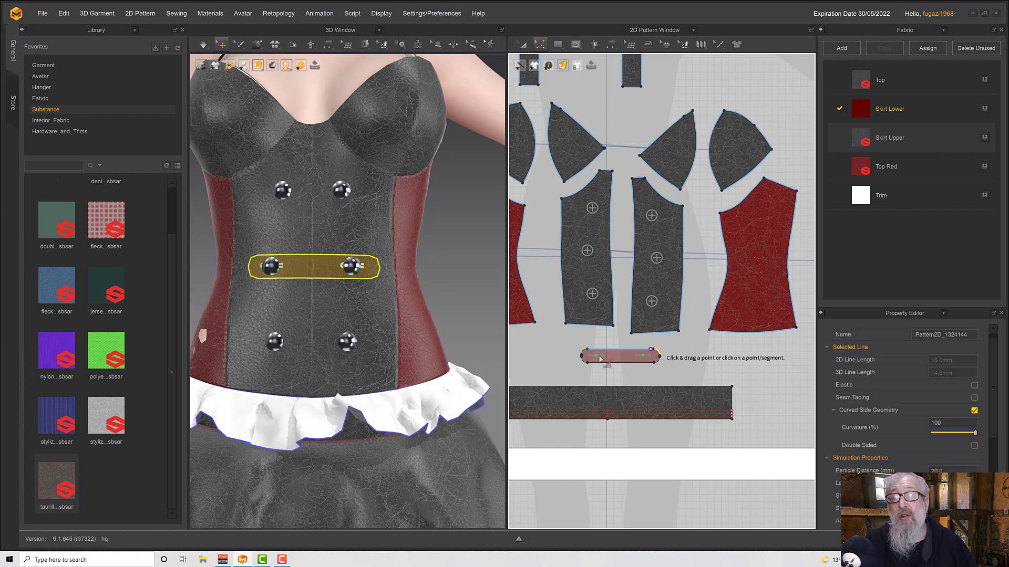
mouse_move(358, 327)
right_mouse_down()
mouse_move(361, 252)
mouse_move(361, 326)
mouse_move(370, 325)
right_mouse_up()
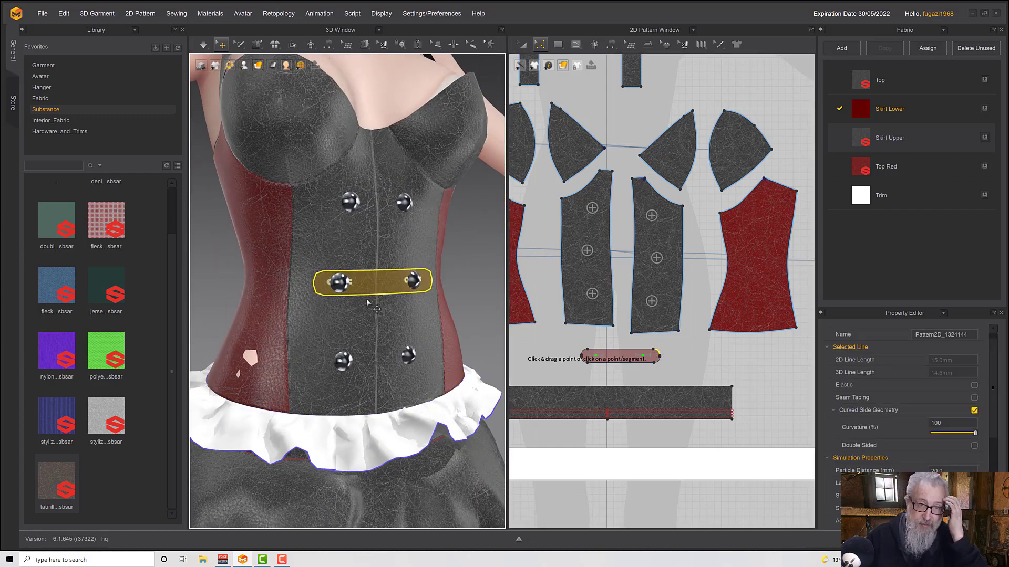
left_click(402, 322)
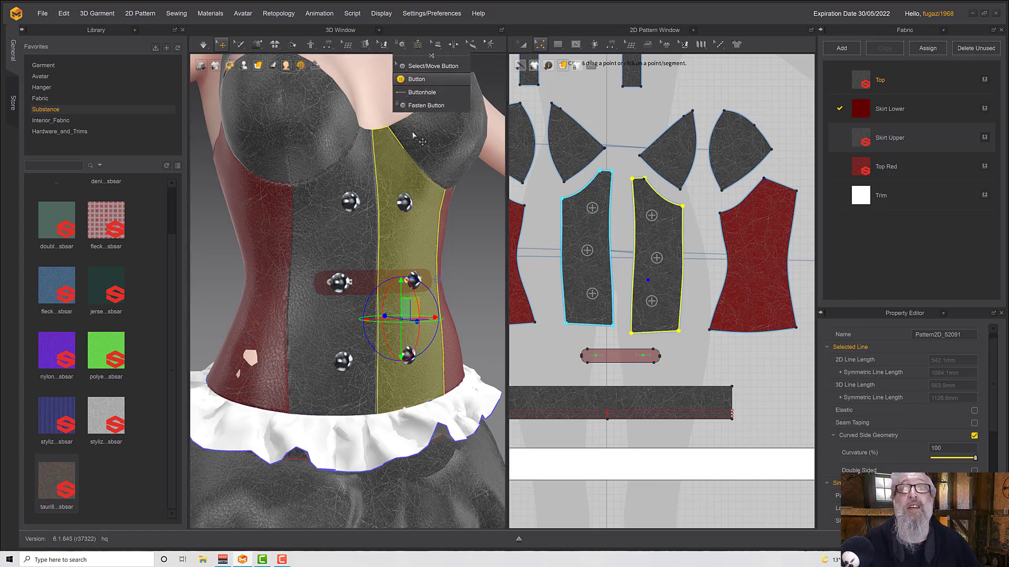
right_click_drag(418, 242, 424, 268)
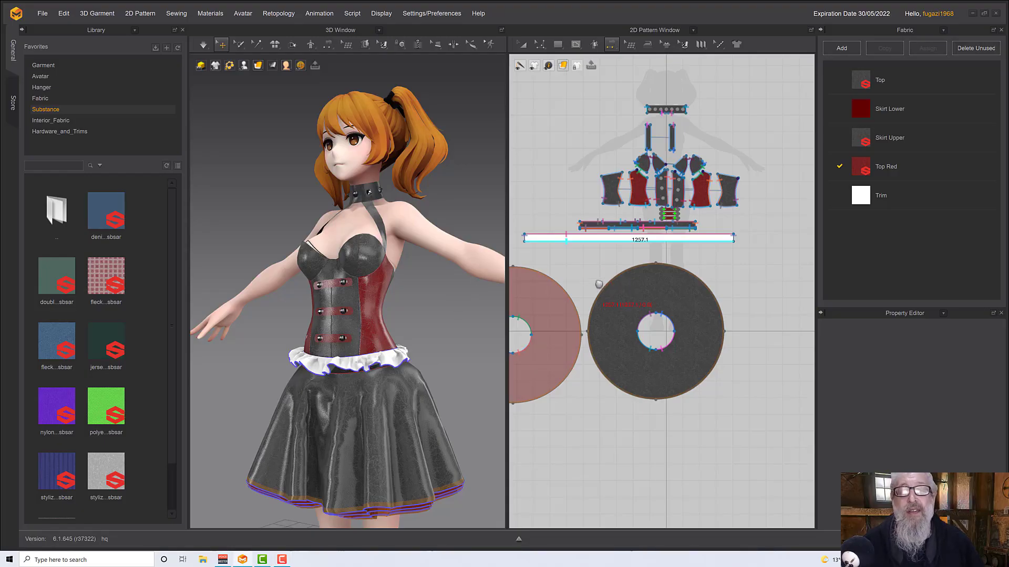
Step: Select all pattern pieces of the dress in the 2D layout, including the circular skirt layers
left_click(522, 45)
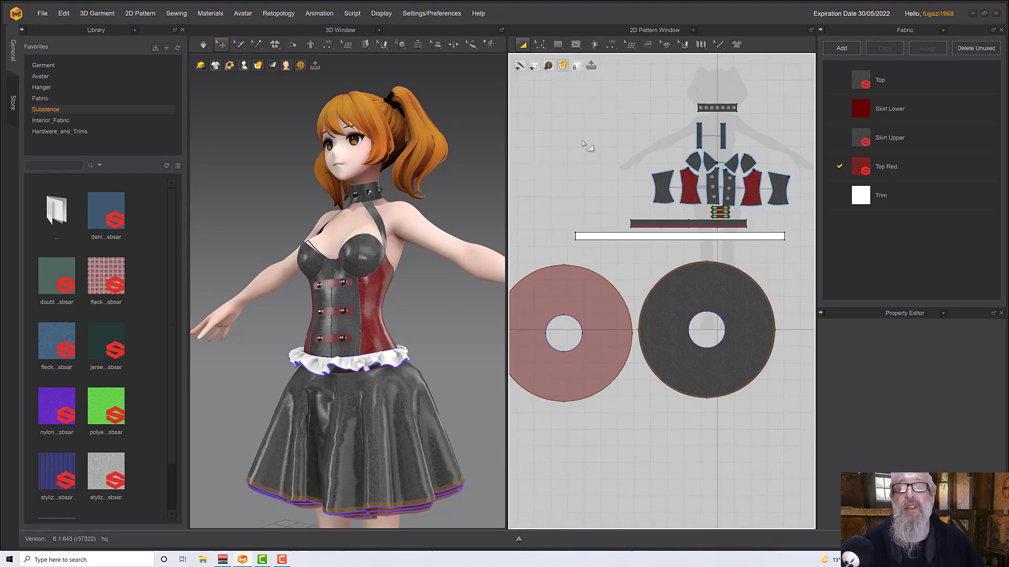
middle_click_drag(585, 144, 611, 133)
scroll(611, 133, "down", 6)
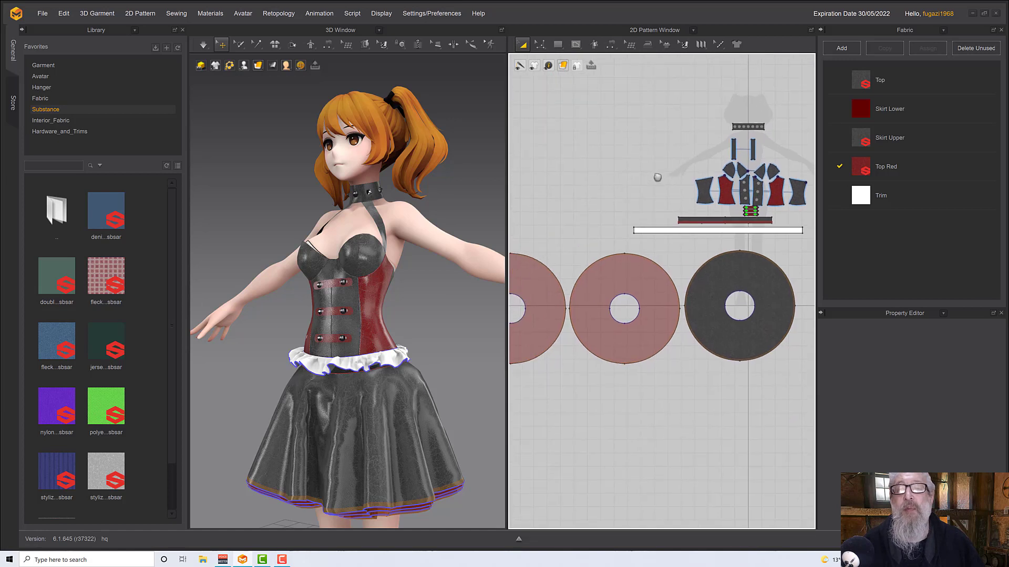
middle_click_drag(657, 180, 732, 210)
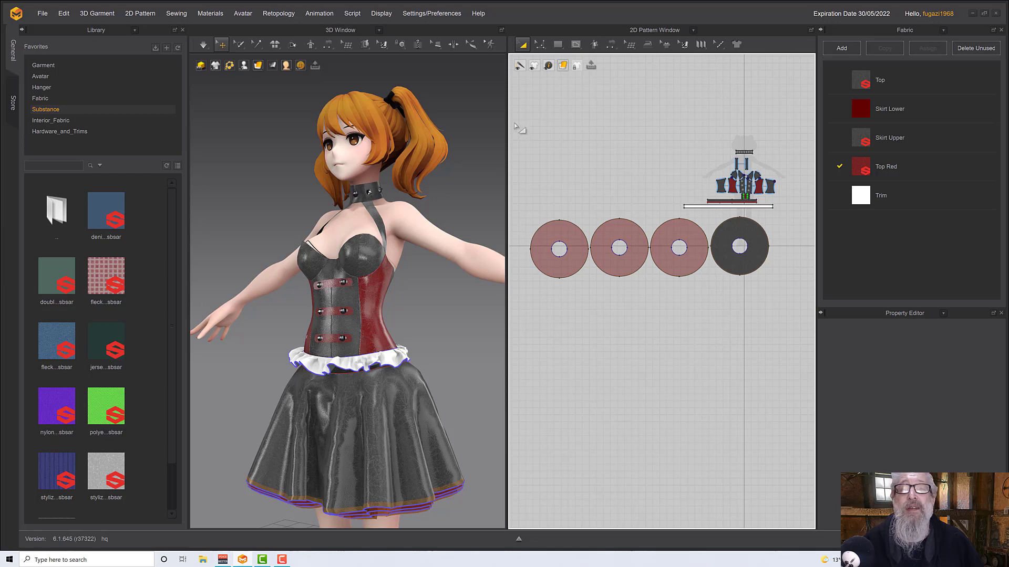
left_click_drag(514, 123, 790, 301)
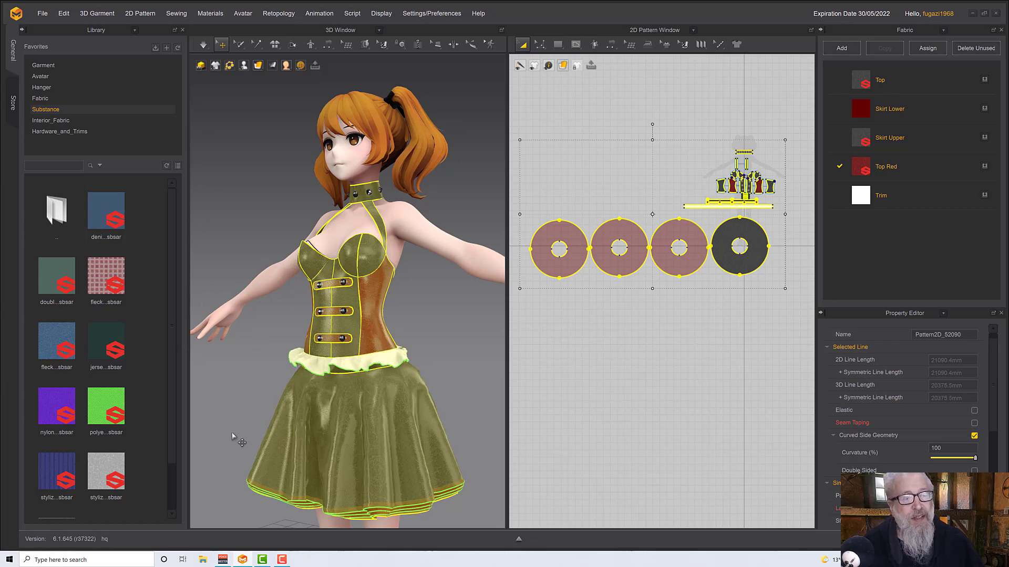
Step: Run the simulation on the whole dress and deselect all pattern pieces
right_click_drag(237, 419, 281, 403)
scroll(281, 403, "up", 1)
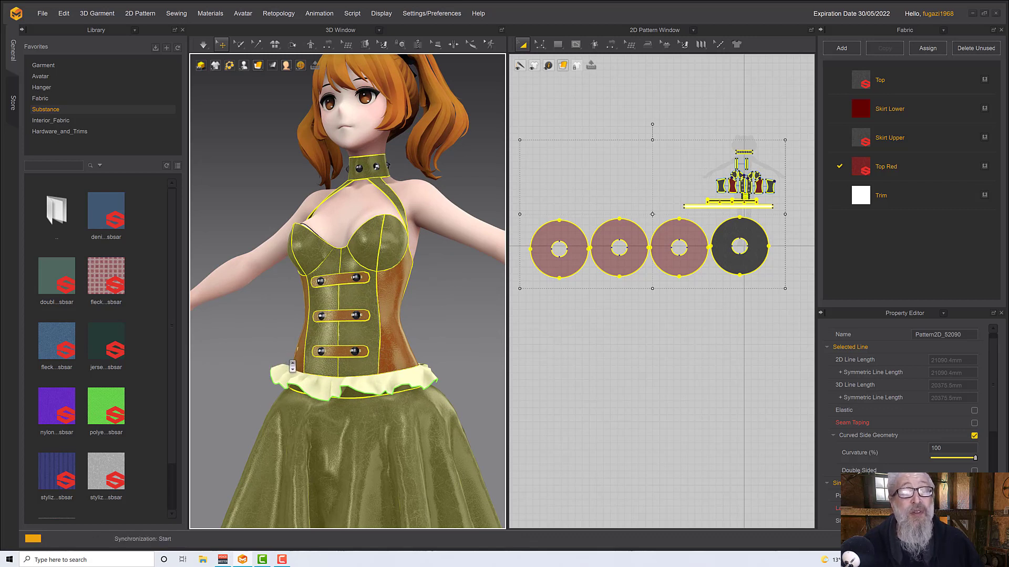
mouse_move(302, 367)
right_mouse_down()
mouse_move(255, 360)
mouse_move(314, 378)
mouse_move(314, 351)
mouse_move(297, 364)
right_mouse_up()
key("space")
scroll(350, 387, "down", 3)
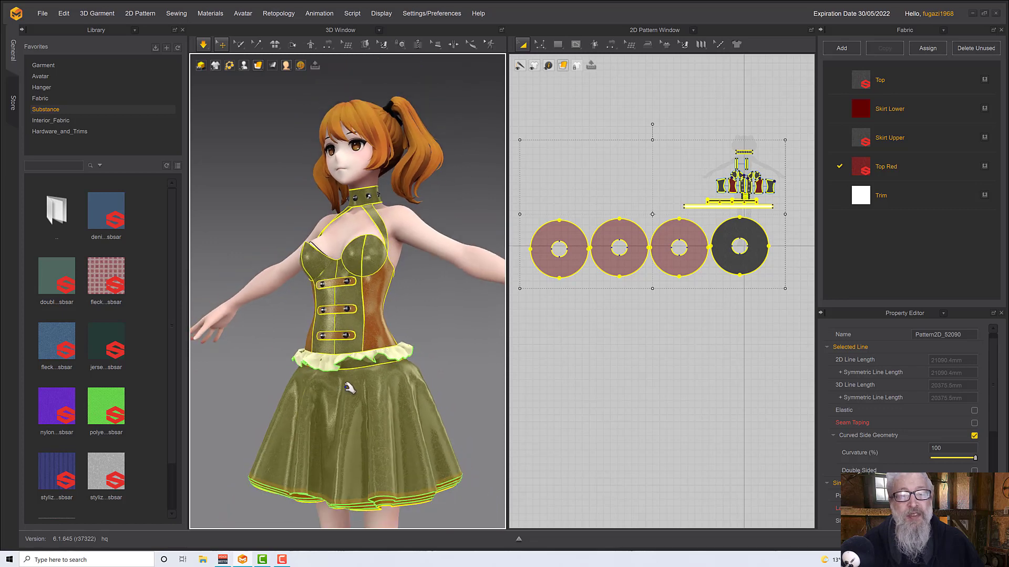
left_click(455, 368)
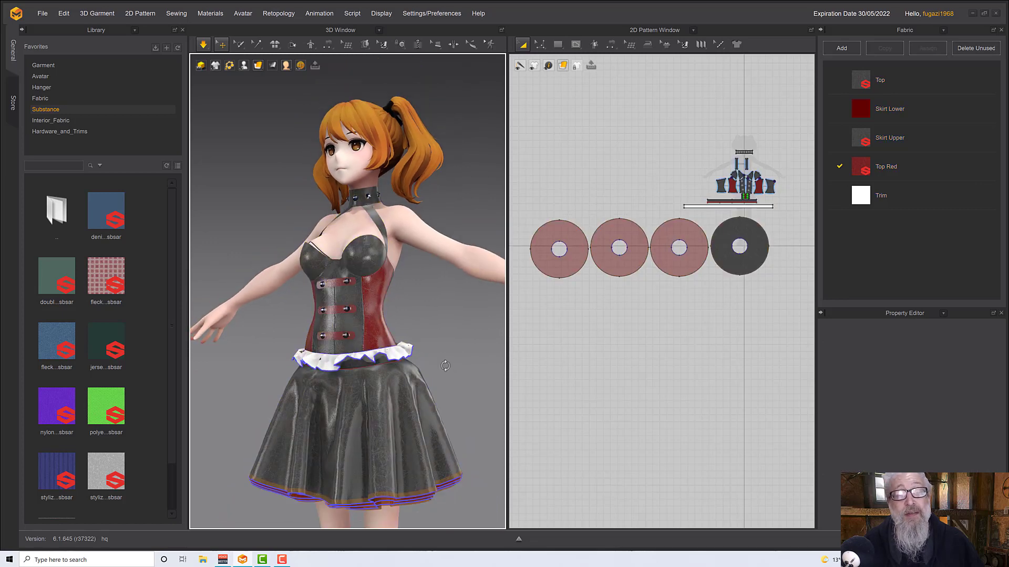
key("space")
mouse_move(445, 366)
right_mouse_down()
mouse_move(473, 363)
mouse_move(413, 356)
mouse_move(441, 366)
right_mouse_up()
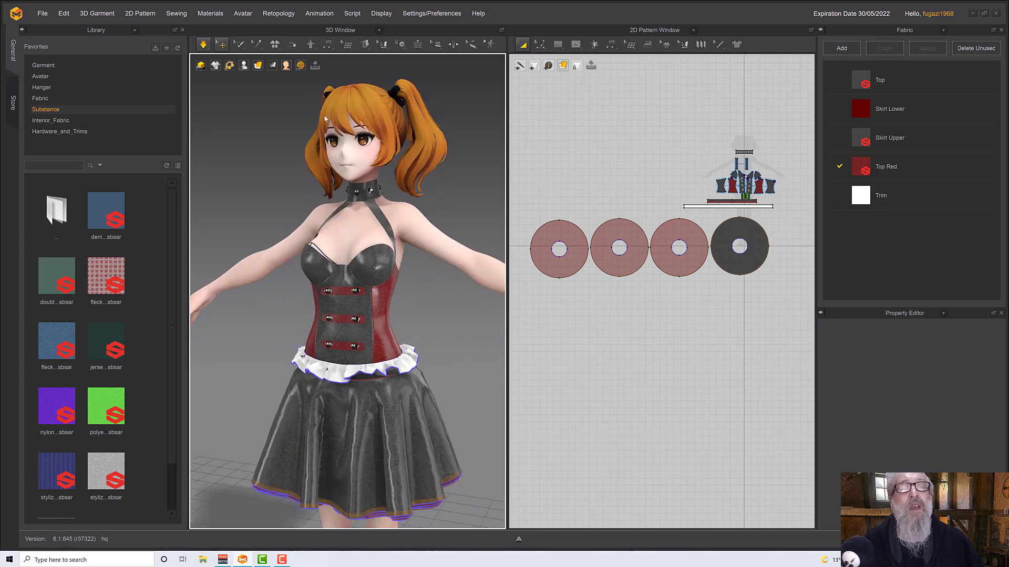
Step: Display the garment as Thick Textured Surface and view the dress from the front
left_click(260, 65)
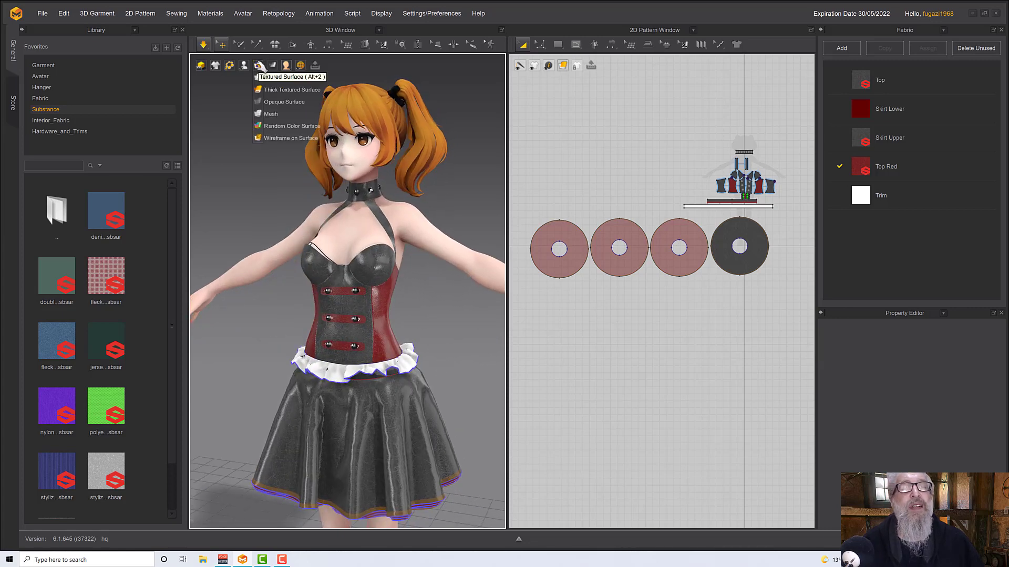
left_click(280, 90)
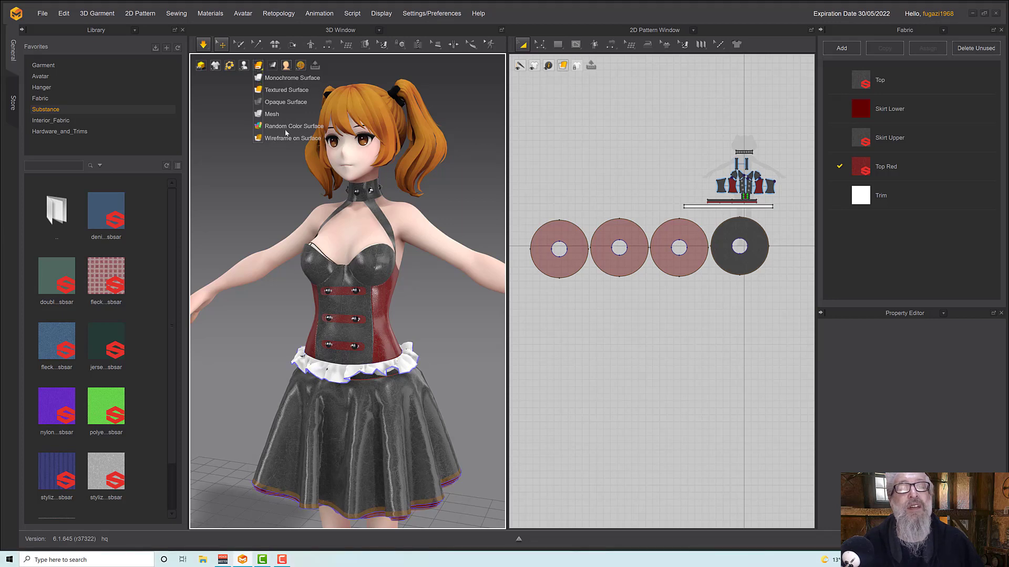
right_click_drag(369, 310, 418, 300)
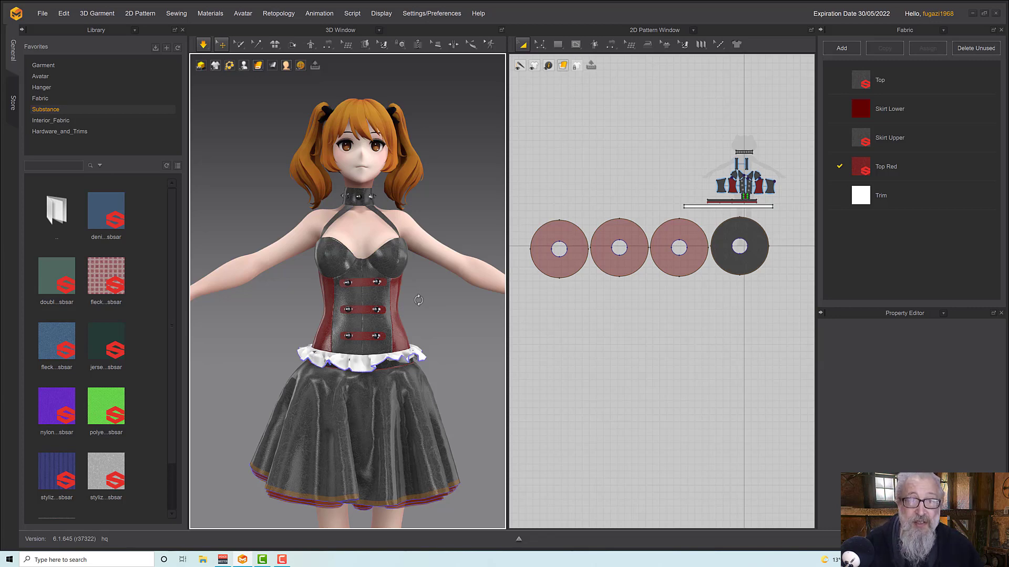
mouse_move(405, 309)
right_mouse_down()
mouse_move(379, 321)
mouse_move(420, 321)
right_mouse_up()
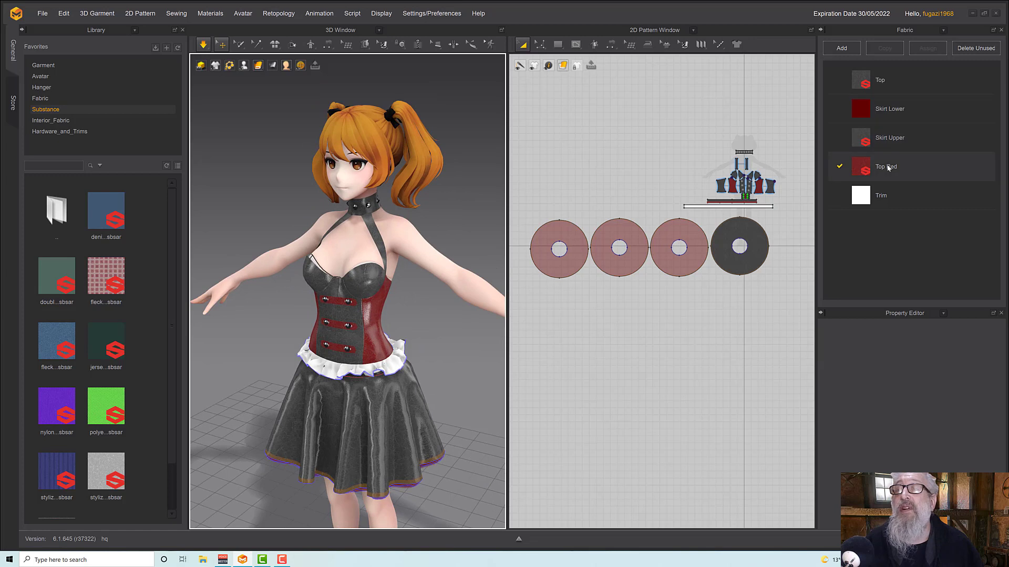
Step: Stop the simulation and examine the bodice leather and the three straps up close
left_click(874, 81)
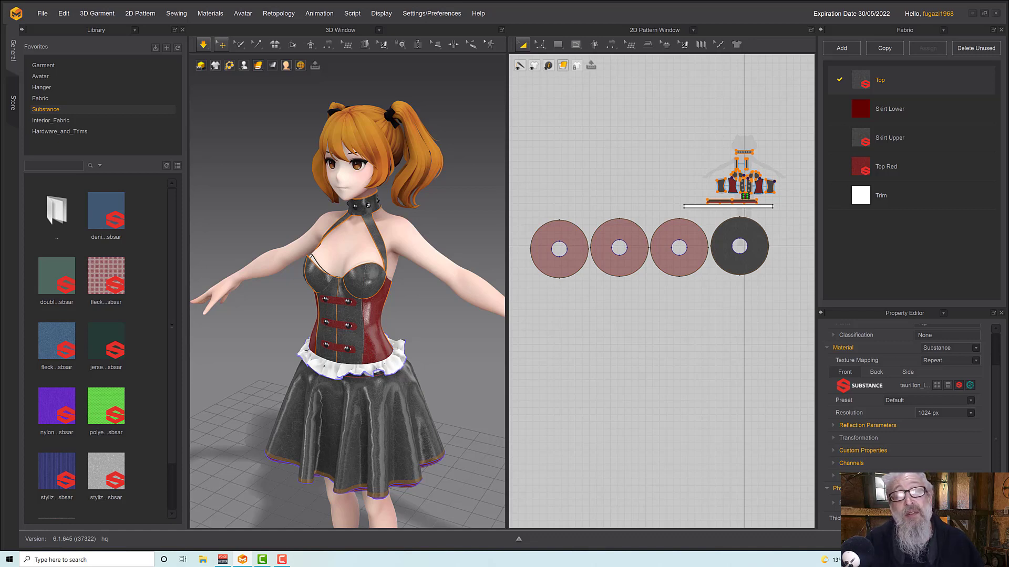
key("space")
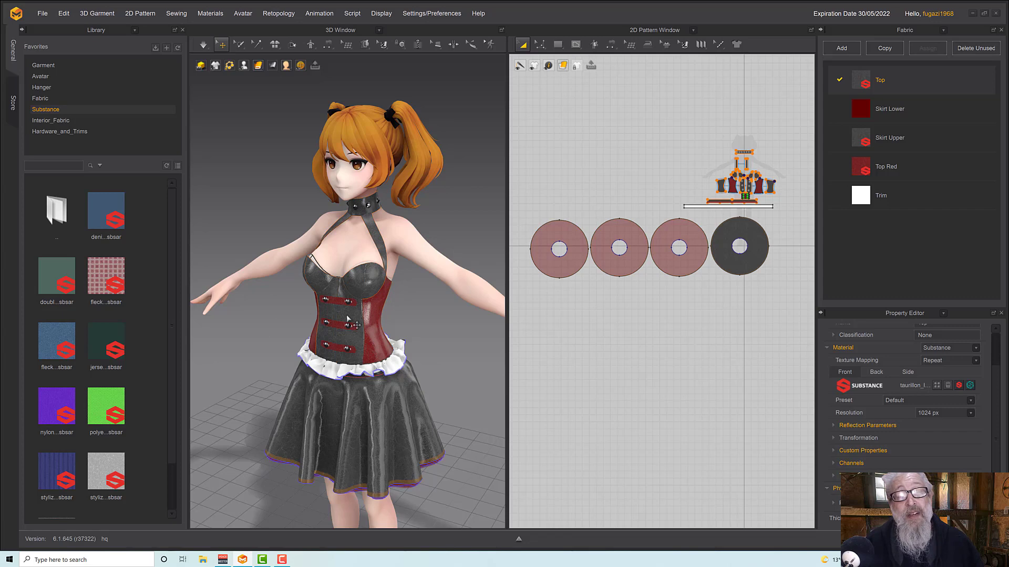
scroll(347, 317, "up", 5)
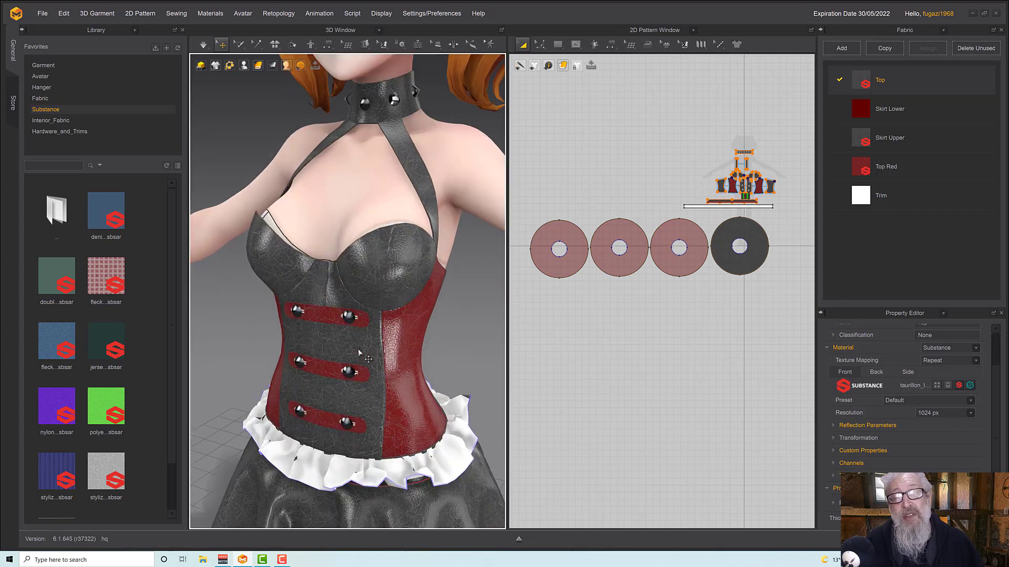
scroll(362, 353, "up", 4)
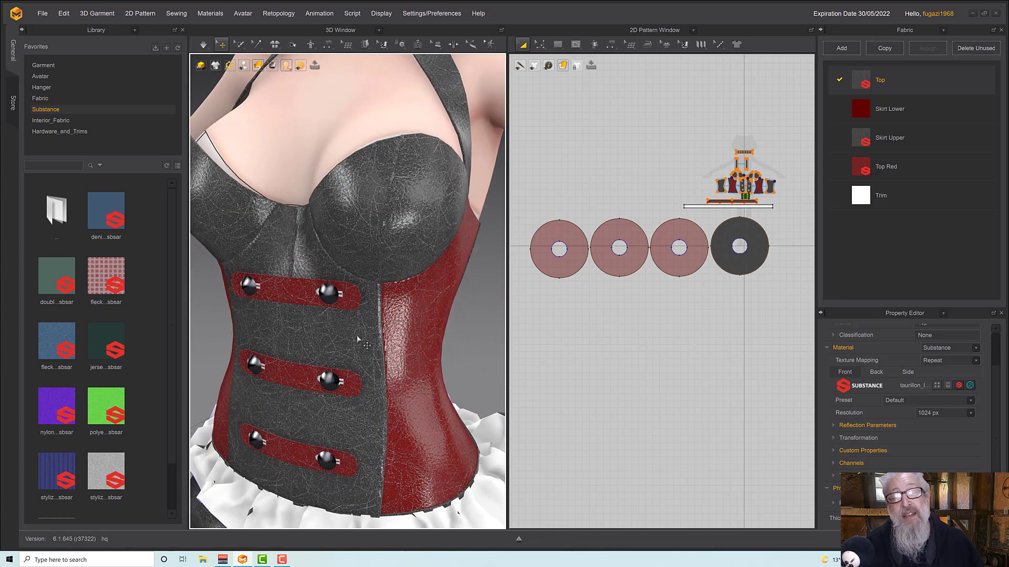
mouse_move(358, 339)
right_mouse_down()
mouse_move(410, 328)
mouse_move(357, 327)
right_mouse_up()
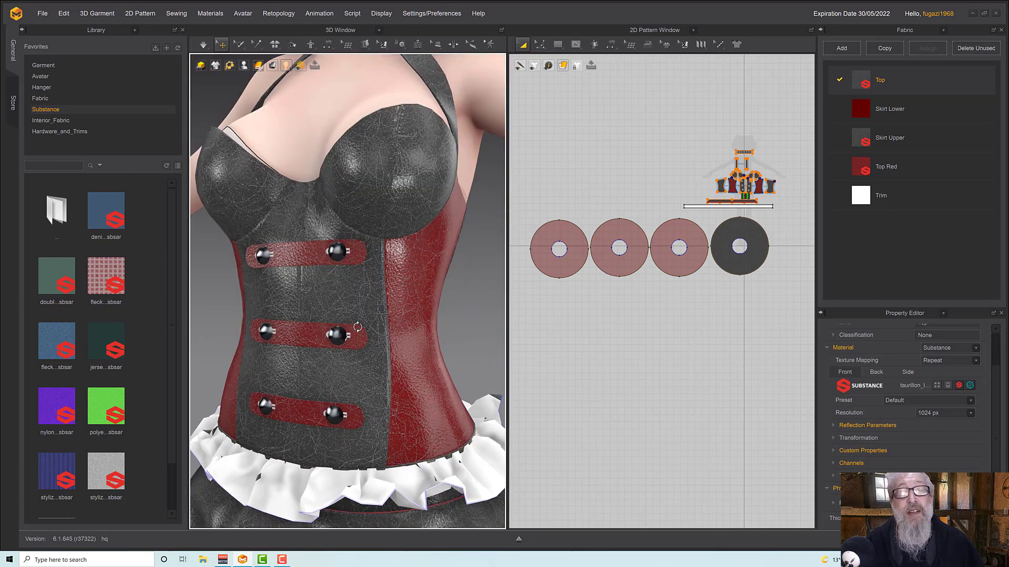
Step: Select the Top Red fabric and expand its Custom Properties
left_click(884, 173)
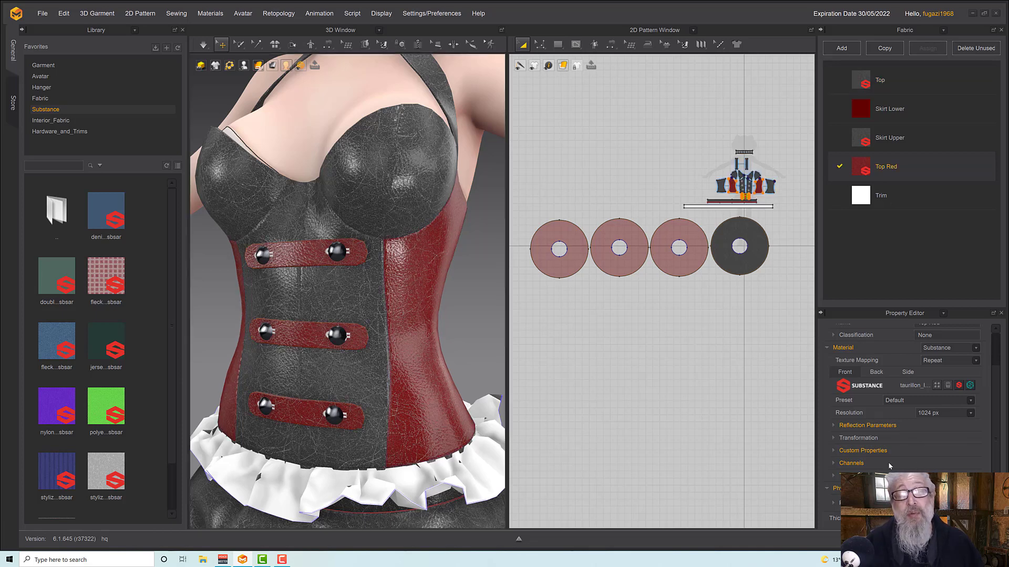
right_click_drag(368, 252, 419, 288)
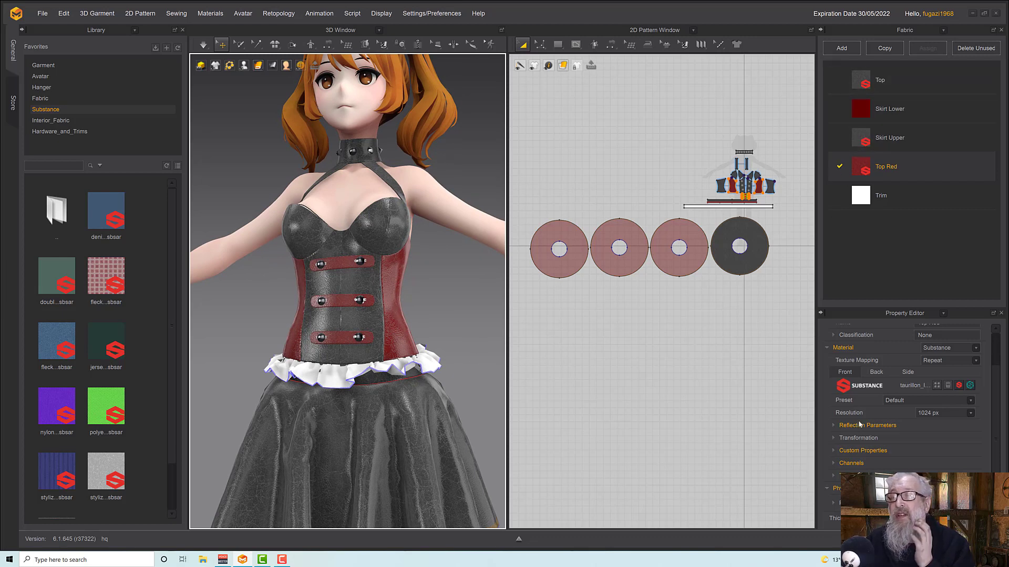
left_click(834, 450)
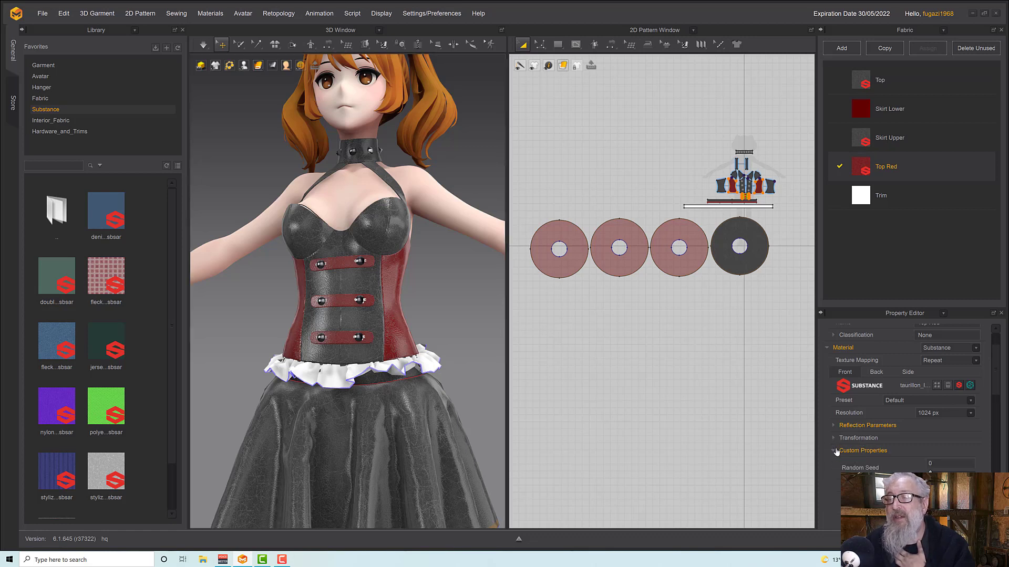
scroll(864, 457, "down", 4)
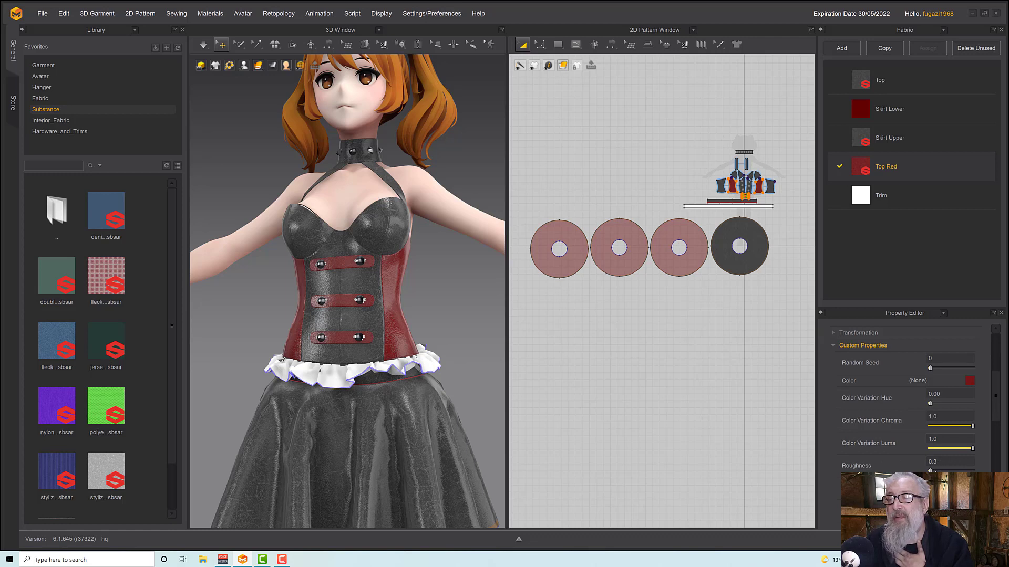
Step: Try a roughness of 0.5 on the Top Red fabric and check the shine on the bodice side panels
left_click_drag(935, 471, 930, 471)
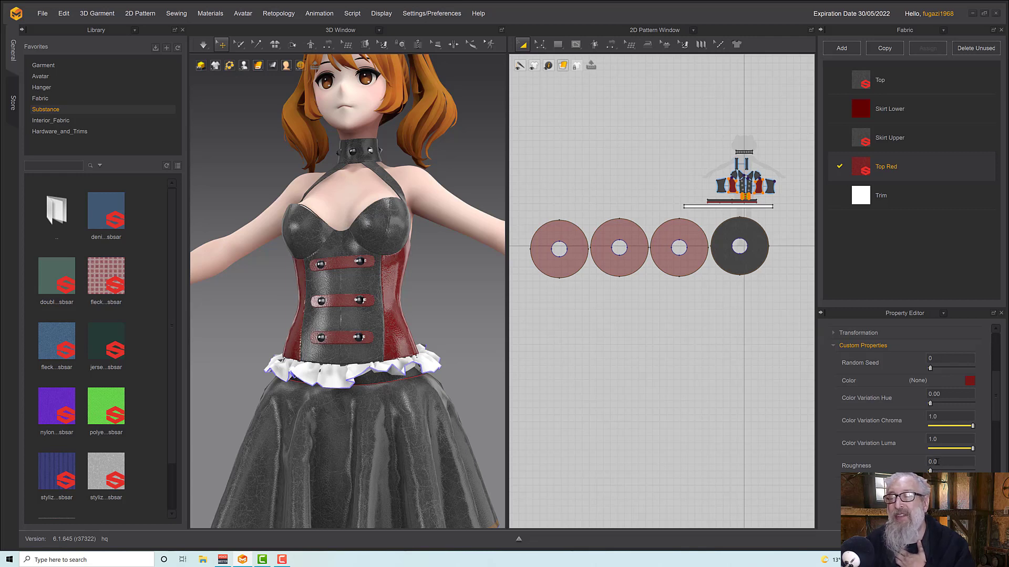
left_click_drag(937, 462, 899, 459)
type("0.5")
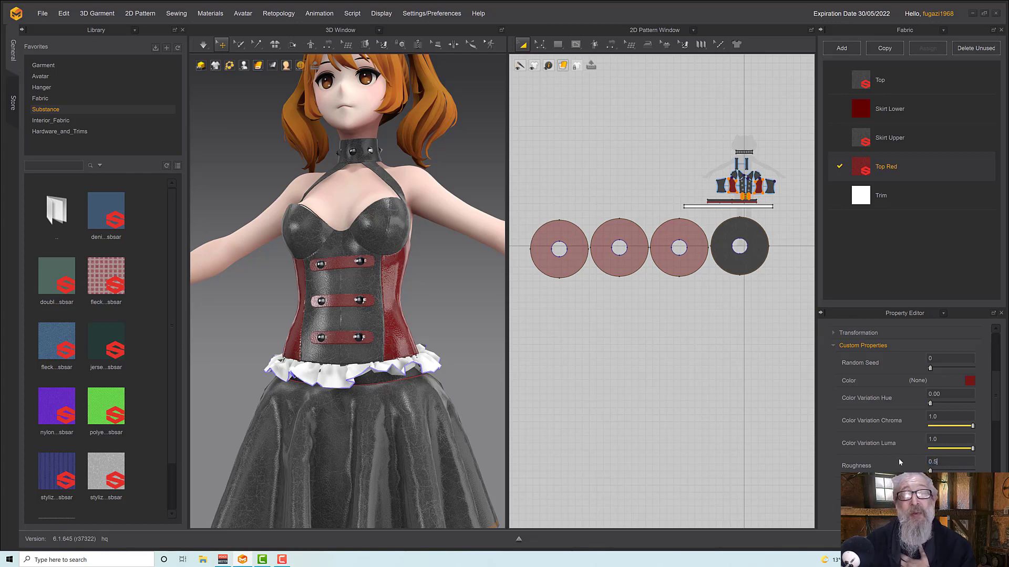
key("Return")
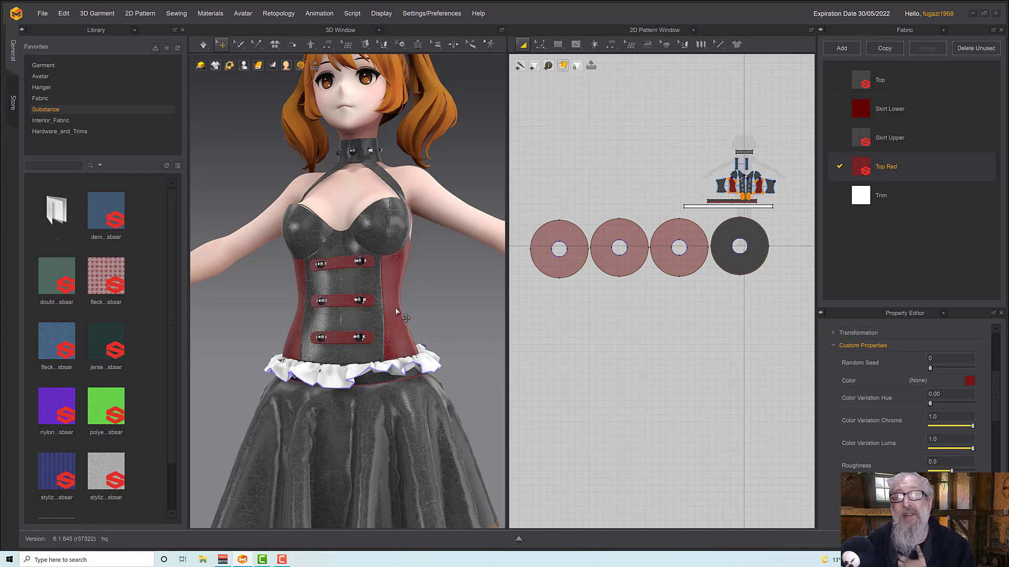
mouse_move(395, 310)
right_mouse_down()
mouse_move(355, 317)
mouse_move(388, 315)
right_mouse_up()
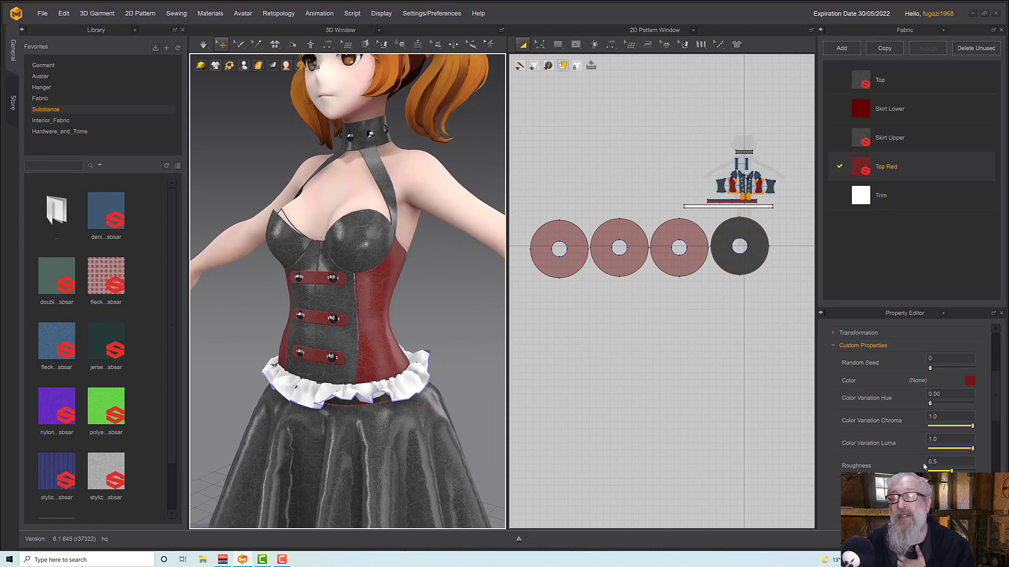
Step: Set the Top Red fabric's roughness to 0.4 and check the red panels from both sides
double_click(933, 461)
type("0.4")
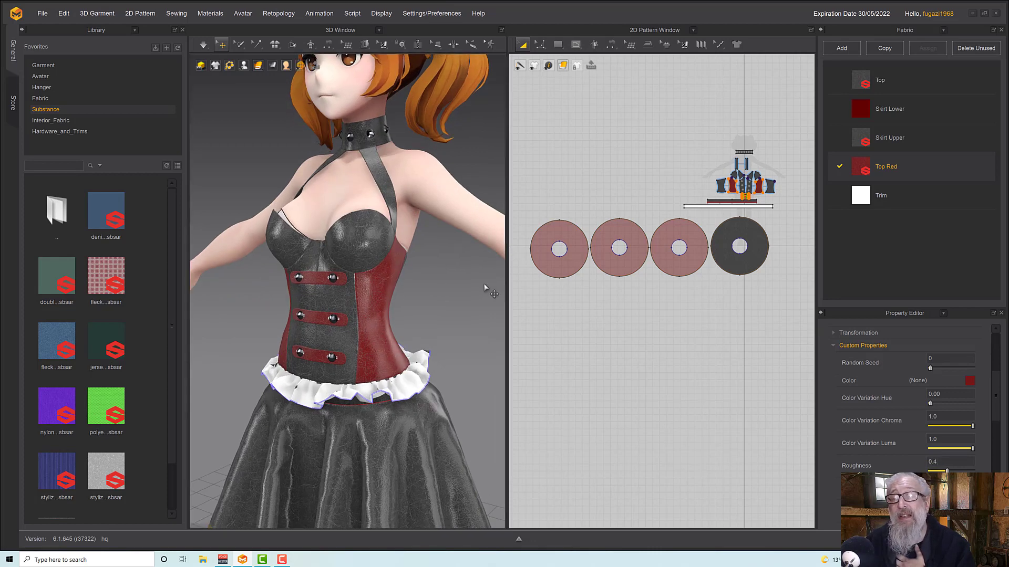
right_click_drag(480, 286, 504, 294)
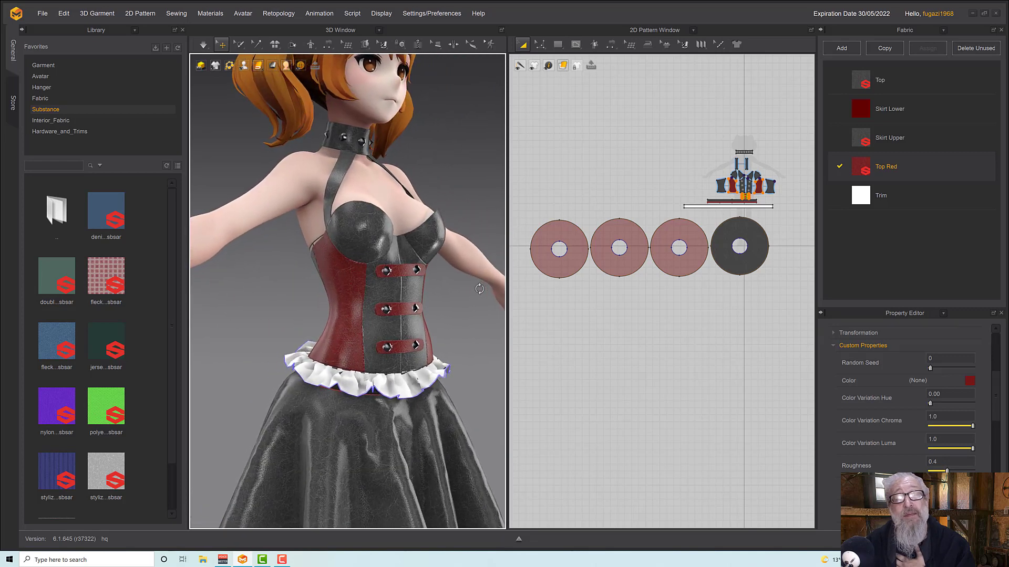
double_click(945, 463)
type("0.")
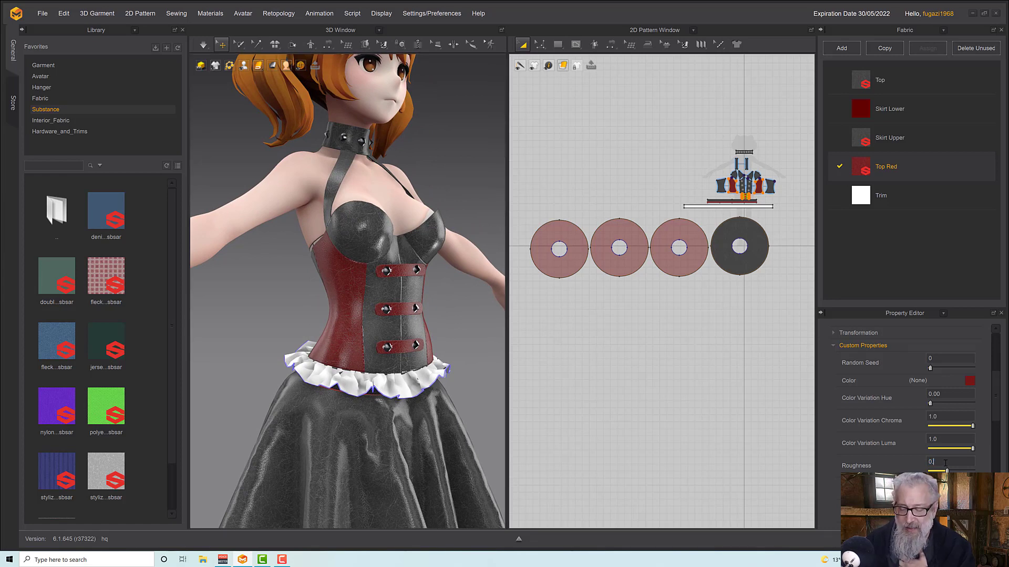
type("4")
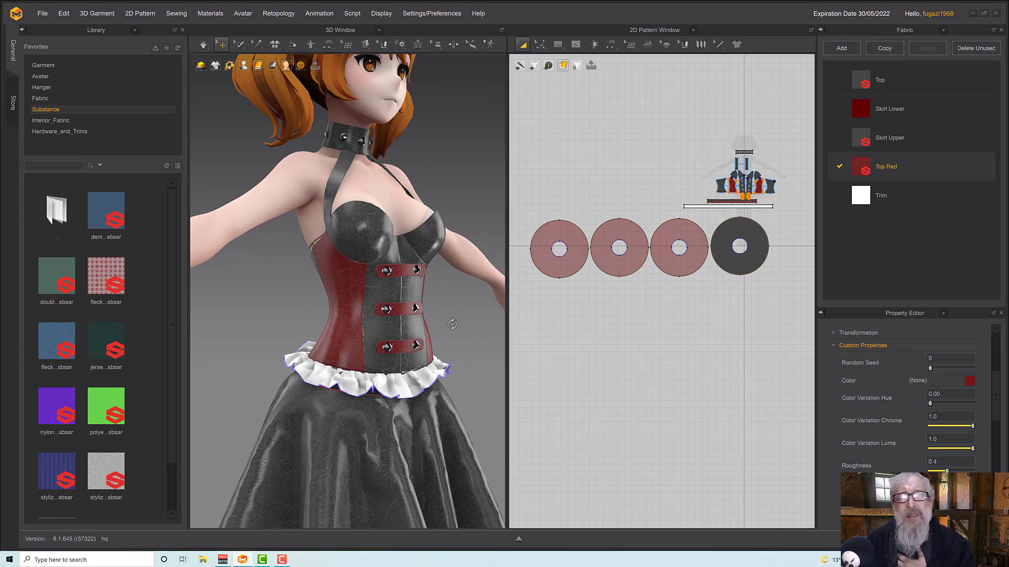
right_click_drag(451, 324, 387, 315)
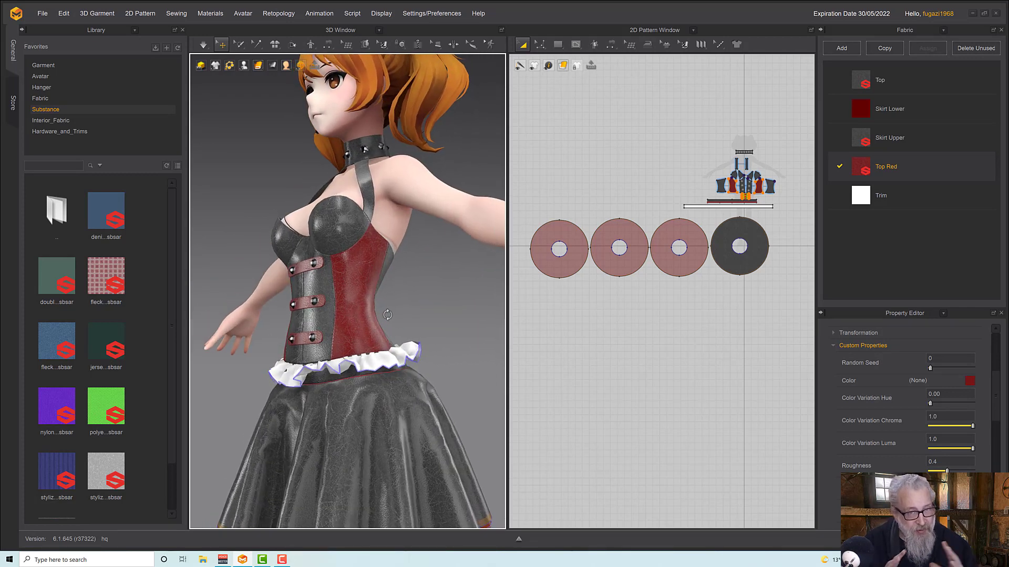
Step: Set the Top fabric's roughness to 0.4 in its Custom Properties
left_click(882, 80)
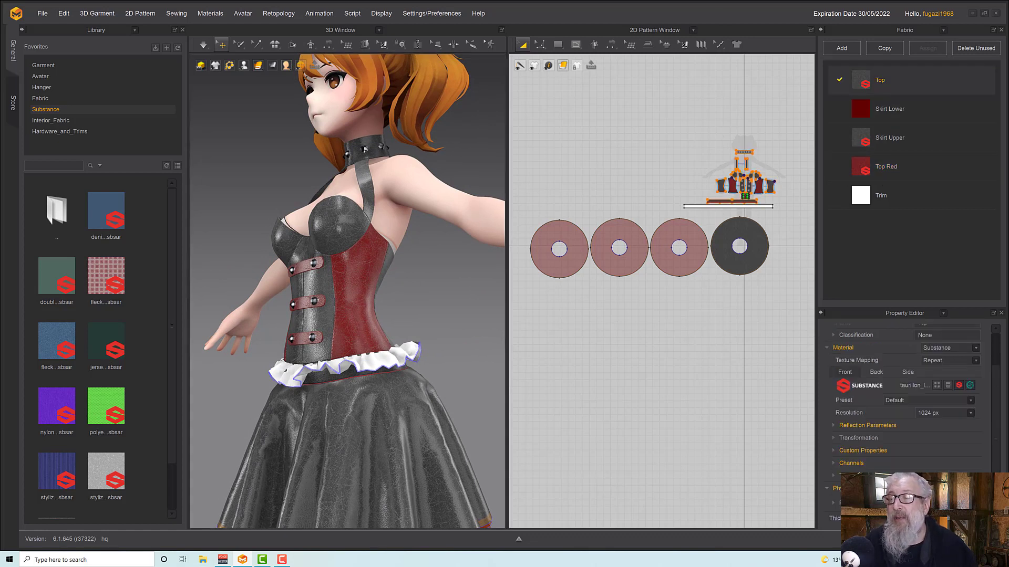
left_click(832, 451)
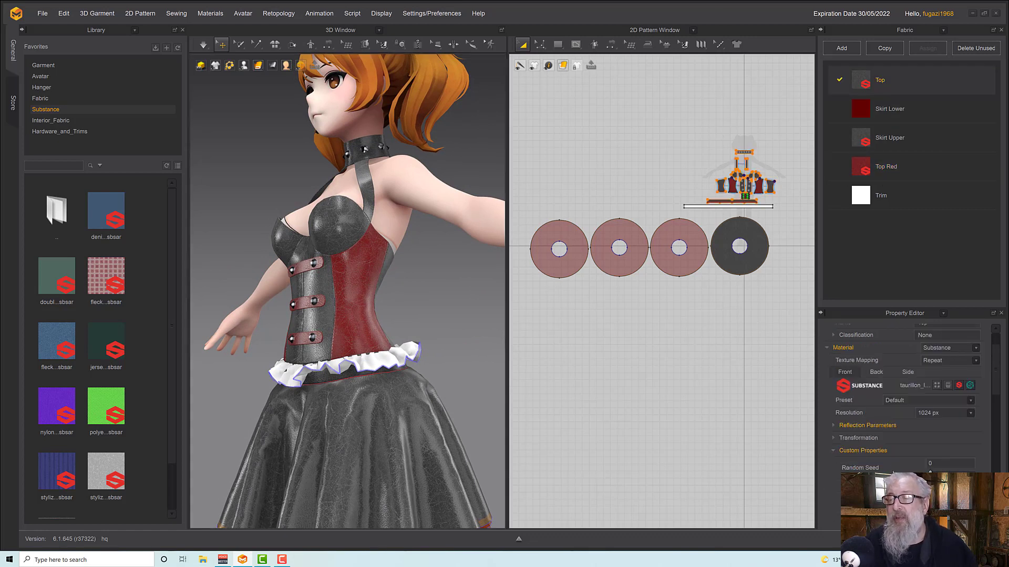
scroll(909, 399, "down", 5)
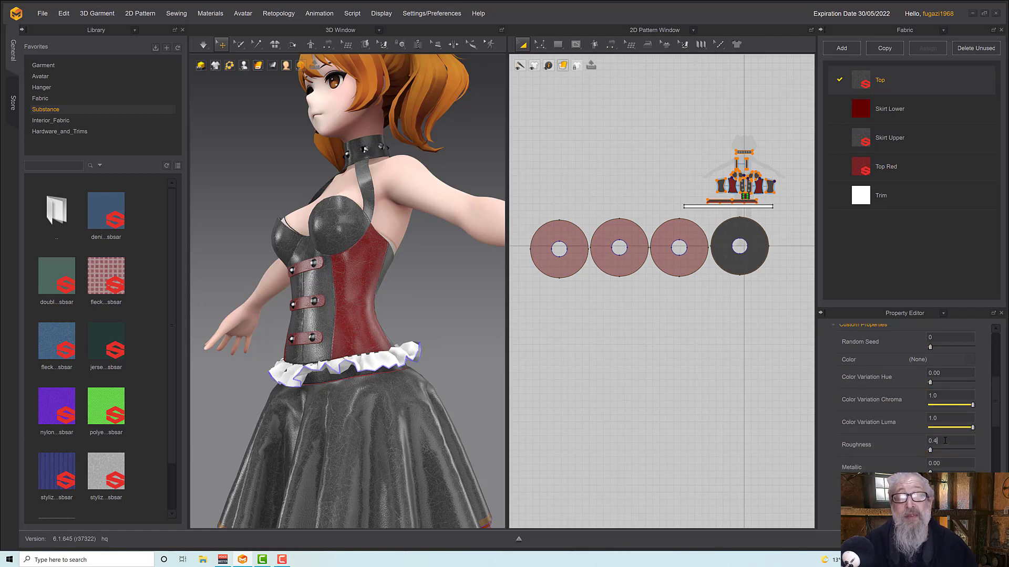
key("Return")
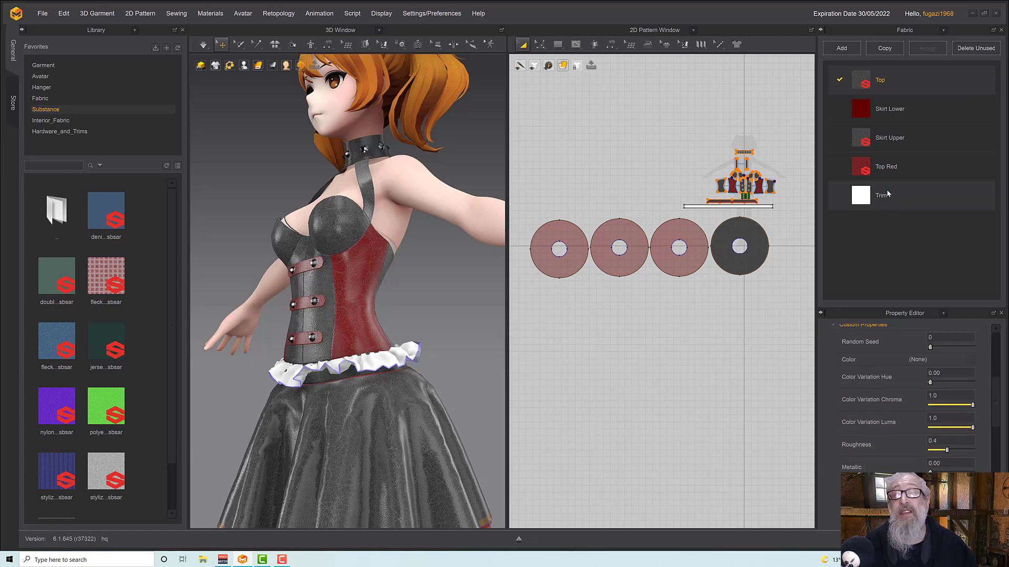
Step: Set the Skirt Upper fabric's roughness to 0.4 and check the leather on the bodice and skirt
left_click(881, 139)
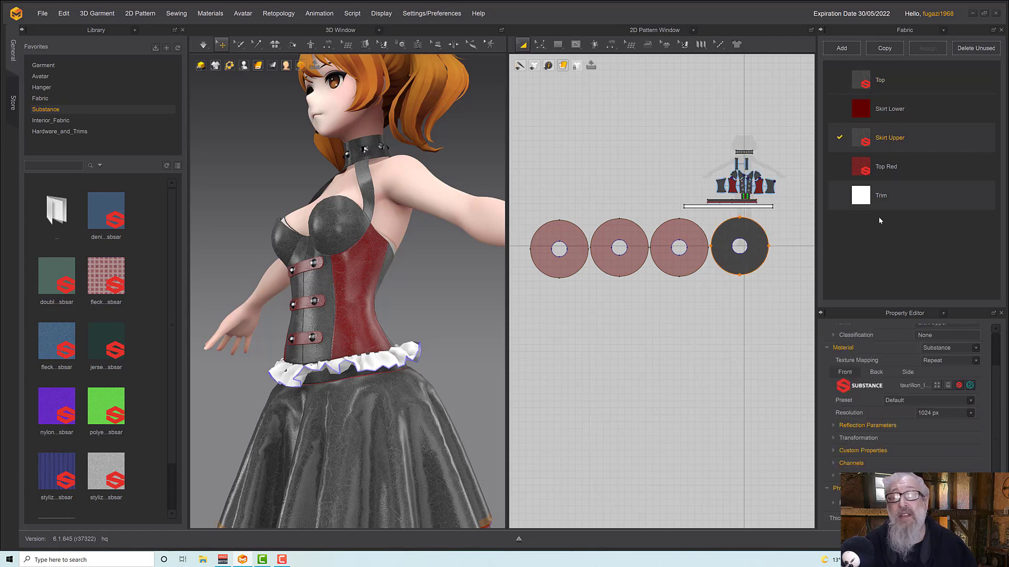
left_click(834, 452)
scroll(893, 451, "down", 5)
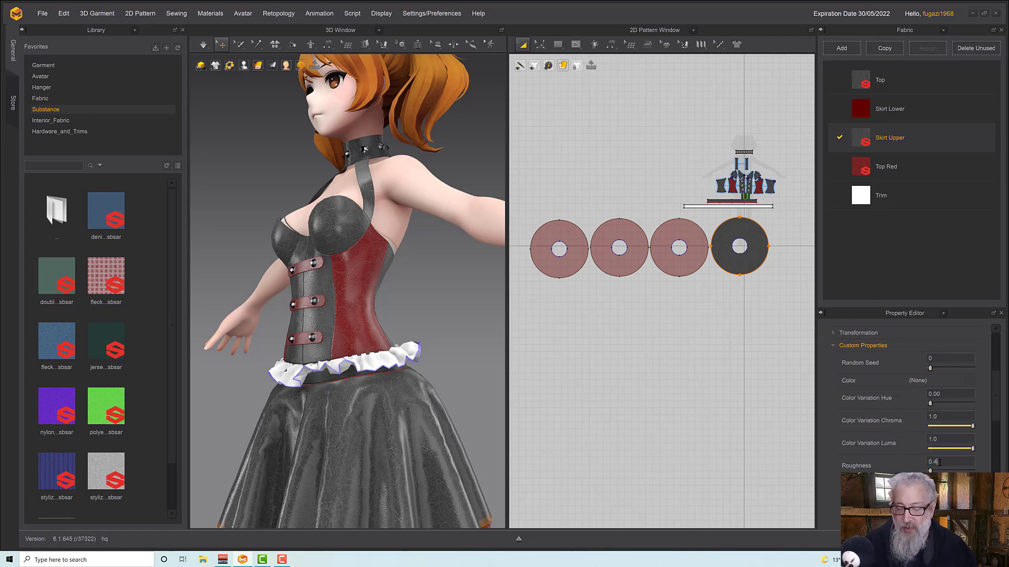
key("Return")
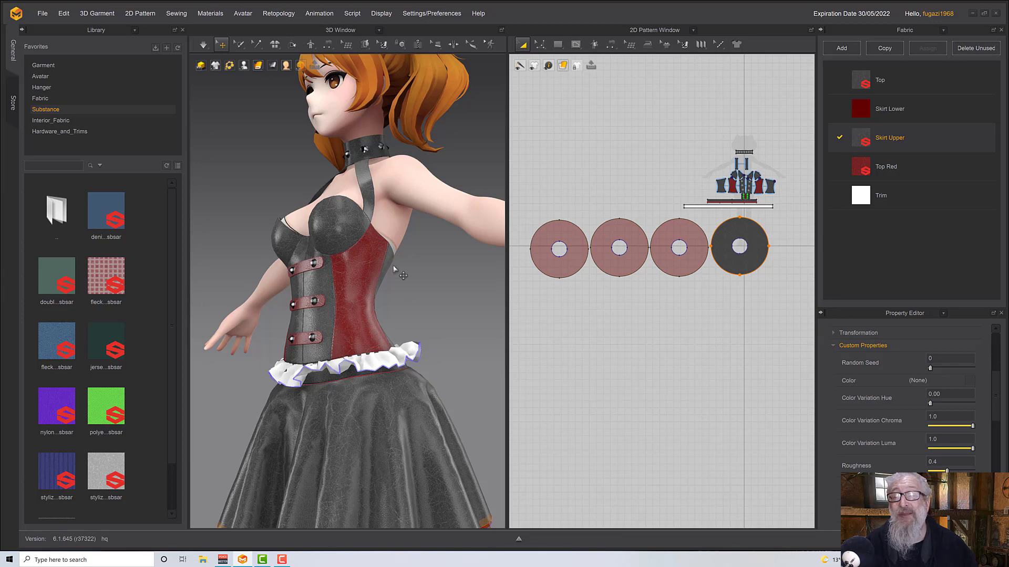
right_click_drag(393, 270, 368, 286)
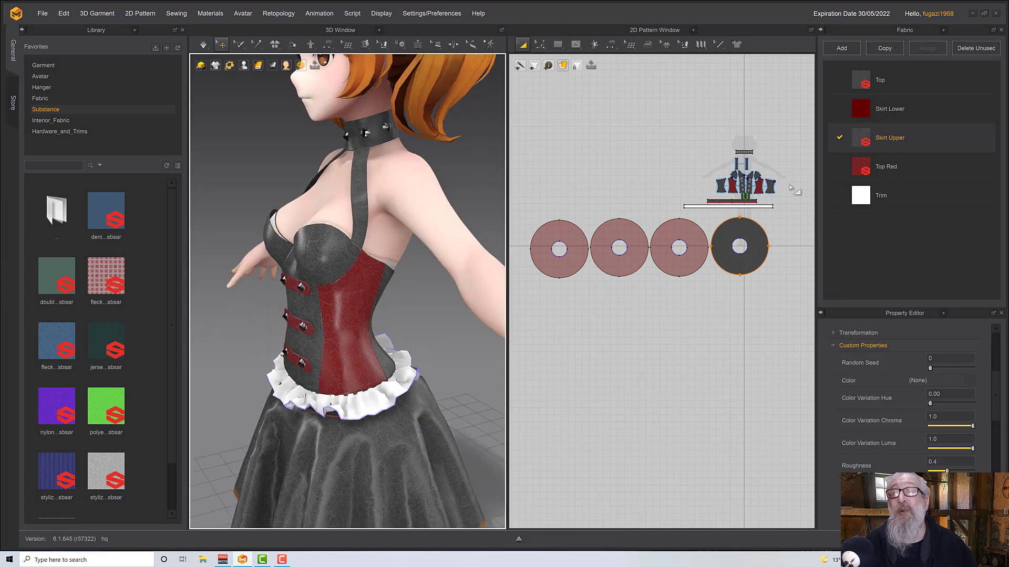
Step: Review the Top Red fabric's Custom Properties and look over the whole dress from the front and from below
left_click(904, 175)
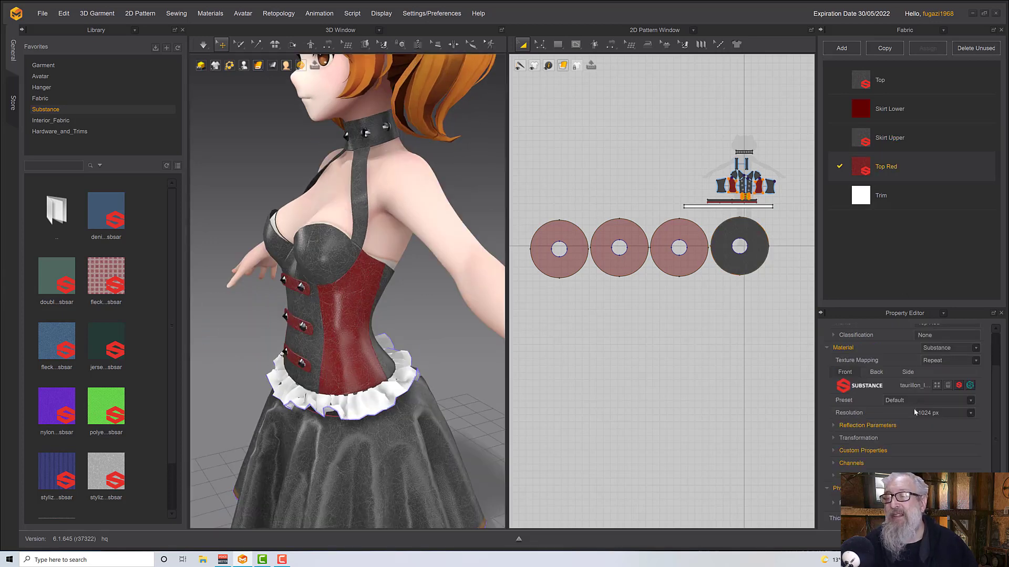
left_click(839, 452)
scroll(839, 457, "down", 3)
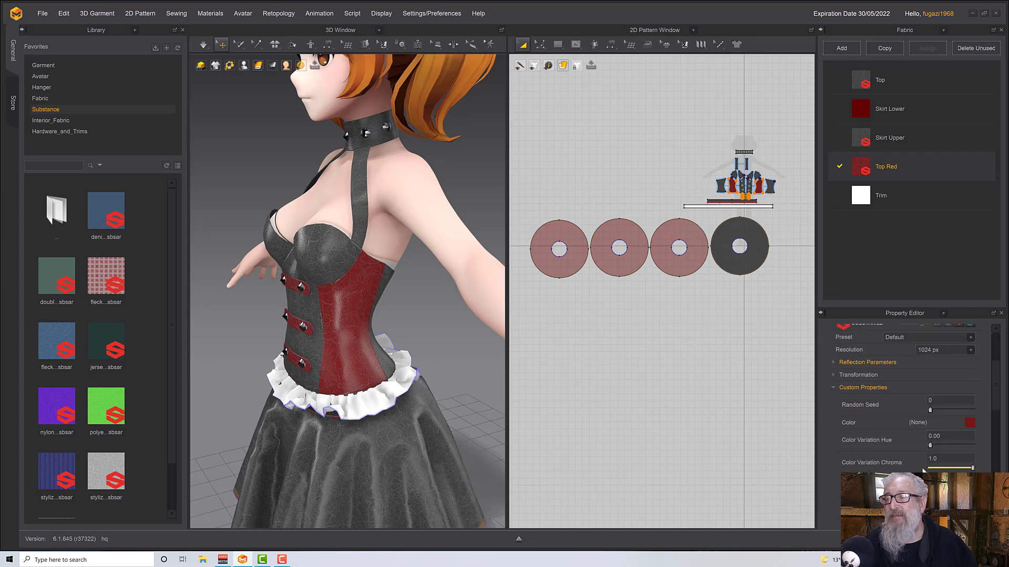
right_click_drag(456, 365, 499, 360)
scroll(440, 348, "down", 3)
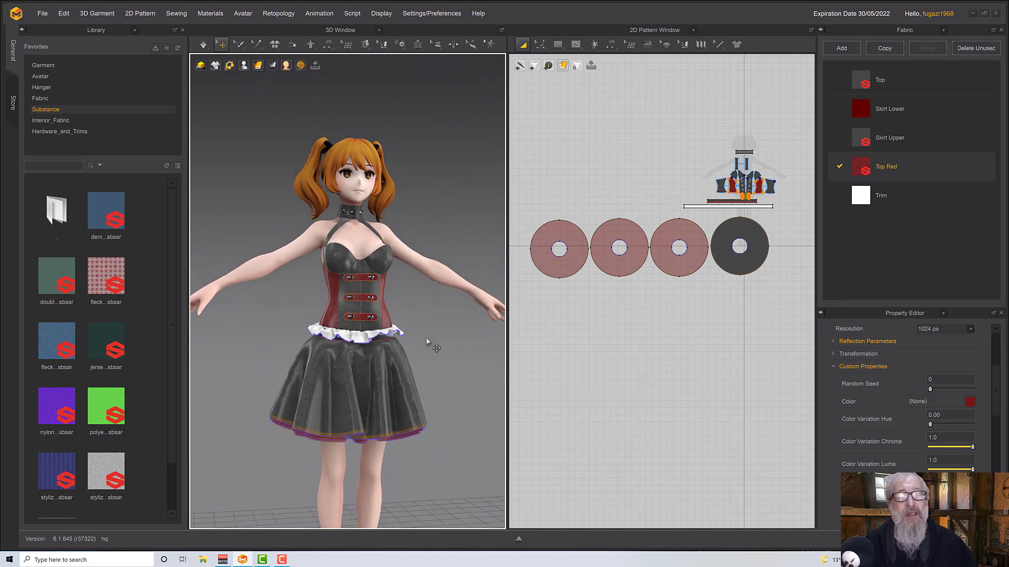
right_click_drag(435, 347, 405, 247)
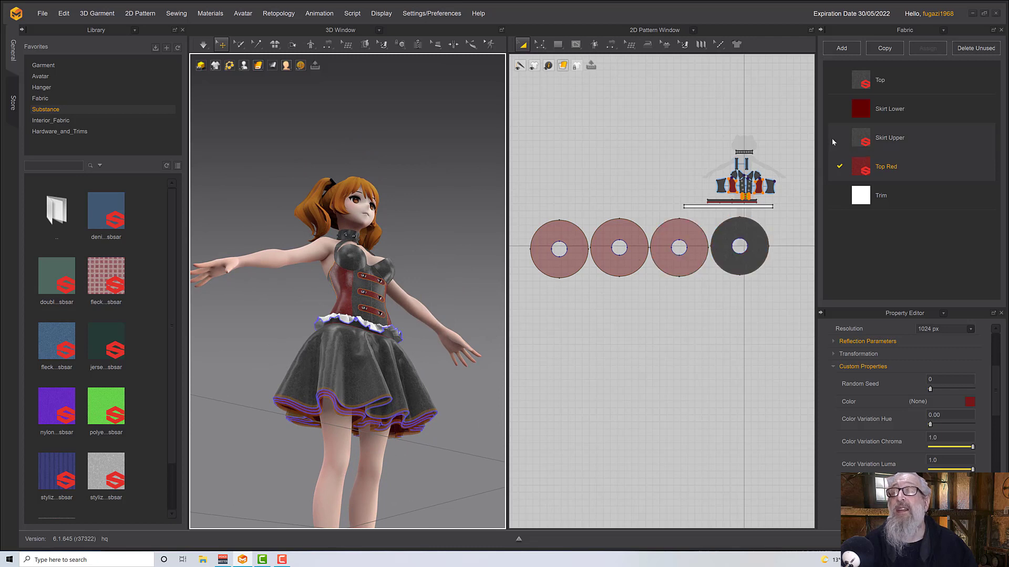
Step: Try a near-black colour (191919) on the Skirt Lower fabric and check the skirt's hem layers
left_click(866, 107)
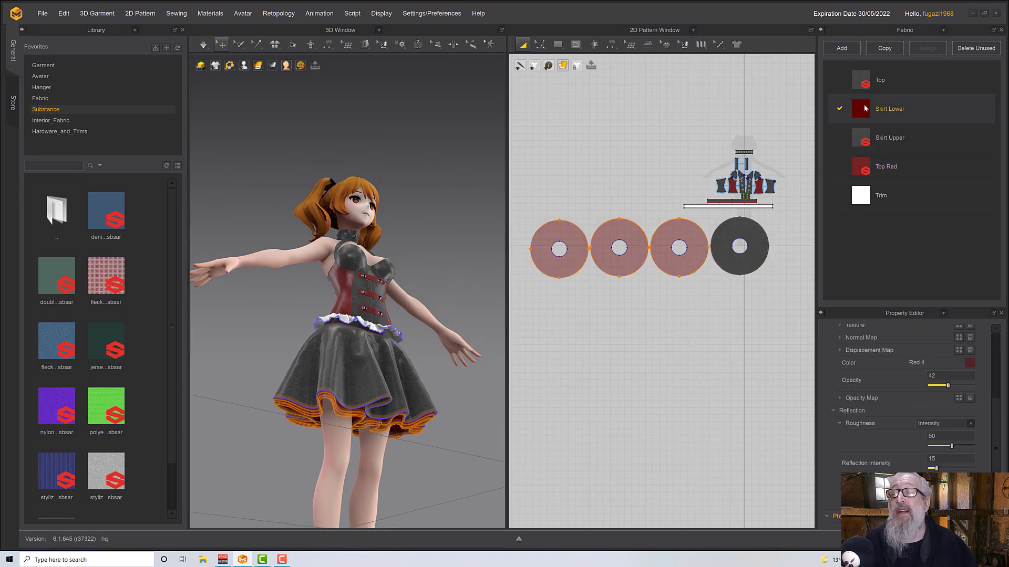
left_click(970, 363)
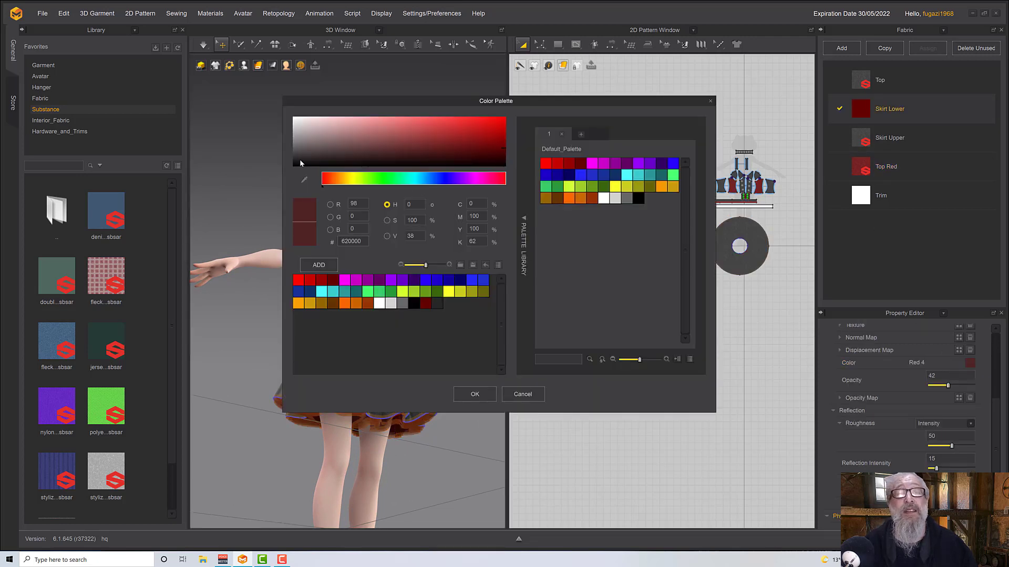
left_click_drag(299, 159, 283, 160)
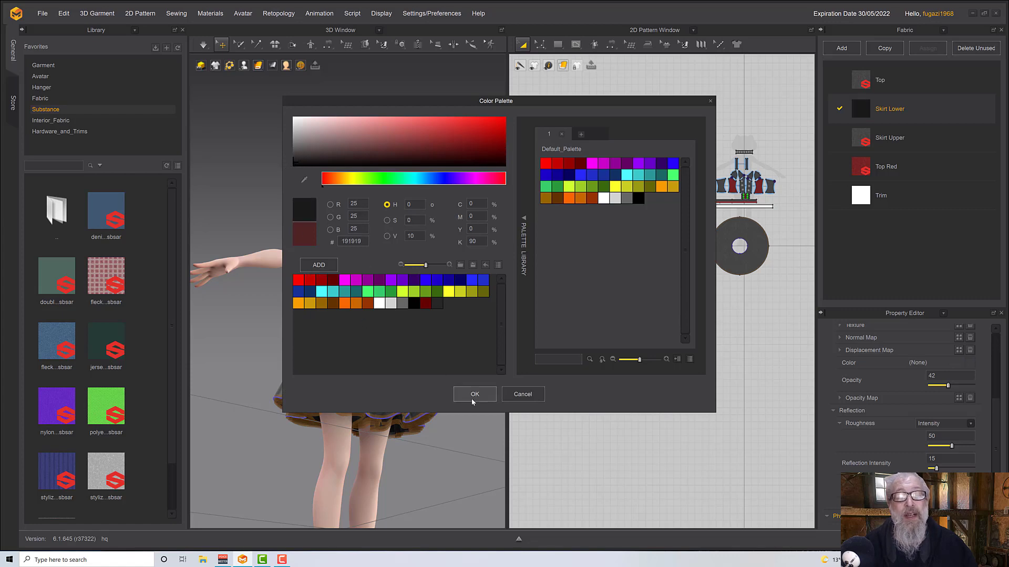
left_click(471, 394)
left_click(448, 394)
mouse_move(449, 391)
right_mouse_down()
mouse_move(441, 375)
mouse_move(452, 395)
right_mouse_up()
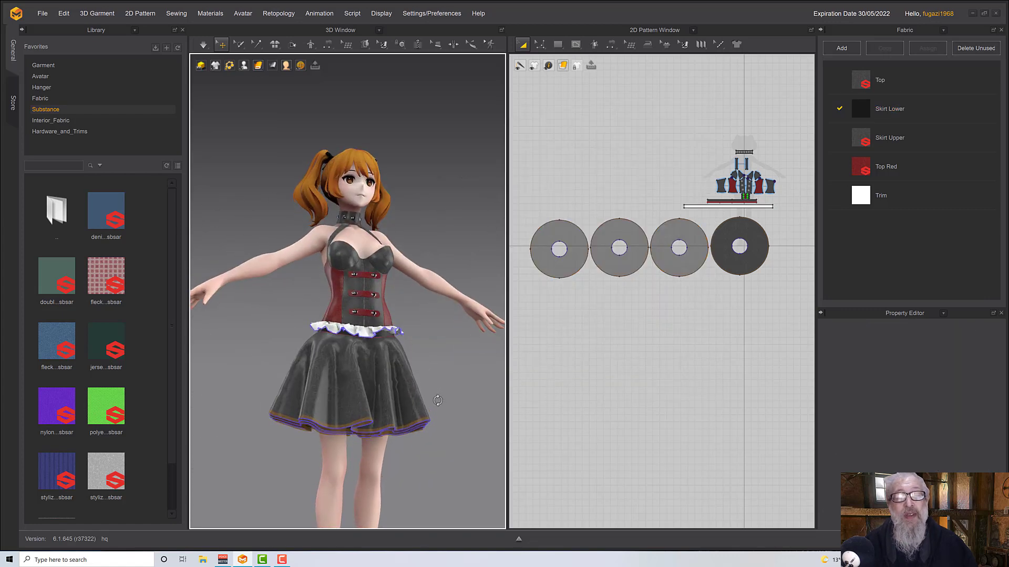
Step: Set the Skirt Lower fabric's colour to white (FFFFFF) and check the petticoat layers under the skirt
left_click(856, 109)
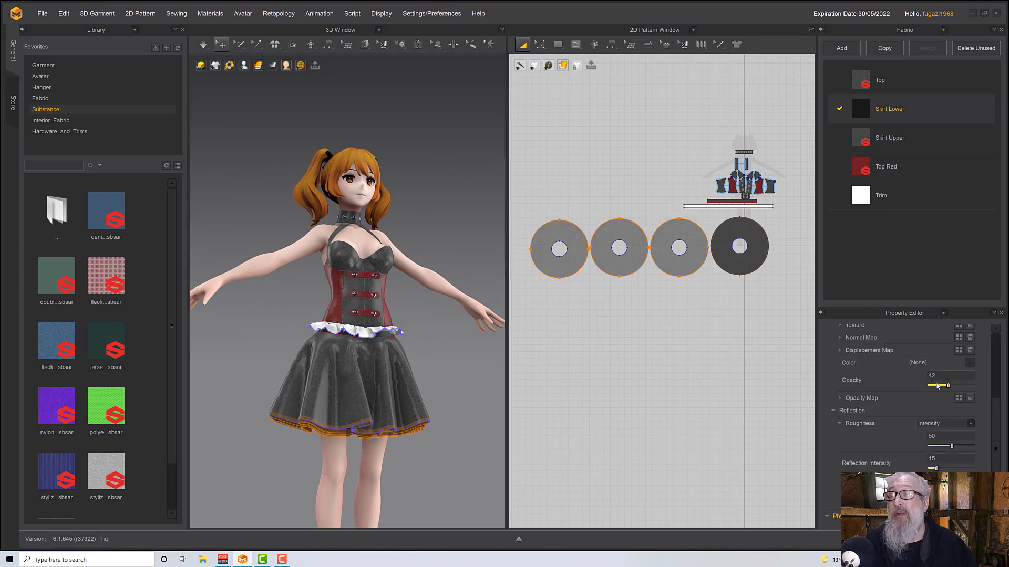
left_click(969, 362)
left_click_drag(297, 161, 287, 97)
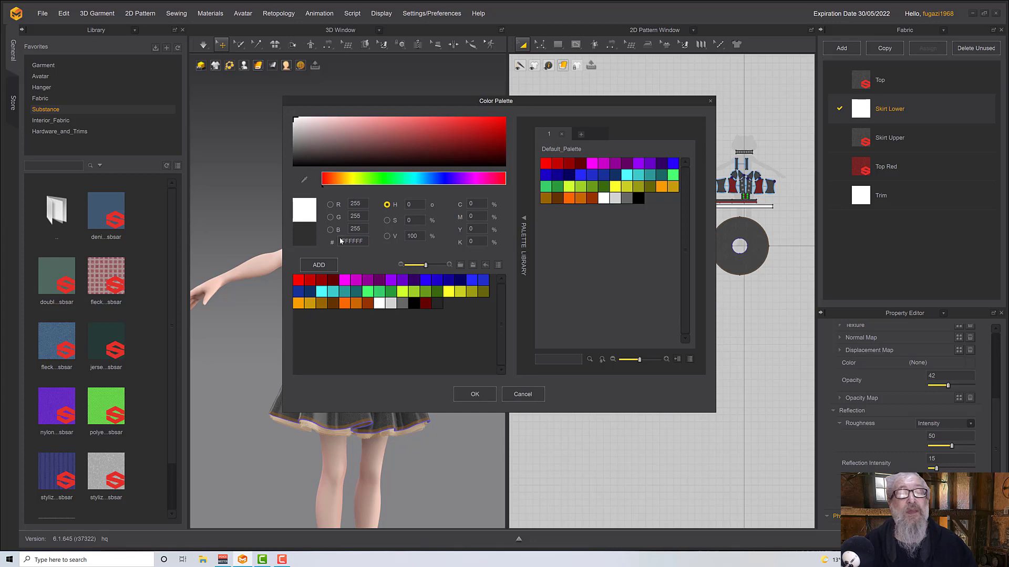
left_click(472, 393)
right_click_drag(441, 436, 434, 389)
left_click(434, 385)
Step: Widen the 3D window and examine the complete dress from the side and the front
right_click_drag(462, 296, 442, 343)
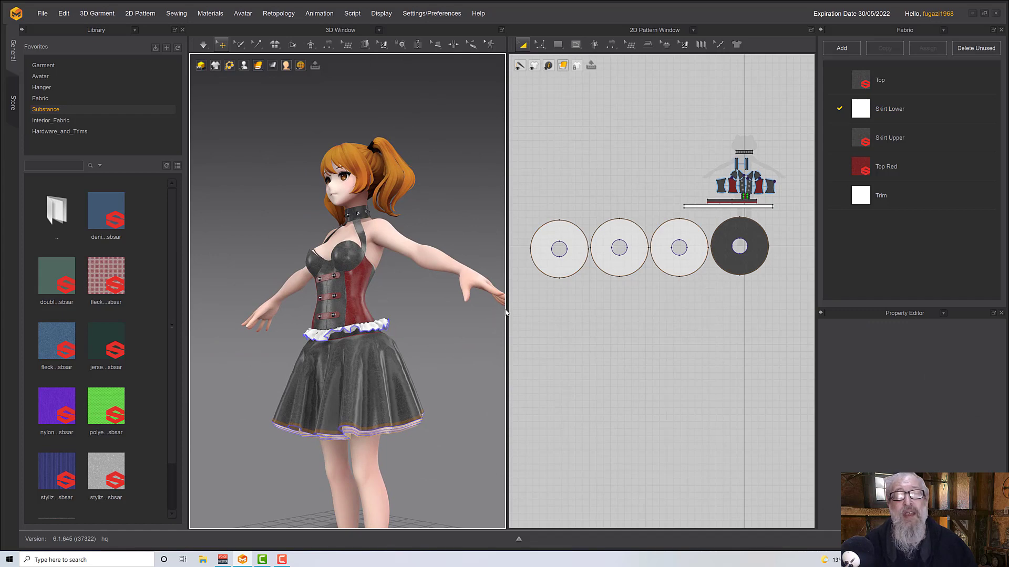
left_click_drag(507, 311, 566, 312)
mouse_move(499, 331)
right_mouse_down()
mouse_move(486, 338)
mouse_move(504, 343)
mouse_move(497, 330)
right_mouse_up()
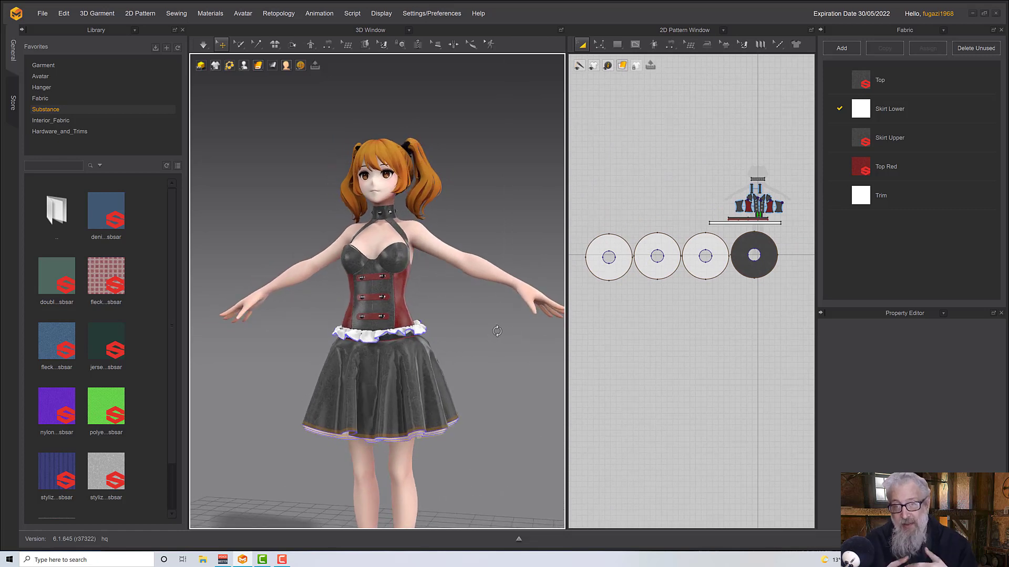